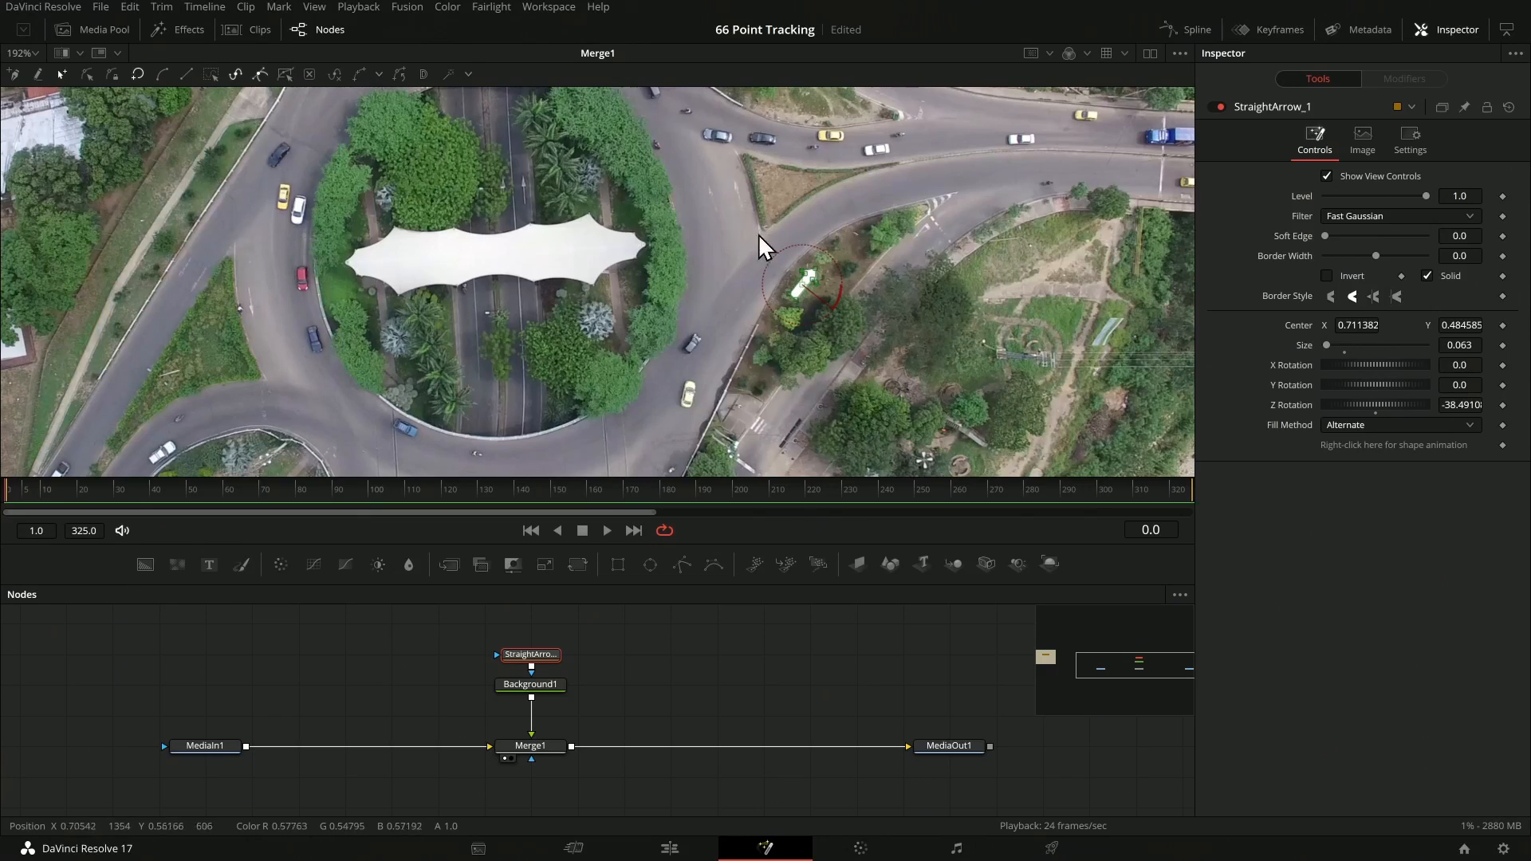
# - Check the clip's motion from start to end, then insert a Tracker node between MediaIn1 and Merge1
pyautogui.moveTo(41, 496); pyautogui.dragTo(1444, 454)
pyautogui.moveTo(1188, 491); pyautogui.dragTo(6, 498)
pyautogui.moveTo(670, 350); pyautogui.dragTo(696, 265)
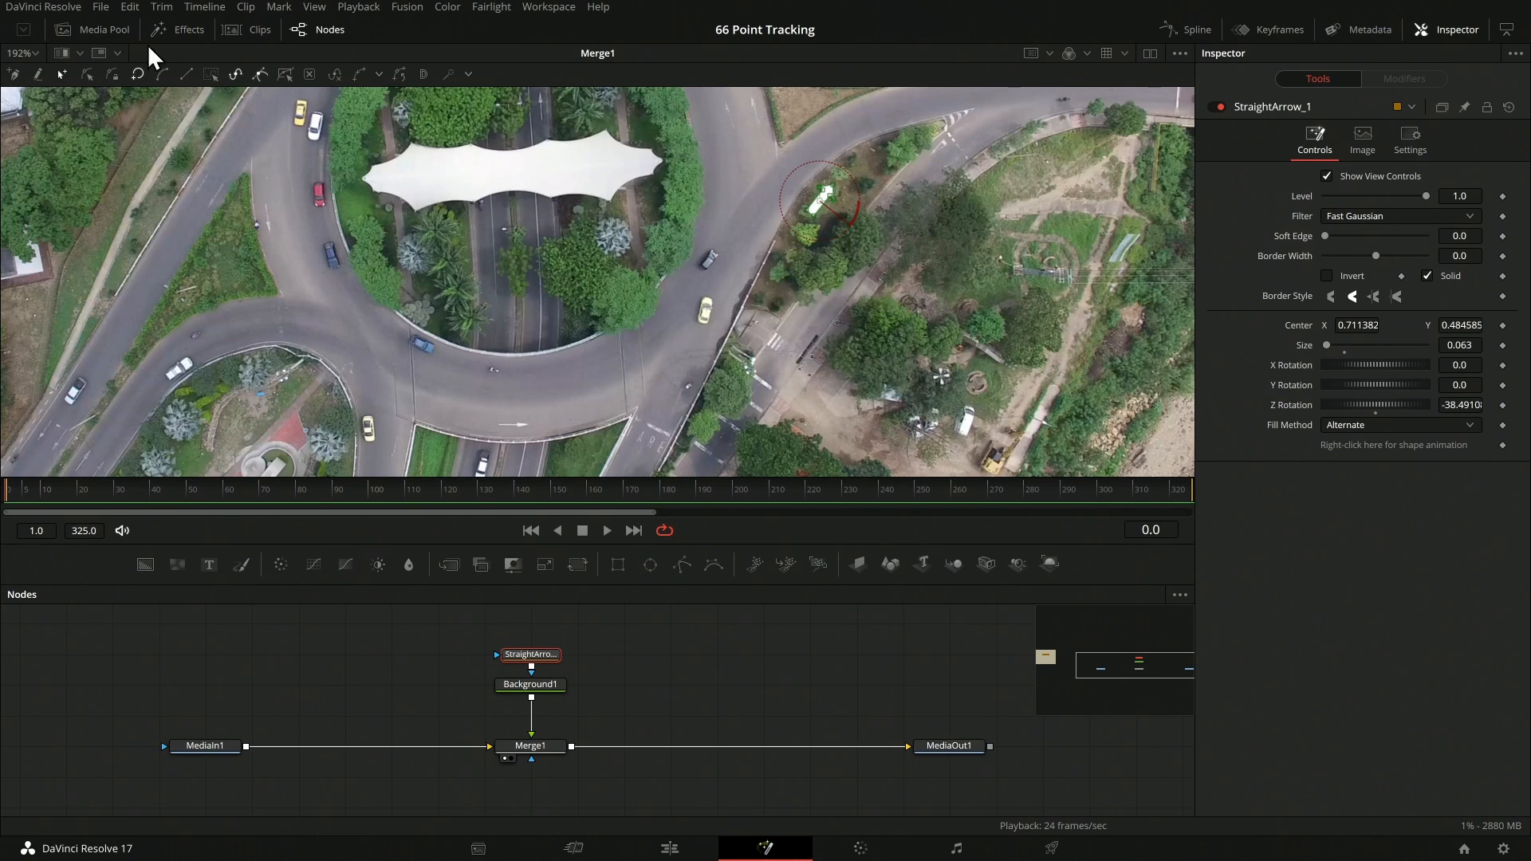
pyautogui.click(185, 24)
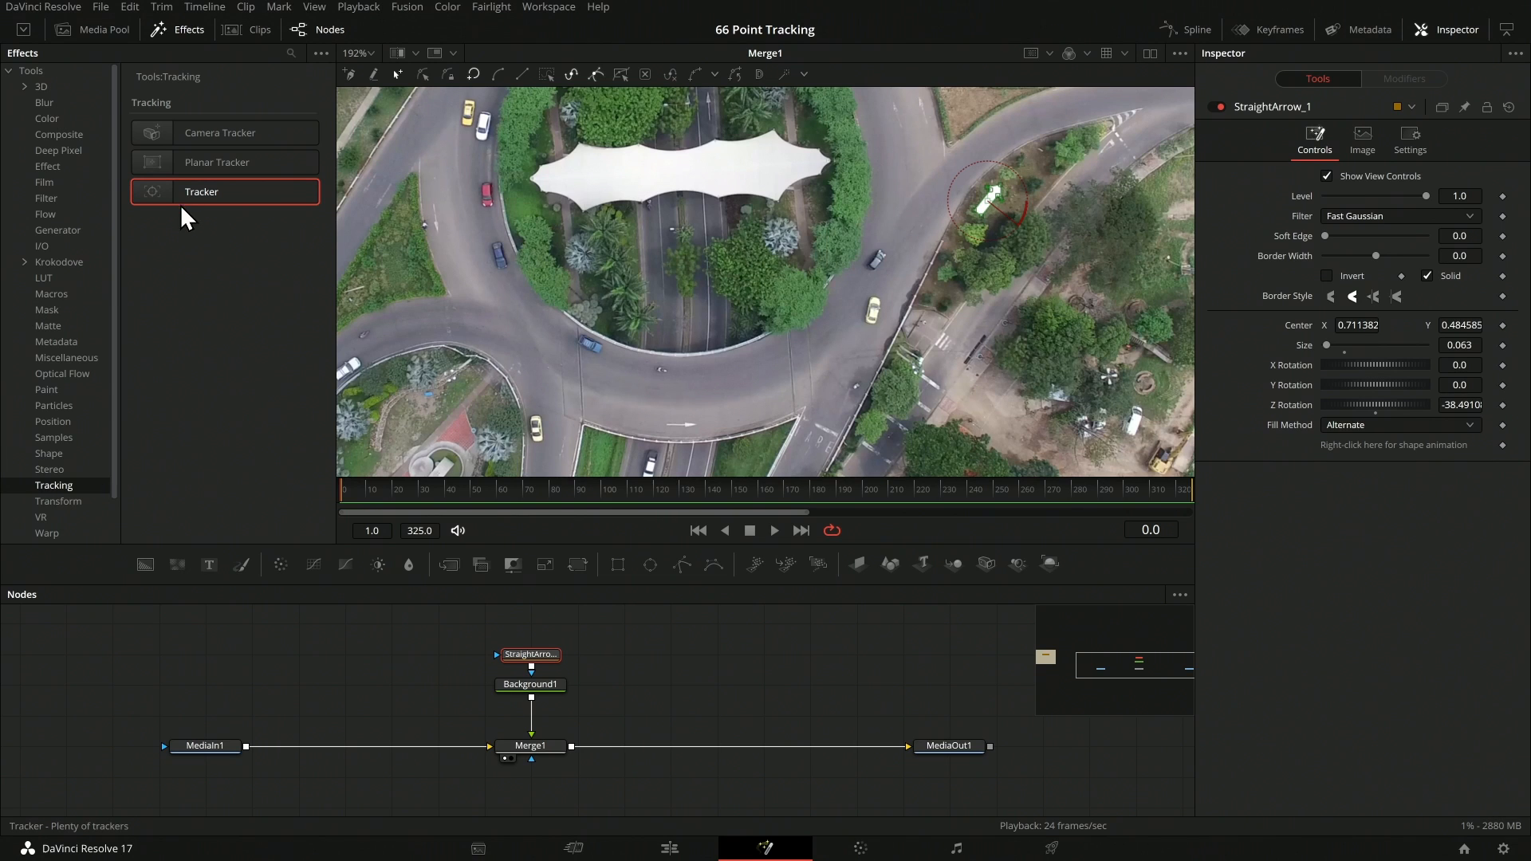
pyautogui.moveTo(180, 193); pyautogui.dragTo(411, 750)
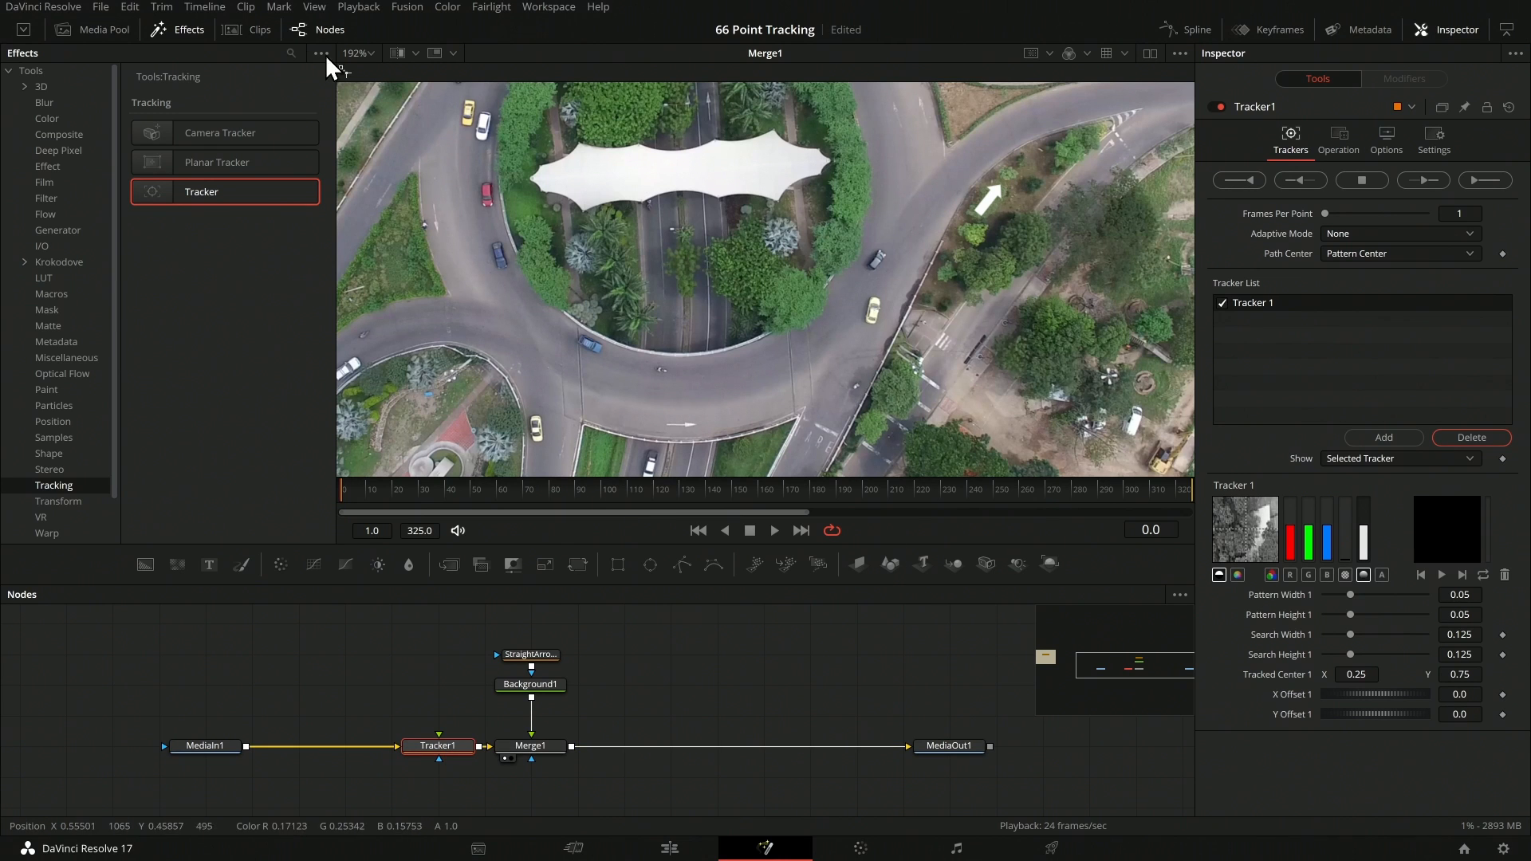
pyautogui.click(205, 33)
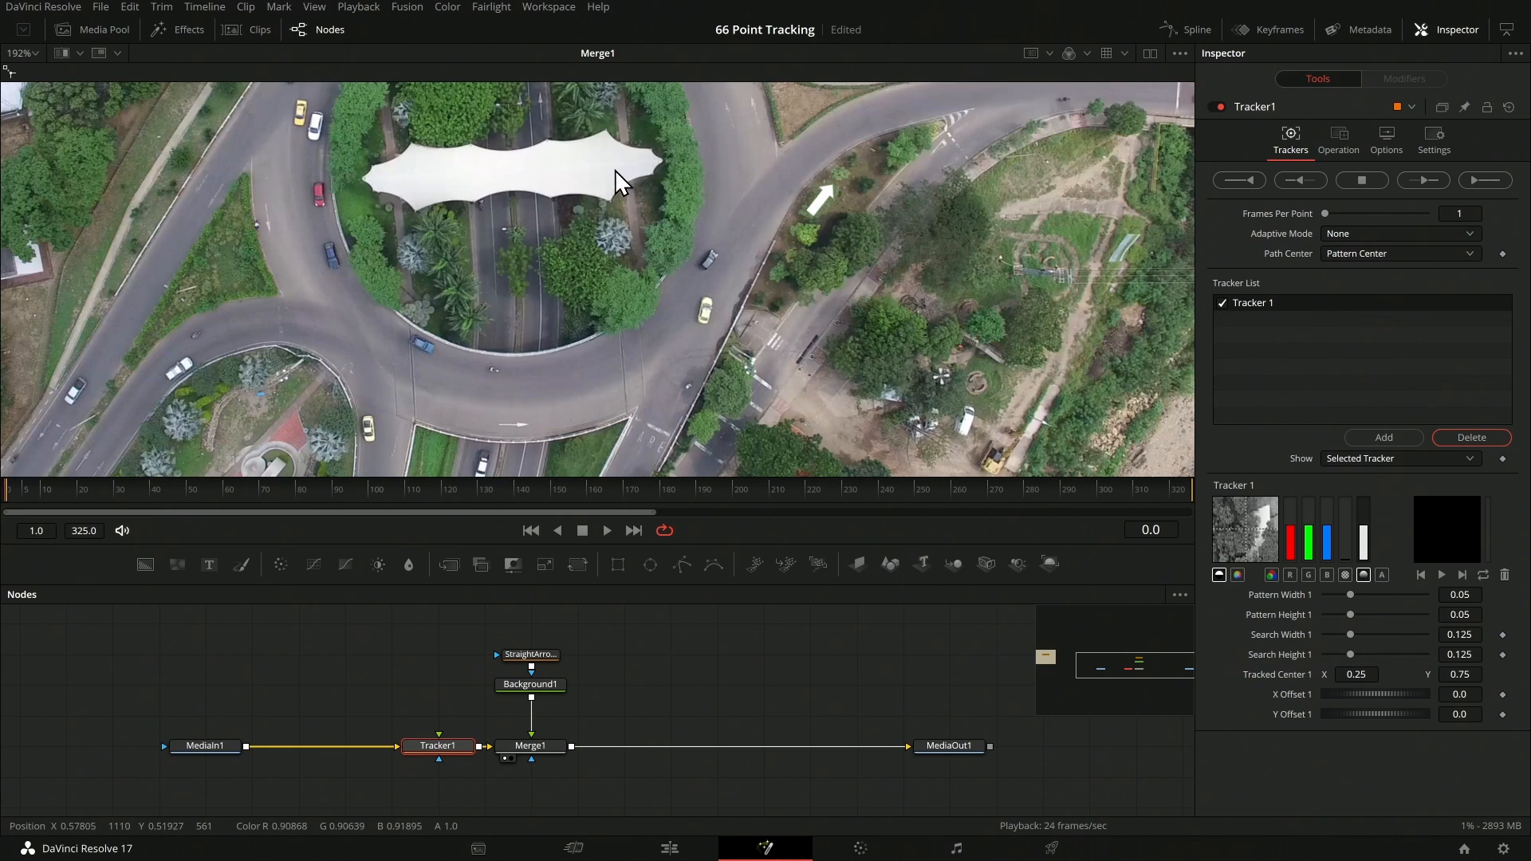
# - Move the tracking point onto the road near the arrow and rename the tracker node RoadTRA
pyautogui.scroll(-5, 667, 350)
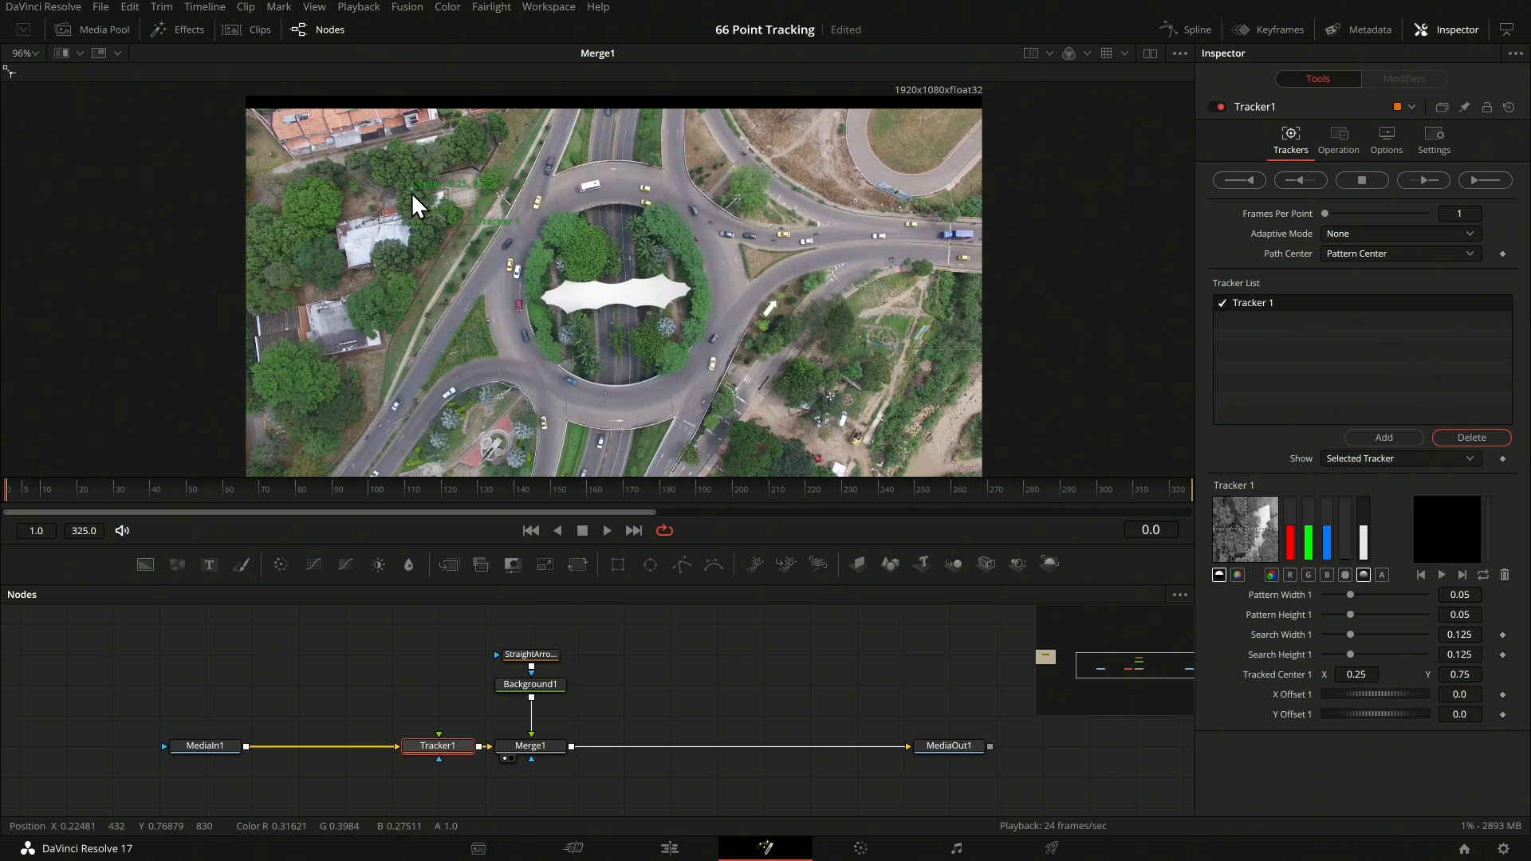
pyautogui.moveTo(412, 190); pyautogui.dragTo(734, 270)
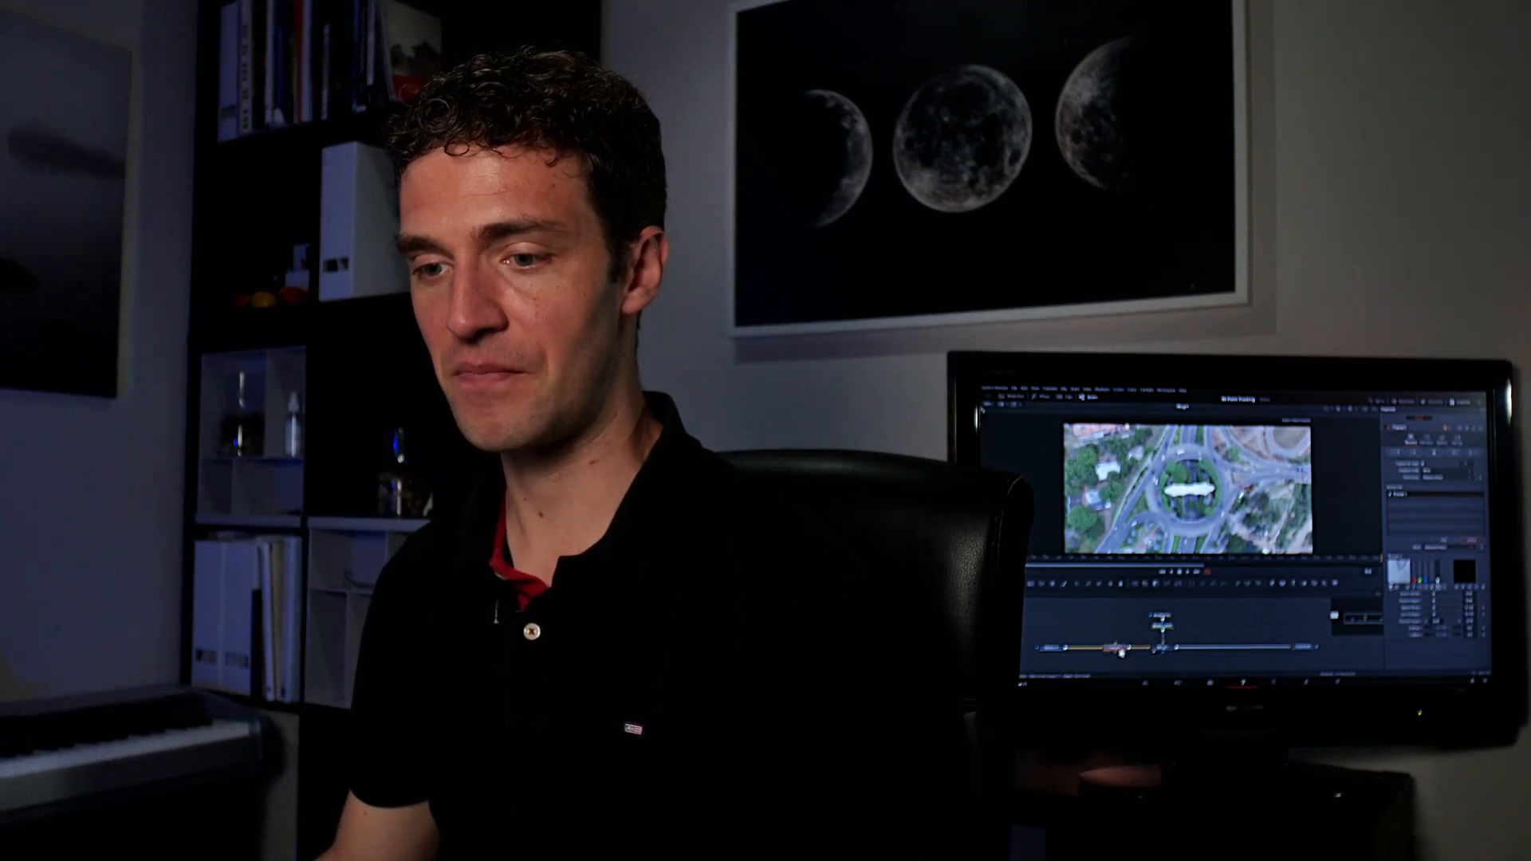
pyautogui.press('F2')
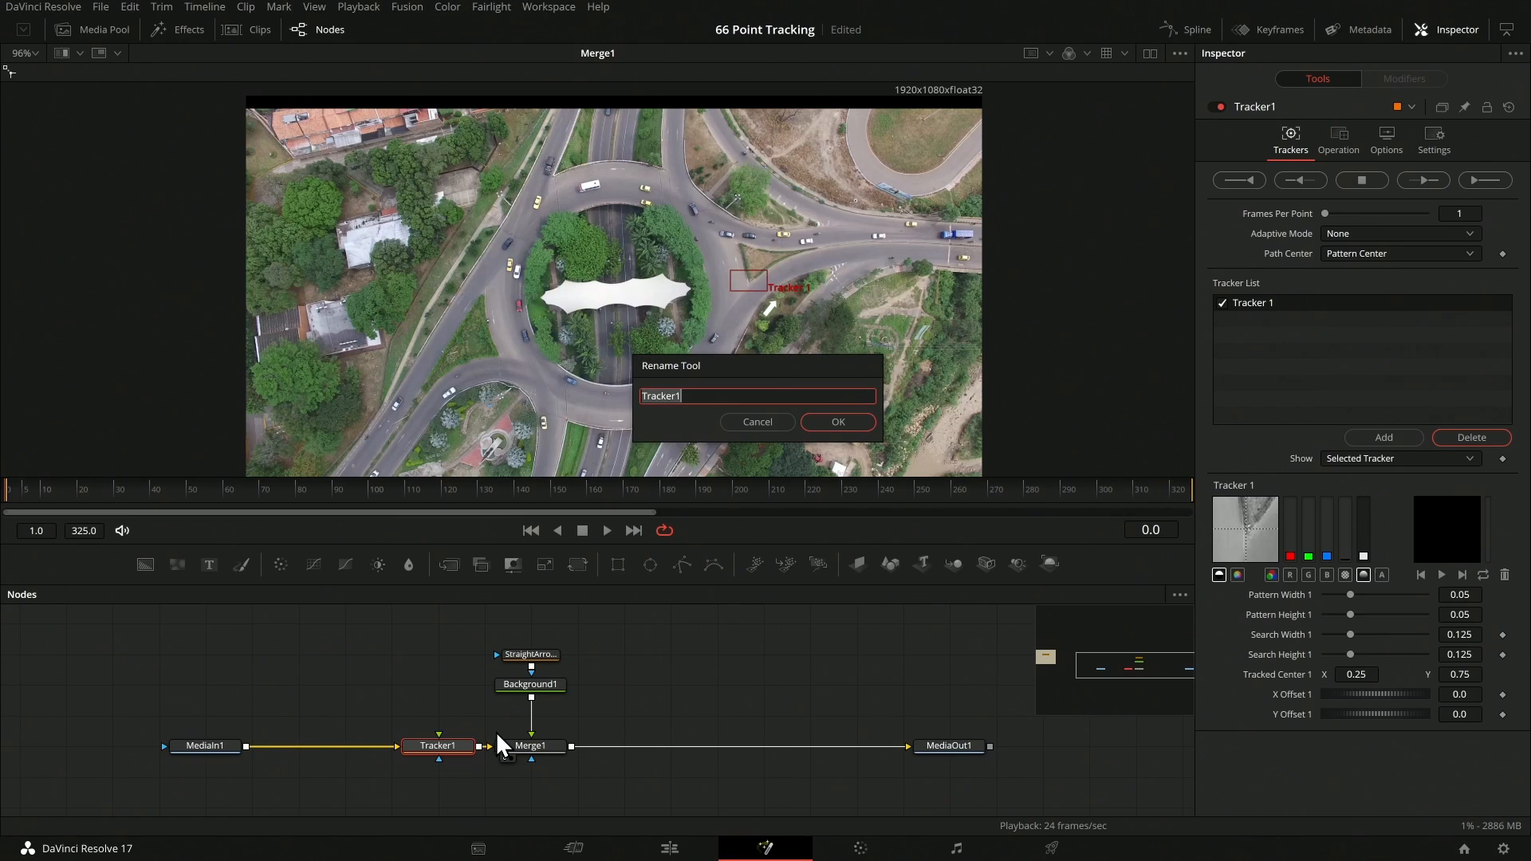
pyautogui.write('RoadTRA')
pyautogui.press('Return')
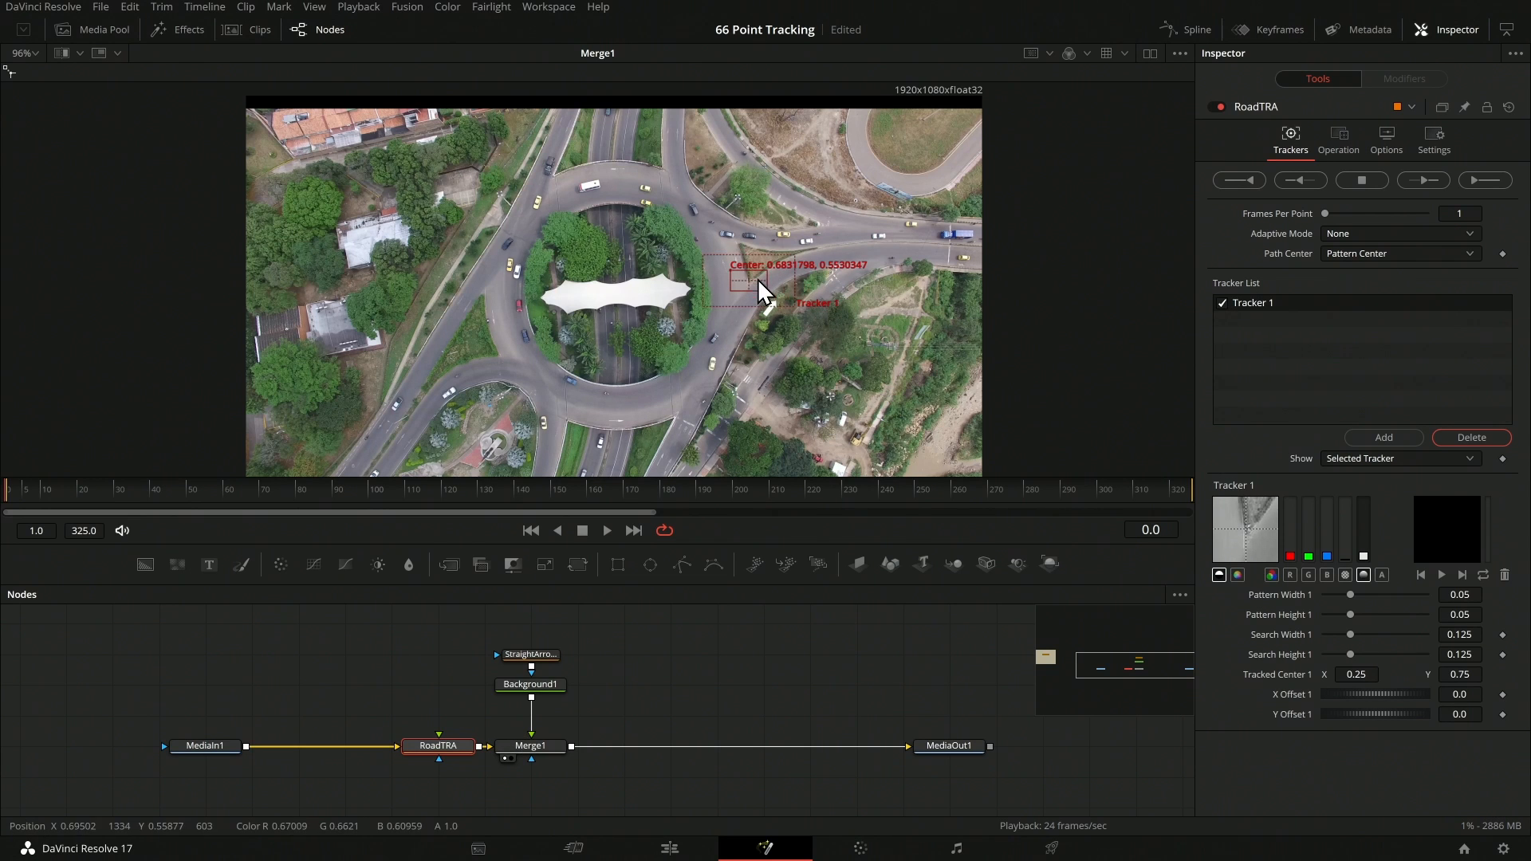
# - Centre the tracker on the traffic island's tip, shrinking its pattern to about 0.026 by 0.027 and its search area to about 0.038 by 0.046
pyautogui.scroll(2, 758, 279)
pyautogui.moveTo(705, 262)
pyautogui.mouseDown()
pyautogui.moveTo(706, 237)
pyautogui.moveTo(701, 270)
pyautogui.mouseUp()
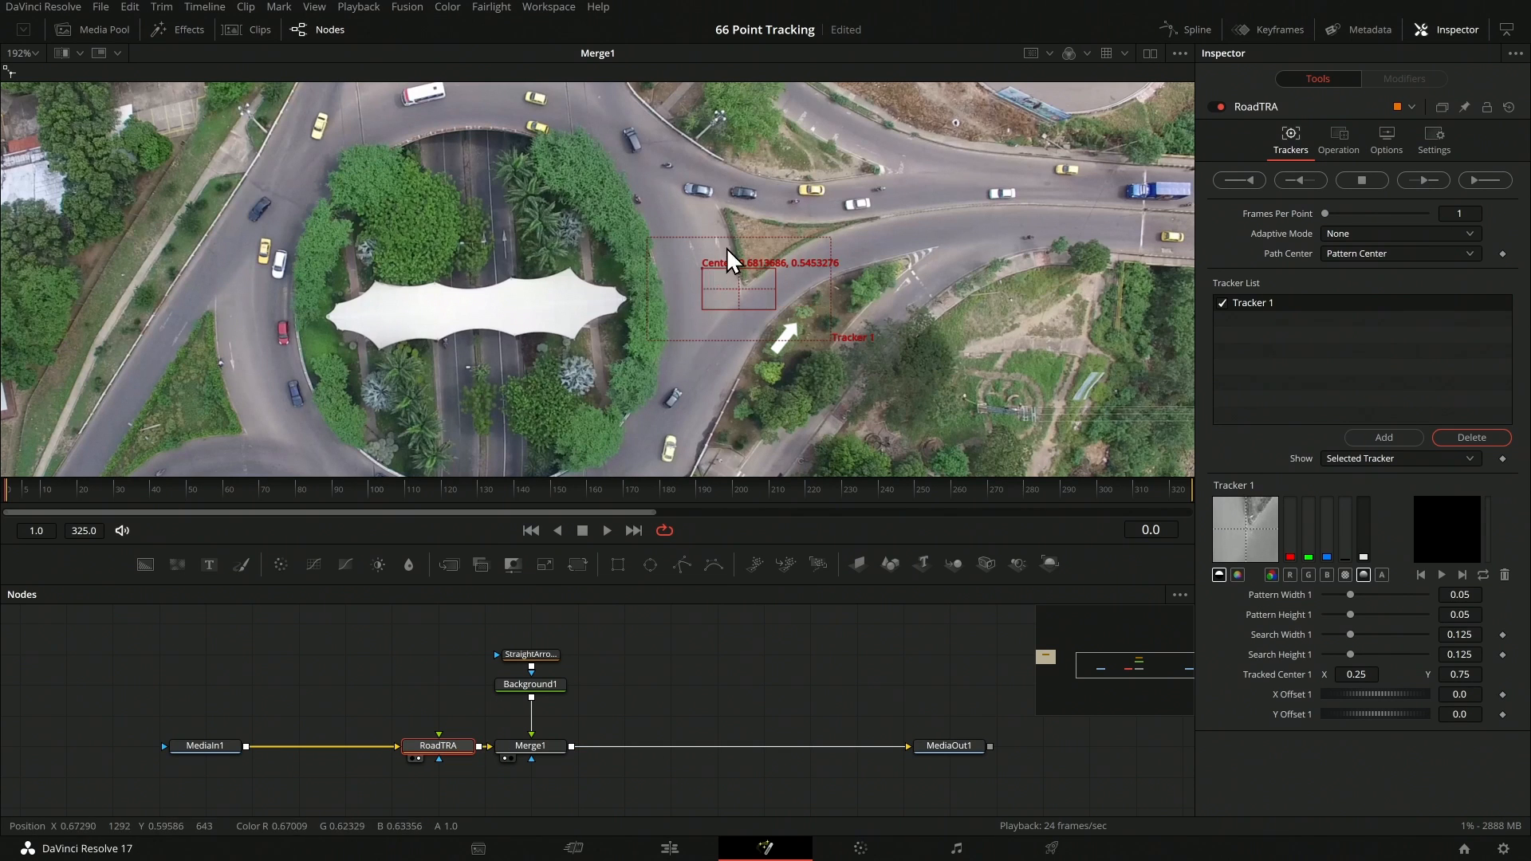
pyautogui.moveTo(706, 268)
pyautogui.mouseDown()
pyautogui.moveTo(745, 257)
pyautogui.moveTo(702, 252)
pyautogui.moveTo(710, 265)
pyautogui.mouseUp()
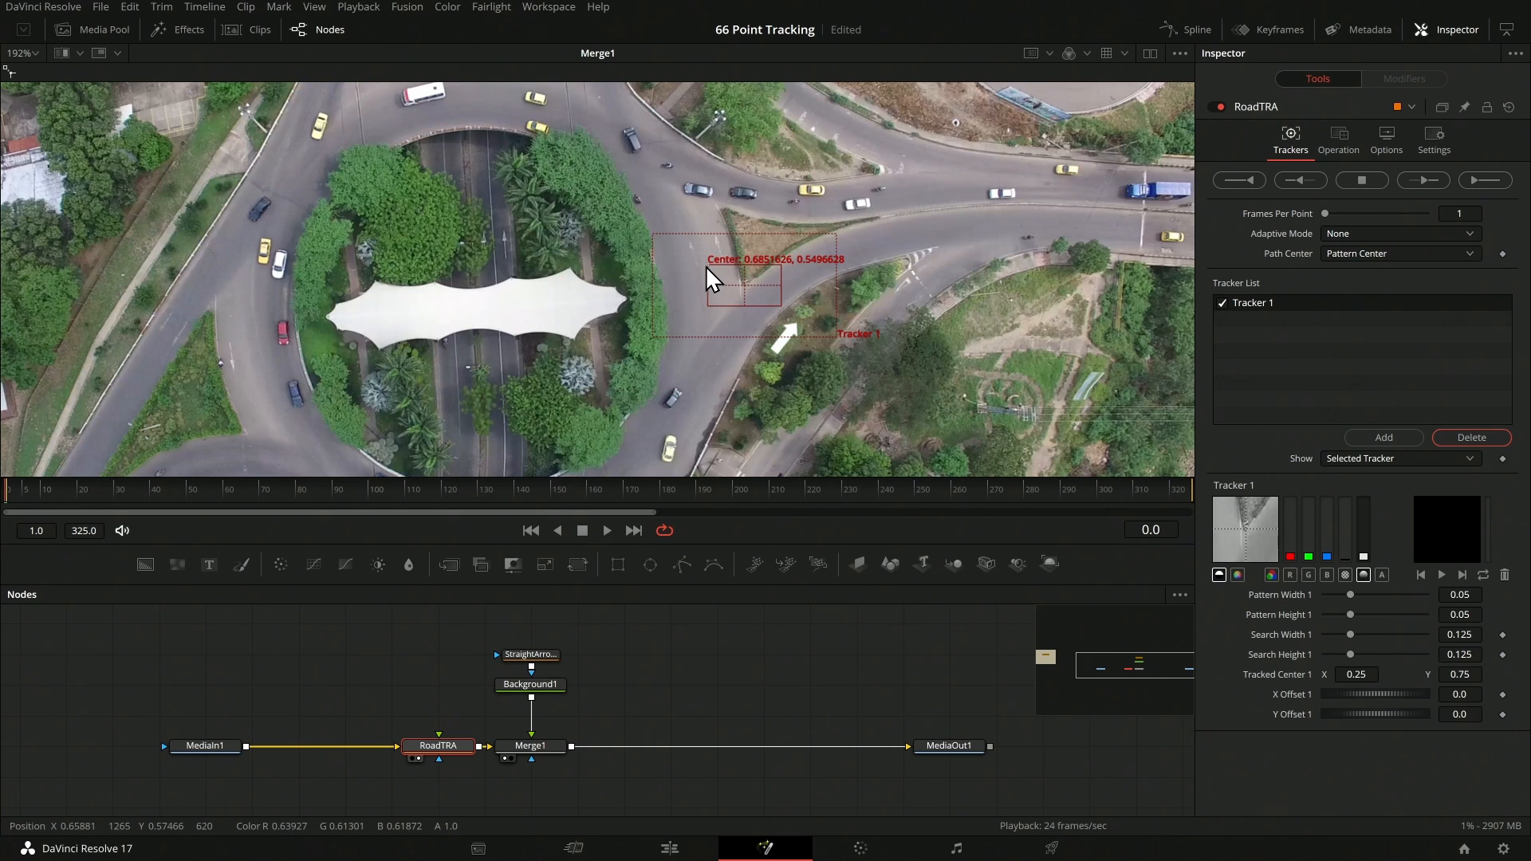
pyautogui.moveTo(706, 266); pyautogui.dragTo(702, 258)
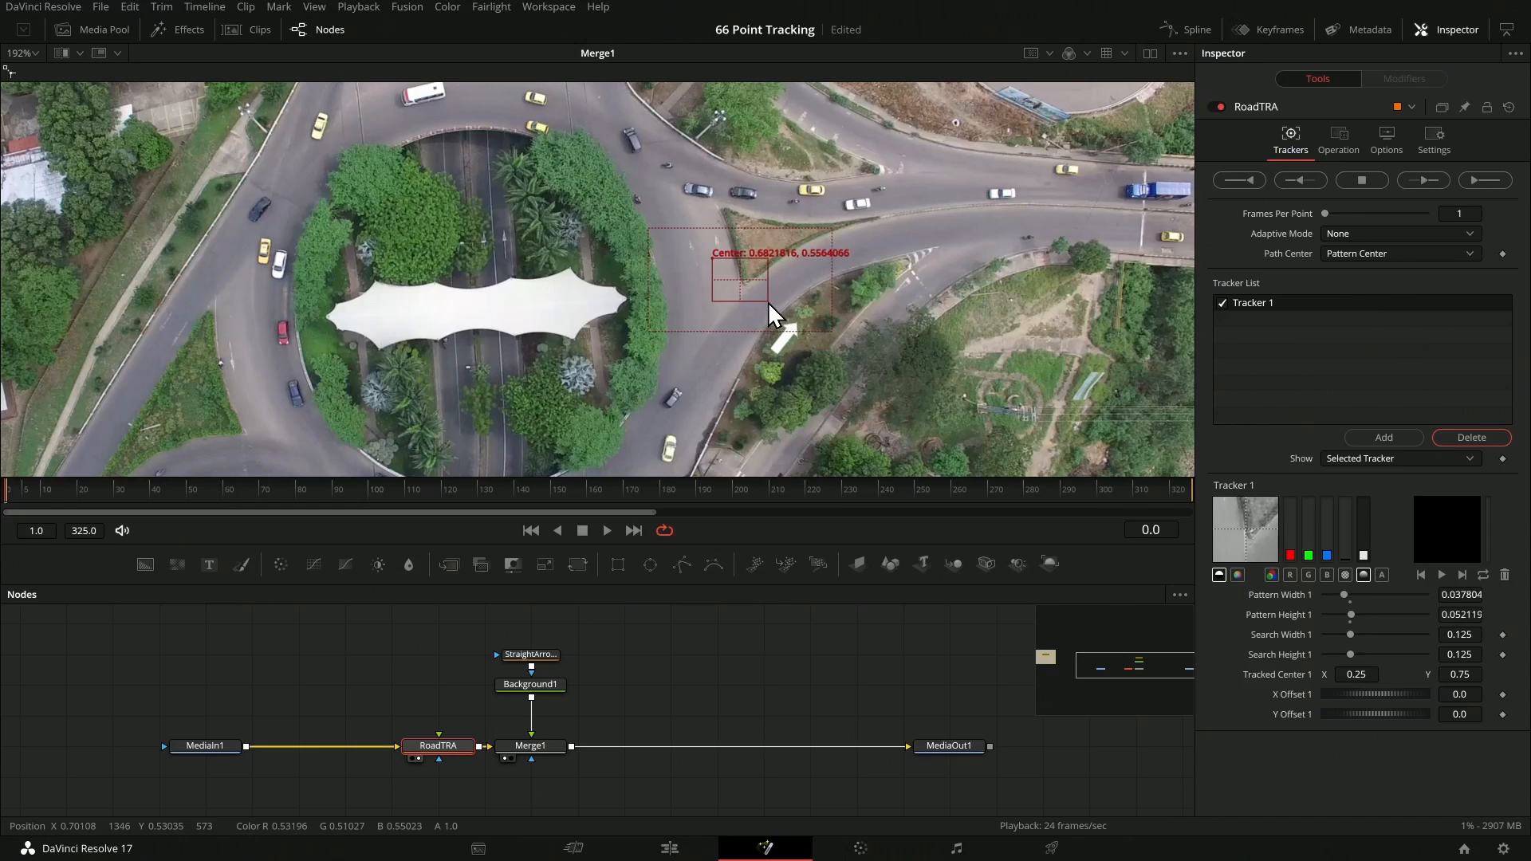
pyautogui.moveTo(768, 295); pyautogui.dragTo(764, 293)
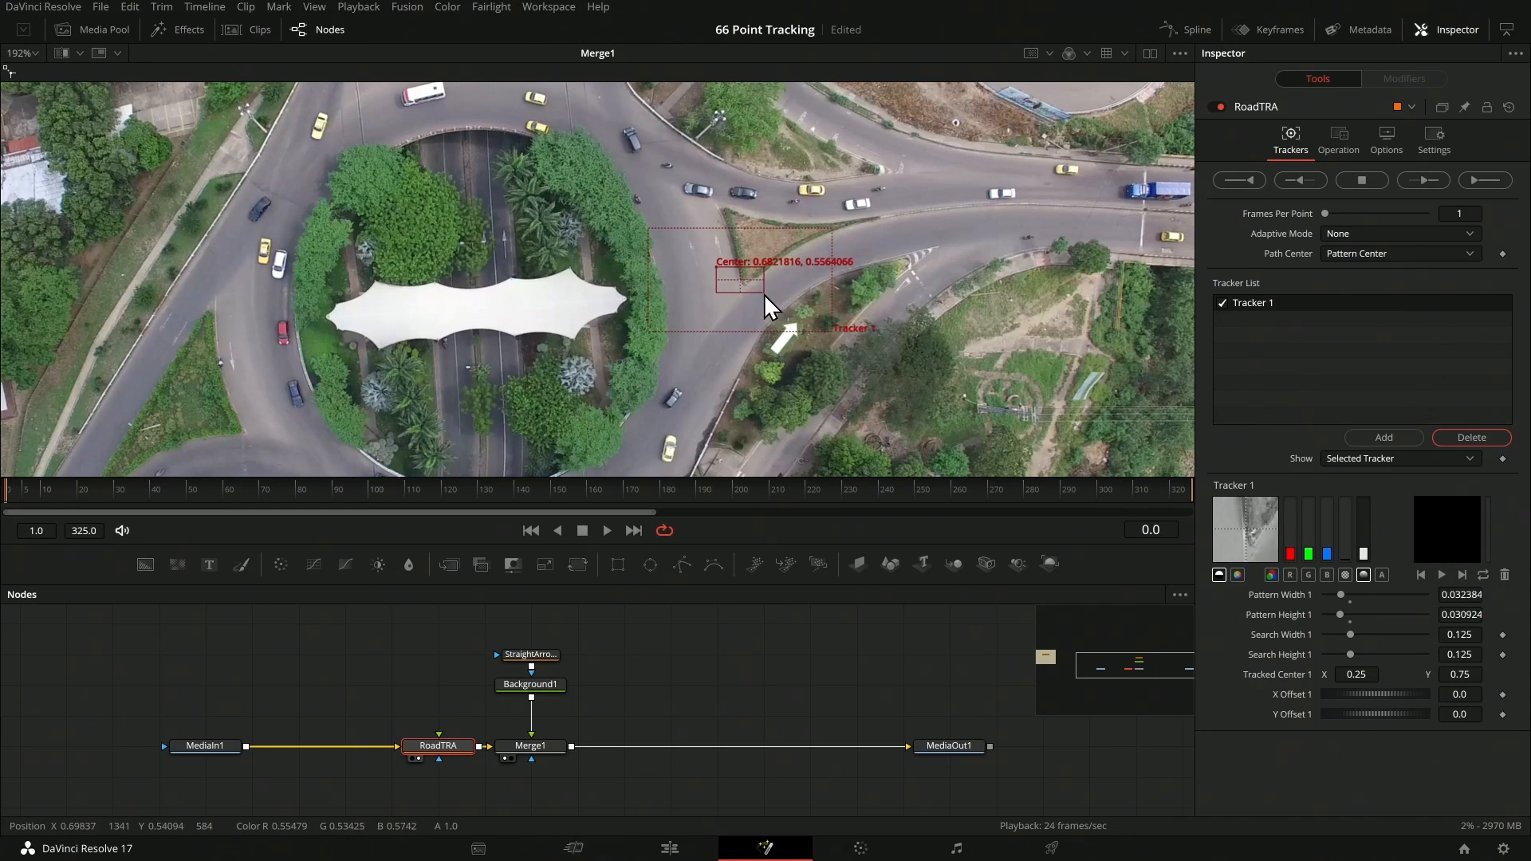
pyautogui.moveTo(58, 490); pyautogui.dragTo(4, 508)
pyautogui.moveTo(764, 292); pyautogui.dragTo(726, 271)
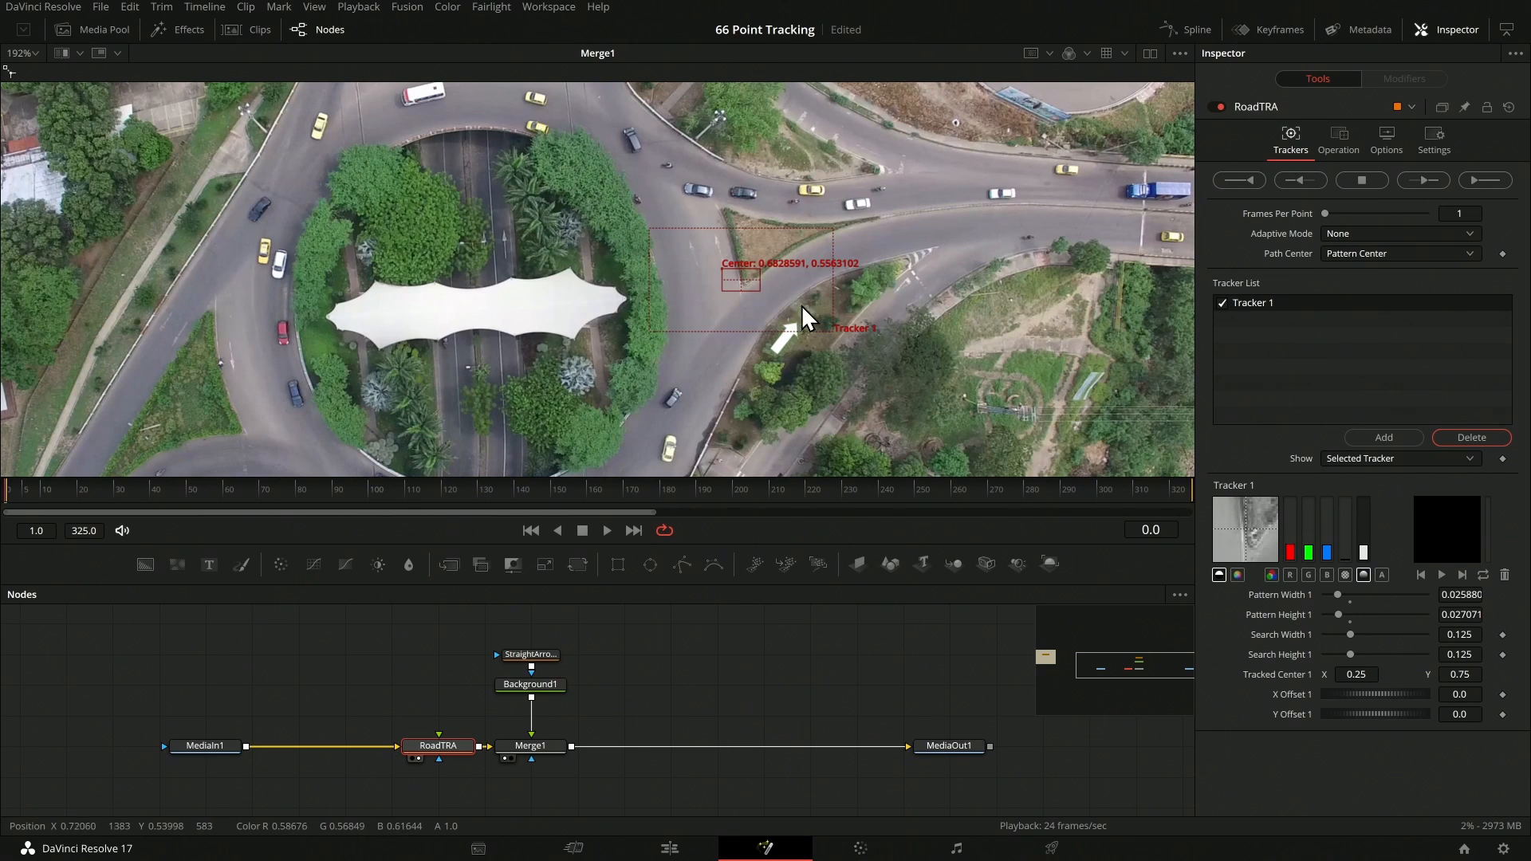
pyautogui.moveTo(834, 328); pyautogui.dragTo(788, 319)
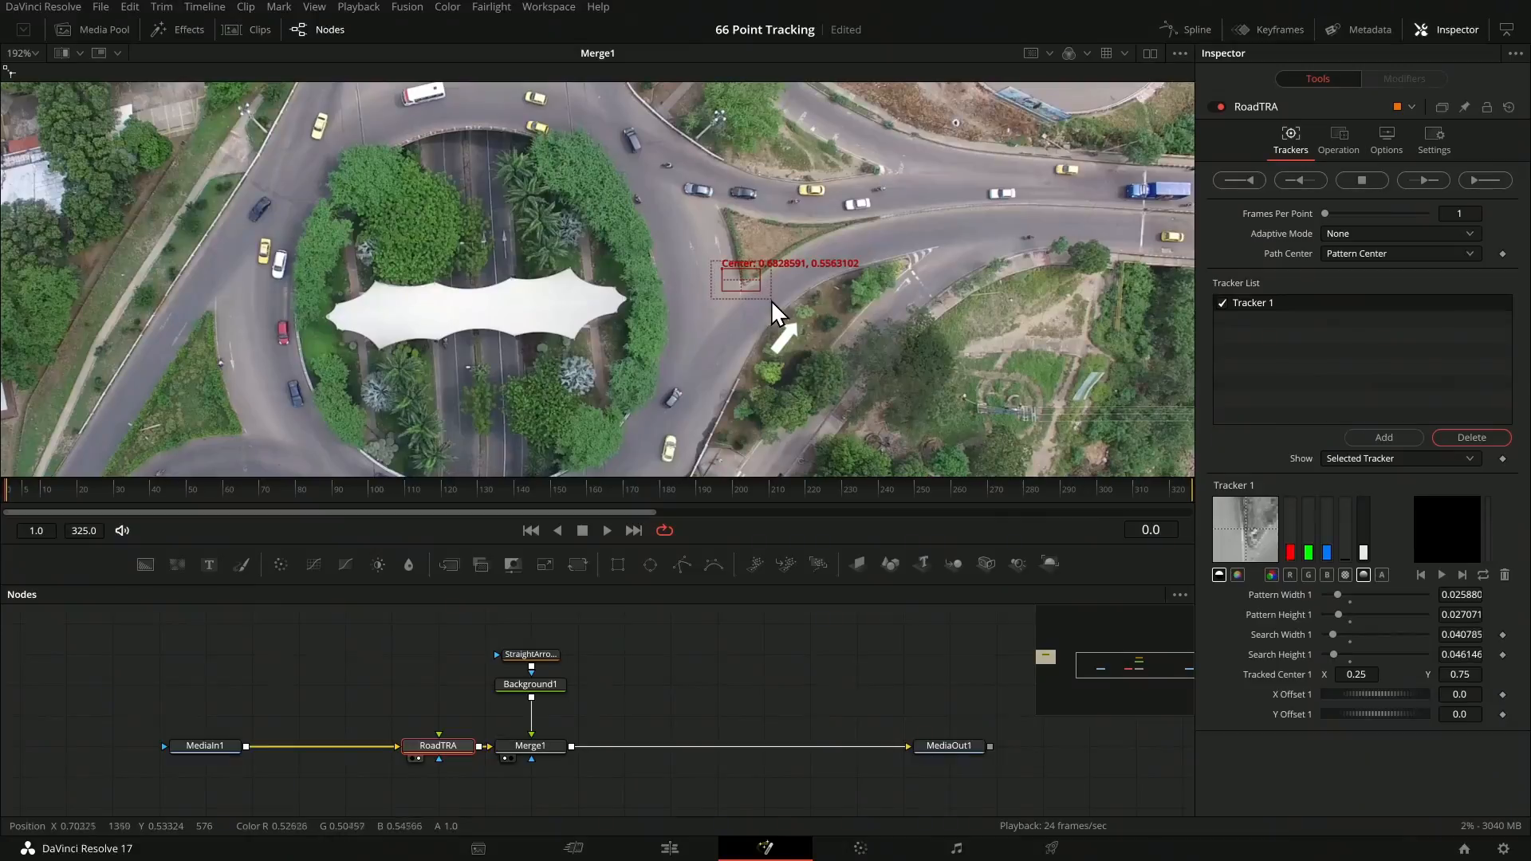
pyautogui.moveTo(772, 300); pyautogui.dragTo(769, 300)
# - Move forward and back through the opening frames to check that the island's tip stays inside the search area between frames
pyautogui.press('Right')
pyautogui.press('Left')
pyautogui.press('Right')
pyautogui.press('Left')
pyautogui.press('Right')
pyautogui.press('Left')
pyautogui.press('Right')
pyautogui.press('Right')
pyautogui.press('Right')
pyautogui.press('Right')
pyautogui.press('Right')
pyautogui.press('Right')
pyautogui.press('Right')
pyautogui.press('Right')
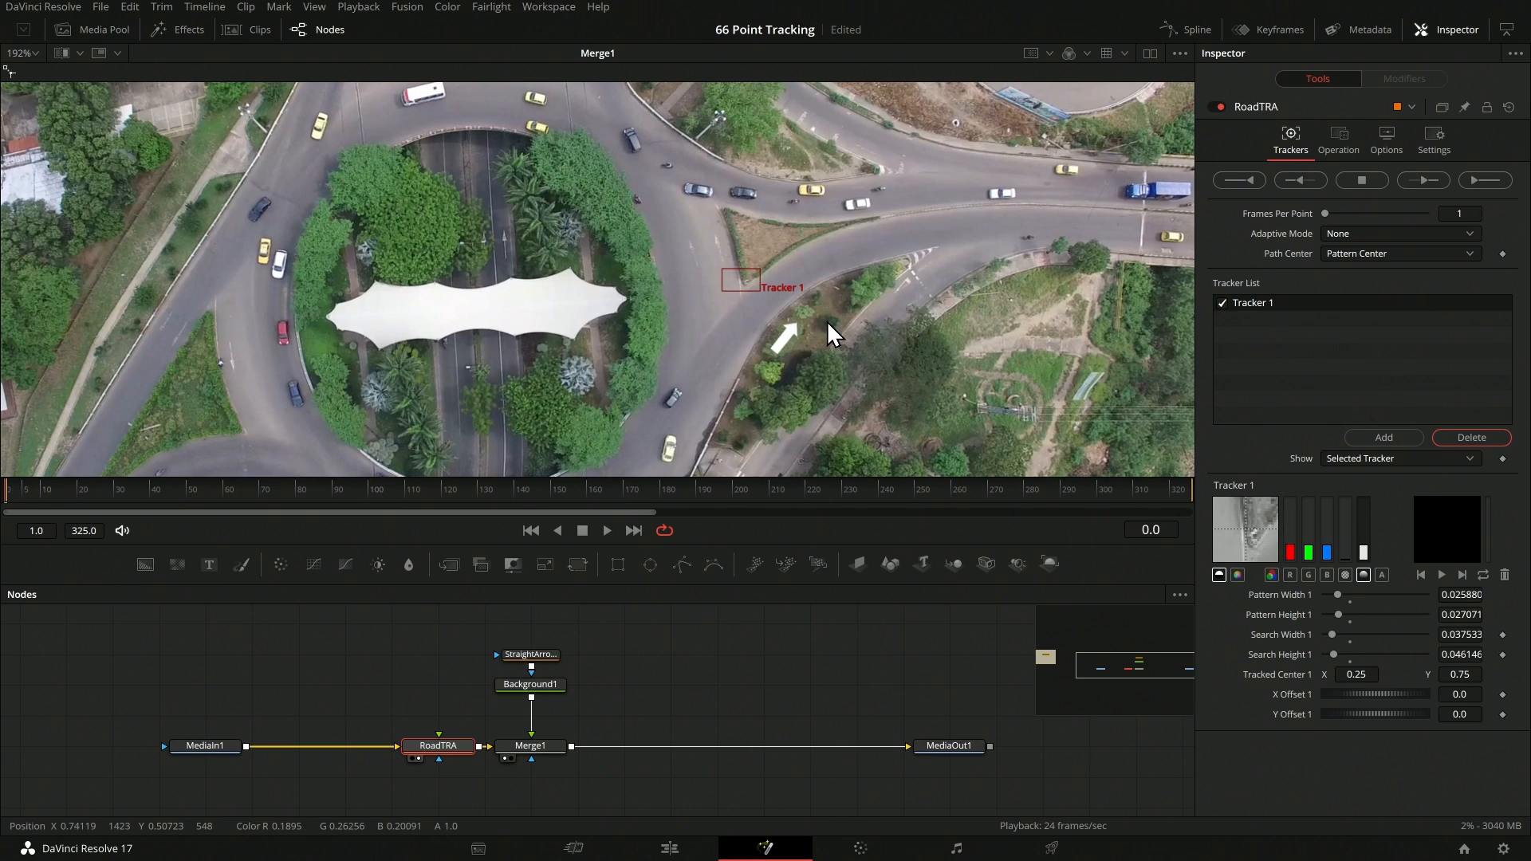
pyautogui.press('Left')
pyautogui.press('Left')
pyautogui.press('Left')
pyautogui.press('Left')
pyautogui.press('Left')
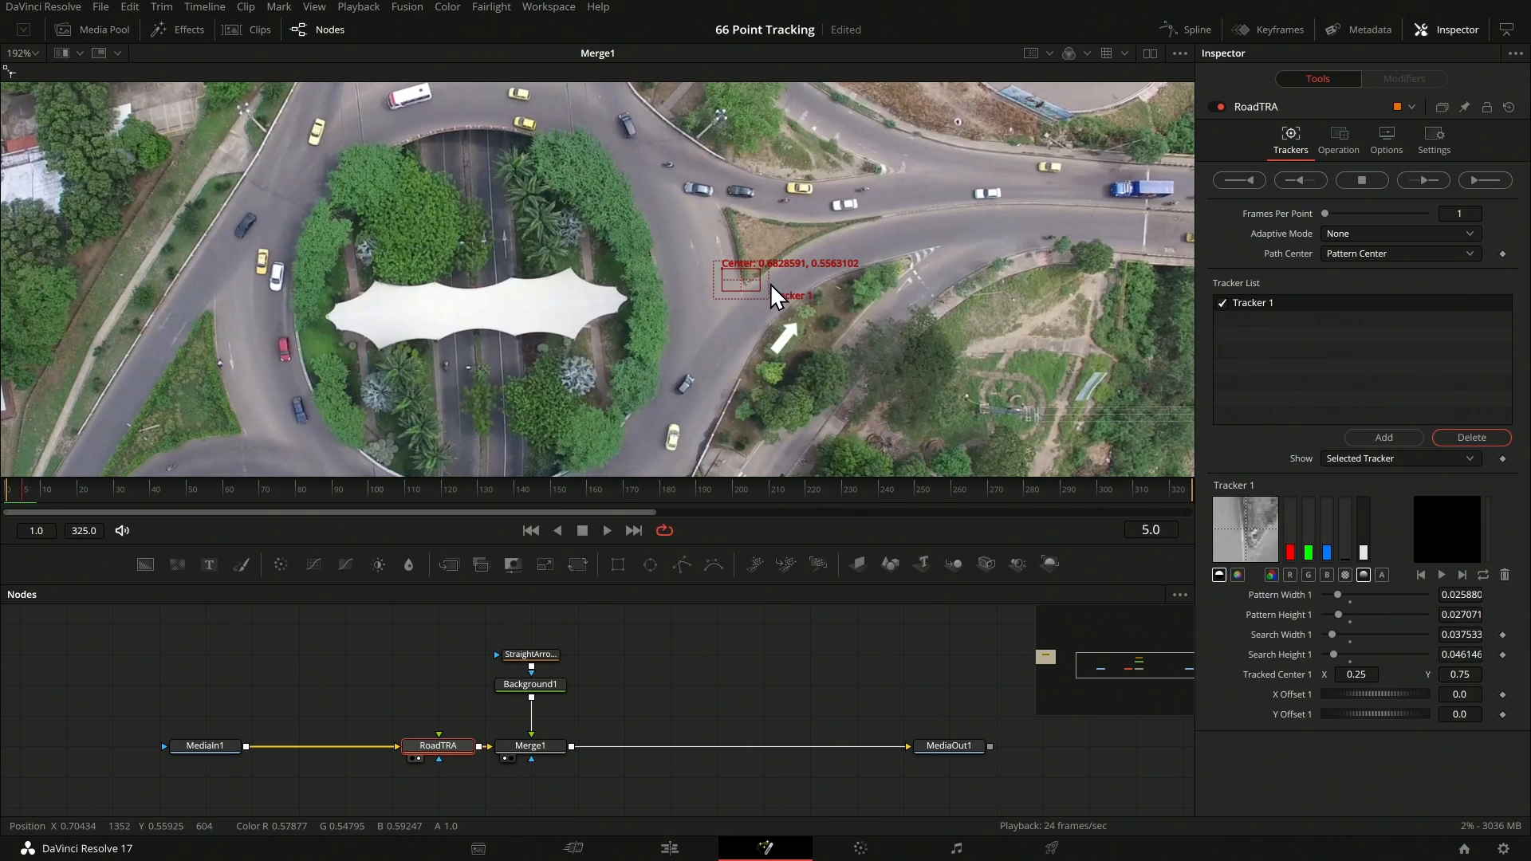
pyautogui.press('Left')
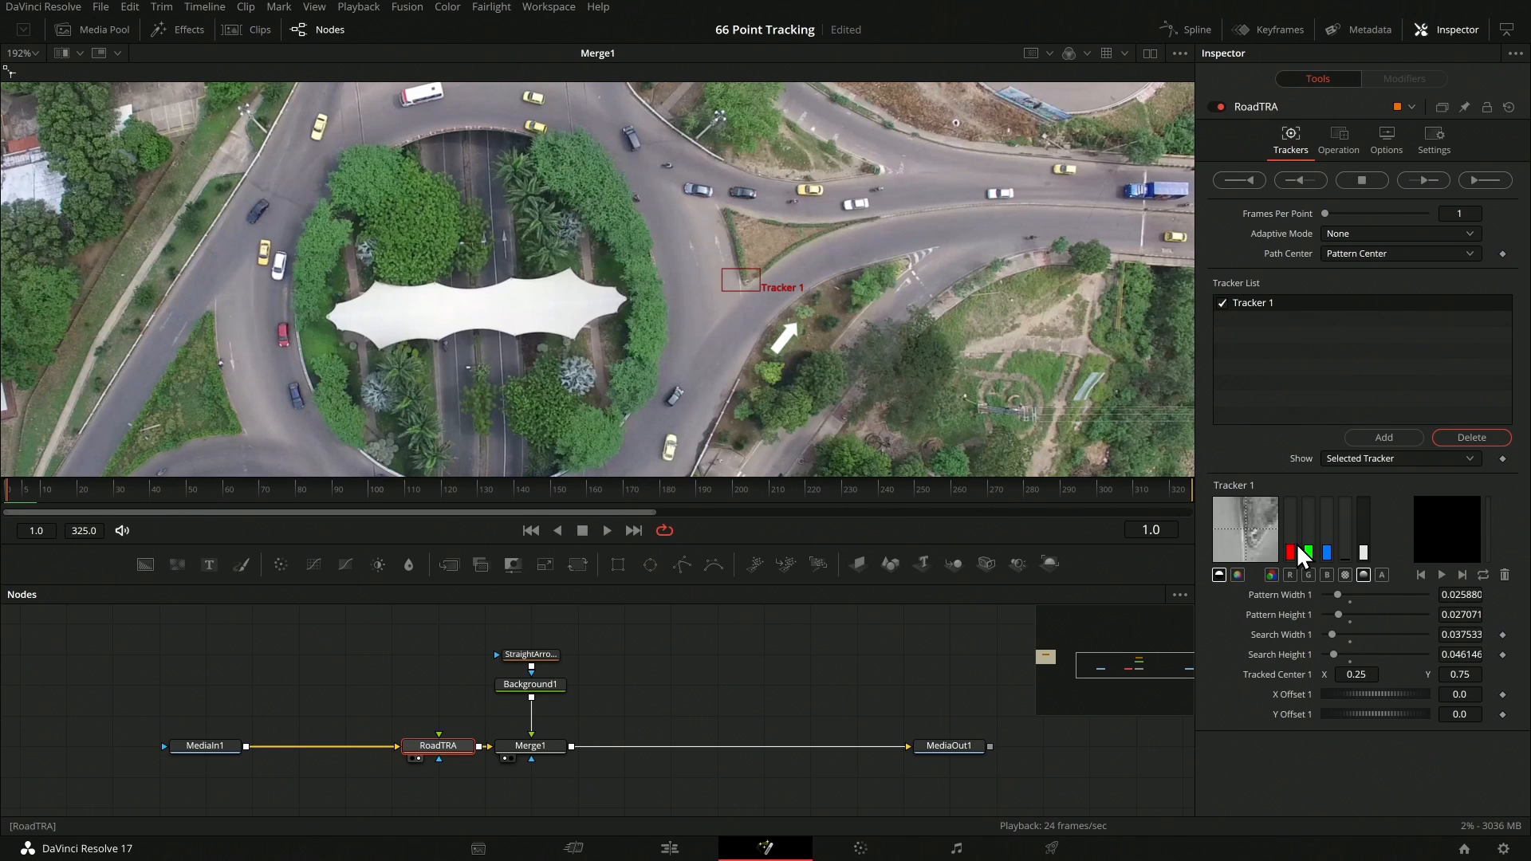
# - Compare the red, green, blue and luminance channels for the tracking pattern, and set Tracker 1 to use full colour
pyautogui.click(1290, 574)
pyautogui.click(1306, 575)
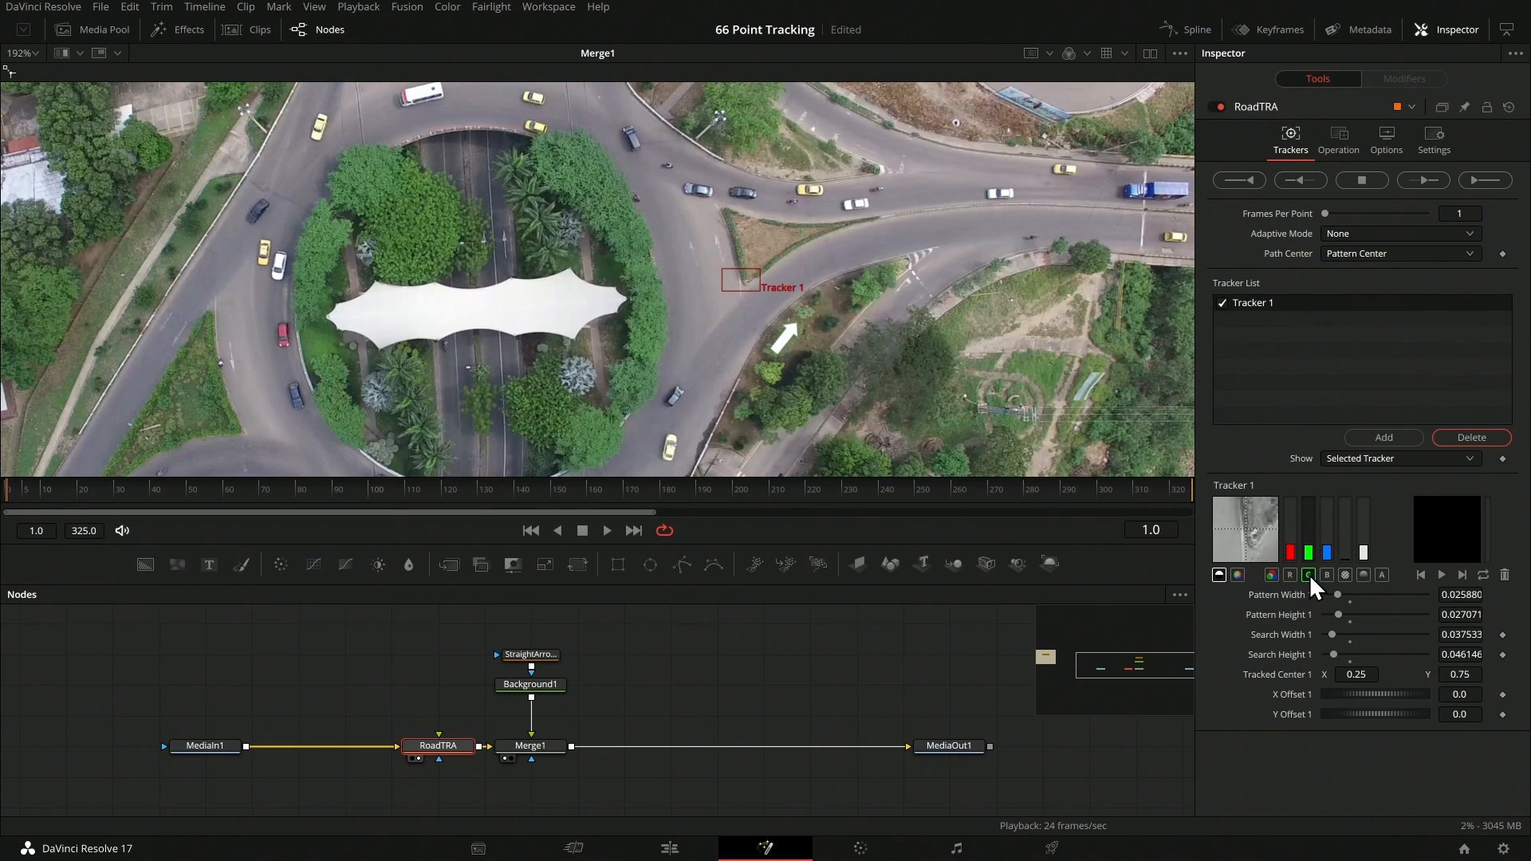
pyautogui.click(1293, 573)
pyautogui.click(1327, 575)
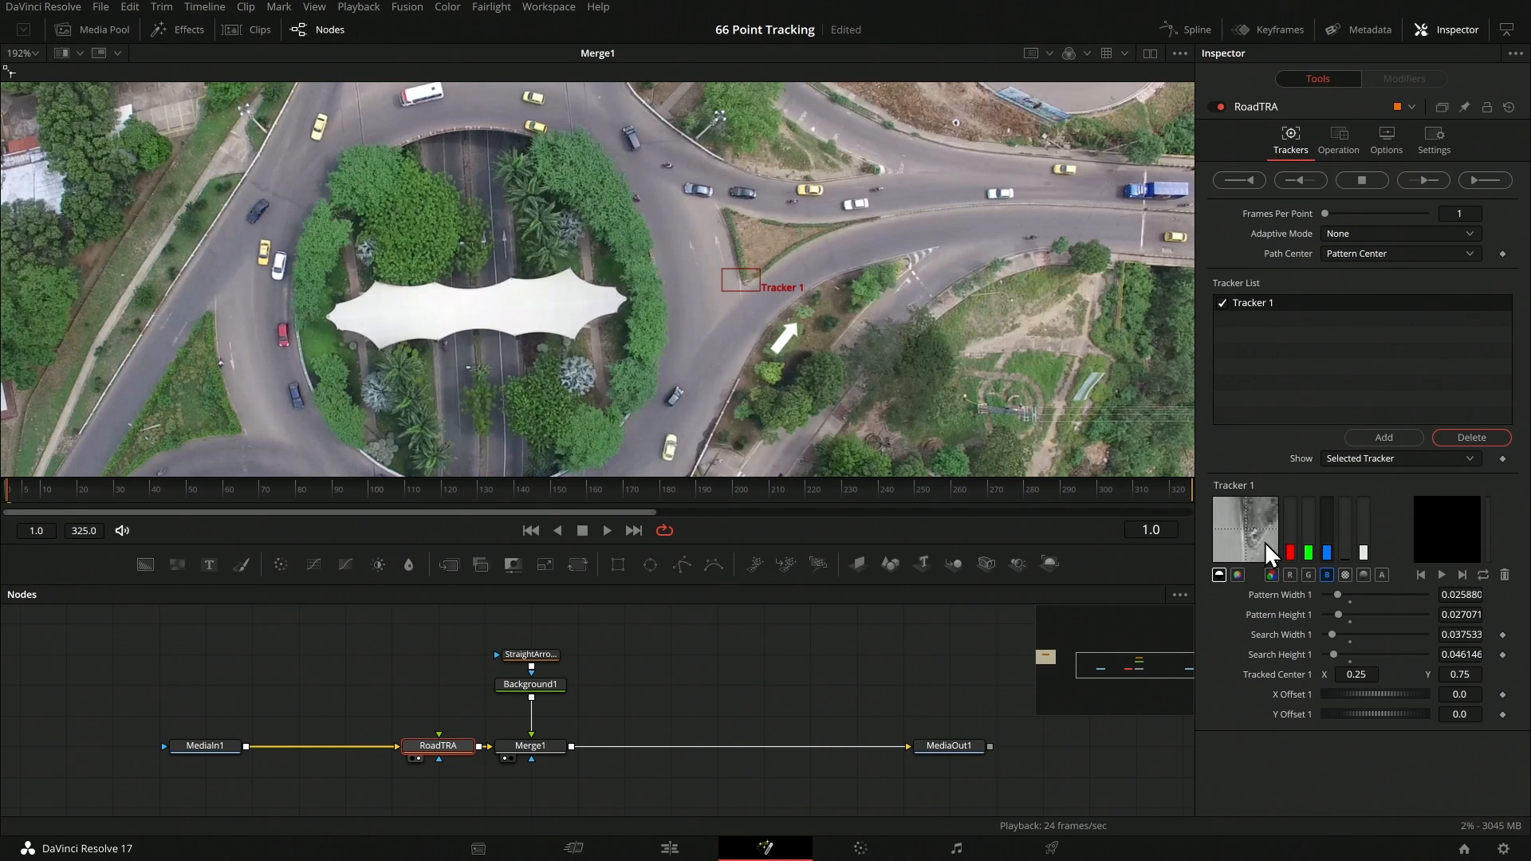
pyautogui.click(1308, 575)
pyautogui.click(1292, 576)
pyautogui.click(1363, 577)
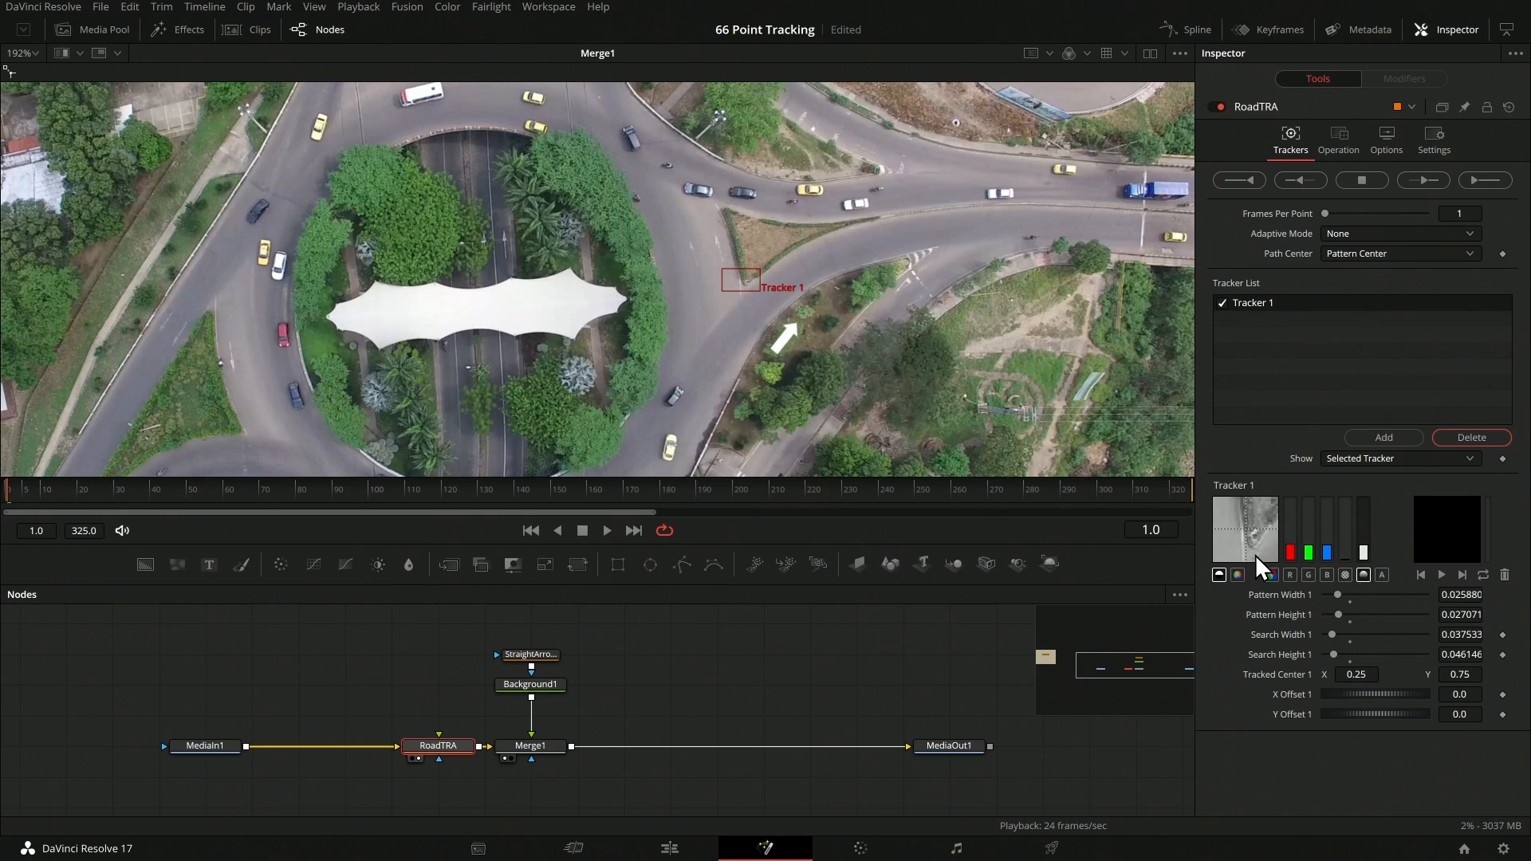
pyautogui.click(1274, 575)
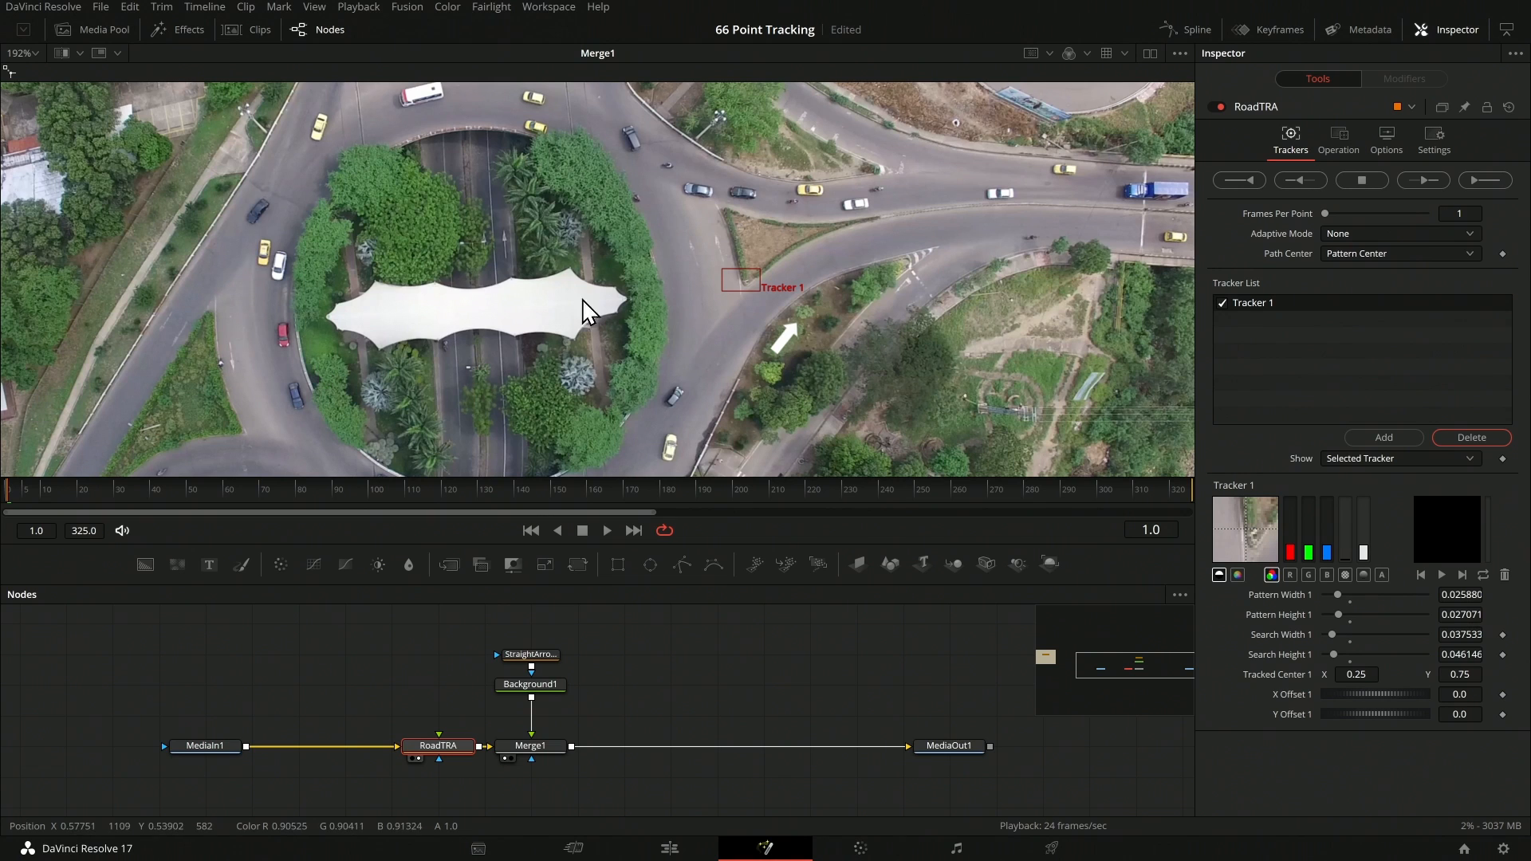
# - Track the point forward to the end of the clip, show RoadTRA in the viewer and dismiss the render report
pyautogui.click(1488, 180)
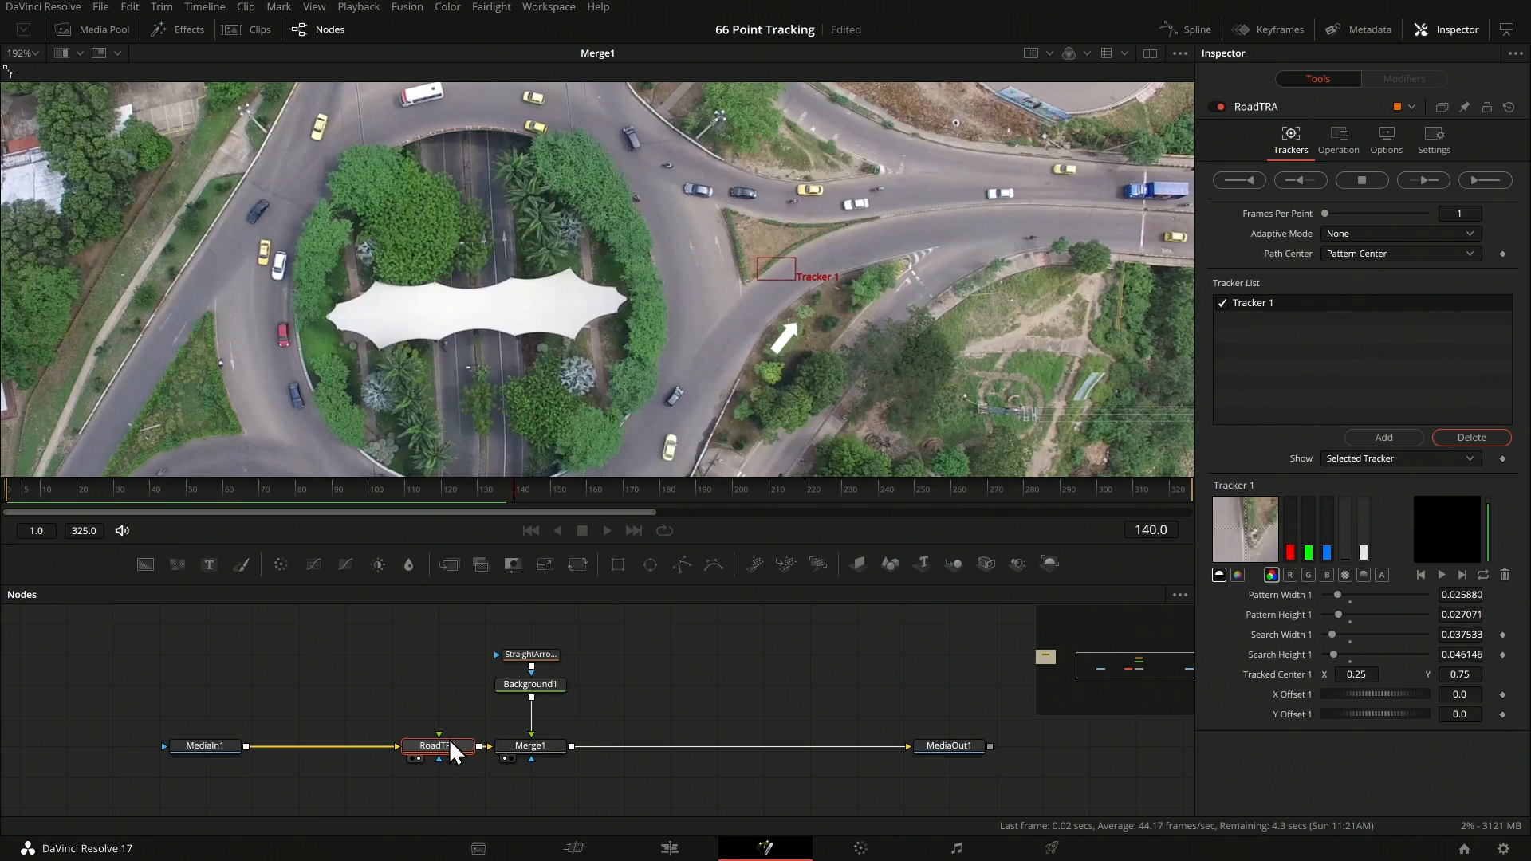
pyautogui.press('1')
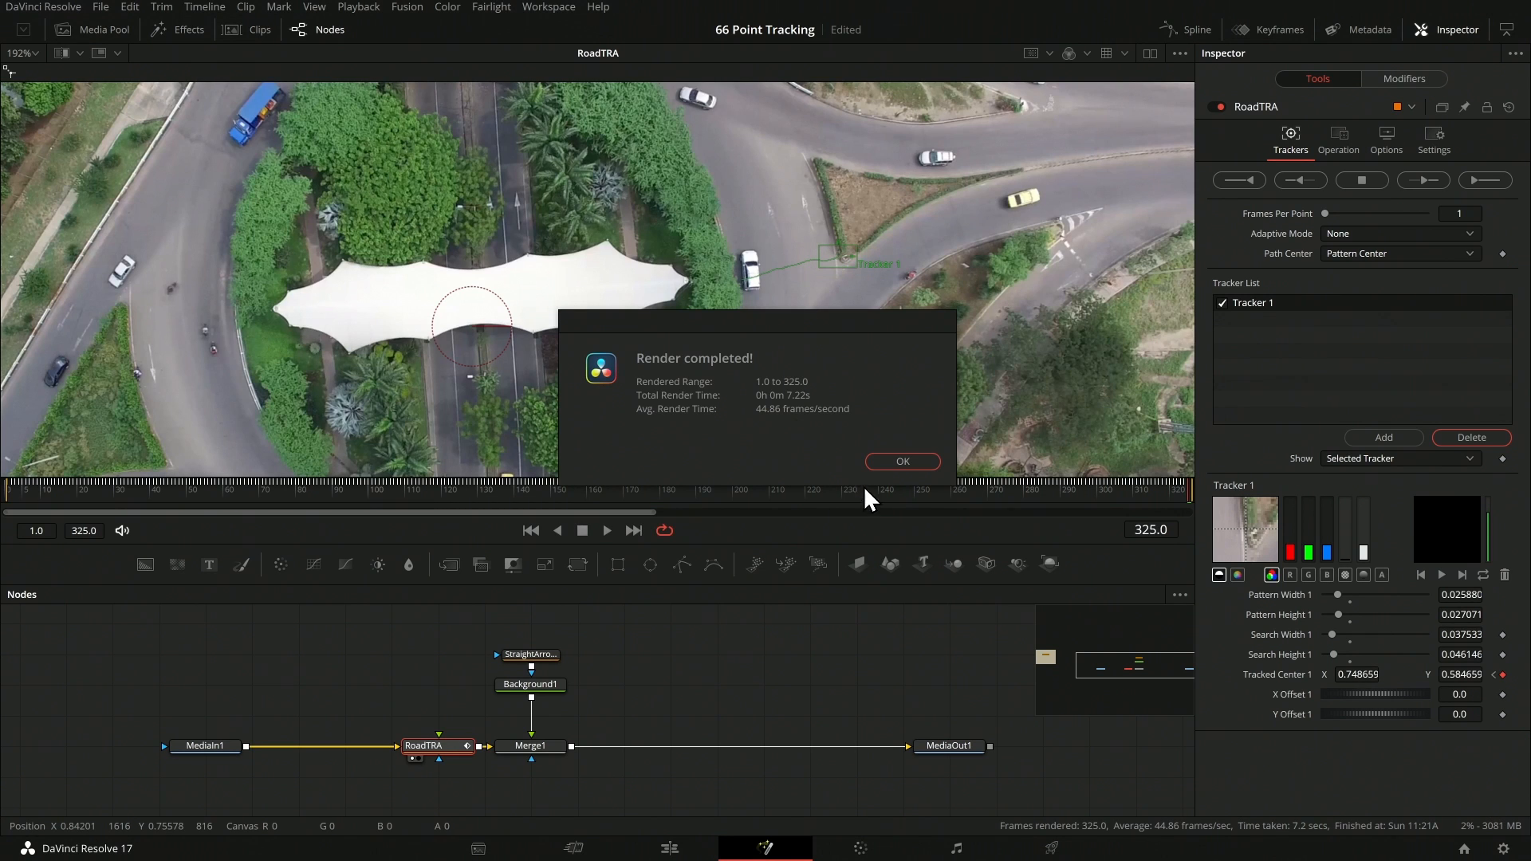
pyautogui.click(902, 461)
# - Move the Tracker 1 box off the island's tip to uncover the tracked path at the last frame
pyautogui.scroll(2, 823, 284)
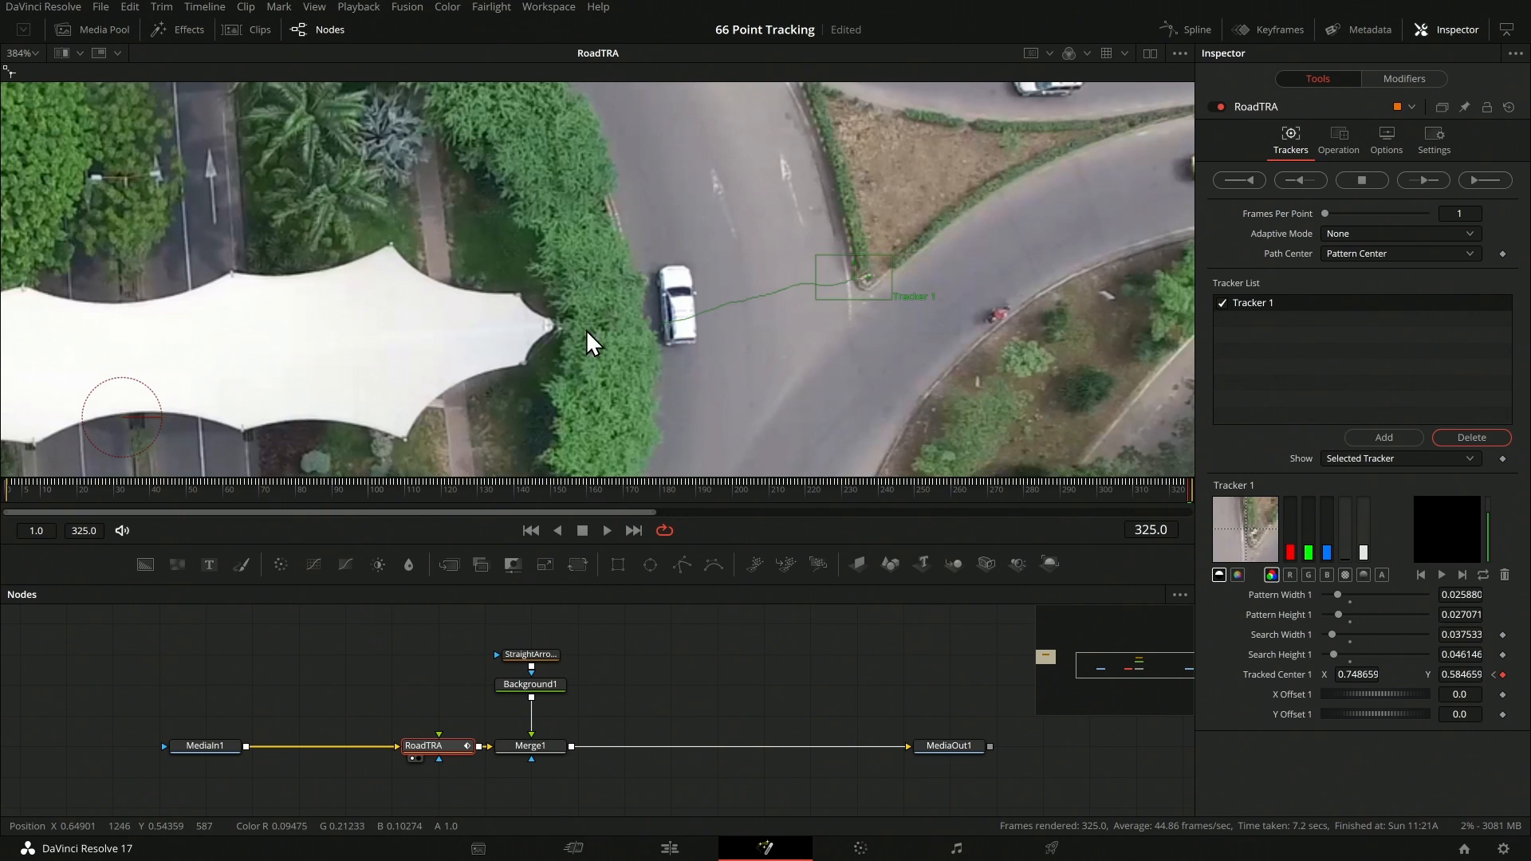
pyautogui.scroll(4, 795, 308)
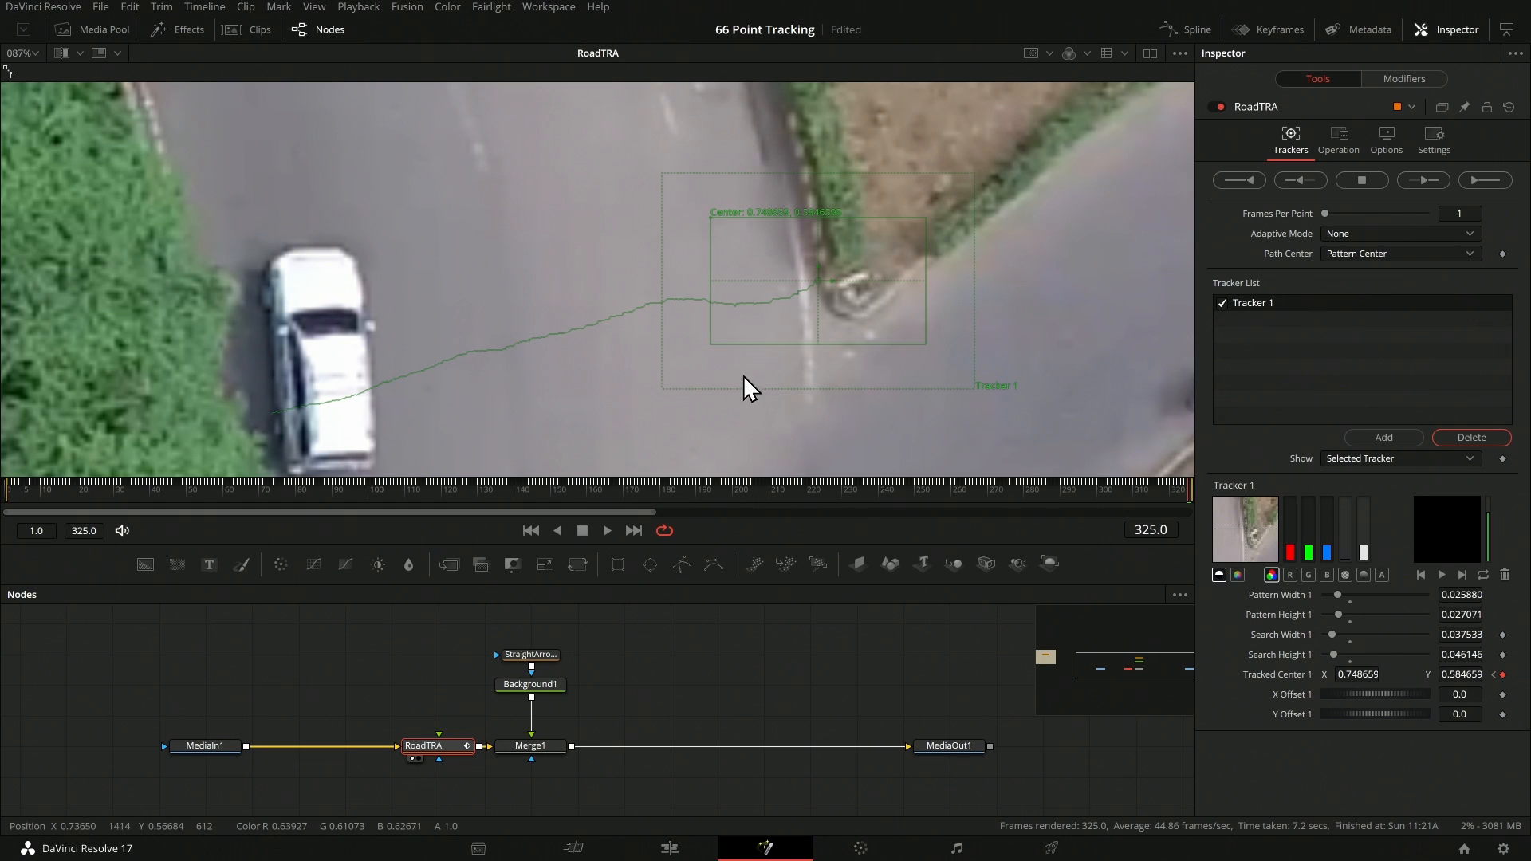
pyautogui.moveTo(713, 219); pyautogui.dragTo(289, 127)
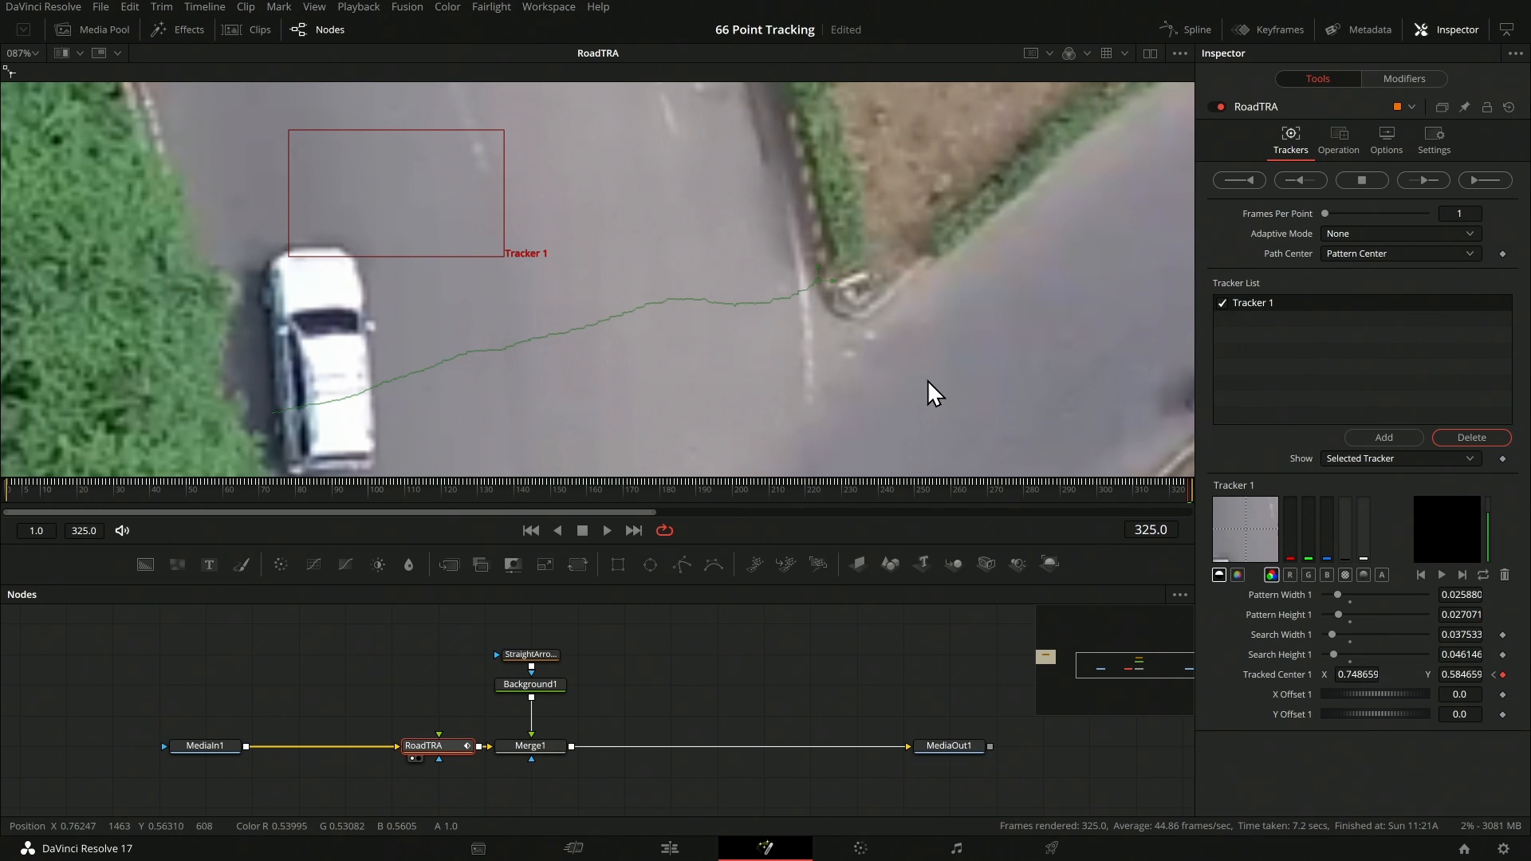
# - Go back frame by frame from frame 325 to about frame 278, checking the tracked path against the island's tip
pyautogui.press('Left')
pyautogui.press('Left')
pyautogui.press('Left')
pyautogui.press('Left')
pyautogui.press('Left')
pyautogui.press('Left')
pyautogui.press('Left')
pyautogui.press('Left')
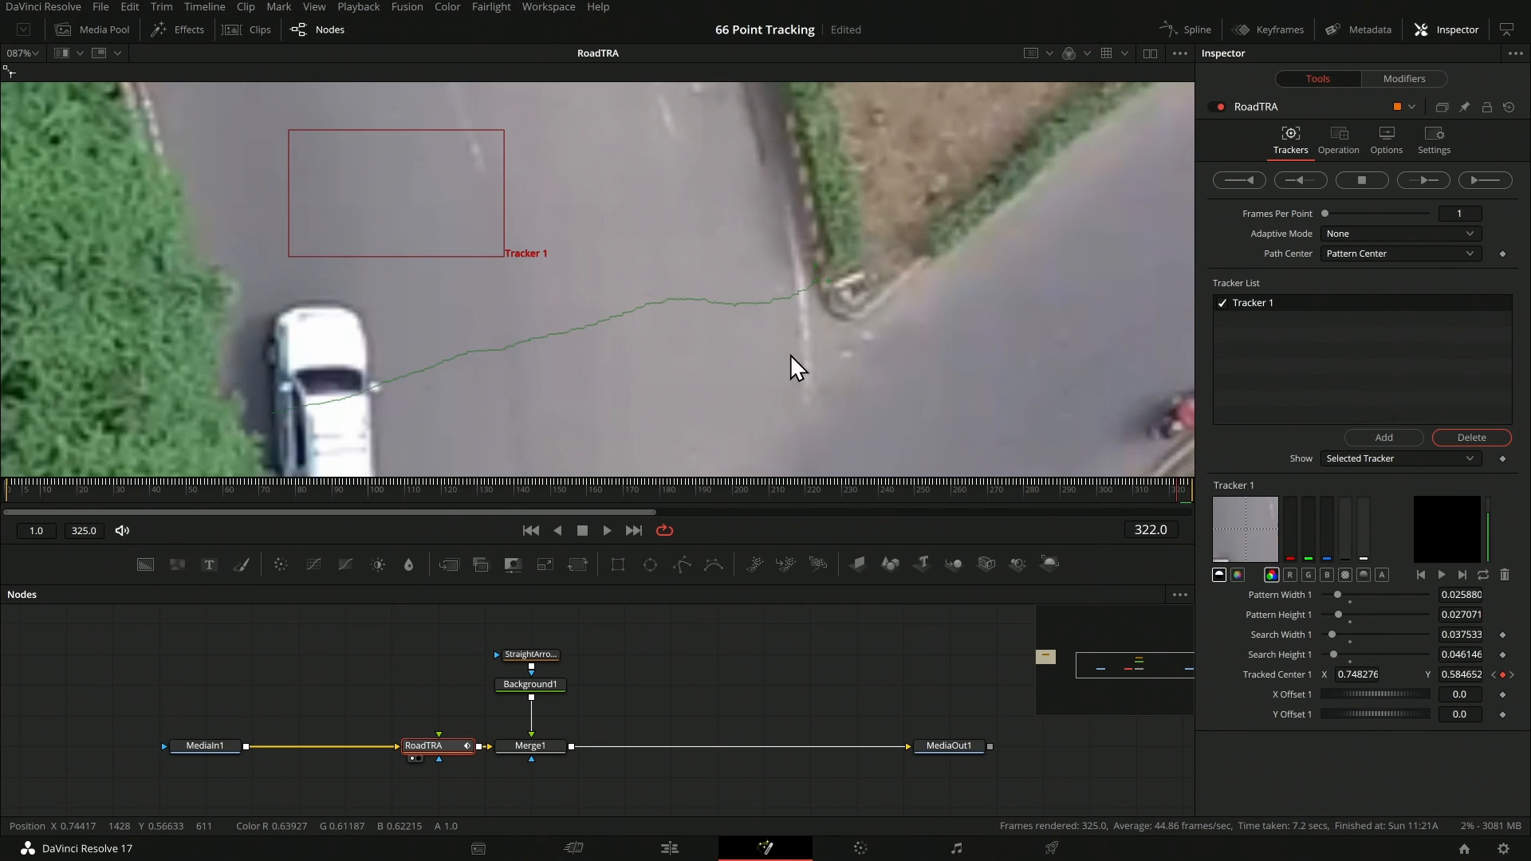
pyautogui.press('Left')
pyautogui.press('Left')
pyautogui.press('Left')
pyautogui.press('Left')
pyautogui.press('Left')
pyautogui.press('Left')
pyautogui.press('Left')
pyautogui.press('Left')
pyautogui.press('Left')
pyautogui.press('Left')
pyautogui.press('Left')
pyautogui.press('Left')
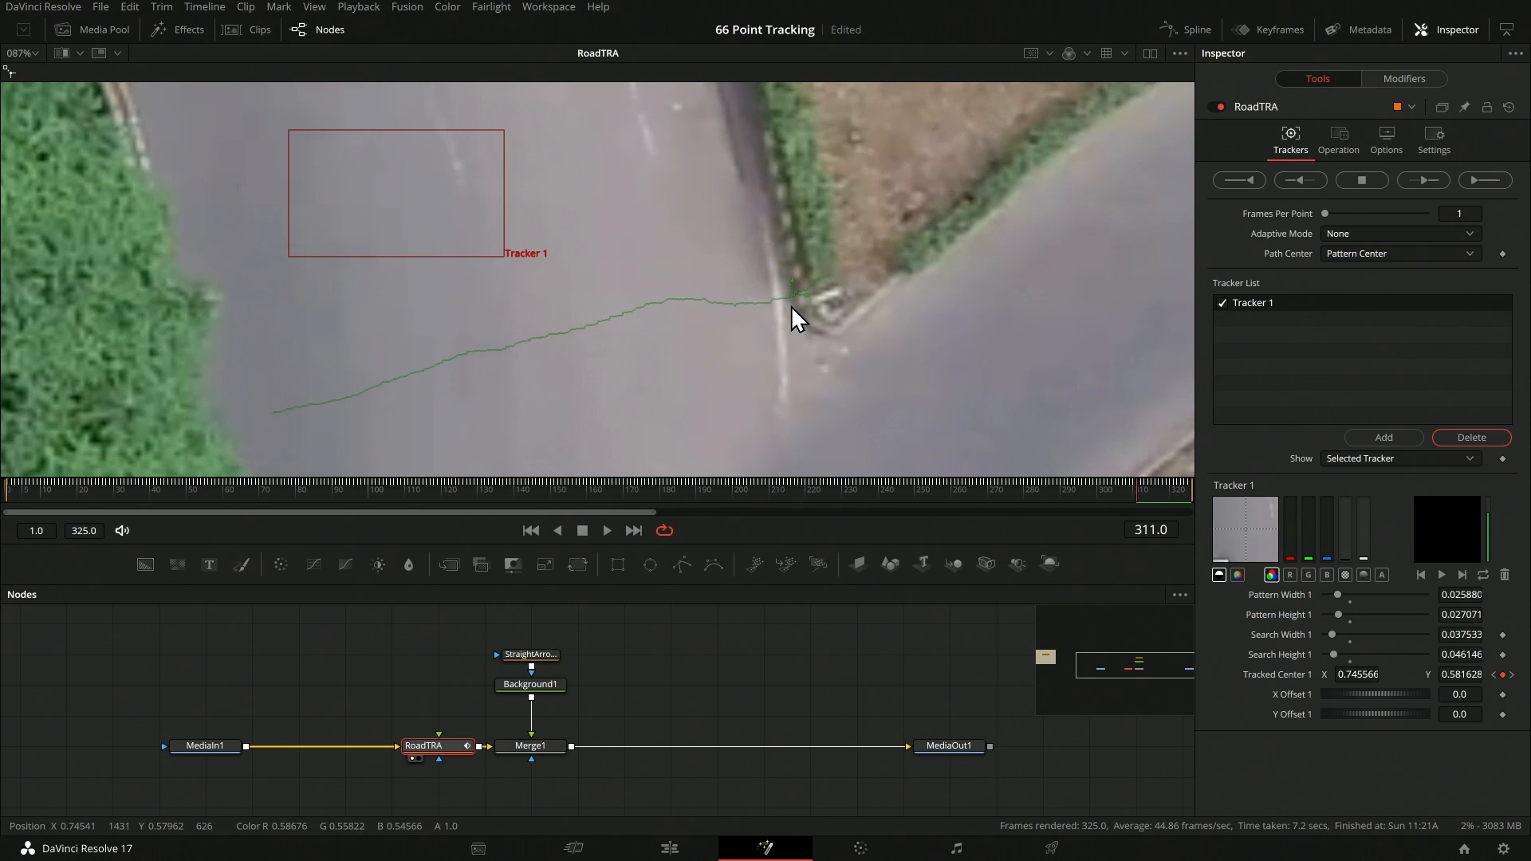
pyautogui.press('Left')
pyautogui.press('Left')
pyautogui.press('Left')
pyautogui.press('Left')
pyautogui.press('Left')
pyautogui.press('Left')
pyautogui.press('Left')
pyautogui.press('Left')
pyautogui.press('Left')
pyautogui.press('Left')
pyautogui.press('Left')
pyautogui.press('Left')
pyautogui.press('Left')
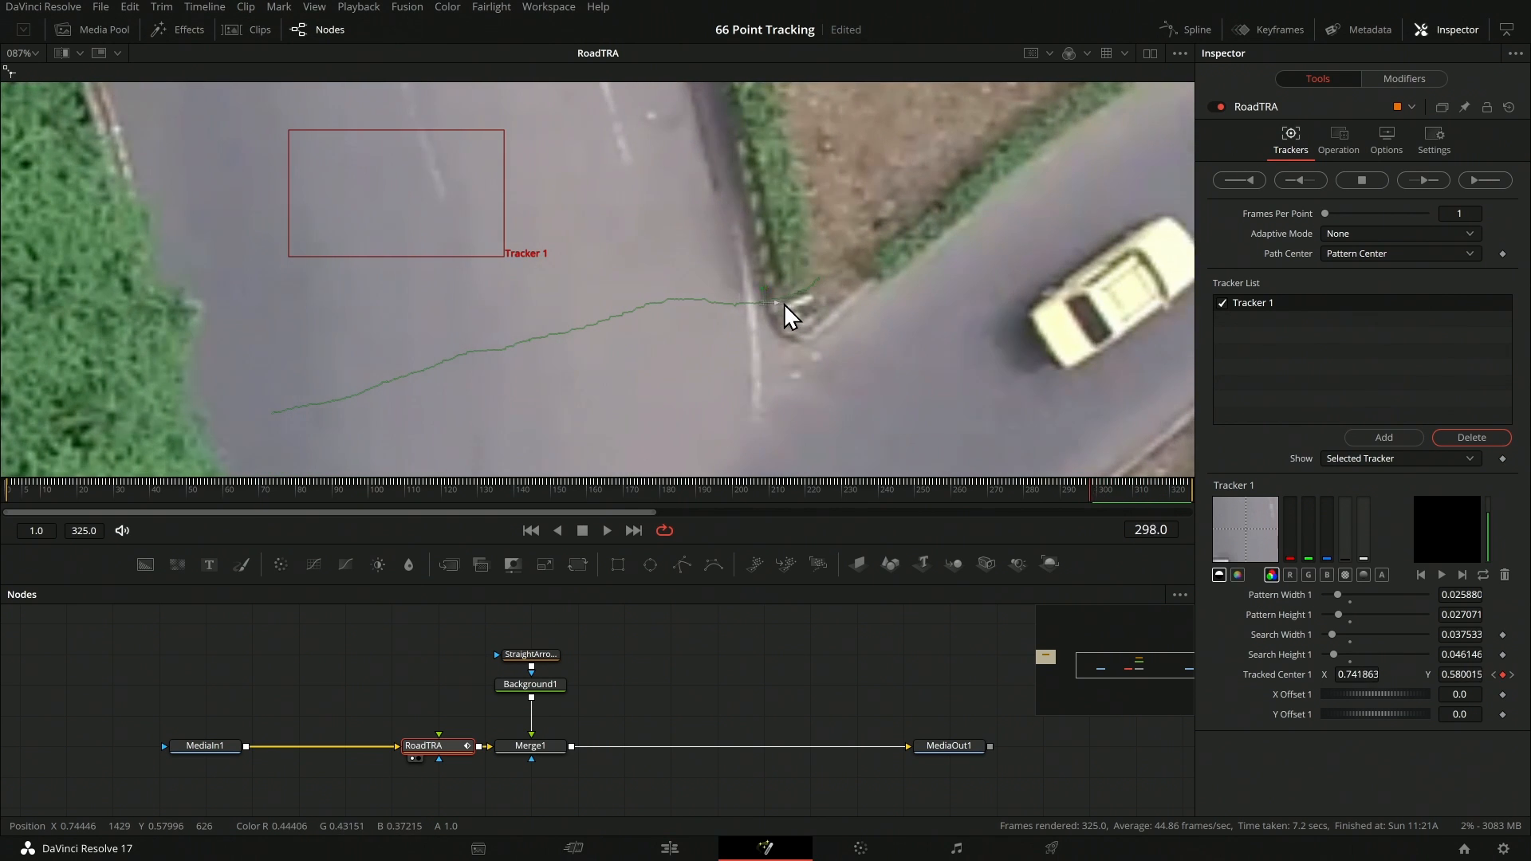
pyautogui.press('Left')
pyautogui.press('Left')
pyautogui.press('Left')
pyautogui.press('Left')
pyautogui.press('Left')
pyautogui.press('Left')
pyautogui.press('Left')
pyautogui.press('Left')
pyautogui.press('Left')
pyautogui.press('Left')
pyautogui.press('Left')
pyautogui.press('Left')
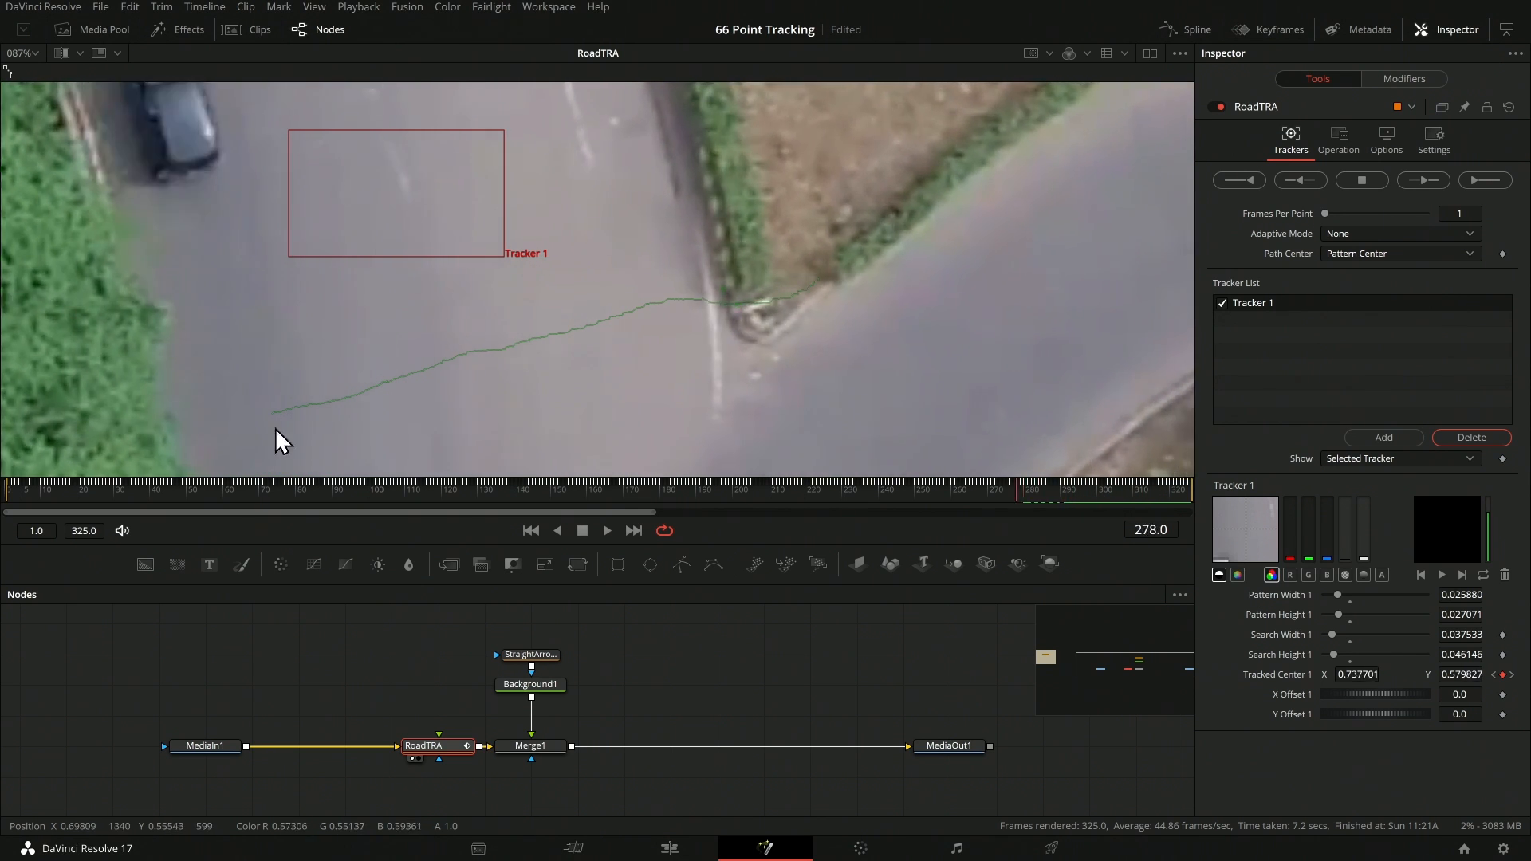
# - Return to the start of the clip and set the RoadTRA operation to Match Move
pyautogui.click(4, 496)
pyautogui.moveTo(486, 310); pyautogui.dragTo(886, 221)
pyautogui.scroll(-2, 888, 217)
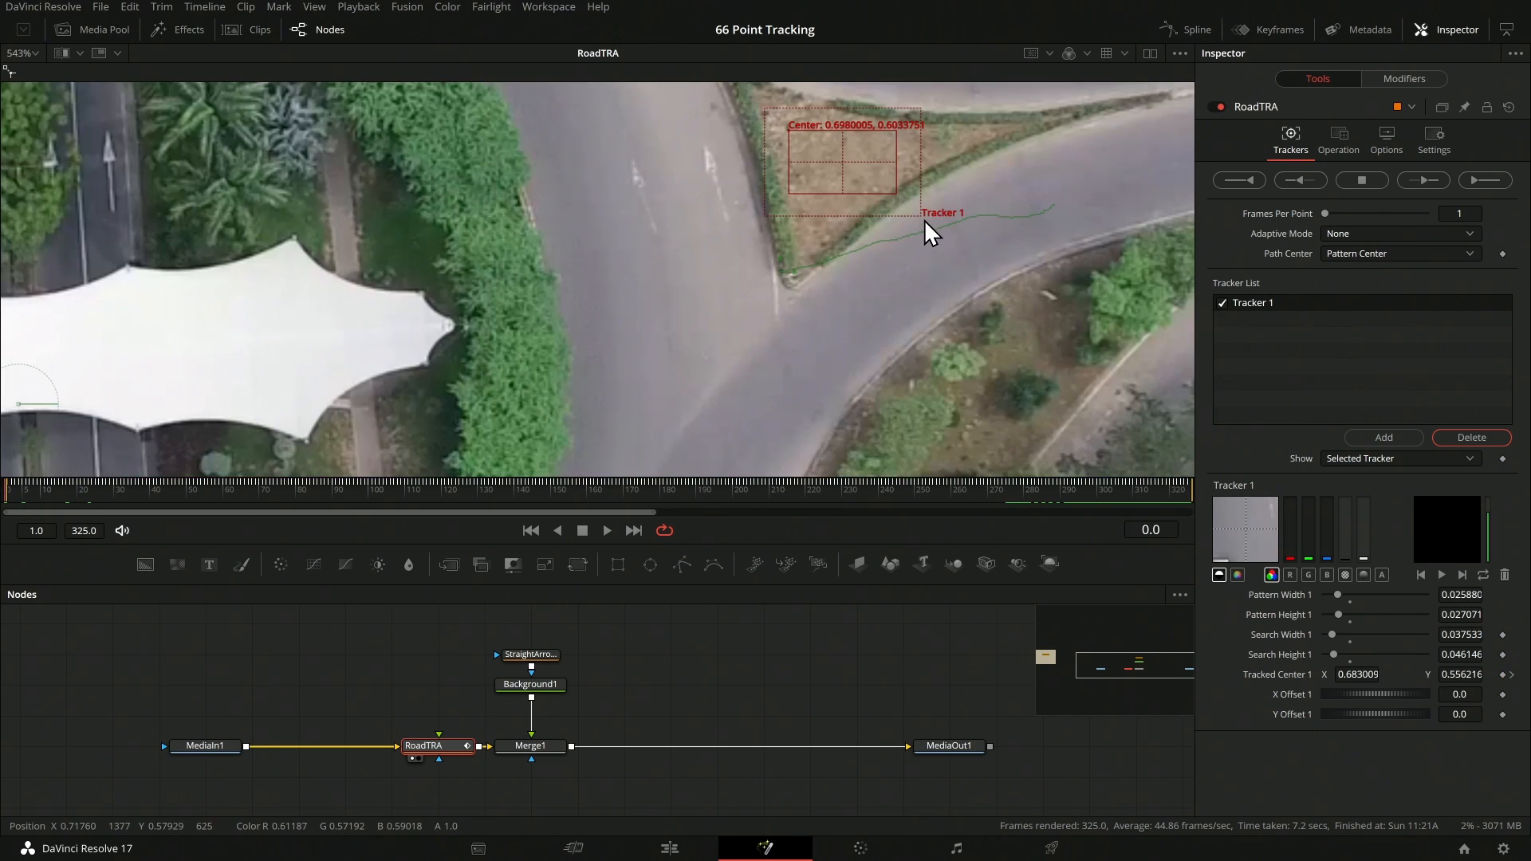
pyautogui.scroll(-3, 925, 218)
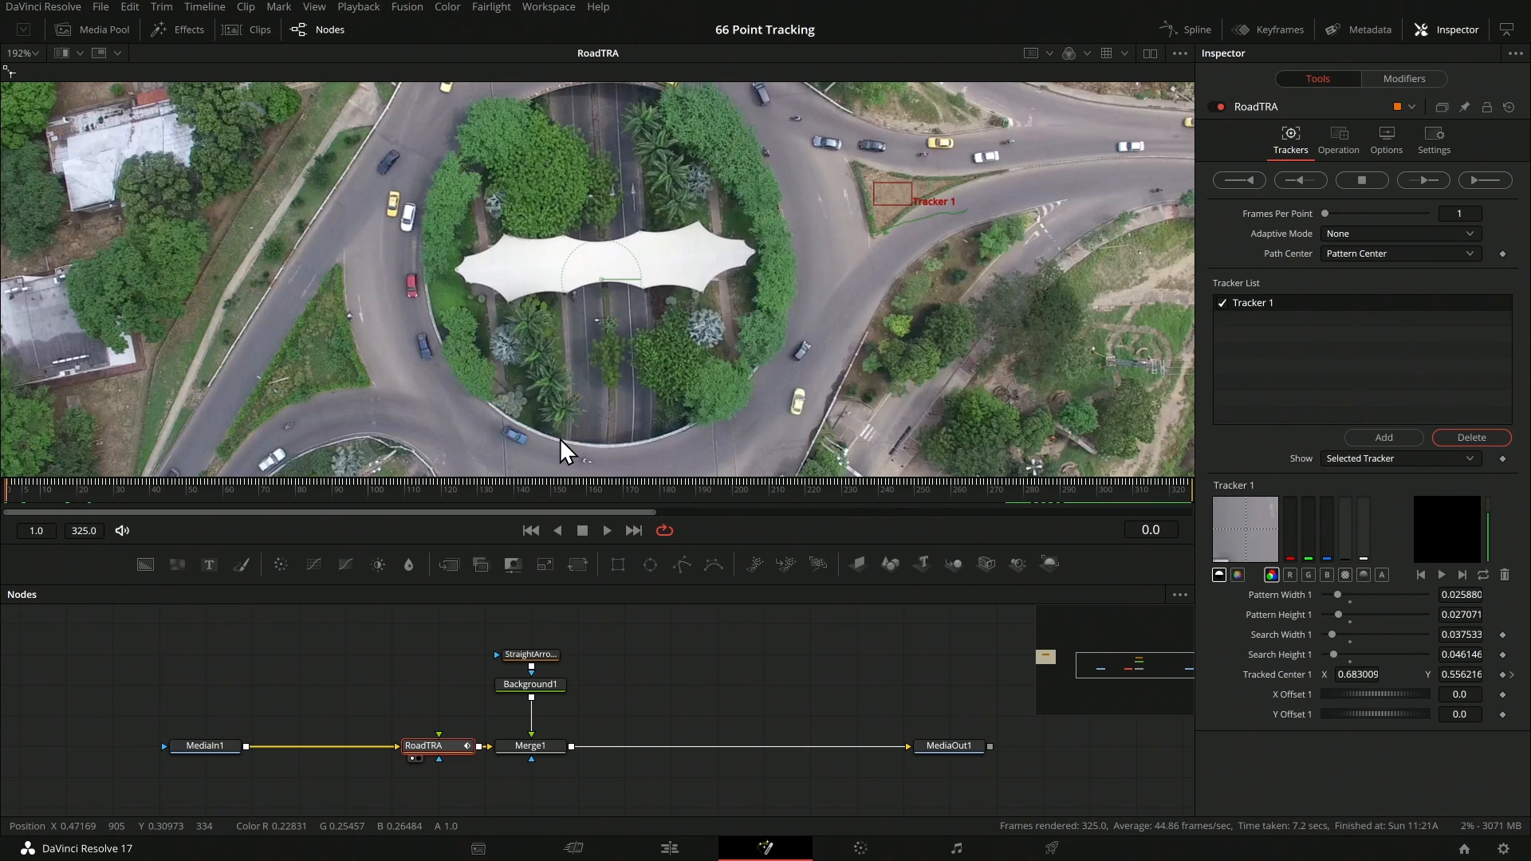
pyautogui.click(1339, 141)
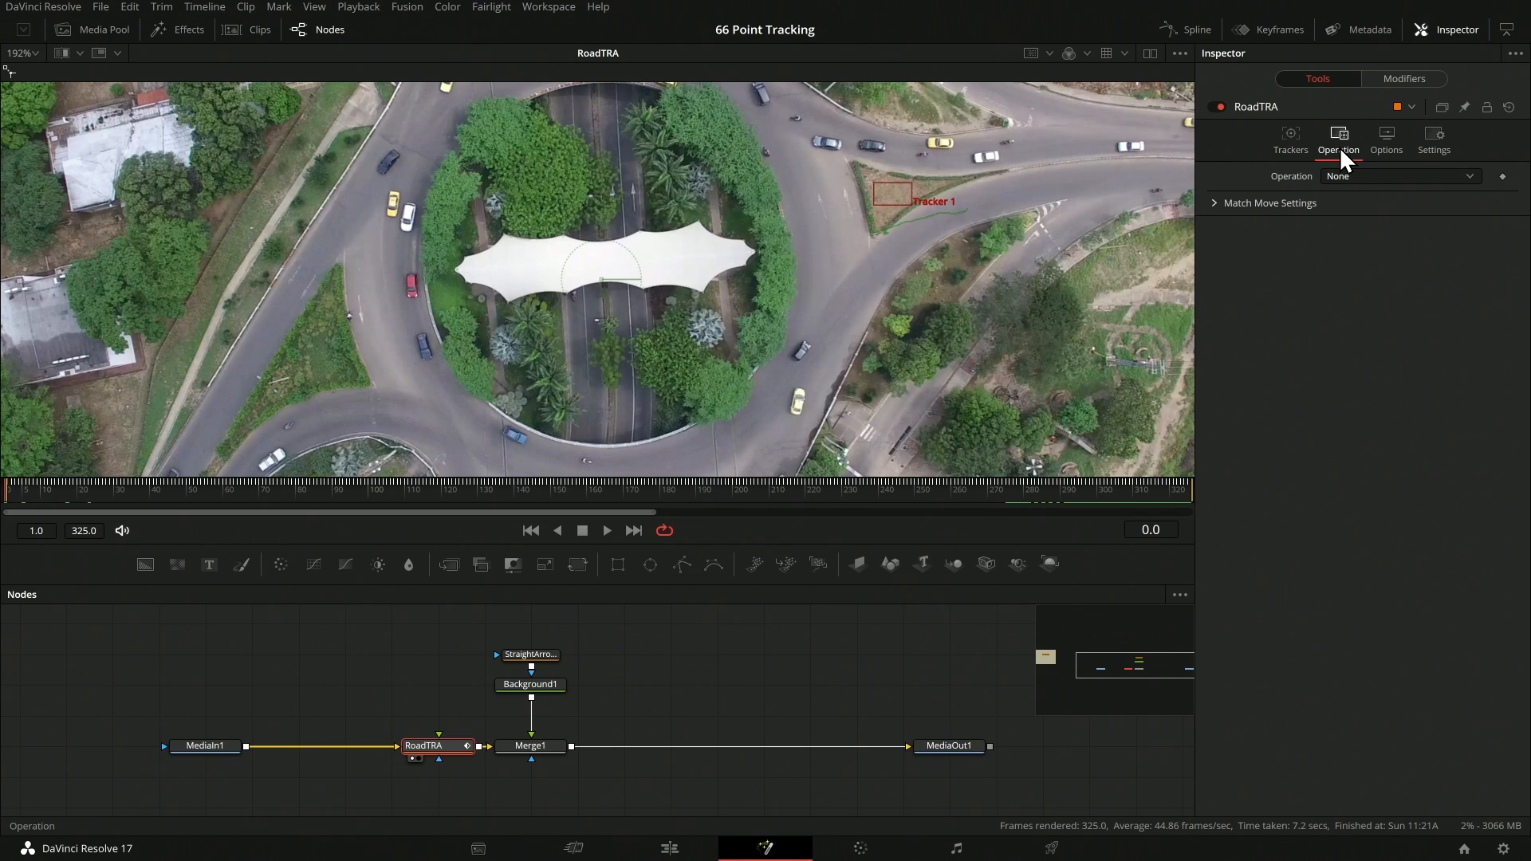
pyautogui.click(1352, 172)
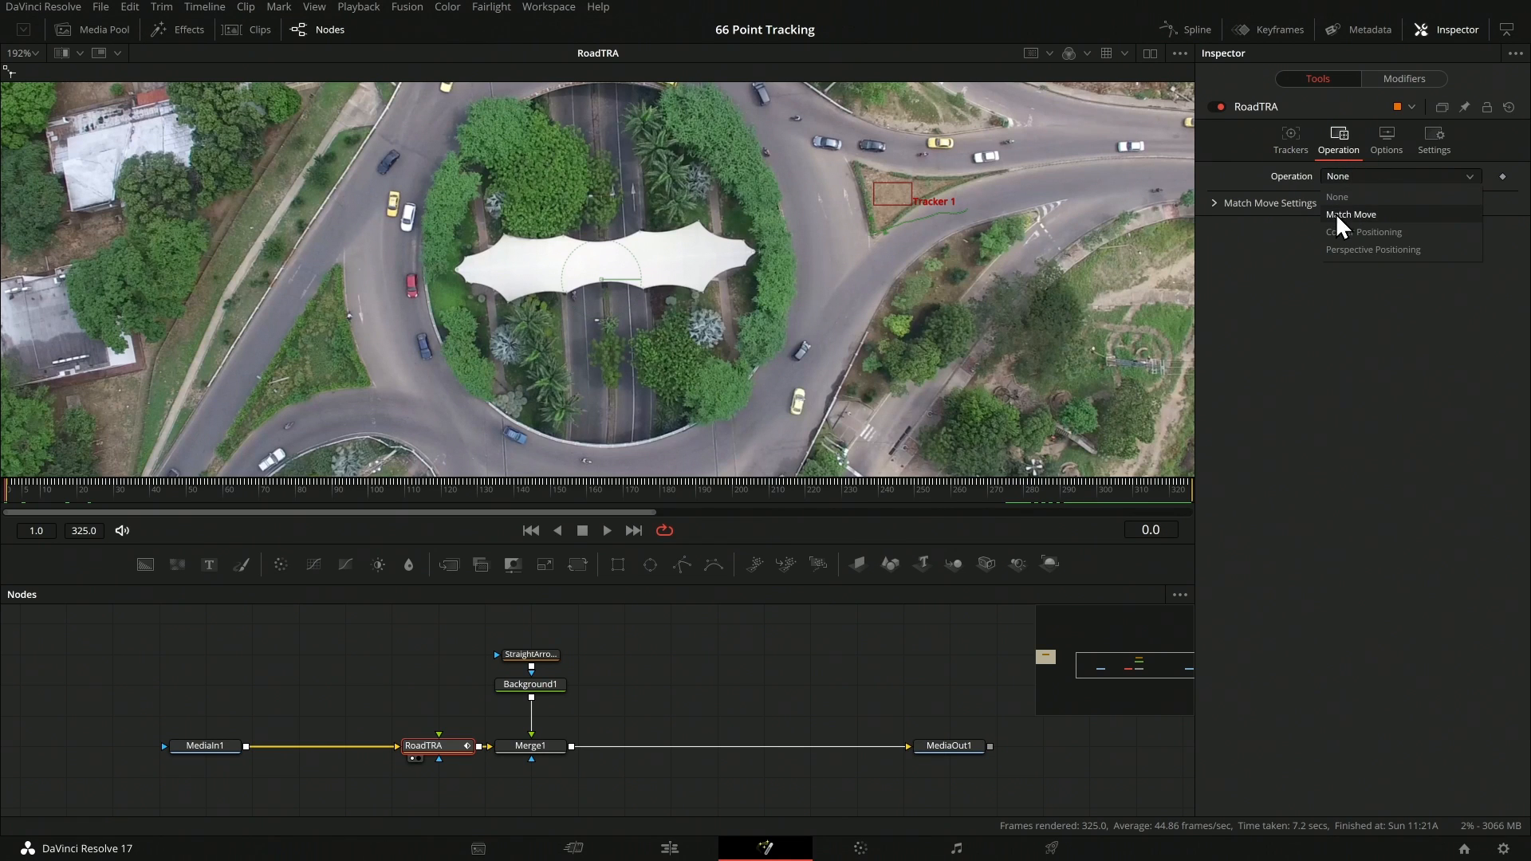
pyautogui.click(1349, 214)
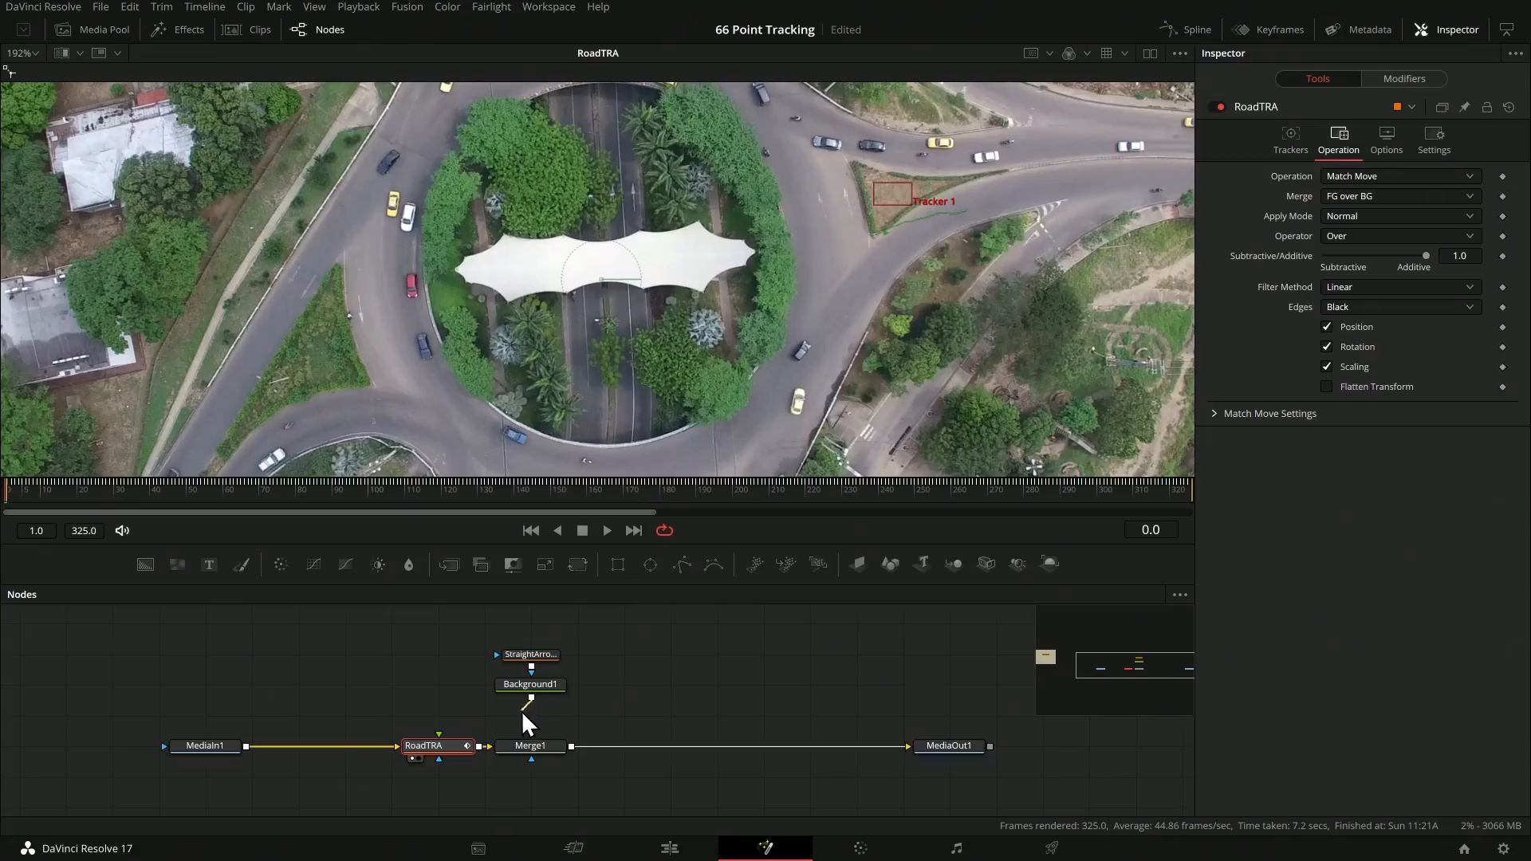
# - Connect Background1 to RoadTRA's foreground input instead of Merge1, with the Background1 and StraightArrow nodes arranged above RoadTRA
pyautogui.moveTo(522, 711); pyautogui.dragTo(439, 738)
pyautogui.moveTo(611, 718); pyautogui.dragTo(485, 696)
pyautogui.click(441, 748)
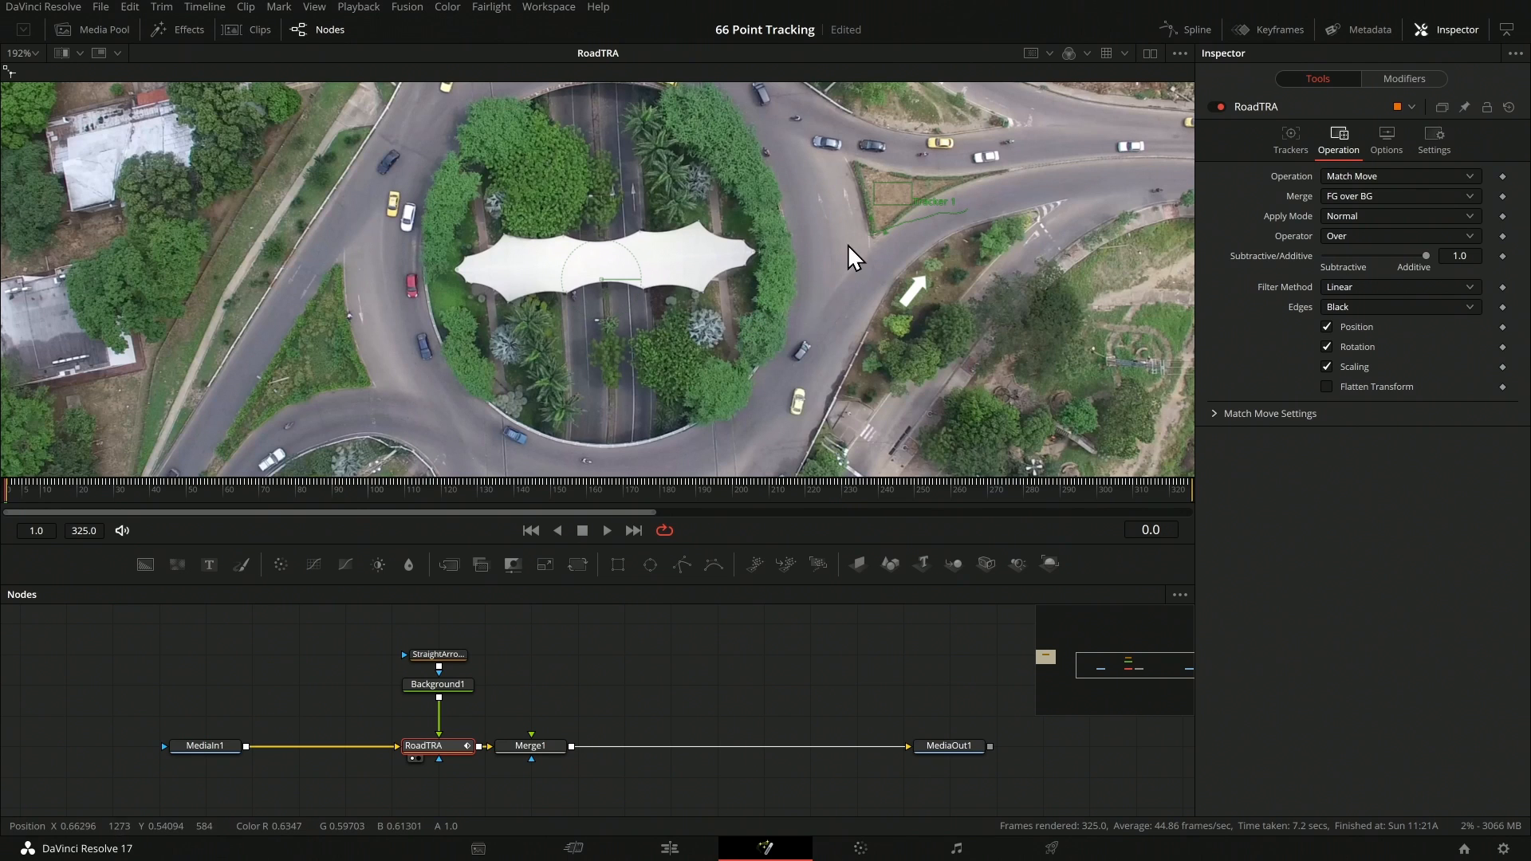
# - Move the StraightArrow shape onto the road beside the triangular island's tip, with its center at about X 0.67, Y 0.49
pyautogui.scroll(-2, 877, 260)
pyautogui.scroll(-2, 877, 260)
pyautogui.scroll(4, 904, 270)
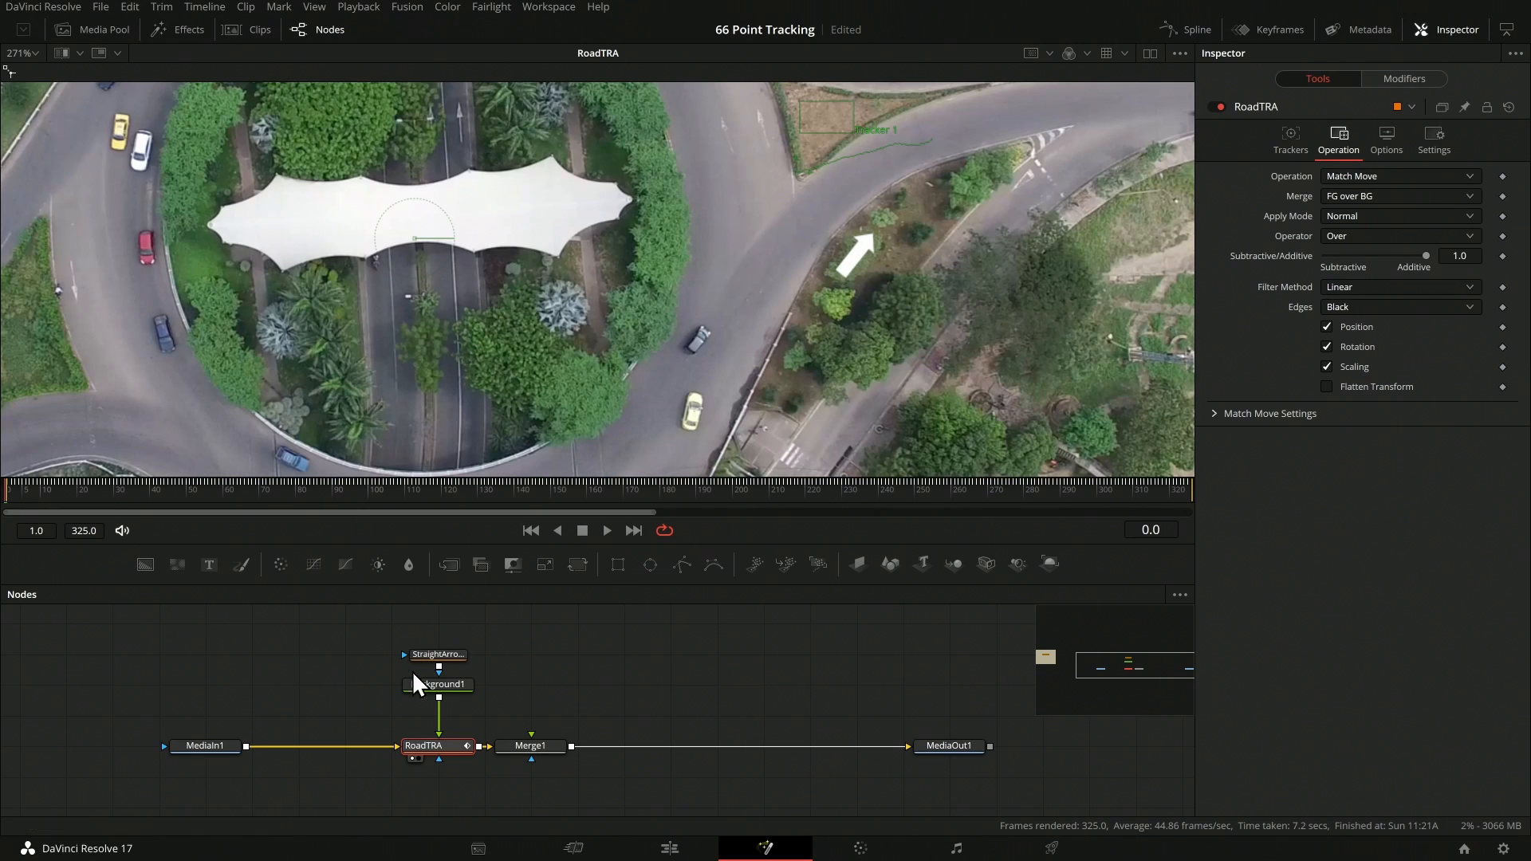
pyautogui.click(451, 655)
pyautogui.moveTo(850, 256); pyautogui.dragTo(760, 254)
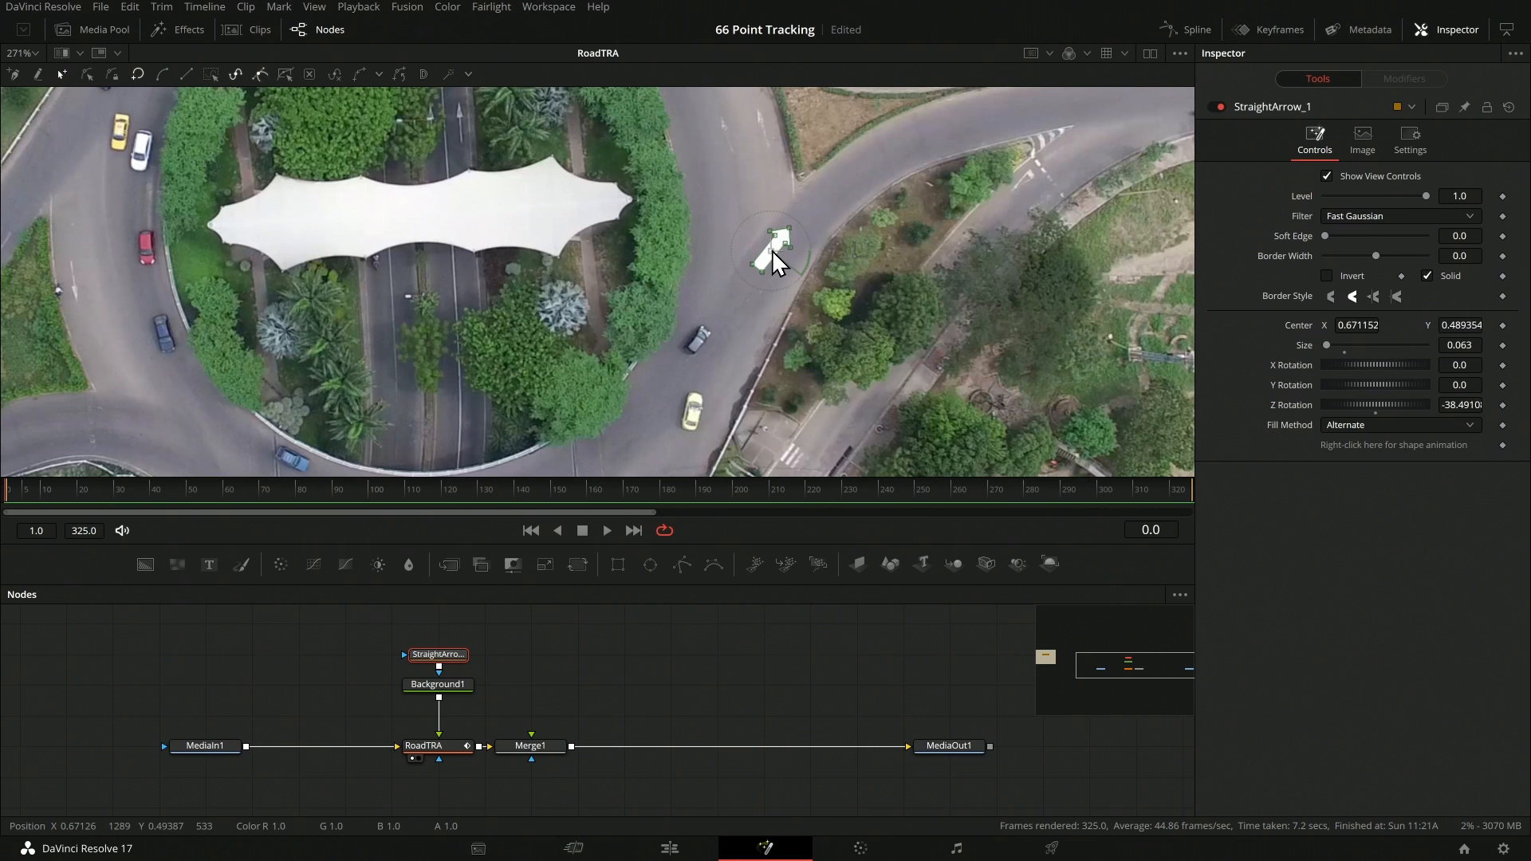
# - Play back the clip to check how the arrow follows the road near the island's tip
pyautogui.press('space')
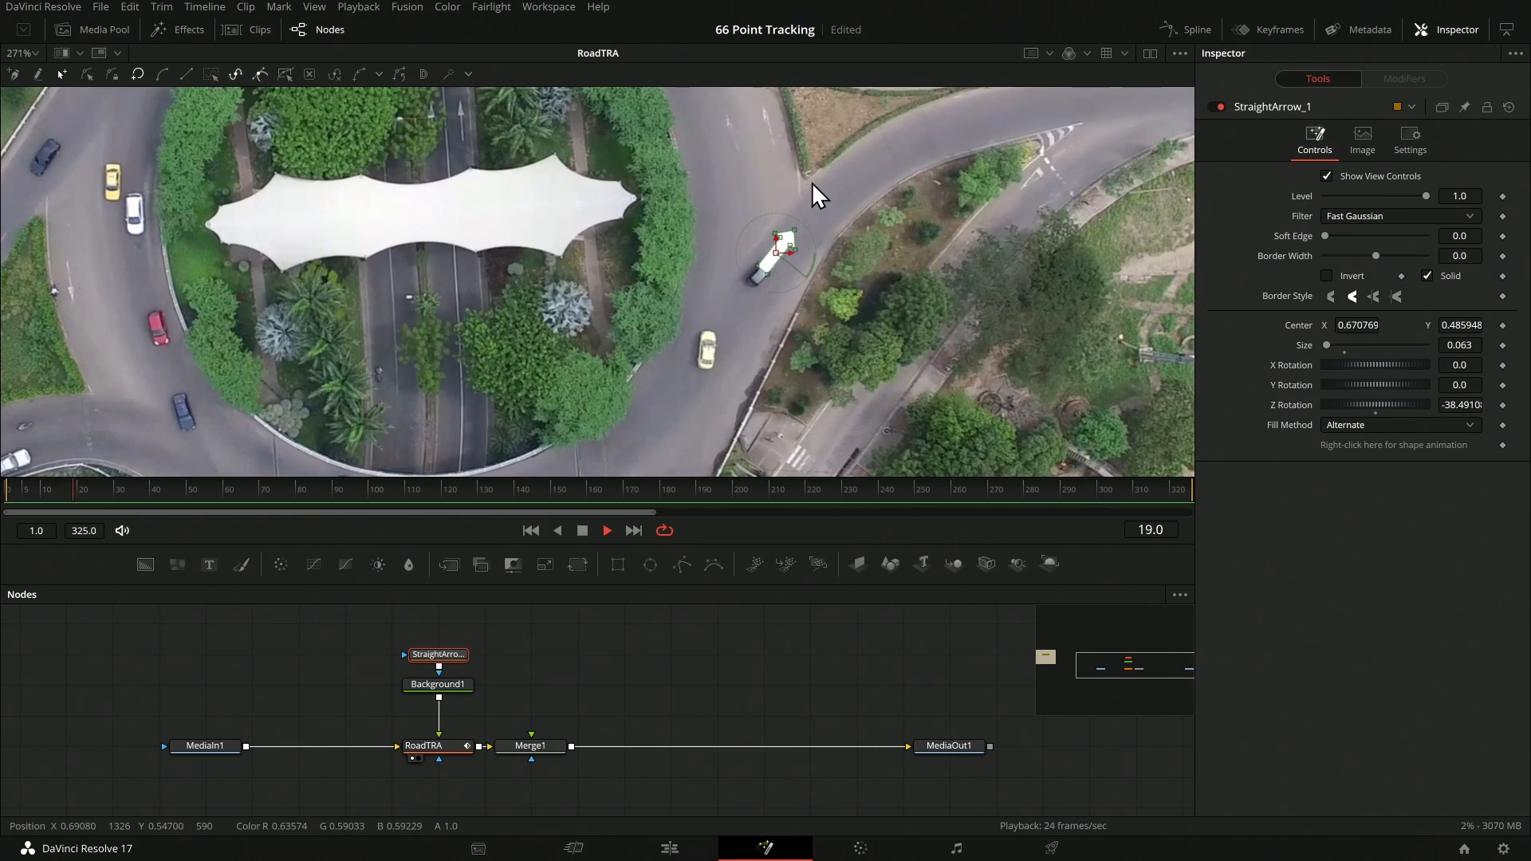
pyautogui.click(730, 708)
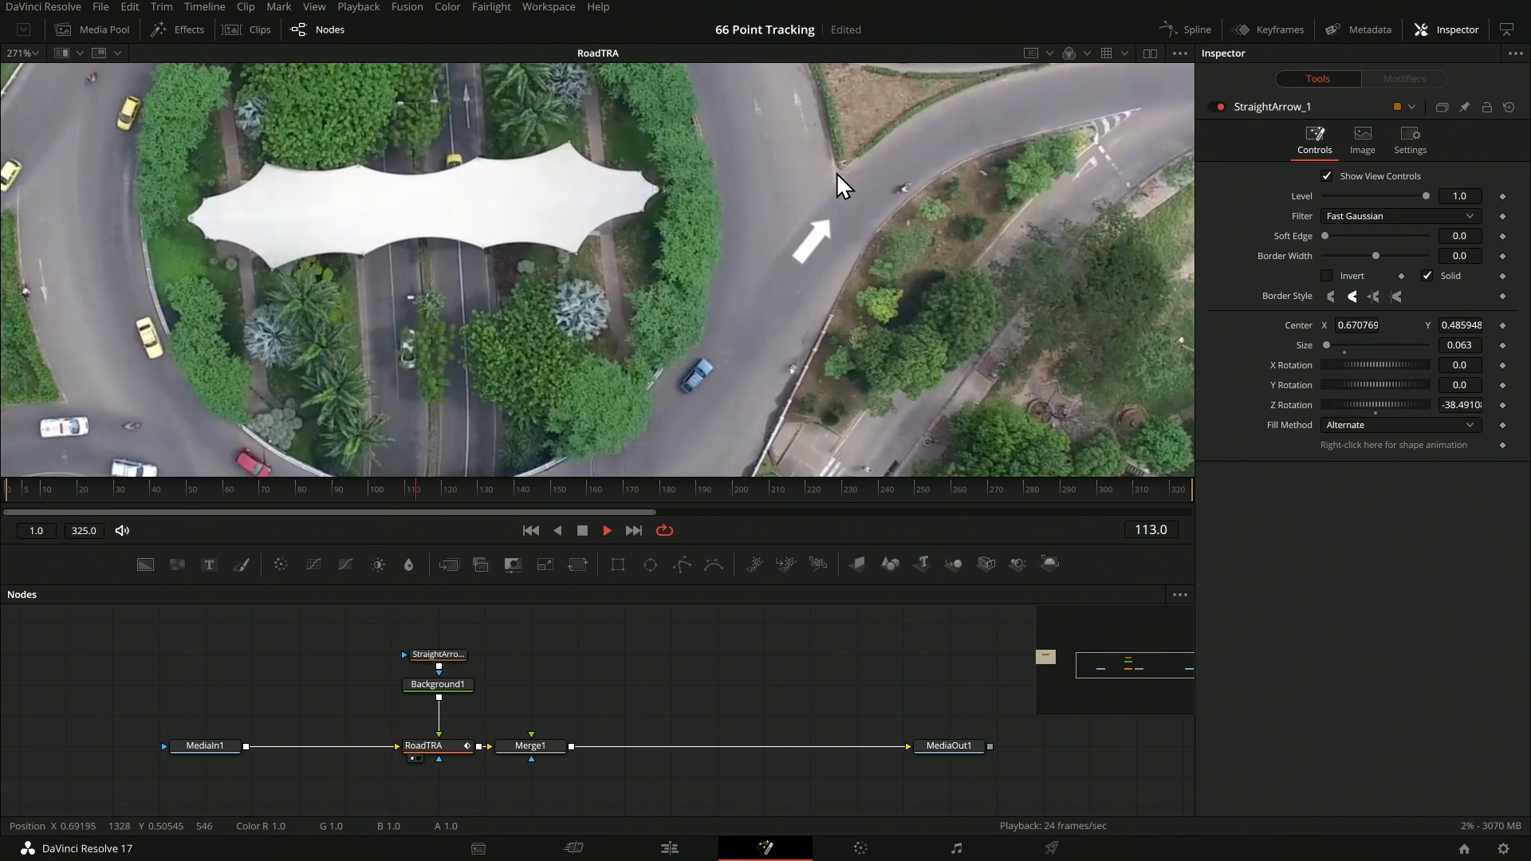
pyautogui.press('space')
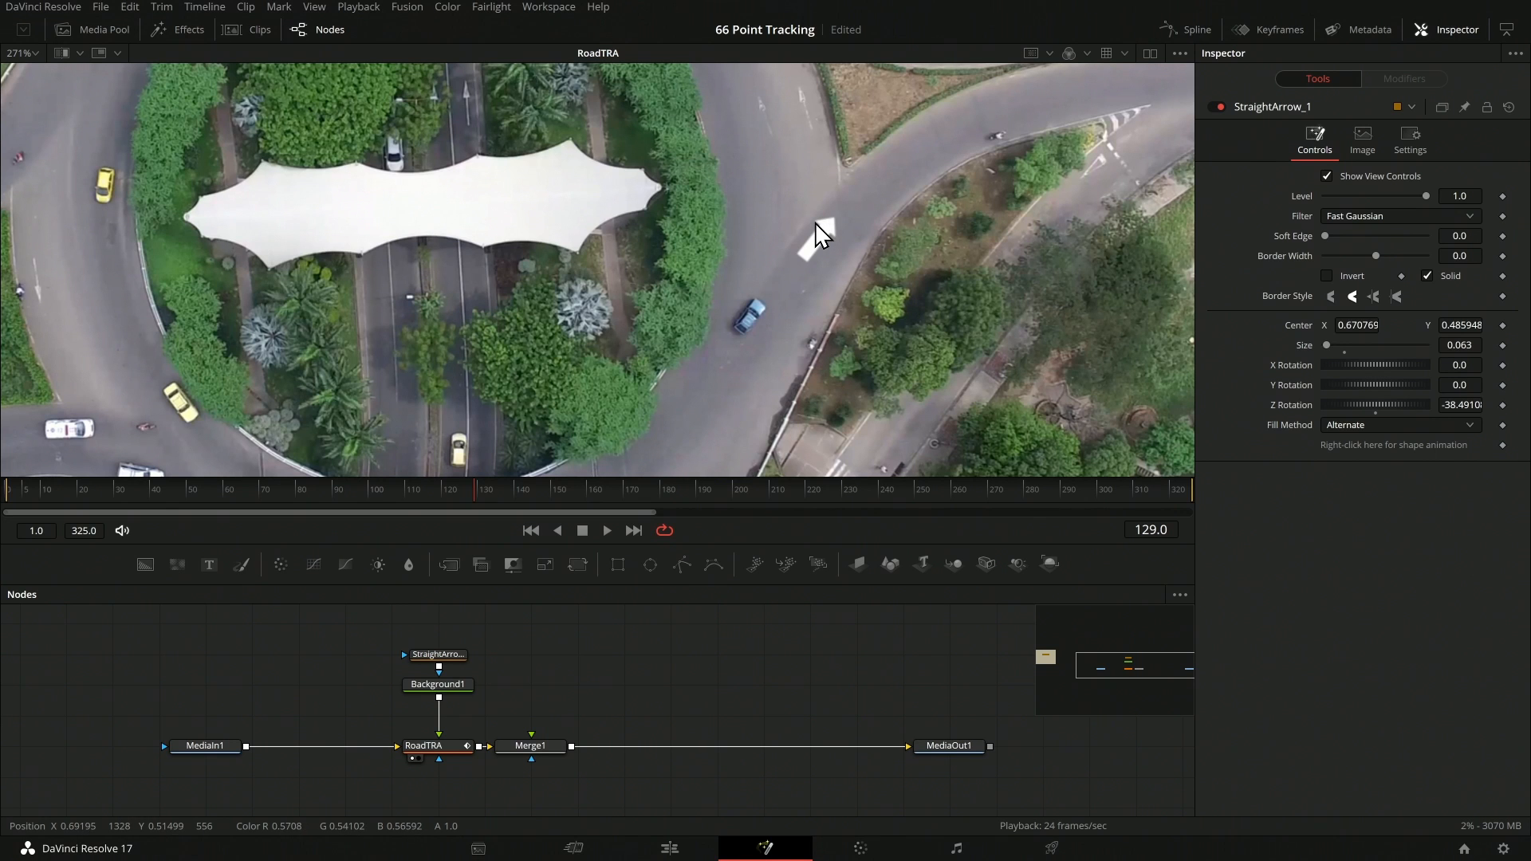
# - Move the arrow to the road on the opposite side of the roundabout, center about X 0.32, Y 0.56, and play back the clip
pyautogui.scroll(-5, 815, 222)
pyautogui.scroll(3, 815, 221)
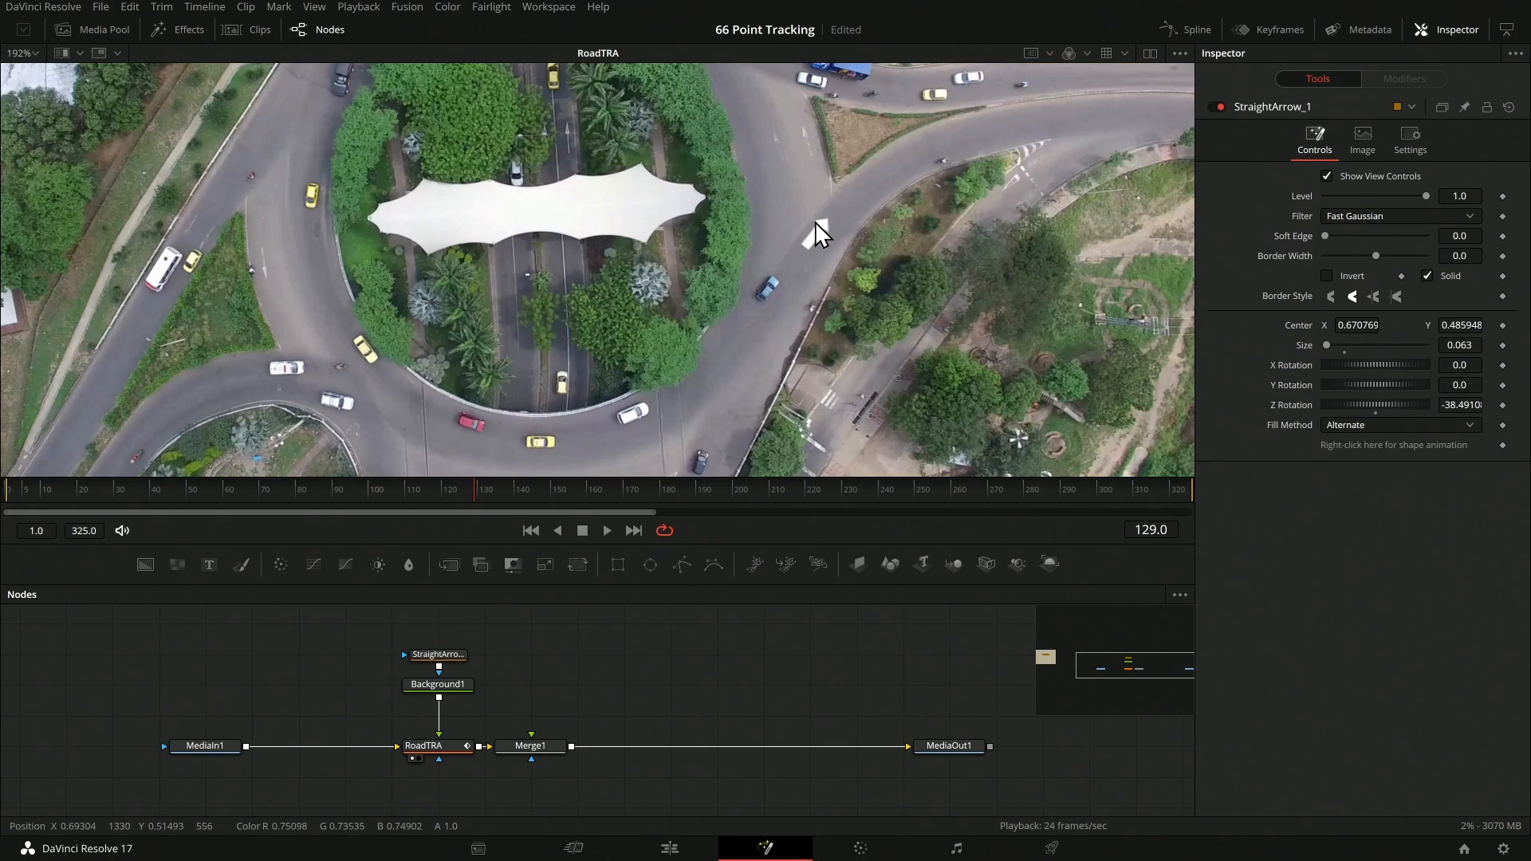
pyautogui.click(439, 655)
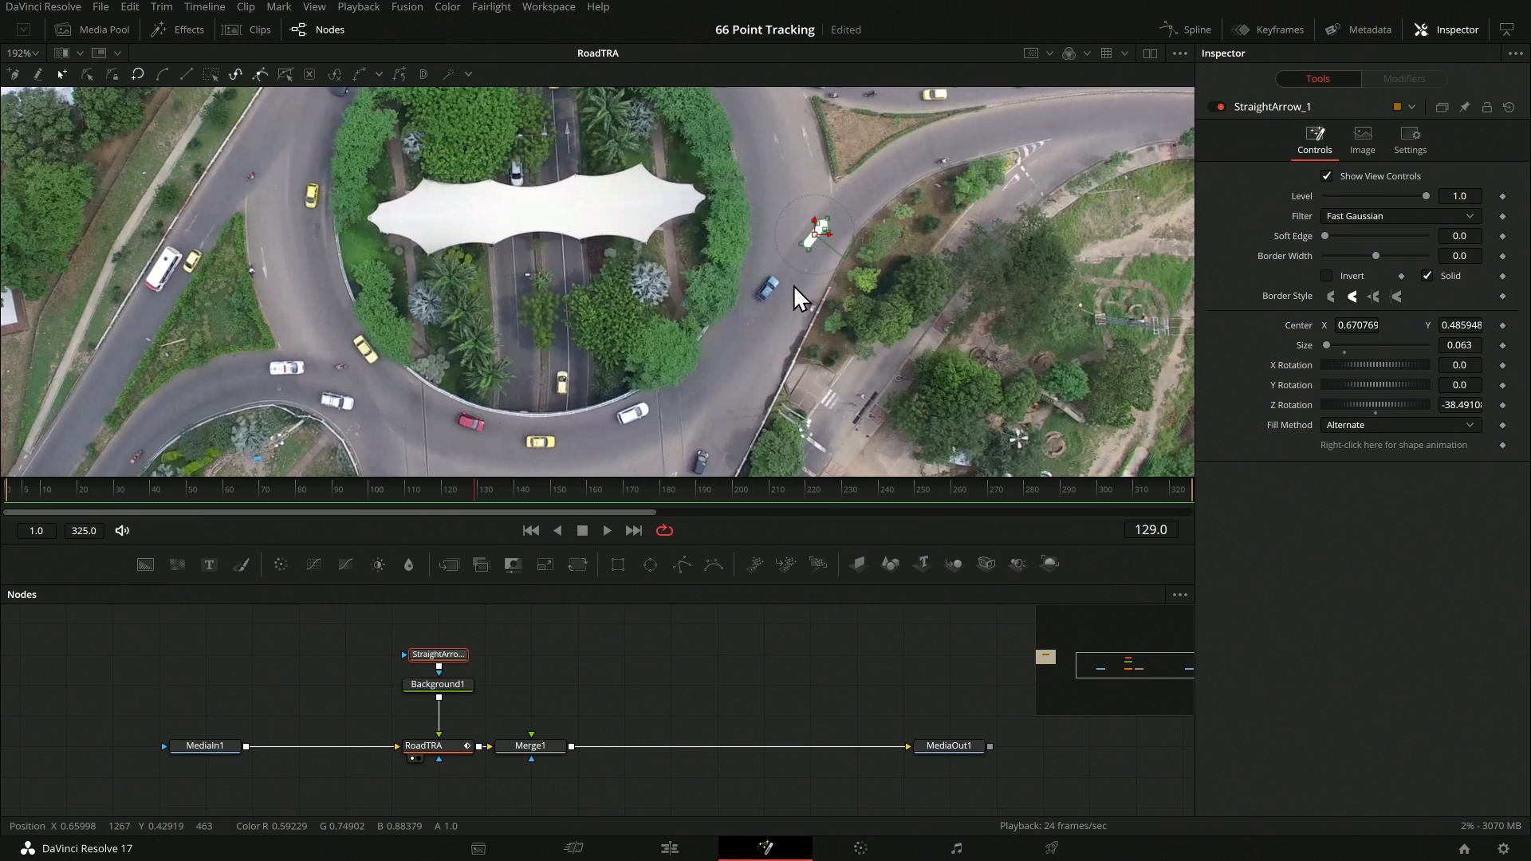
pyautogui.moveTo(815, 237); pyautogui.dragTo(294, 171)
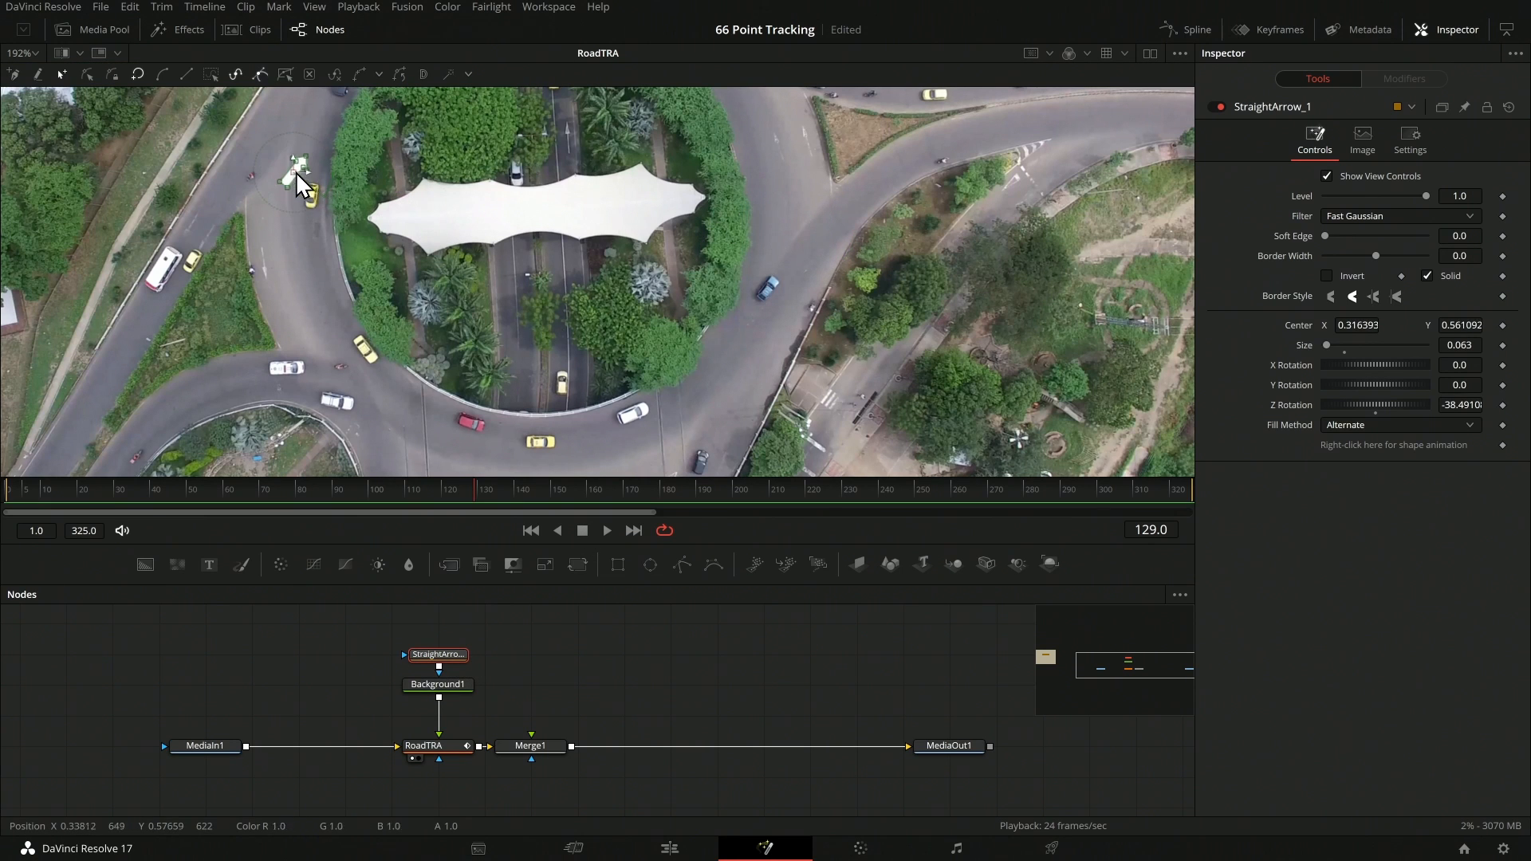
pyautogui.press('space')
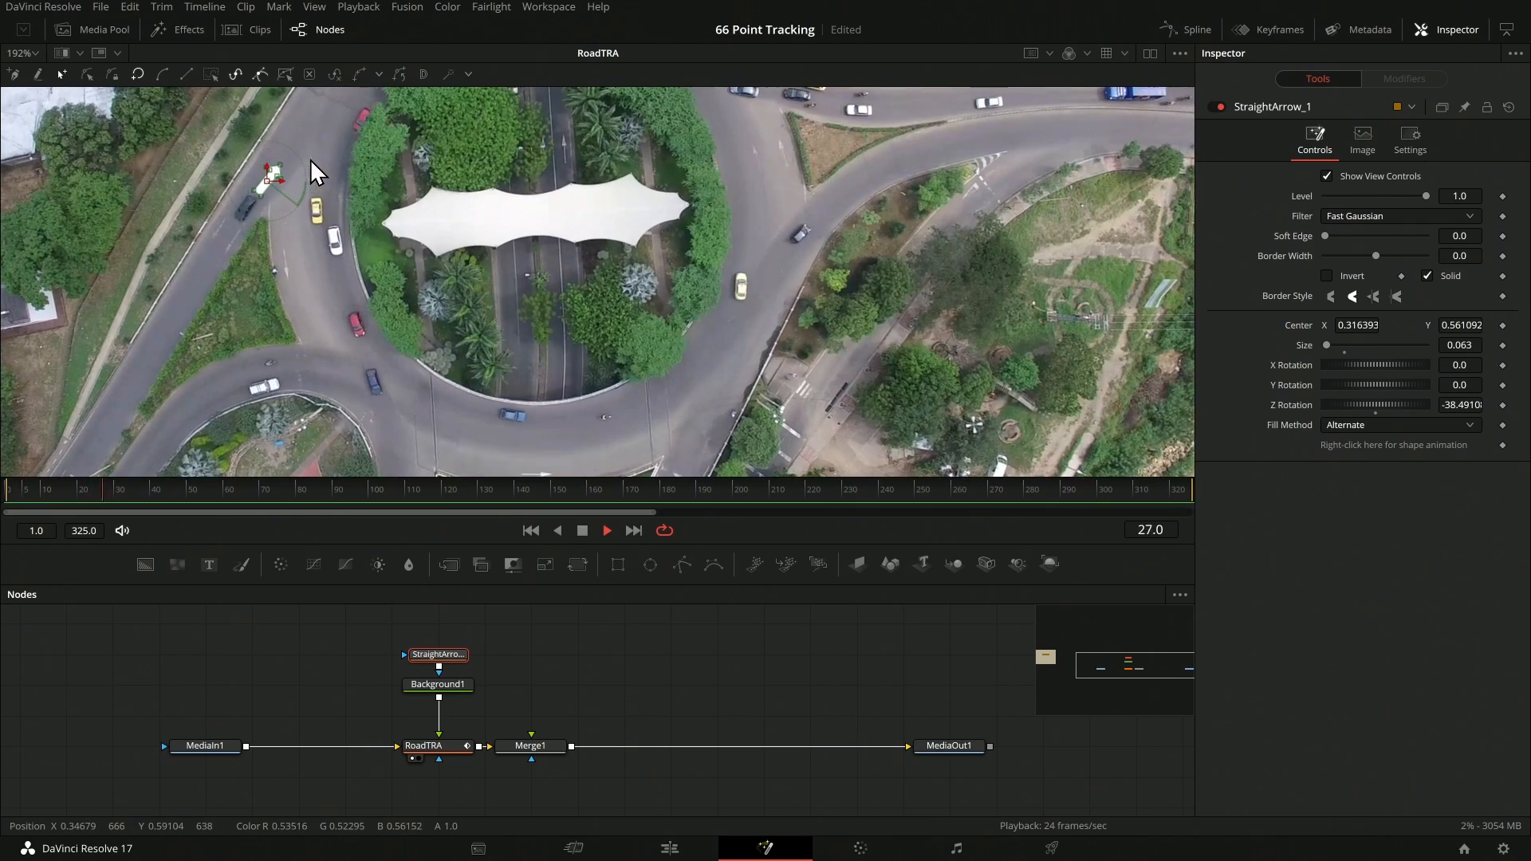
pyautogui.press('space')
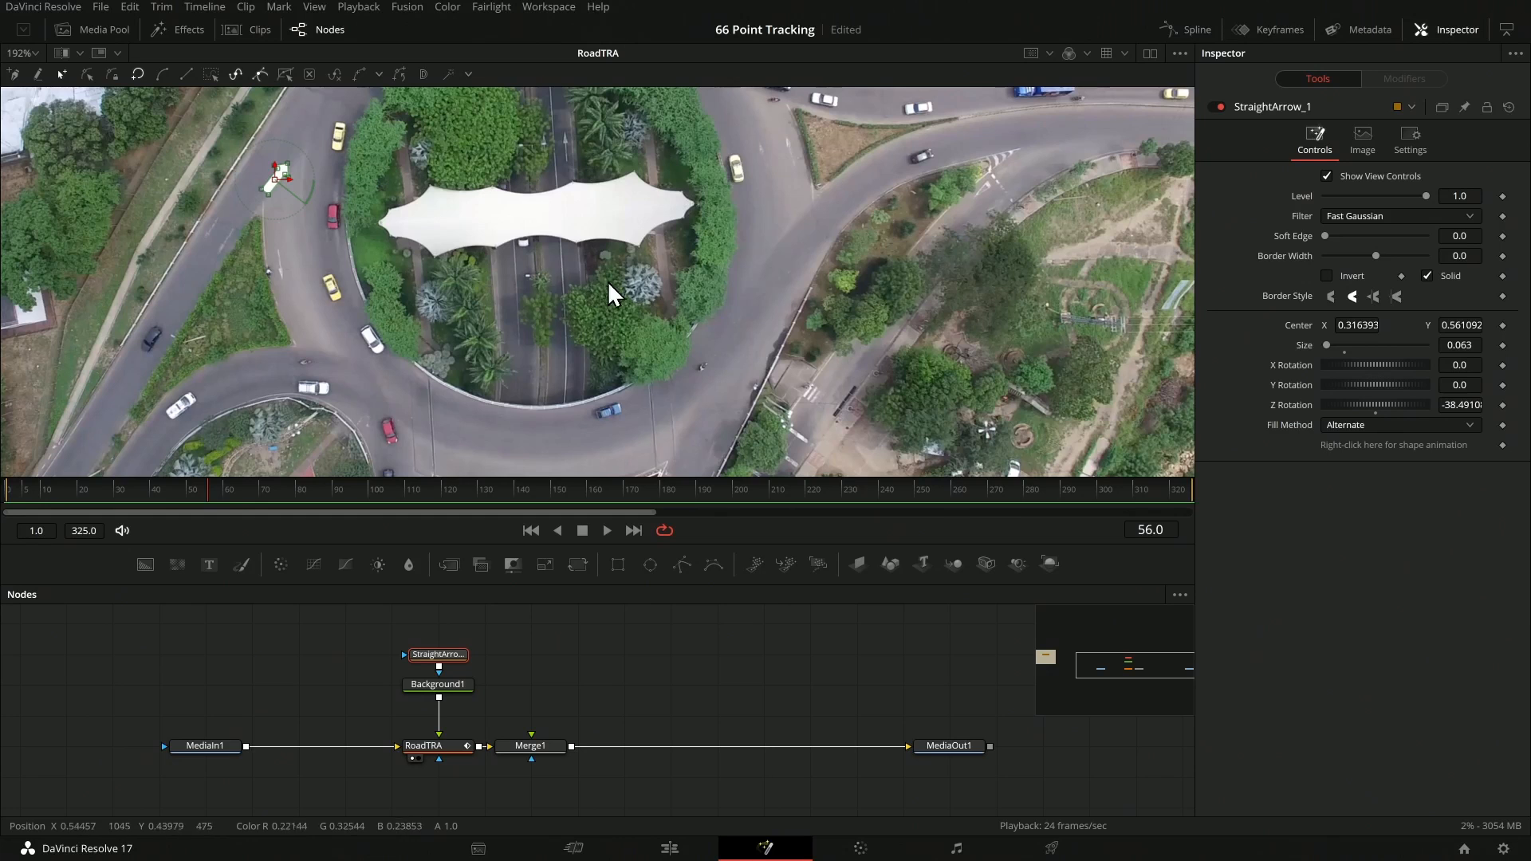
# - Add a second tracker to the RoadTRA node's tracker list
pyautogui.click(424, 745)
pyautogui.click(1286, 135)
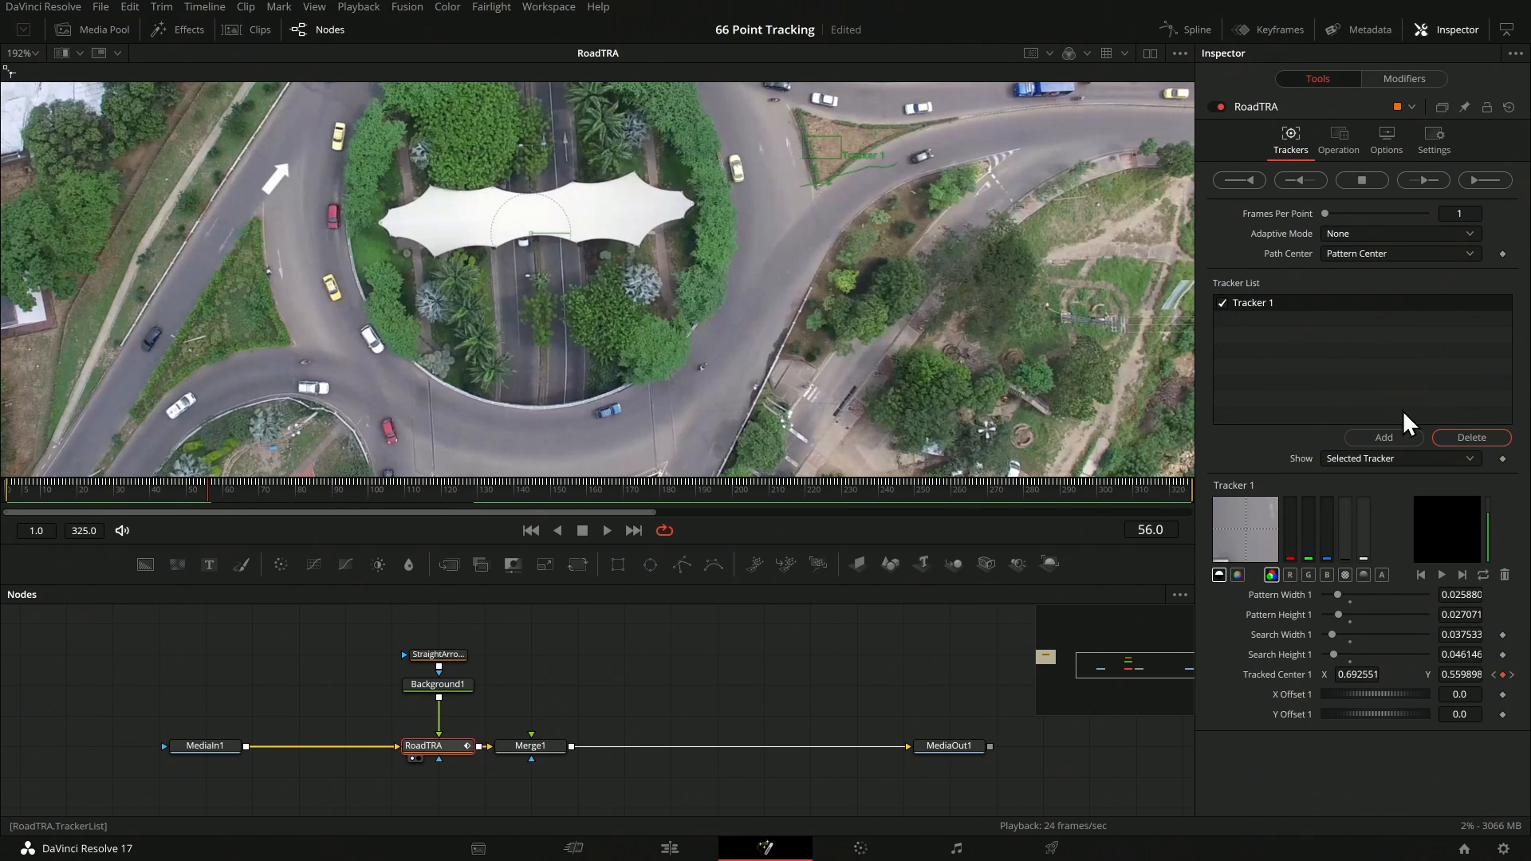
pyautogui.click(1383, 434)
# - At frame 0, place Tracker 2 on the white tip of the barrier below the roundabout, center about X 0.588, Y 0.236
pyautogui.scroll(-2, 850, 350)
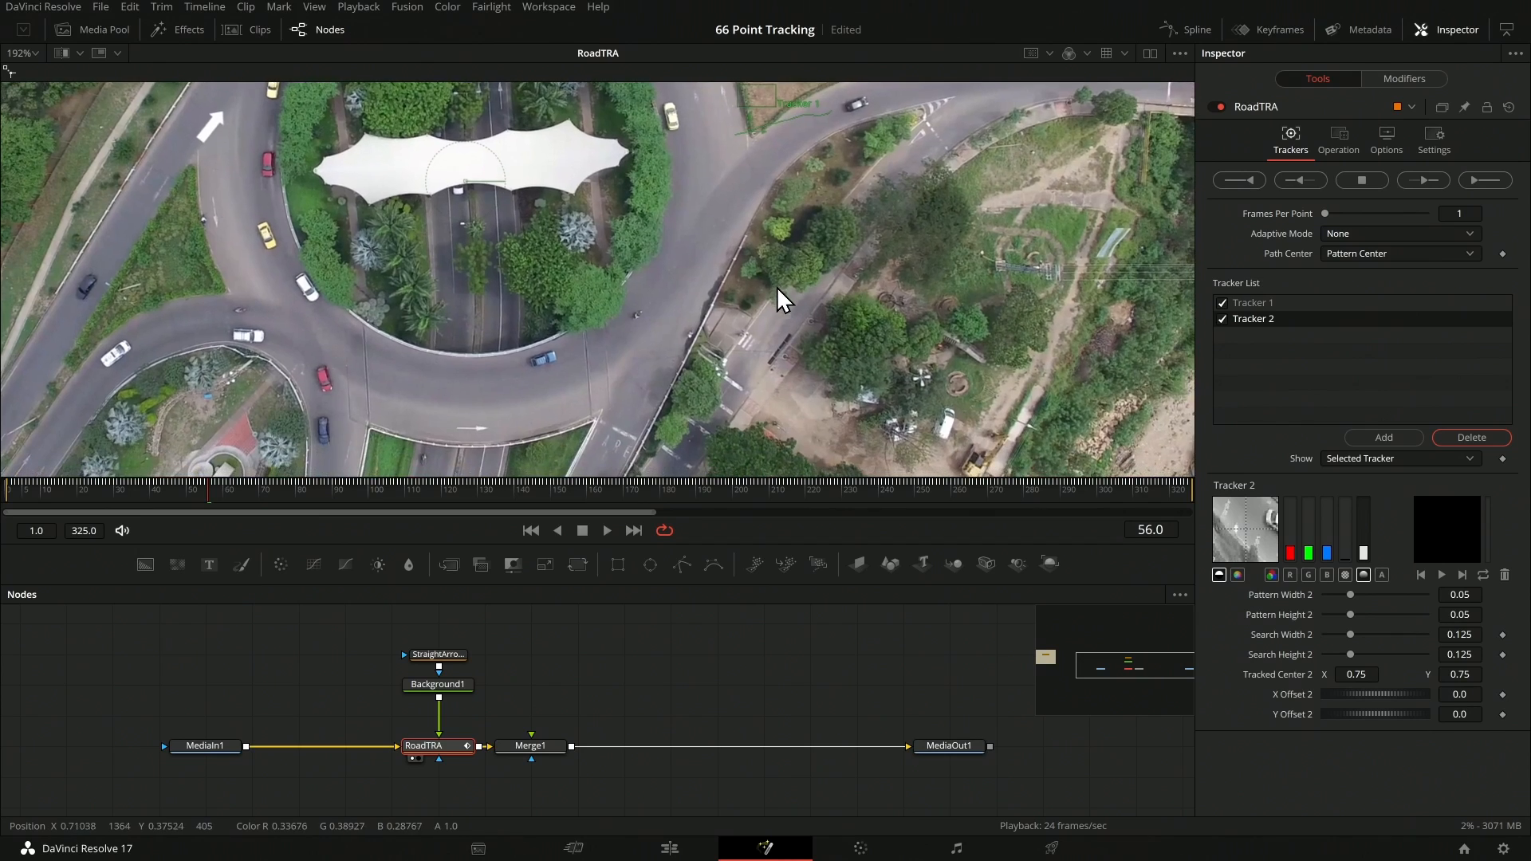
pyautogui.scroll(-3, 756, 292)
pyautogui.scroll(2, 732, 236)
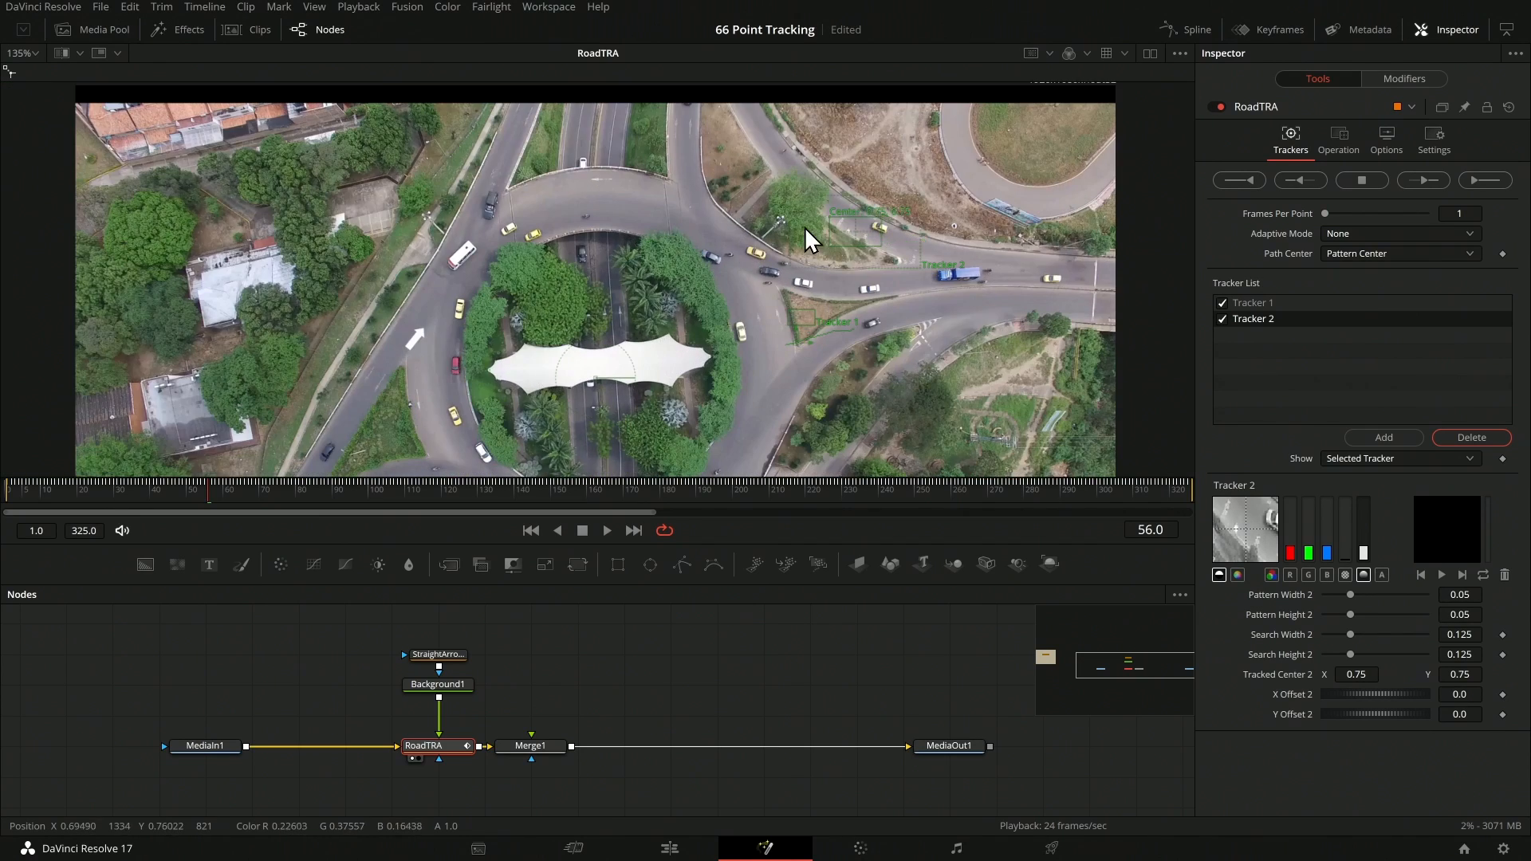
pyautogui.scroll(-1, 586, 326)
pyautogui.click(3, 501)
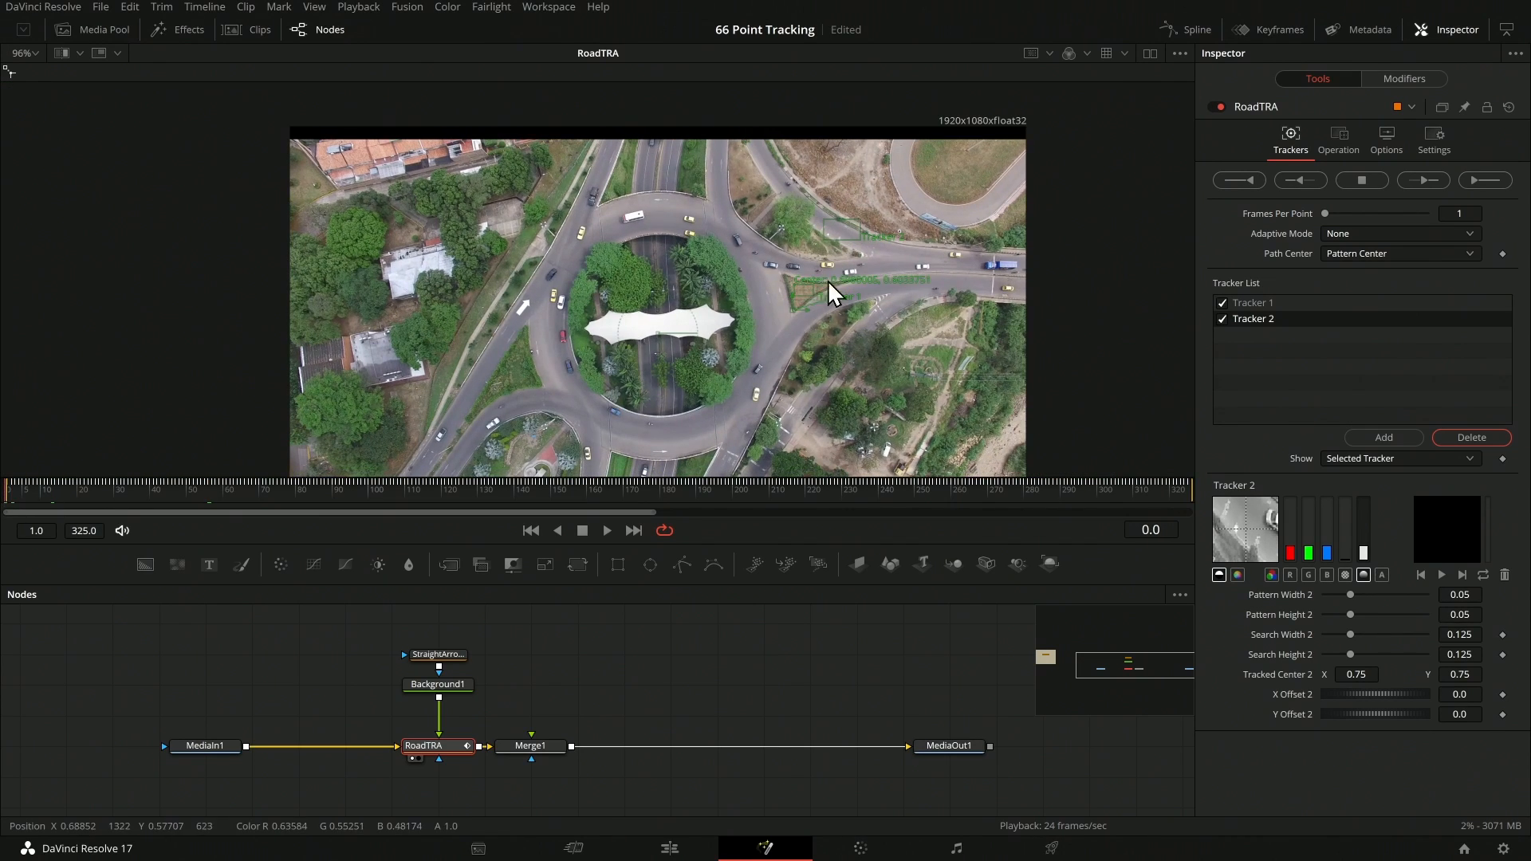
pyautogui.moveTo(825, 221); pyautogui.dragTo(702, 434)
pyautogui.scroll(2, 716, 446)
pyautogui.scroll(6, 716, 447)
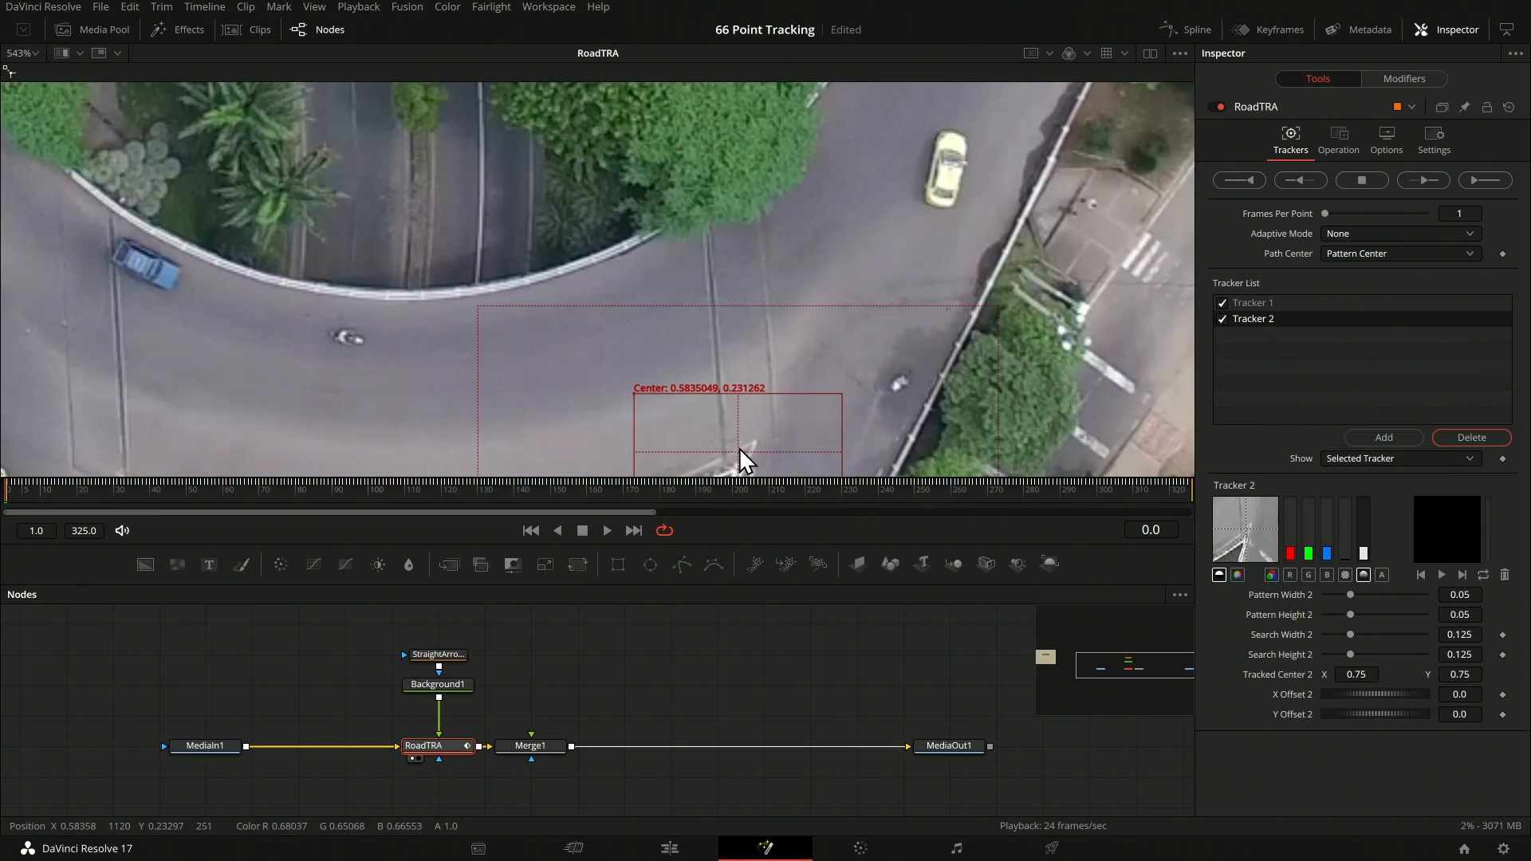
pyautogui.moveTo(764, 395); pyautogui.dragTo(768, 175)
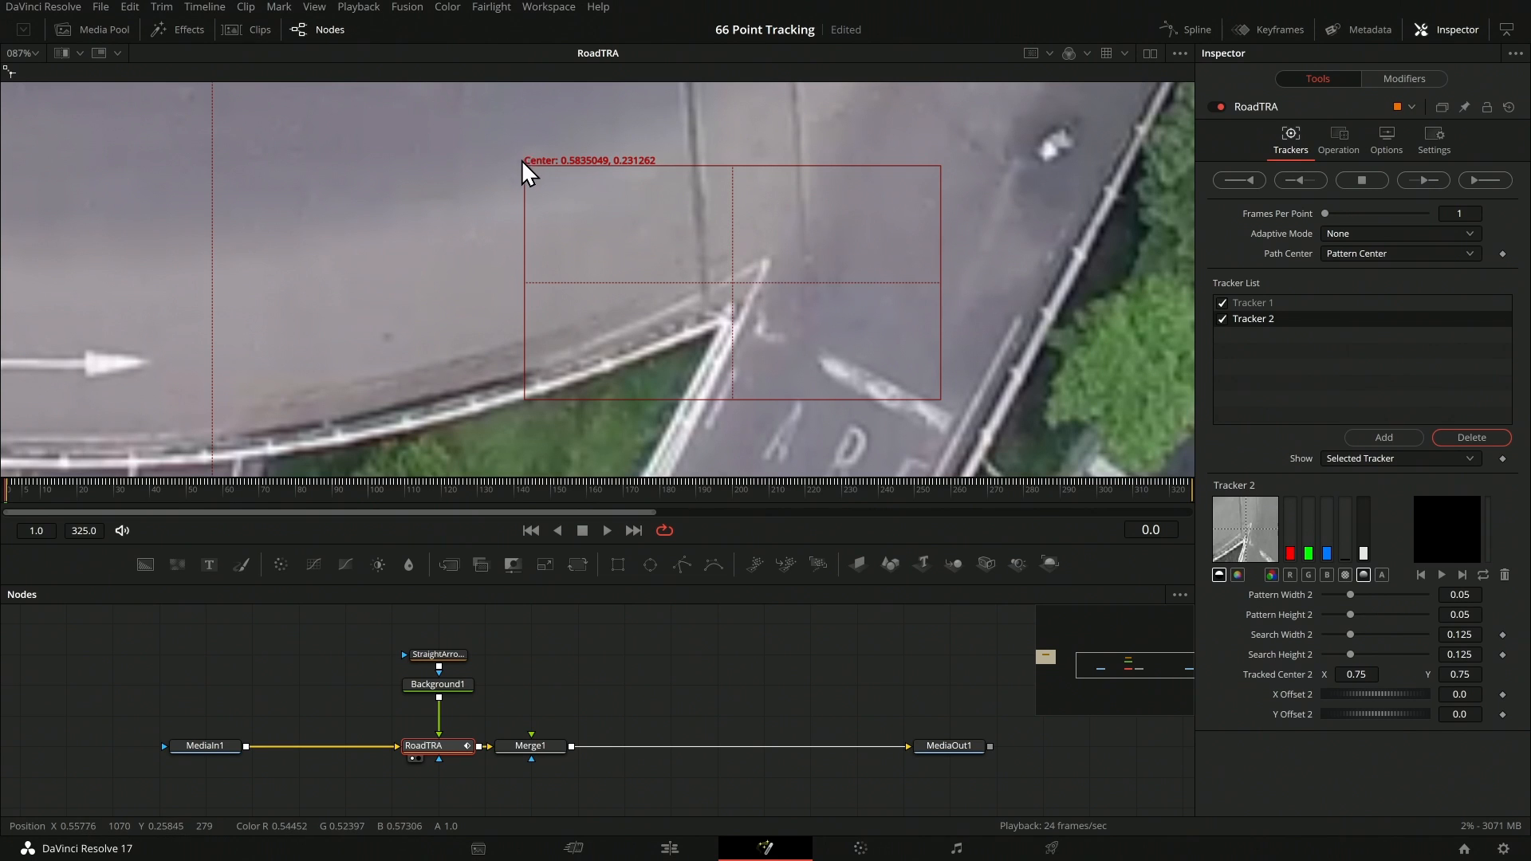
pyautogui.moveTo(533, 161); pyautogui.dragTo(559, 143)
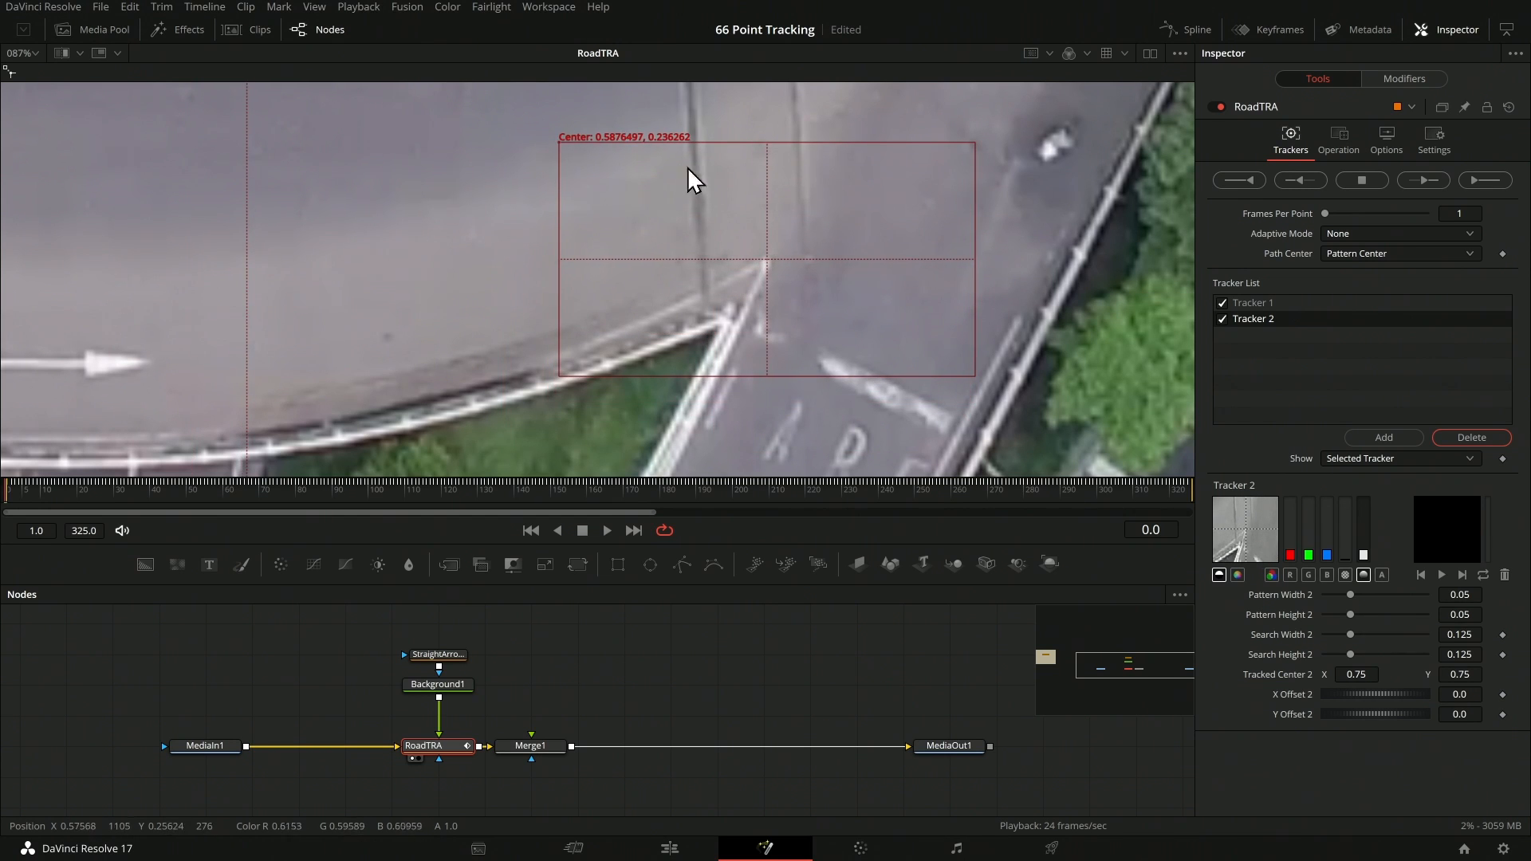
# - Shrink Tracker 2's pattern box to about 0.020 by 0.039 and its search area to about 0.027 by 0.052, and save the project
pyautogui.moveTo(968, 373); pyautogui.dragTo(850, 353)
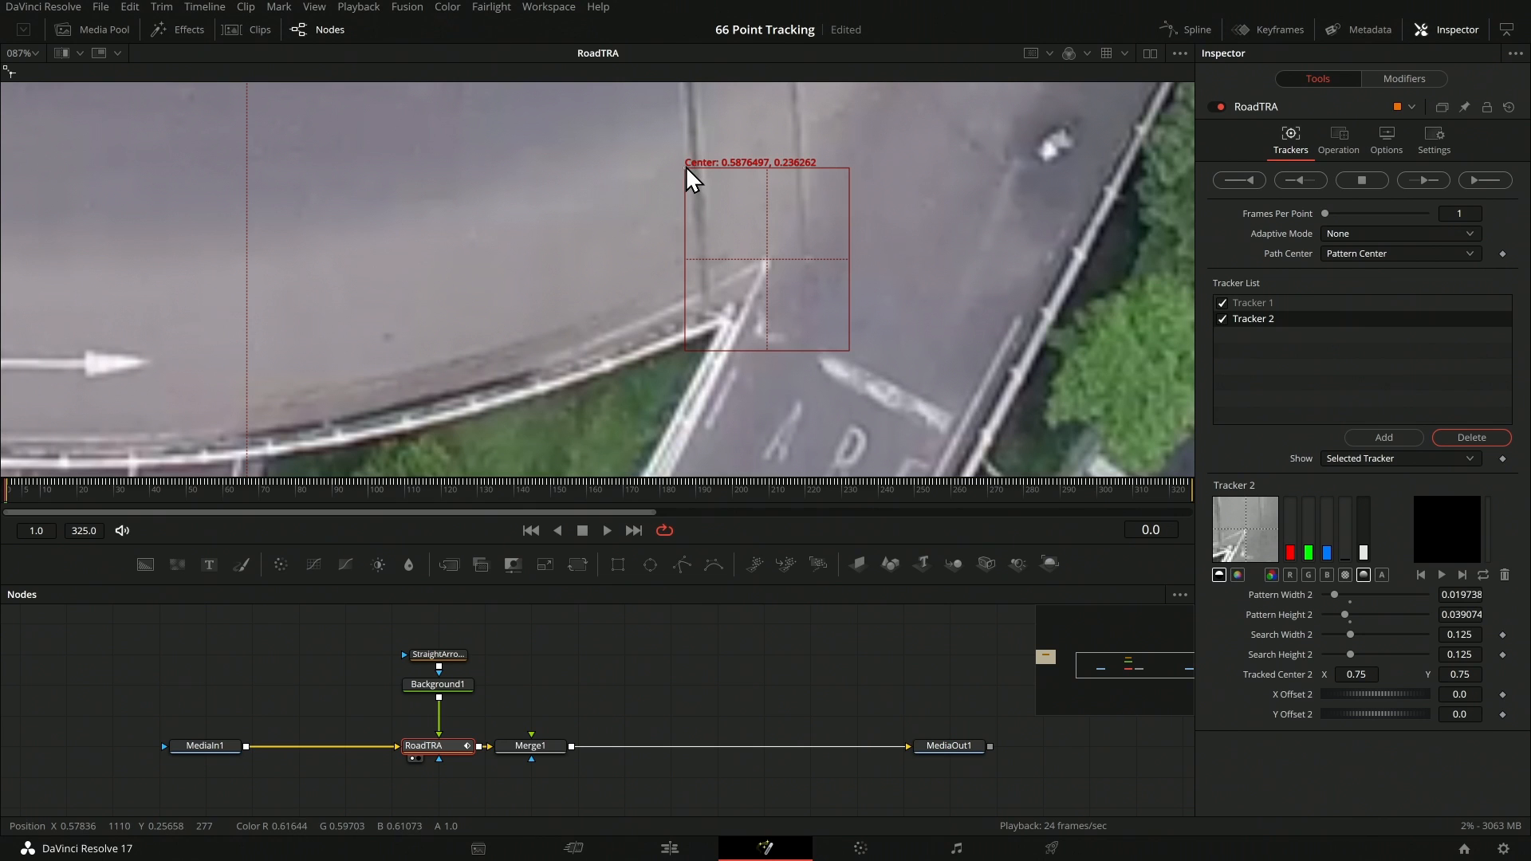
pyautogui.moveTo(686, 166); pyautogui.dragTo(686, 165)
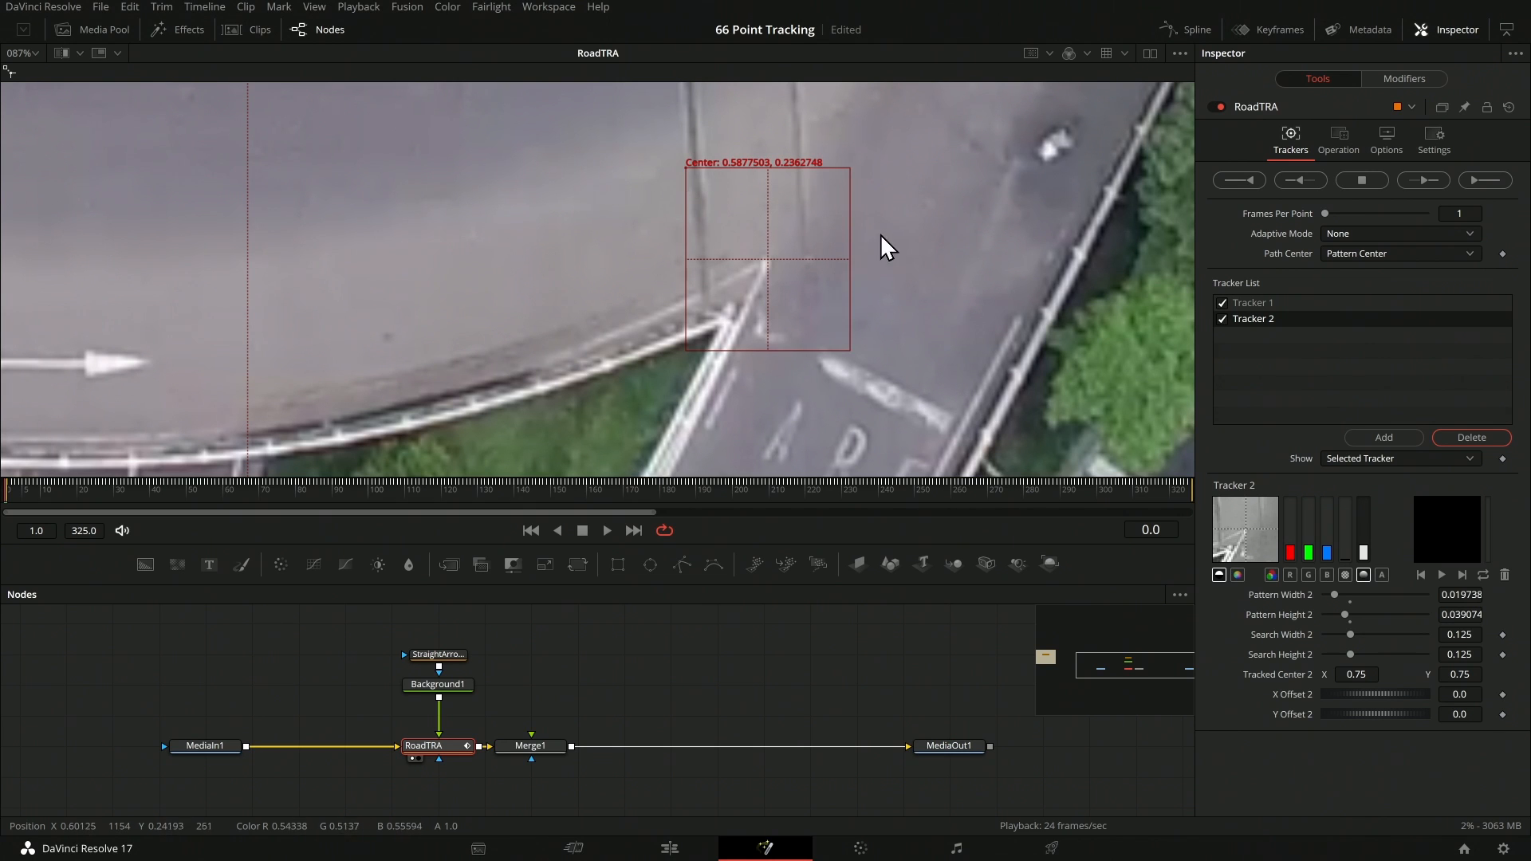
pyautogui.hotkey('ctrl', 's')
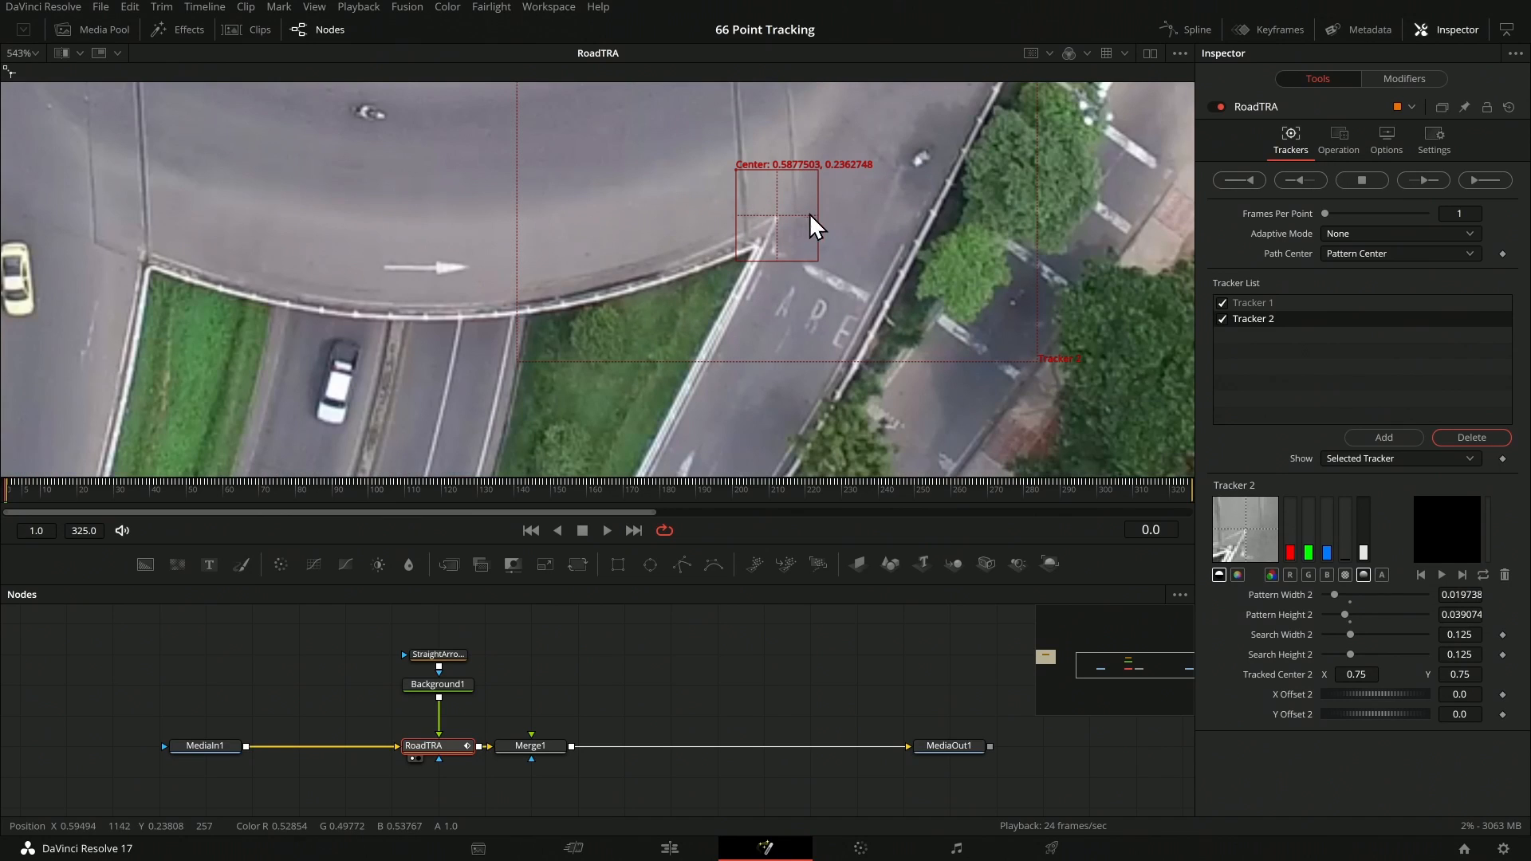
pyautogui.moveTo(1037, 360); pyautogui.dragTo(835, 278)
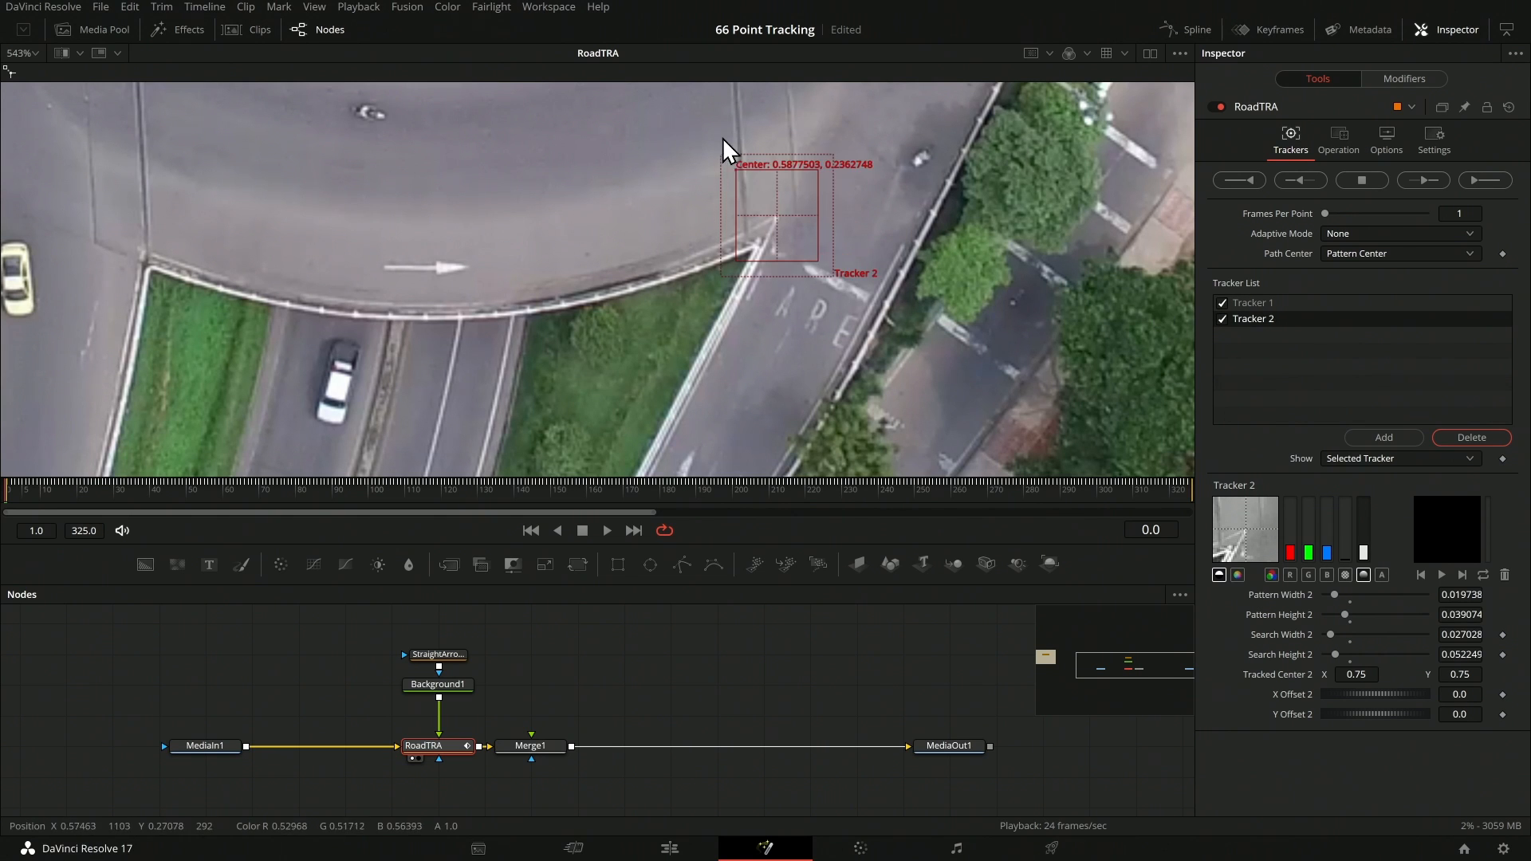
# - Disable Tracker 1, track Tracker 2 forward to the end of the clip and dismiss the render report
pyautogui.scroll(-3, 886, 153)
pyautogui.moveTo(908, 156); pyautogui.dragTo(598, 409)
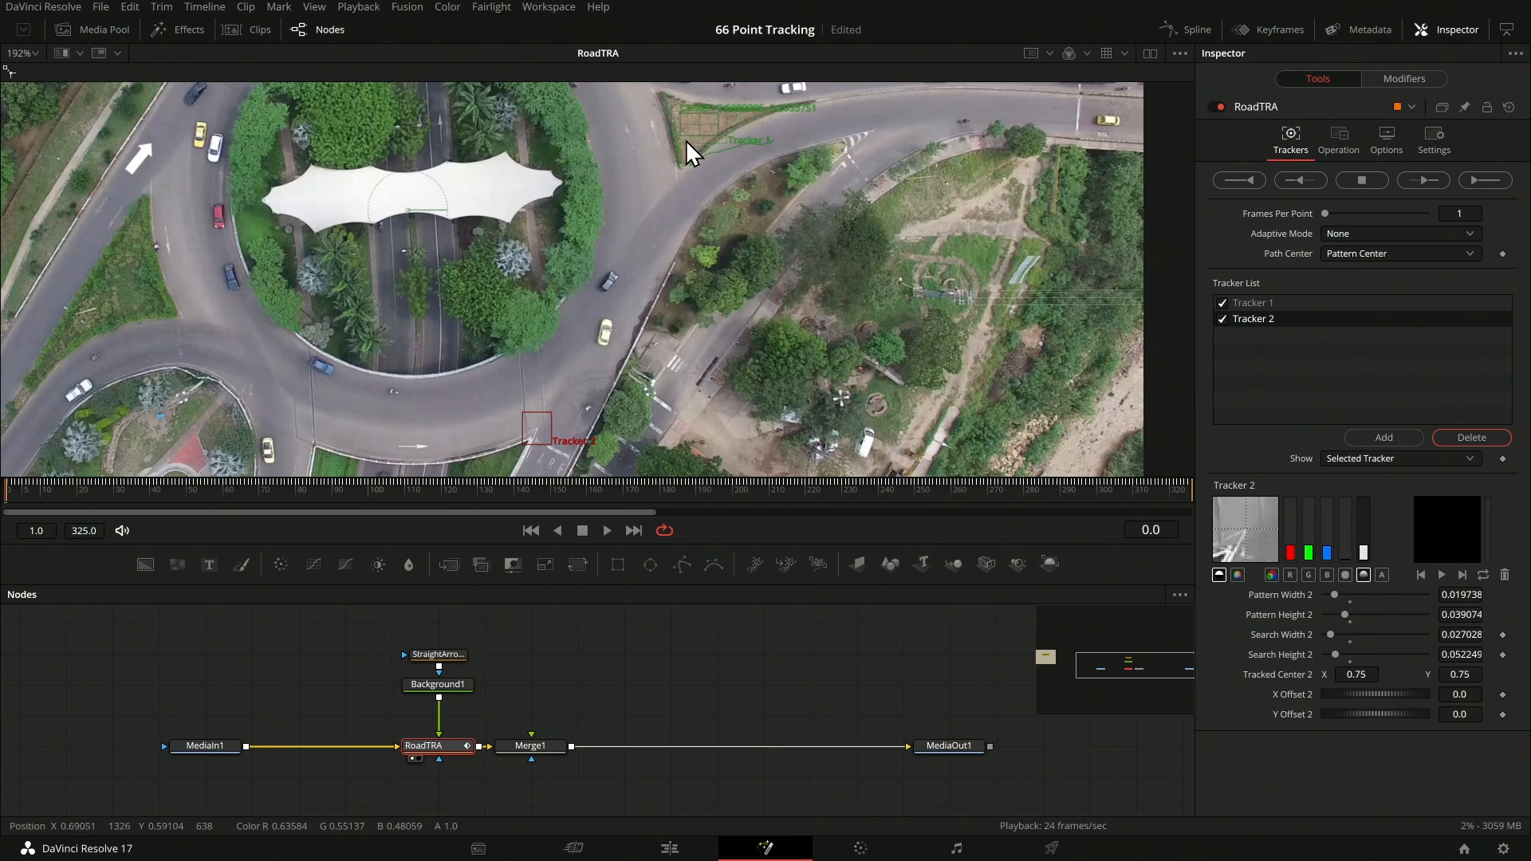
pyautogui.click(1222, 303)
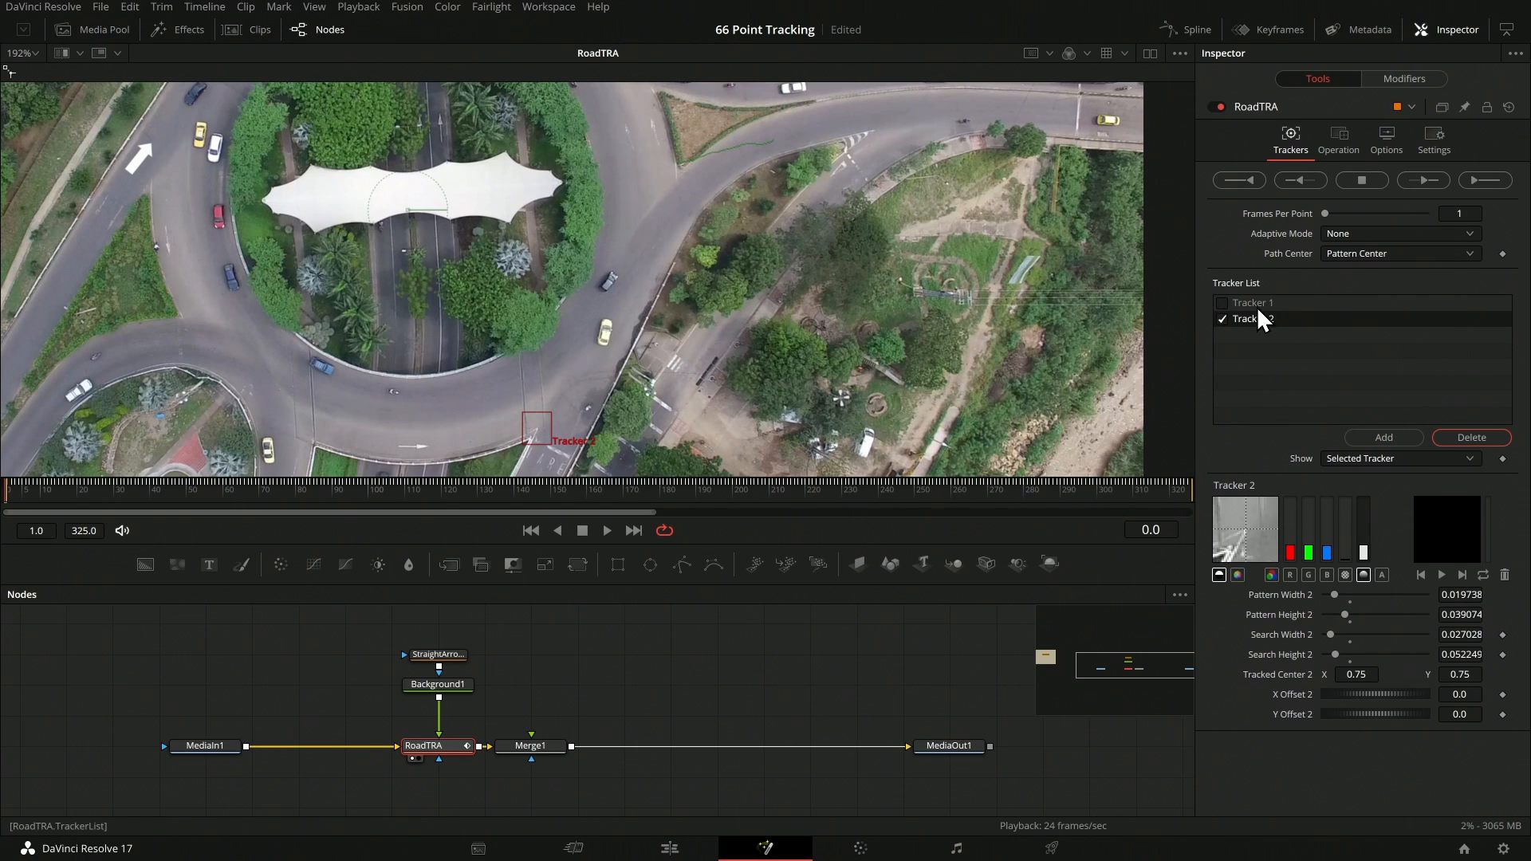
pyautogui.moveTo(461, 396); pyautogui.dragTo(479, 327)
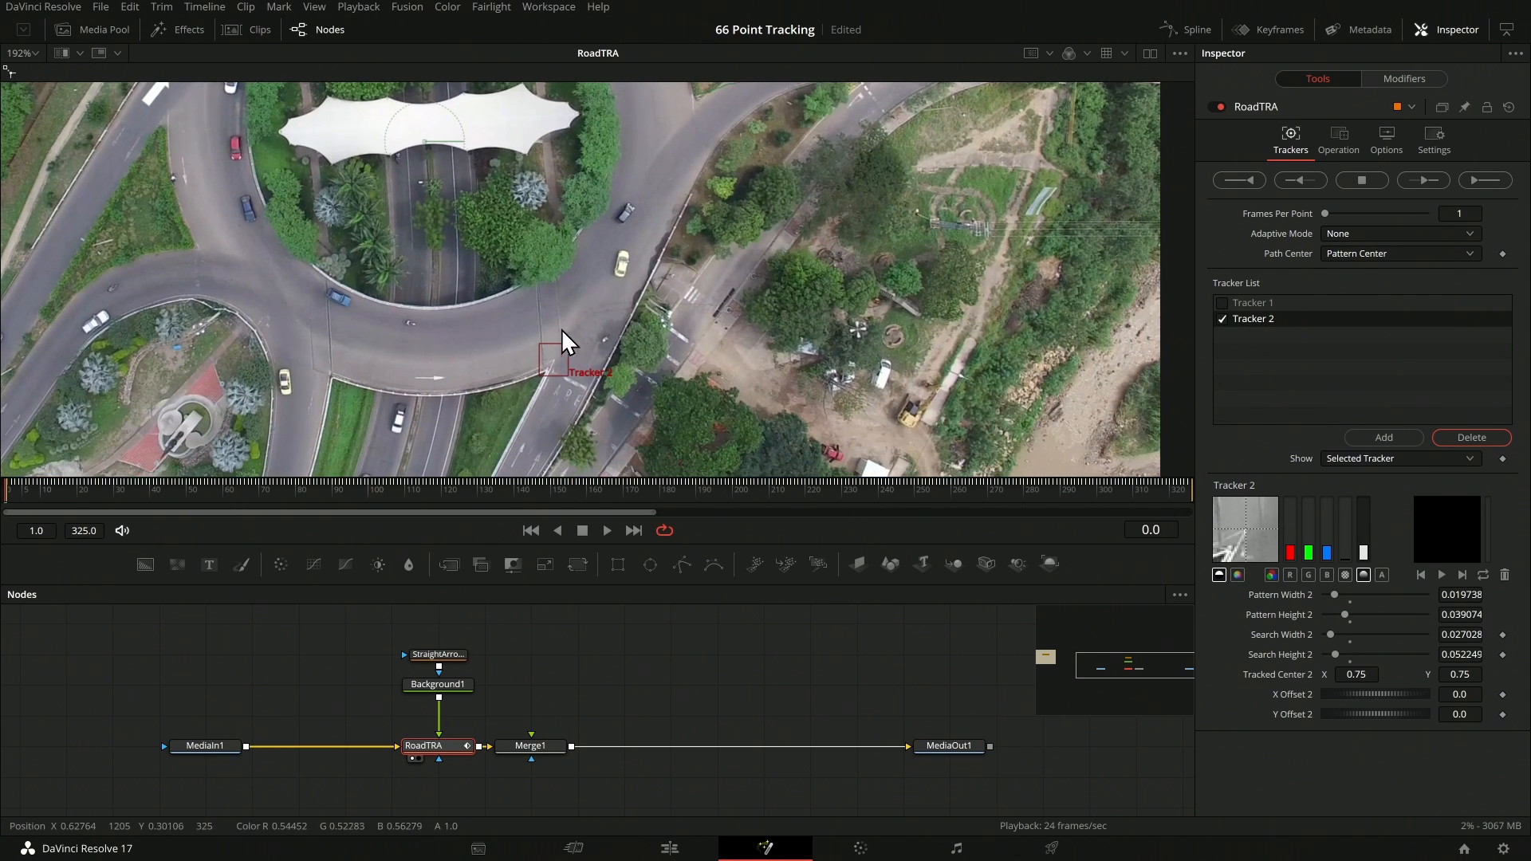
pyautogui.click(1488, 182)
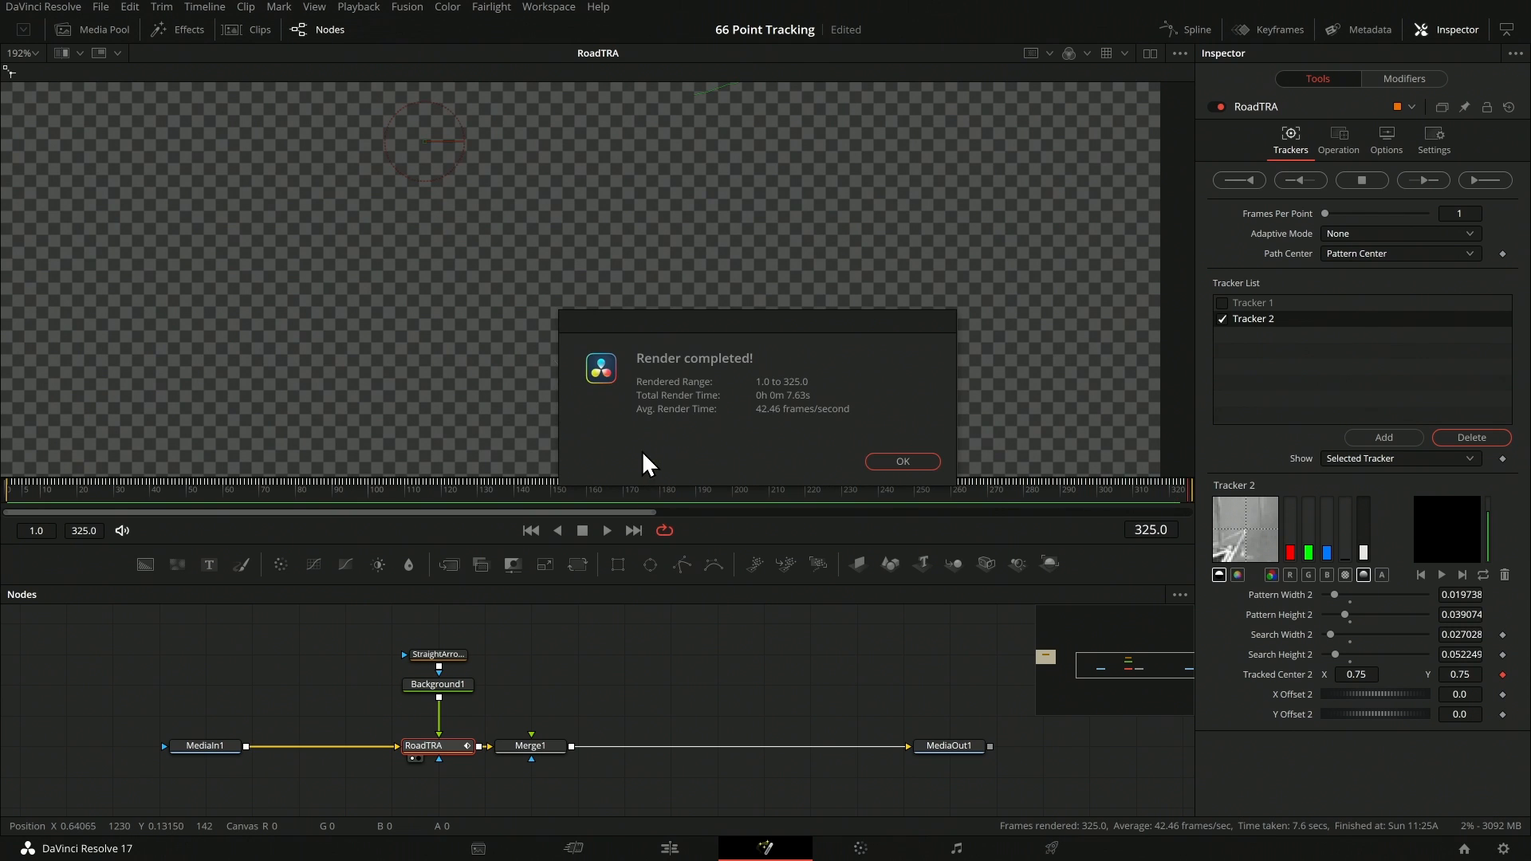
pyautogui.click(889, 461)
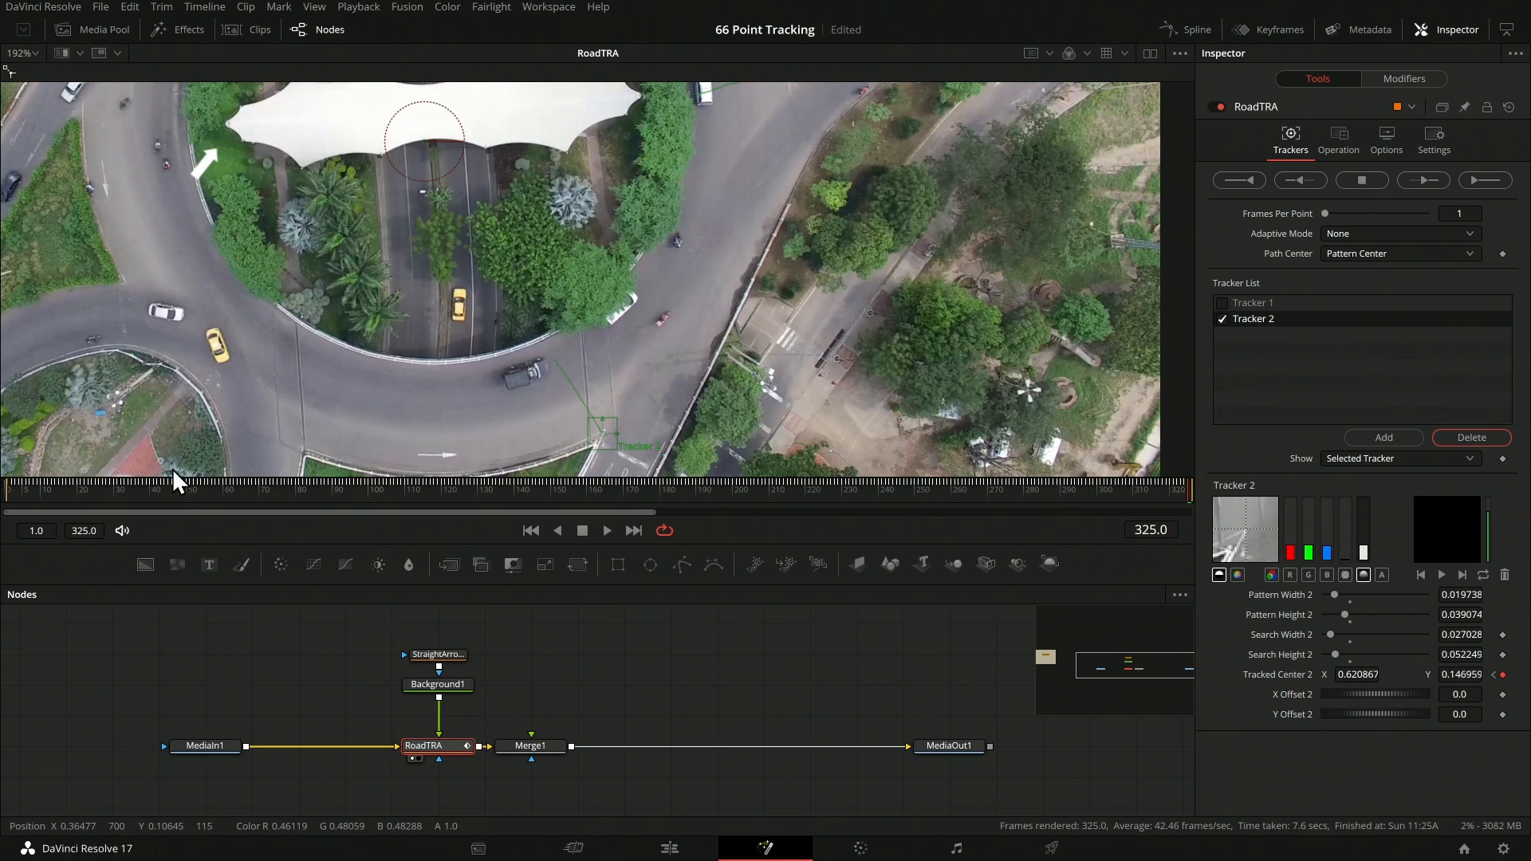
# - Scrub through the clip and inspect Tracker 2's path against the barrier tip at the last frame
pyautogui.moveTo(74, 495); pyautogui.dragTo(8, 496)
pyautogui.moveTo(215, 490); pyautogui.dragTo(2, 449)
pyautogui.moveTo(431, 441); pyautogui.dragTo(1225, 446)
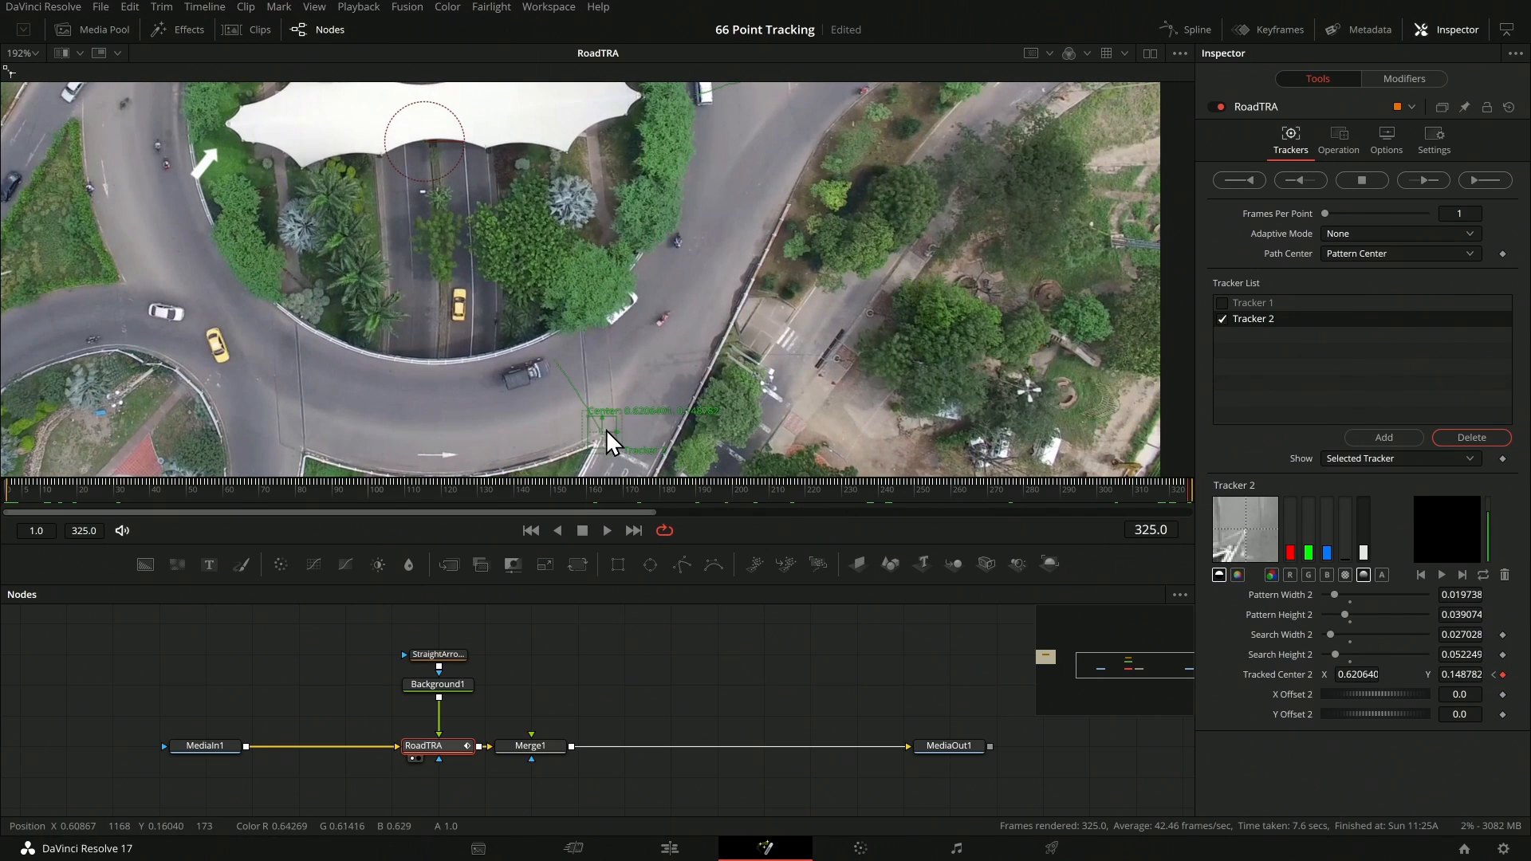
pyautogui.scroll(2, 598, 439)
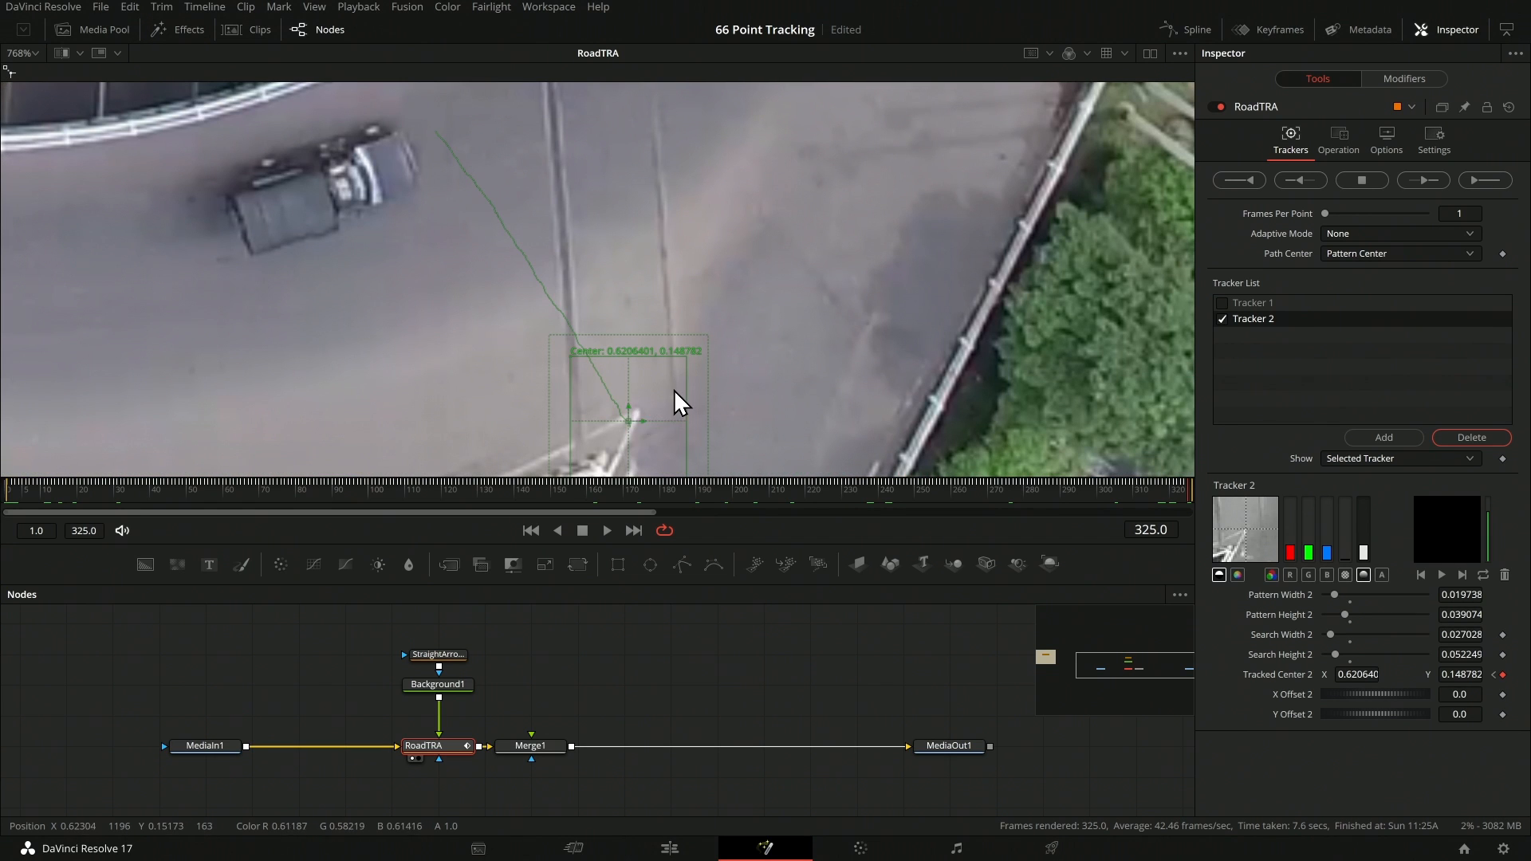
pyautogui.scroll(-3, 673, 390)
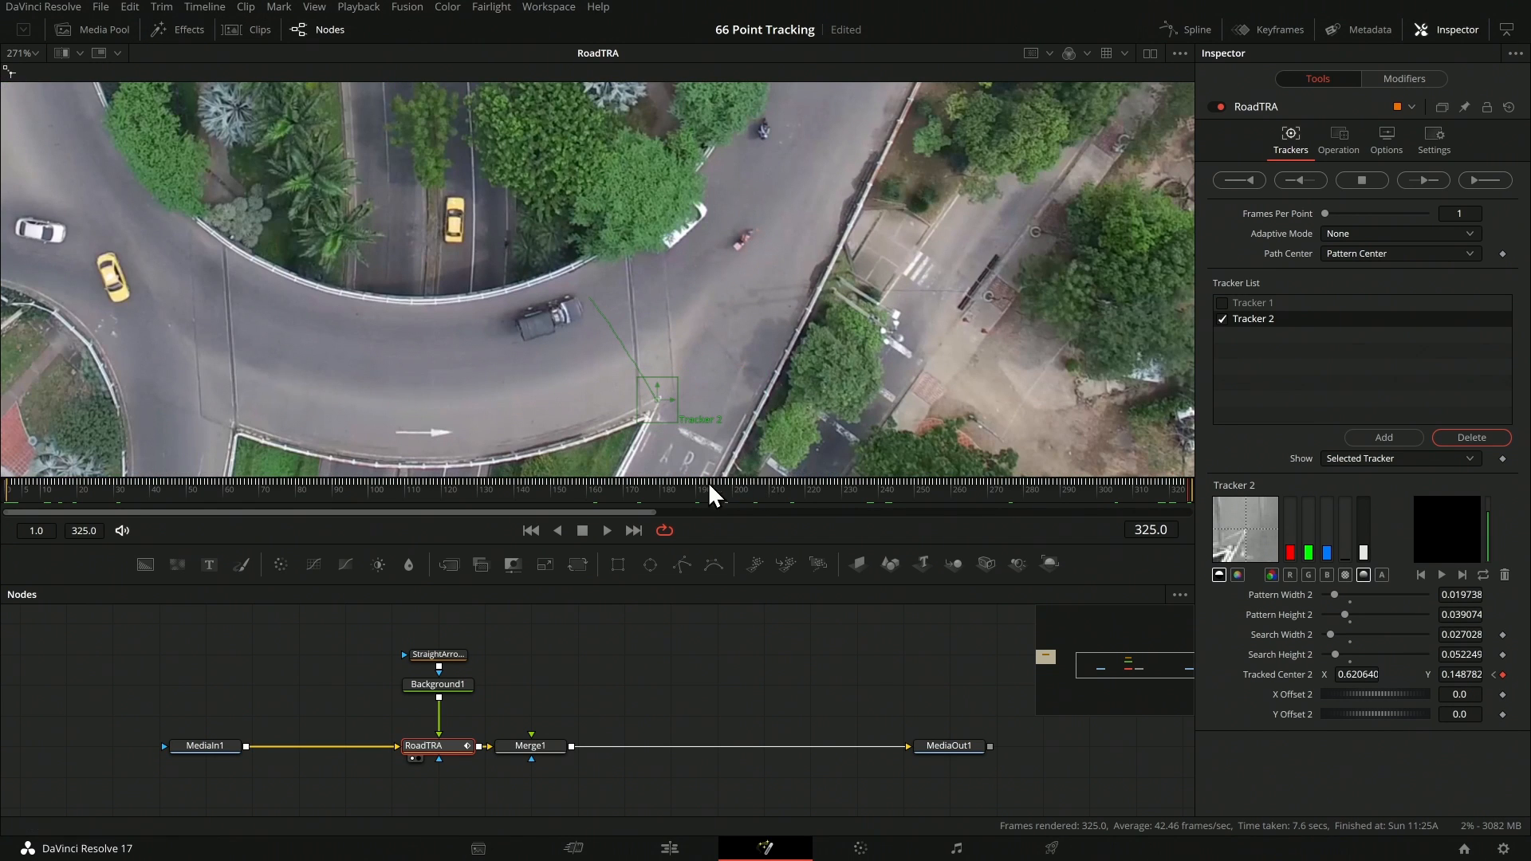
pyautogui.moveTo(777, 284); pyautogui.dragTo(508, 487)
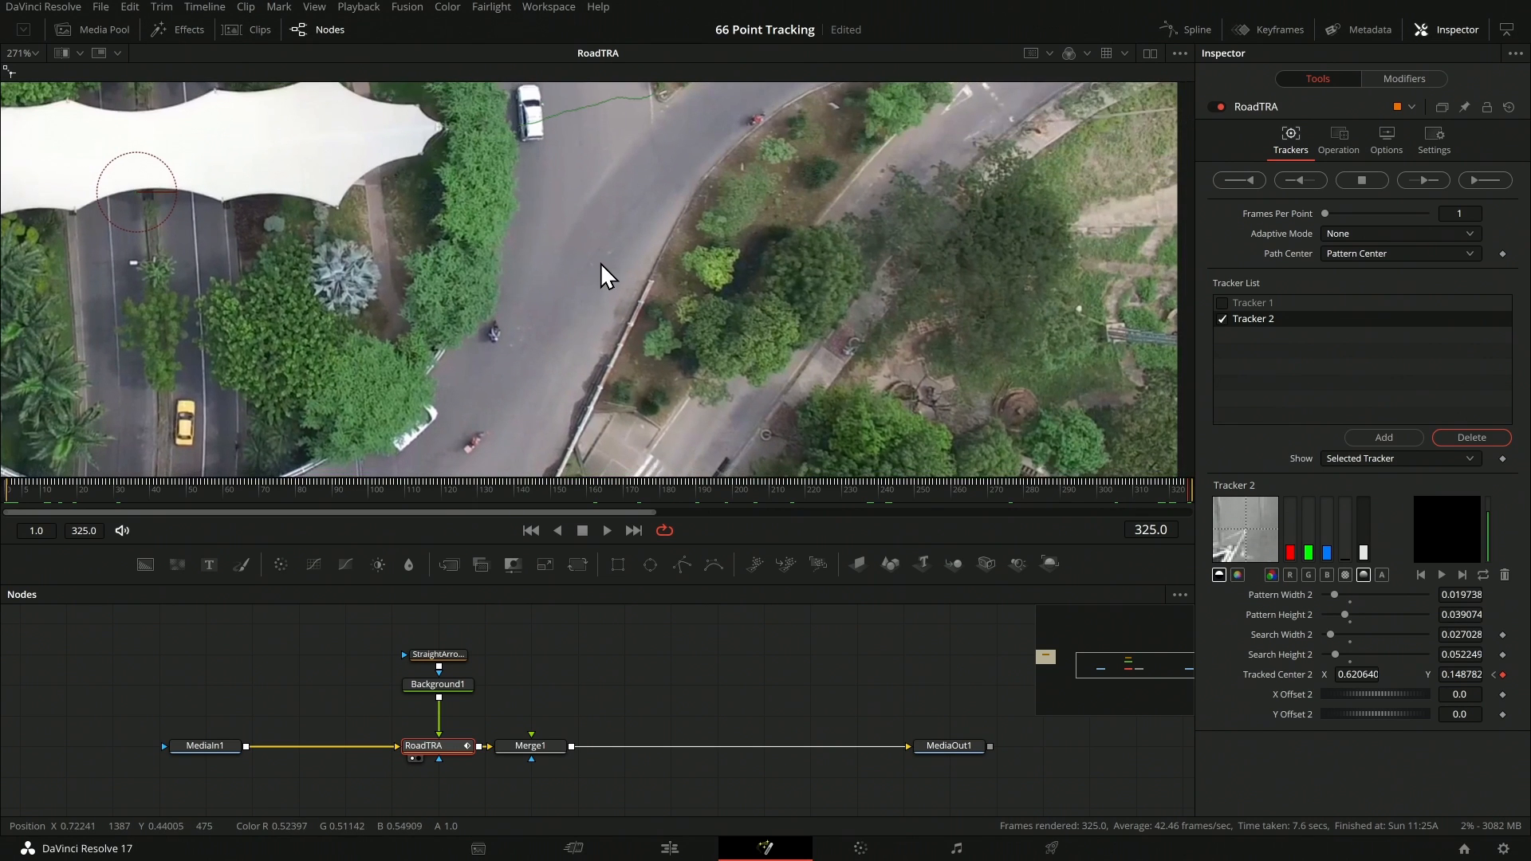
pyautogui.scroll(-2, 601, 262)
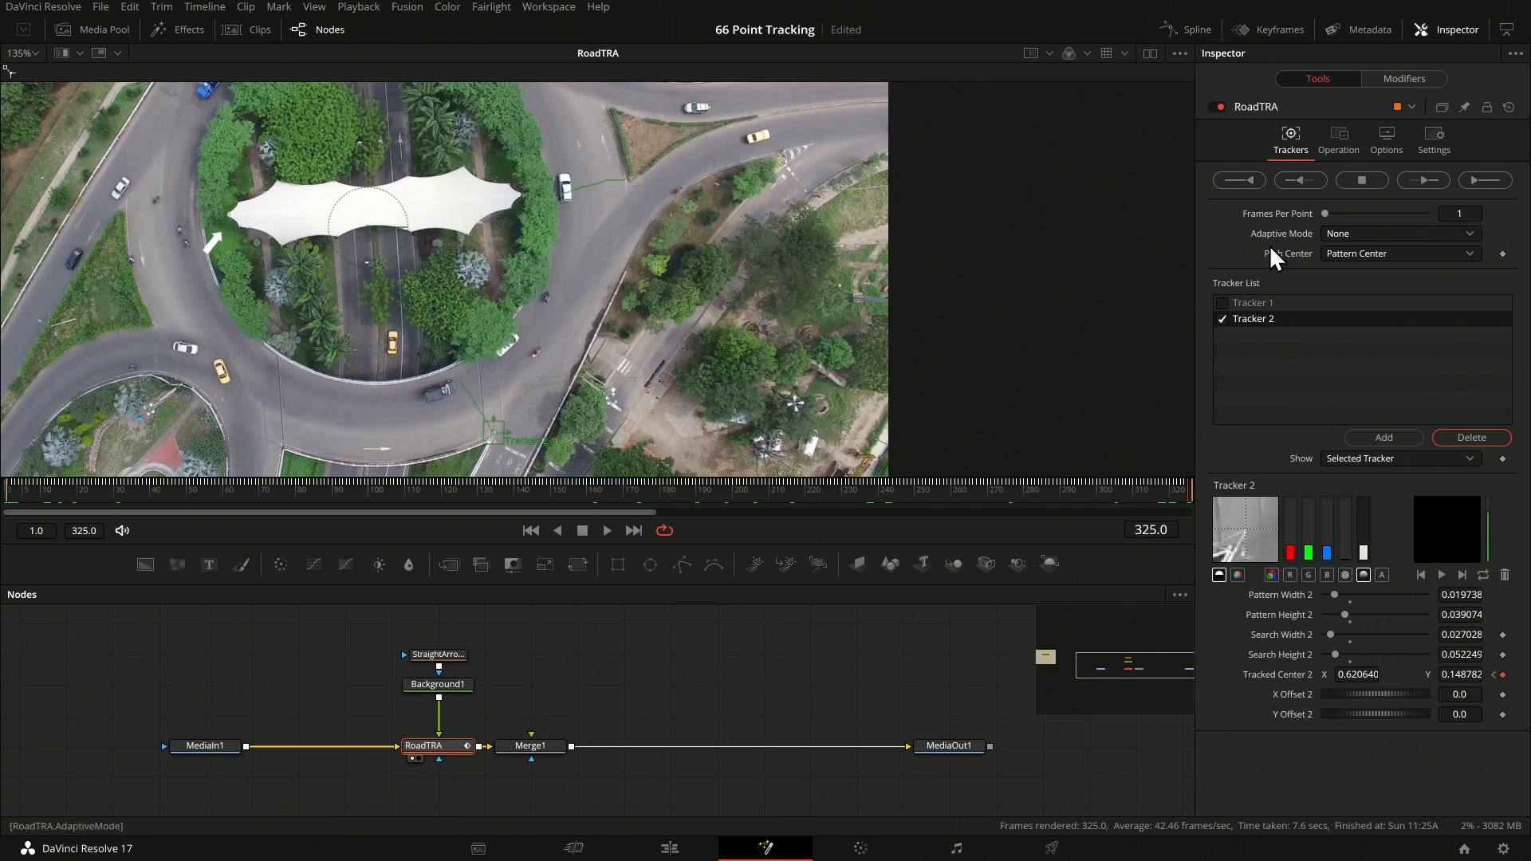
# - Enable Tracker 1 again alongside Tracker 2 and play back the clip to check the arrow's motion
pyautogui.click(1221, 303)
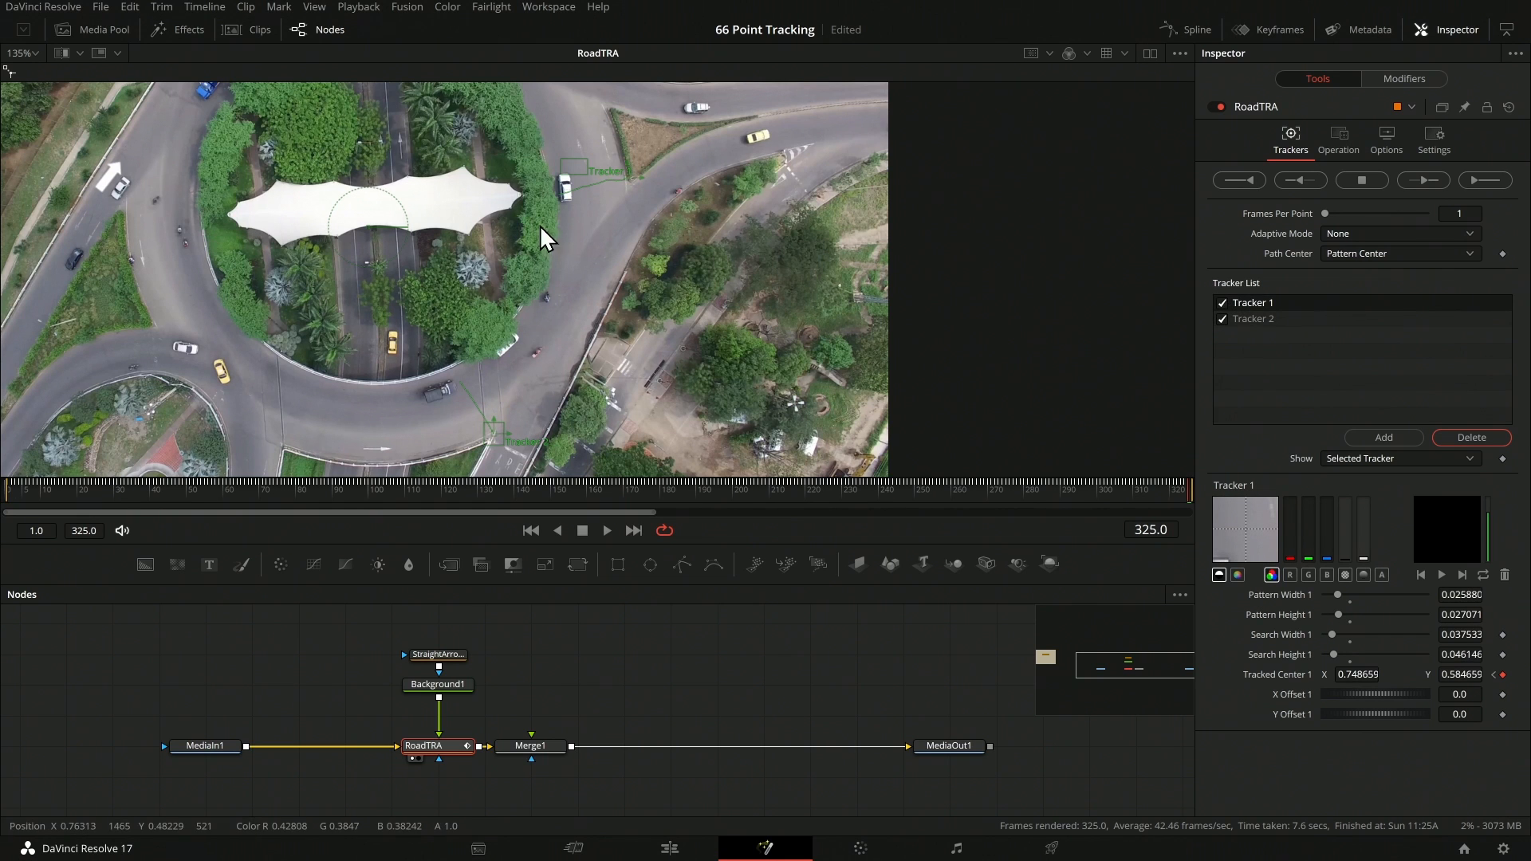
pyautogui.scroll(-2, 270, 217)
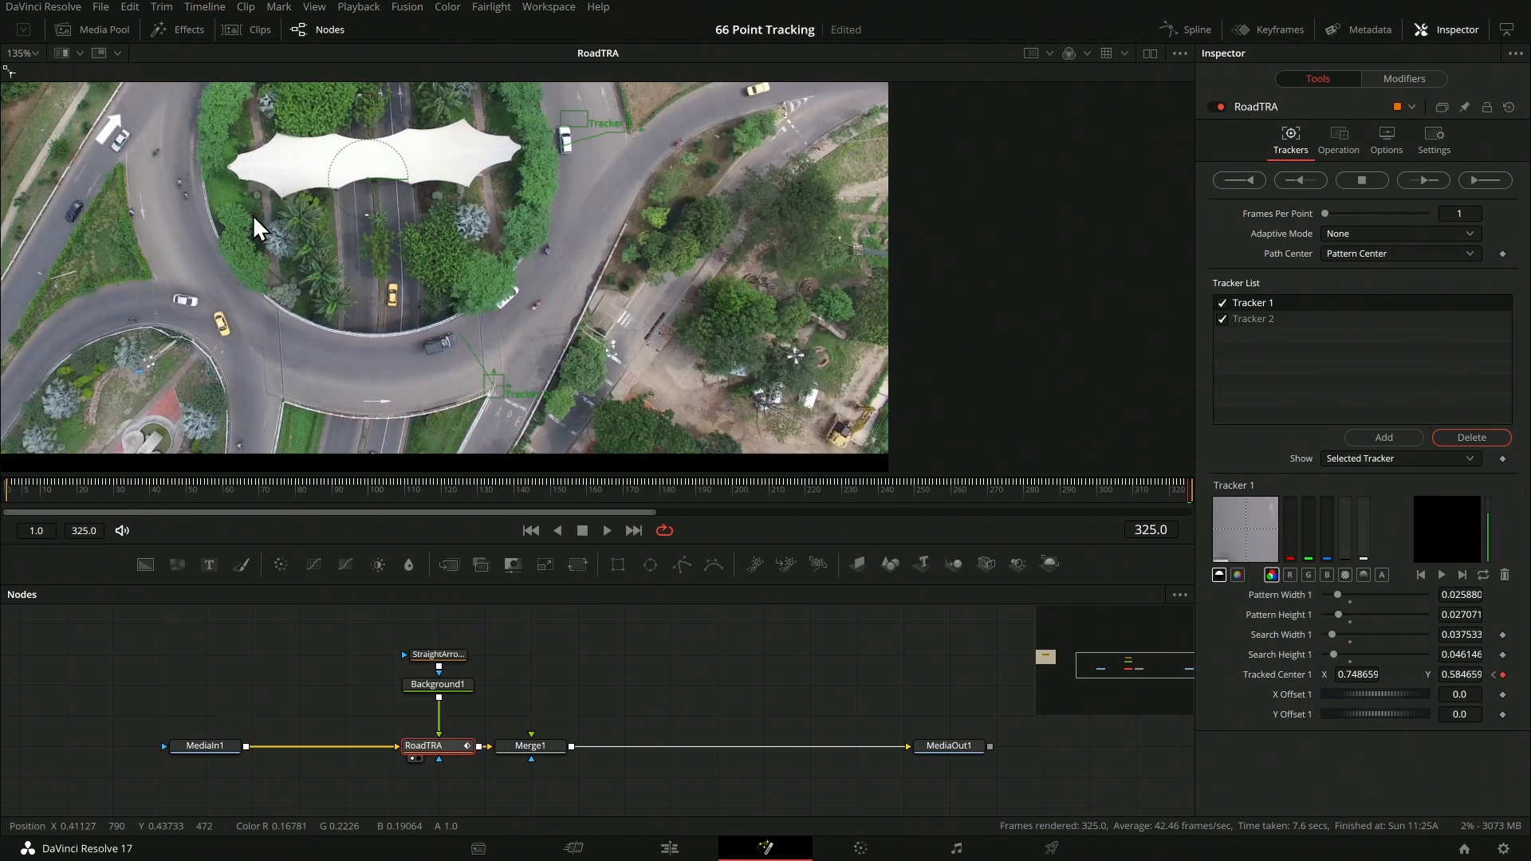
pyautogui.scroll(-1, 204, 174)
pyautogui.scroll(1, 137, 142)
pyautogui.press('space')
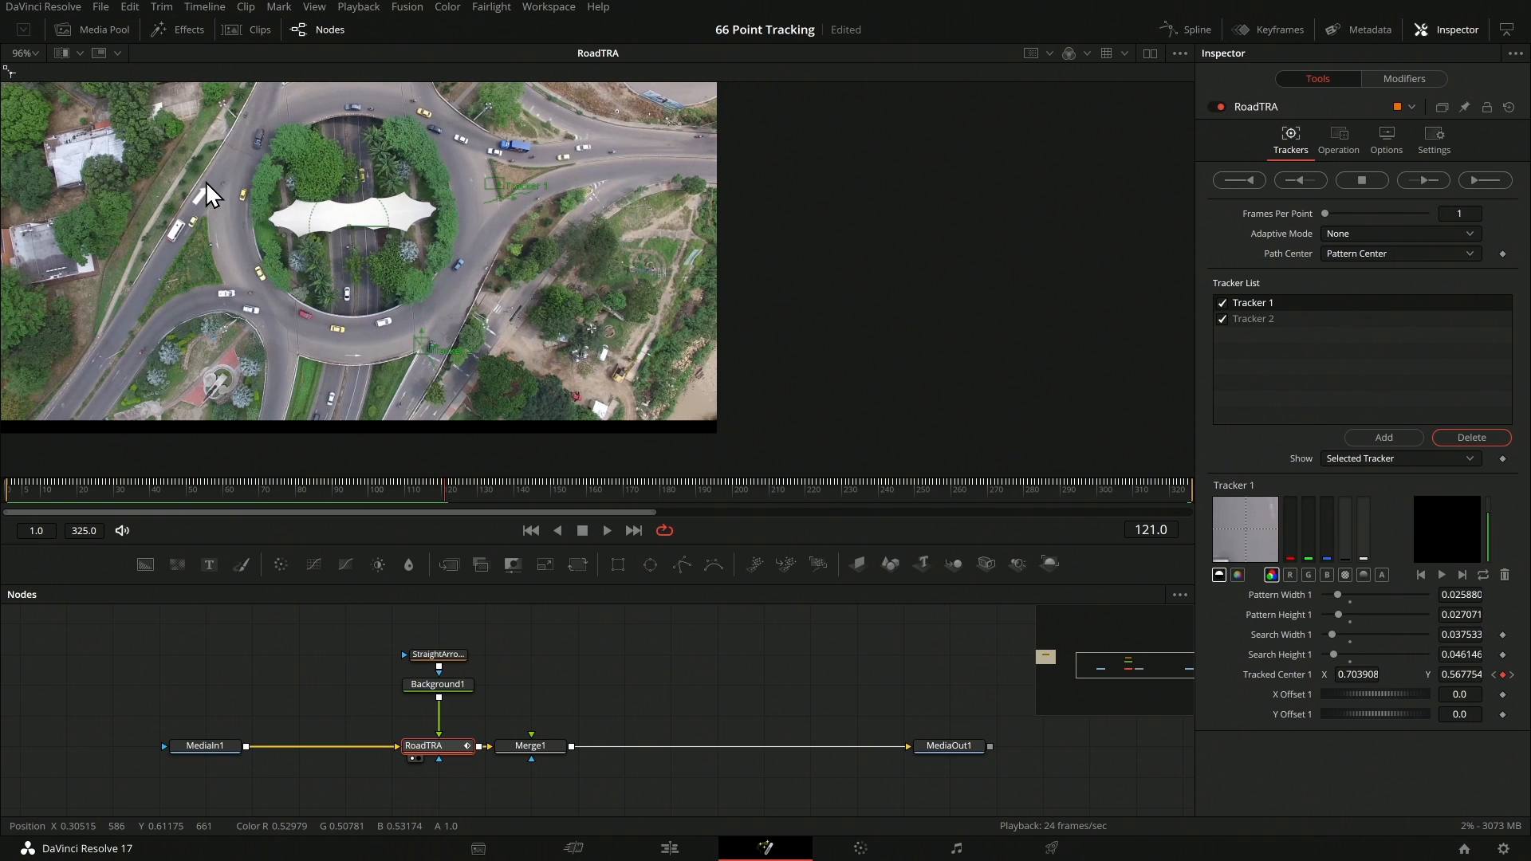
# - Play the clip to frame 177 and move the StraightArrow mask onto the exit road, centred at about X 0.677, Y 0.485
pyautogui.press('space')
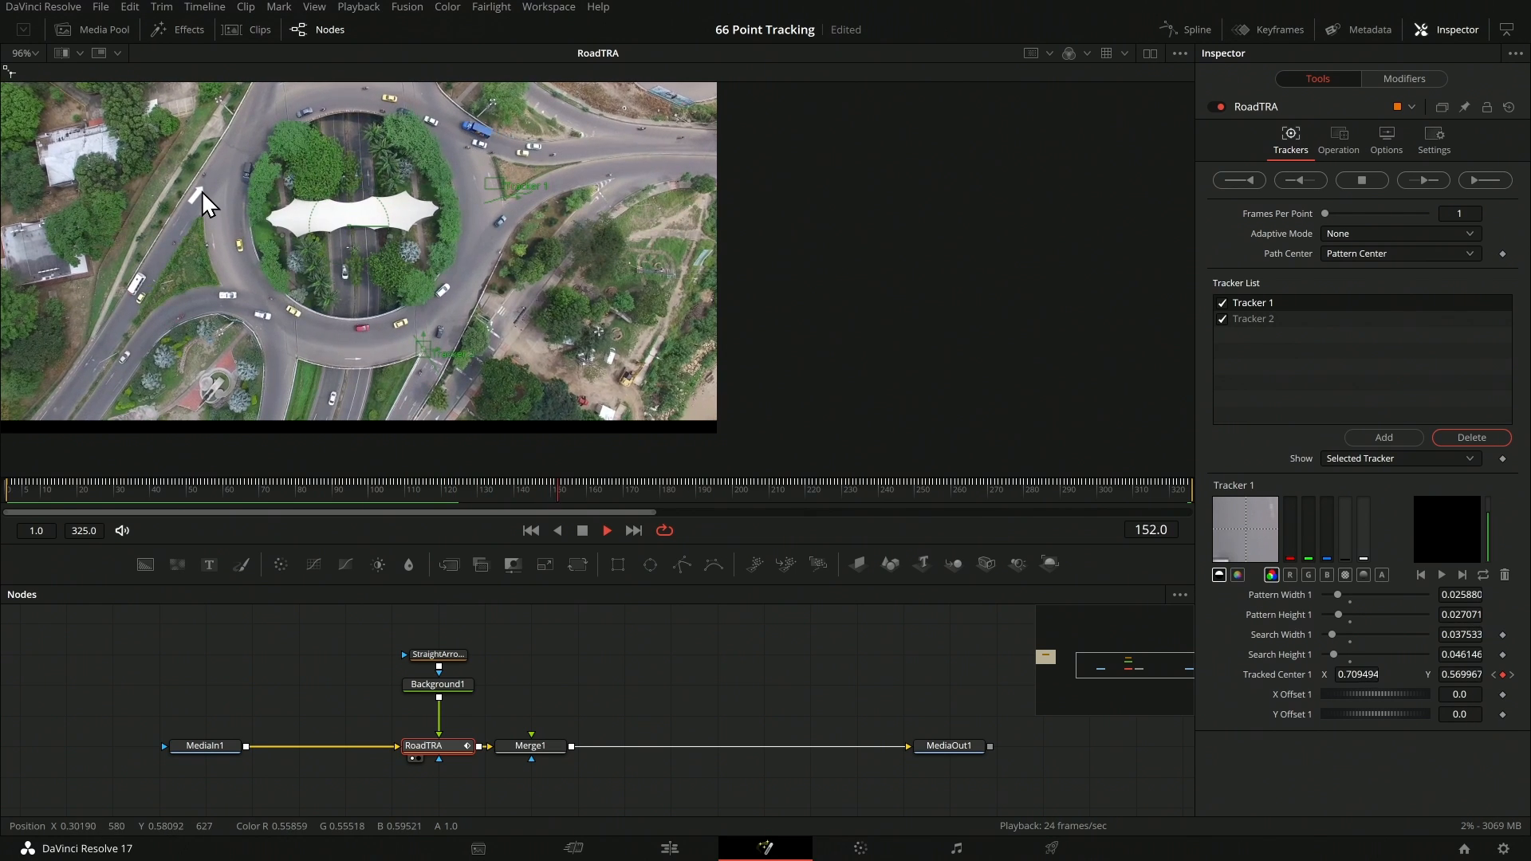
pyautogui.press('space')
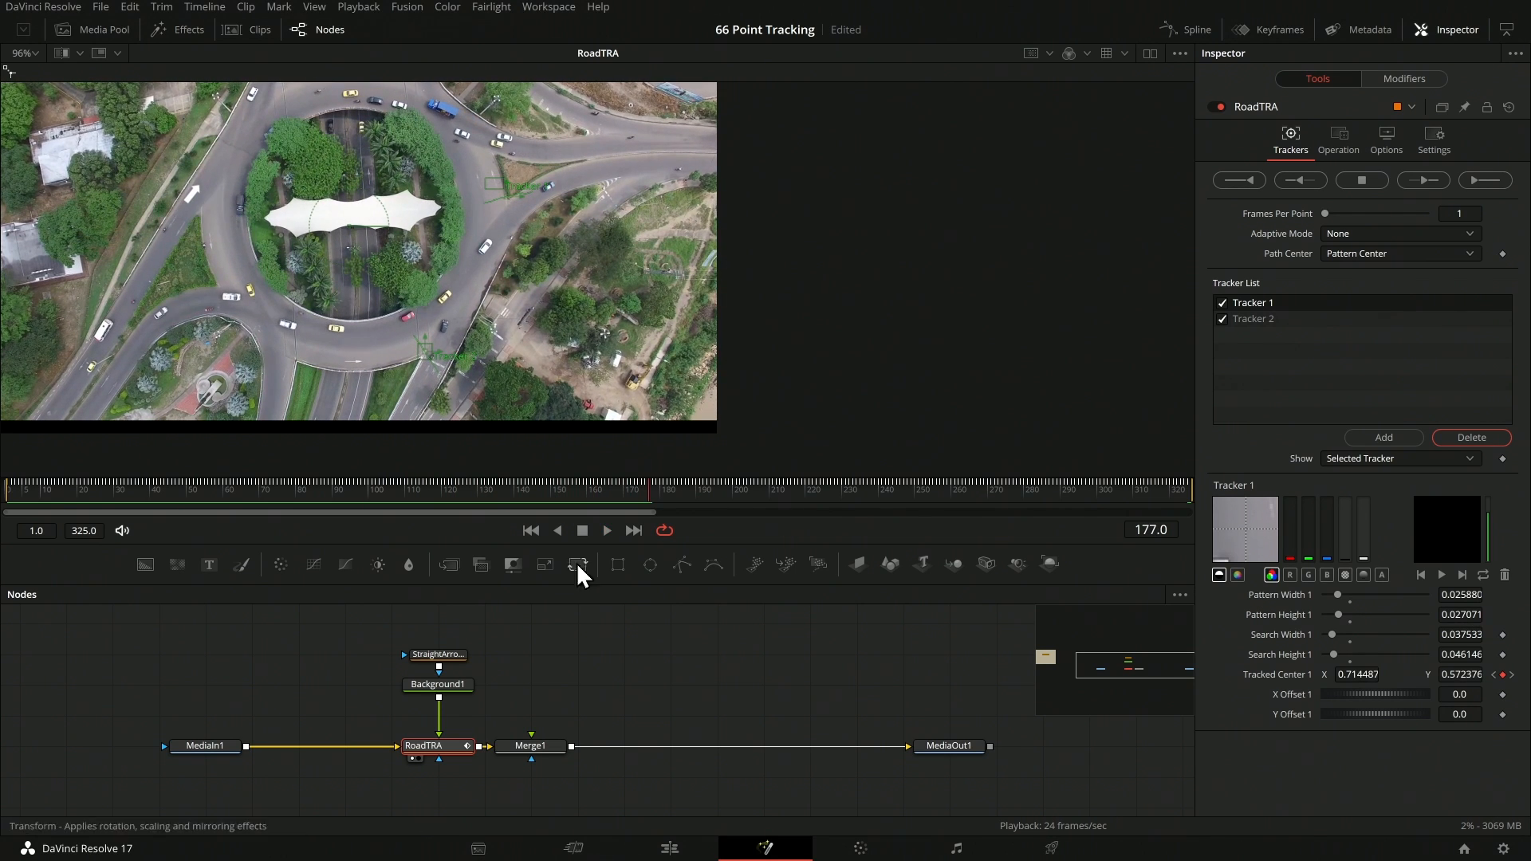
pyautogui.click(446, 654)
pyautogui.moveTo(191, 197); pyautogui.dragTo(501, 232)
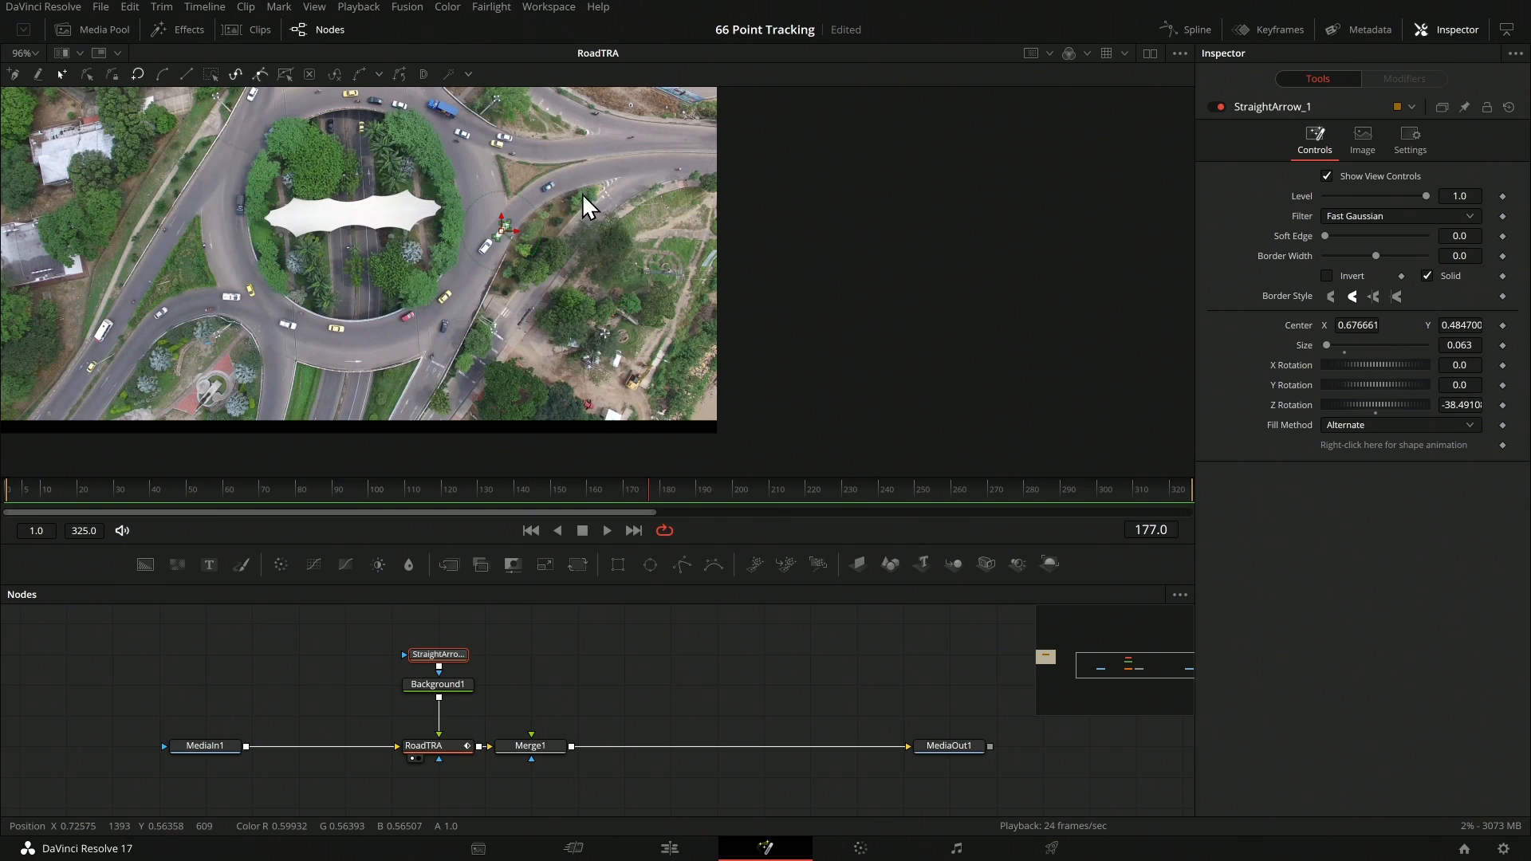
# - Show the RoadTRA node's operation settings and play back the clip to check how the repositioned arrow sticks to the road
pyautogui.click(445, 750)
pyautogui.click(1343, 142)
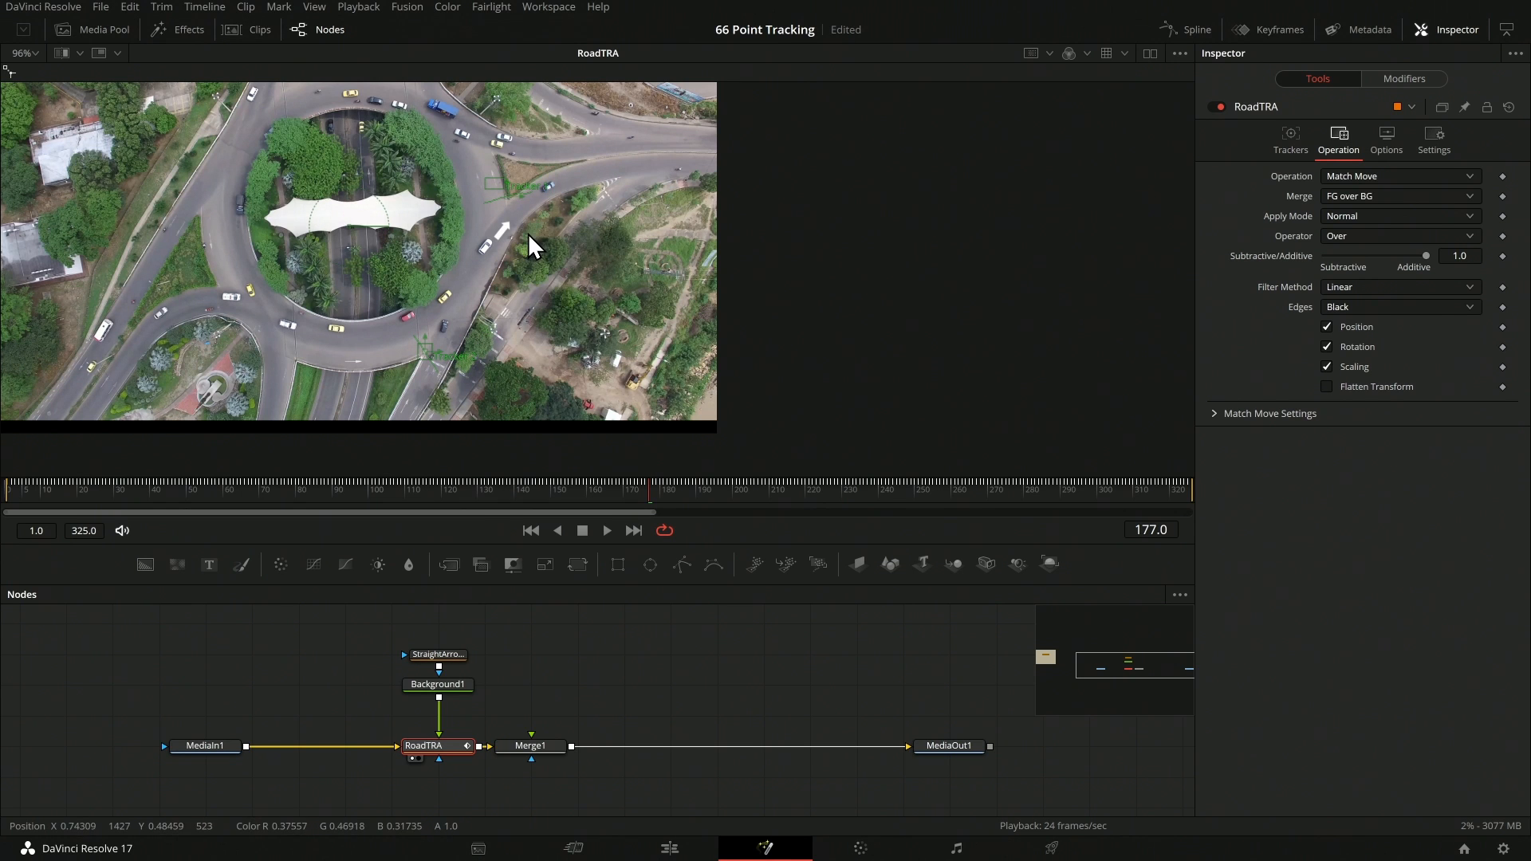
pyautogui.press('space')
pyautogui.scroll(5, 524, 221)
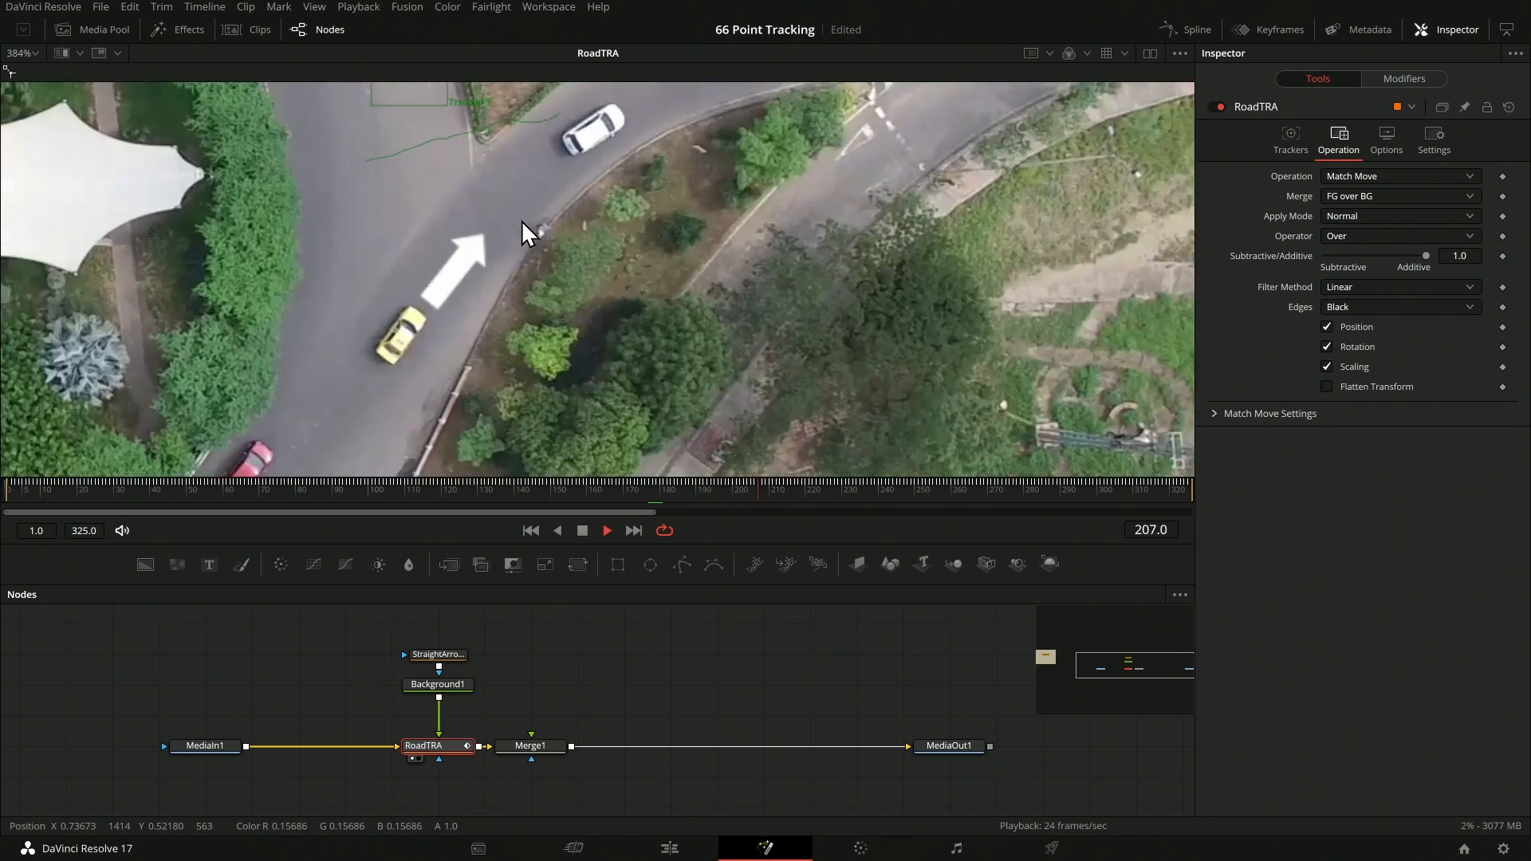
pyautogui.scroll(-3, 523, 224)
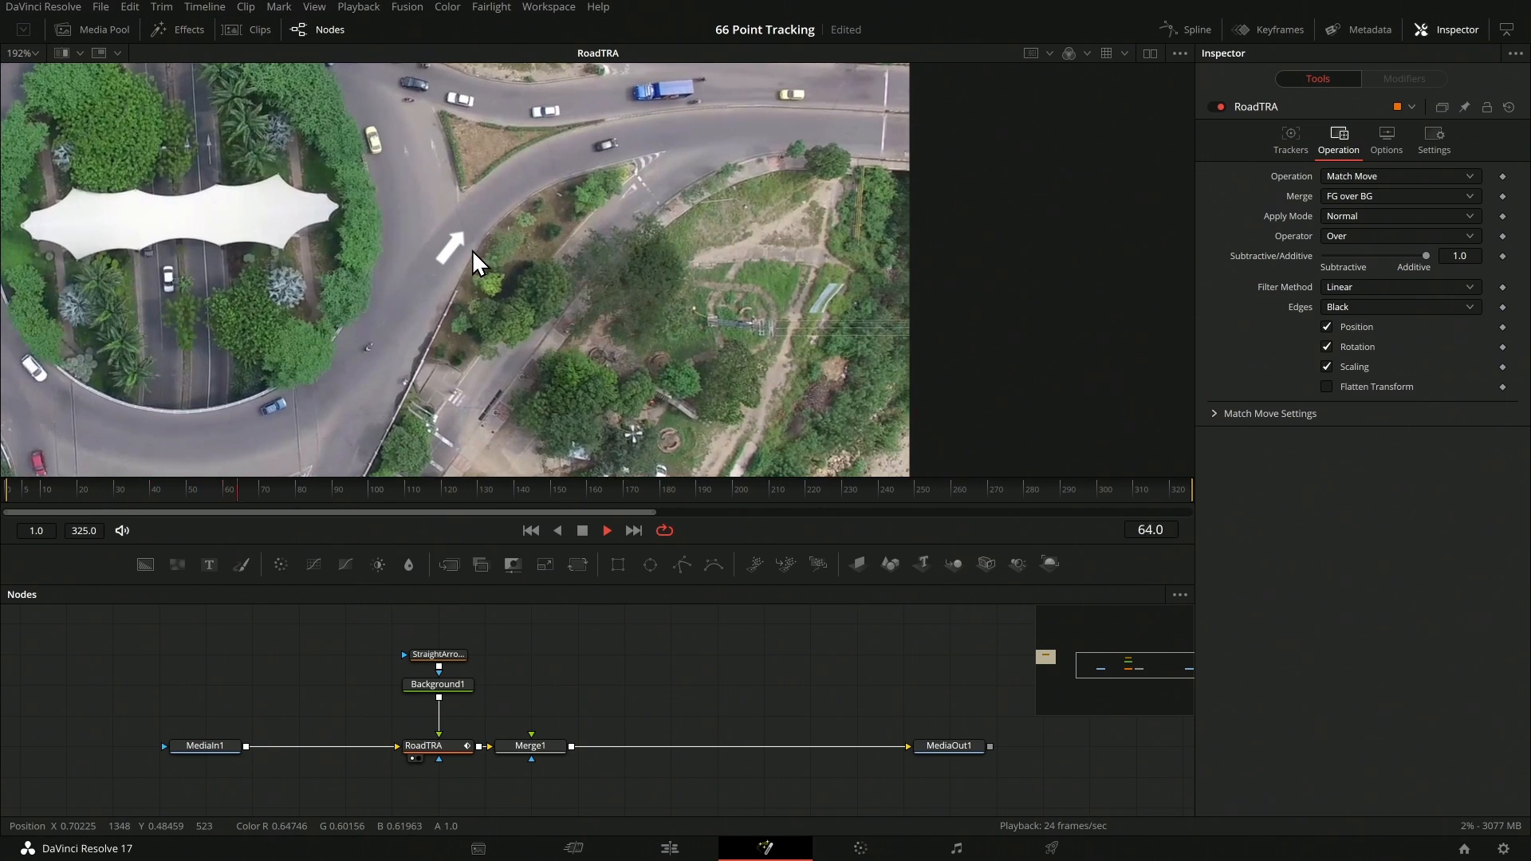
pyautogui.press('space')
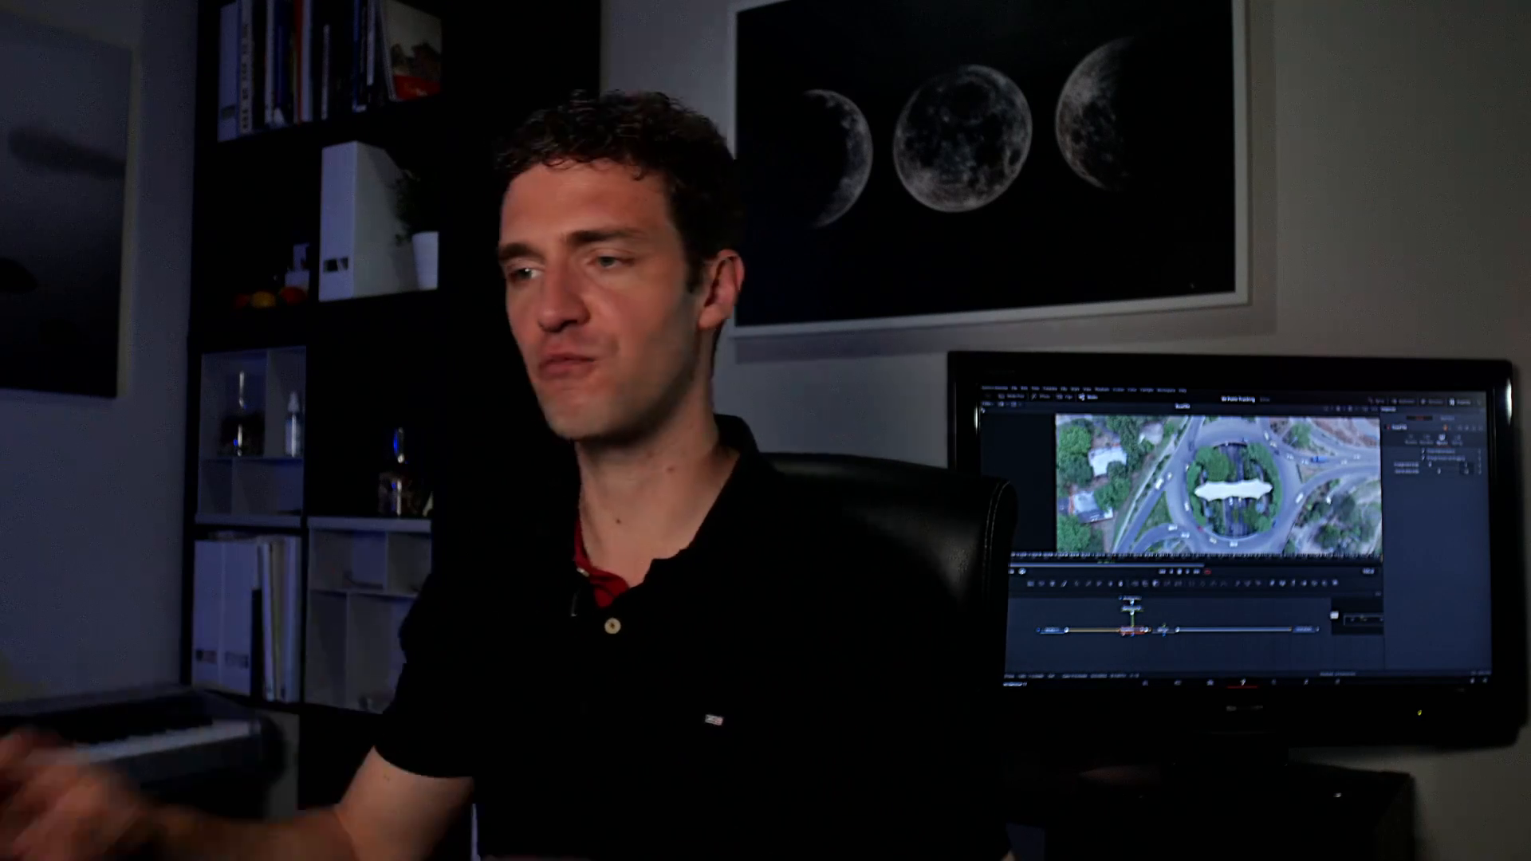
# - Search the tool list for "mask" and add a Mask Paint node to the composition
pyautogui.scroll(5, 1329, 499)
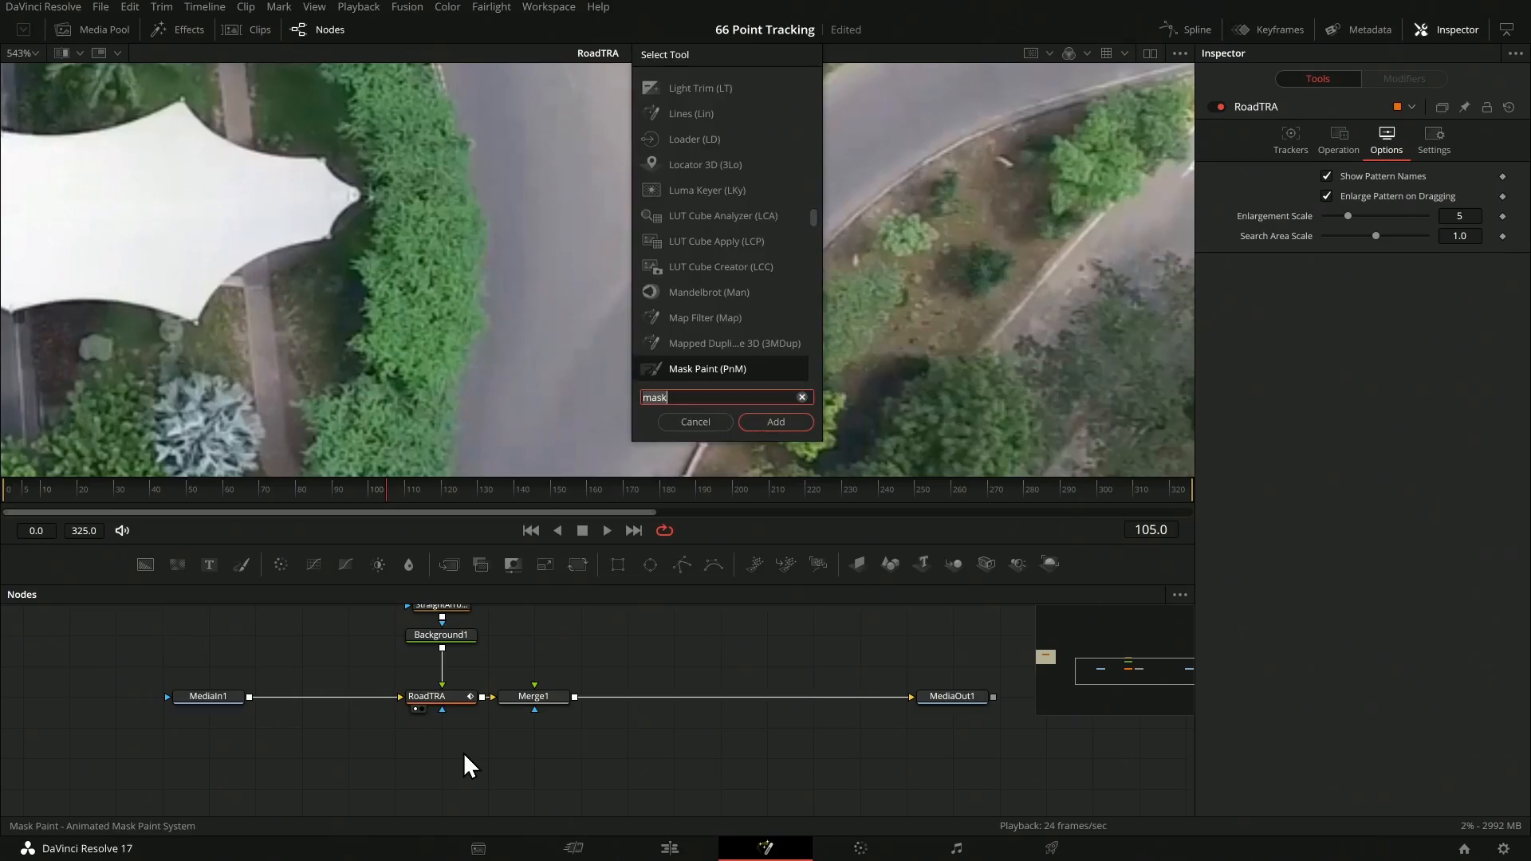
pyautogui.write('ks')
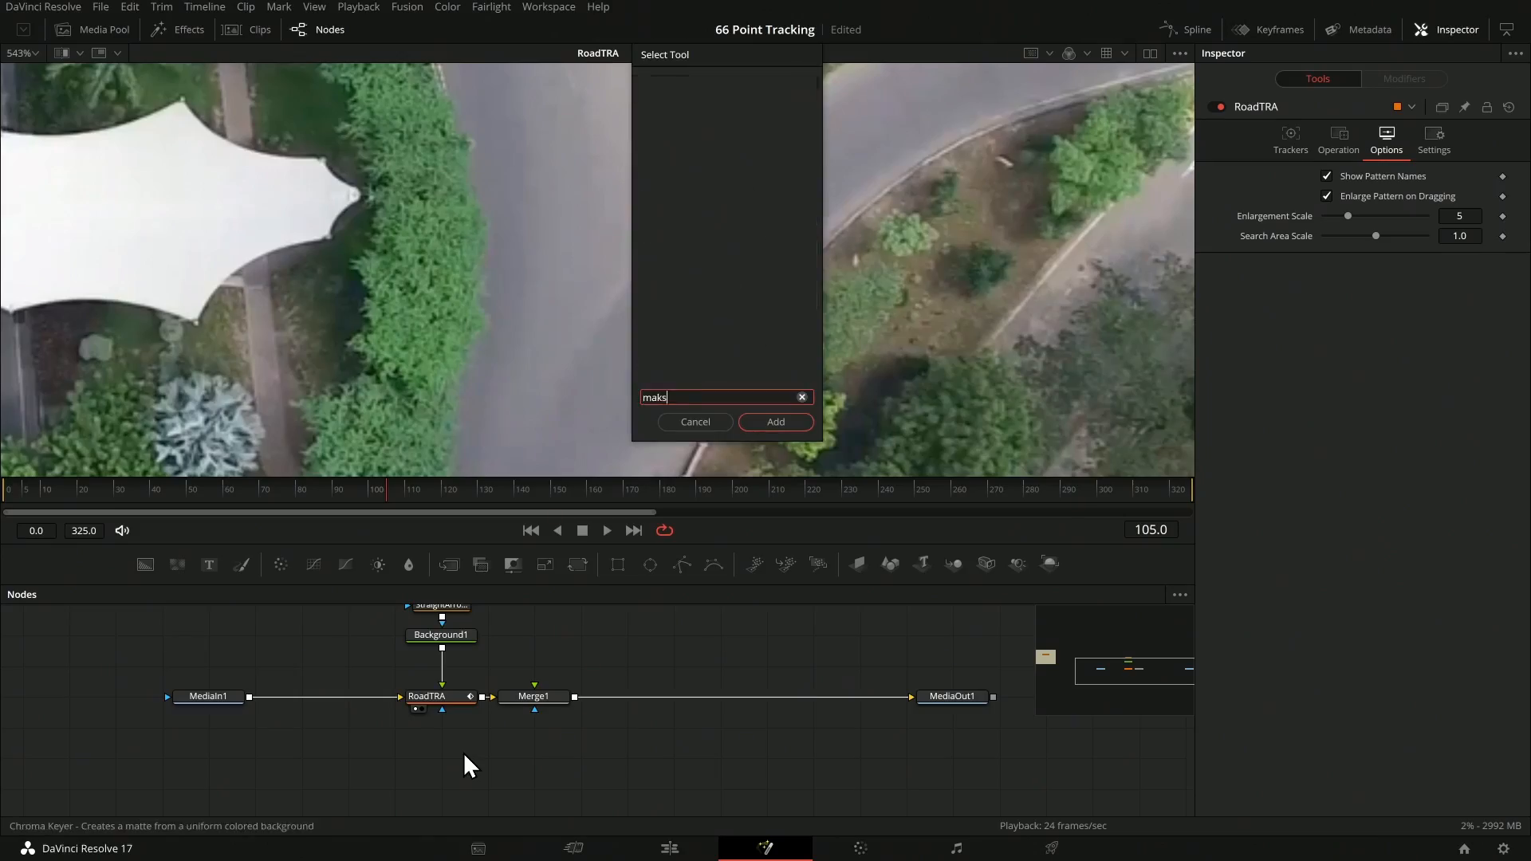
pyautogui.press('BackSpace')
pyautogui.press('BackSpace')
pyautogui.write('sk')
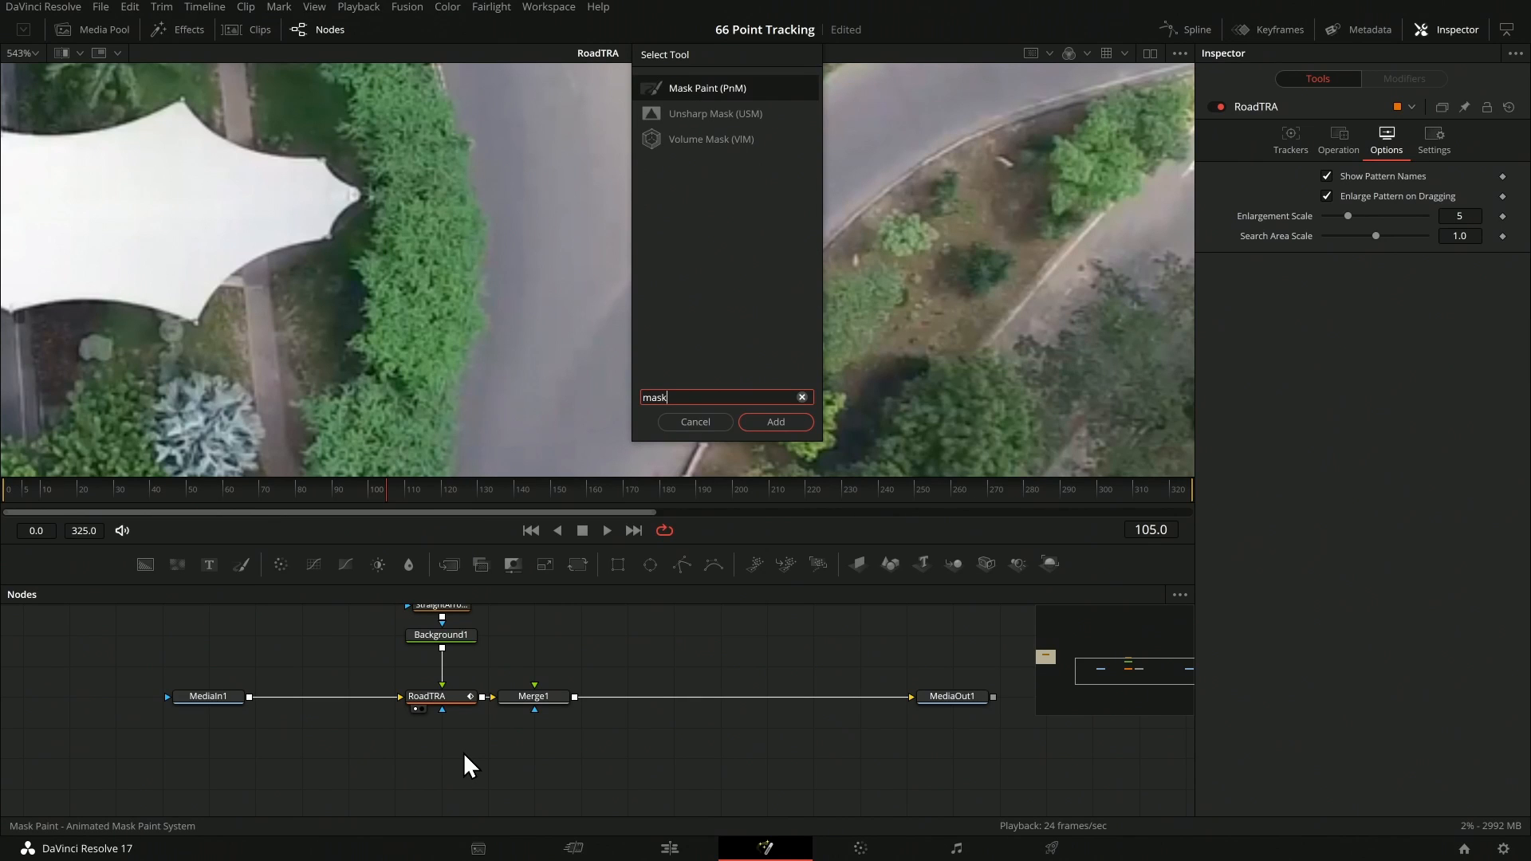
pyautogui.press('Return')
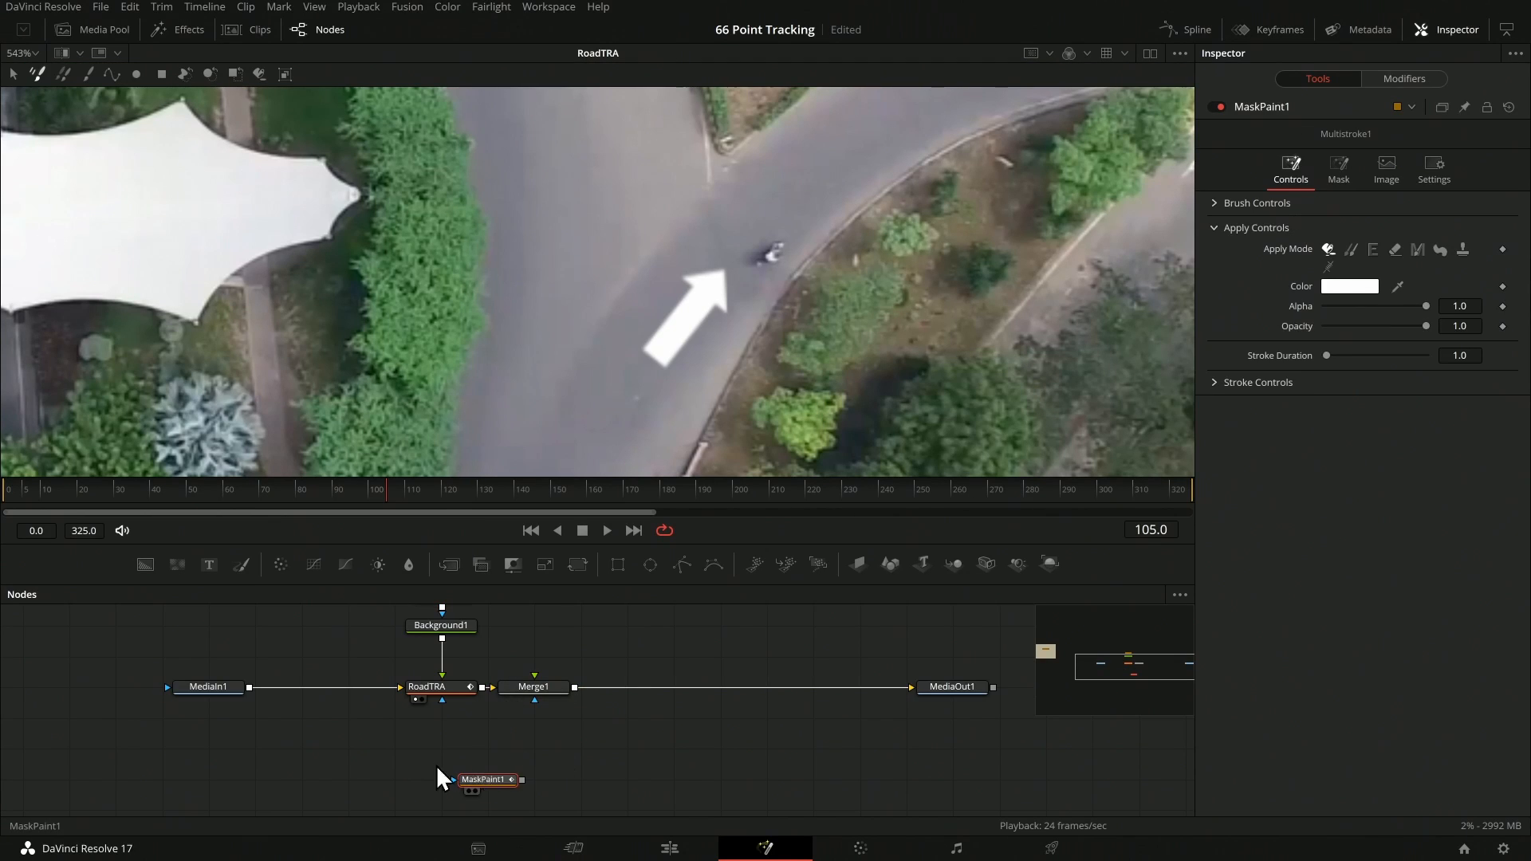
# - Connect MaskPaint1 to the RoadTRA node's mask input, and show MaskPaint1 in the first viewer and RoadTRA in the second
pyautogui.moveTo(481, 777); pyautogui.dragTo(389, 746)
pyautogui.click(1150, 52)
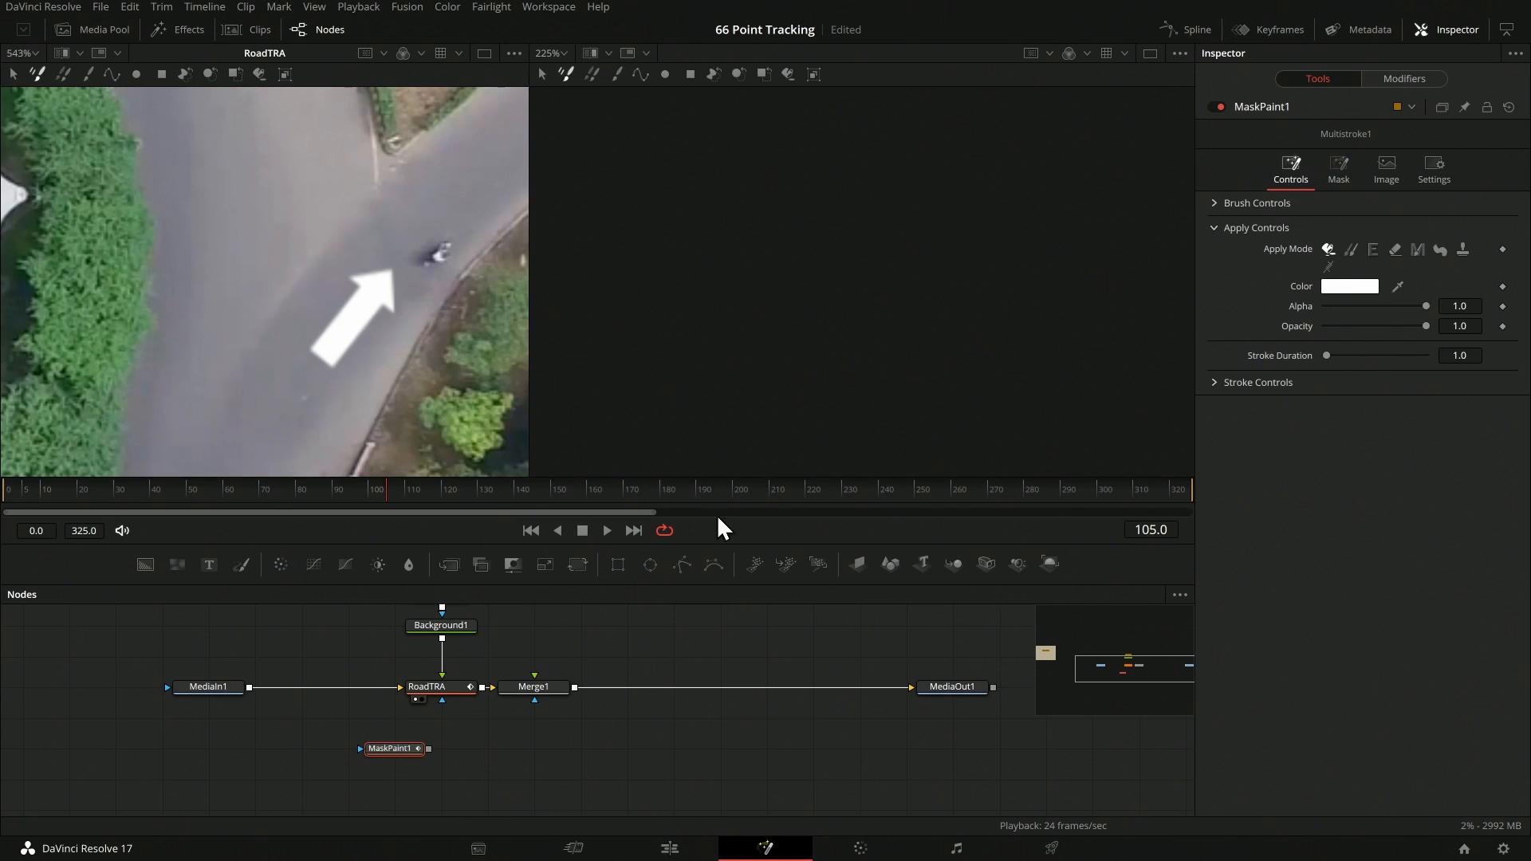
pyautogui.press('1')
pyautogui.moveTo(428, 748); pyautogui.dragTo(449, 692)
pyautogui.click(456, 688)
pyautogui.press('2')
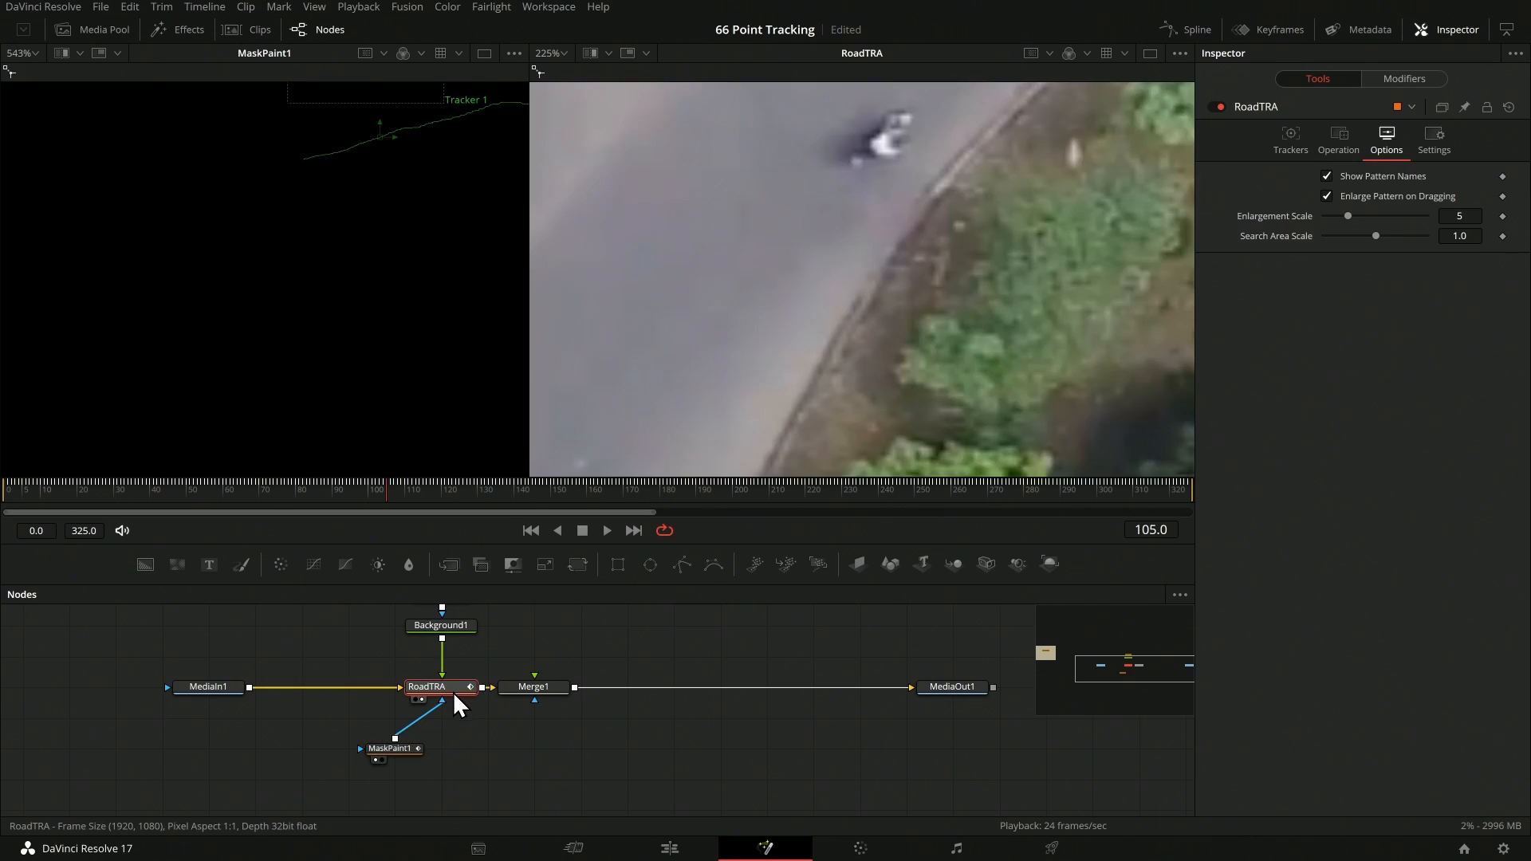
# - Paint a curved test stroke and a dab in MaskPaint1 and undo both
pyautogui.moveTo(970, 165); pyautogui.dragTo(976, 240)
pyautogui.scroll(-3, 401, 204)
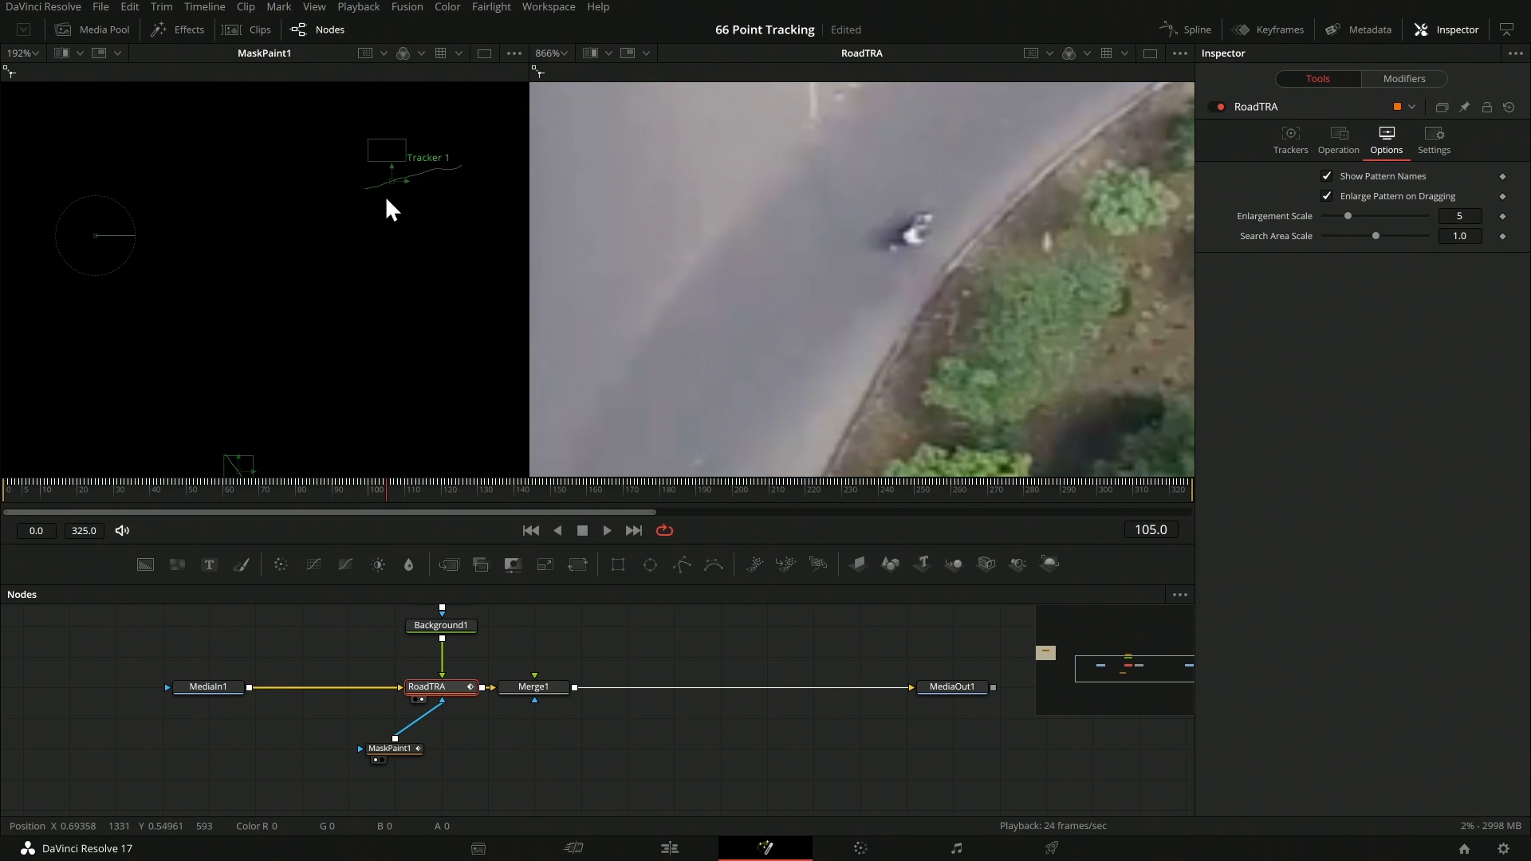
pyautogui.scroll(-4, 398, 198)
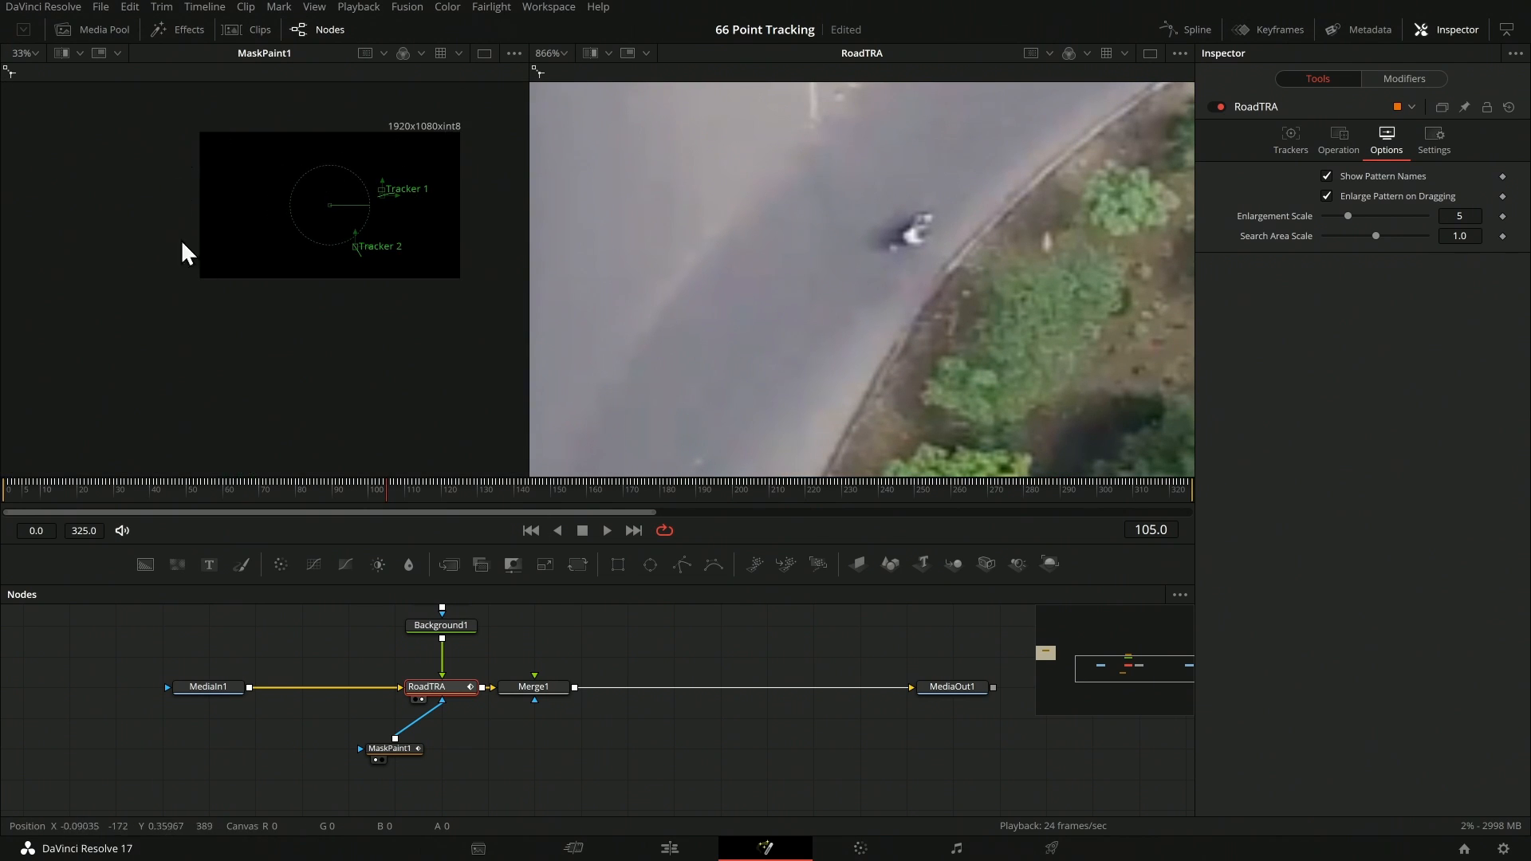
pyautogui.scroll(3, 378, 201)
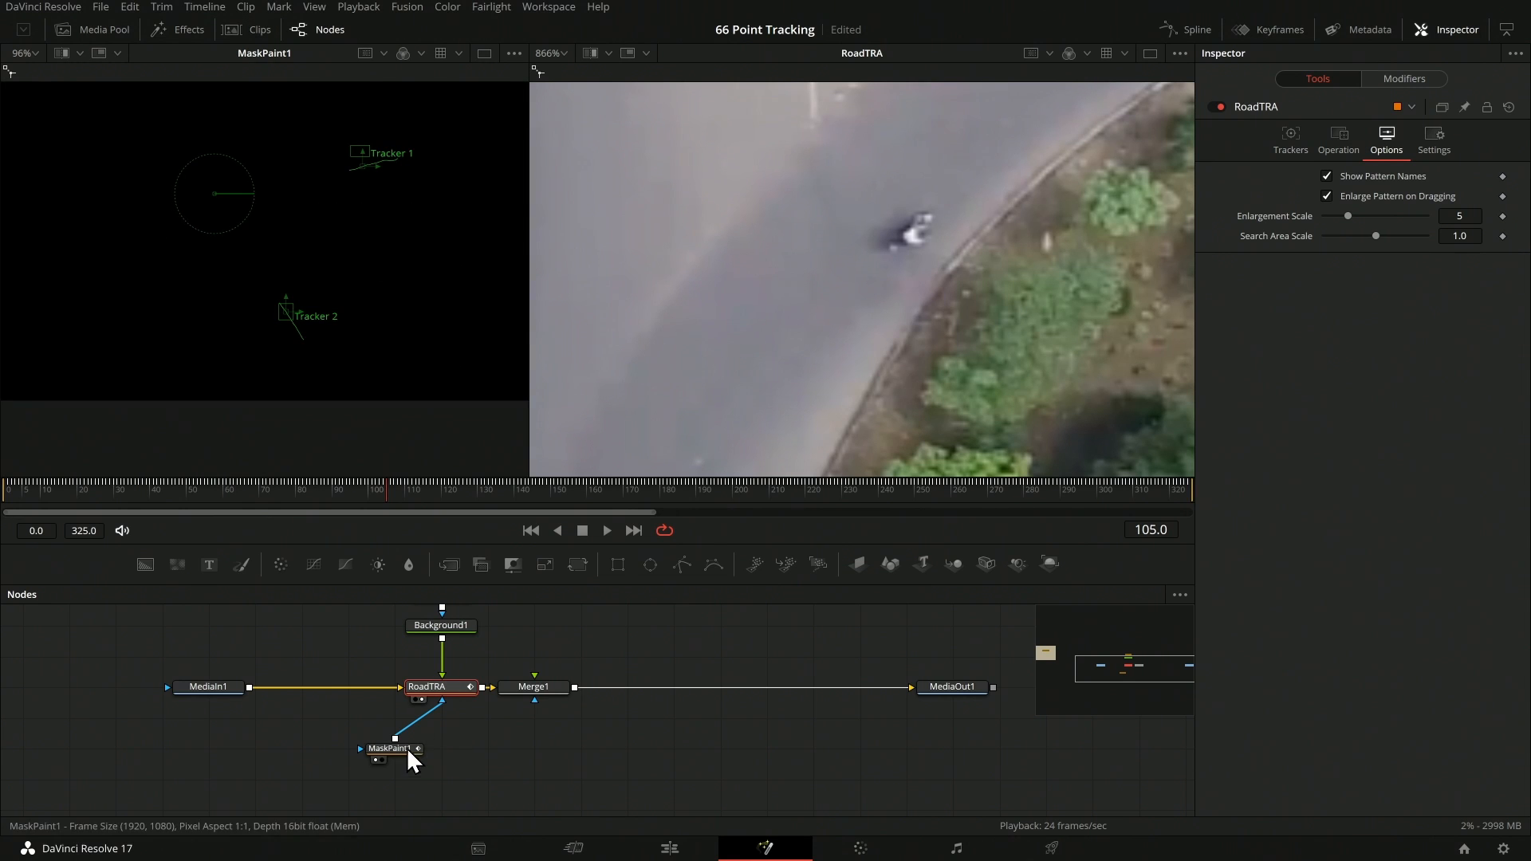
pyautogui.click(384, 748)
pyautogui.moveTo(207, 278); pyautogui.dragTo(461, 192)
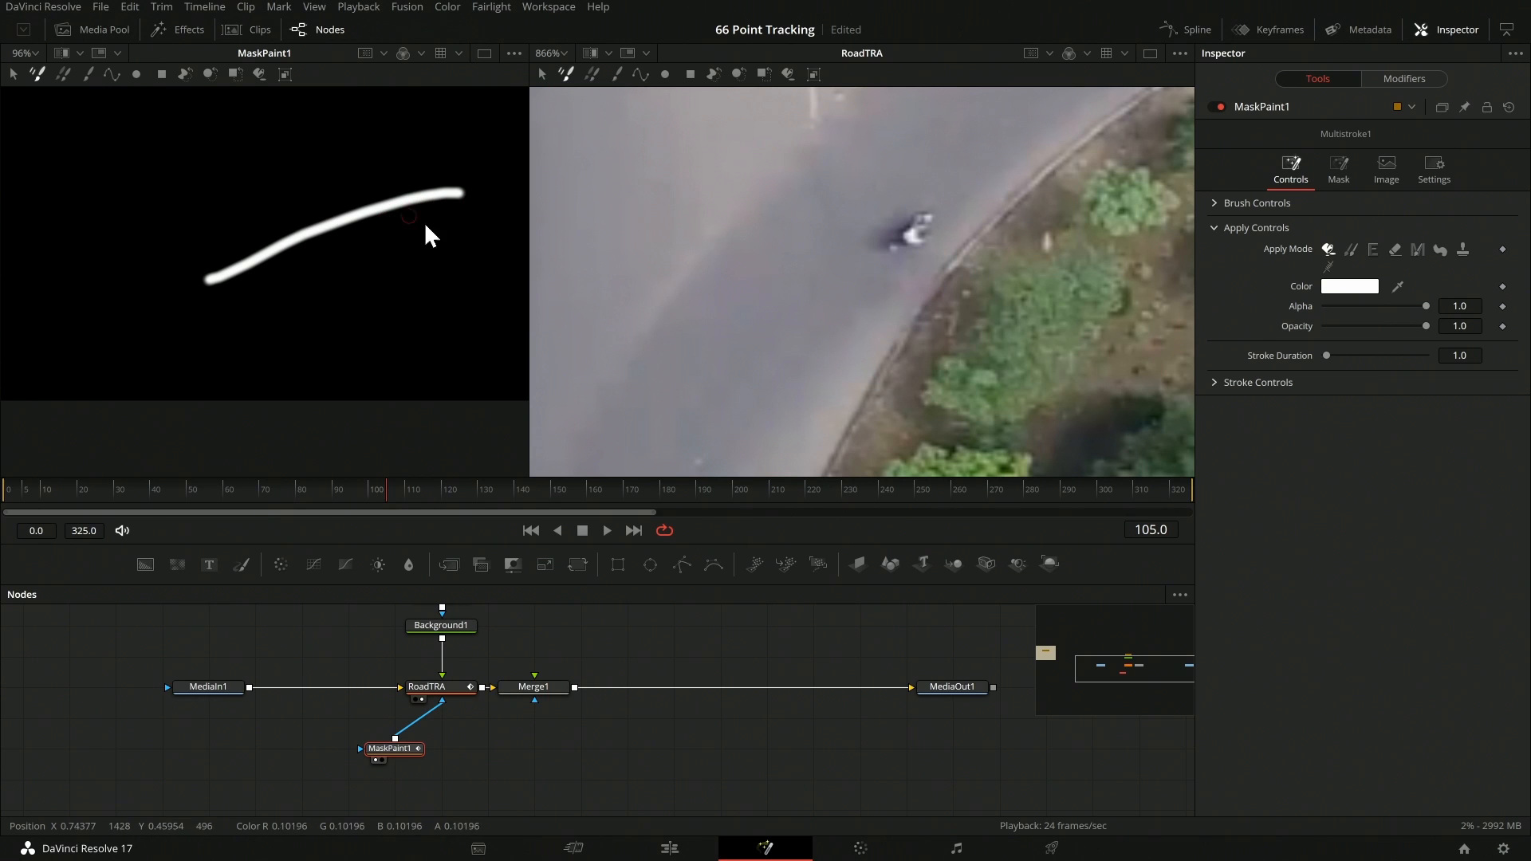
pyautogui.click(918, 233)
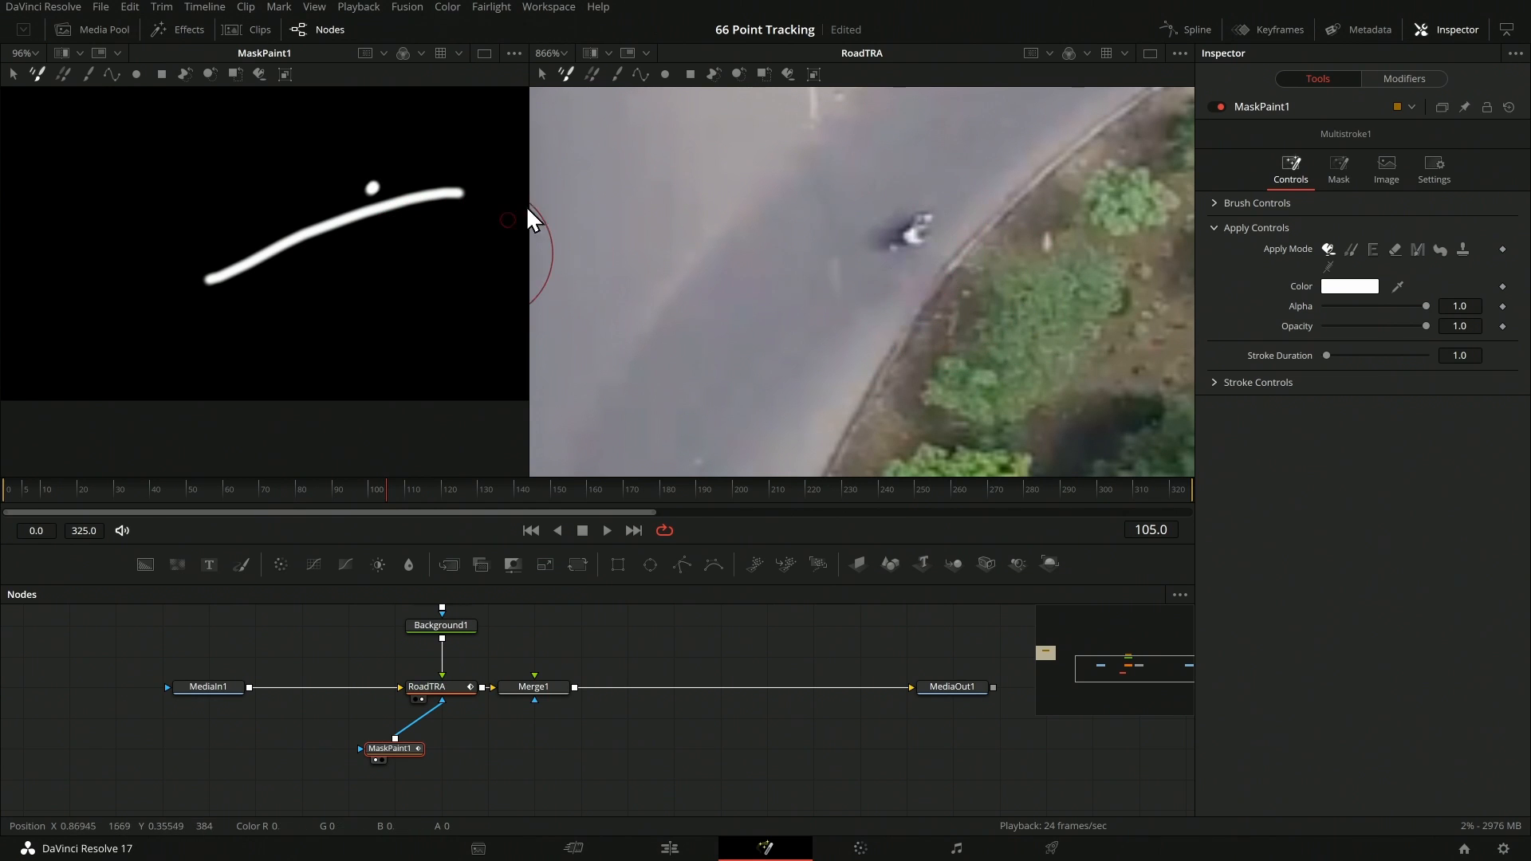
pyautogui.hotkey('ctrl', 'z')
pyautogui.hotkey('ctrl', 'z')
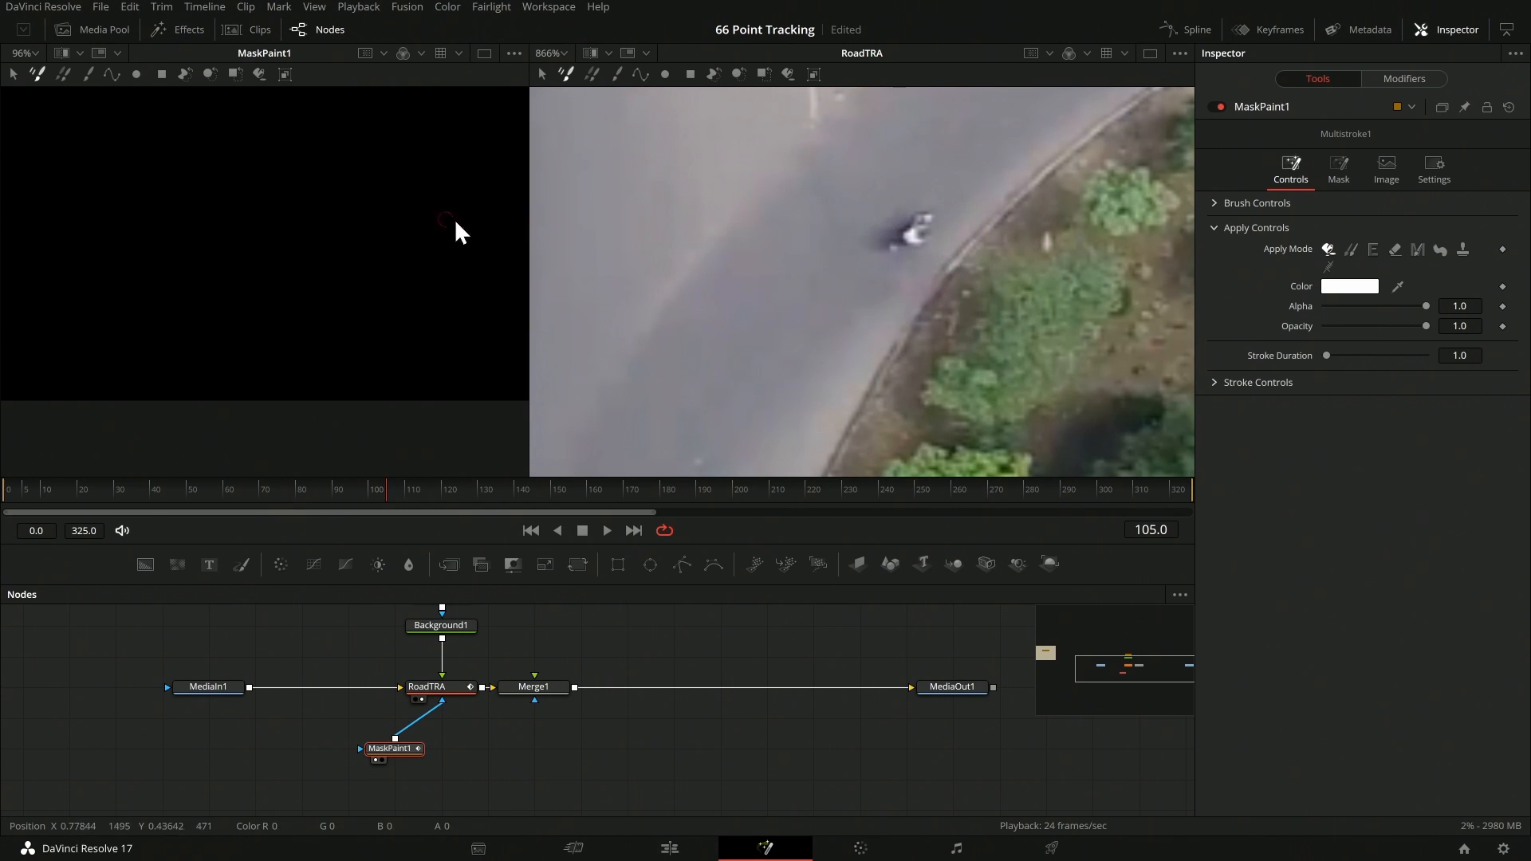
# - Invert the MaskPaint1 mask
pyautogui.click(1340, 170)
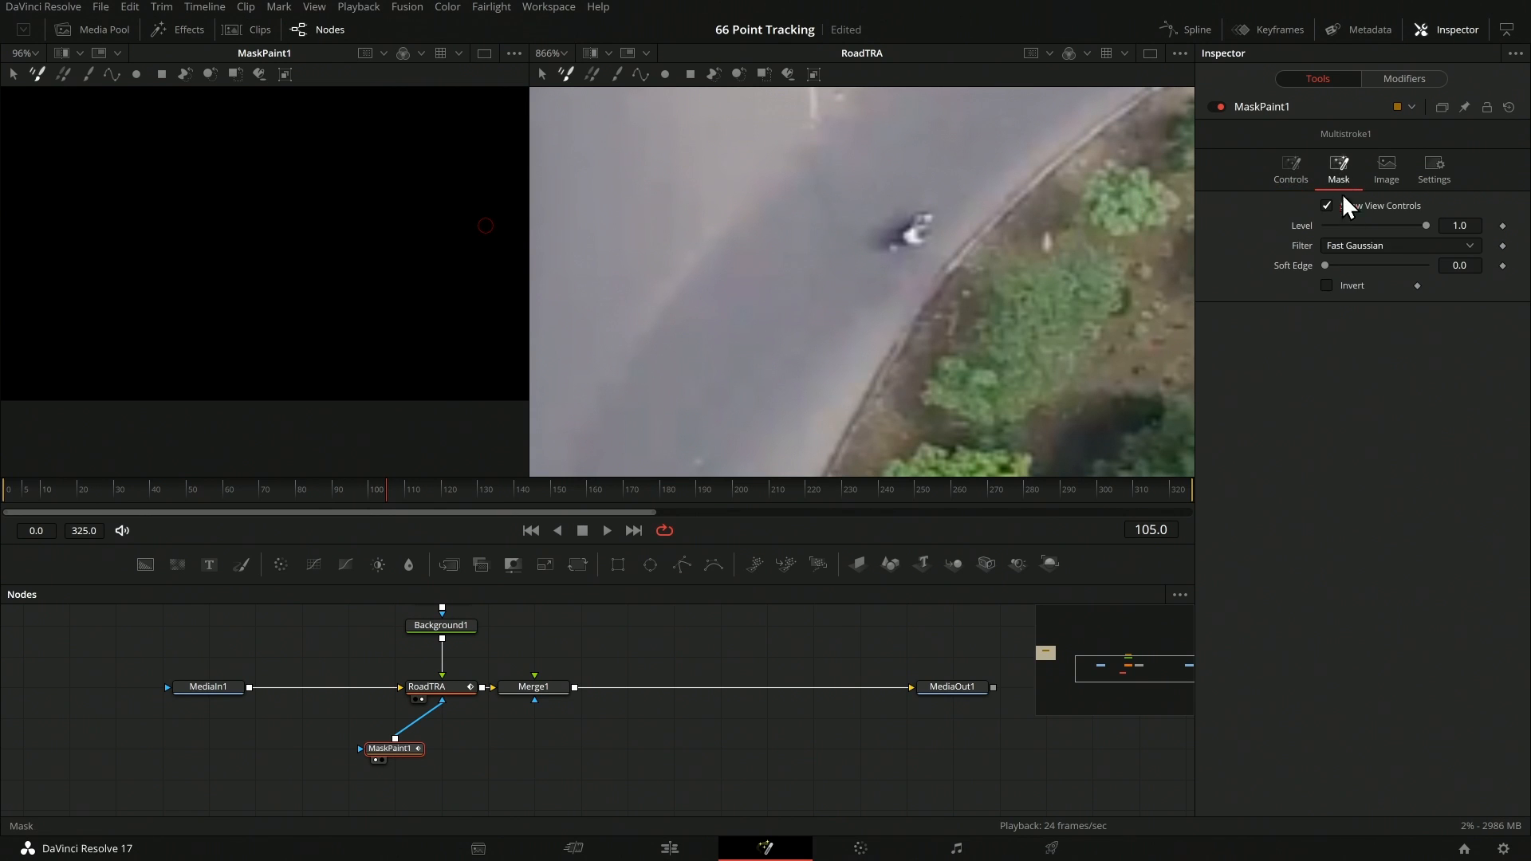
pyautogui.click(1327, 286)
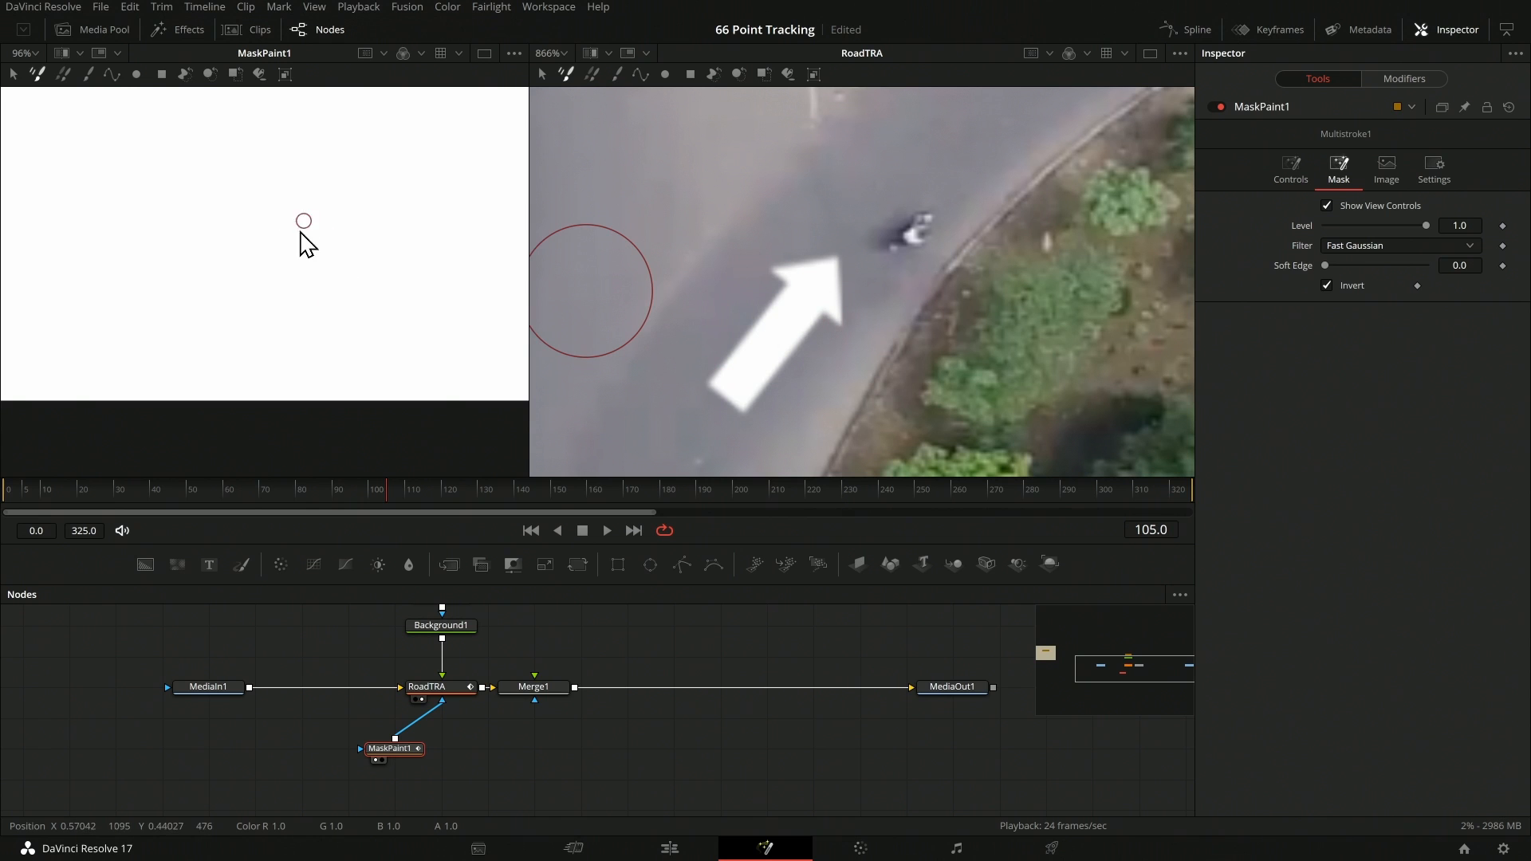
# - Try painting out parts of the arrow in the inverted mask, and undo both strokes
pyautogui.moveTo(378, 233); pyautogui.dragTo(342, 268)
pyautogui.click(809, 295)
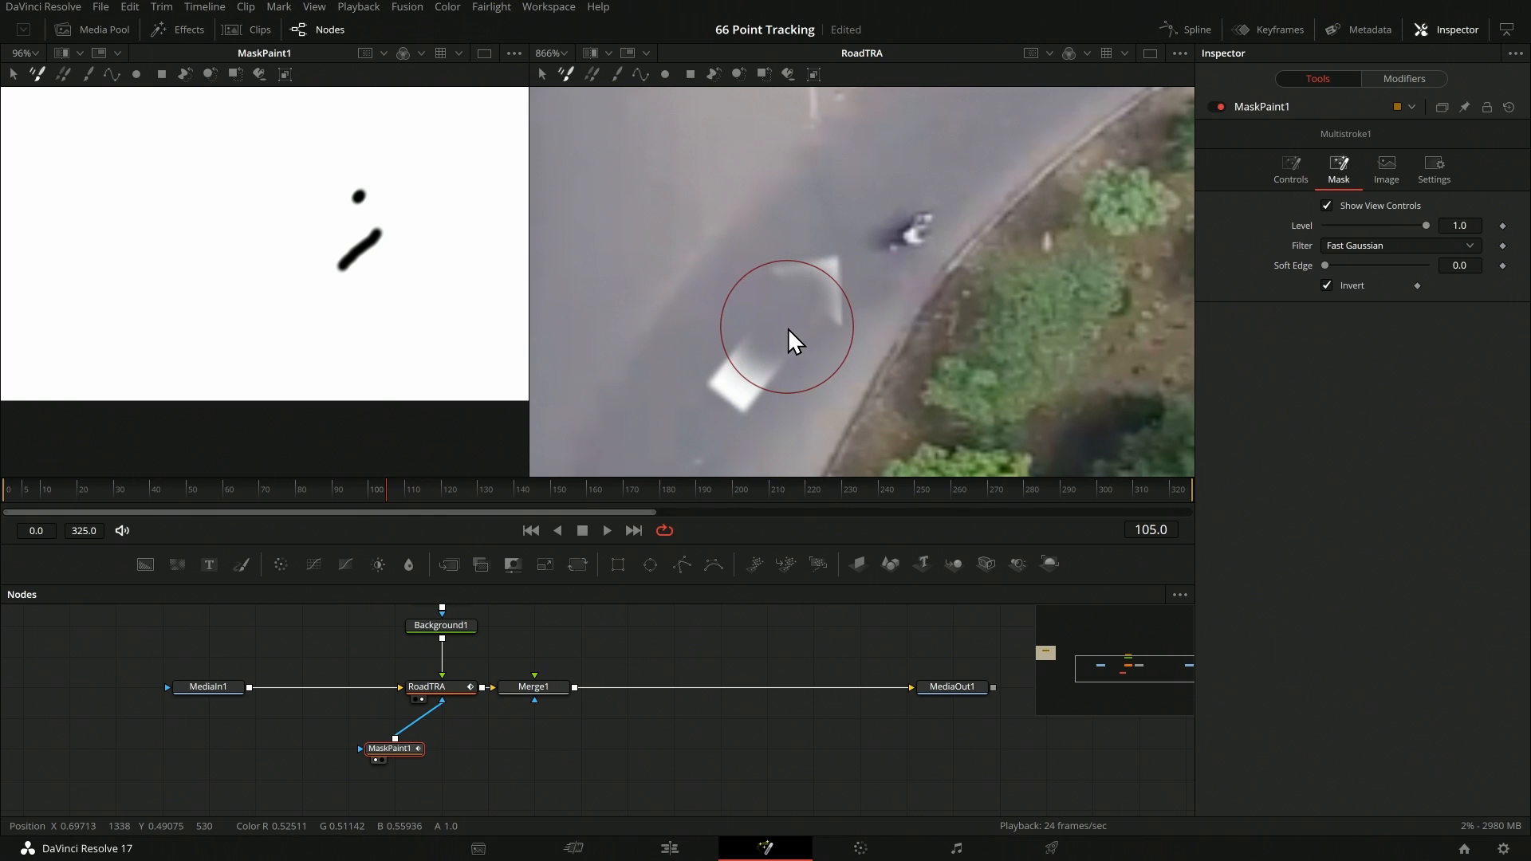
pyautogui.hotkey('ctrl', 'z')
pyautogui.hotkey('ctrl', 'z')
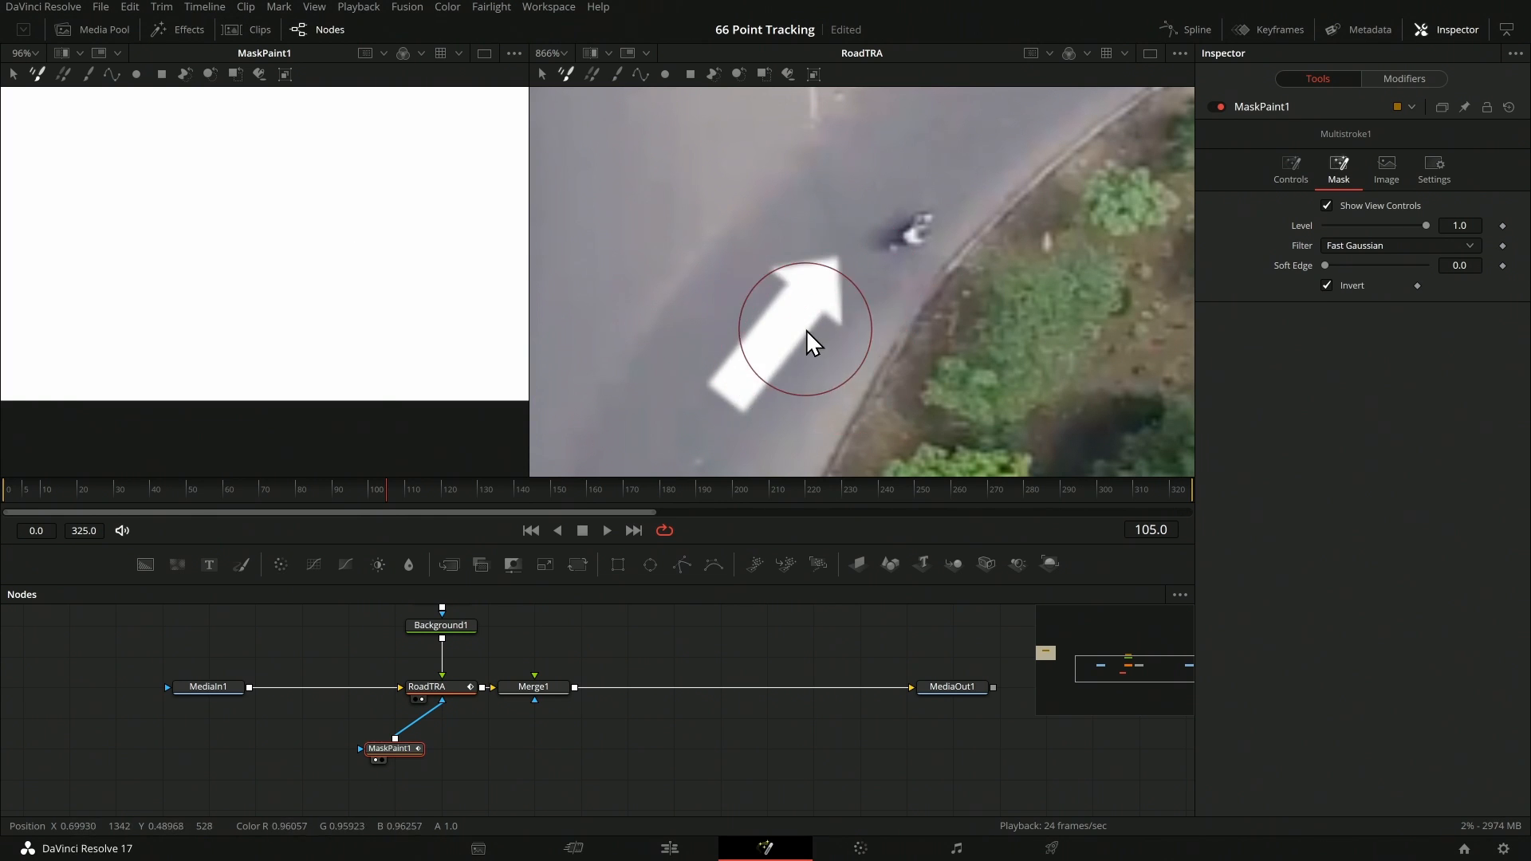
# - Go to frame 101, where the motorcycle meets the arrow, and set the MaskPaint1 brush size to 0.0049
pyautogui.press('Left')
pyautogui.press('Left')
pyautogui.press('Left')
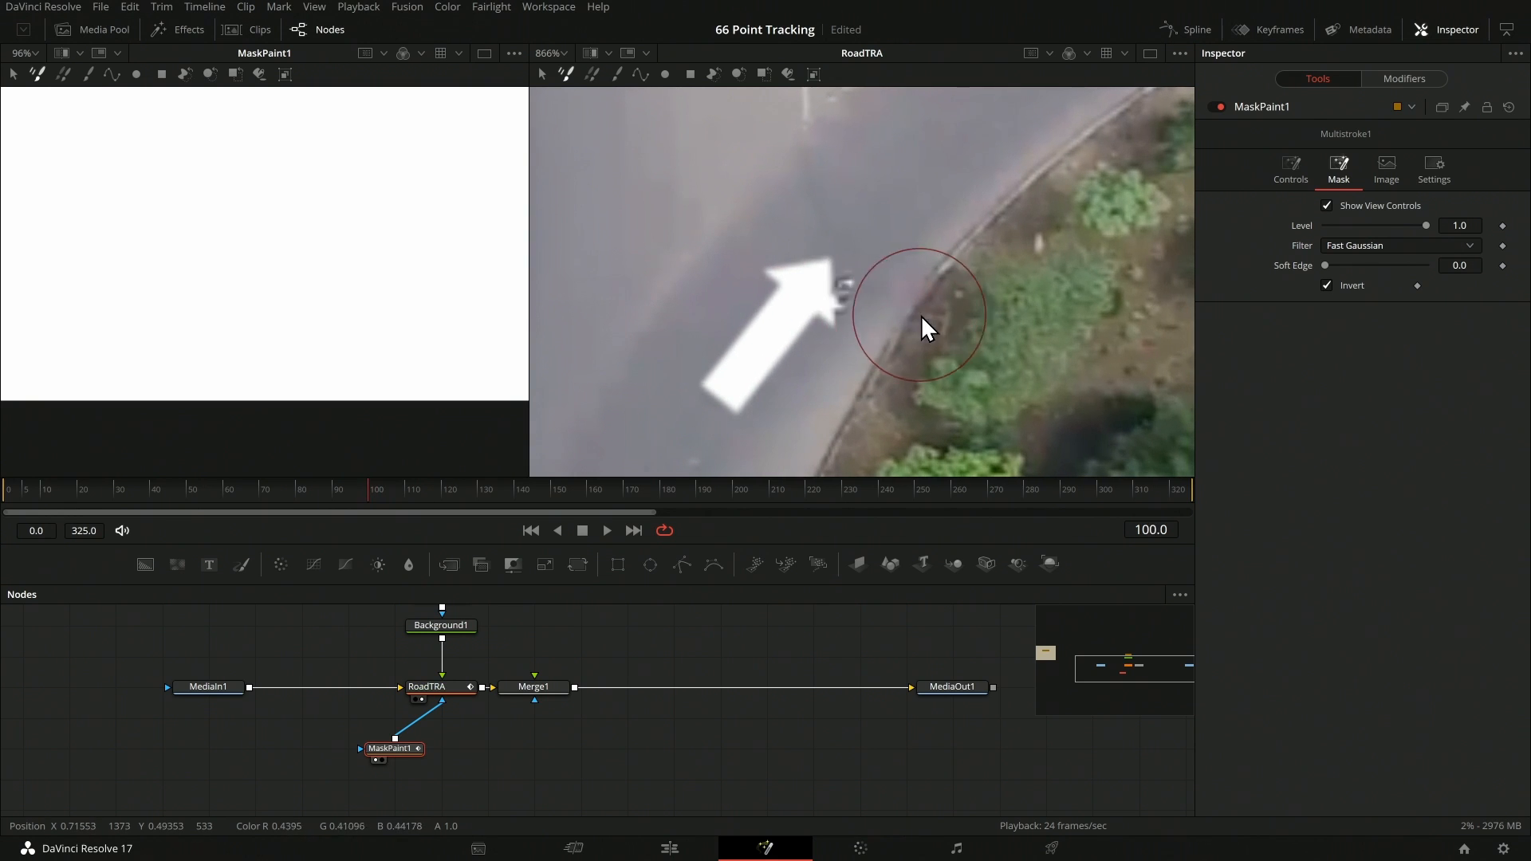
pyautogui.press('Left')
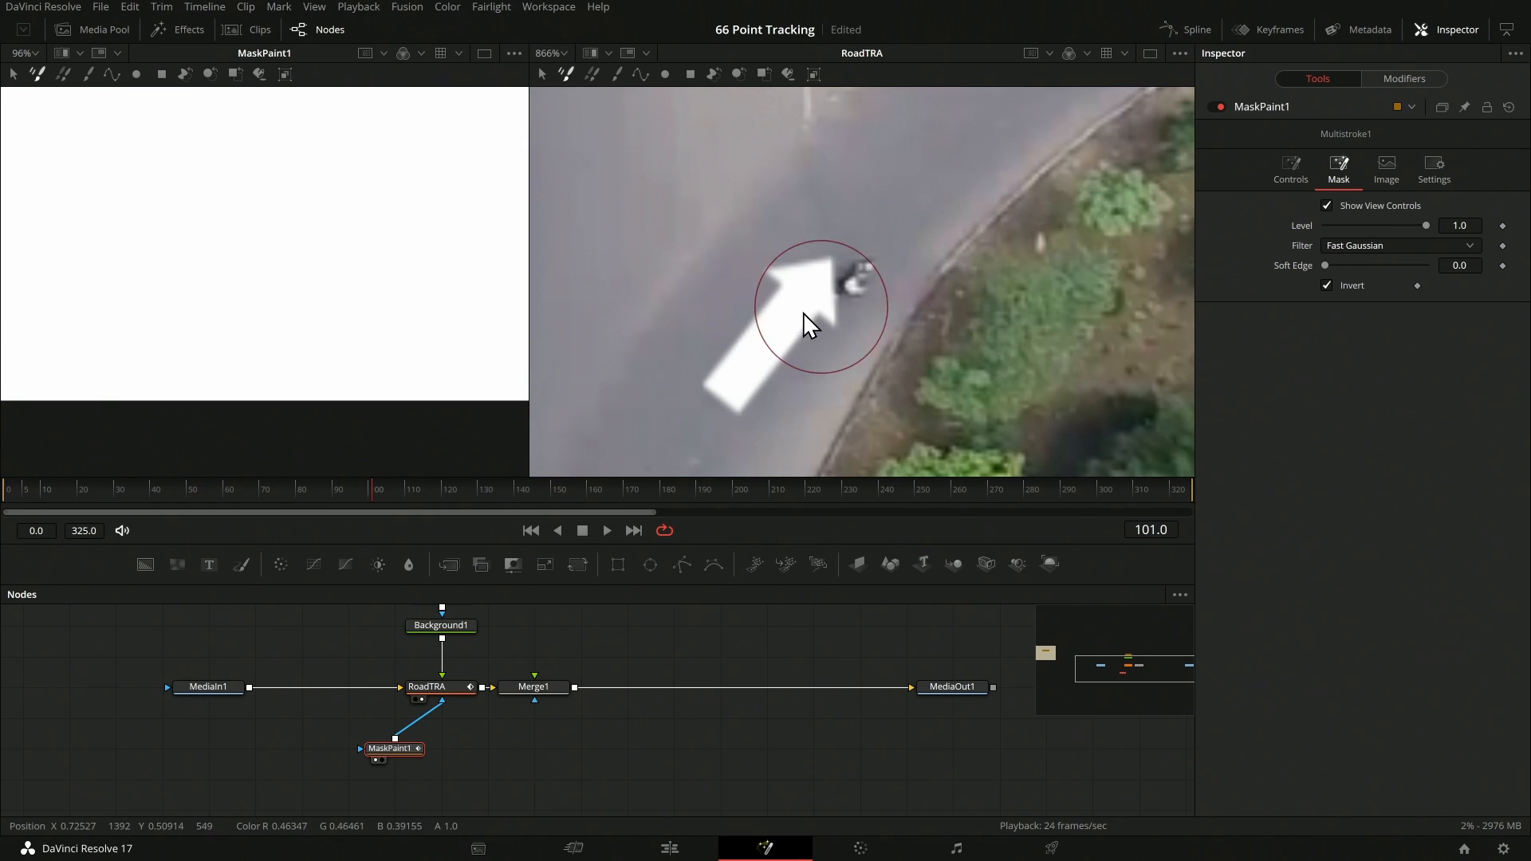
pyautogui.click(1288, 177)
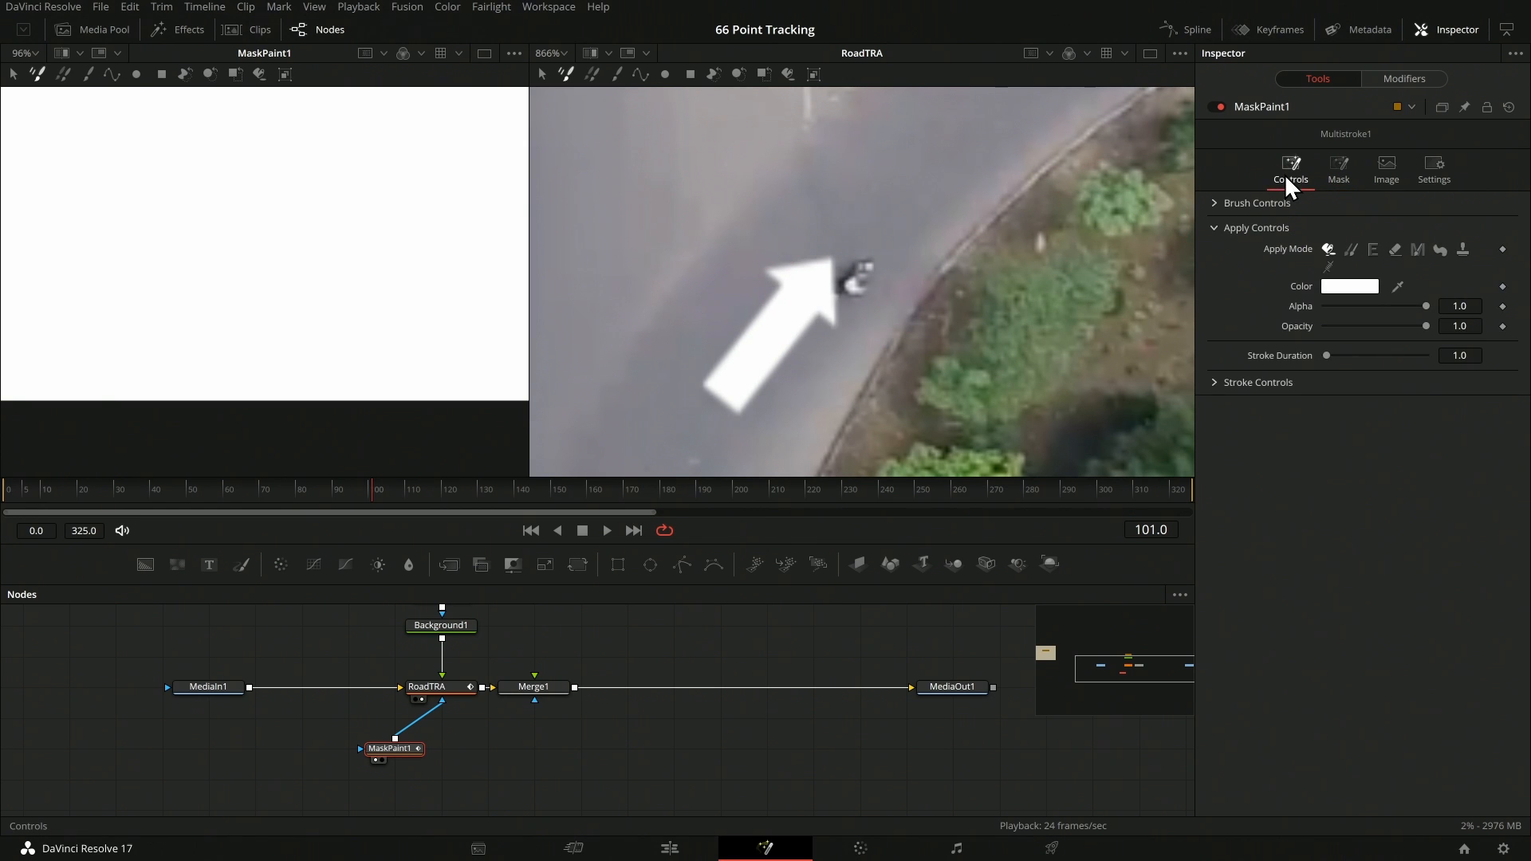
pyautogui.click(1212, 203)
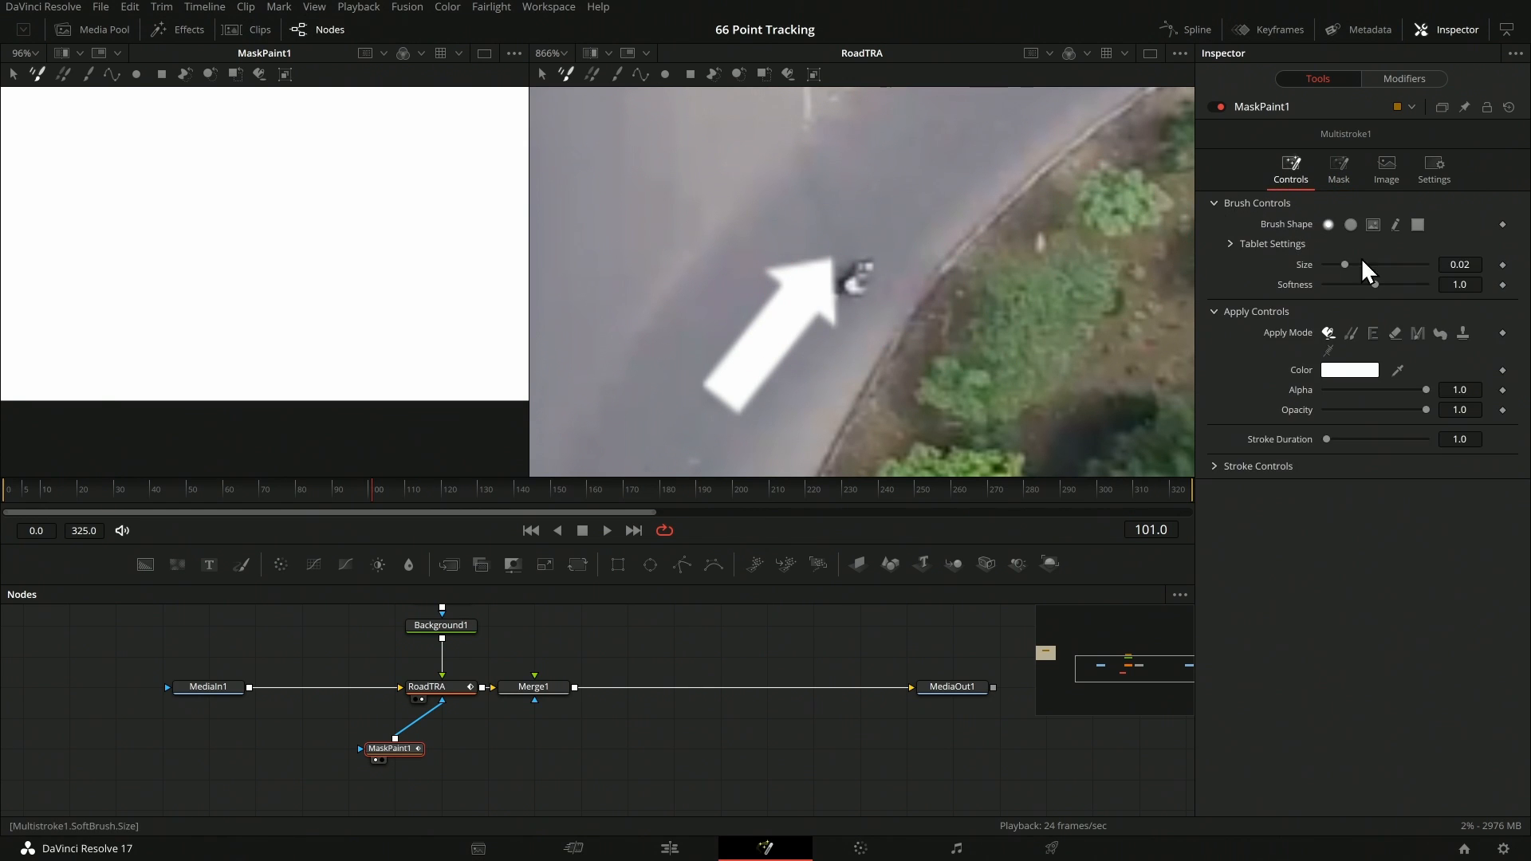
pyautogui.moveTo(1350, 264); pyautogui.dragTo(1338, 264)
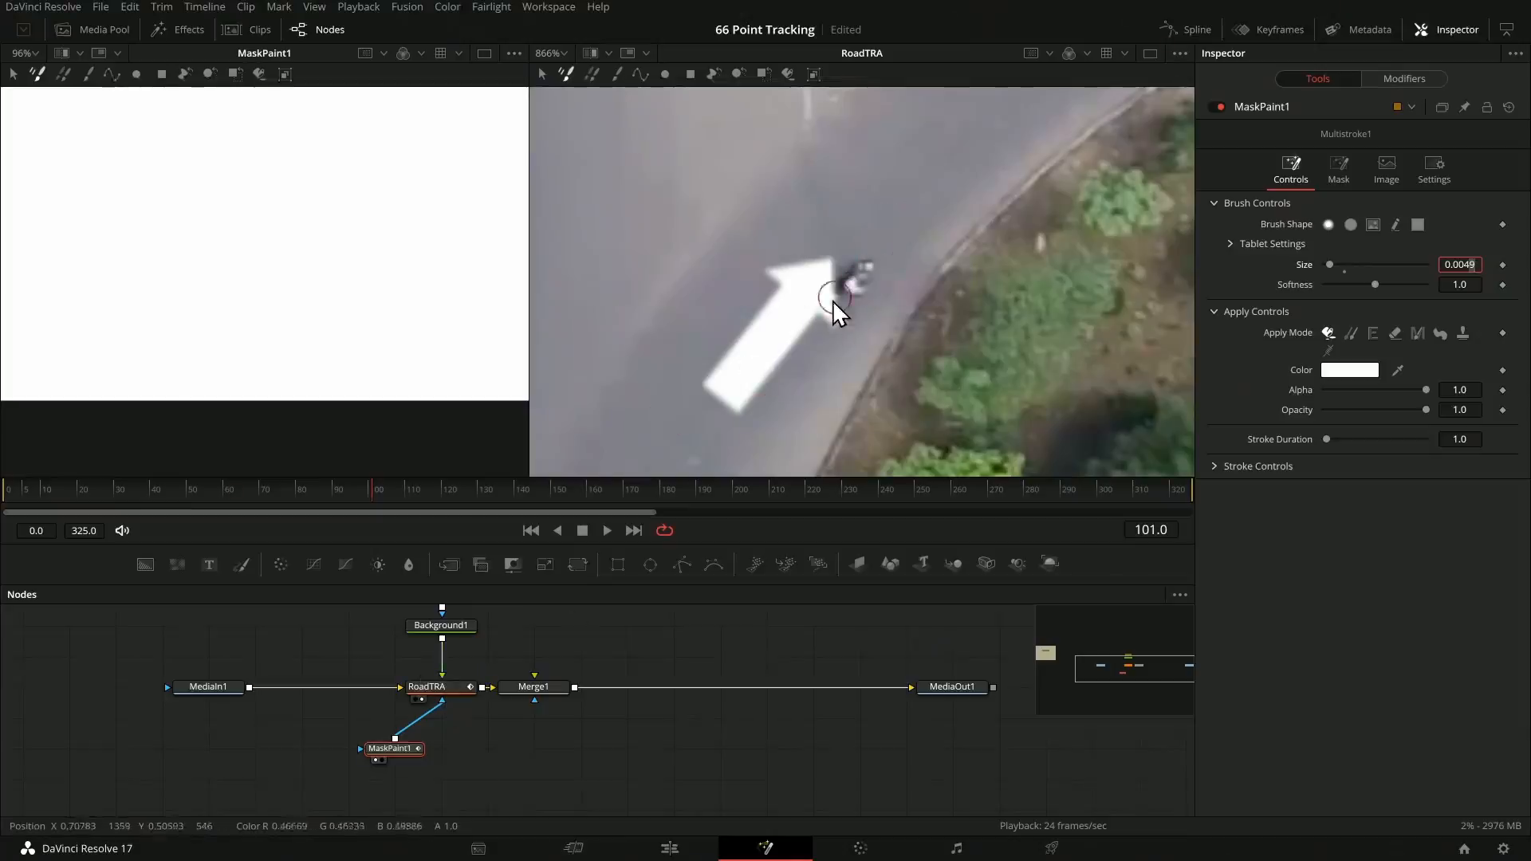
# - Try masking the arrow's edge beside the motorcycle with a short stroke, and undo it
pyautogui.moveTo(860, 299); pyautogui.dragTo(843, 304)
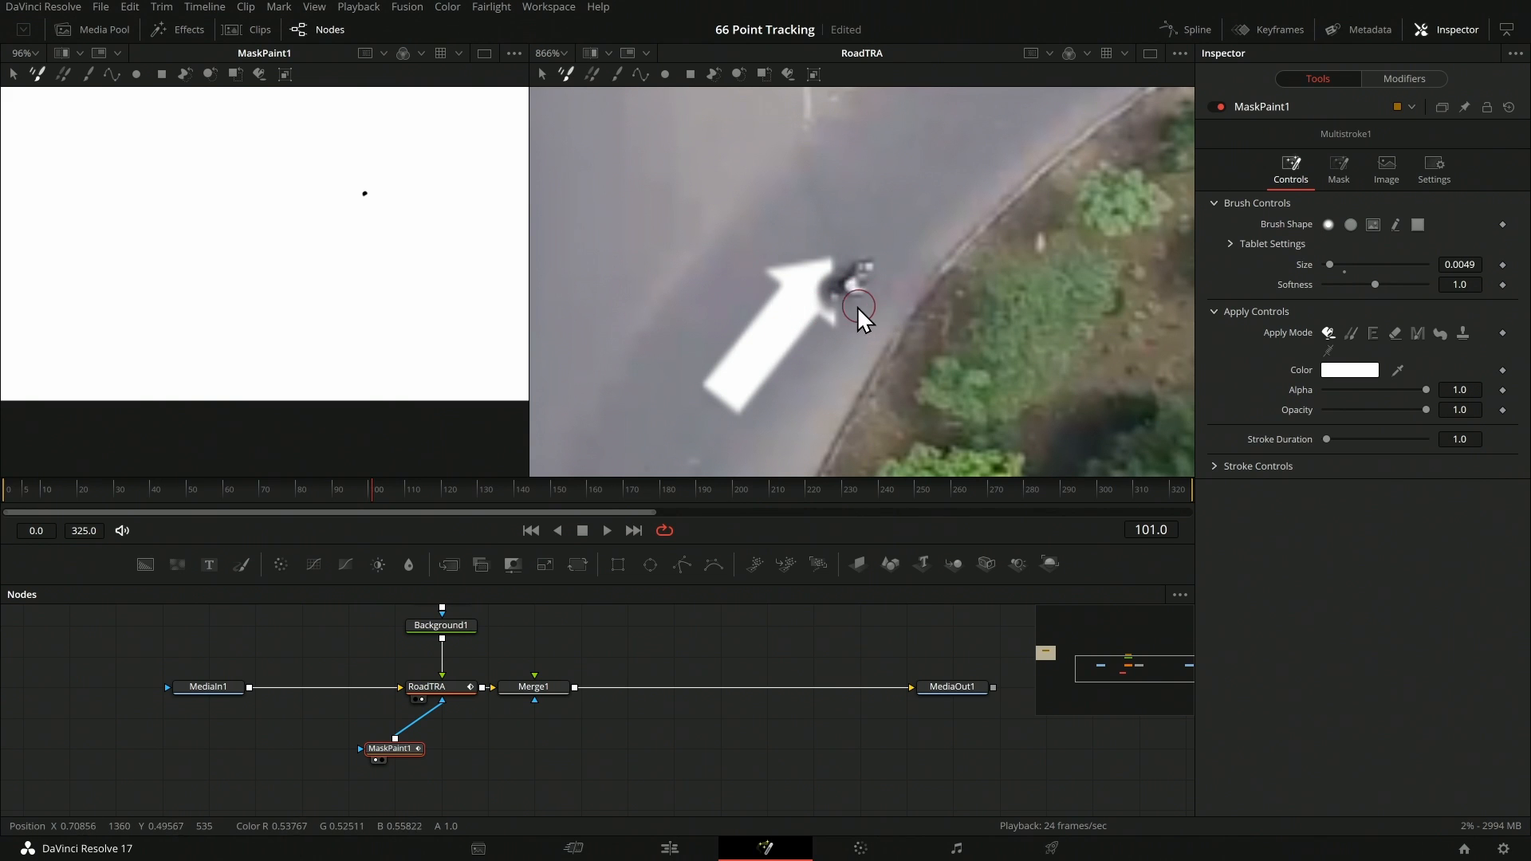
pyautogui.hotkey('ctrl', 'z')
# - Show MediaIn1 in the first viewer and frame the motorcycle in close-up
pyautogui.click(206, 687)
pyautogui.press('1')
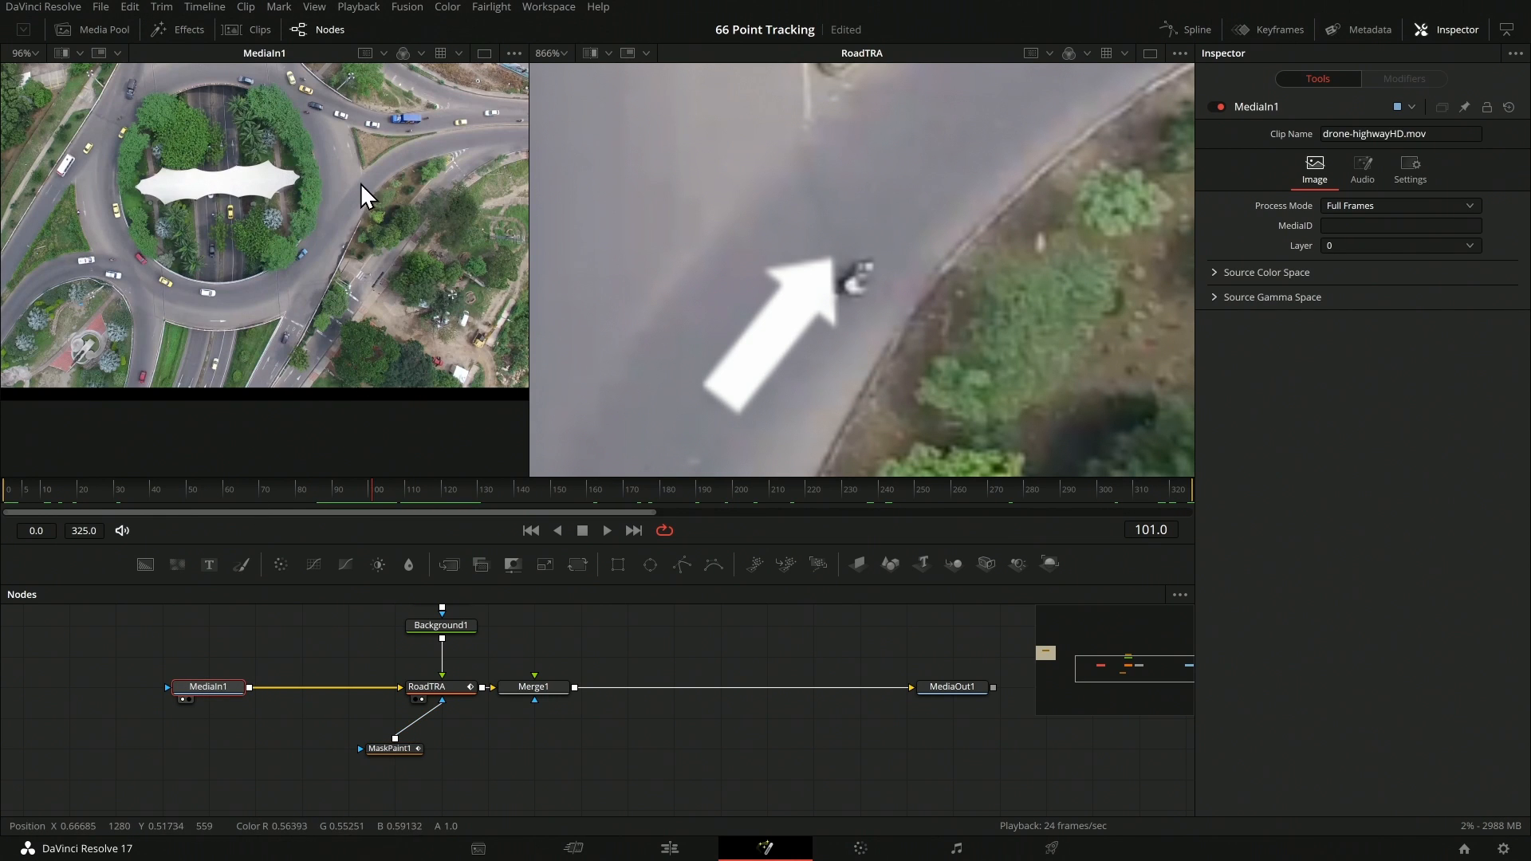
pyautogui.moveTo(390, 209); pyautogui.dragTo(326, 217)
pyautogui.scroll(10, 315, 271)
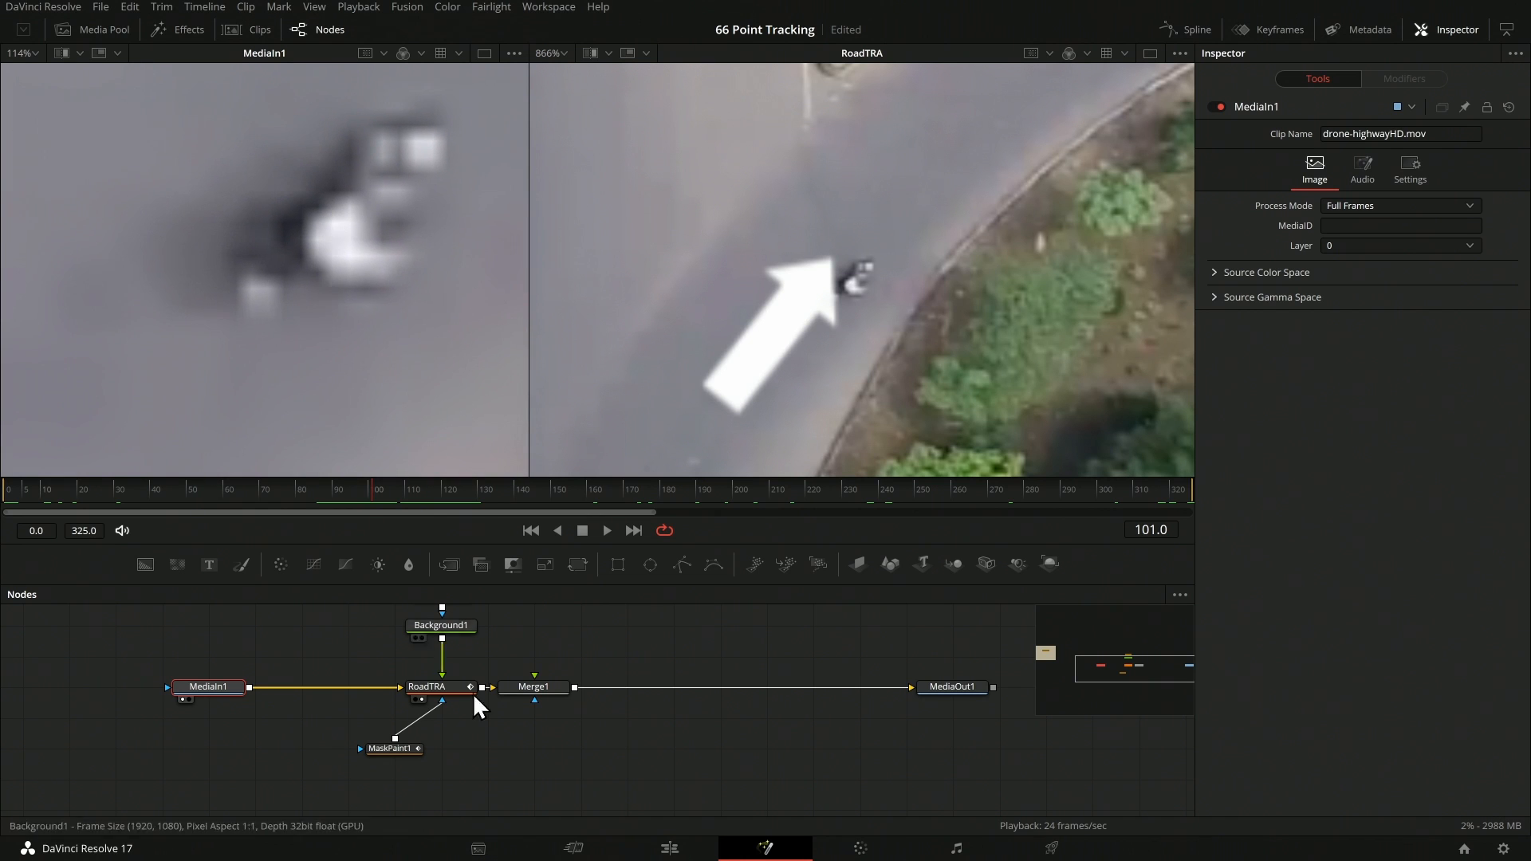
# - Reduce the MaskPaint1 brush size to 0.0032 and park the playhead on frame 101
pyautogui.click(378, 750)
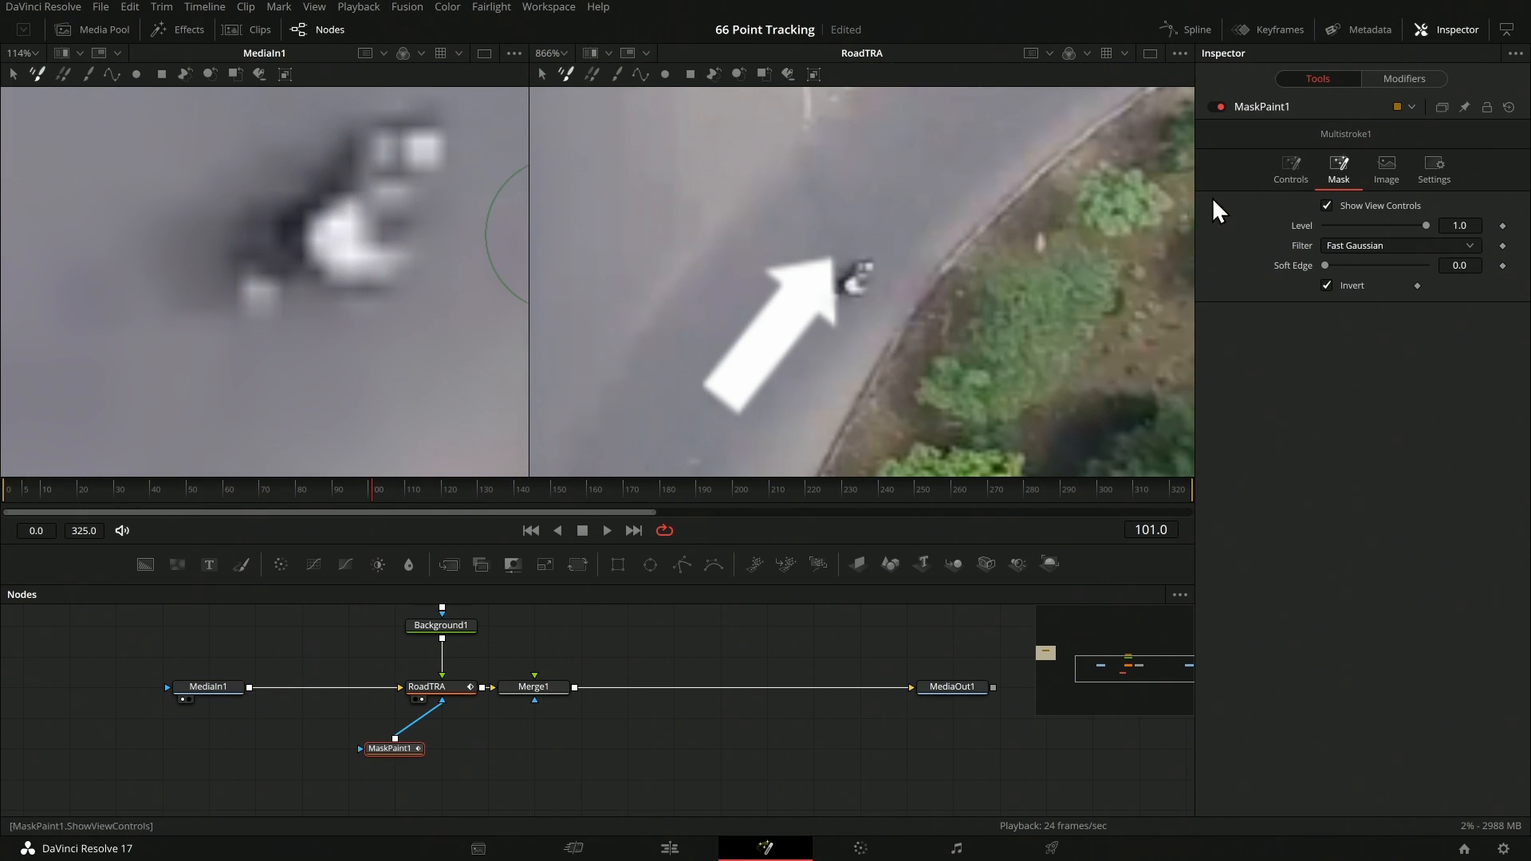
pyautogui.click(1290, 169)
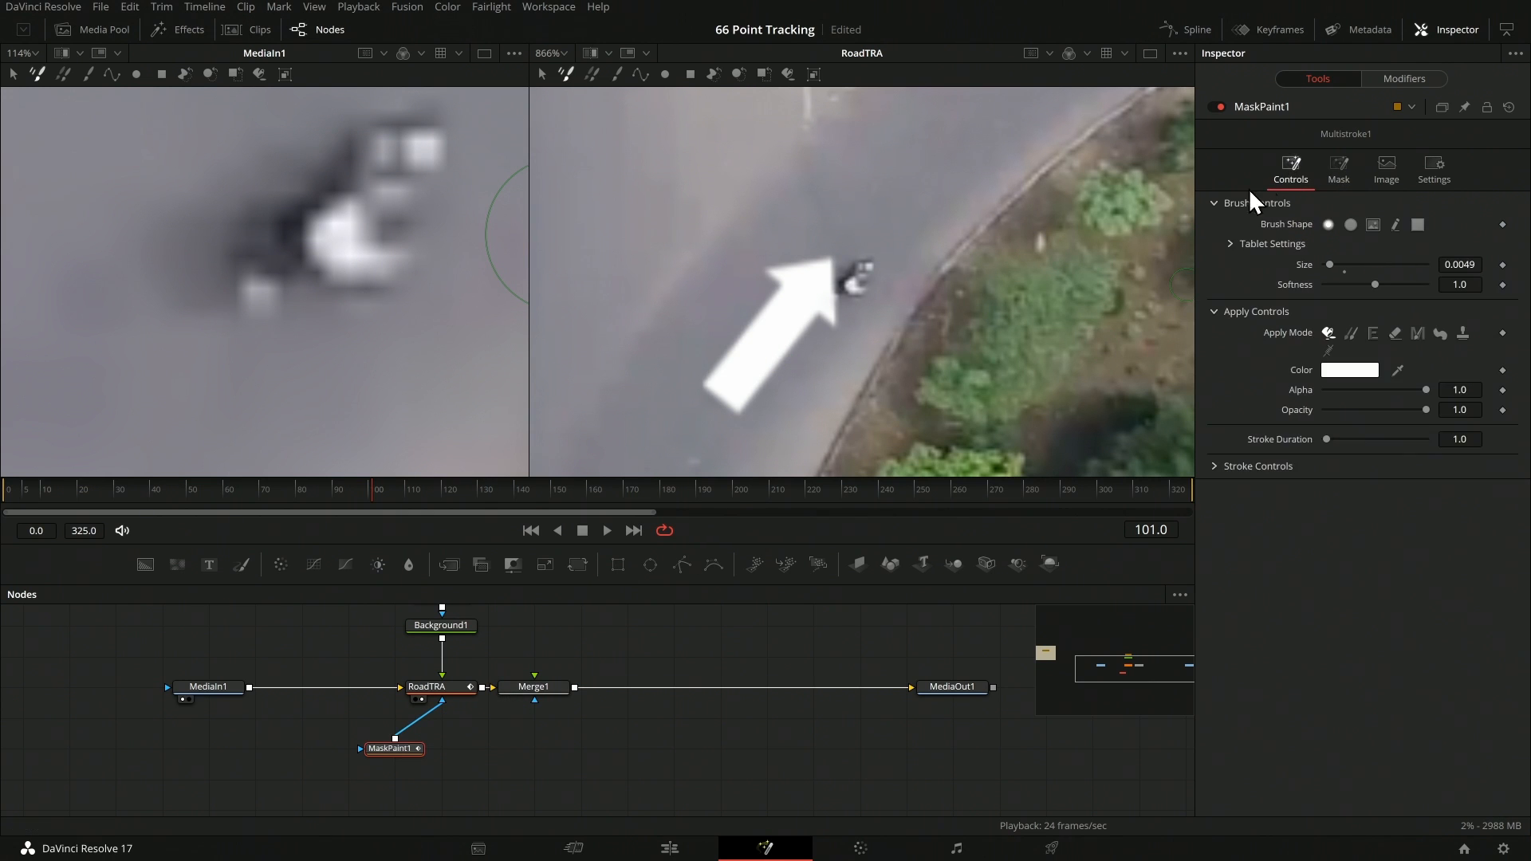
pyautogui.press('Down')
pyautogui.press('Down')
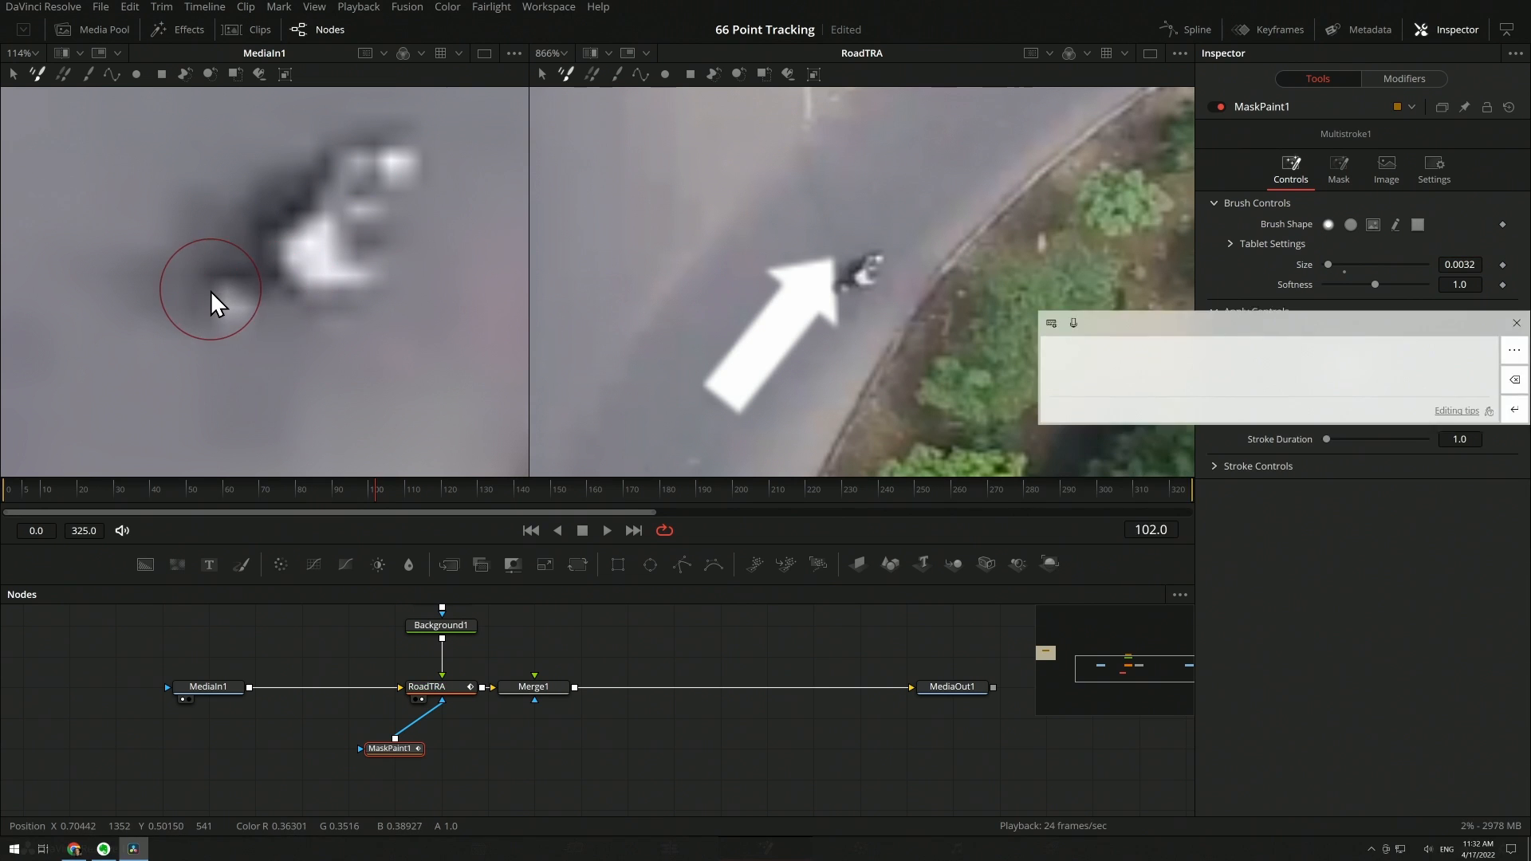
pyautogui.press('Left')
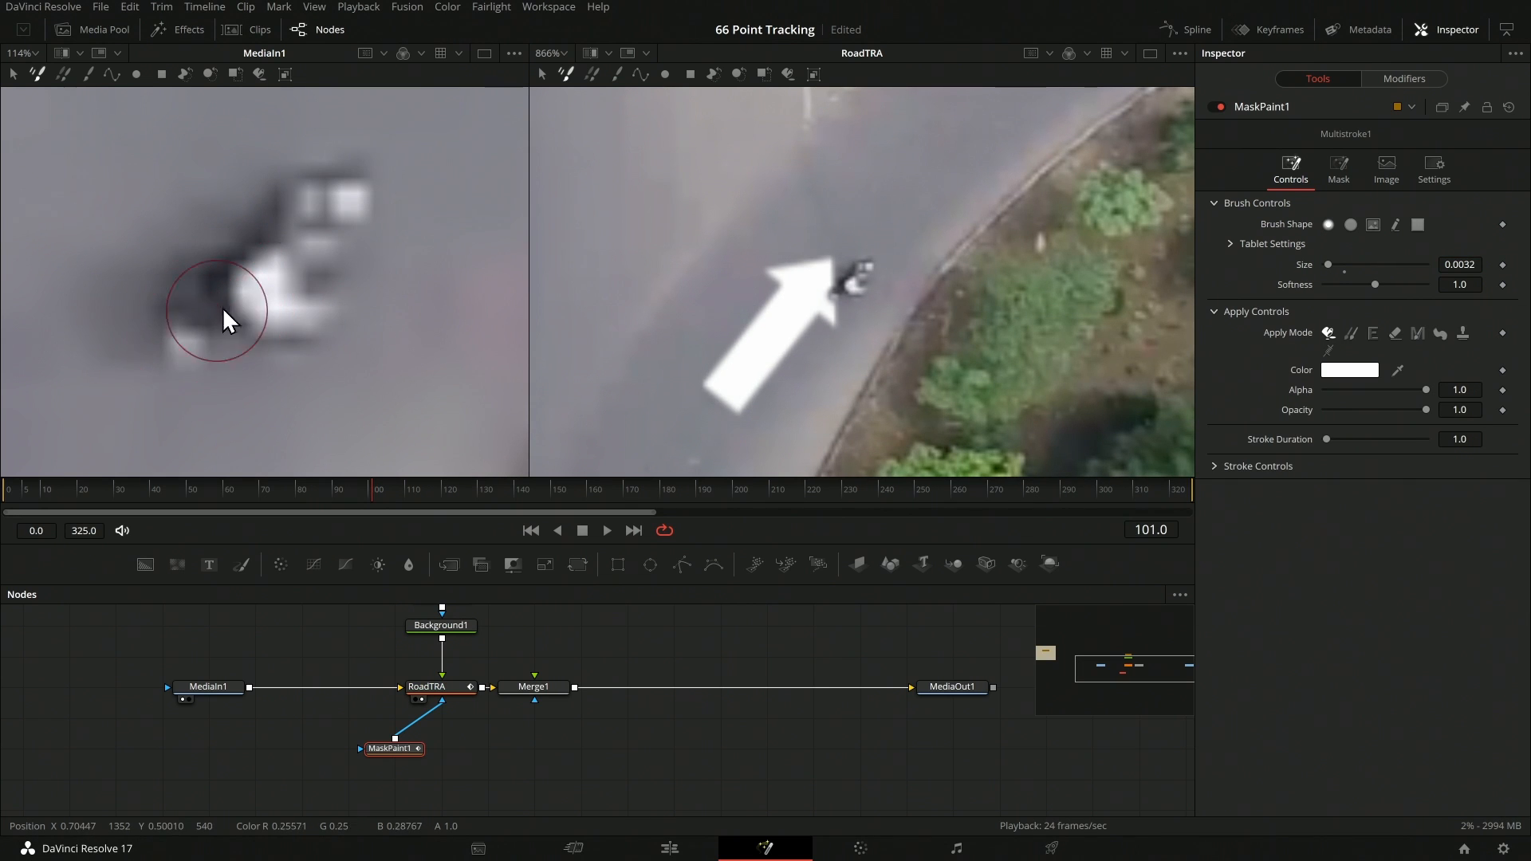
# - Paint MaskPaint1 strokes over the motorcycle frame by frame, working backward from frame 100 to frame 97
pyautogui.press('Left')
pyautogui.moveTo(83, 400)
pyautogui.mouseDown()
pyautogui.moveTo(200, 275)
pyautogui.moveTo(211, 301)
pyautogui.moveTo(382, 180)
pyautogui.moveTo(278, 257)
pyautogui.moveTo(289, 269)
pyautogui.moveTo(389, 241)
pyautogui.mouseUp()
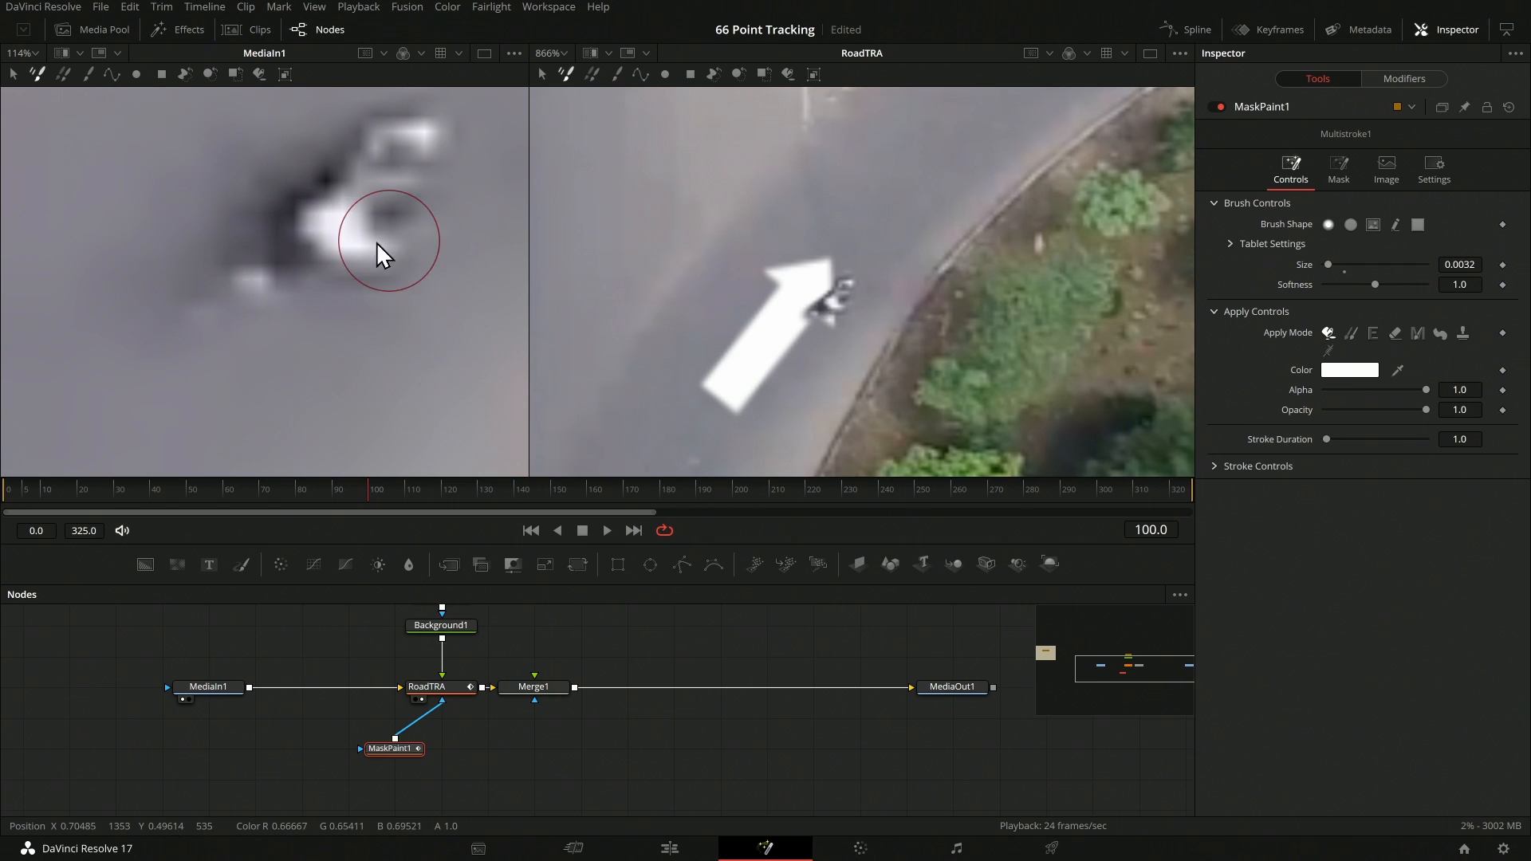
pyautogui.press('Left')
pyautogui.moveTo(176, 318)
pyautogui.mouseDown()
pyautogui.moveTo(375, 156)
pyautogui.moveTo(335, 271)
pyautogui.mouseUp()
pyautogui.press('Left')
pyautogui.moveTo(112, 389)
pyautogui.mouseDown()
pyautogui.moveTo(310, 244)
pyautogui.moveTo(231, 362)
pyautogui.moveTo(265, 252)
pyautogui.mouseUp()
pyautogui.press('Left')
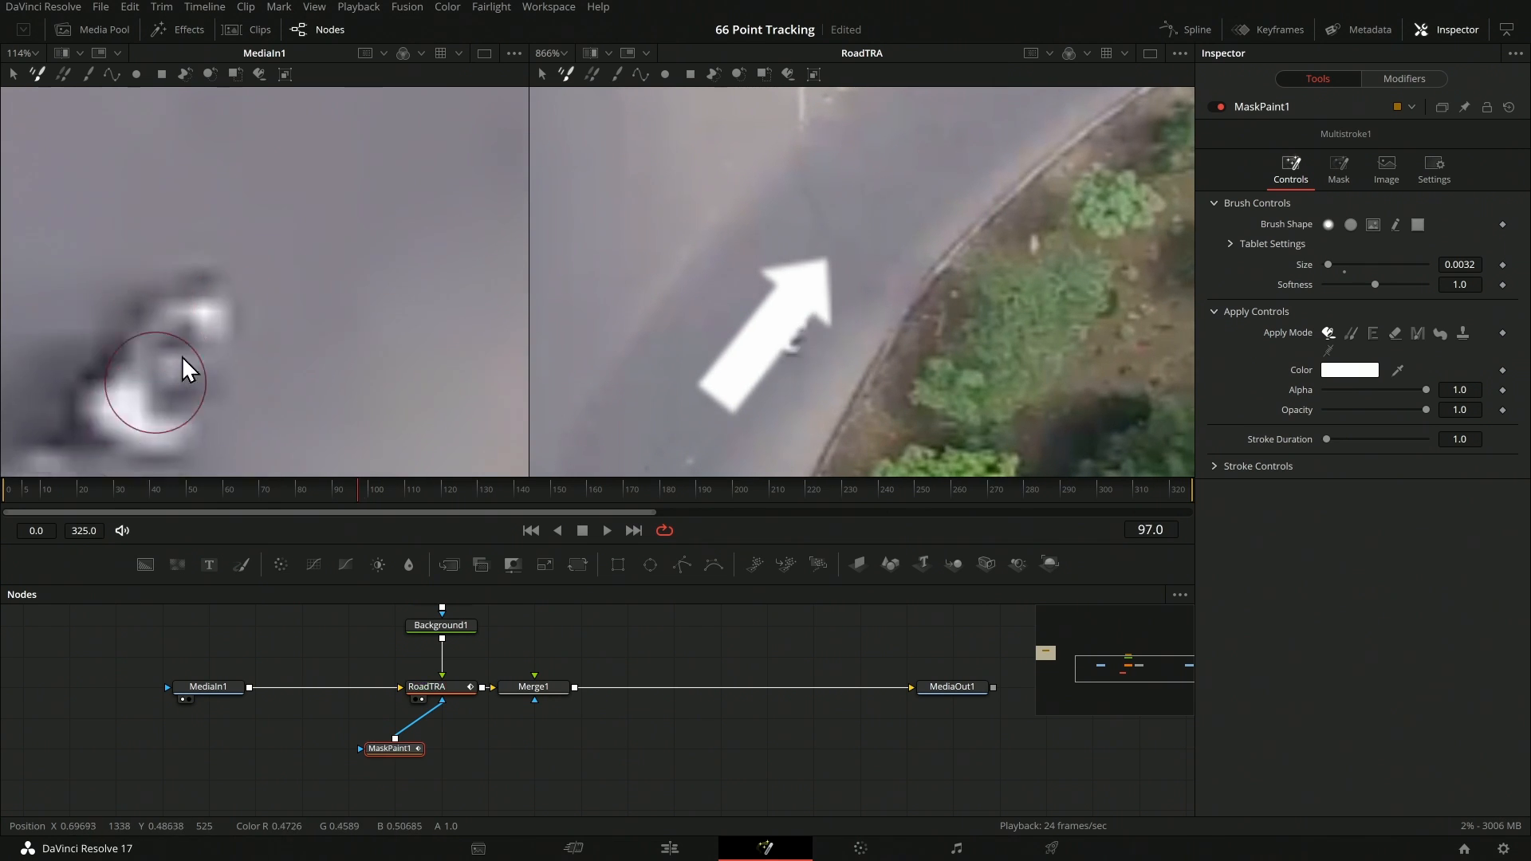
pyautogui.moveTo(120, 362)
pyautogui.mouseDown()
pyautogui.moveTo(263, 214)
pyautogui.moveTo(229, 266)
pyautogui.moveTo(217, 349)
pyautogui.moveTo(166, 315)
pyautogui.moveTo(205, 263)
pyautogui.moveTo(172, 296)
pyautogui.moveTo(317, 148)
pyautogui.moveTo(283, 200)
pyautogui.moveTo(295, 256)
pyautogui.mouseUp()
# - Continue painting the motorcycle's mask backward from frame 96 until it clears the arrow's tail near frame 90
pyautogui.press('Left')
pyautogui.press('Left')
pyautogui.moveTo(81, 383)
pyautogui.mouseDown()
pyautogui.moveTo(226, 233)
pyautogui.moveTo(190, 335)
pyautogui.moveTo(164, 346)
pyautogui.moveTo(144, 328)
pyautogui.moveTo(295, 182)
pyautogui.moveTo(182, 311)
pyautogui.mouseUp()
pyautogui.press('Left')
pyautogui.press('Left')
pyautogui.moveTo(35, 398)
pyautogui.mouseDown()
pyautogui.moveTo(211, 227)
pyautogui.moveTo(143, 356)
pyautogui.moveTo(183, 337)
pyautogui.mouseUp()
pyautogui.press('Left')
pyautogui.moveTo(274, 231)
pyautogui.mouseDown()
pyautogui.moveTo(120, 383)
pyautogui.moveTo(263, 222)
pyautogui.moveTo(210, 351)
pyautogui.moveTo(249, 333)
pyautogui.moveTo(198, 327)
pyautogui.moveTo(205, 297)
pyautogui.moveTo(292, 200)
pyautogui.moveTo(246, 256)
pyautogui.mouseUp()
pyautogui.press('Left')
pyautogui.press('Left')
pyautogui.press('Left')
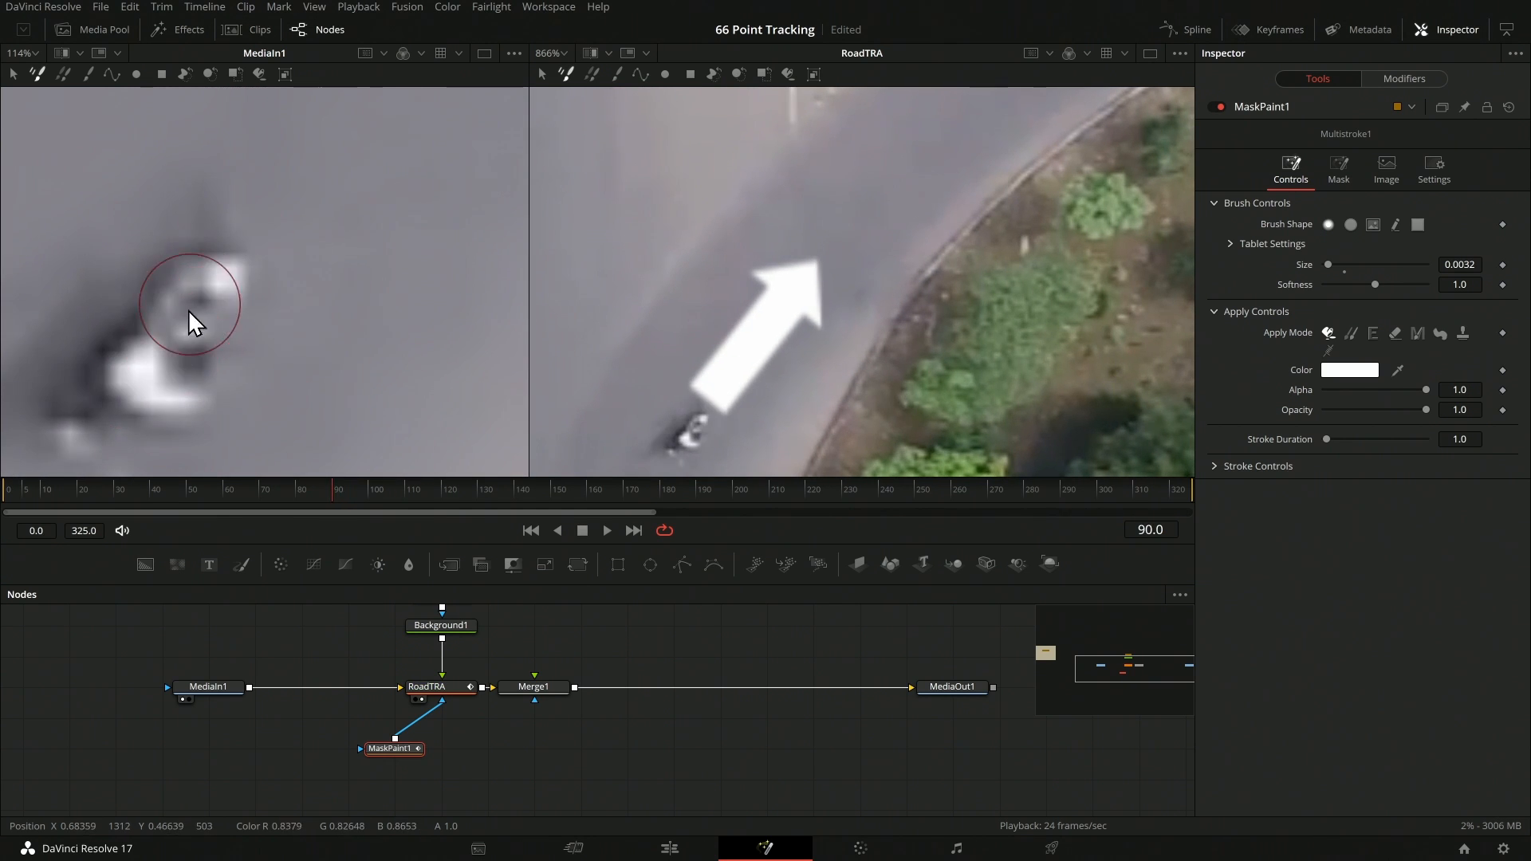
# - Step forward and back through the masked frames from frame 90 to check how the motorcycle crosses the arrow
pyautogui.press('Right')
pyautogui.press('Right')
pyautogui.press('Right')
pyautogui.press('Right')
pyautogui.press('Right')
pyautogui.press('Right')
pyautogui.press('Right')
pyautogui.press('Right')
pyautogui.press('Right')
pyautogui.press('Right')
pyautogui.press('Right')
pyautogui.press('Right')
pyautogui.press('Right')
pyautogui.press('Right')
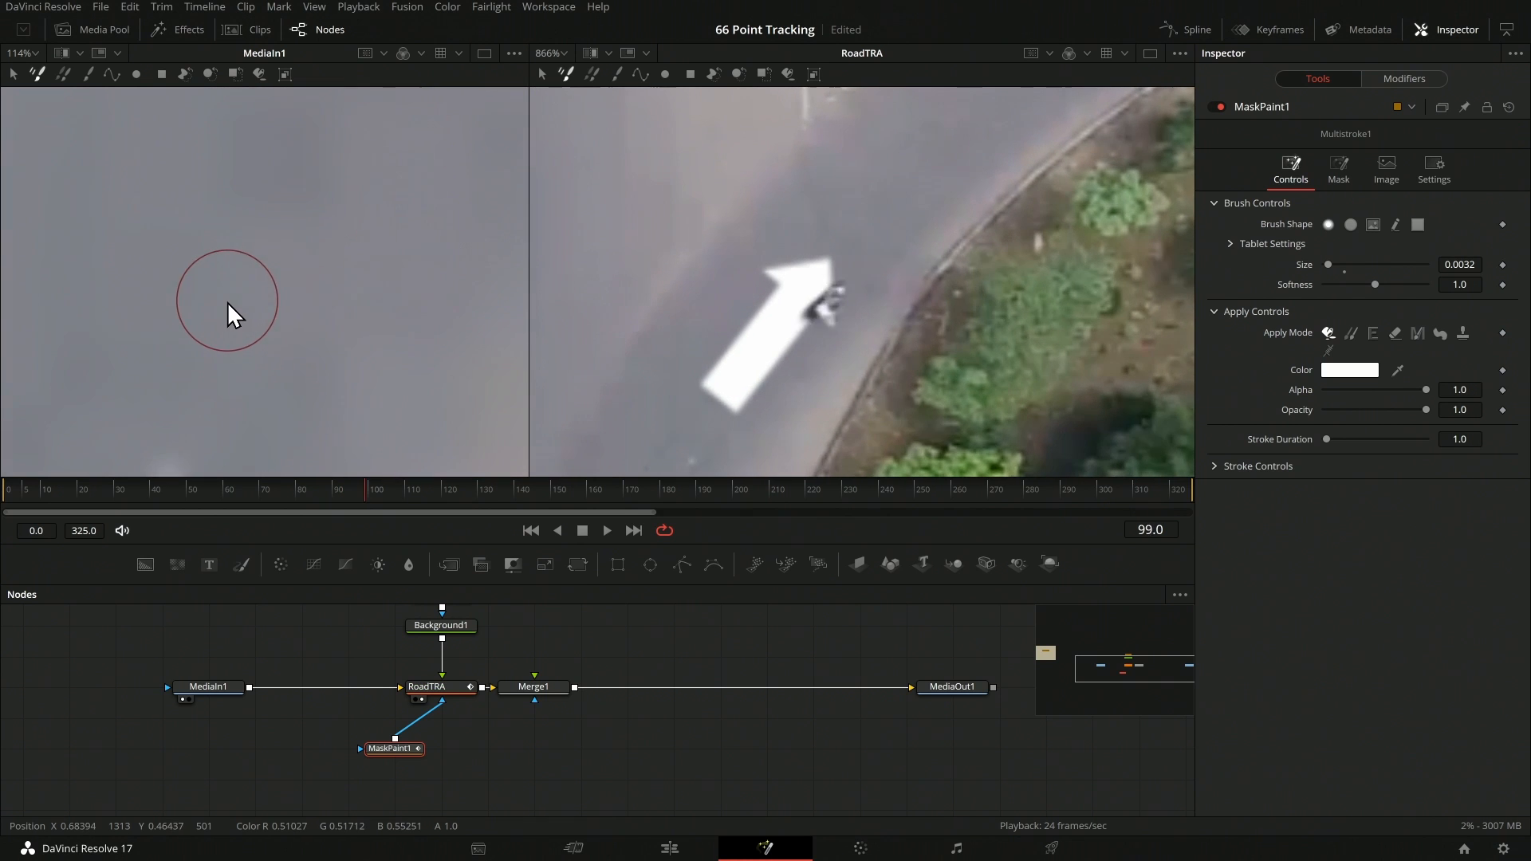
pyautogui.press('Left')
pyautogui.press('Left')
pyautogui.press('Left')
pyautogui.press('Left')
pyautogui.press('Left')
pyautogui.press('Left')
pyautogui.press('Left')
pyautogui.press('Left')
pyautogui.press('Left')
pyautogui.press('Left')
pyautogui.press('Left')
pyautogui.press('Left')
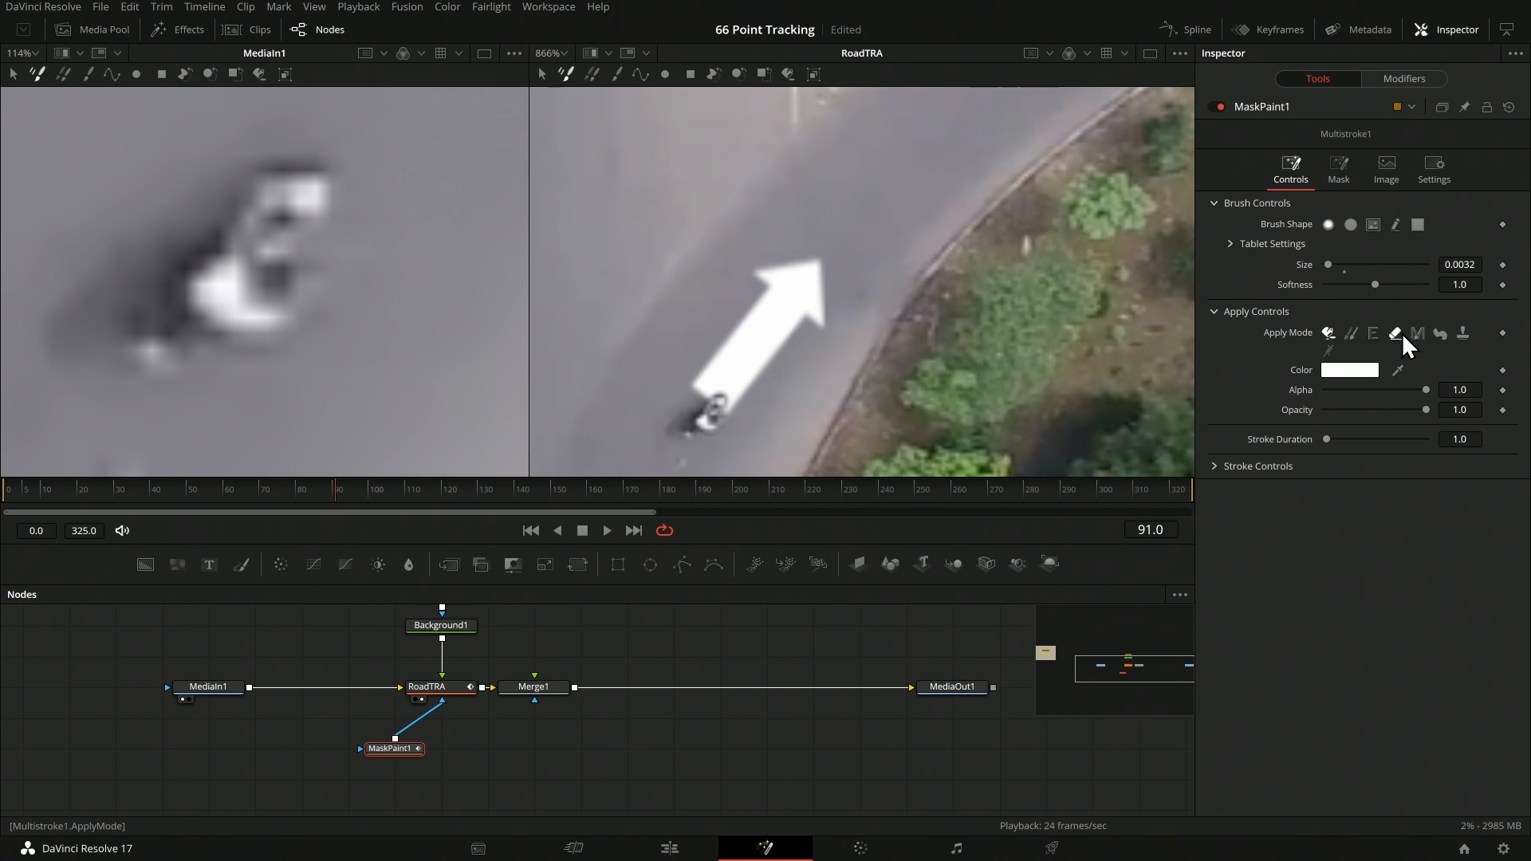
# - Play back the motorcycle passing over the arrow, first in close-up and again in a wider view from before the crossing
pyautogui.press('Left')
pyautogui.press('Left')
pyautogui.press('space')
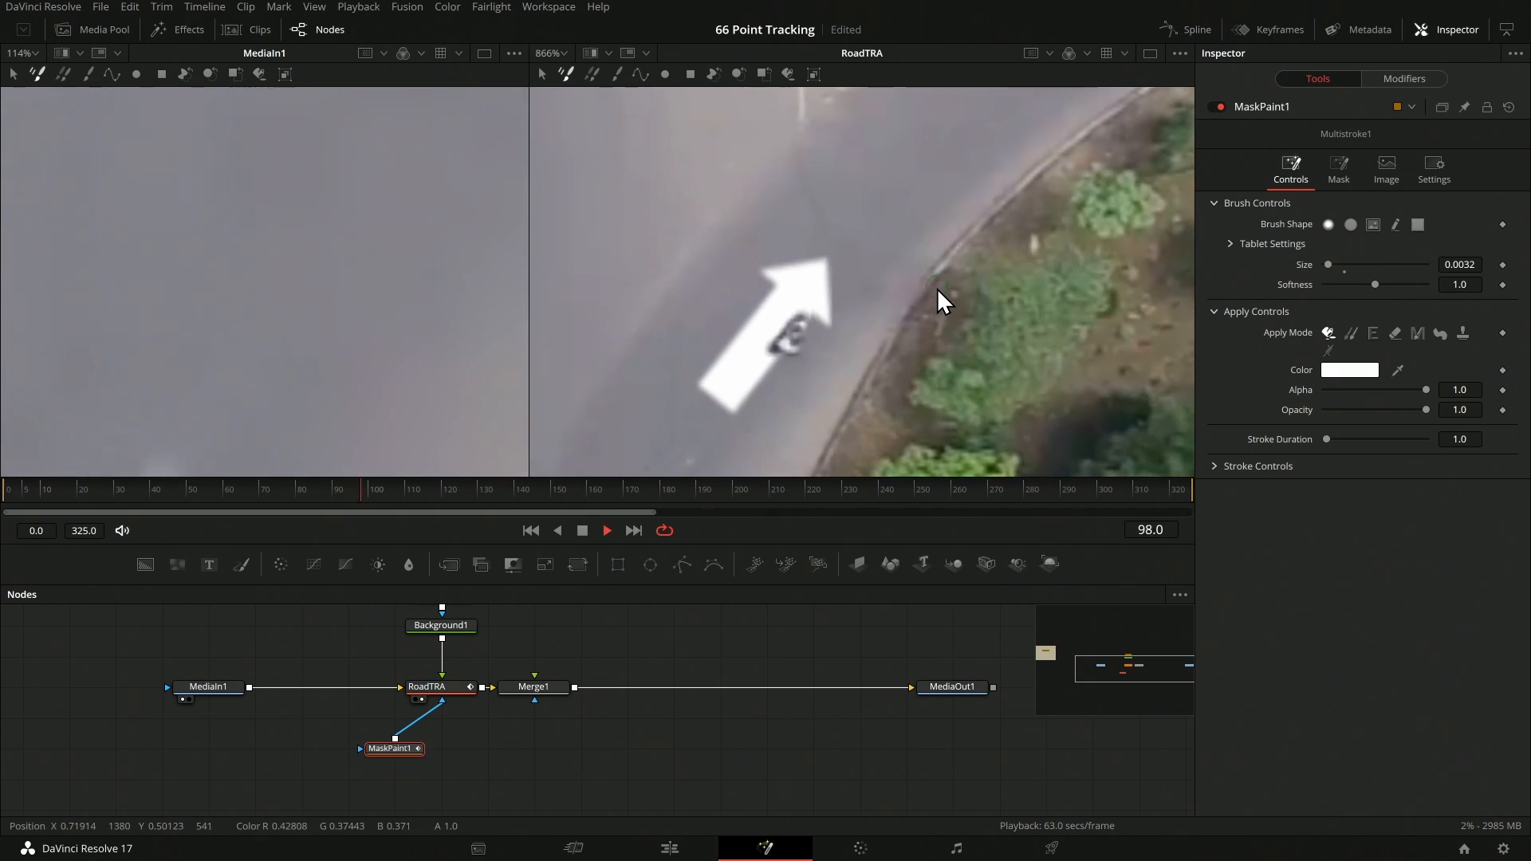
pyautogui.press('space')
pyautogui.moveTo(942, 222); pyautogui.dragTo(638, 223)
pyautogui.click(229, 491)
pyautogui.press('space')
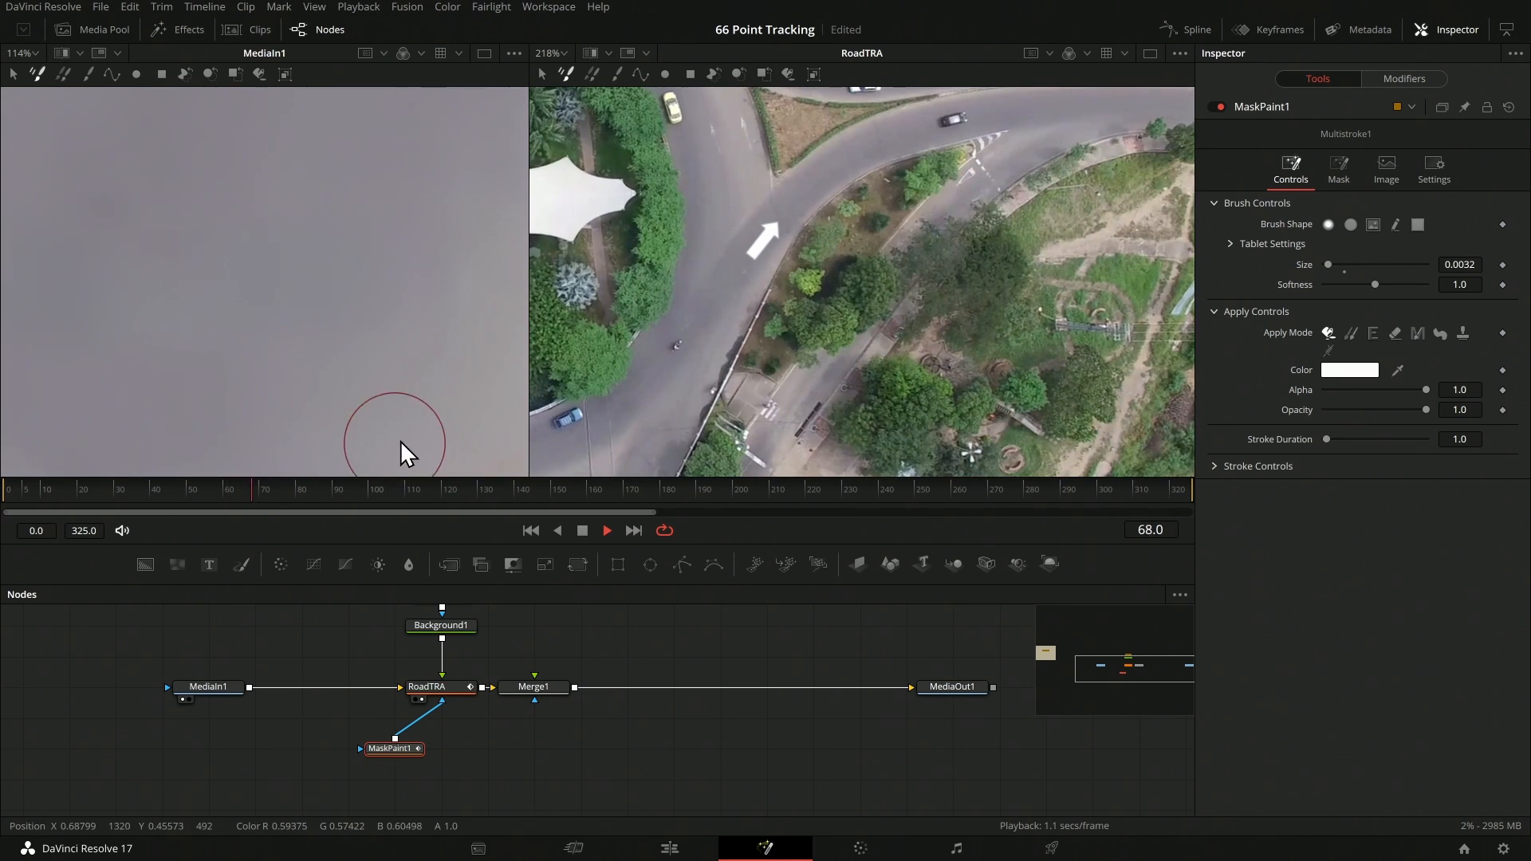
pyautogui.press('space')
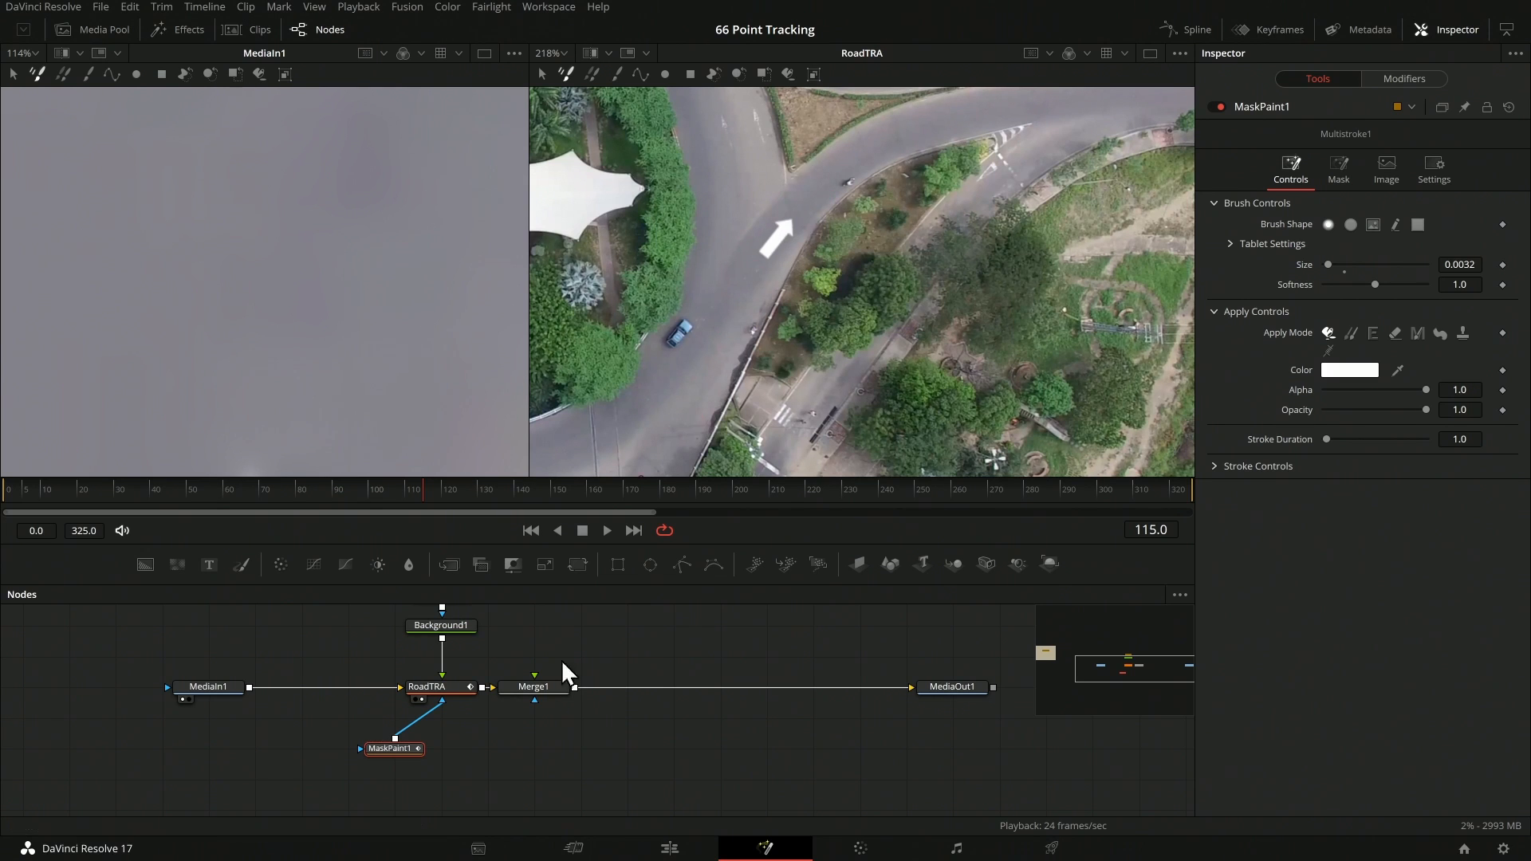
# - Try a Level of 0.882 on the StraightArrow_1 mask, and raise it back to full
pyautogui.scroll(2, 477, 652)
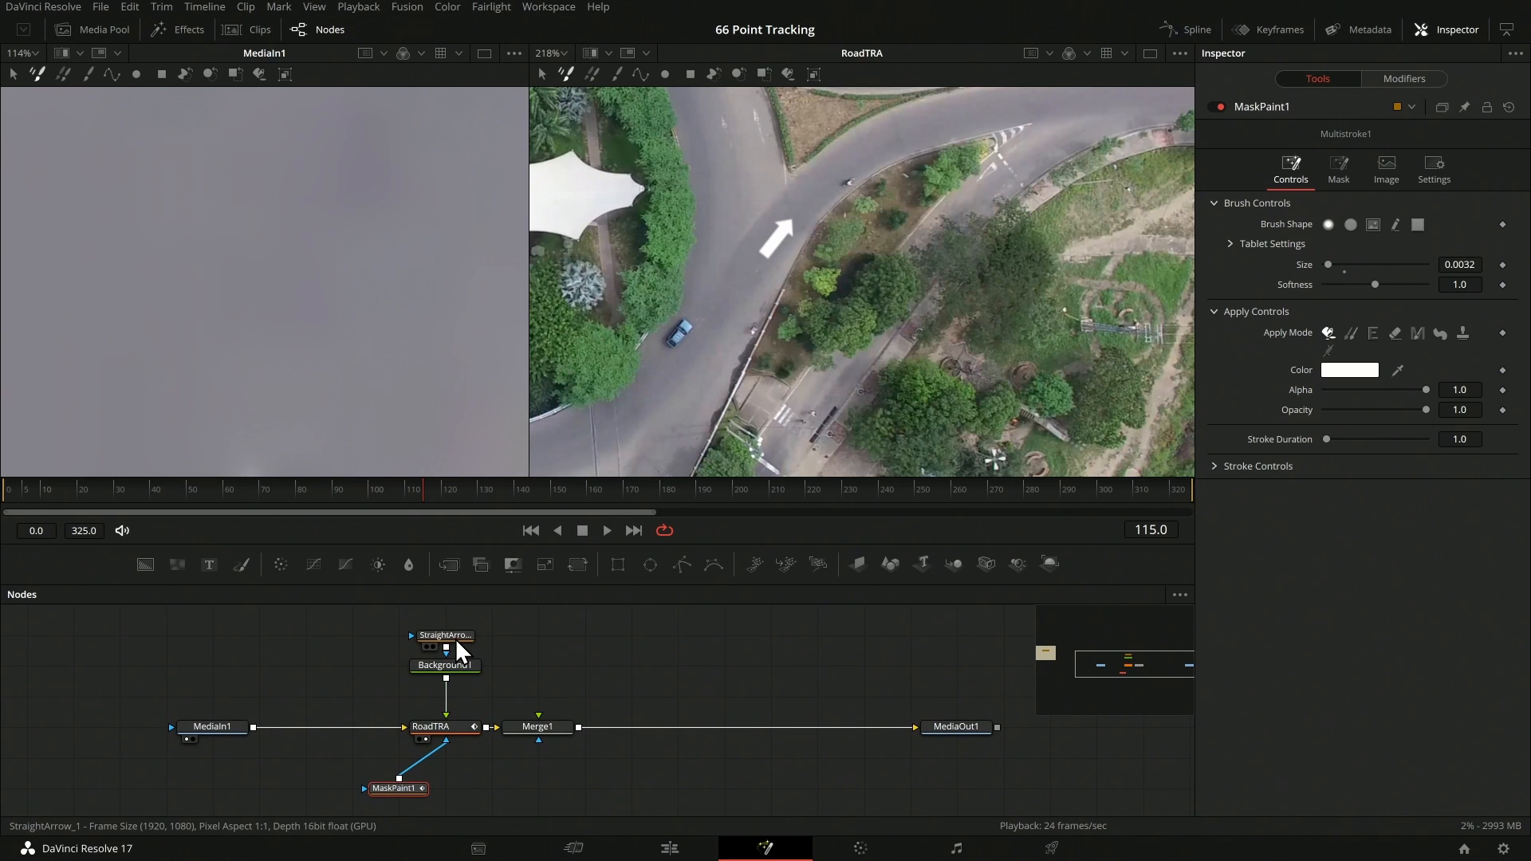
pyautogui.click(453, 636)
pyautogui.moveTo(1428, 198); pyautogui.dragTo(1414, 197)
pyautogui.click(854, 660)
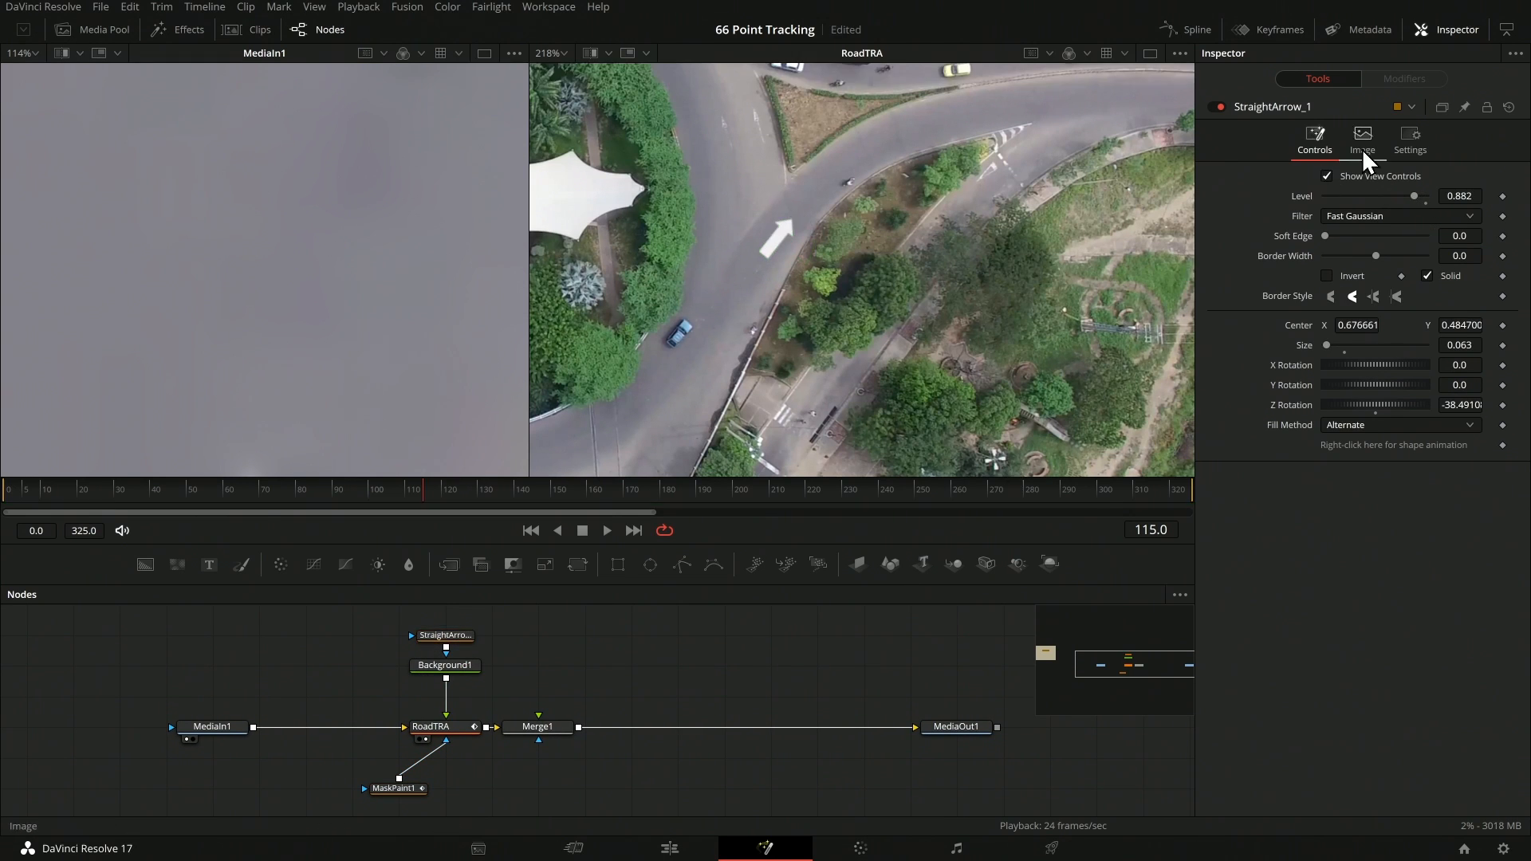
pyautogui.moveTo(1414, 196)
pyautogui.mouseDown()
pyautogui.moveTo(1345, 198)
pyautogui.moveTo(1431, 198)
pyautogui.mouseUp()
# - Try RoadTRA's Apply Modes from Screen through Color Burn, and set the mode back to Normal
pyautogui.click(450, 736)
pyautogui.click(1336, 147)
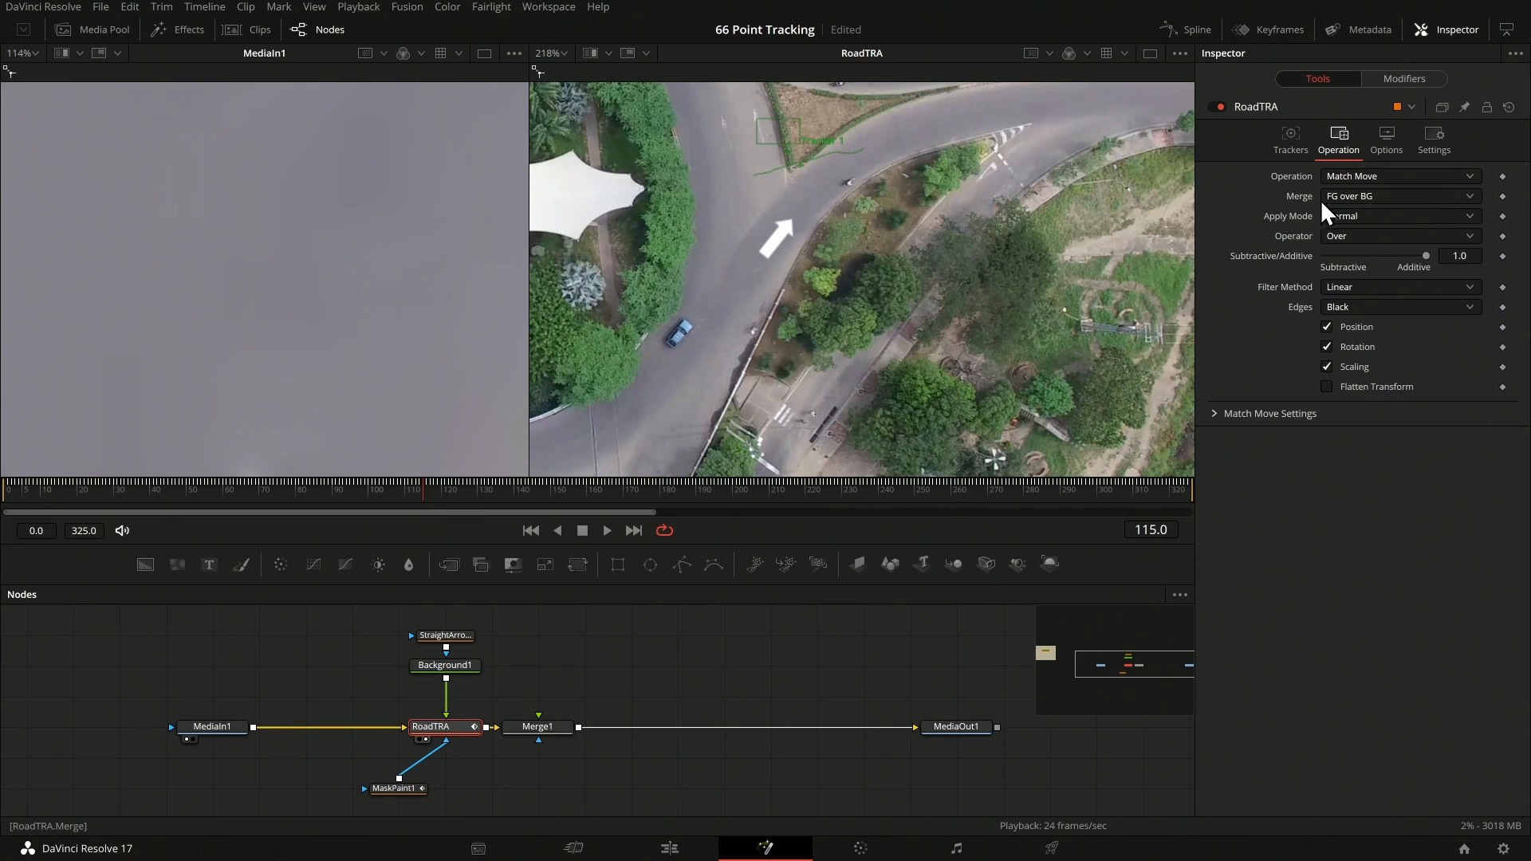
pyautogui.click(1353, 214)
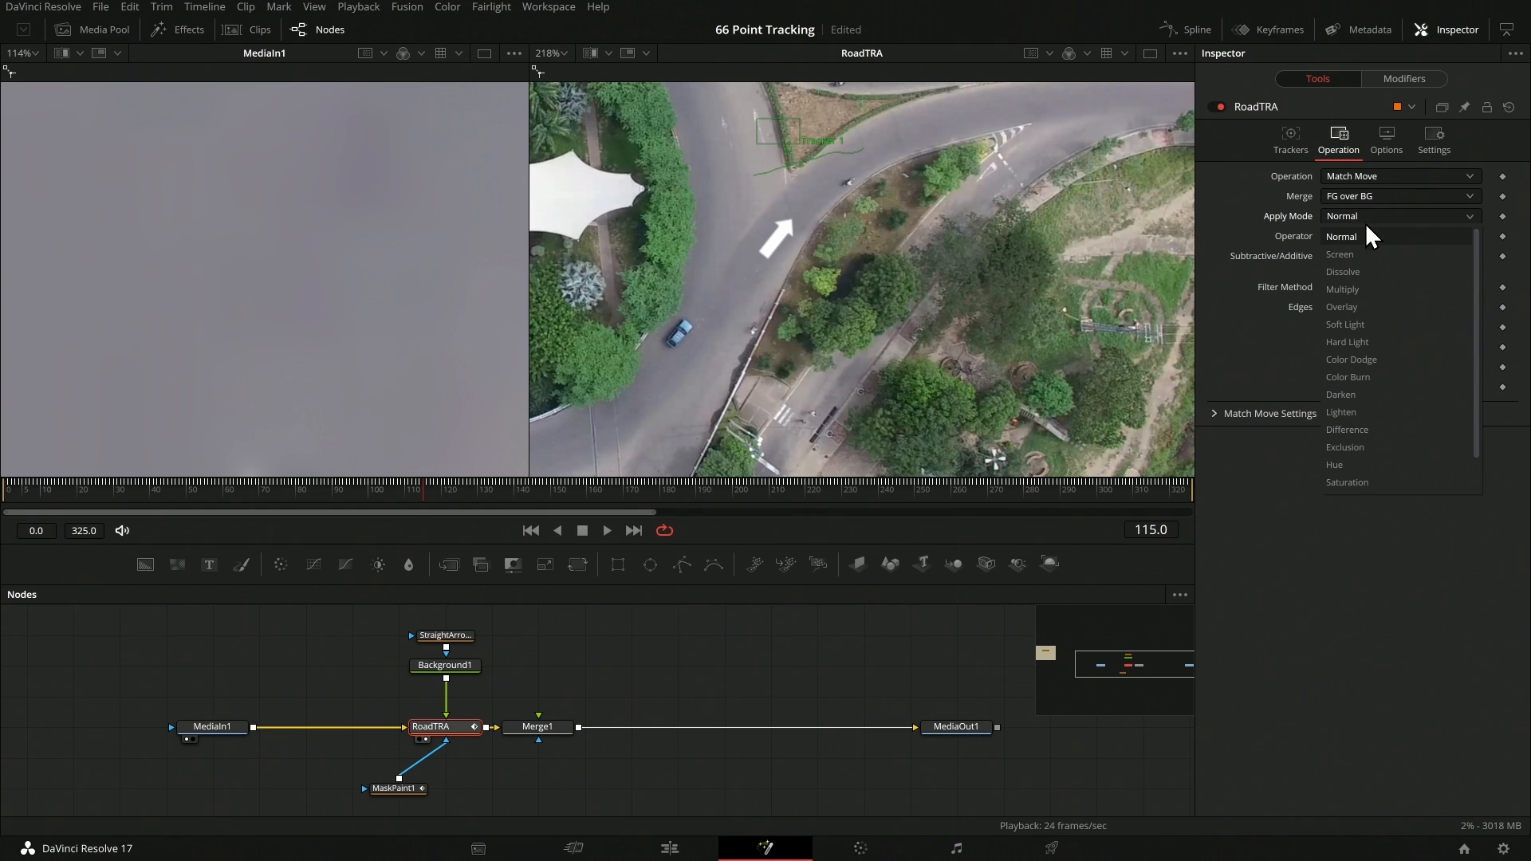
pyautogui.click(1360, 254)
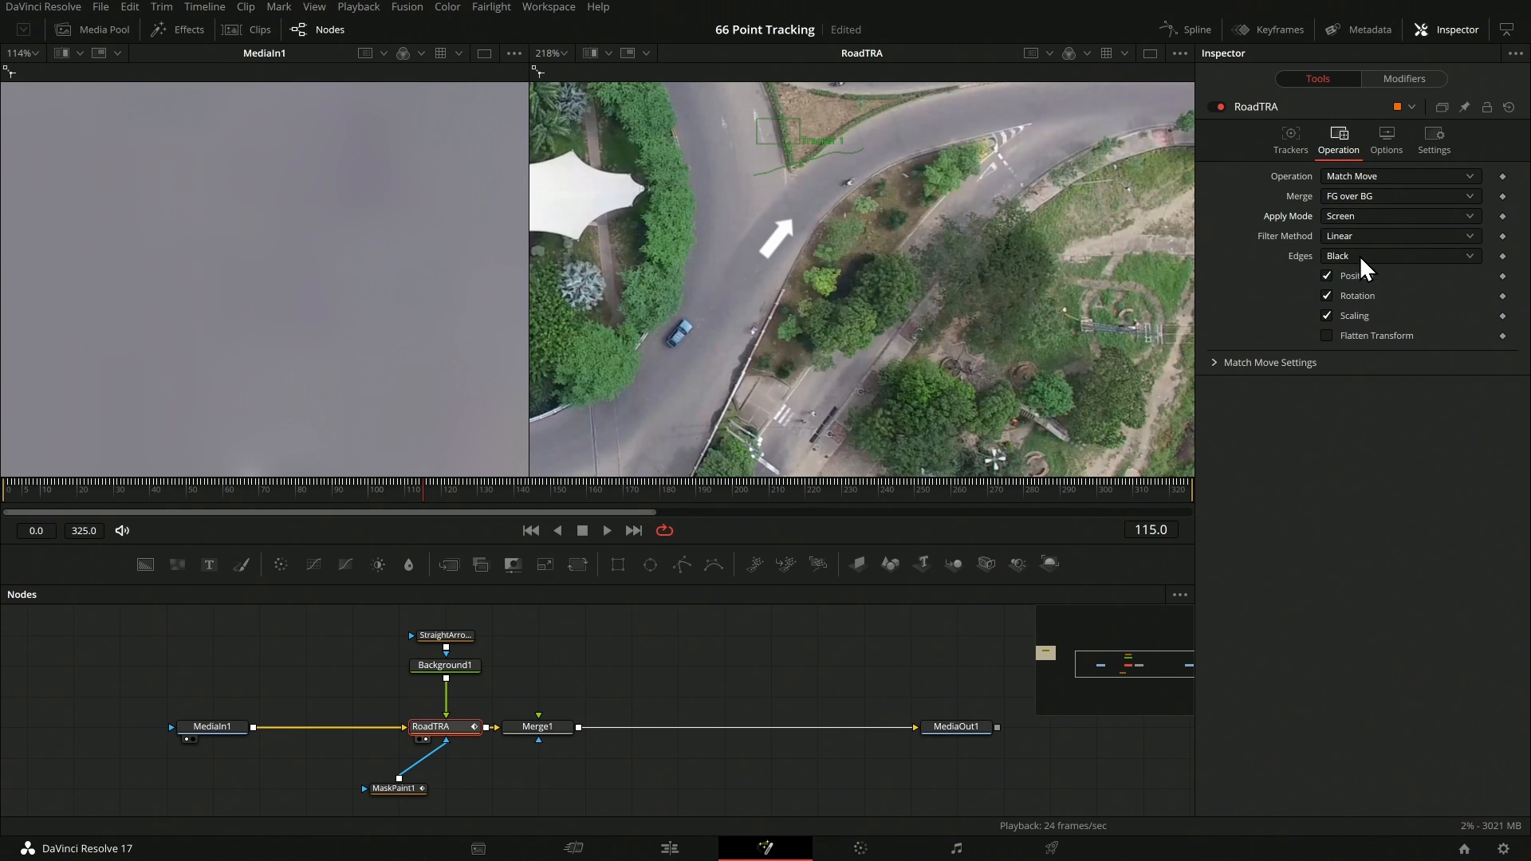
pyautogui.press('Right')
pyautogui.press('Down')
pyautogui.press('Down')
pyautogui.press('Down')
pyautogui.press('Down')
pyautogui.press('Down')
pyautogui.press('Down')
pyautogui.press('Down')
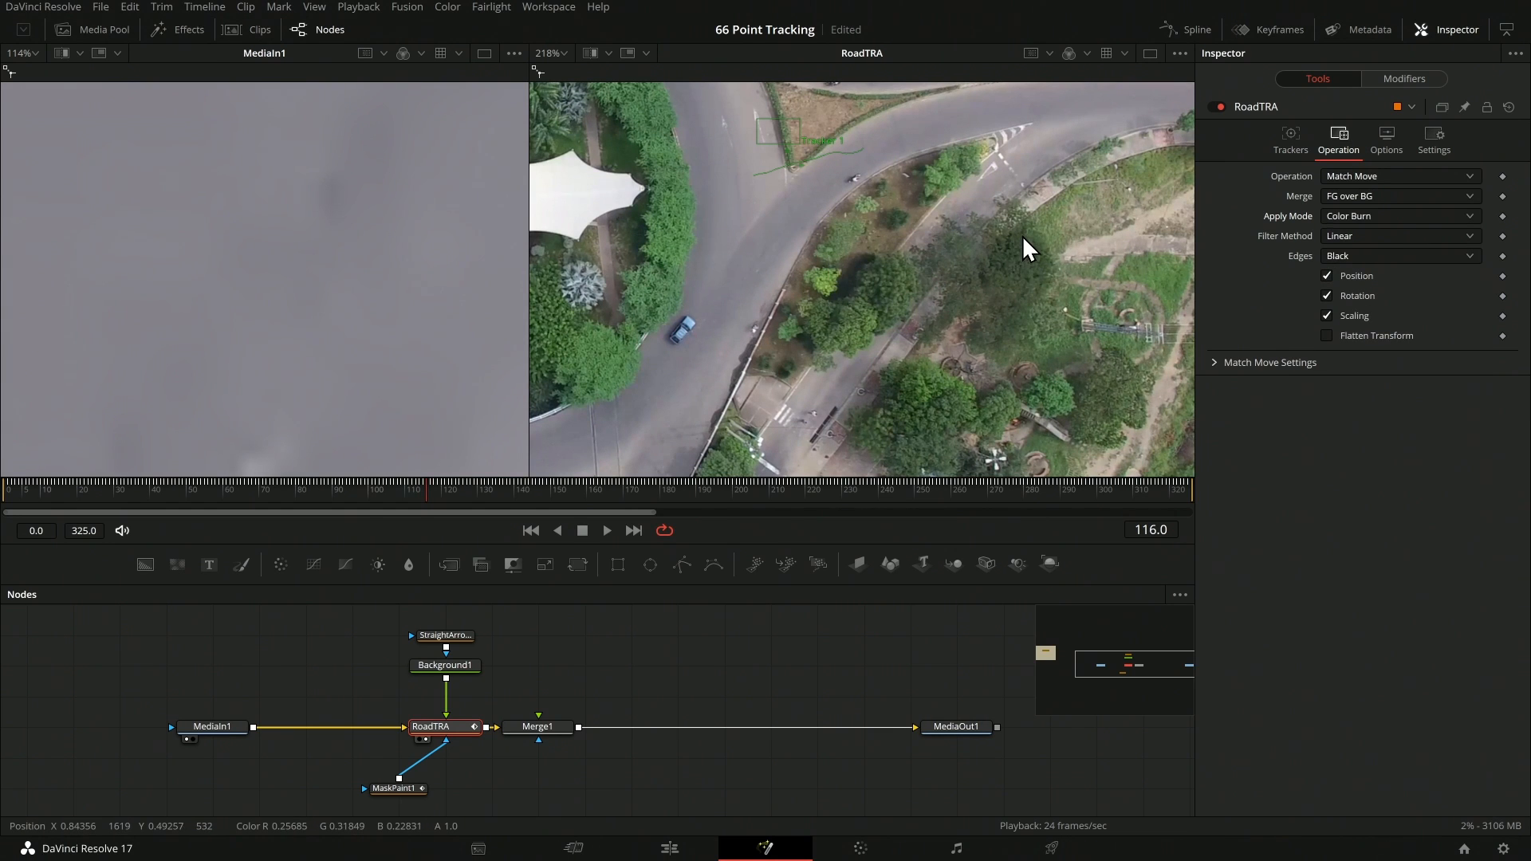
pyautogui.press('Up')
pyautogui.press('Up')
pyautogui.press('Up')
pyautogui.click(1342, 217)
pyautogui.click(1330, 231)
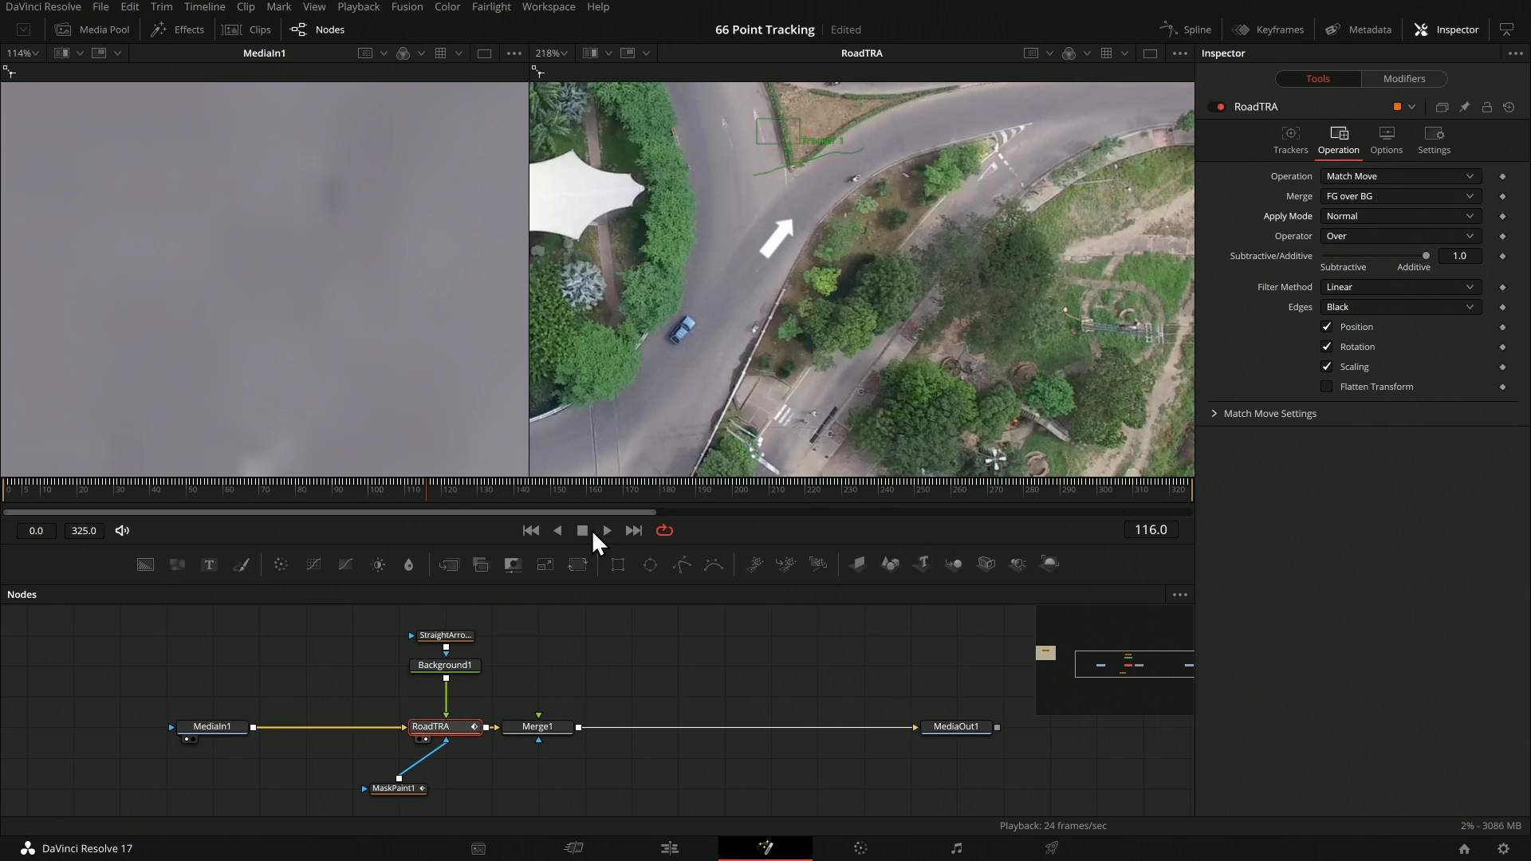
# - Lower the Blend amount of the RoadTRA node
pyautogui.click(1438, 150)
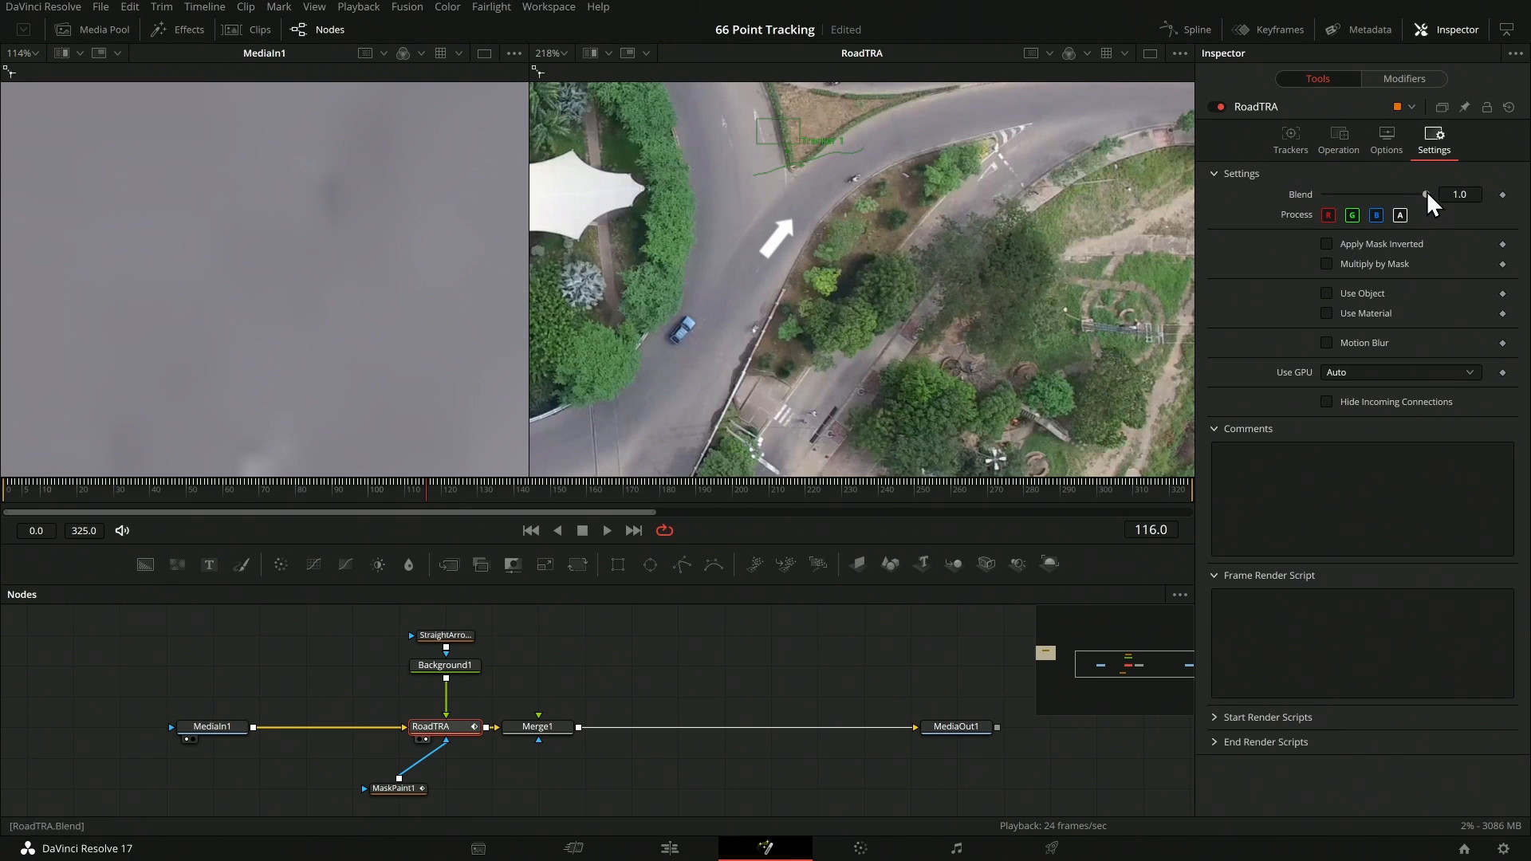
pyautogui.moveTo(1411, 197); pyautogui.dragTo(1365, 198)
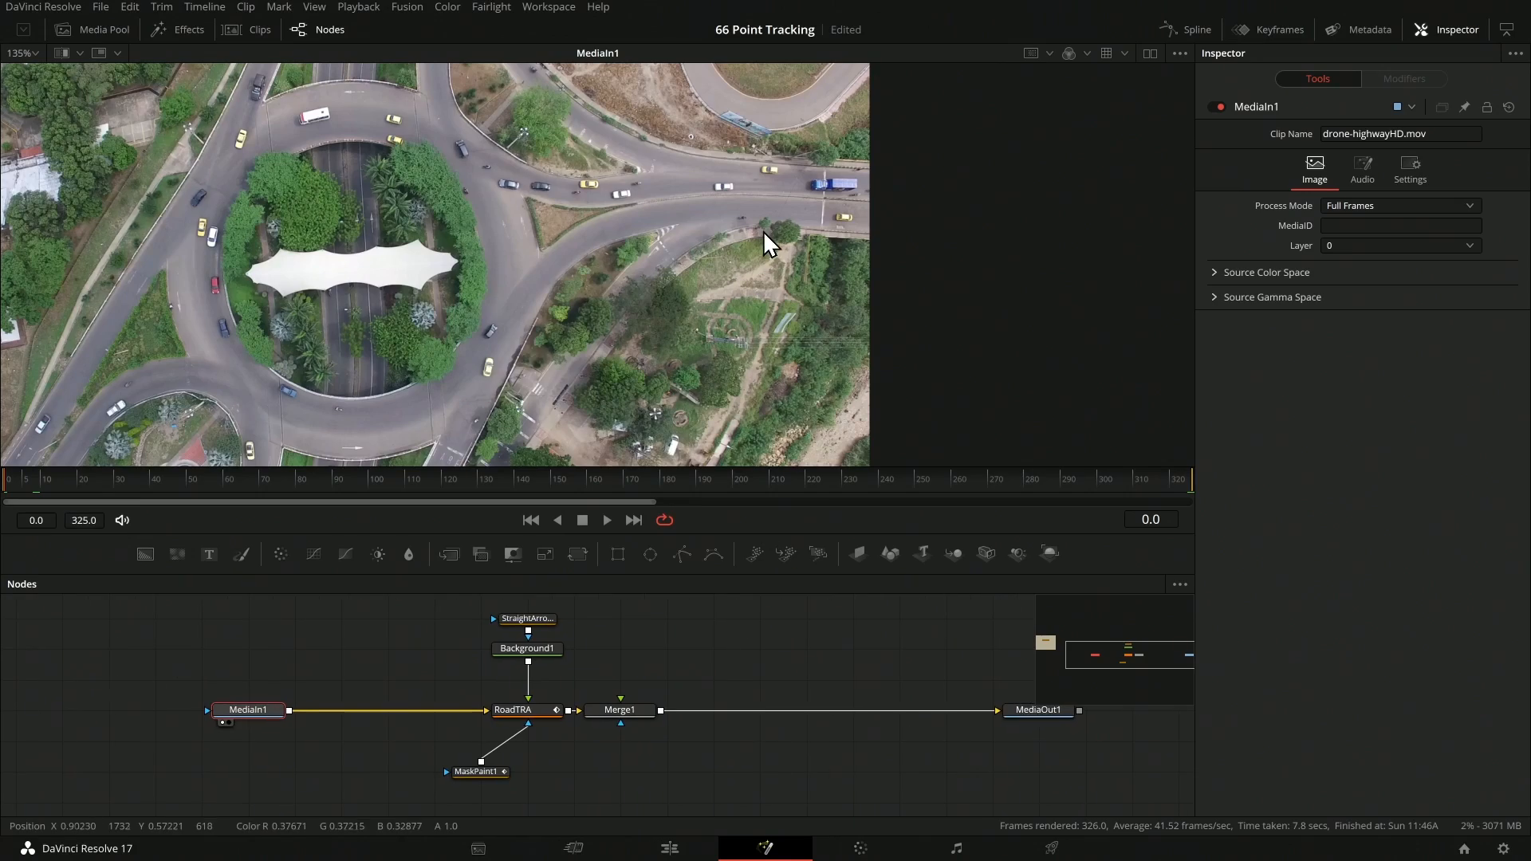
# - Insert a Tracker node between MediaIn1 and RoadTRA and rename it CarTRA
pyautogui.hotkey('ctrl', 'f')
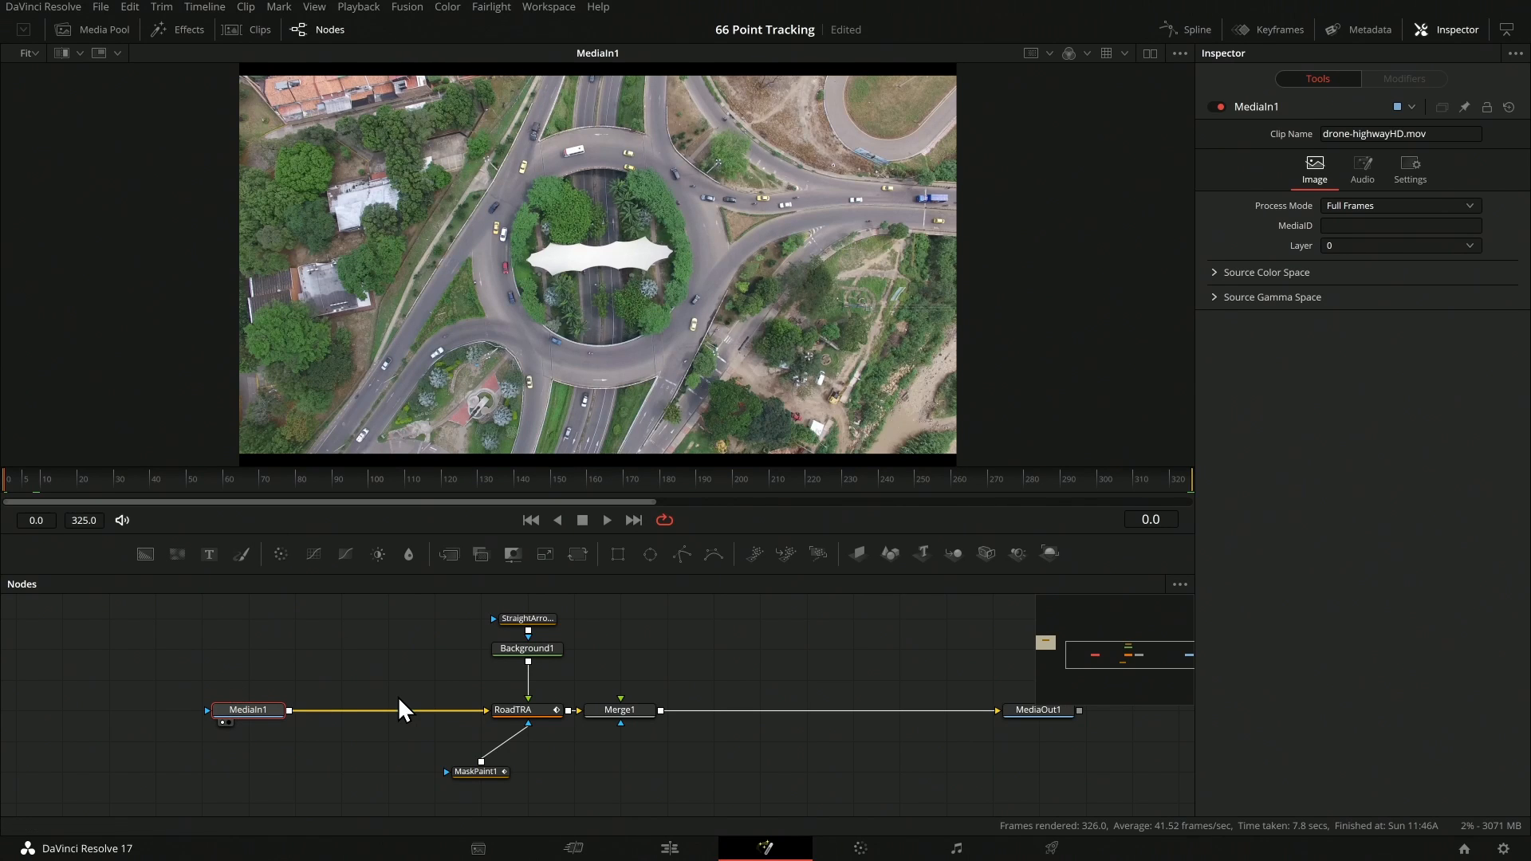
pyautogui.hotkey('shift', 'space')
pyautogui.write('track')
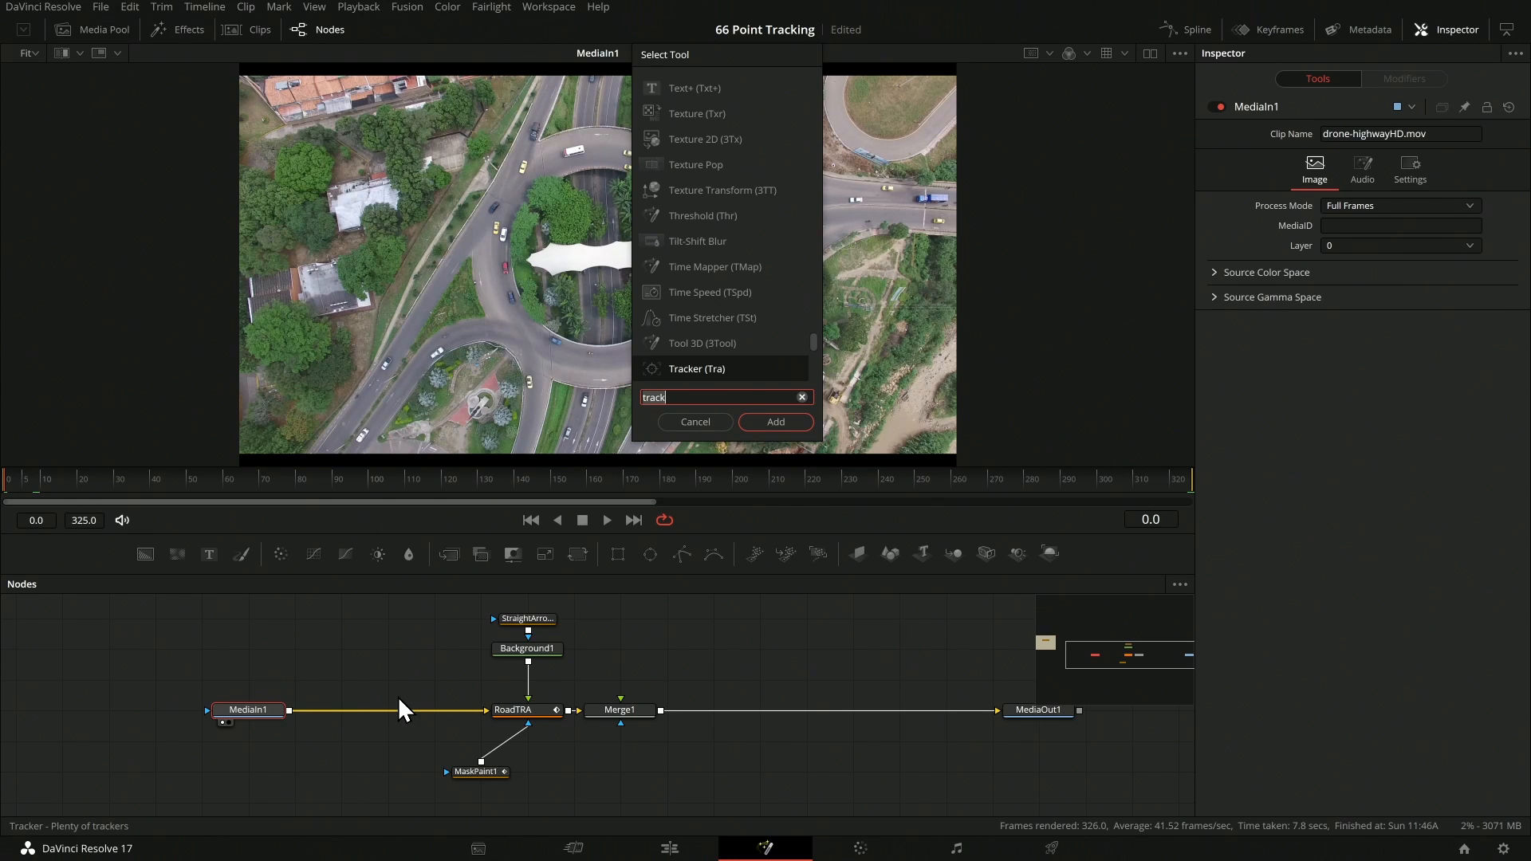
pyautogui.press('Return')
pyautogui.moveTo(352, 706); pyautogui.dragTo(403, 718)
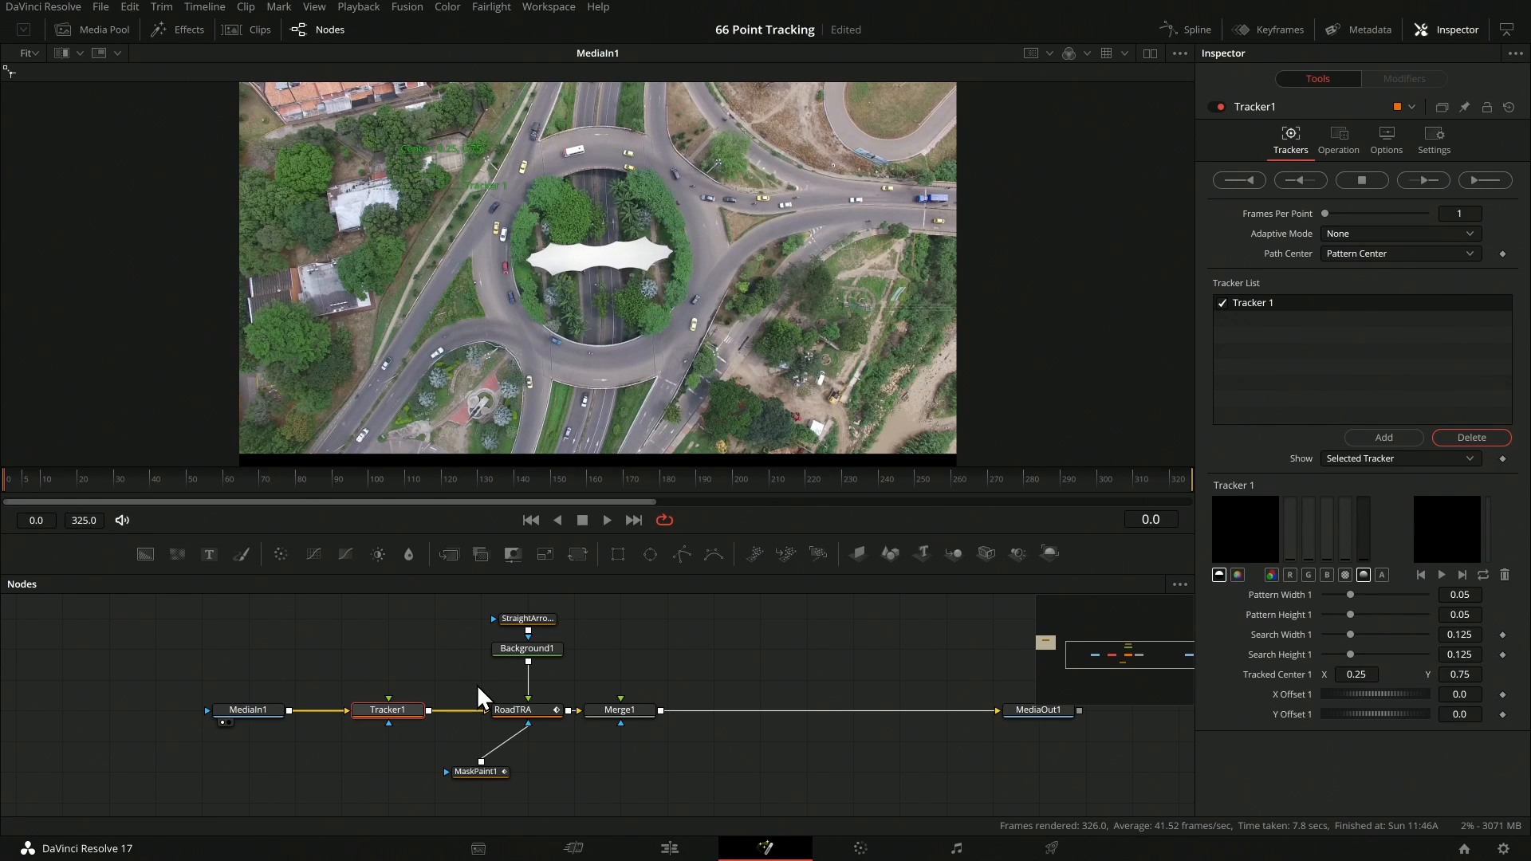
pyautogui.press('F2')
pyautogui.write('CarTRA')
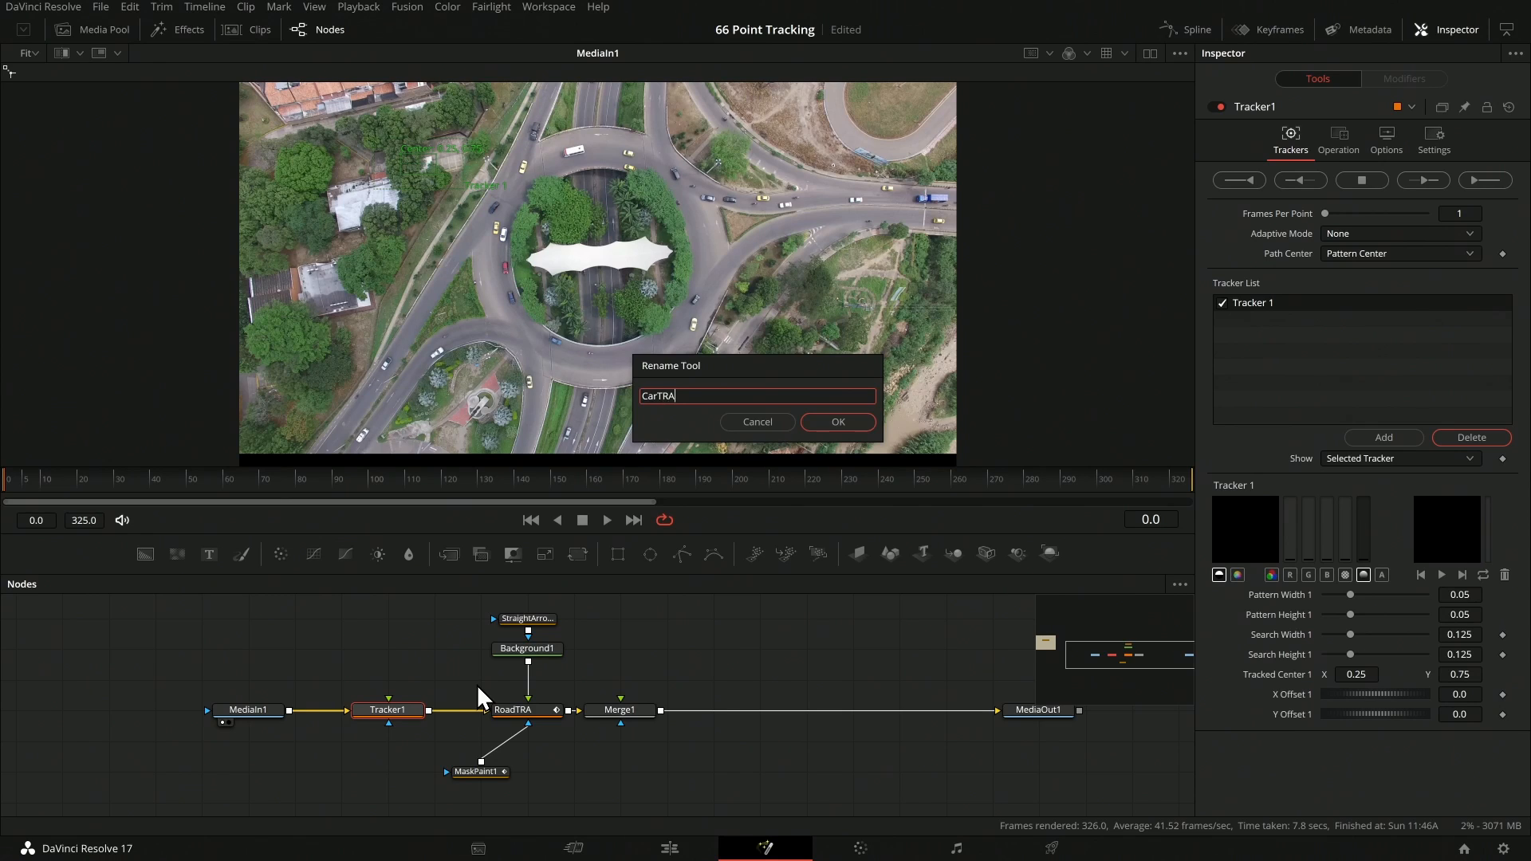
pyautogui.press('Return')
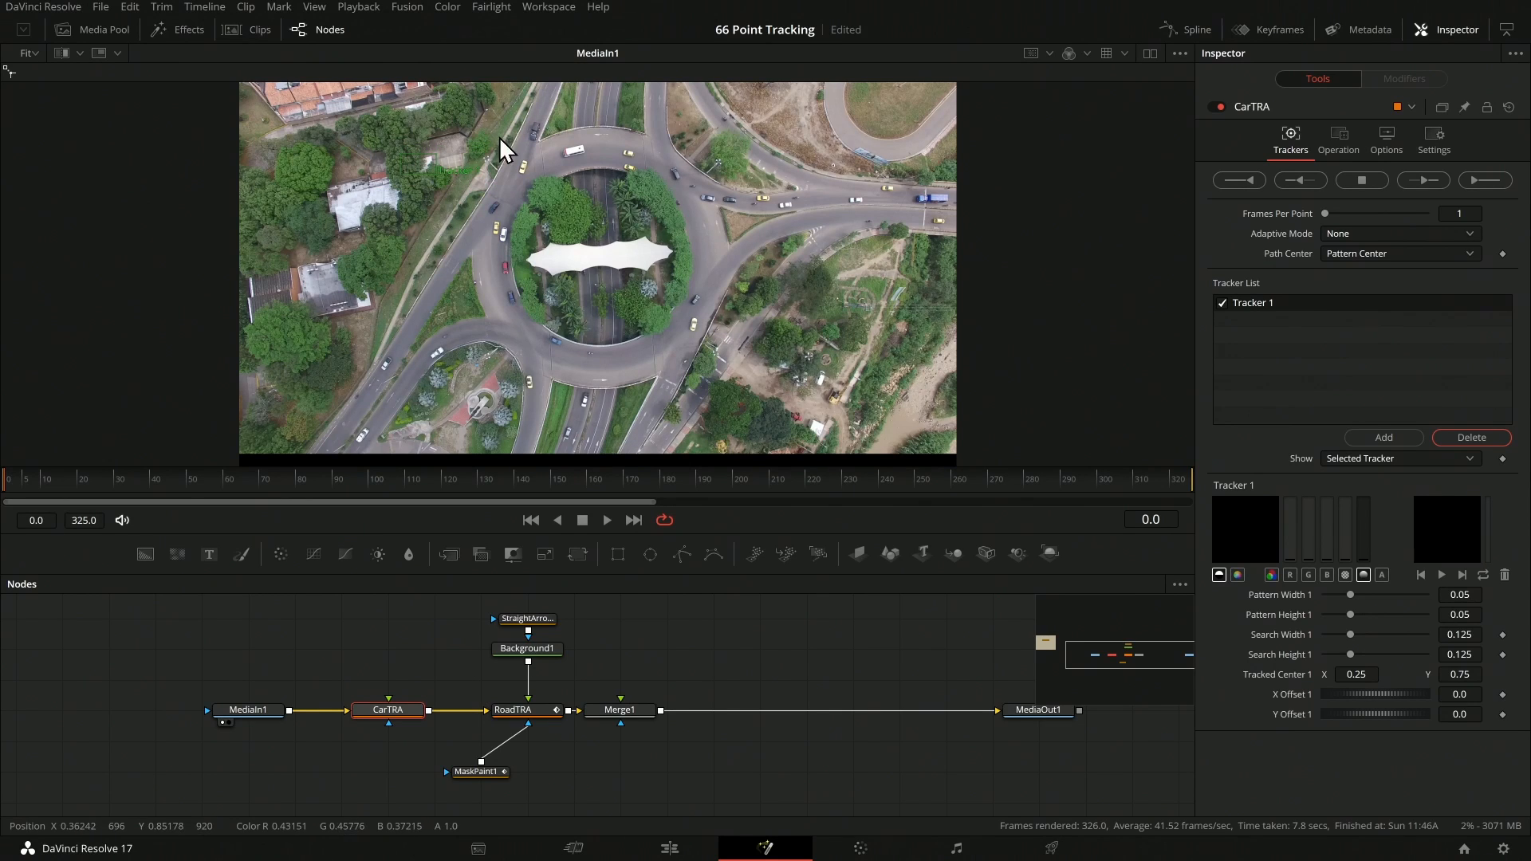
# - Place CarTRA's Tracker 1 on the yellow taxi beside the white car and shrink its pattern box to about 0.0117 by 0.0258
pyautogui.moveTo(499, 125); pyautogui.dragTo(497, 193)
pyautogui.moveTo(397, 223); pyautogui.dragTo(477, 286)
pyautogui.scroll(5, 496, 297)
pyautogui.scroll(-5, 526, 303)
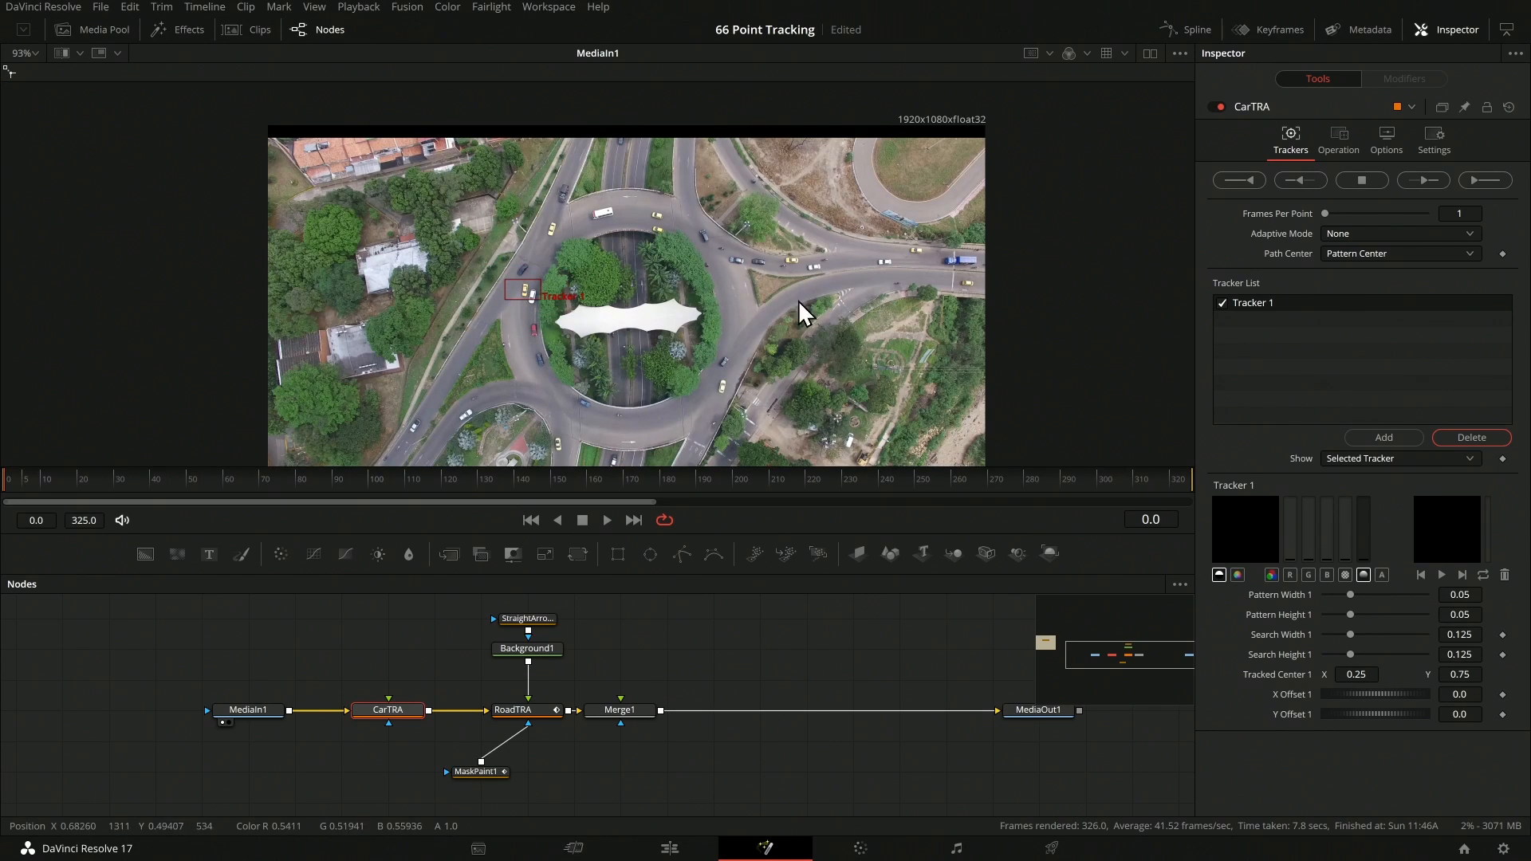
pyautogui.scroll(6, 521, 281)
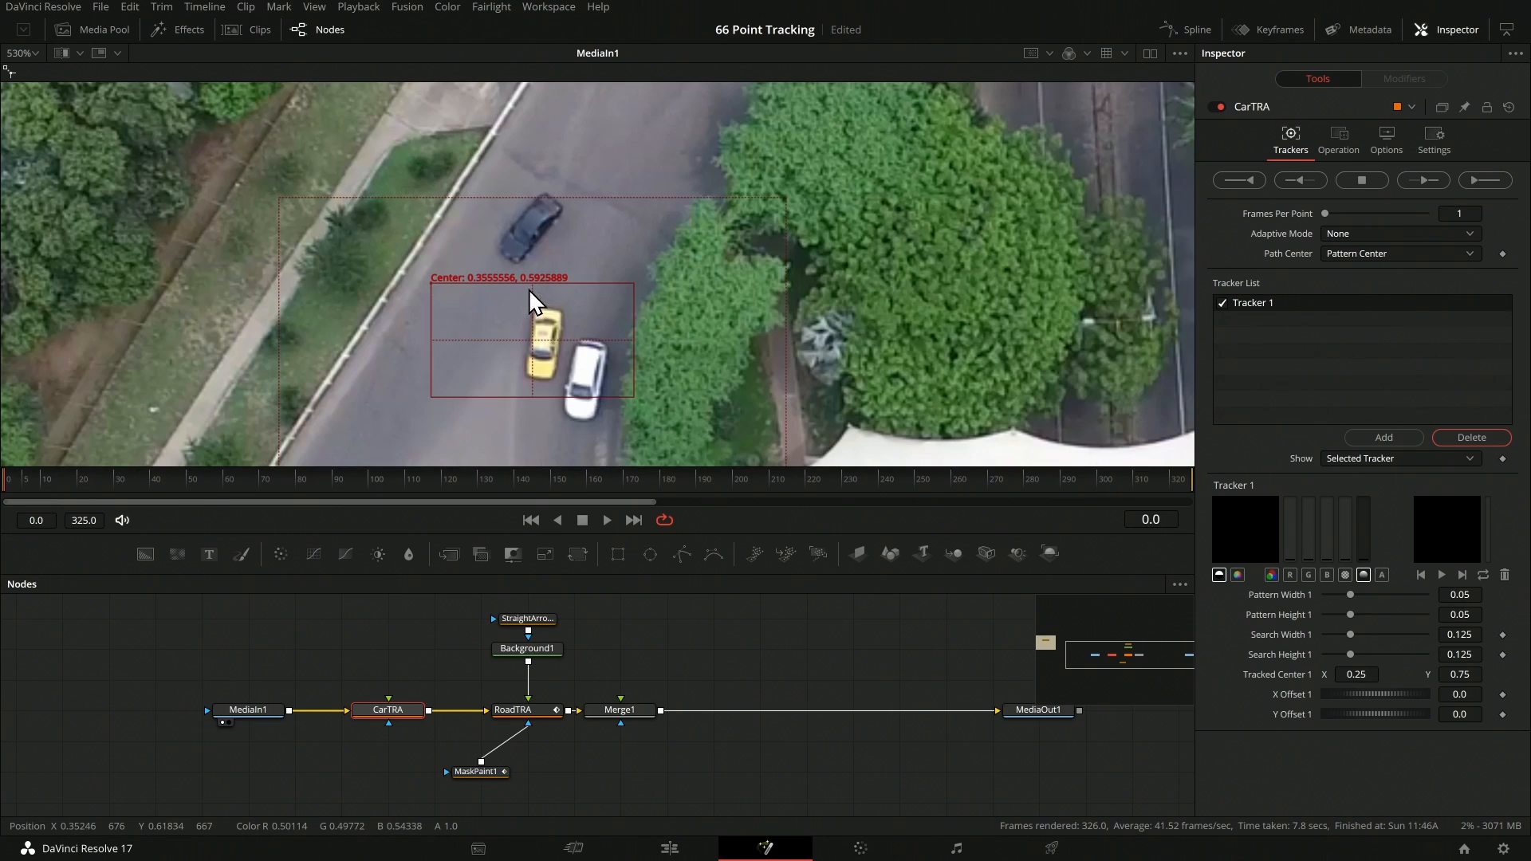
pyautogui.moveTo(436, 289); pyautogui.dragTo(444, 292)
pyautogui.moveTo(642, 398); pyautogui.dragTo(580, 405)
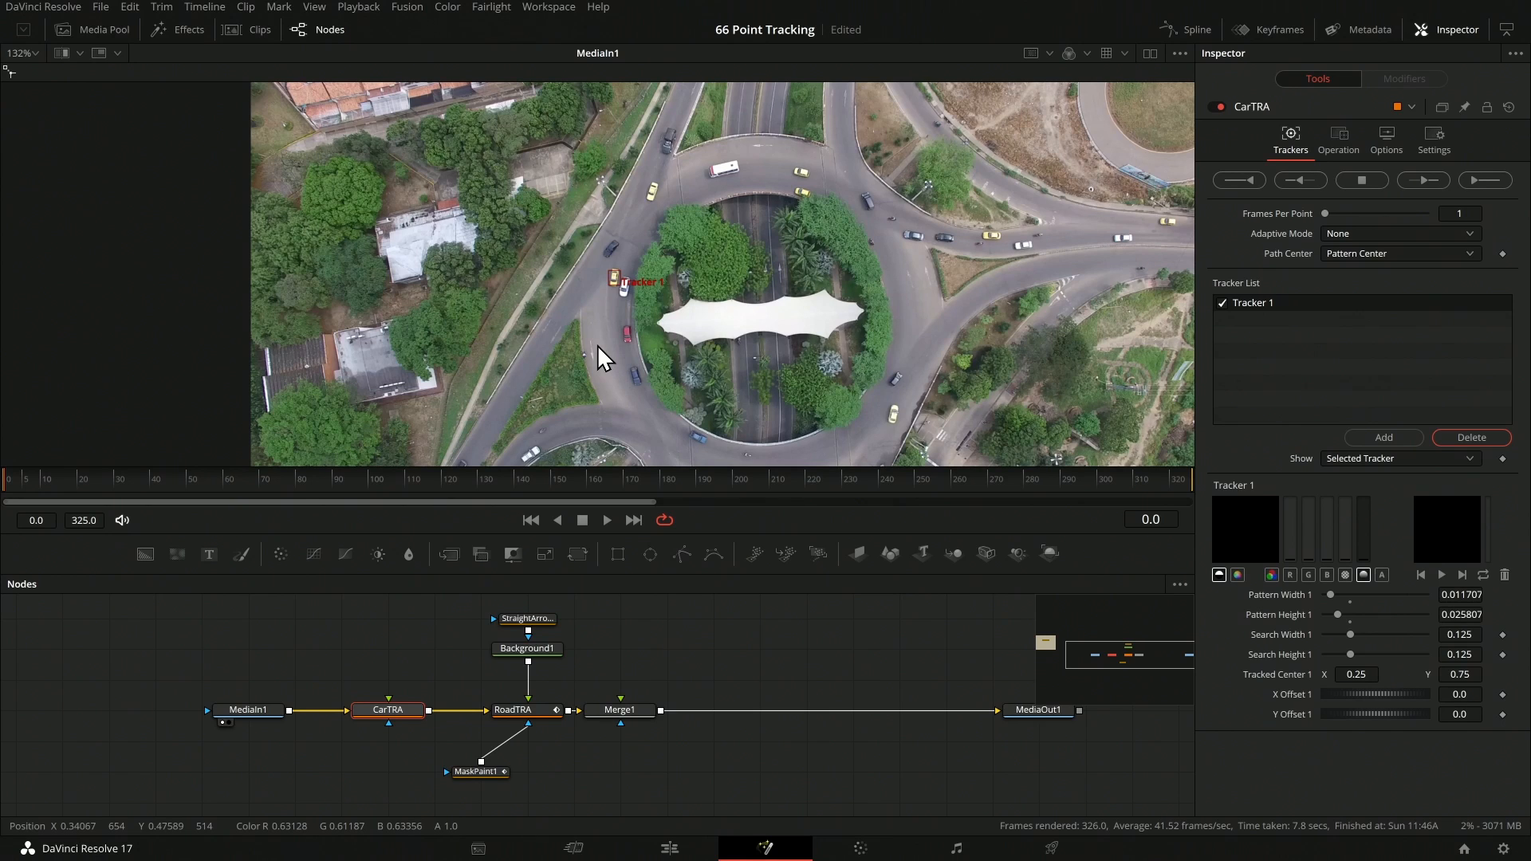
# - Refine Tracker 1's pattern box over the yellow taxi's roof to about 0.0101 wide and 0.0180 high
pyautogui.moveTo(582, 277)
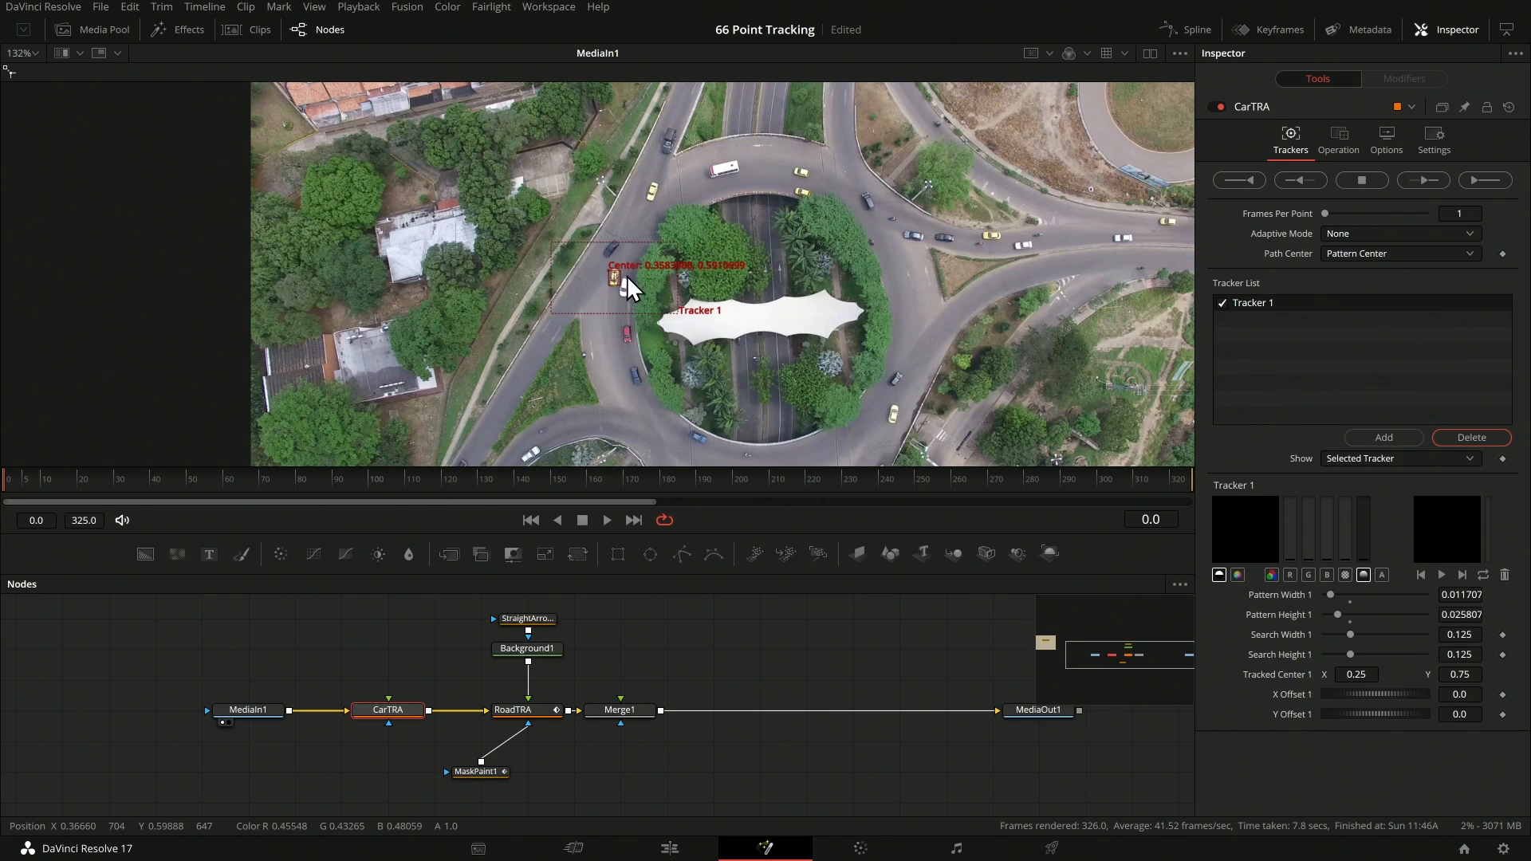
pyautogui.scroll(5, 627, 275)
pyautogui.moveTo(596, 328); pyautogui.dragTo(588, 309)
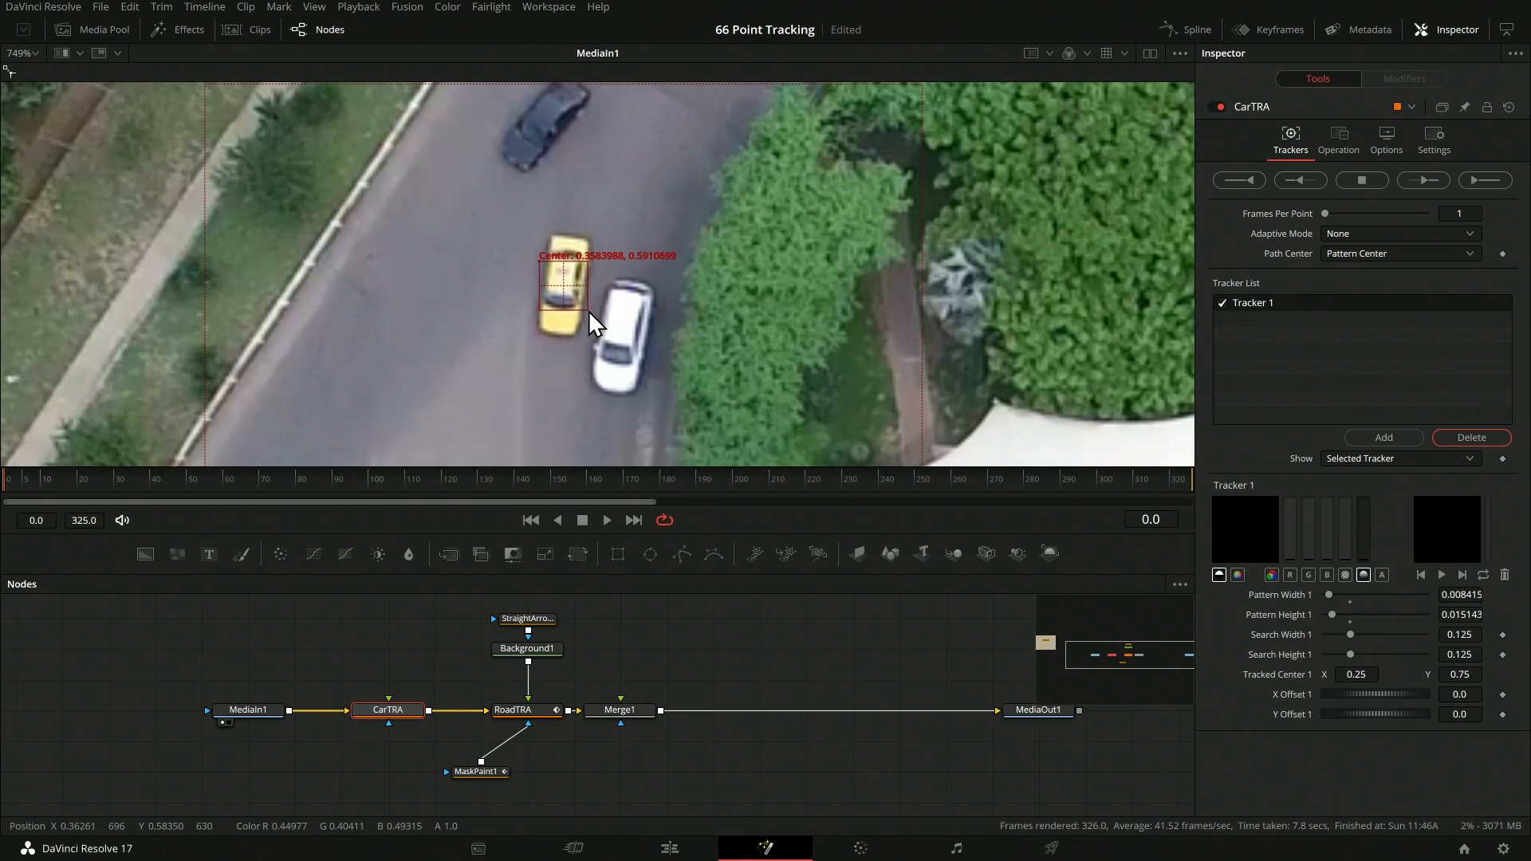
pyautogui.moveTo(544, 263); pyautogui.dragTo(586, 303)
pyautogui.moveTo(543, 247); pyautogui.dragTo(543, 250)
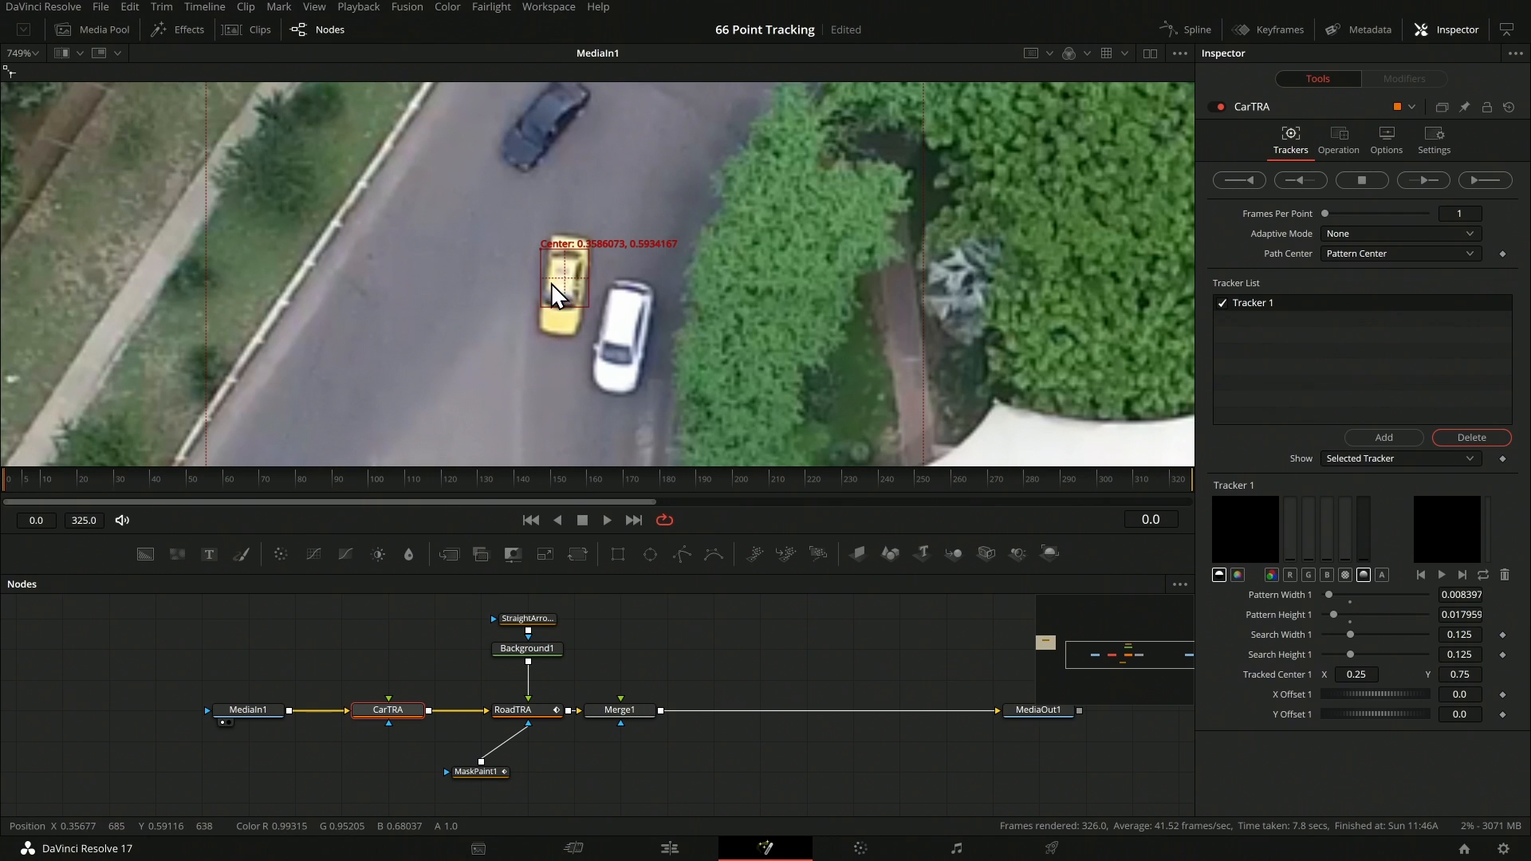
pyautogui.scroll(-2, 571, 222)
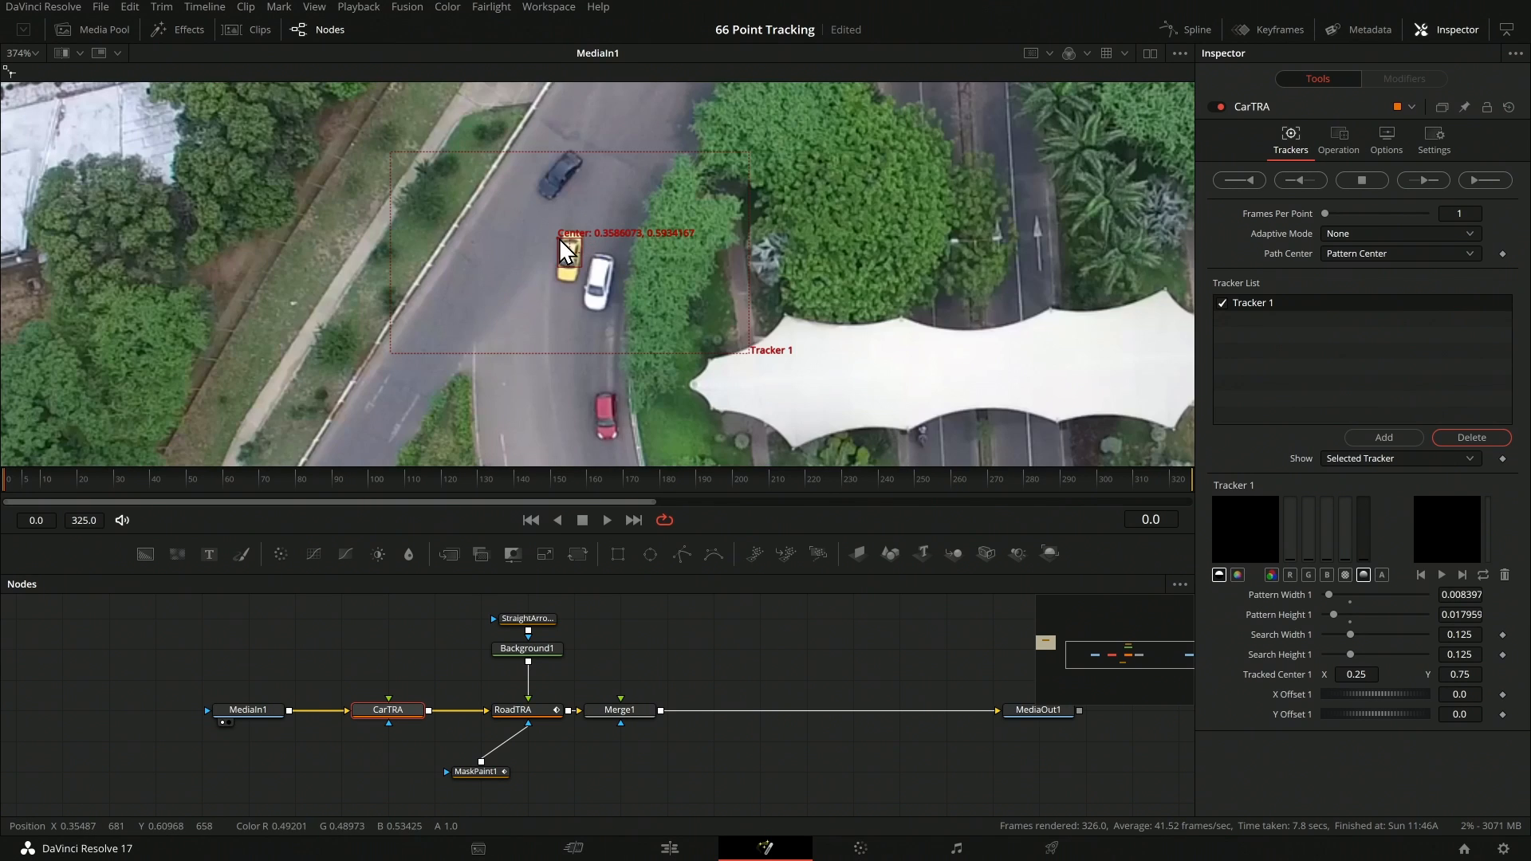
pyautogui.scroll(3, 571, 252)
pyautogui.moveTo(596, 287); pyautogui.dragTo(605, 288)
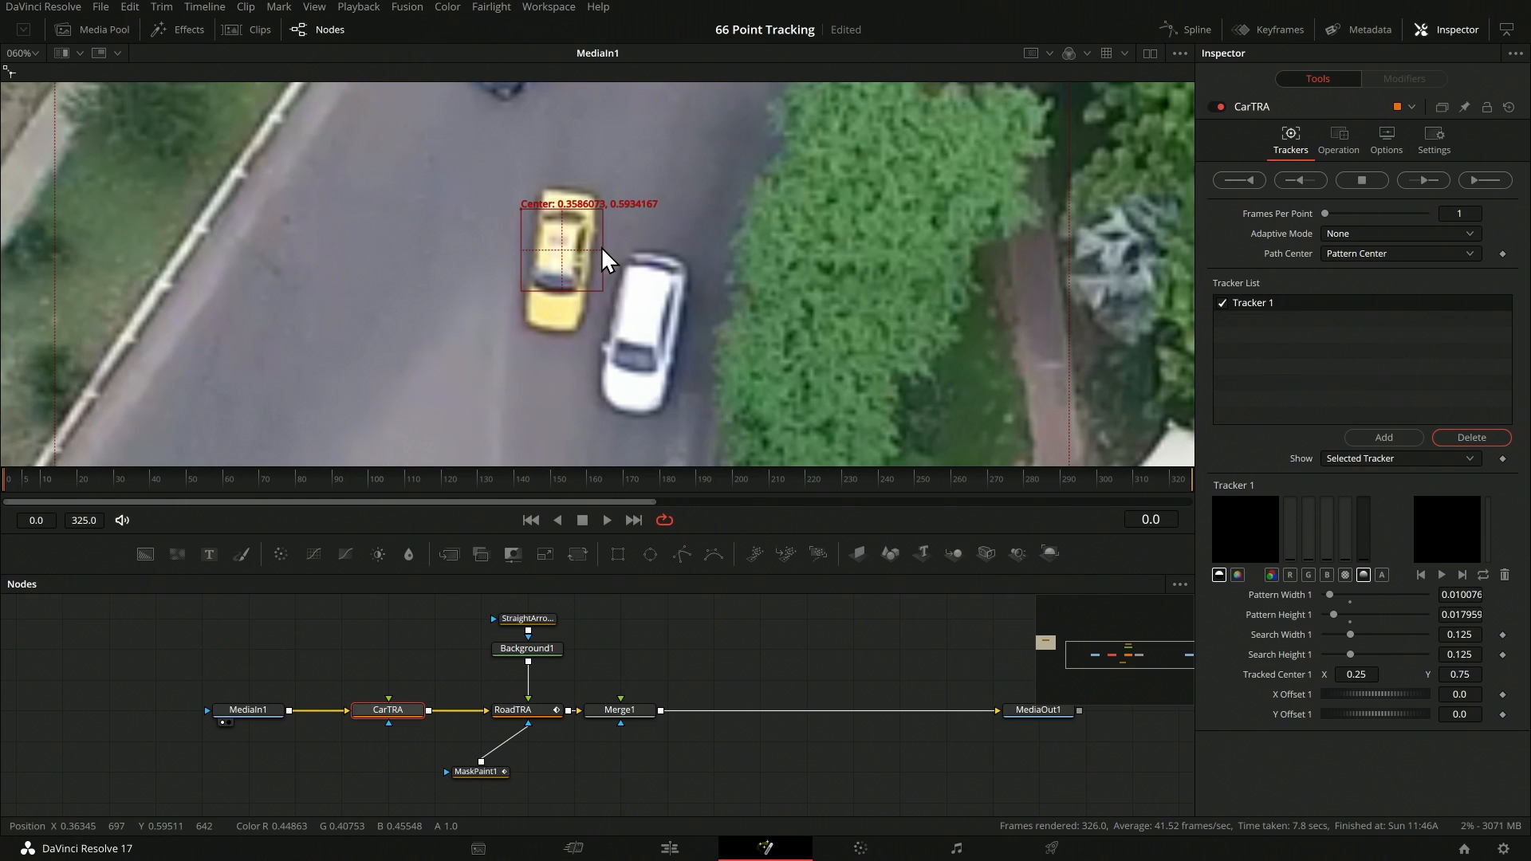
# - Set CarTRA's Adaptive Mode to Every Frame and check the taxi against the search area on frame 1
pyautogui.scroll(-2, 606, 256)
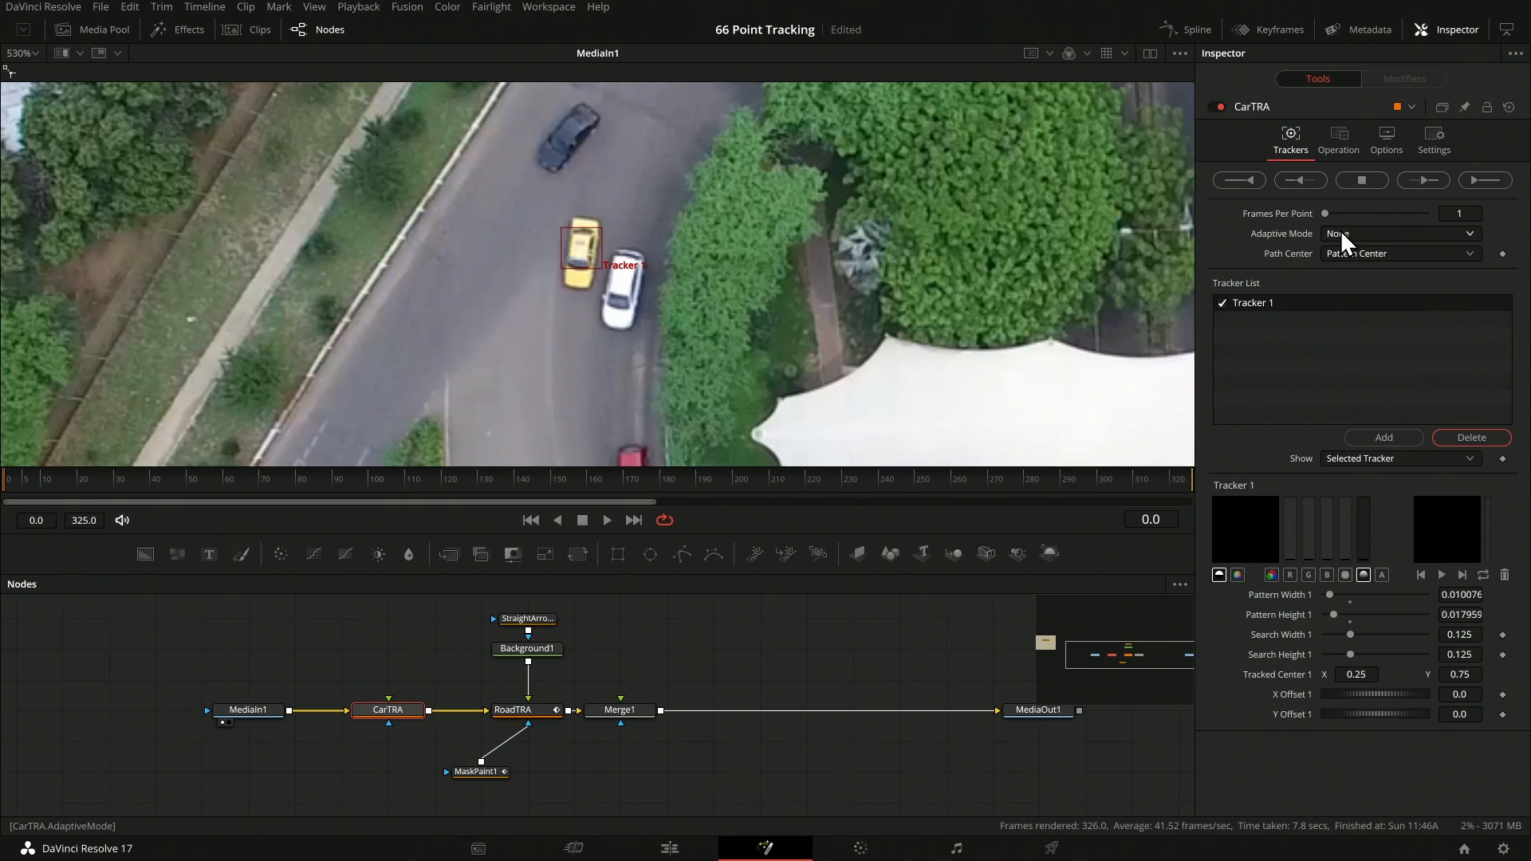
pyautogui.click(1384, 237)
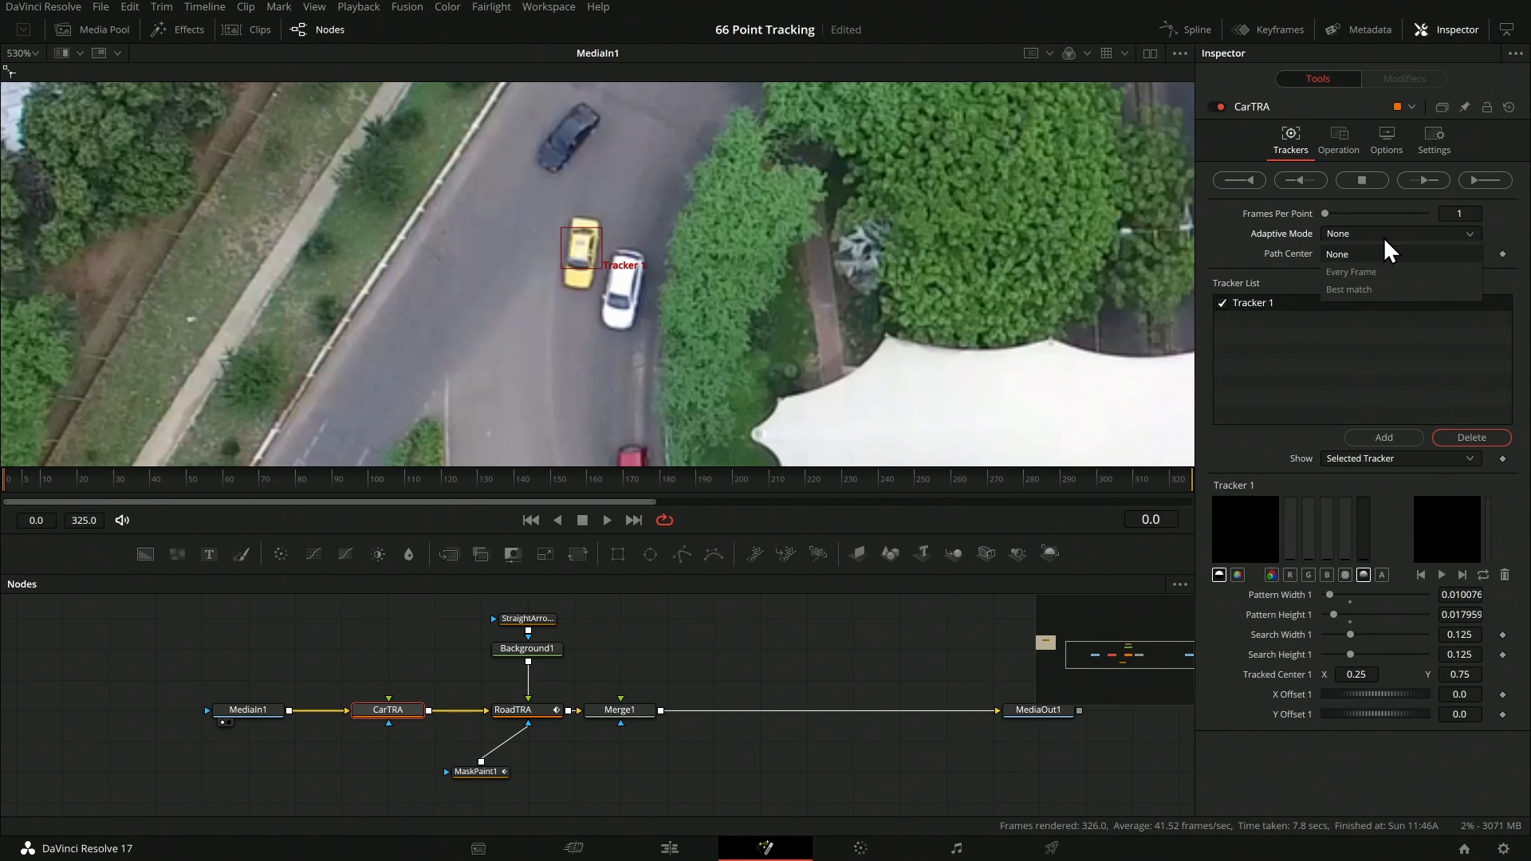
pyautogui.click(1373, 271)
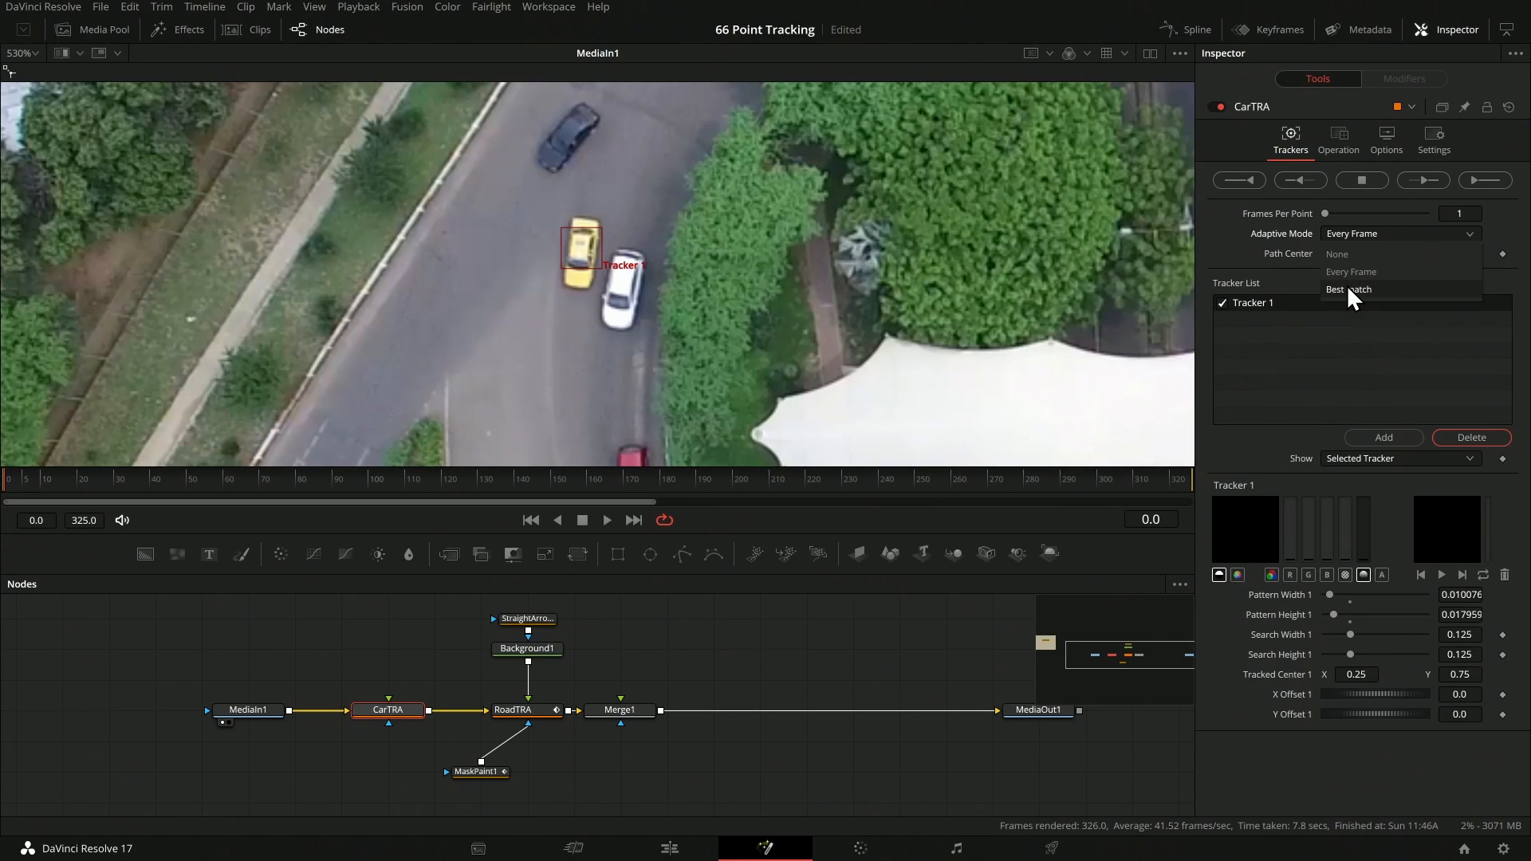
pyautogui.click(1347, 289)
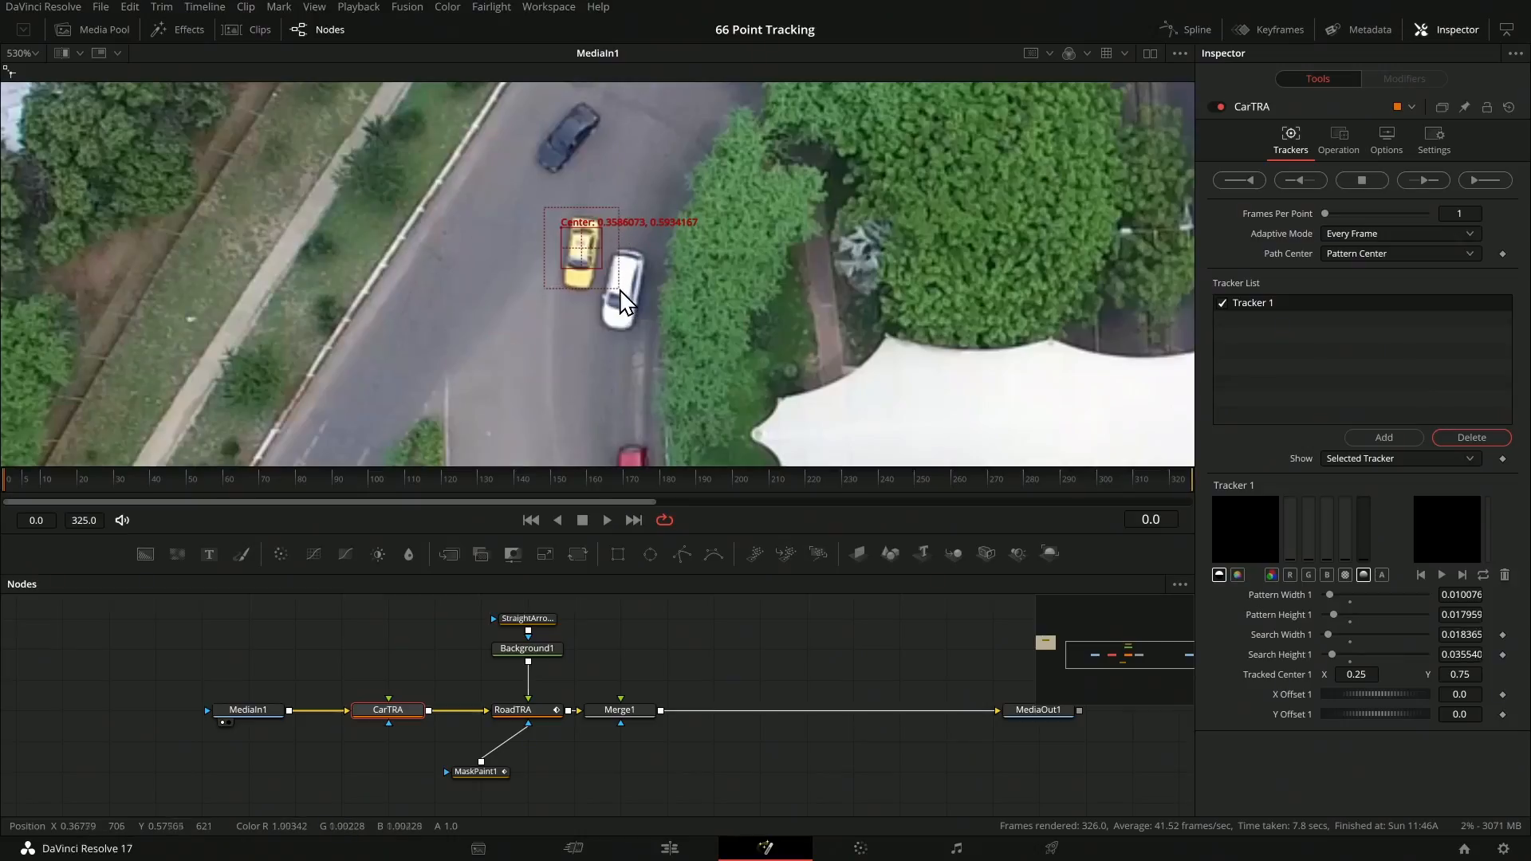
pyautogui.press('Right')
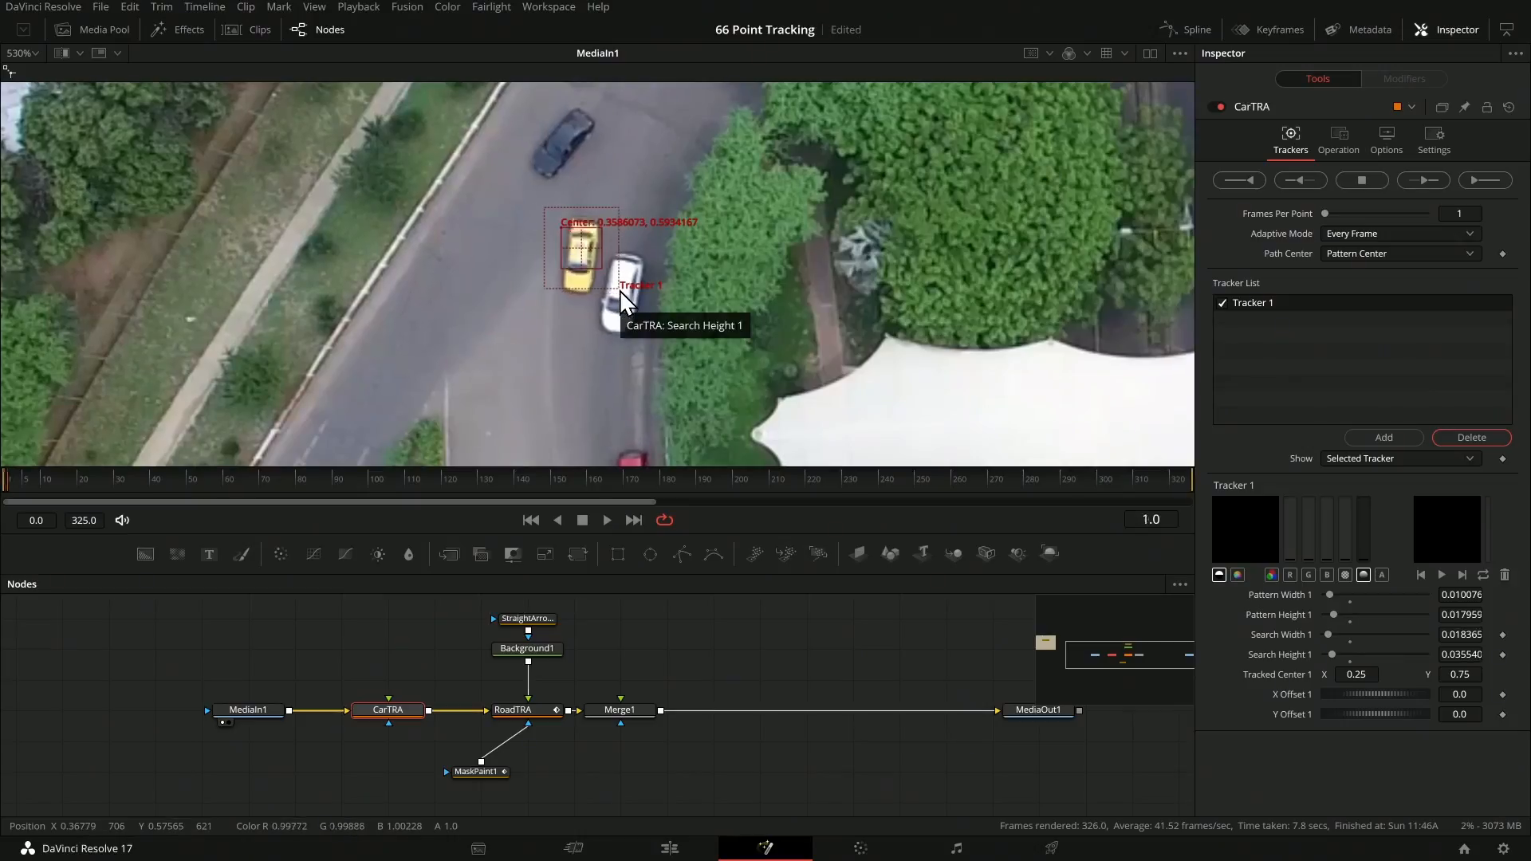
# - Enlarge Tracker 1's search box around the yellow taxi on frame 0 to about 0.0213 wide and 0.0406 high
pyautogui.press('Left')
pyautogui.moveTo(621, 292); pyautogui.dragTo(616, 287)
pyautogui.press('Right')
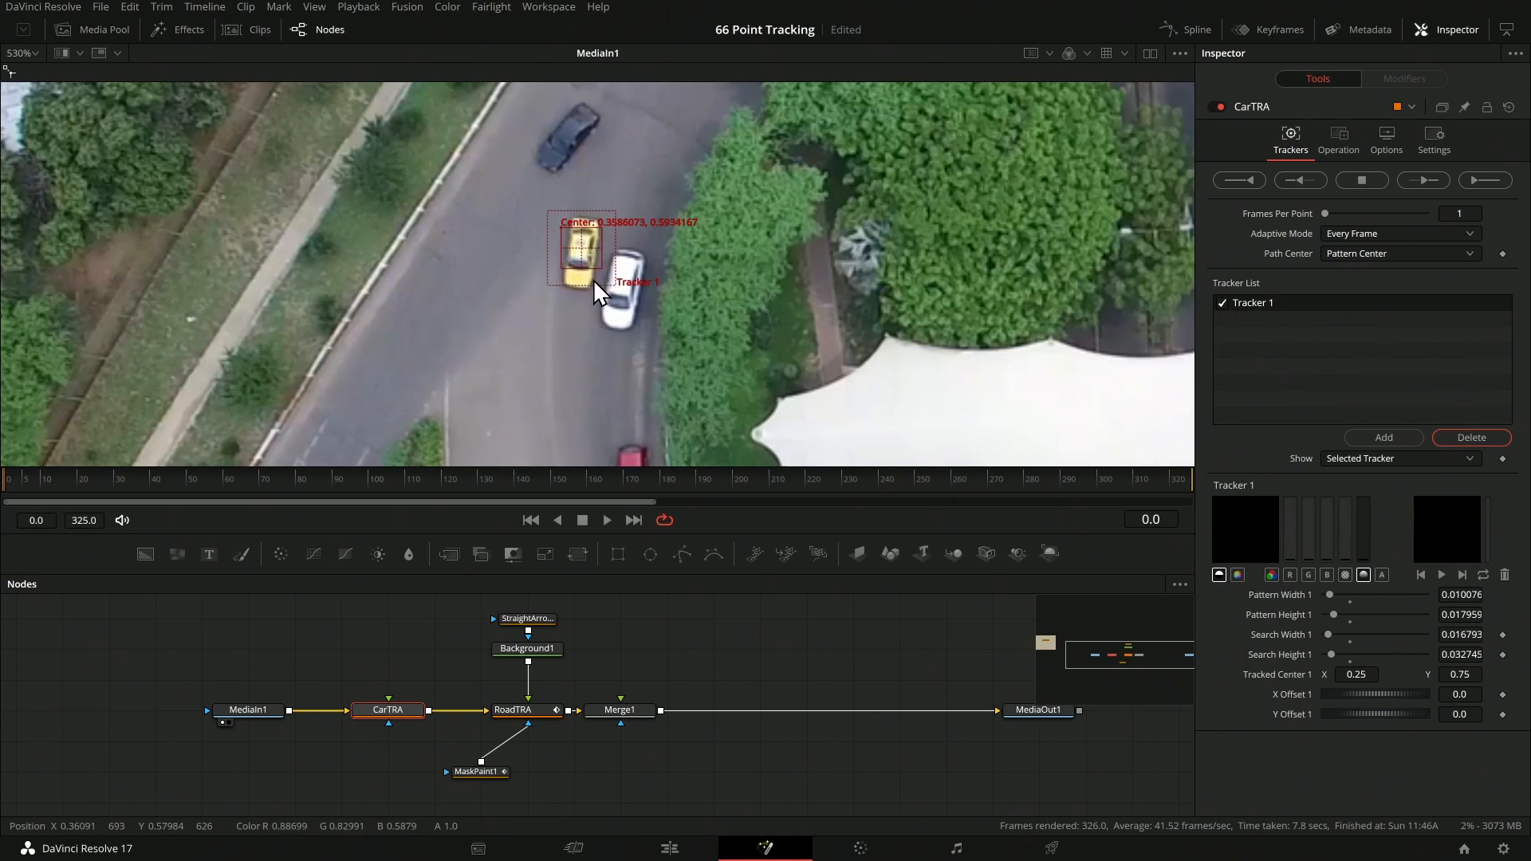
pyautogui.scroll(-2, 654, 246)
pyautogui.scroll(-3, 1123, 284)
pyautogui.scroll(4, 823, 276)
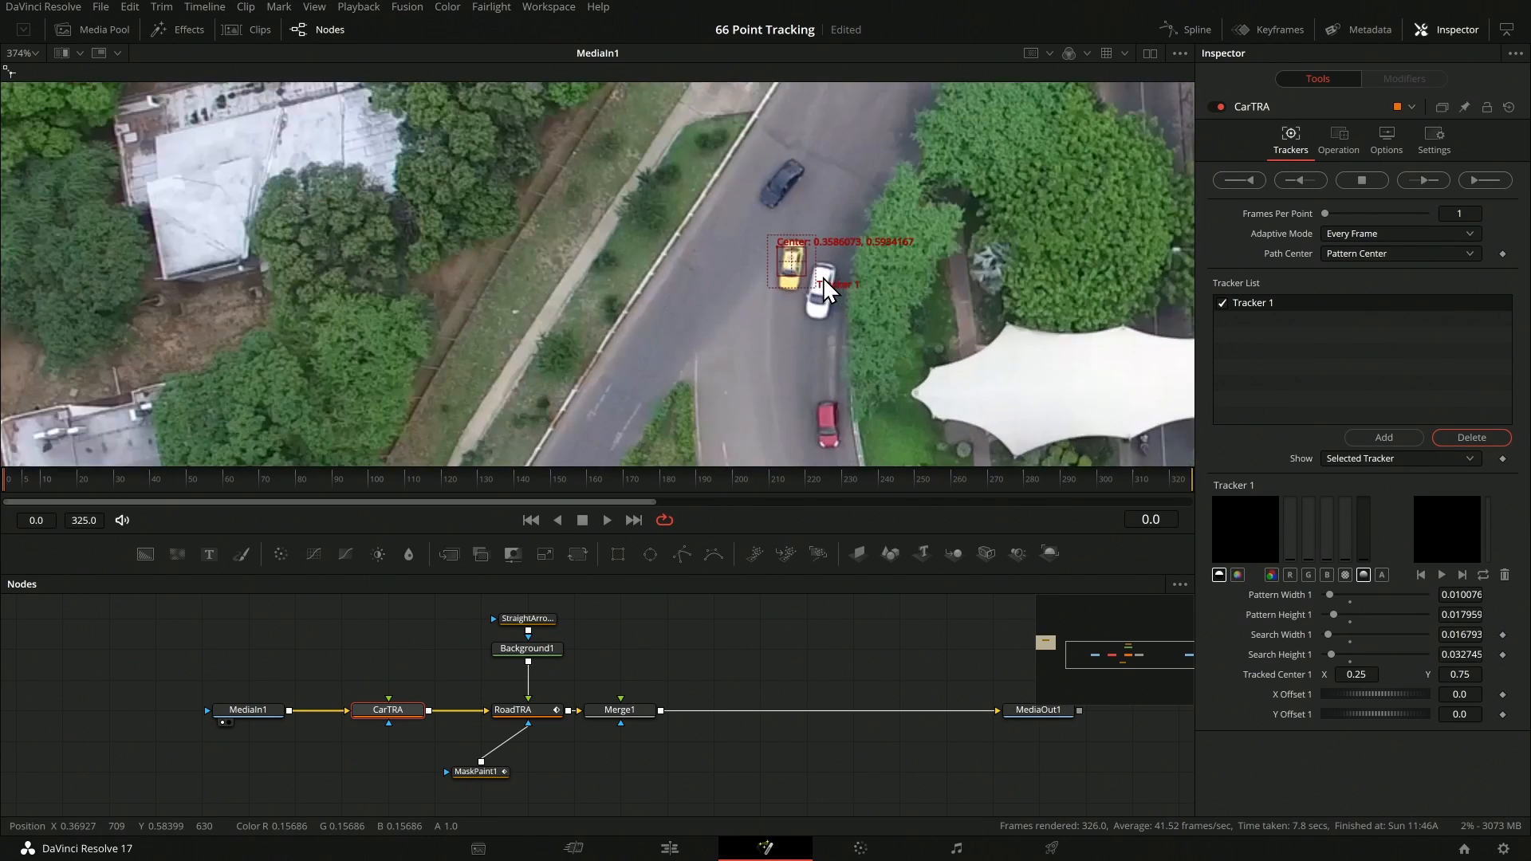
pyautogui.moveTo(815, 296); pyautogui.dragTo(823, 302)
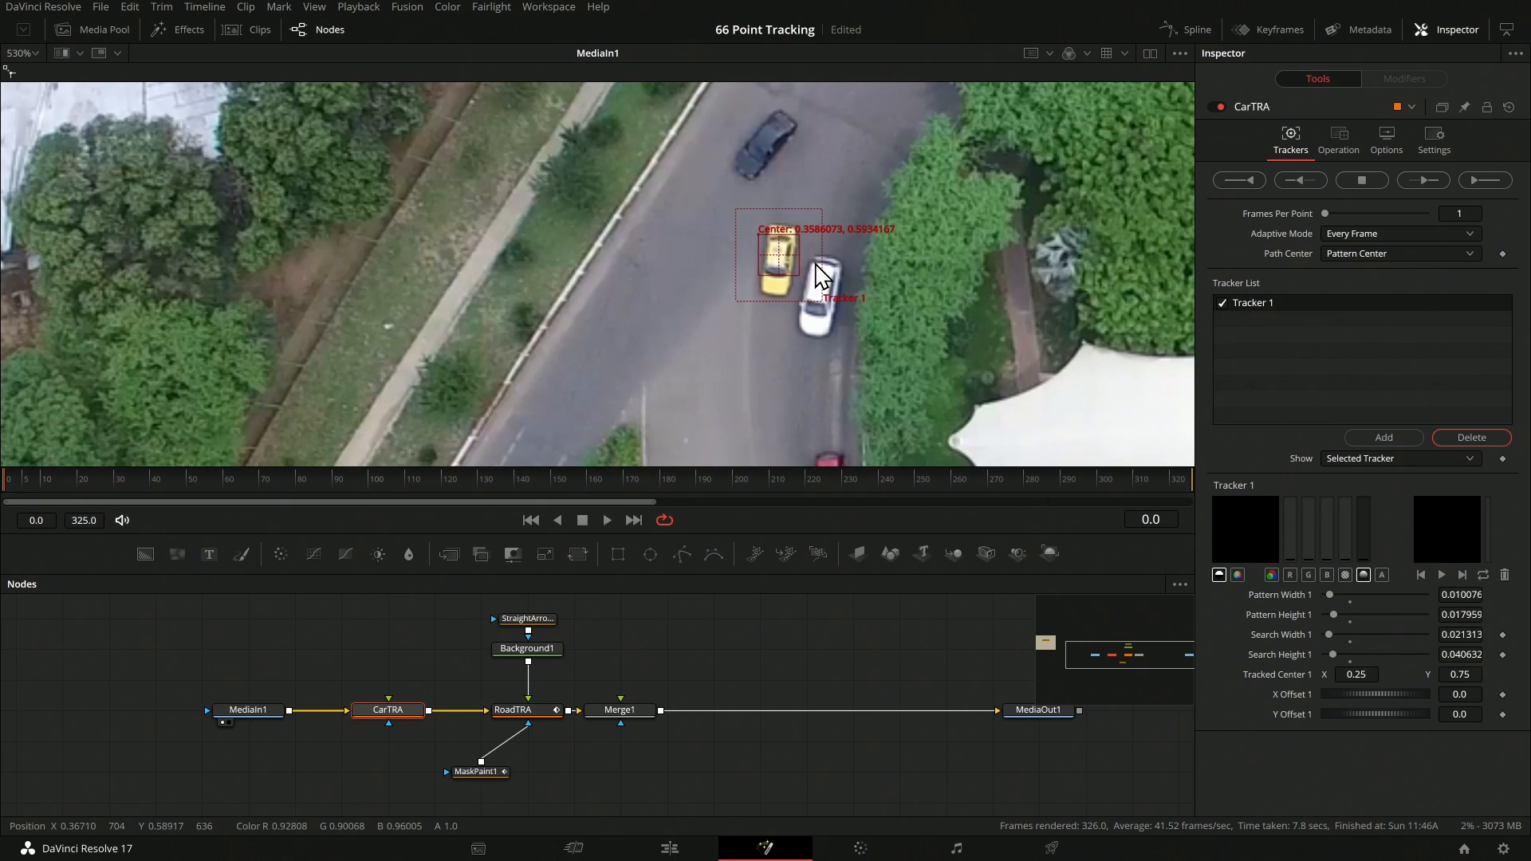
# - Show CarTRA in the viewer and compare Tracker 1's single color channels, finishing with full color as the tracking channel
pyautogui.scroll(-3, 836, 280)
pyautogui.moveTo(1009, 301); pyautogui.dragTo(677, 245)
pyautogui.scroll(-1, 869, 252)
pyautogui.scroll(-1, 794, 252)
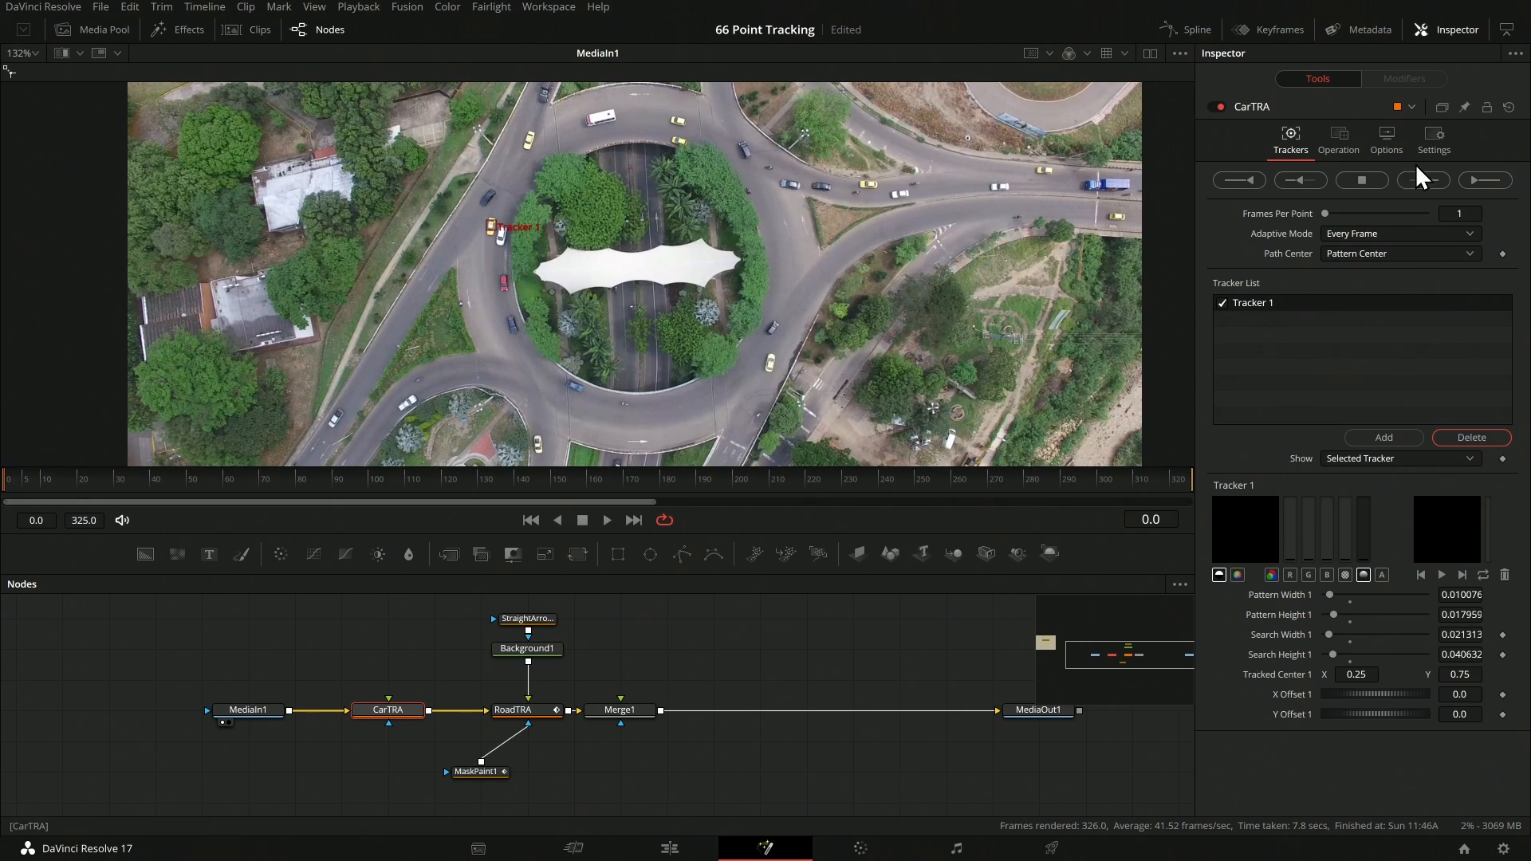
pyautogui.press('1')
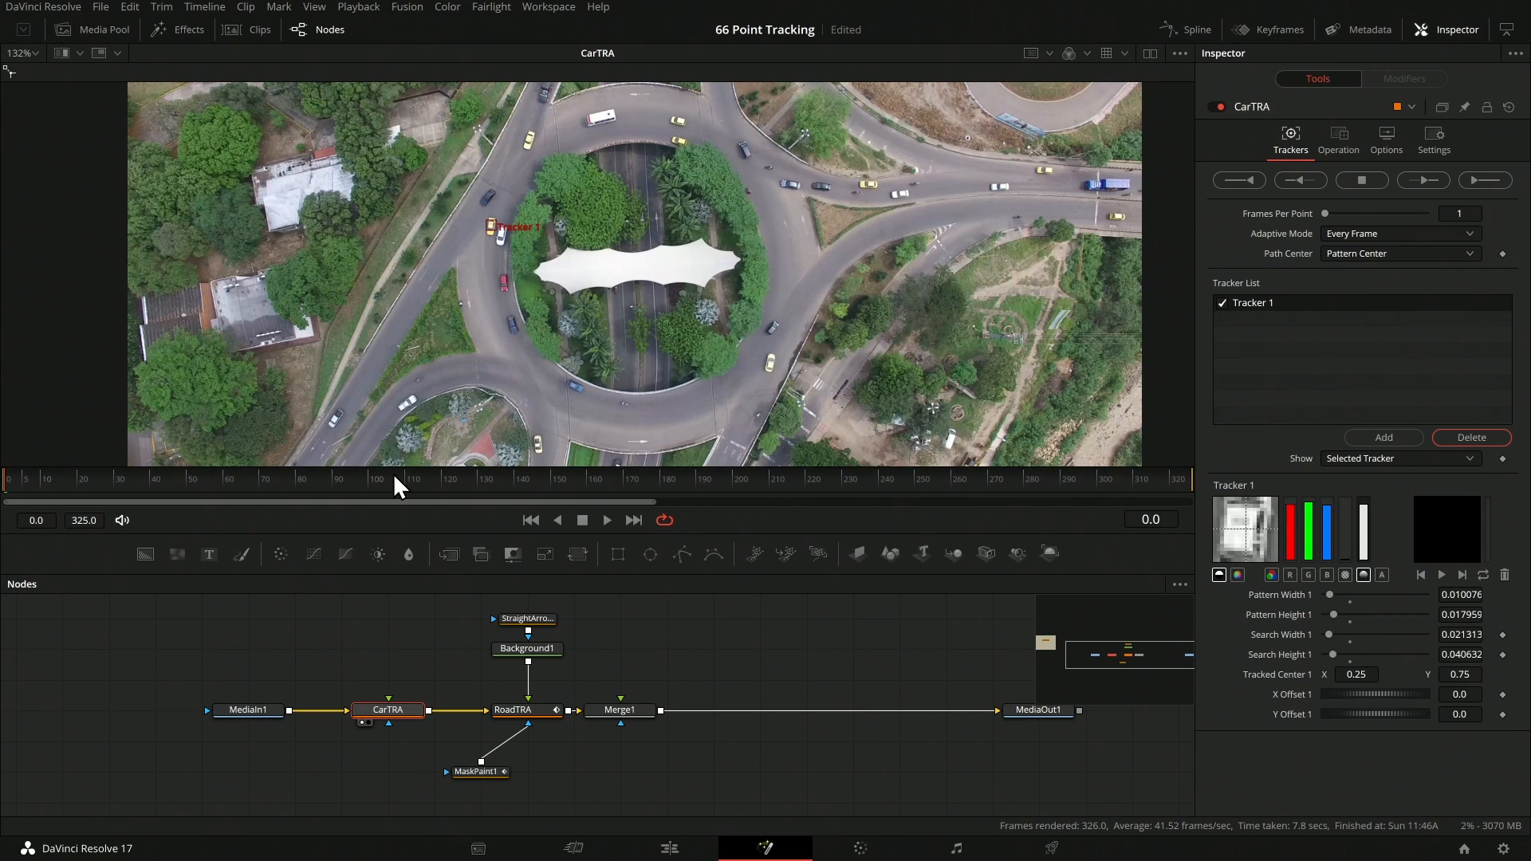
pyautogui.click(1289, 574)
pyautogui.click(1308, 575)
pyautogui.click(1327, 575)
pyautogui.click(1306, 577)
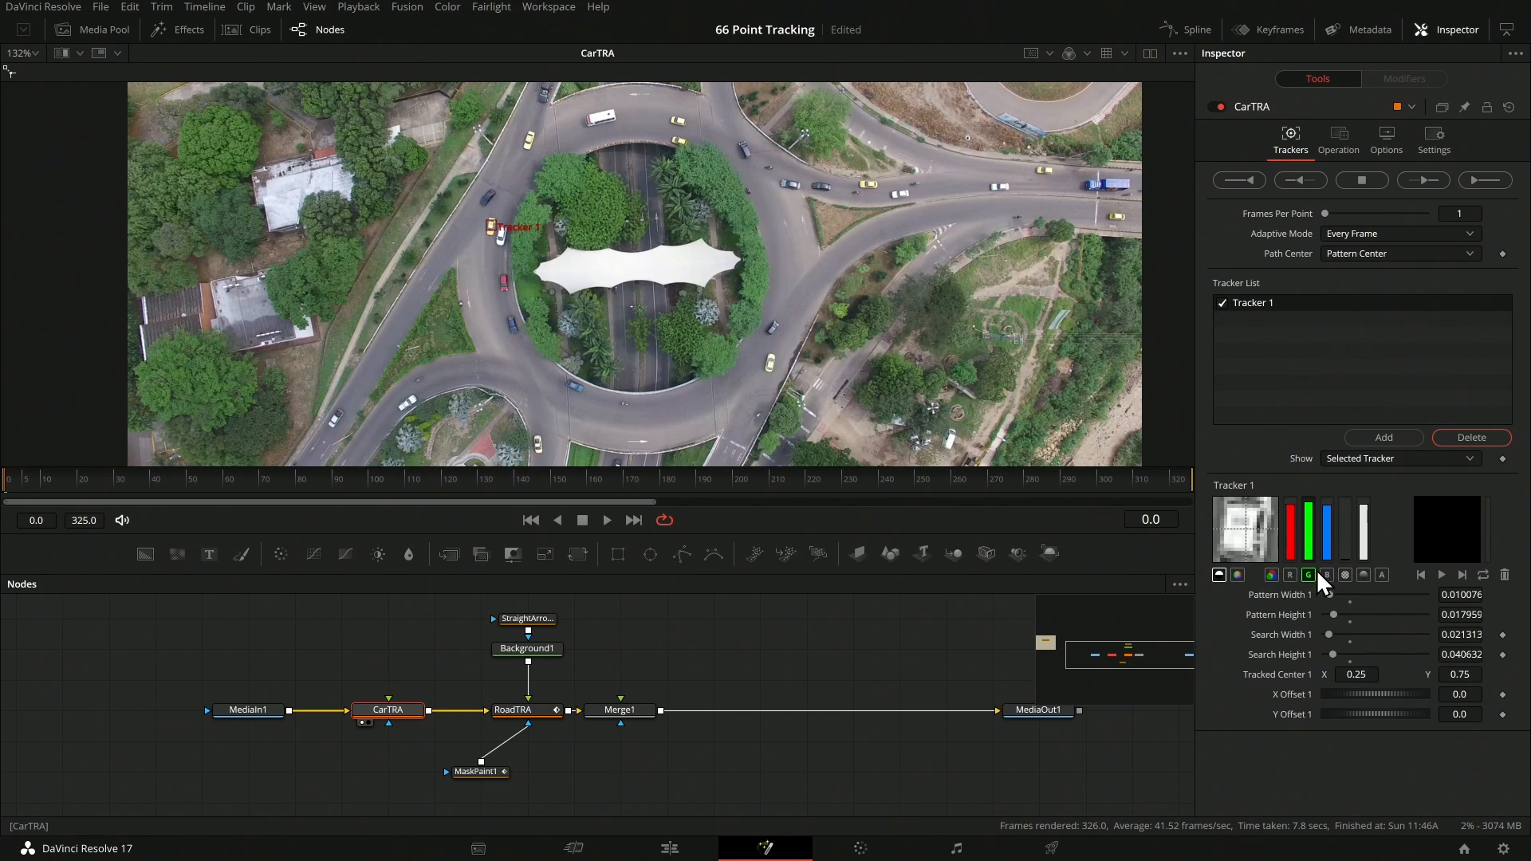
pyautogui.click(1270, 575)
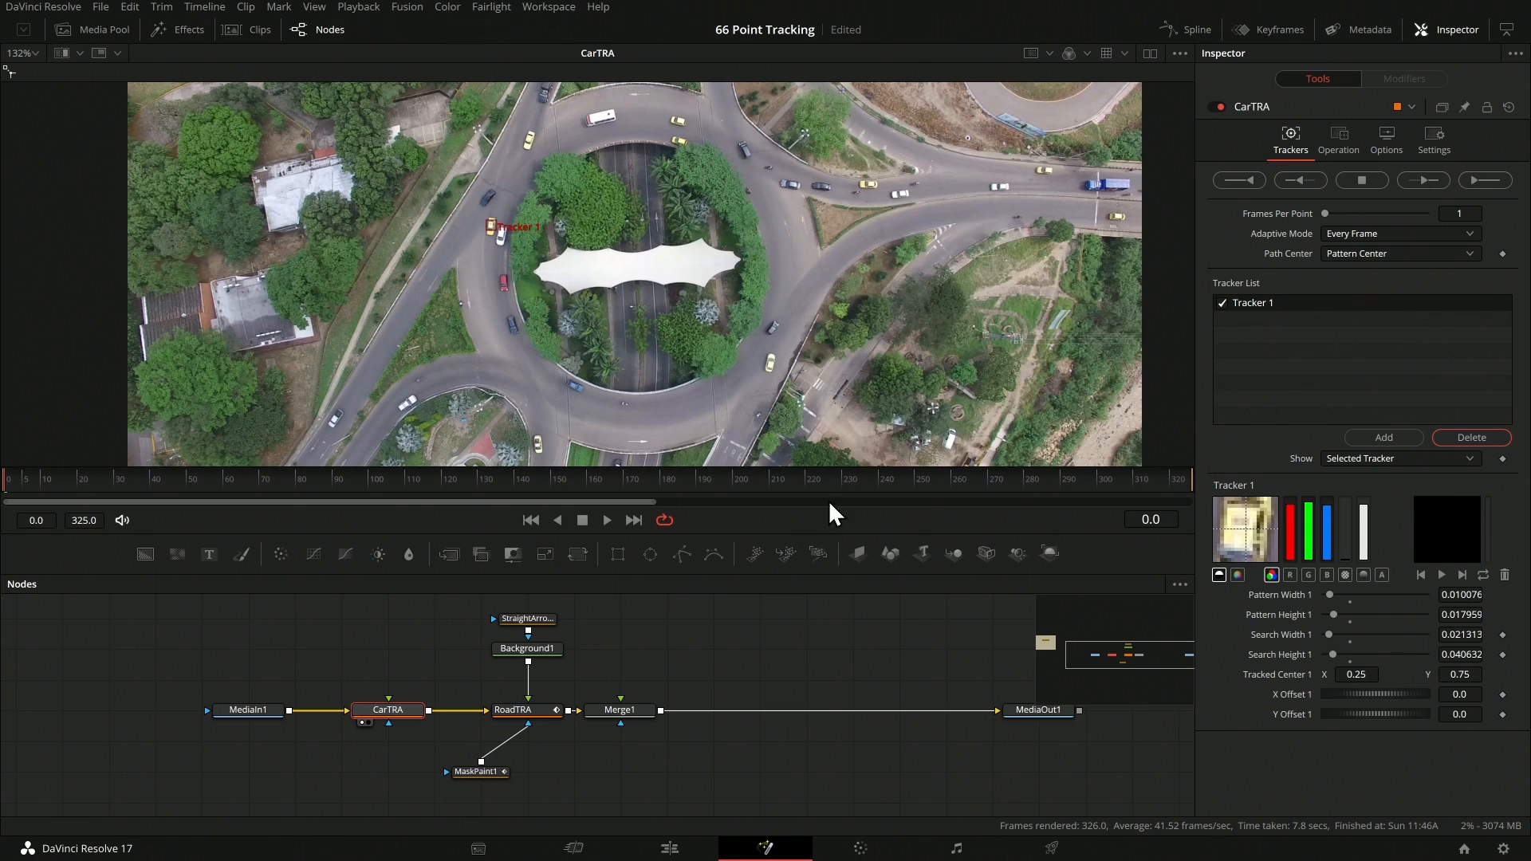
# - Track the yellow taxi forward from frame 0 to the end of the clip and inspect the path's end at the frame edge
pyautogui.click(1480, 184)
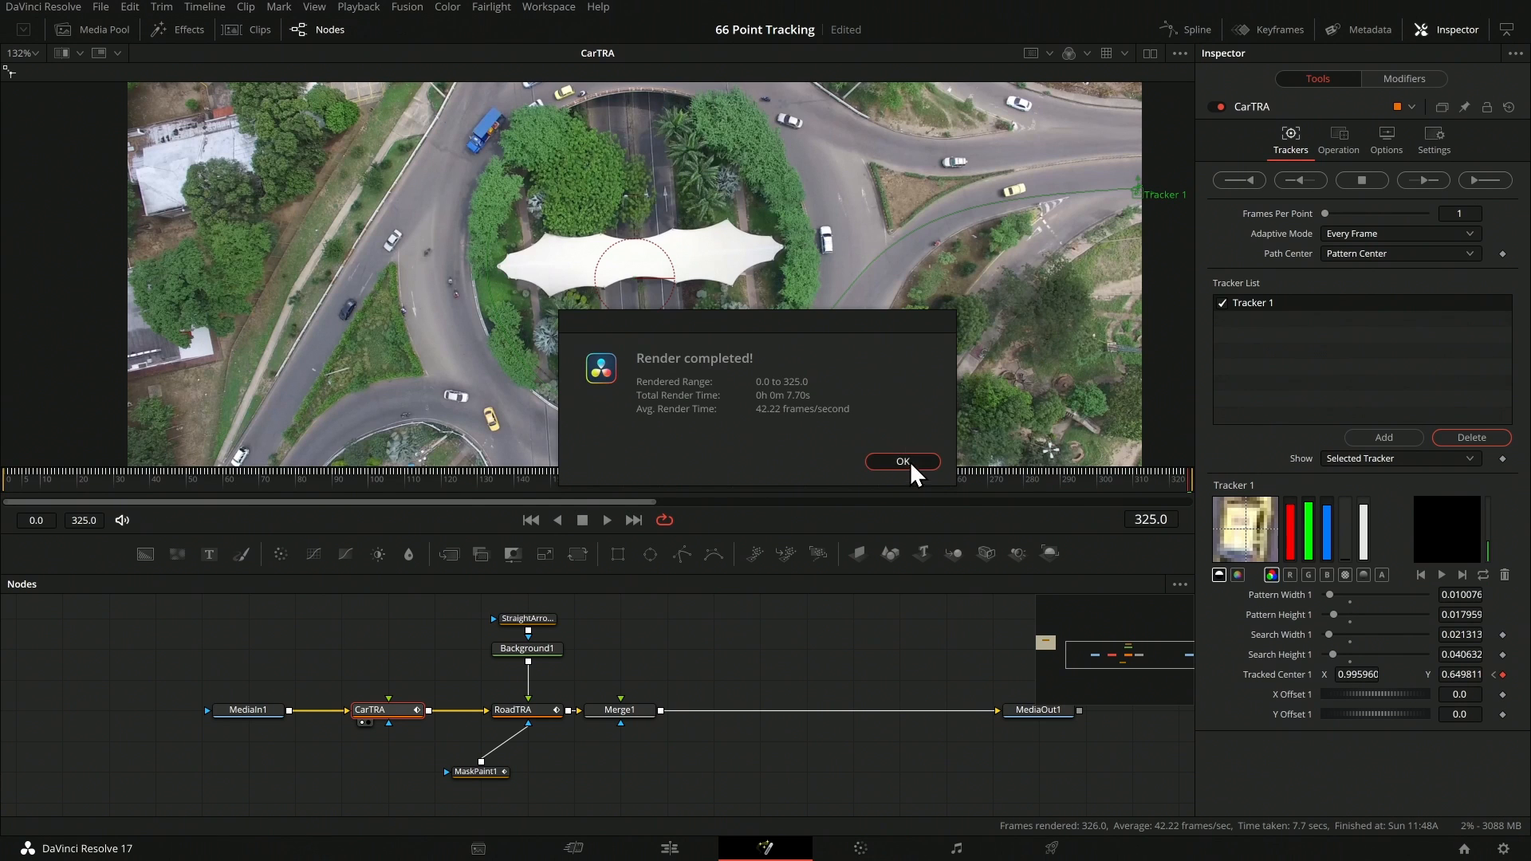
pyautogui.click(903, 461)
pyautogui.scroll(5, 851, 284)
pyautogui.scroll(2, 929, 200)
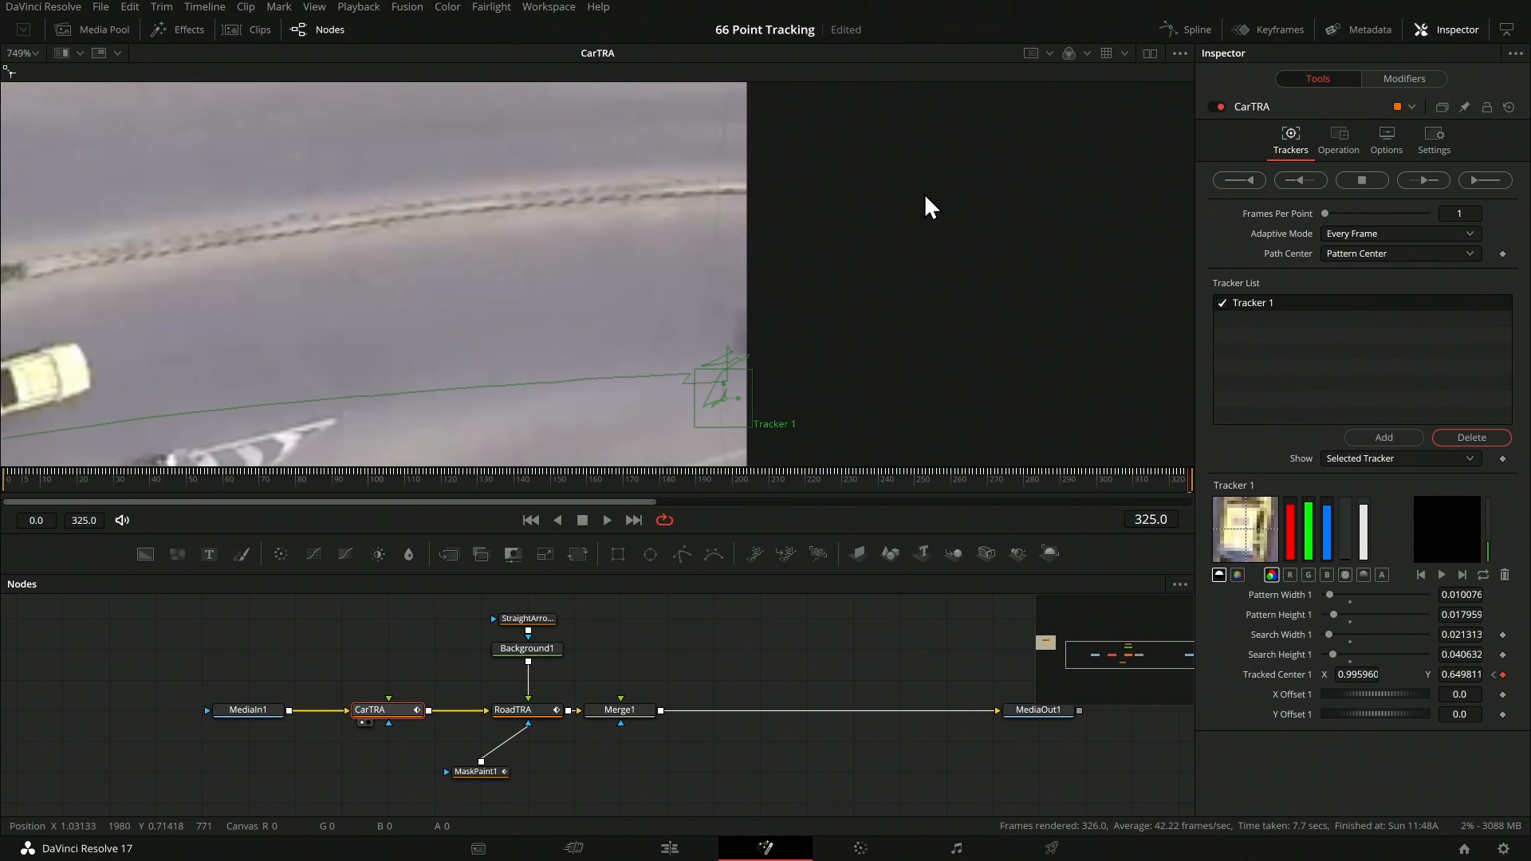
# - On frame 293, move Tracker 1's pattern box outside the image to expose the path points and compare the neighbouring frames
pyautogui.moveTo(1179, 477); pyautogui.dragTo(1069, 487)
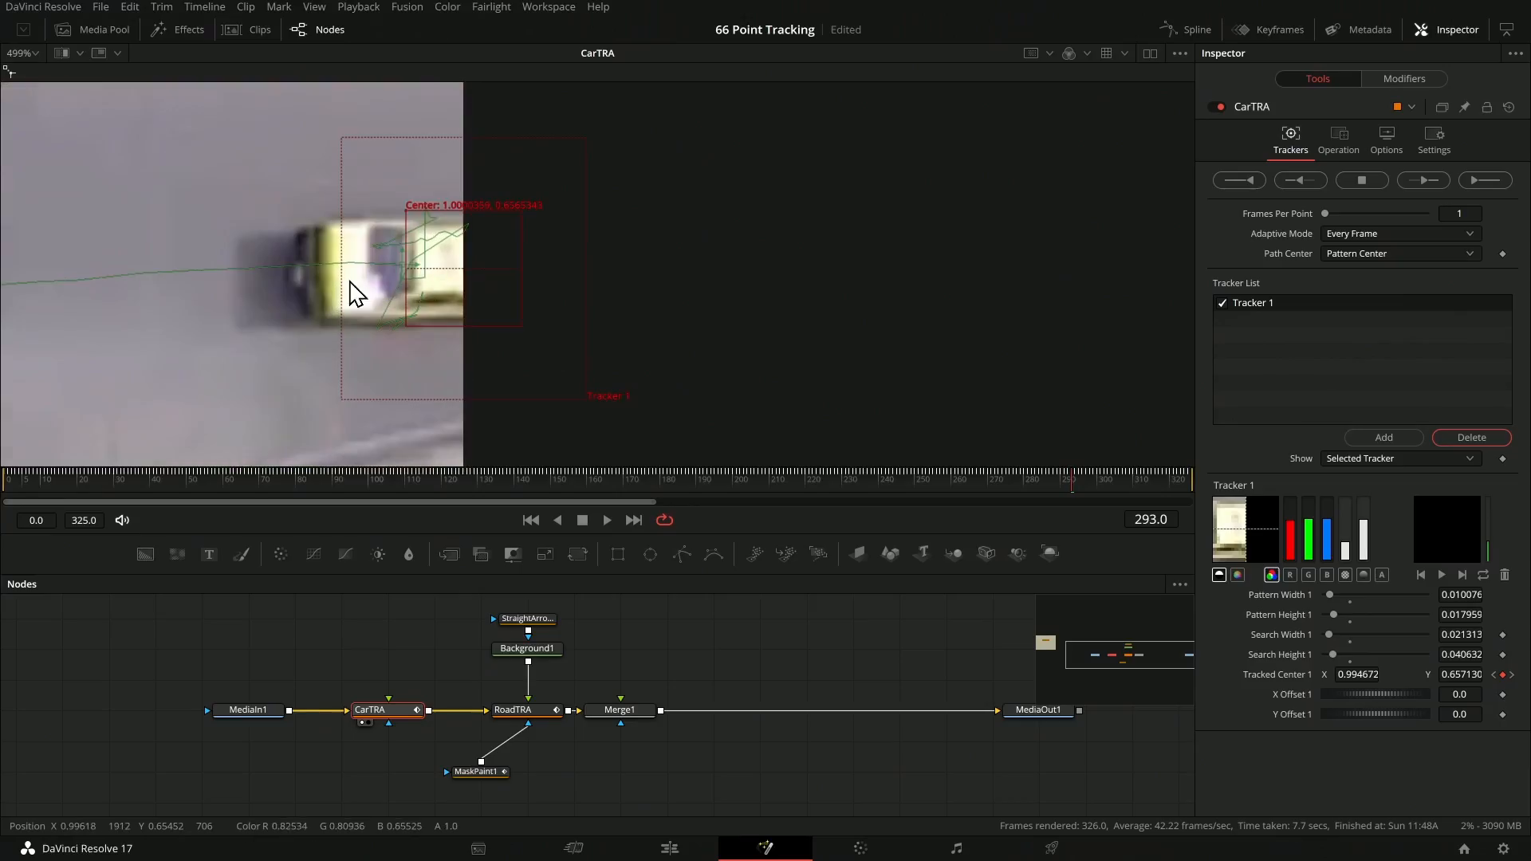
pyautogui.moveTo(409, 208); pyautogui.dragTo(570, 211)
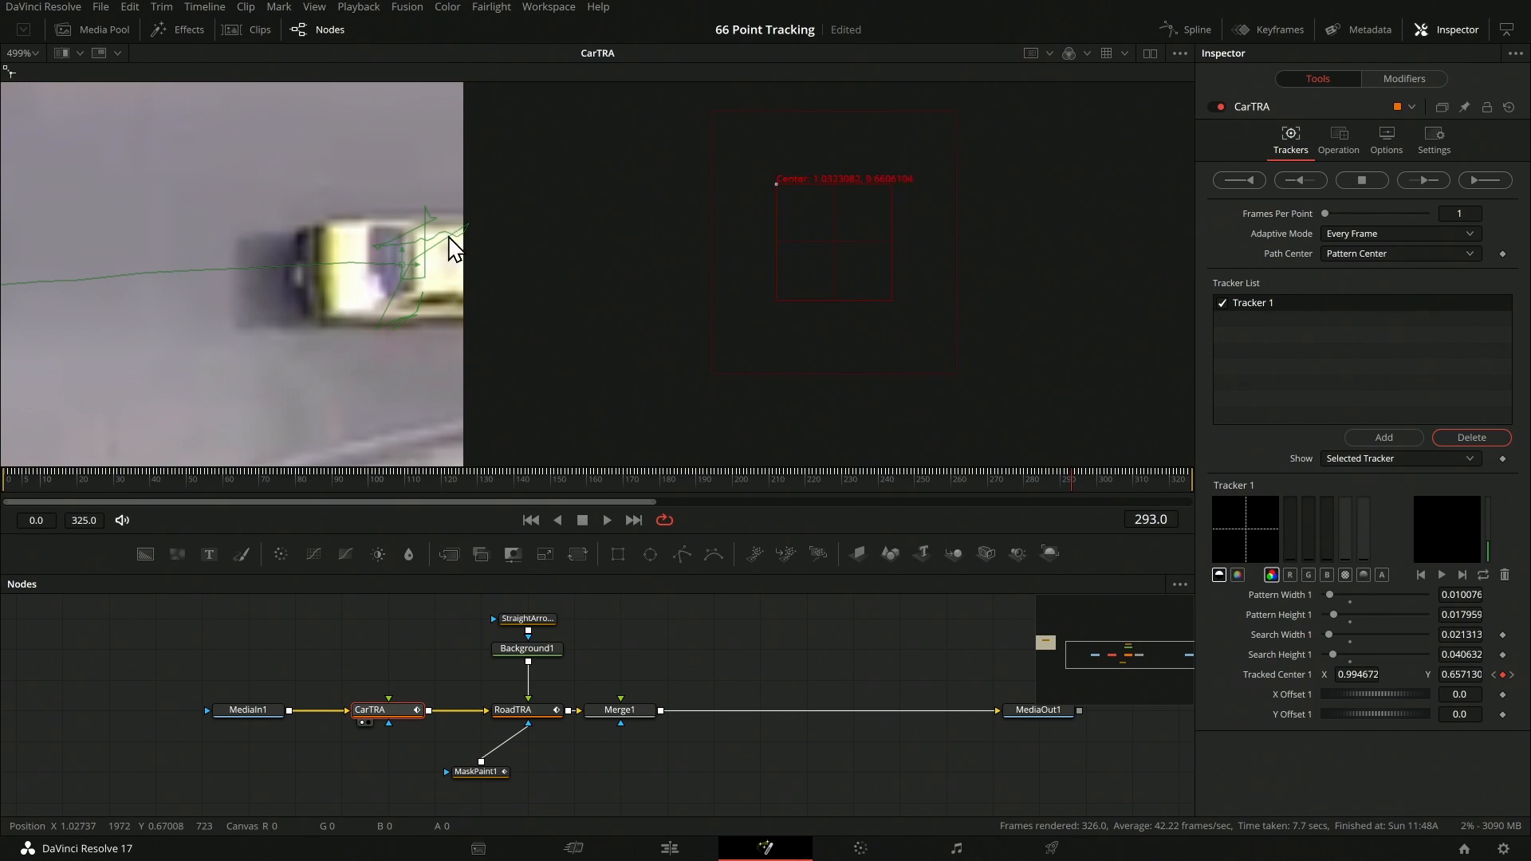
pyautogui.scroll(2, 402, 260)
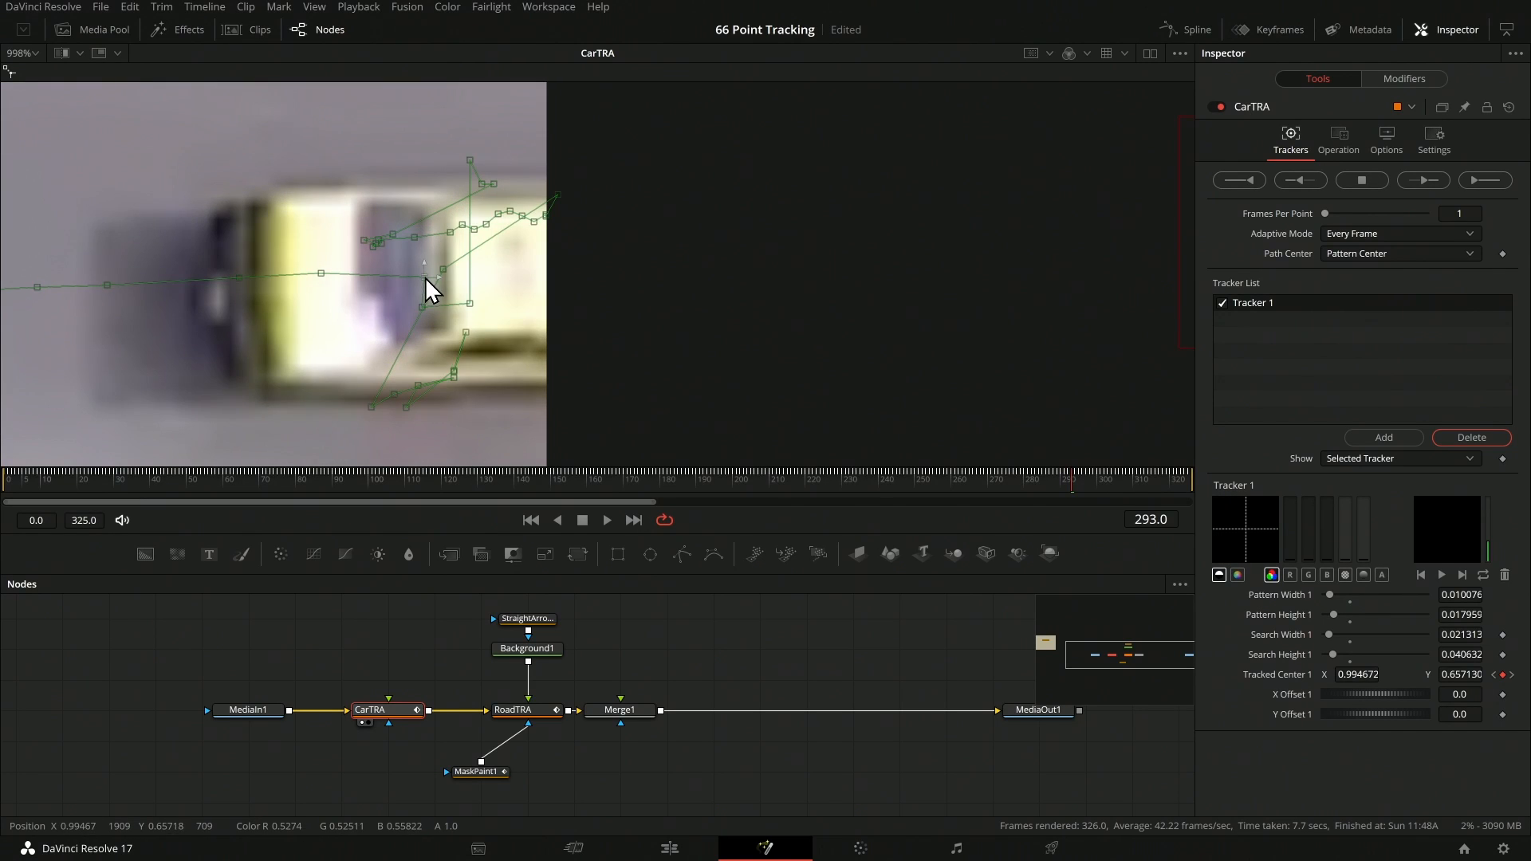
pyautogui.press('Left')
pyautogui.press('Left')
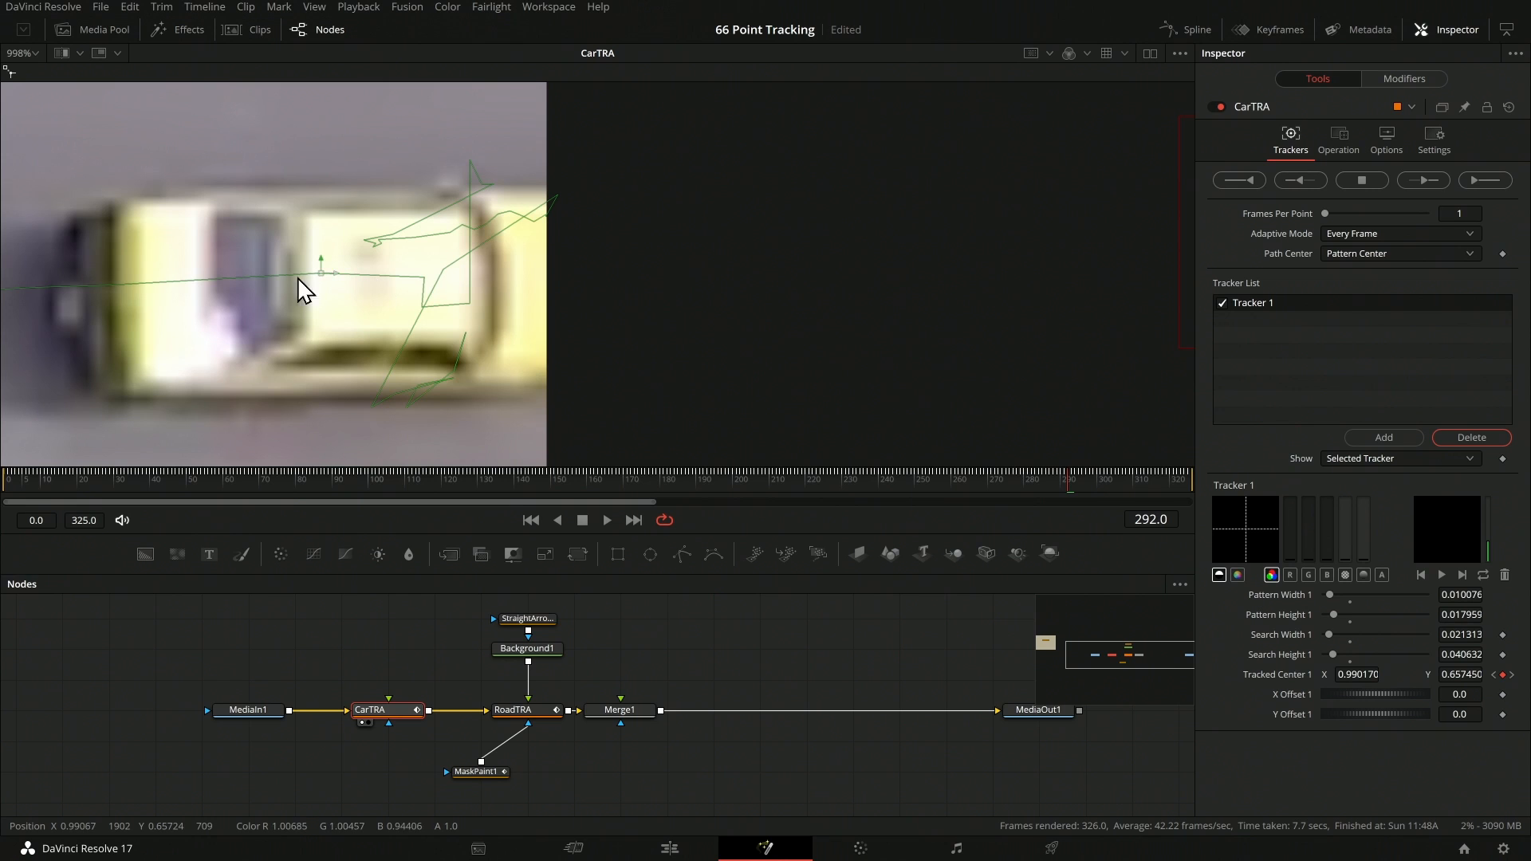
pyautogui.press('Right')
pyautogui.press('Right')
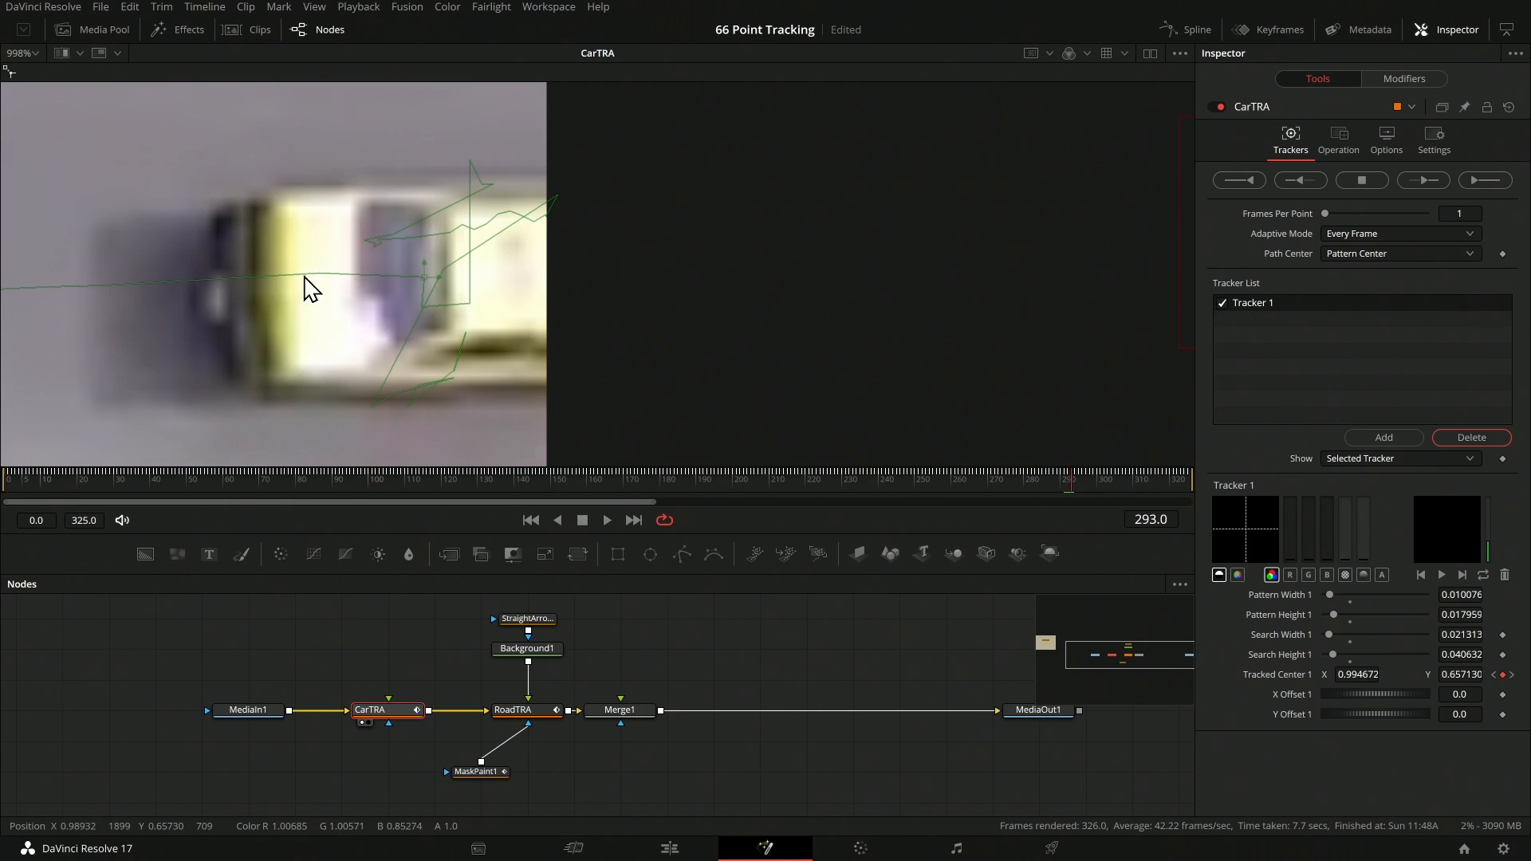
# - Move CarTRA's path points to about 0.9964, 0.6588 on frame 293 and about 1.0022, 0.6603 on frame 294
pyautogui.moveTo(423, 279); pyautogui.dragTo(467, 255)
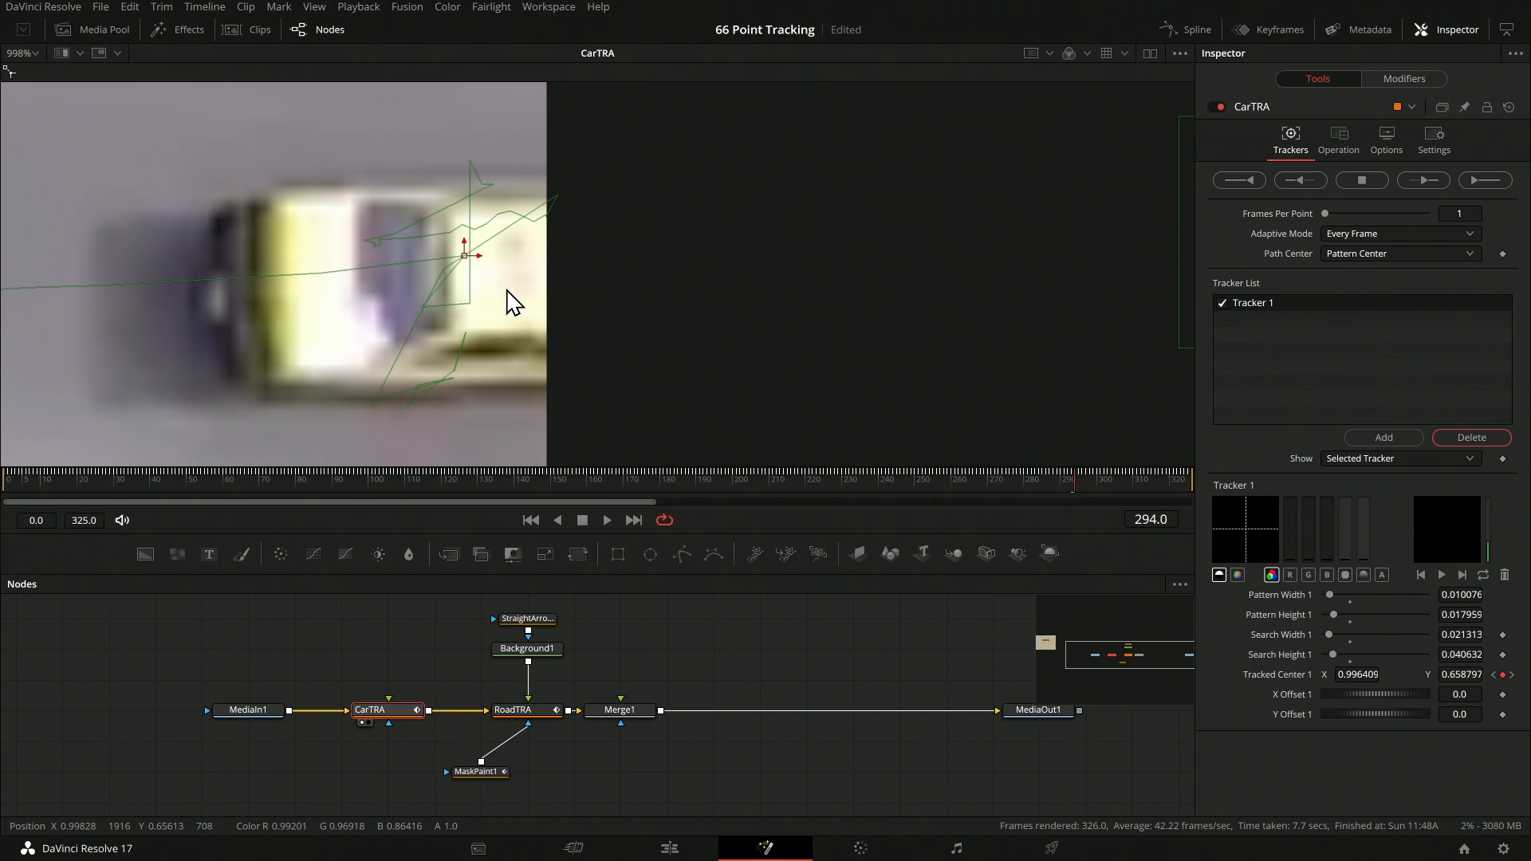
pyautogui.press('Right')
pyautogui.moveTo(423, 303); pyautogui.dragTo(524, 274)
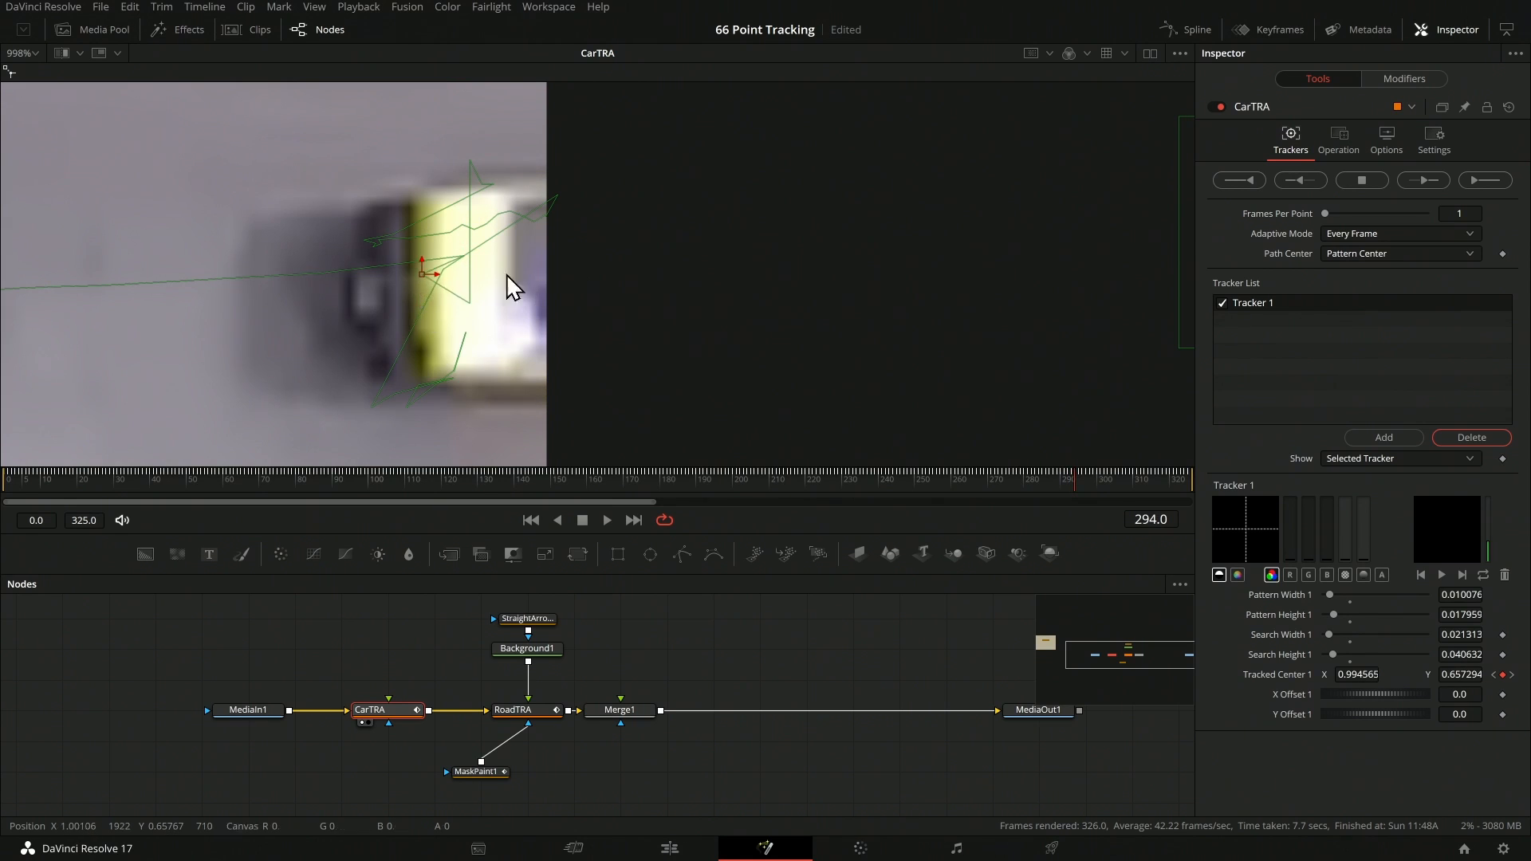
pyautogui.moveTo(428, 276); pyautogui.dragTo(596, 236)
pyautogui.press('Right')
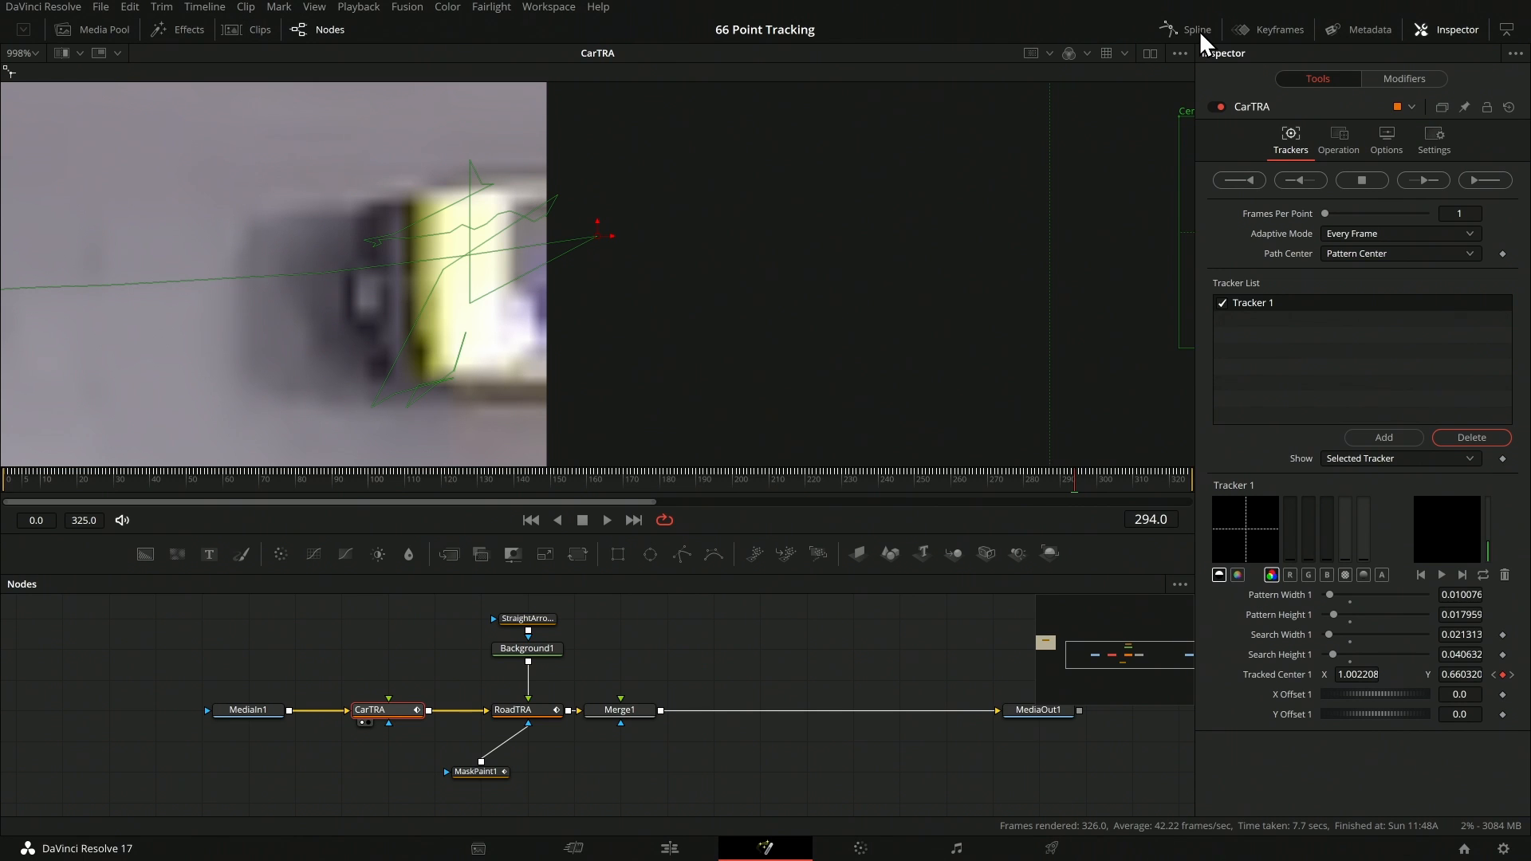
# - Open the Spline editor and delete all of CarTRA's Displacement keyframes after frame 293
pyautogui.press('Left')
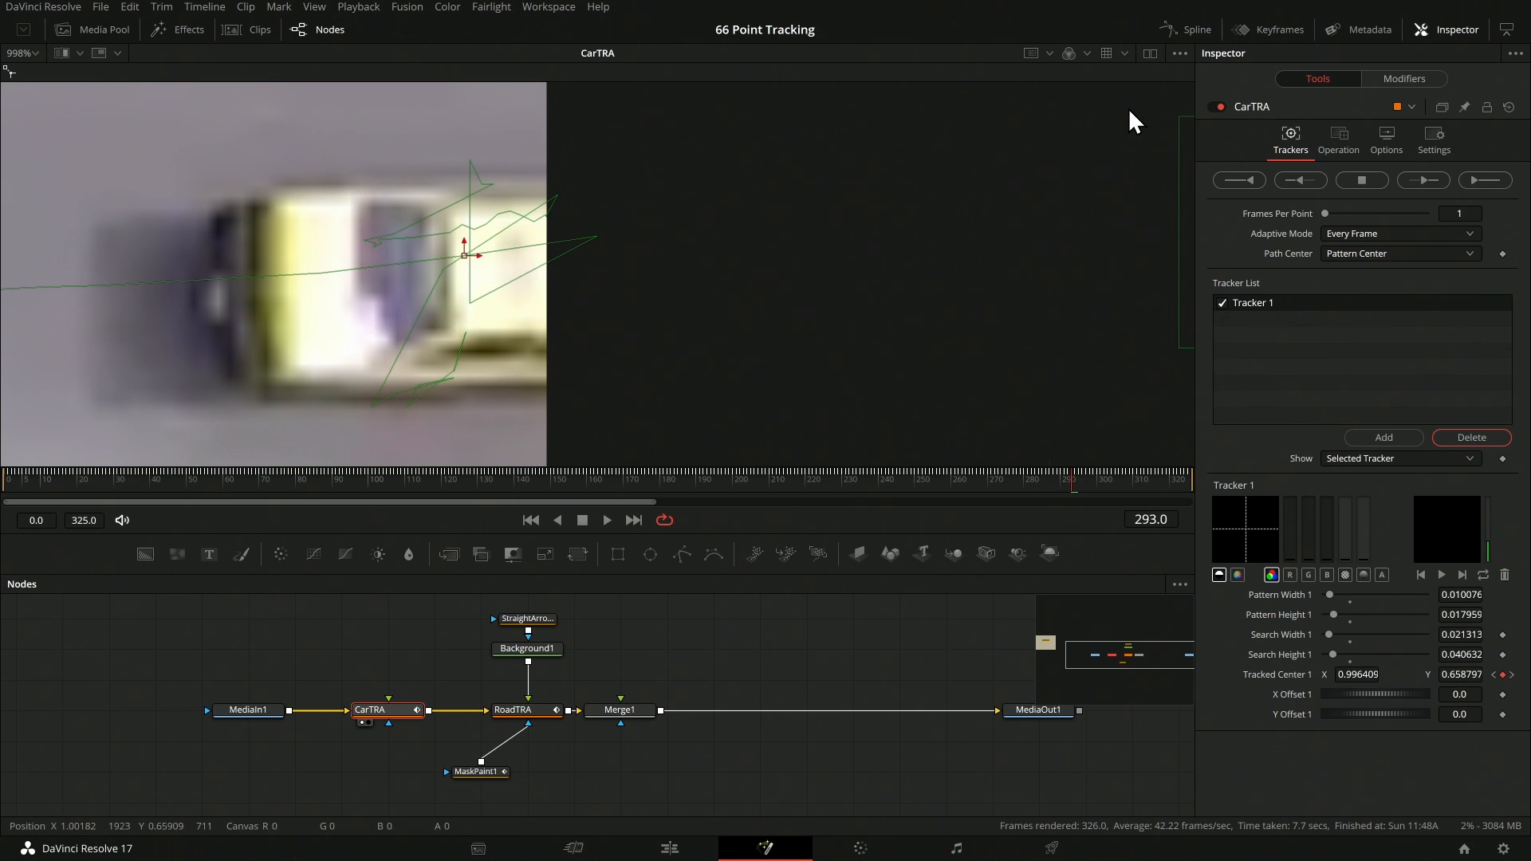
pyautogui.click(1196, 30)
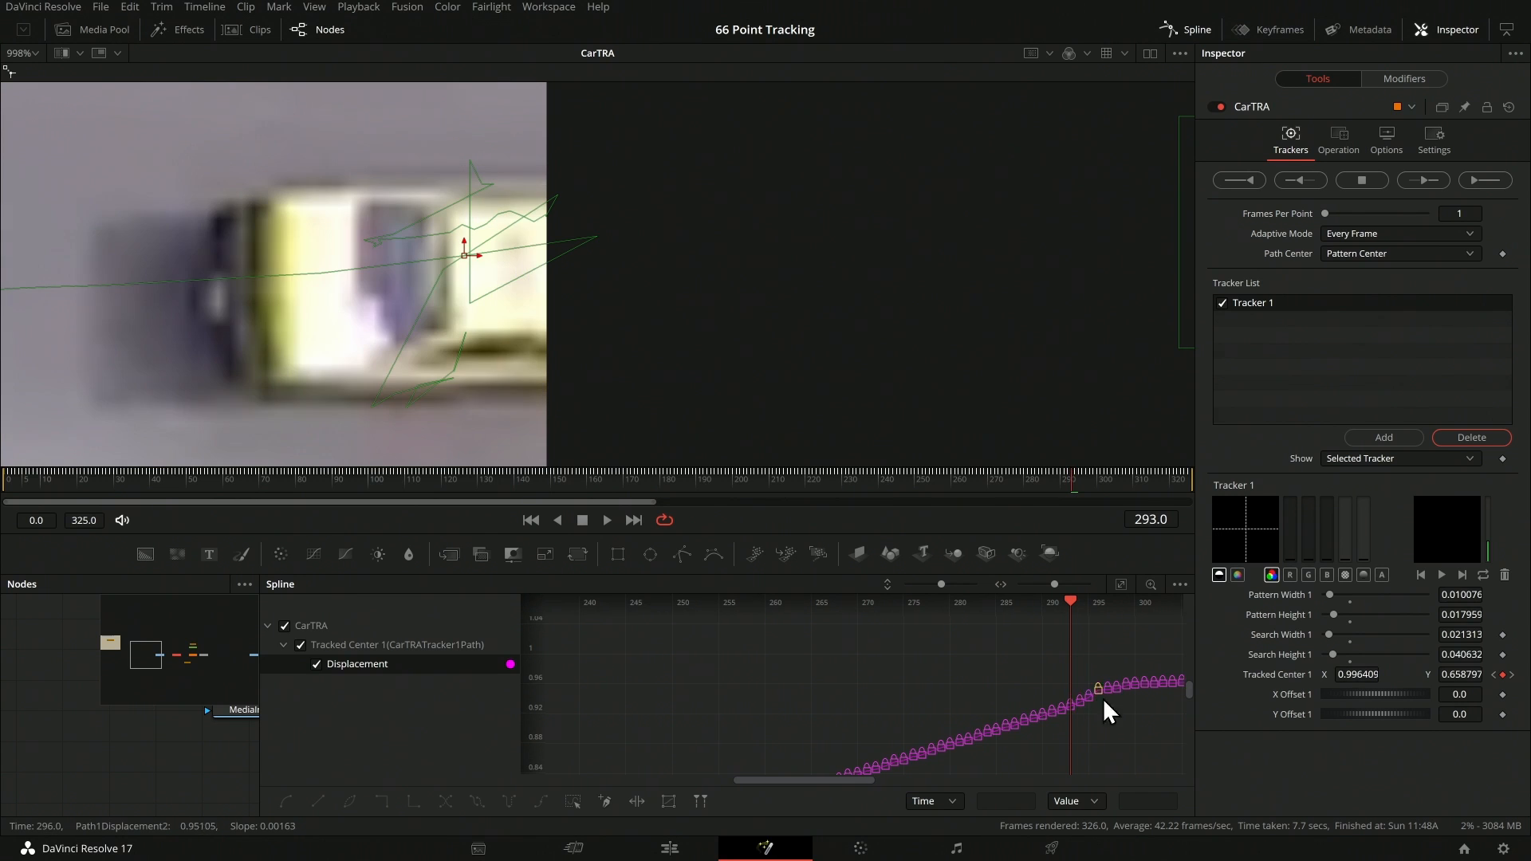
pyautogui.scroll(6, 1133, 706)
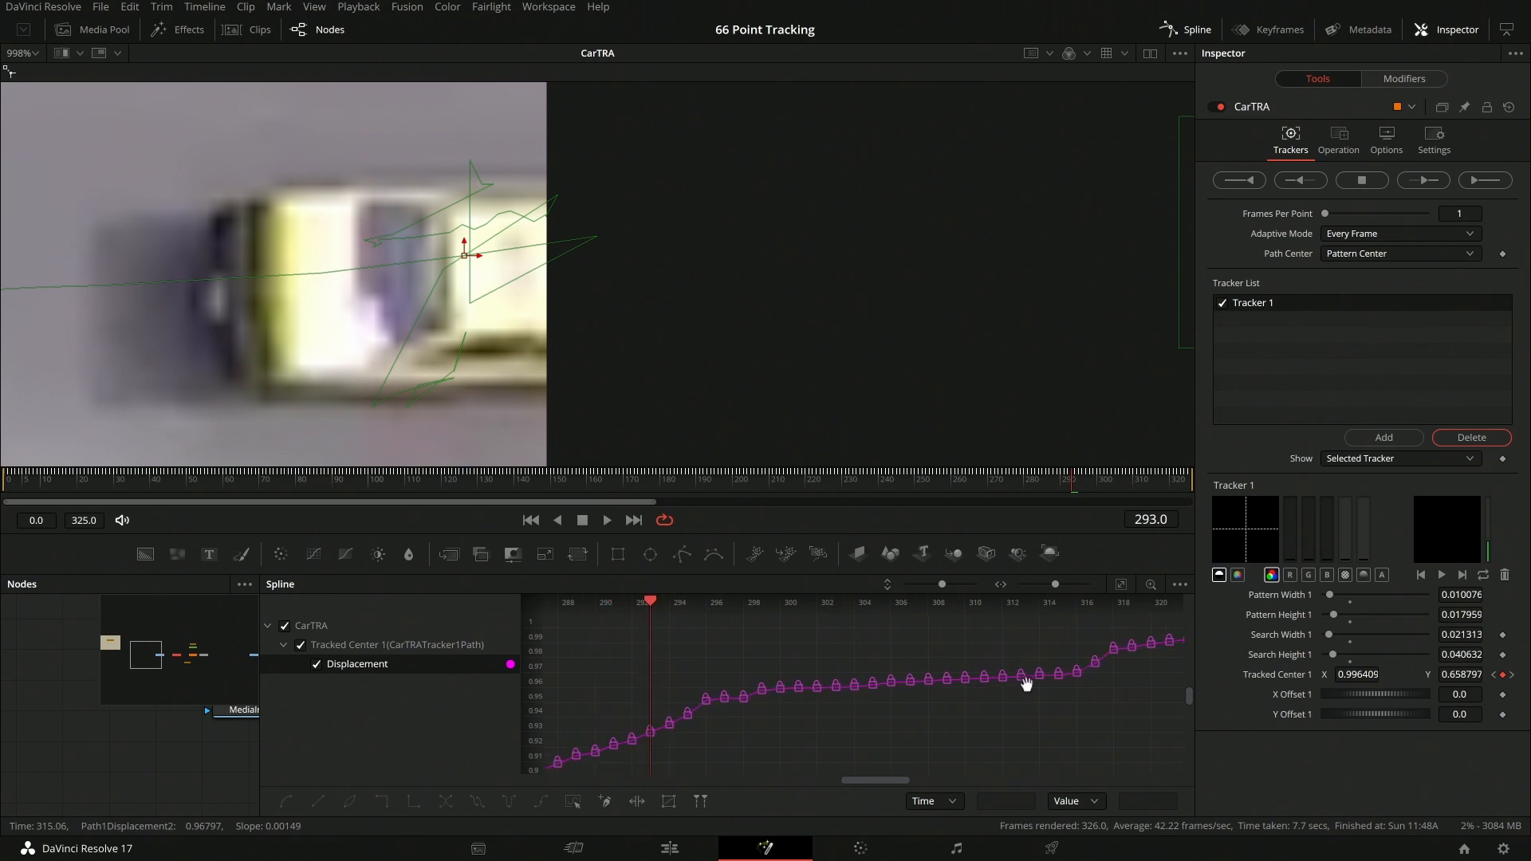
pyautogui.scroll(-2, 1008, 691)
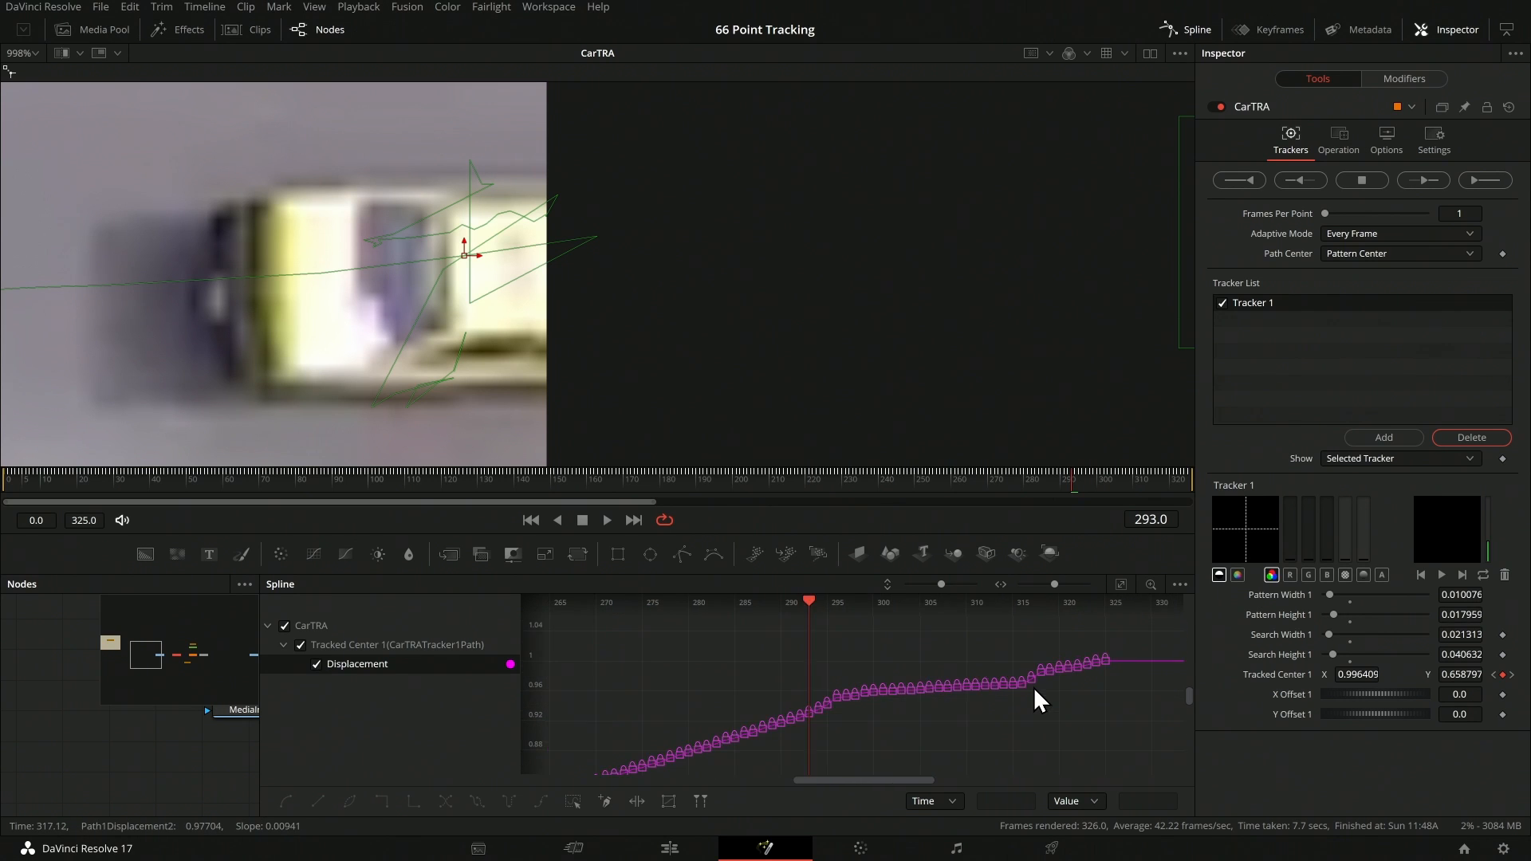
pyautogui.scroll(2, 1033, 687)
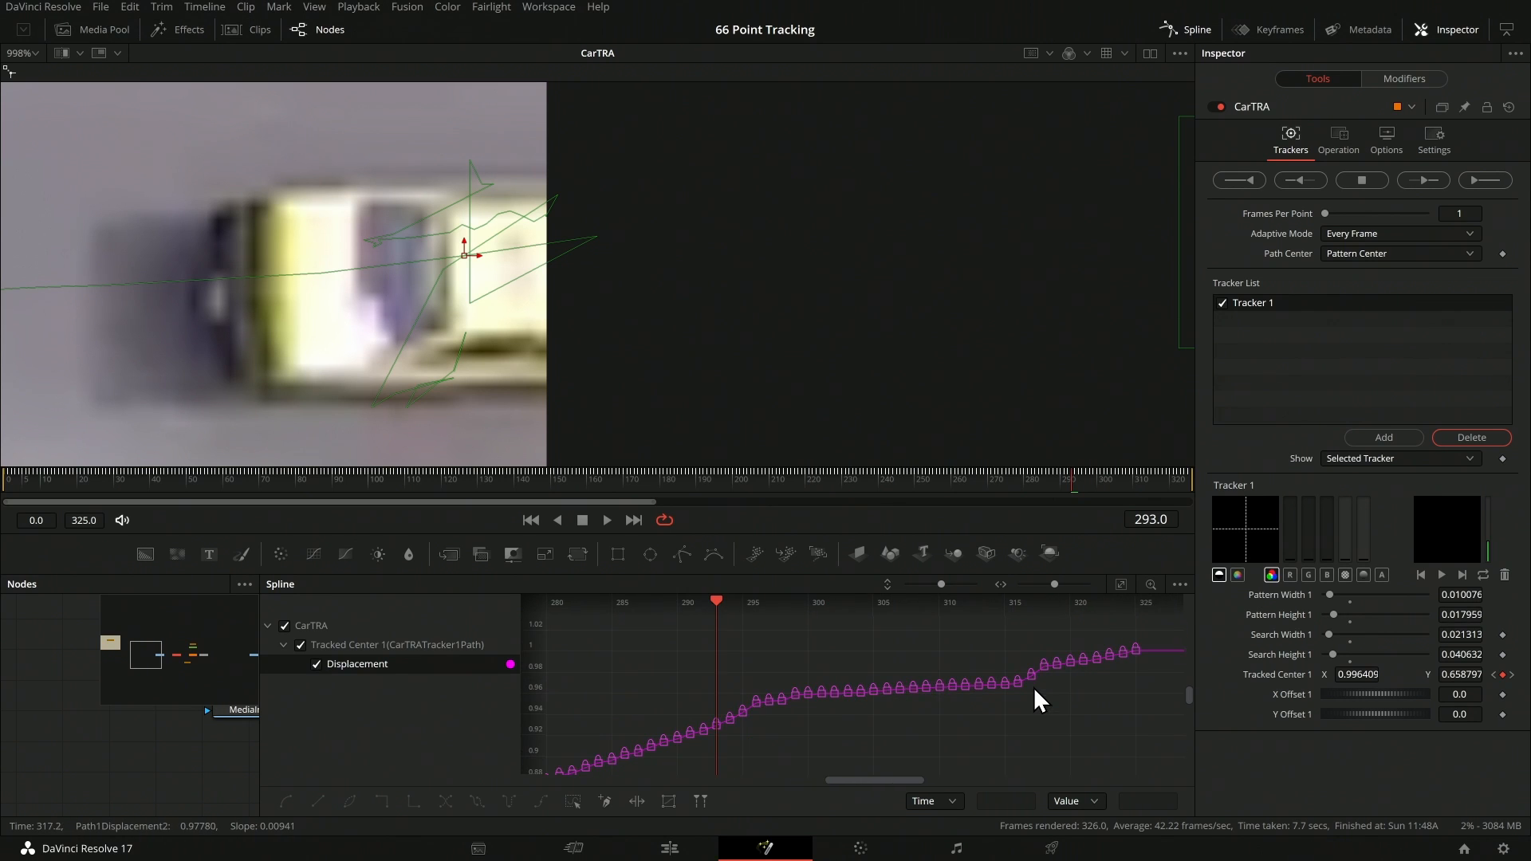
pyautogui.moveTo(1149, 729); pyautogui.dragTo(724, 623)
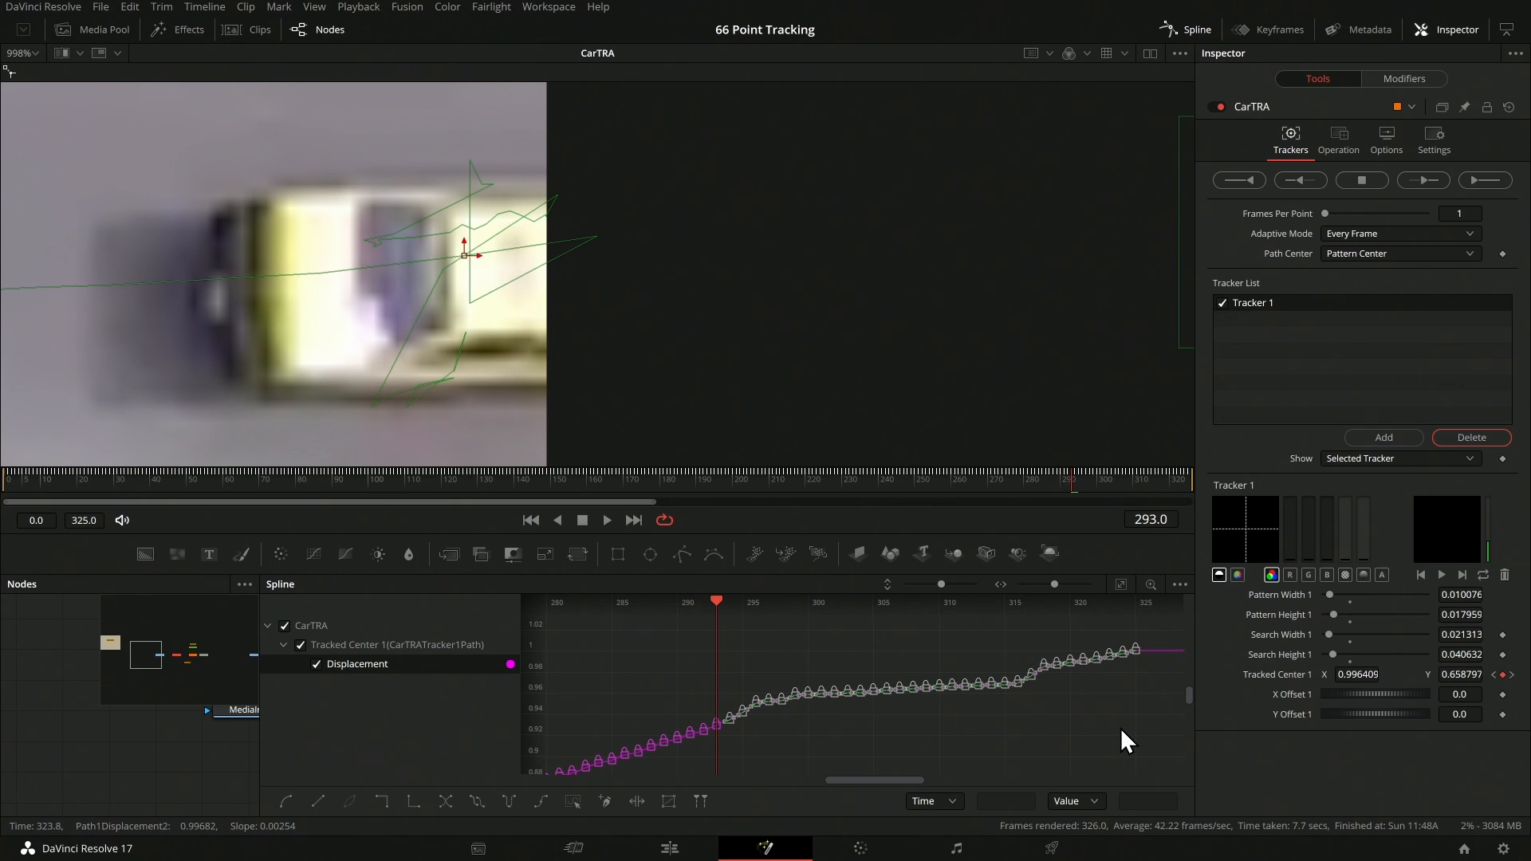
pyautogui.press('Delete')
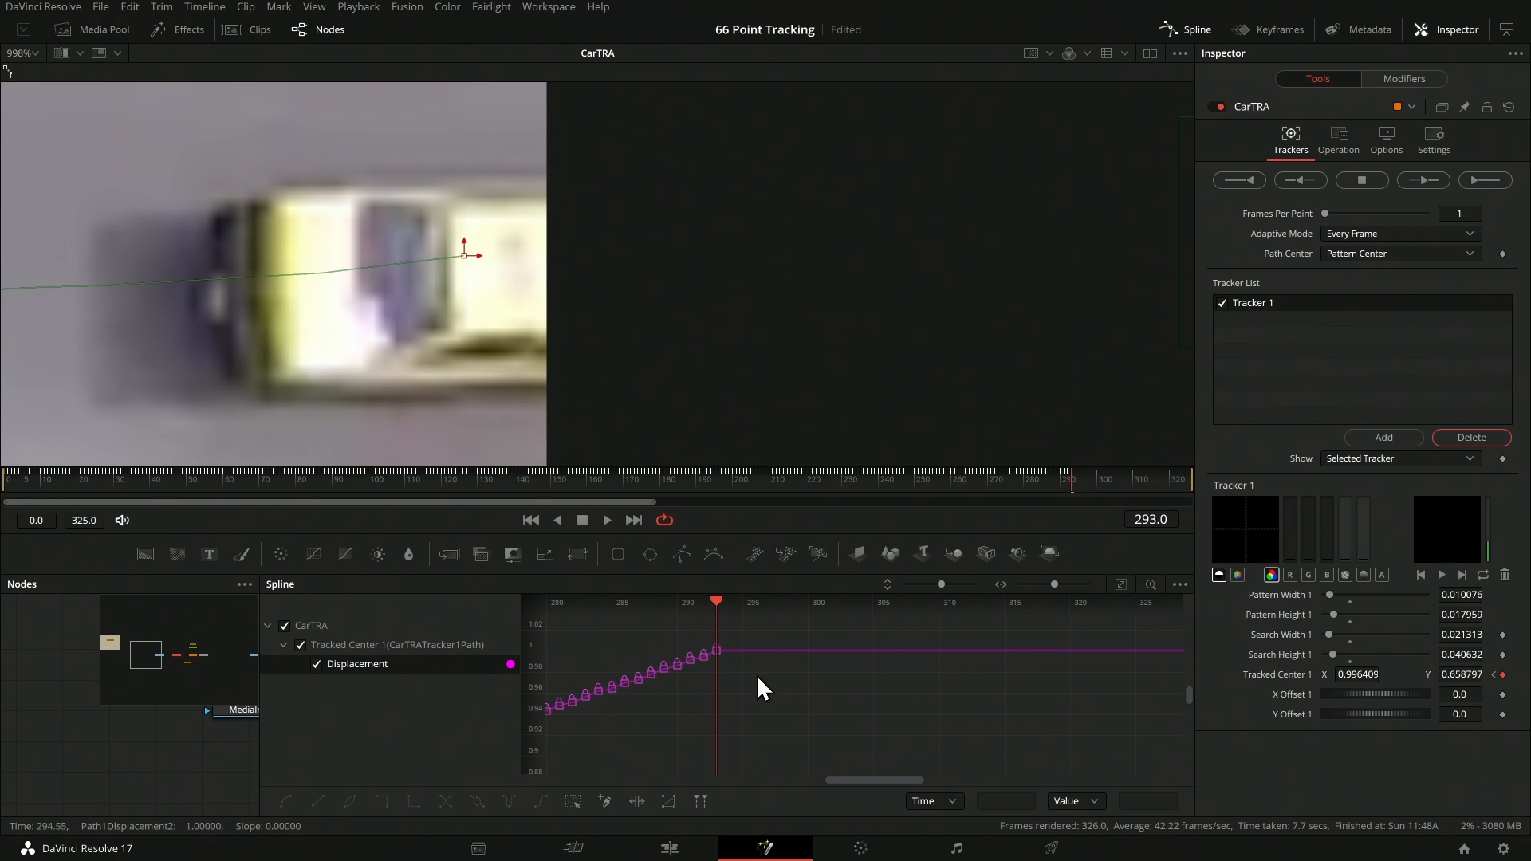
# - Apply Gradient Extrapolation to CarTRA's Displacement curve and check the tracker's motion on the frames after 293
pyautogui.rightClick(849, 696)
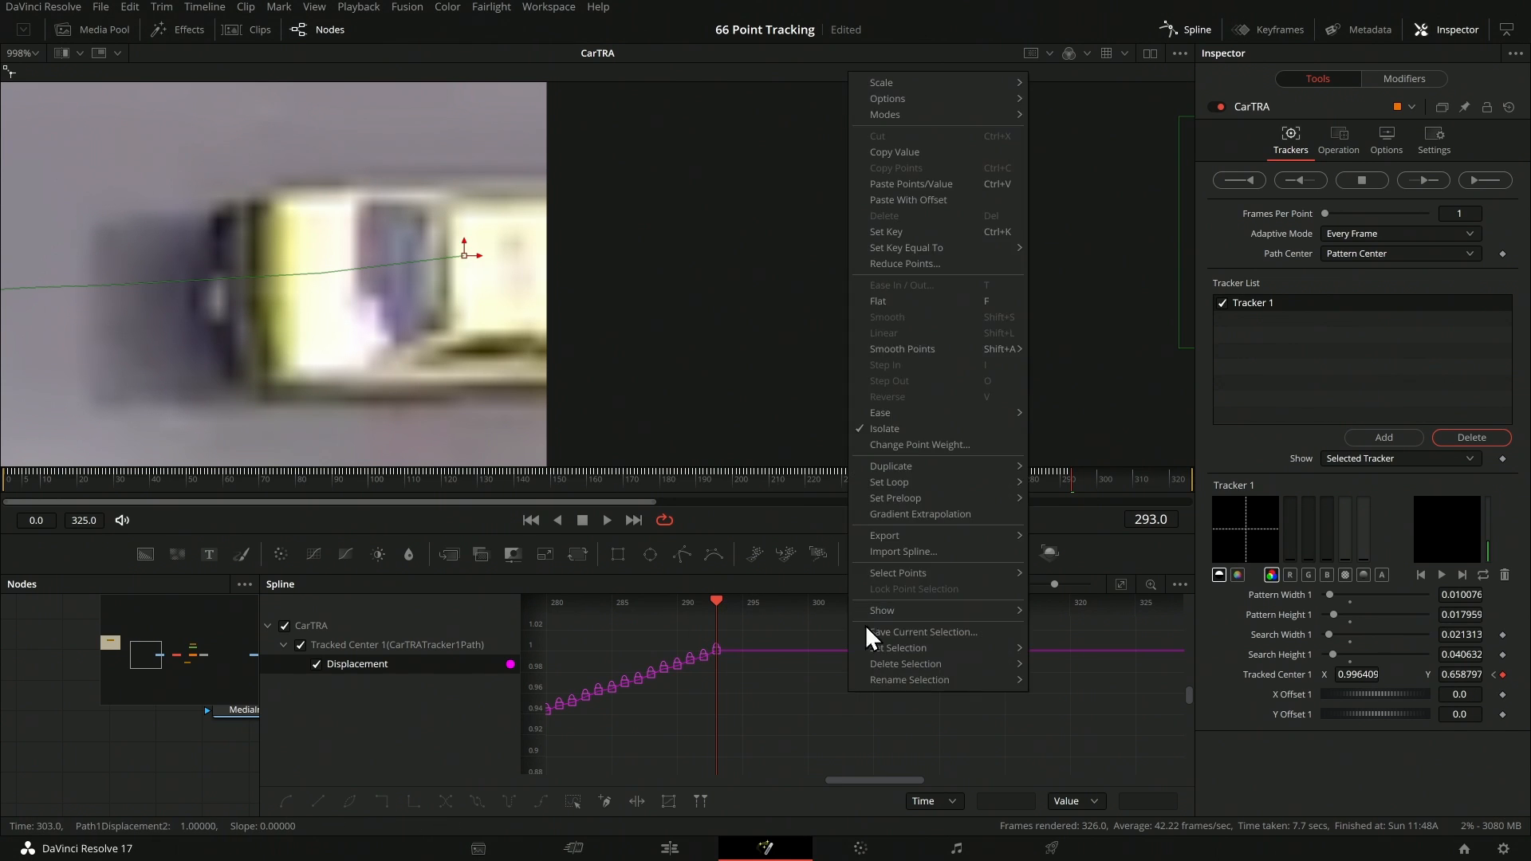
pyautogui.click(897, 513)
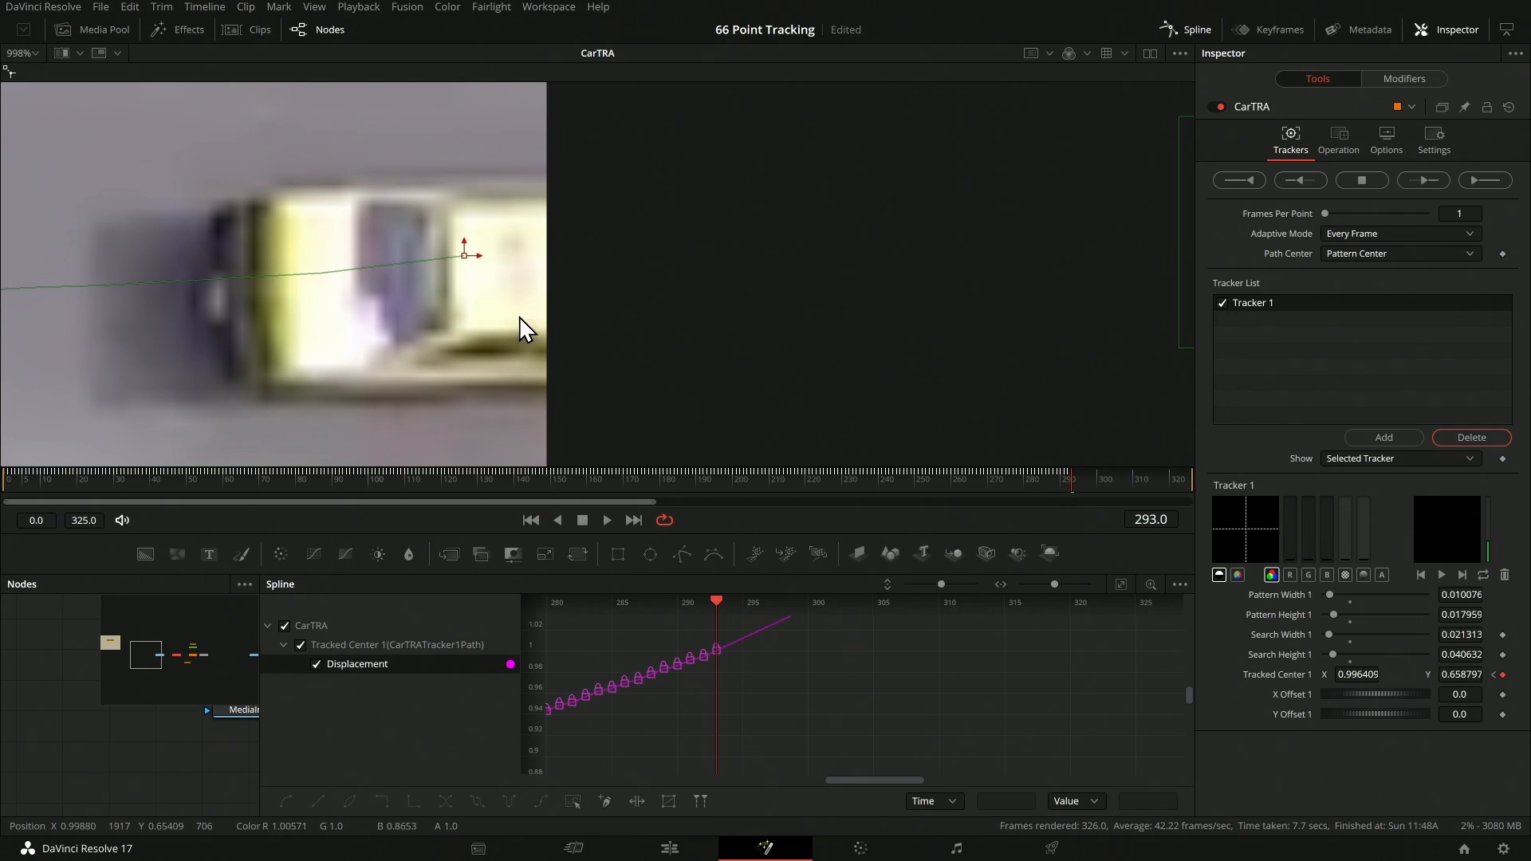
pyautogui.press('Right')
pyautogui.press('Right')
pyautogui.press('Right')
pyautogui.press('Right')
pyautogui.press('Right')
pyautogui.press('Right')
pyautogui.press('Right')
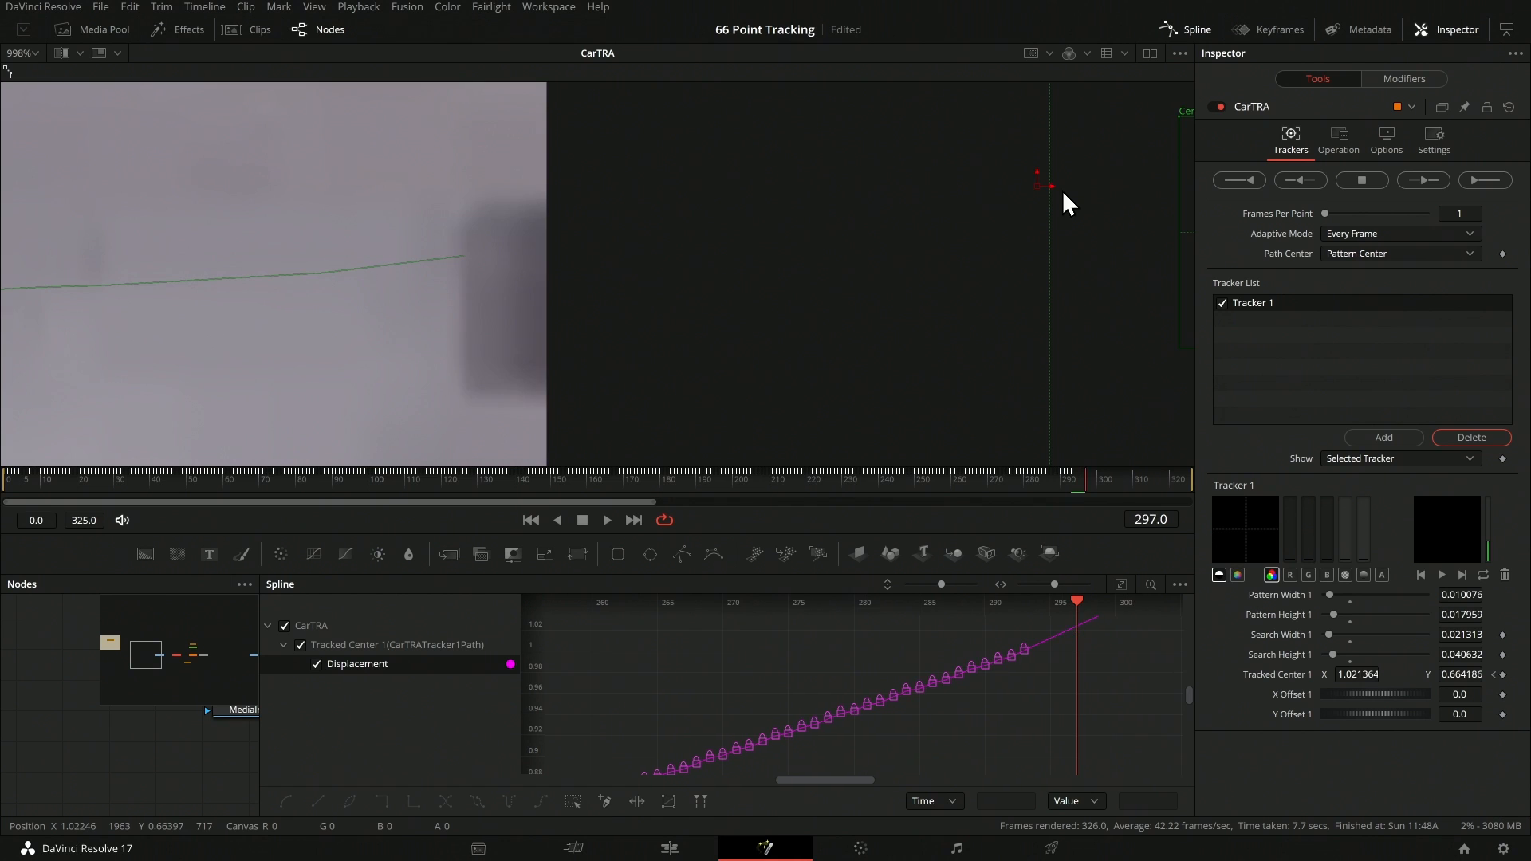
pyautogui.press('Left')
pyautogui.press('Left')
pyautogui.press('Left')
pyautogui.press('Left')
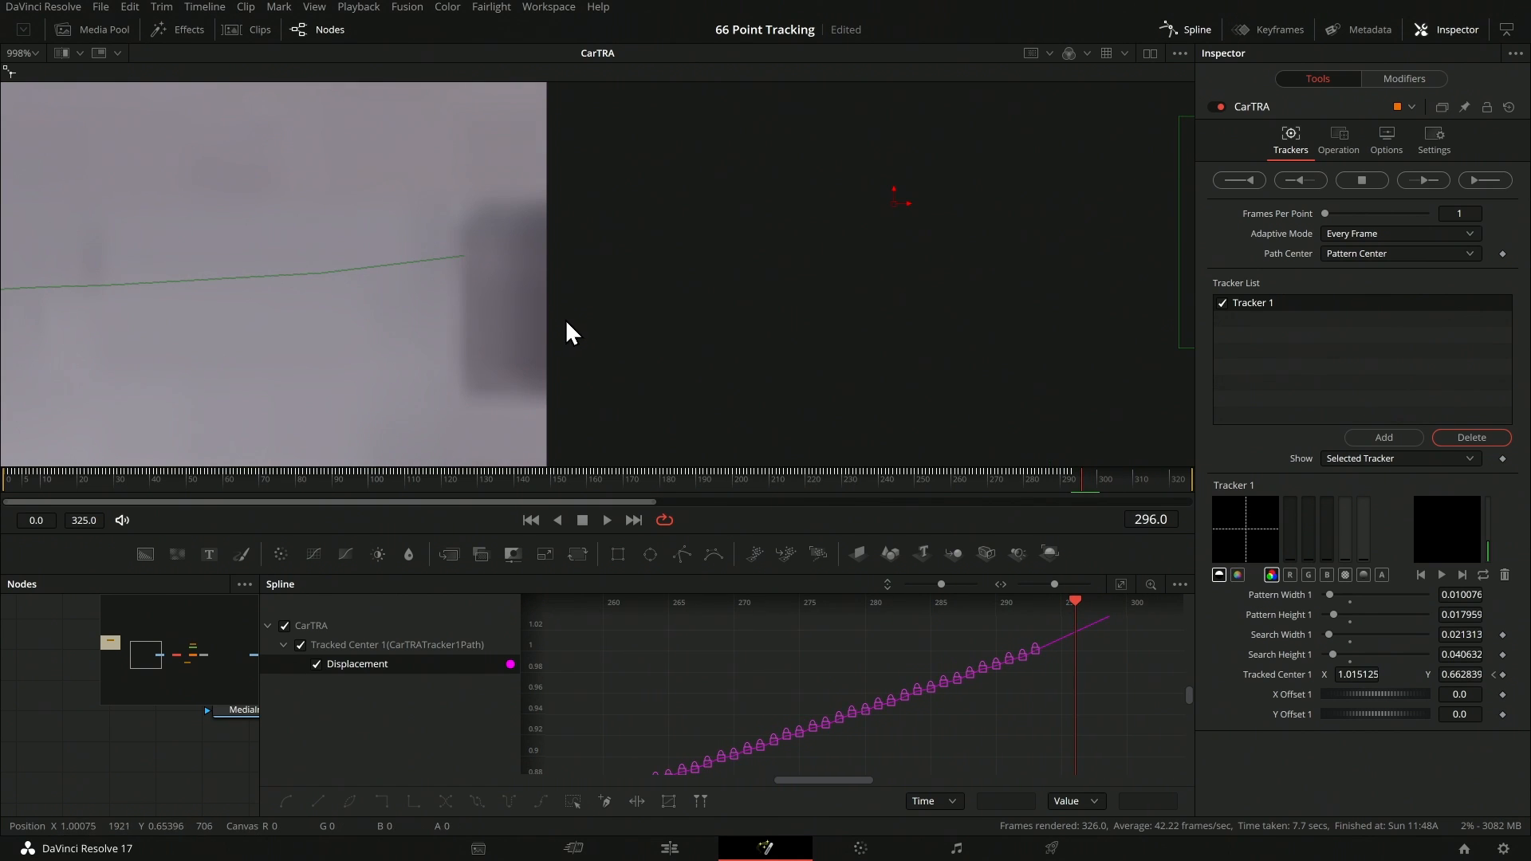
# - Close the Spline editor, fit the whole image in the viewer, and examine CarTRA's Operation setting
pyautogui.click(1190, 29)
pyautogui.scroll(-5, 721, 657)
pyautogui.scroll(5, 711, 657)
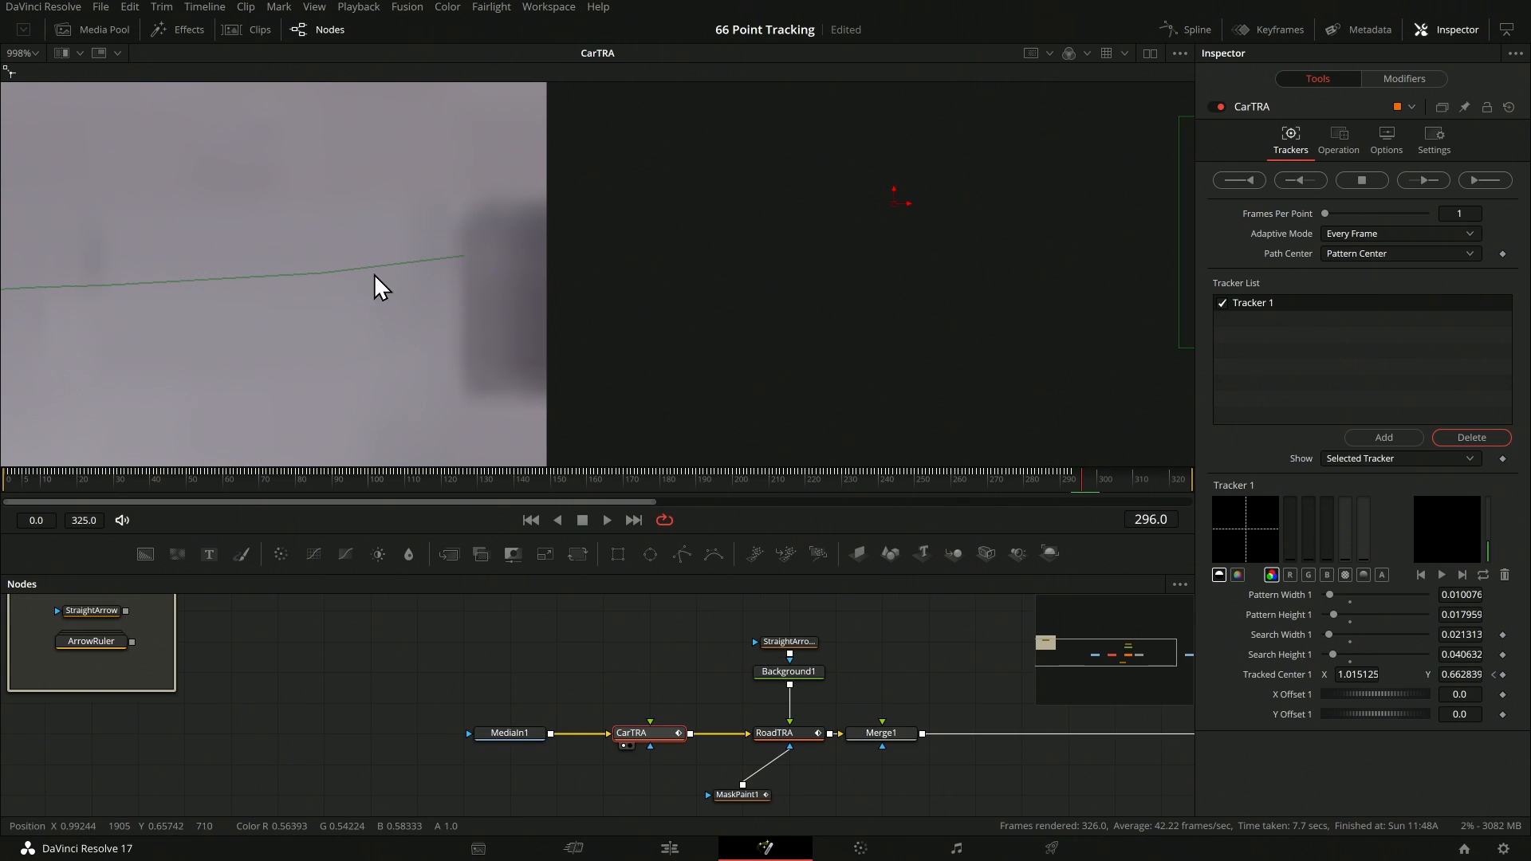
pyautogui.hotkey('shift', 'f')
pyautogui.moveTo(929, 681); pyautogui.dragTo(500, 689)
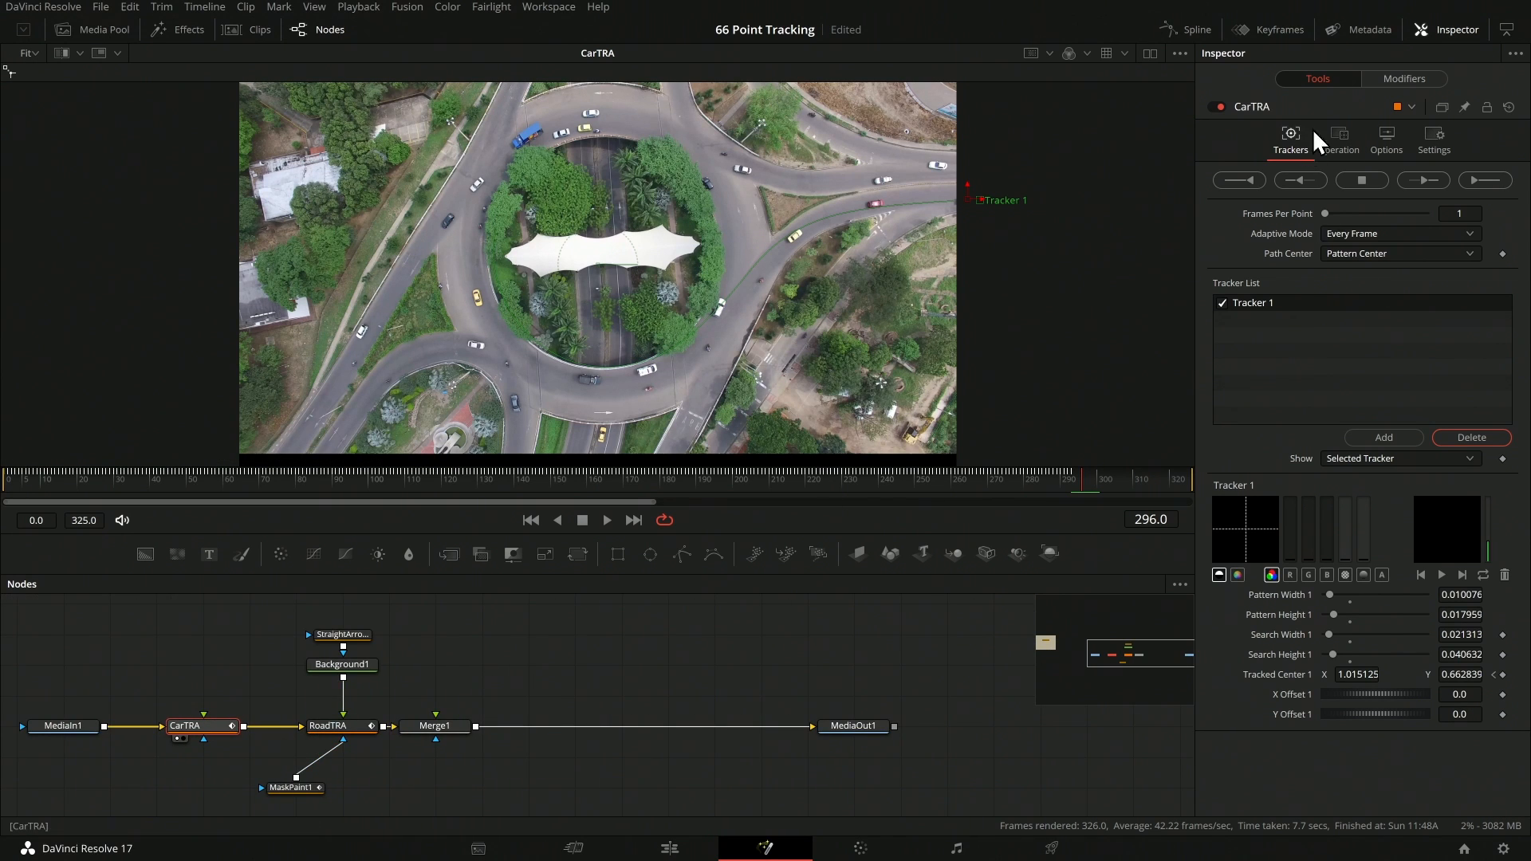
pyautogui.click(1338, 142)
pyautogui.click(1351, 175)
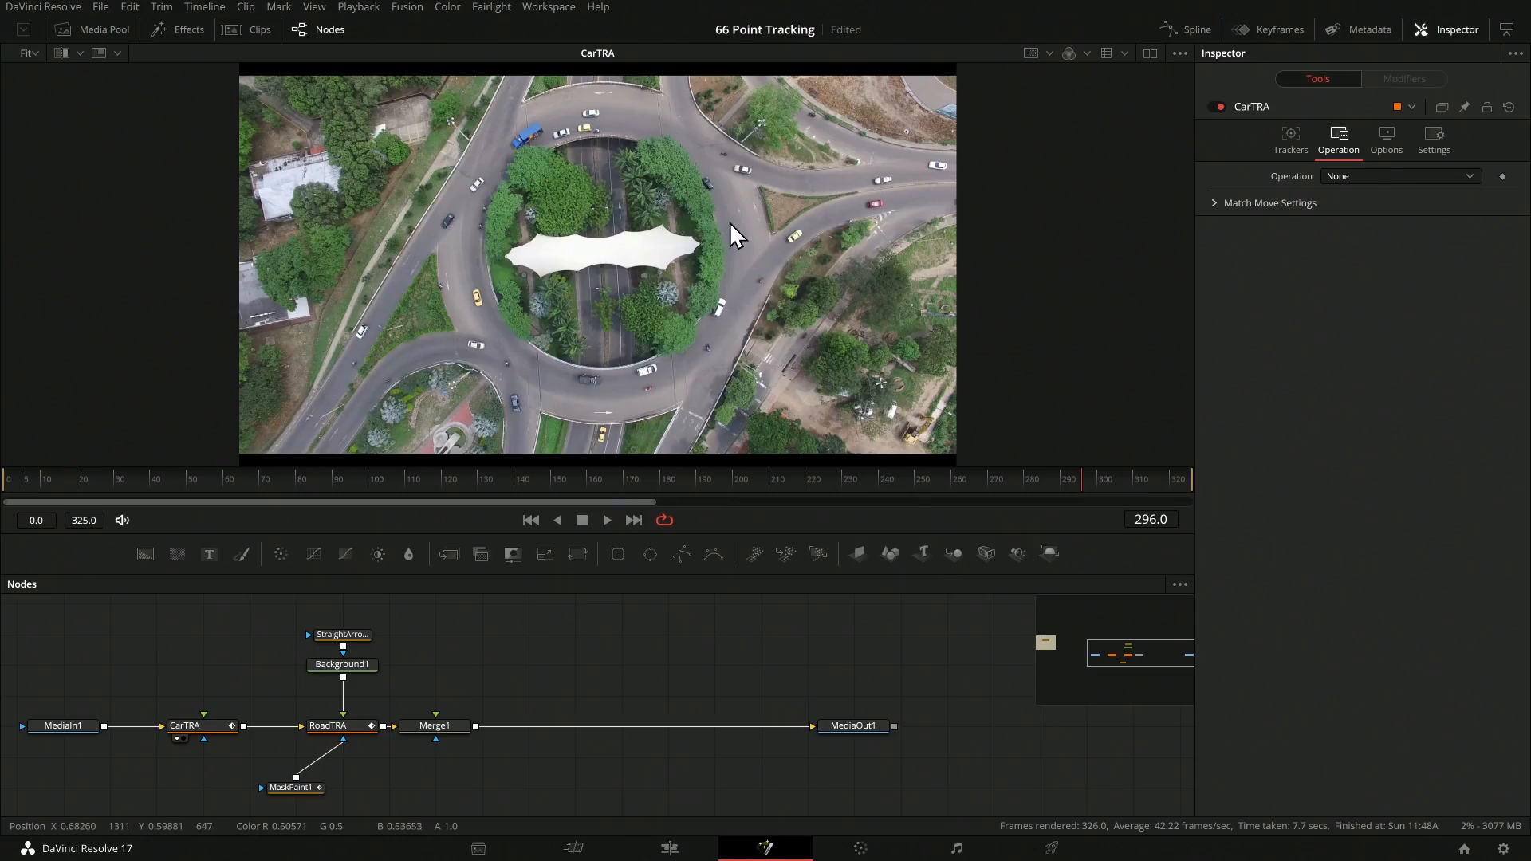
# - Rename CarTRA's tracker path modifier to YellowCarPath
pyautogui.click(201, 726)
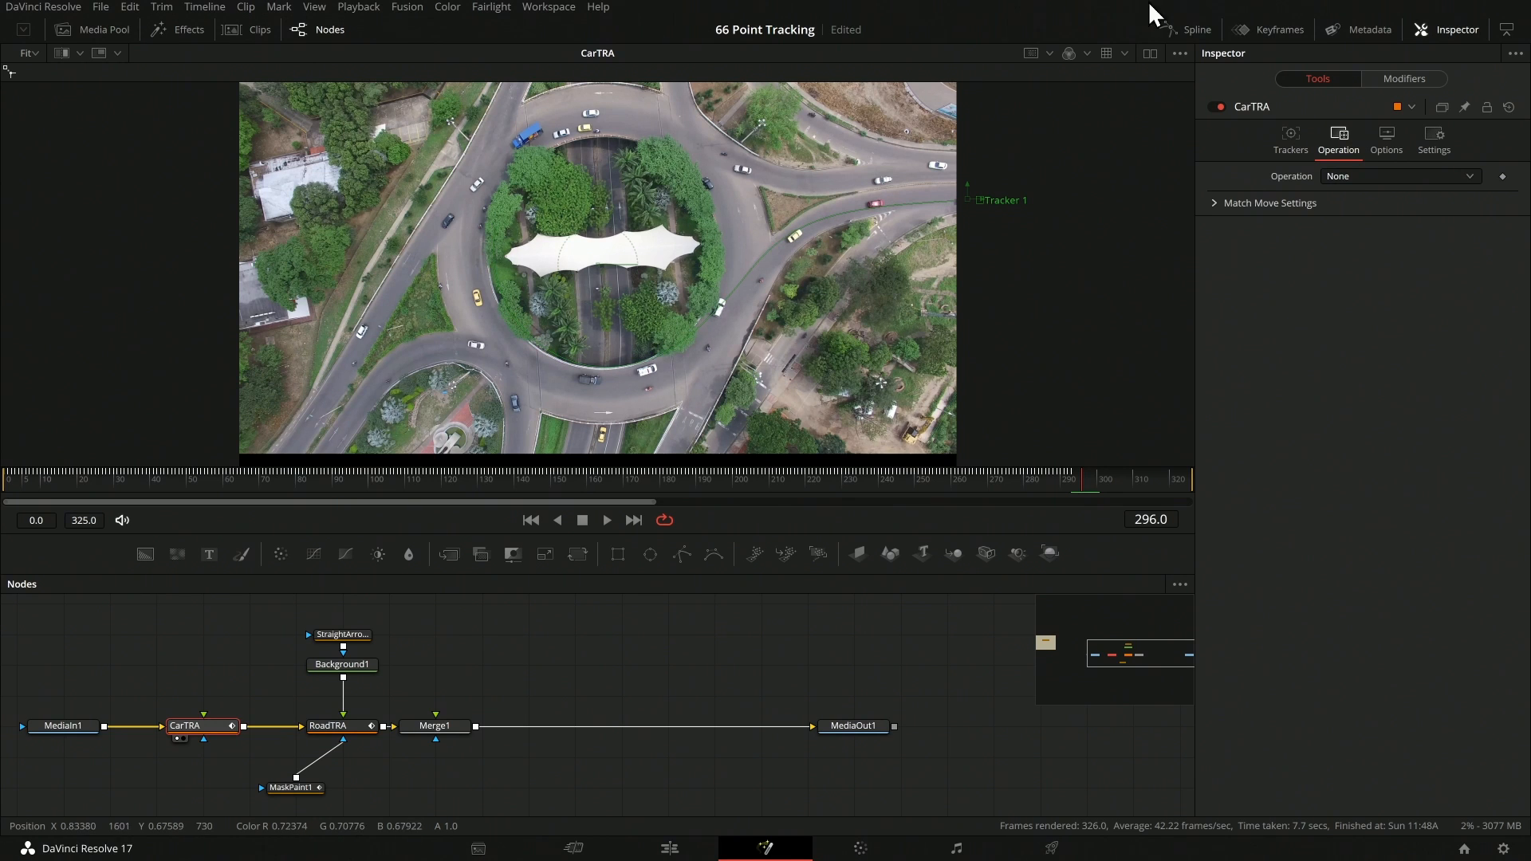
pyautogui.click(1402, 78)
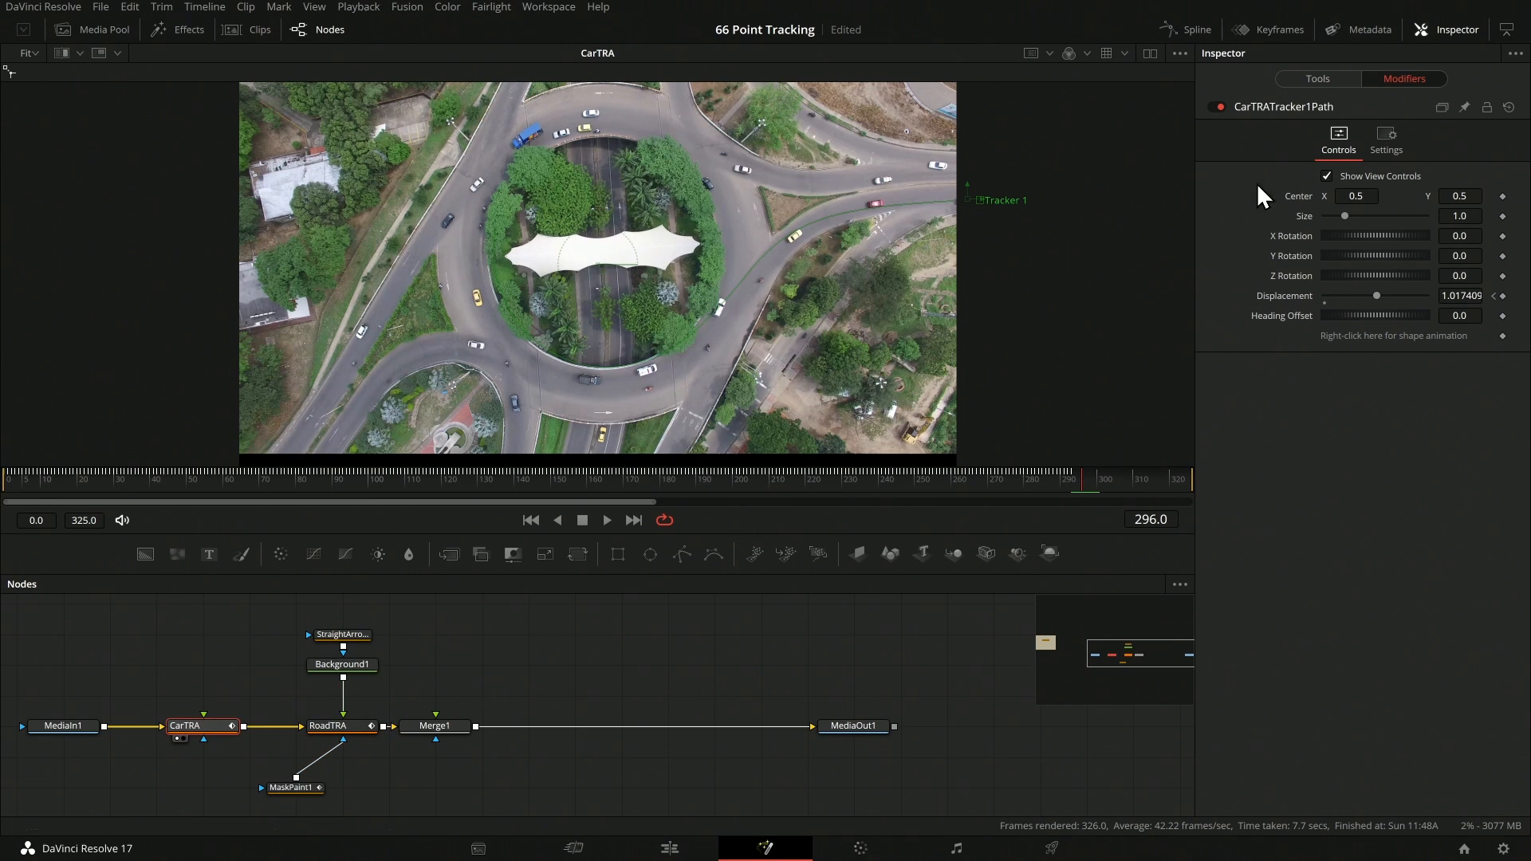
pyautogui.rightClick(1305, 108)
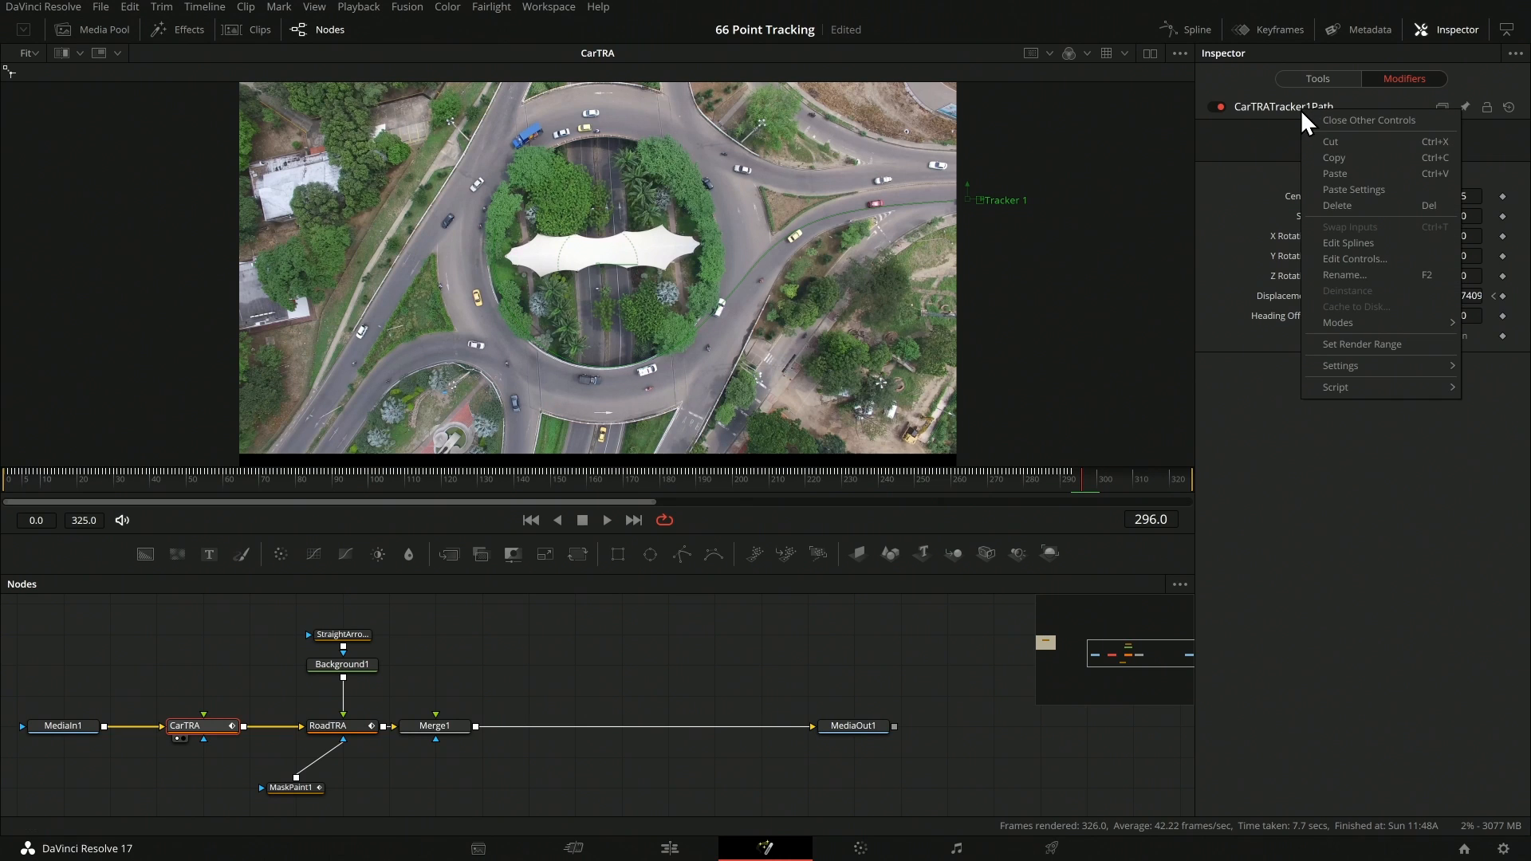
pyautogui.click(1360, 274)
pyautogui.write('YellowCarPath')
pyautogui.press('Return')
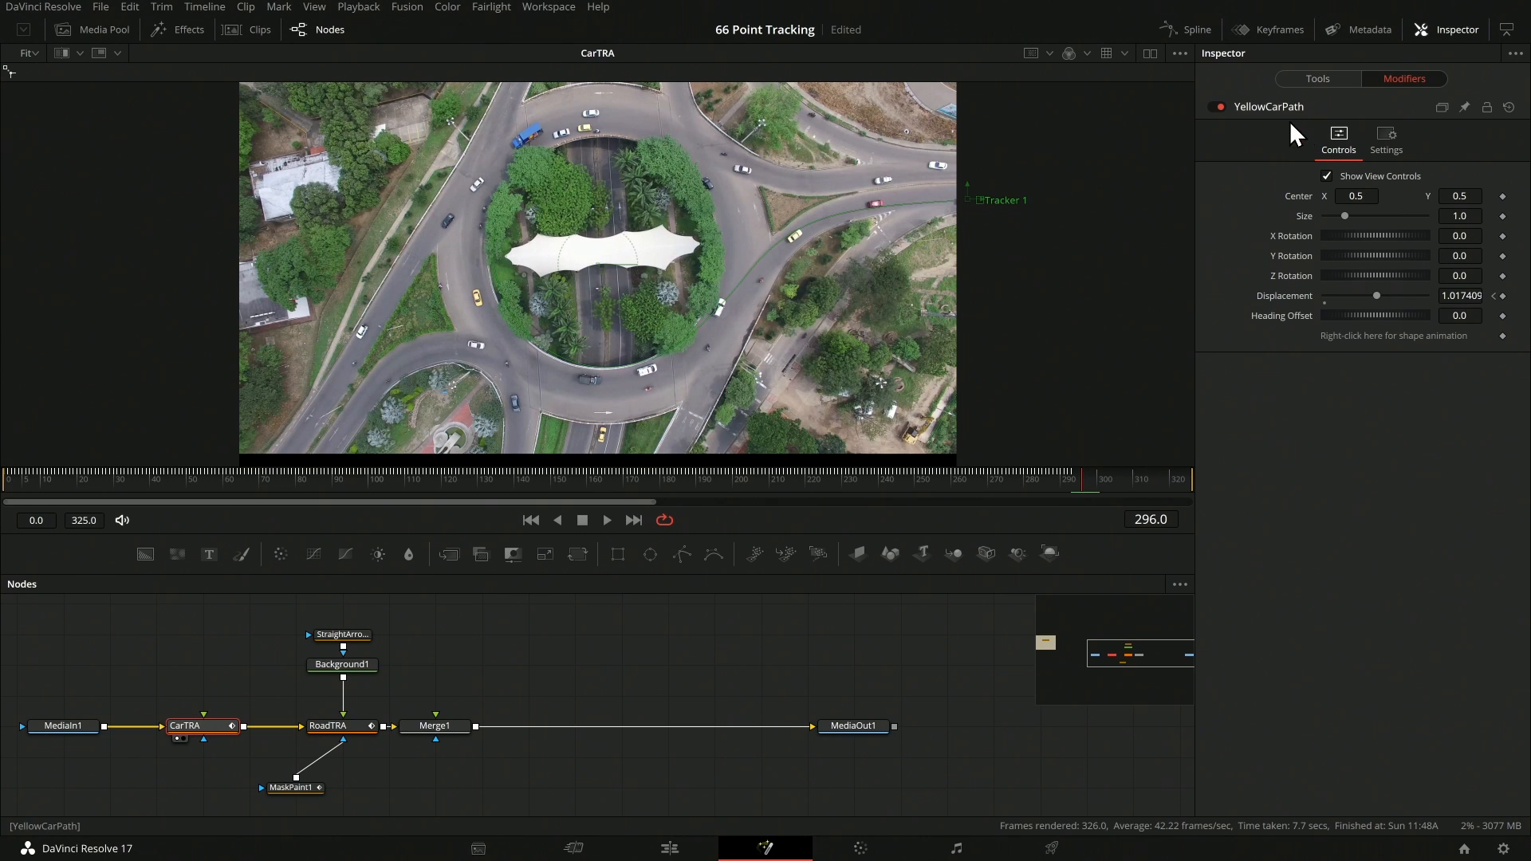
# - Save the project and move Merge1 farther along the flow, away from RoadTRA
pyautogui.hotkey('ctrl', 's')
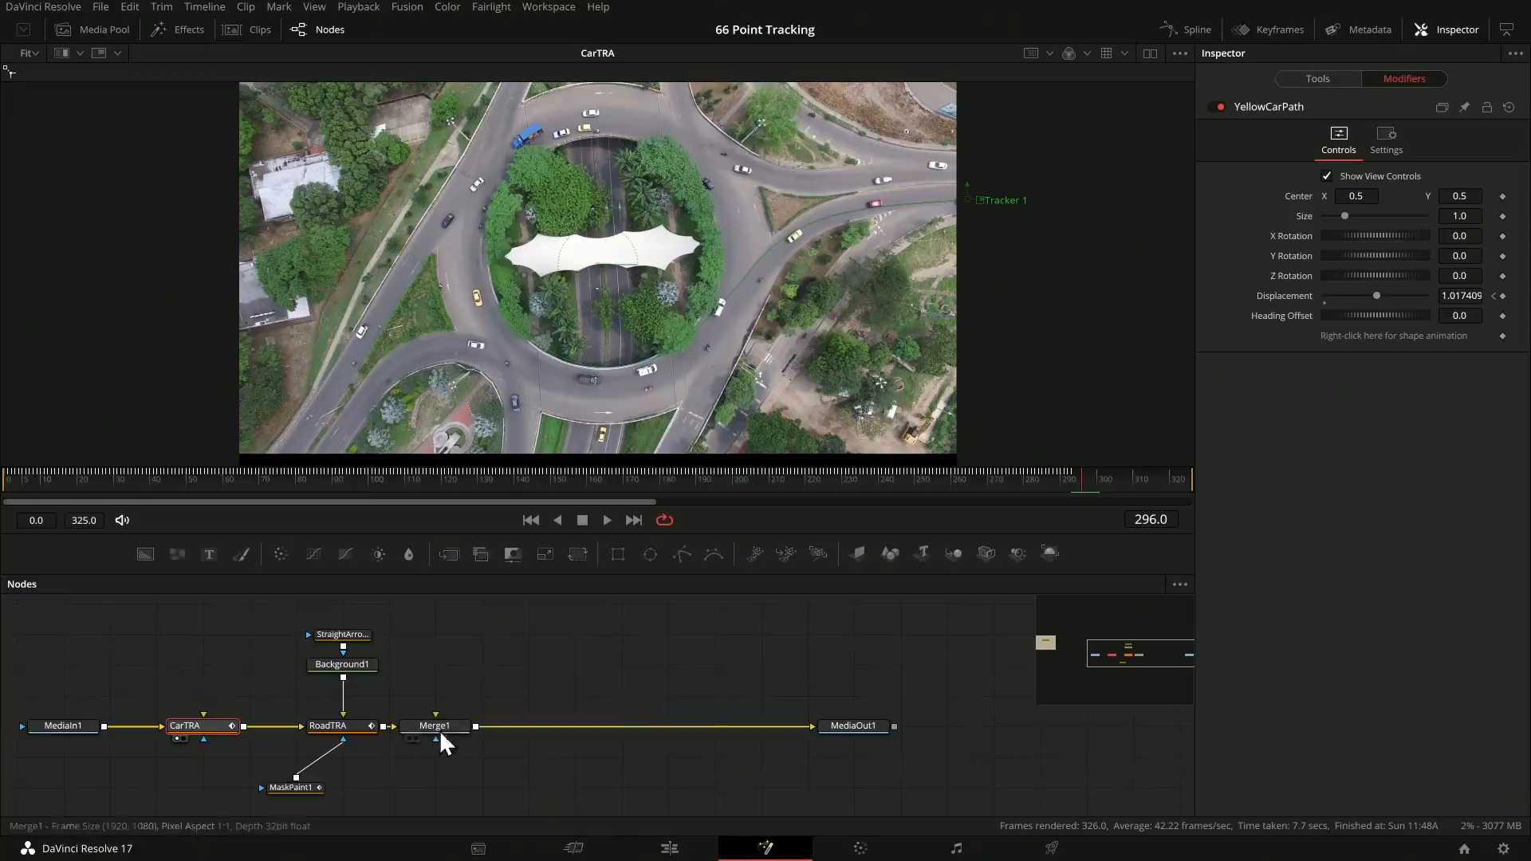
pyautogui.click(442, 727)
pyautogui.moveTo(444, 728); pyautogui.dragTo(537, 727)
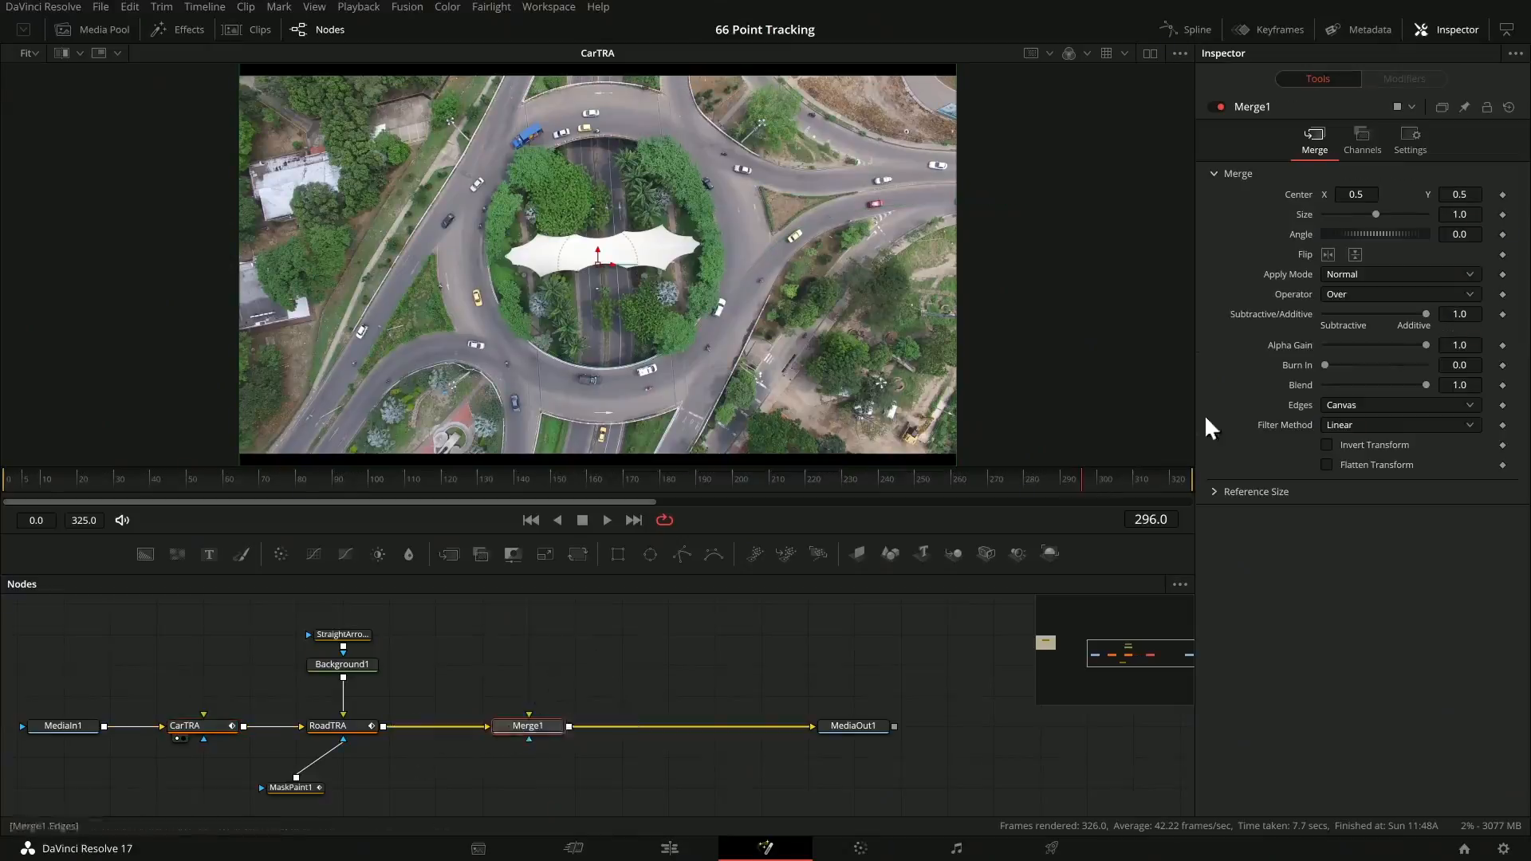
pyautogui.click(620, 648)
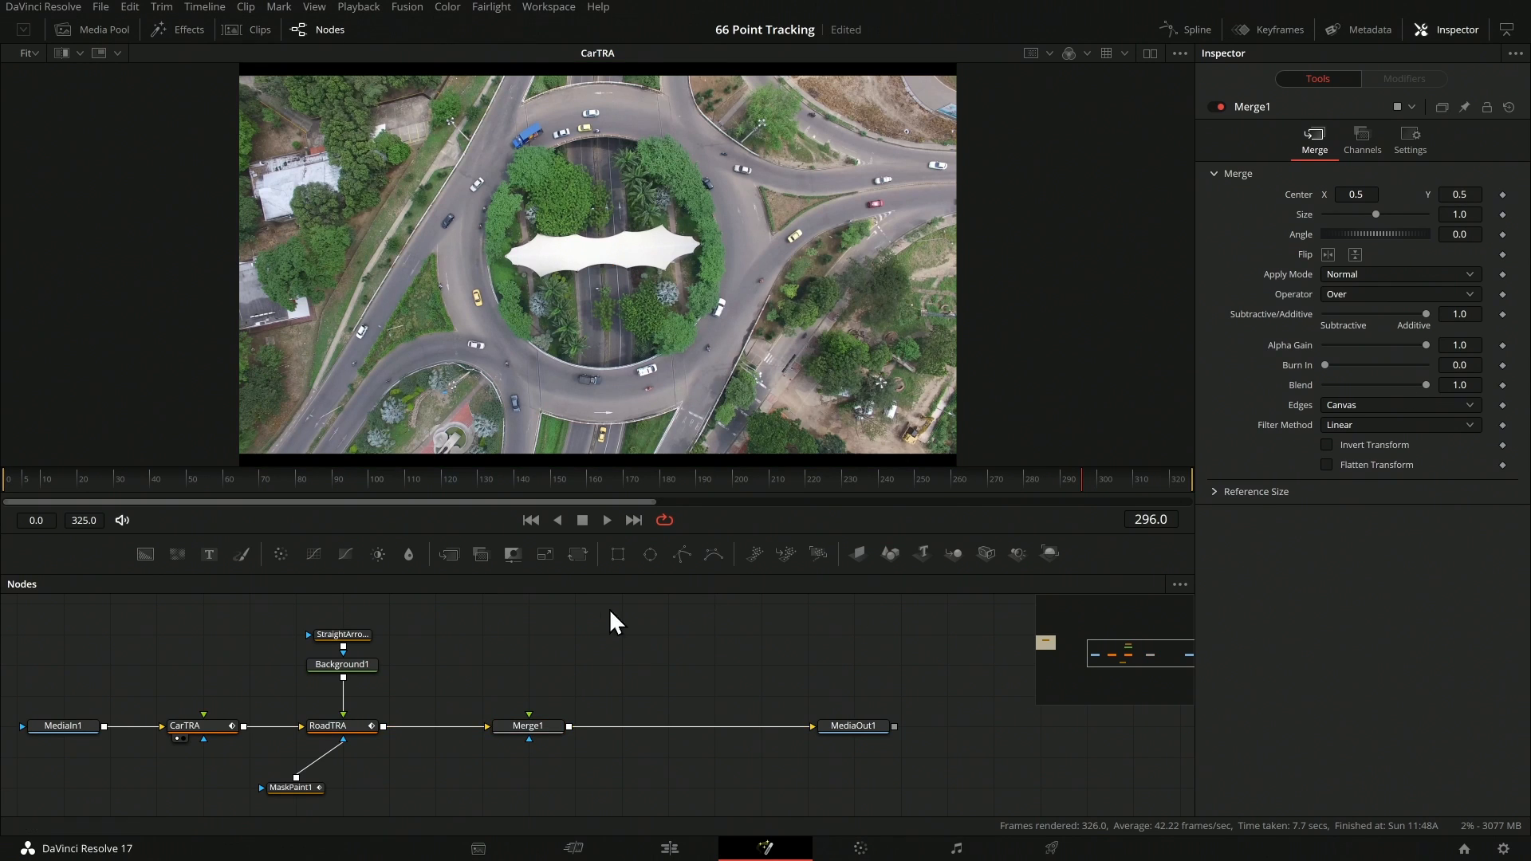
# - Add an Ellipse mask feeding a new Background, connect that Background as Merge1's foreground, and view Merge1
pyautogui.moveTo(650, 554); pyautogui.dragTo(549, 634)
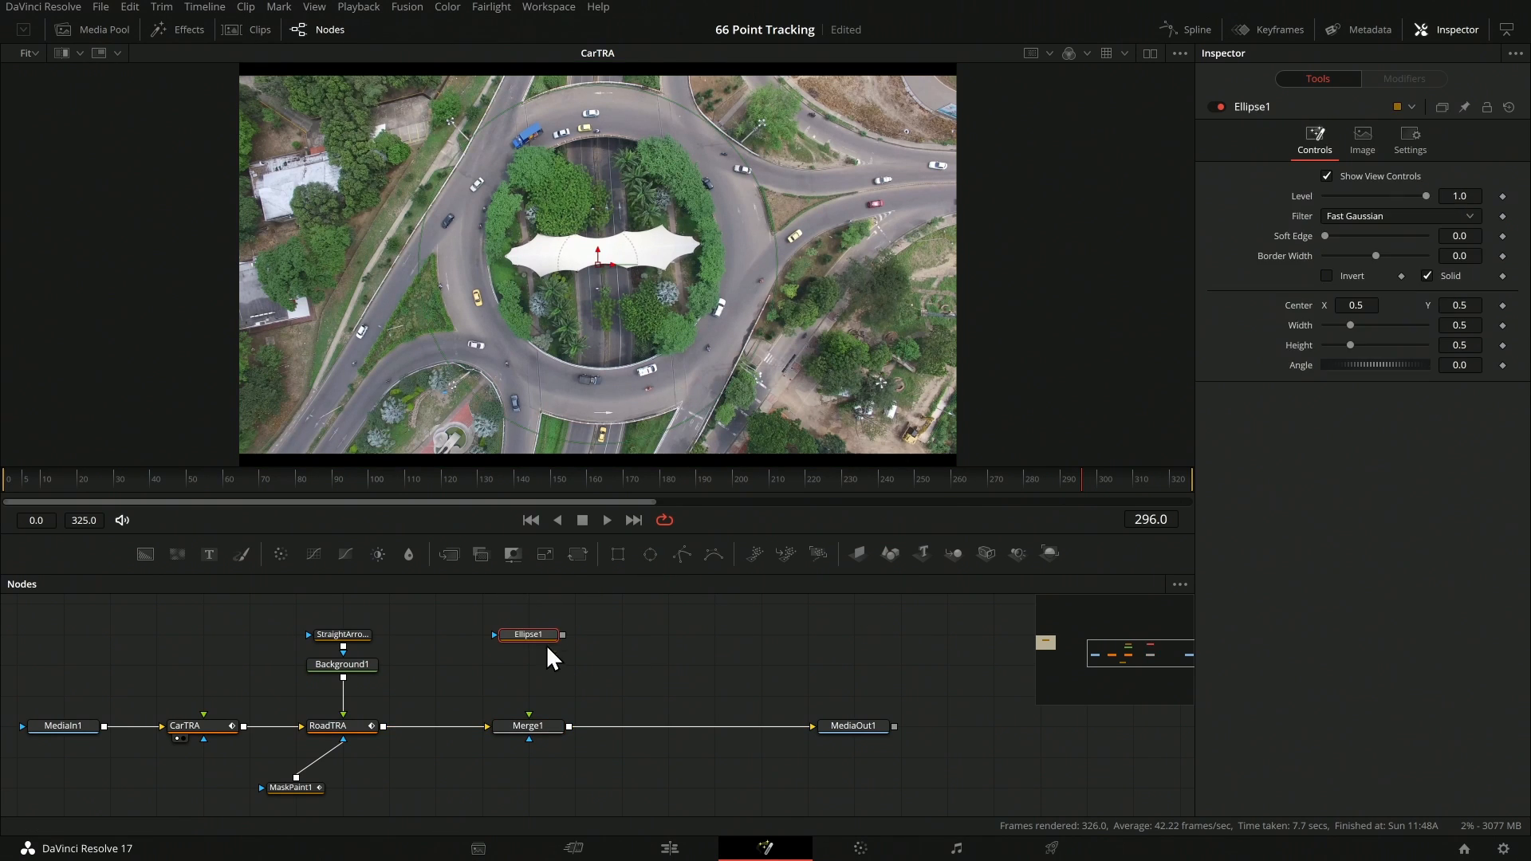
pyautogui.moveTo(164, 557); pyautogui.dragTo(557, 723)
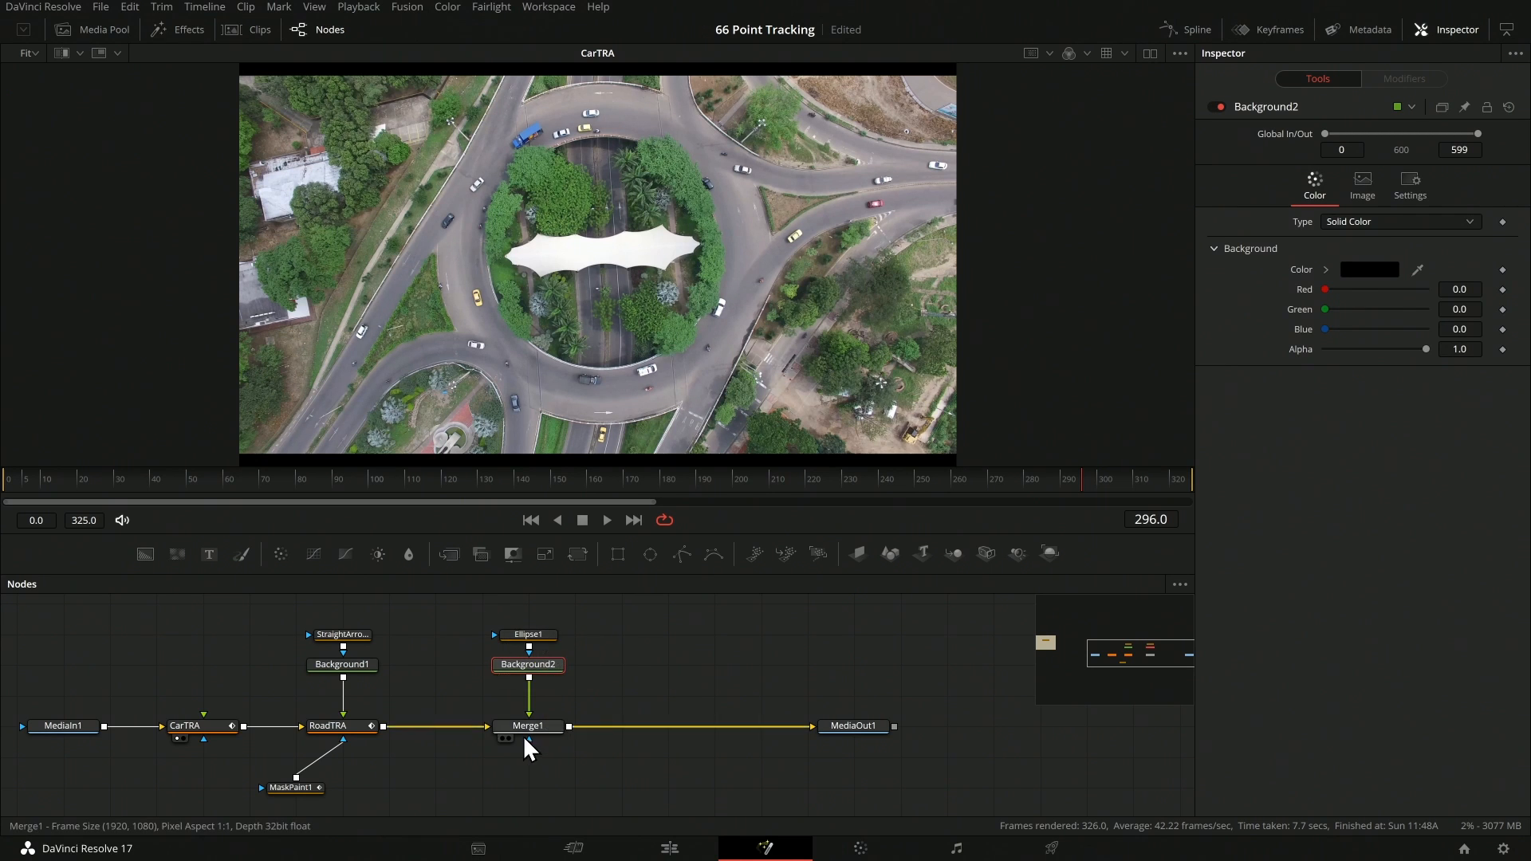
pyautogui.click(536, 724)
pyautogui.press('1')
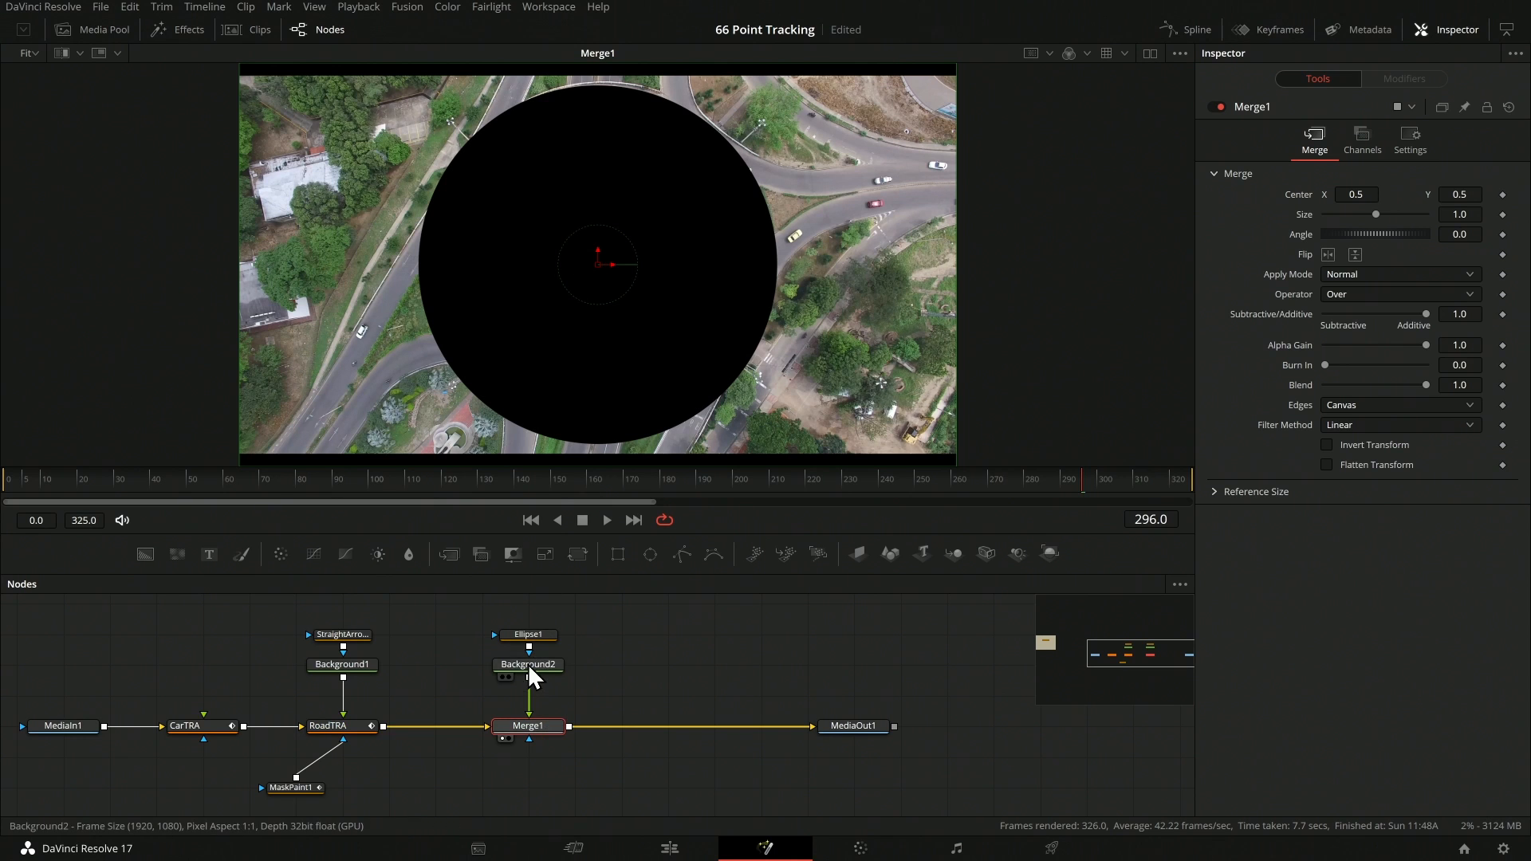
# - Set Background2's colour to white
pyautogui.click(529, 665)
pyautogui.click(1325, 269)
pyautogui.click(1323, 284)
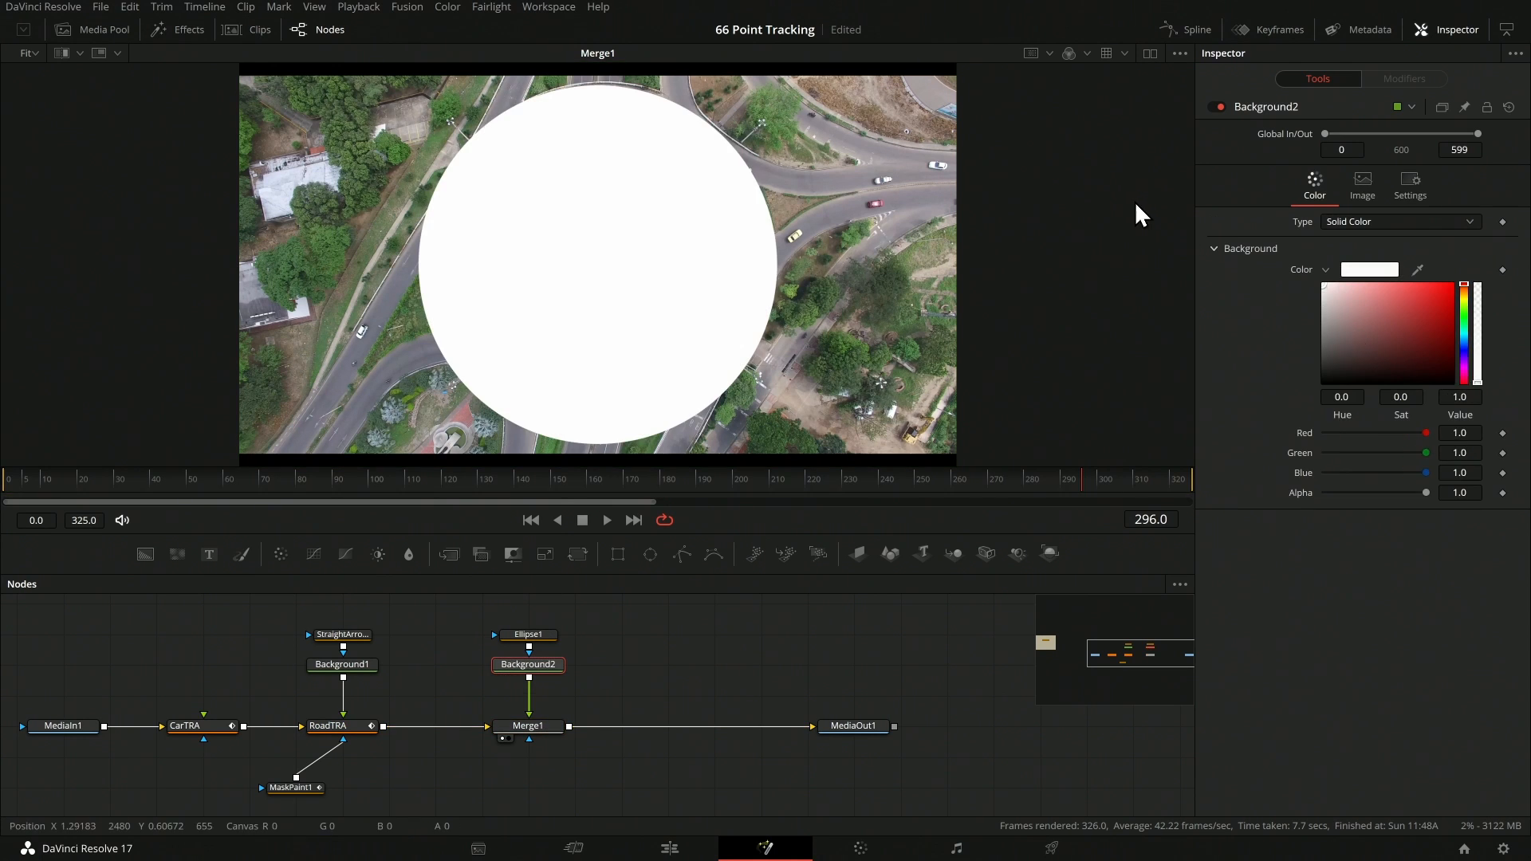
# - Turn Ellipse1 into a thin ring by disabling Solid, setting Border Width to 0.0069 and shrinking it to about 0.0605 wide and high
pyautogui.click(544, 635)
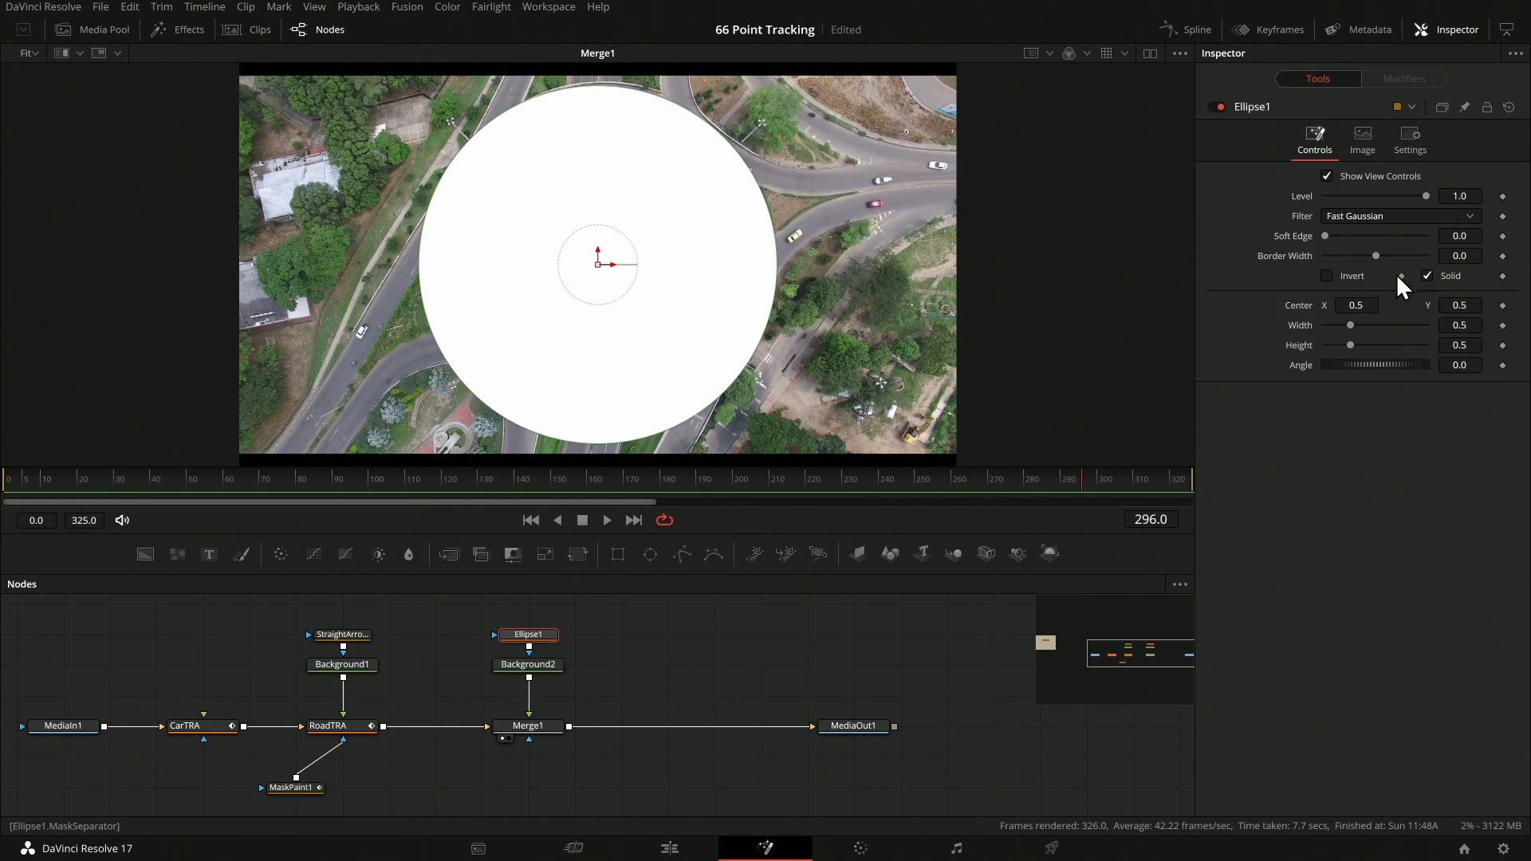
pyautogui.click(1427, 276)
pyautogui.moveTo(1452, 255); pyautogui.dragTo(1463, 255)
pyautogui.moveTo(700, 428); pyautogui.dragTo(615, 279)
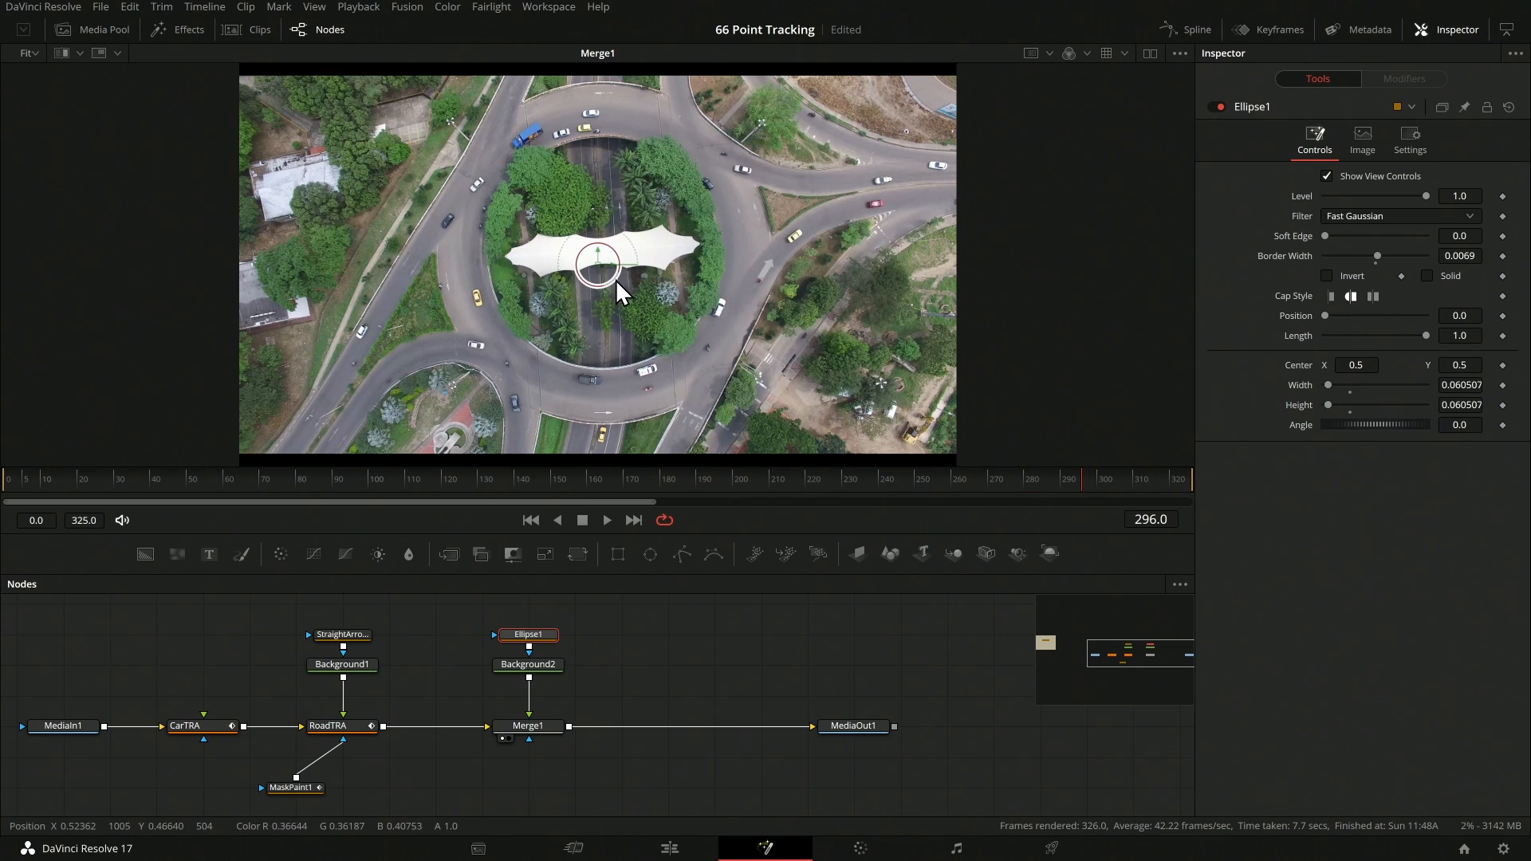
# - Try the ring over a yellow taxi and connect Ellipse1's Center to YellowCarPath's Position
pyautogui.scroll(2, 604, 270)
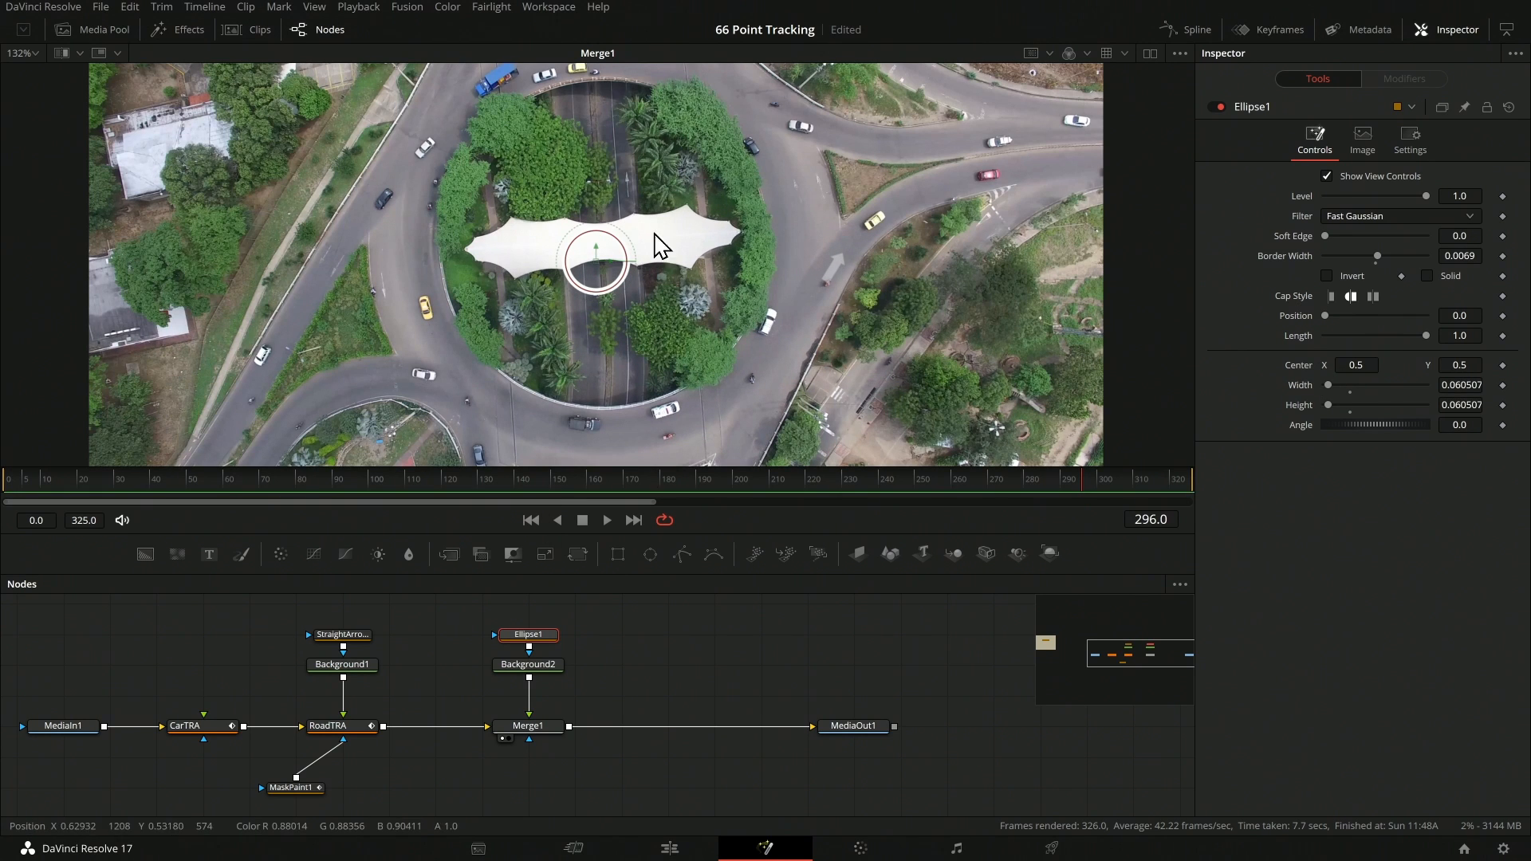
pyautogui.moveTo(597, 263); pyautogui.dragTo(427, 309)
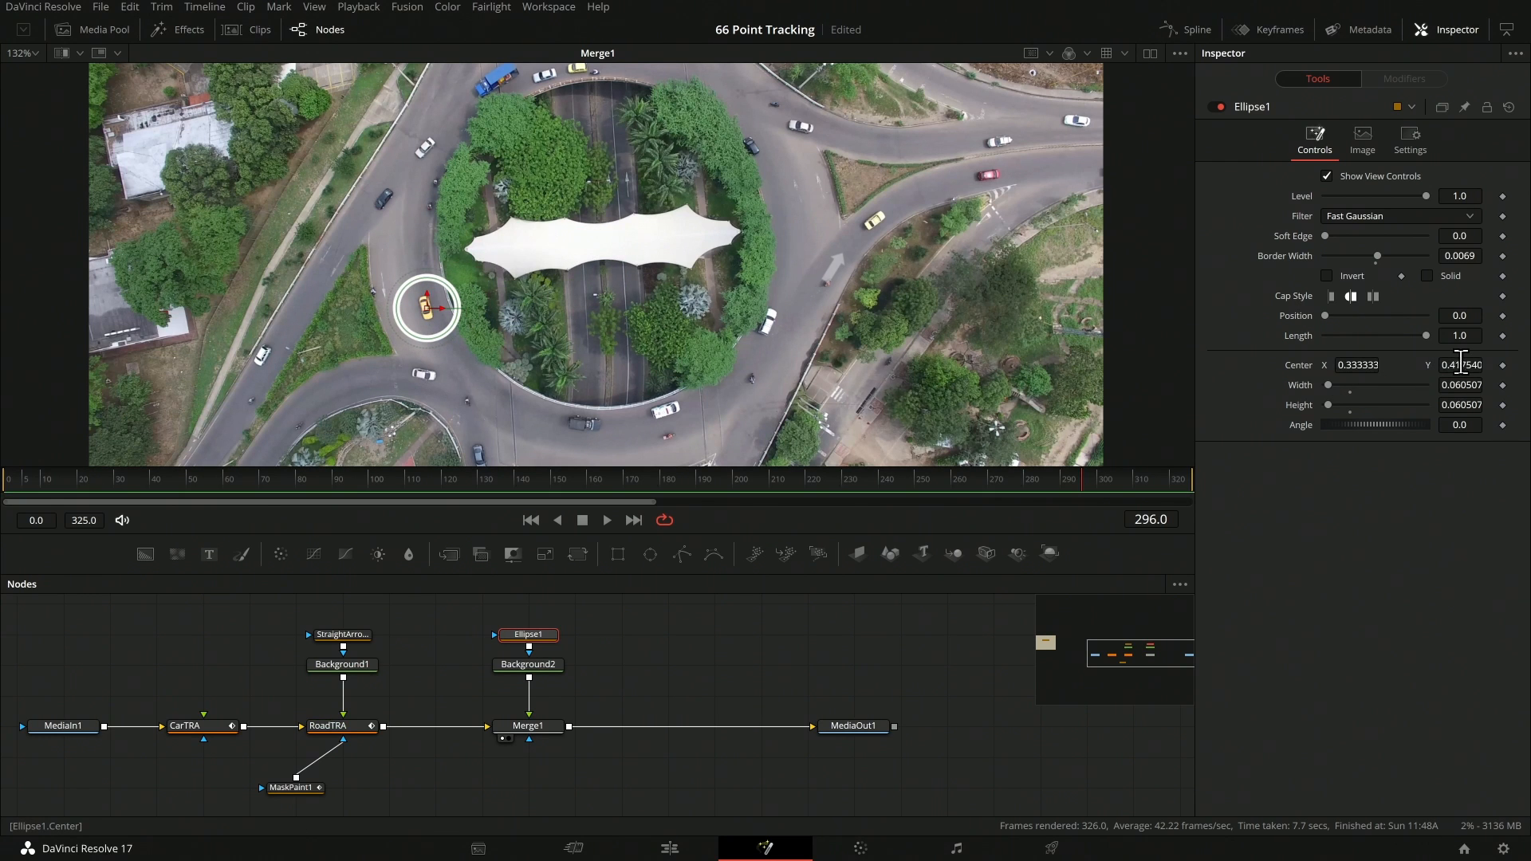
pyautogui.rightClick(1304, 365)
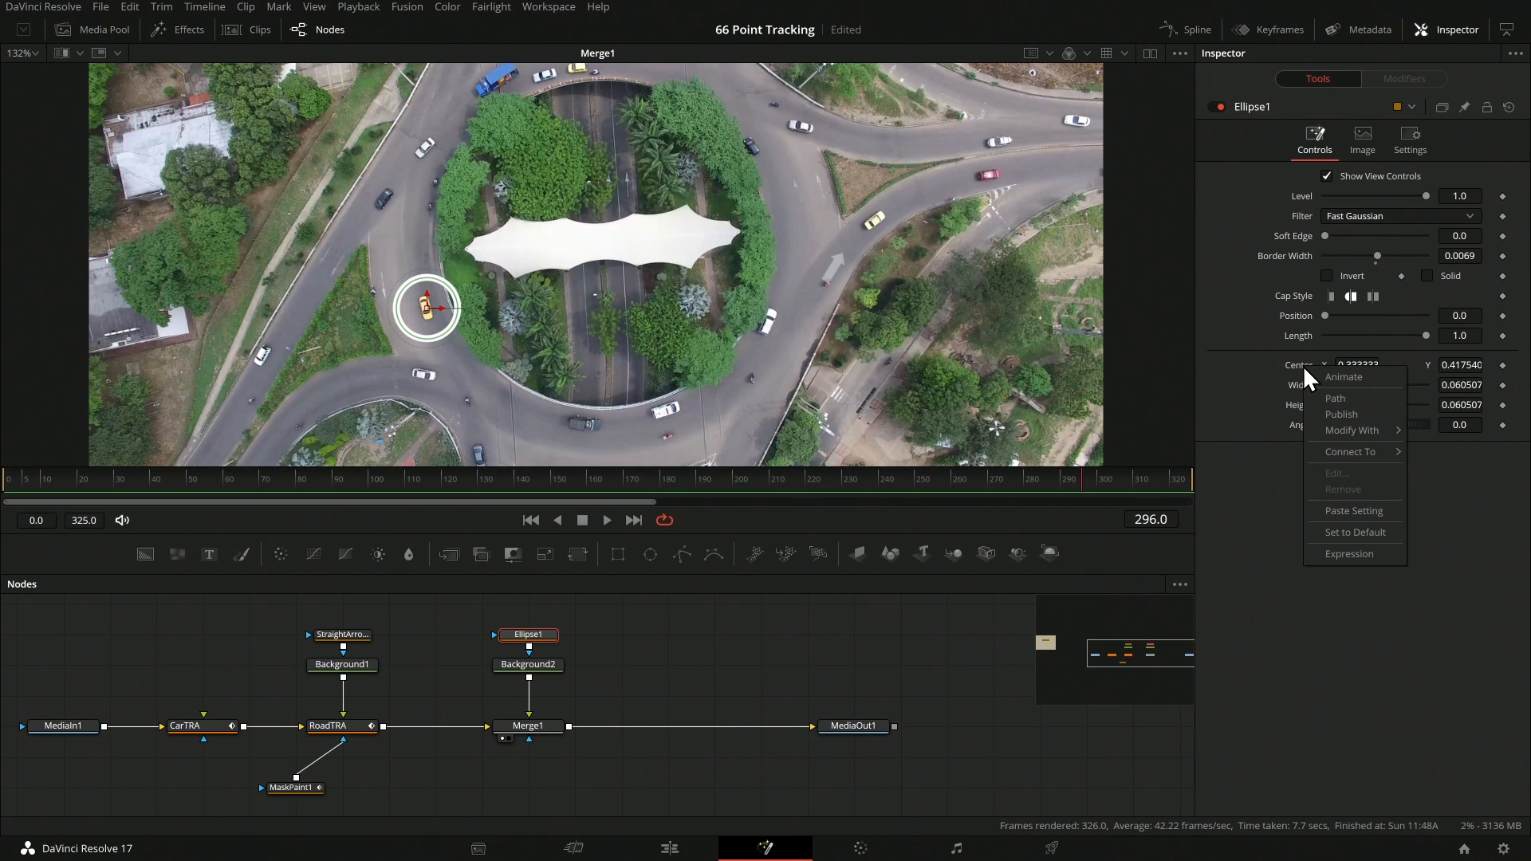
pyautogui.moveTo(1325, 450)
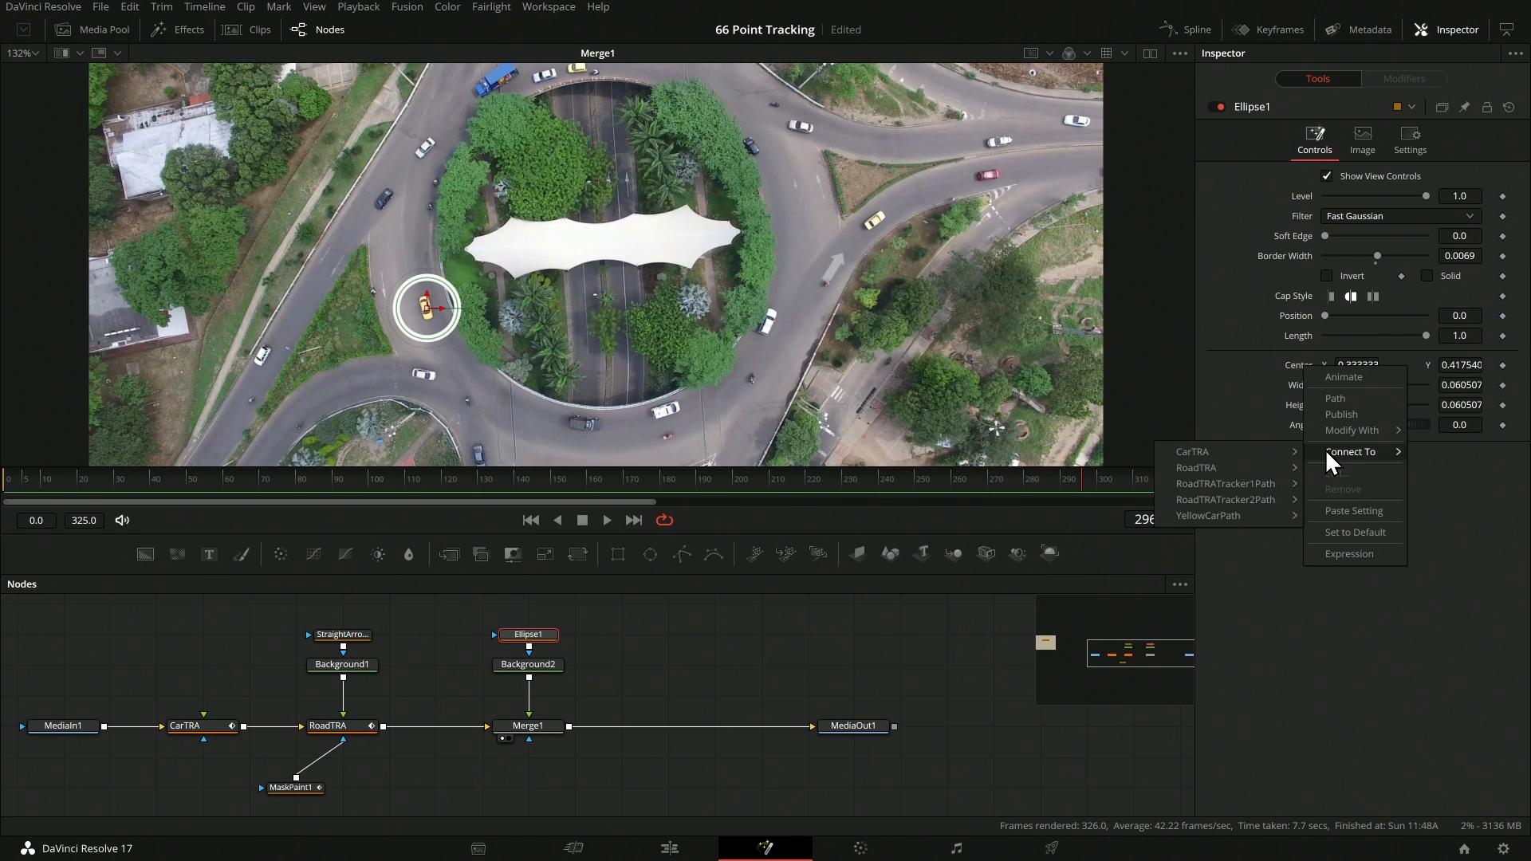
pyautogui.moveTo(1202, 519)
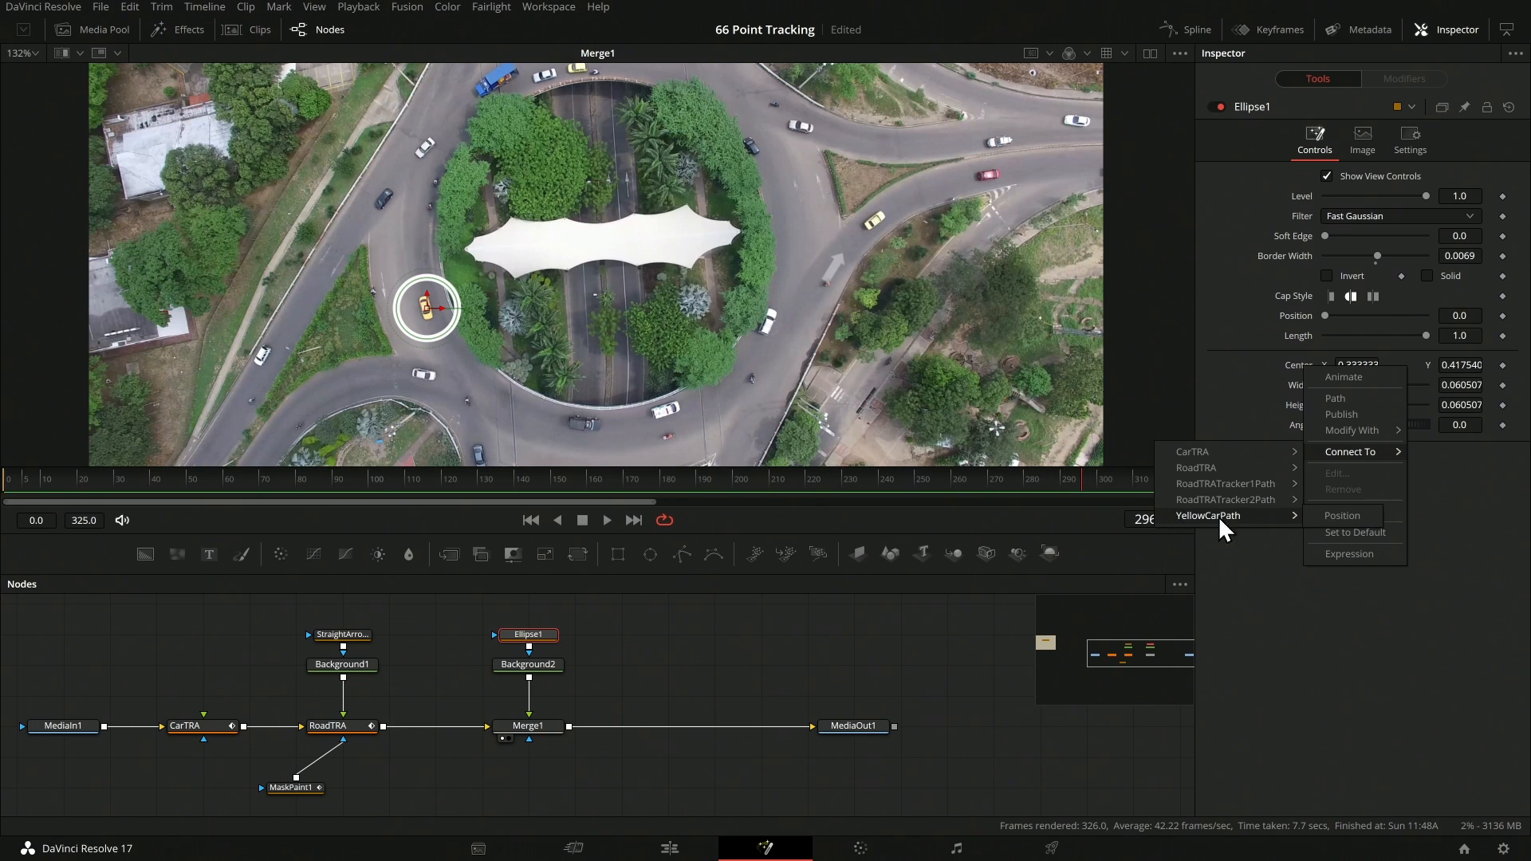
pyautogui.click(1328, 516)
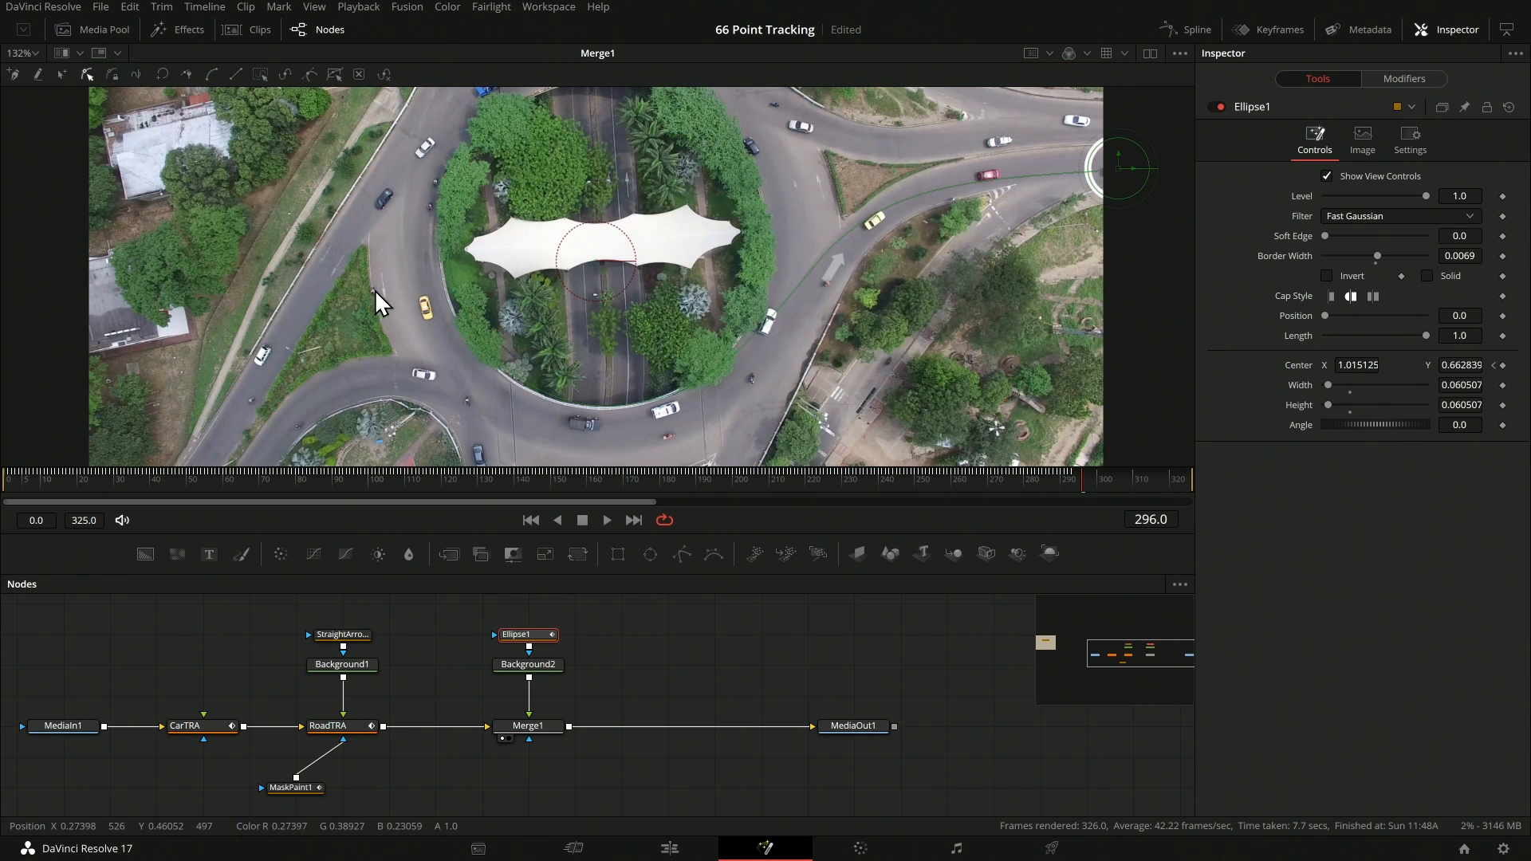
# - Scrub back to frame 0 to check the ring's movement with the taxi, and inspect CarTRA and Ellipse1
pyautogui.moveTo(1084, 476); pyautogui.dragTo(3, 470)
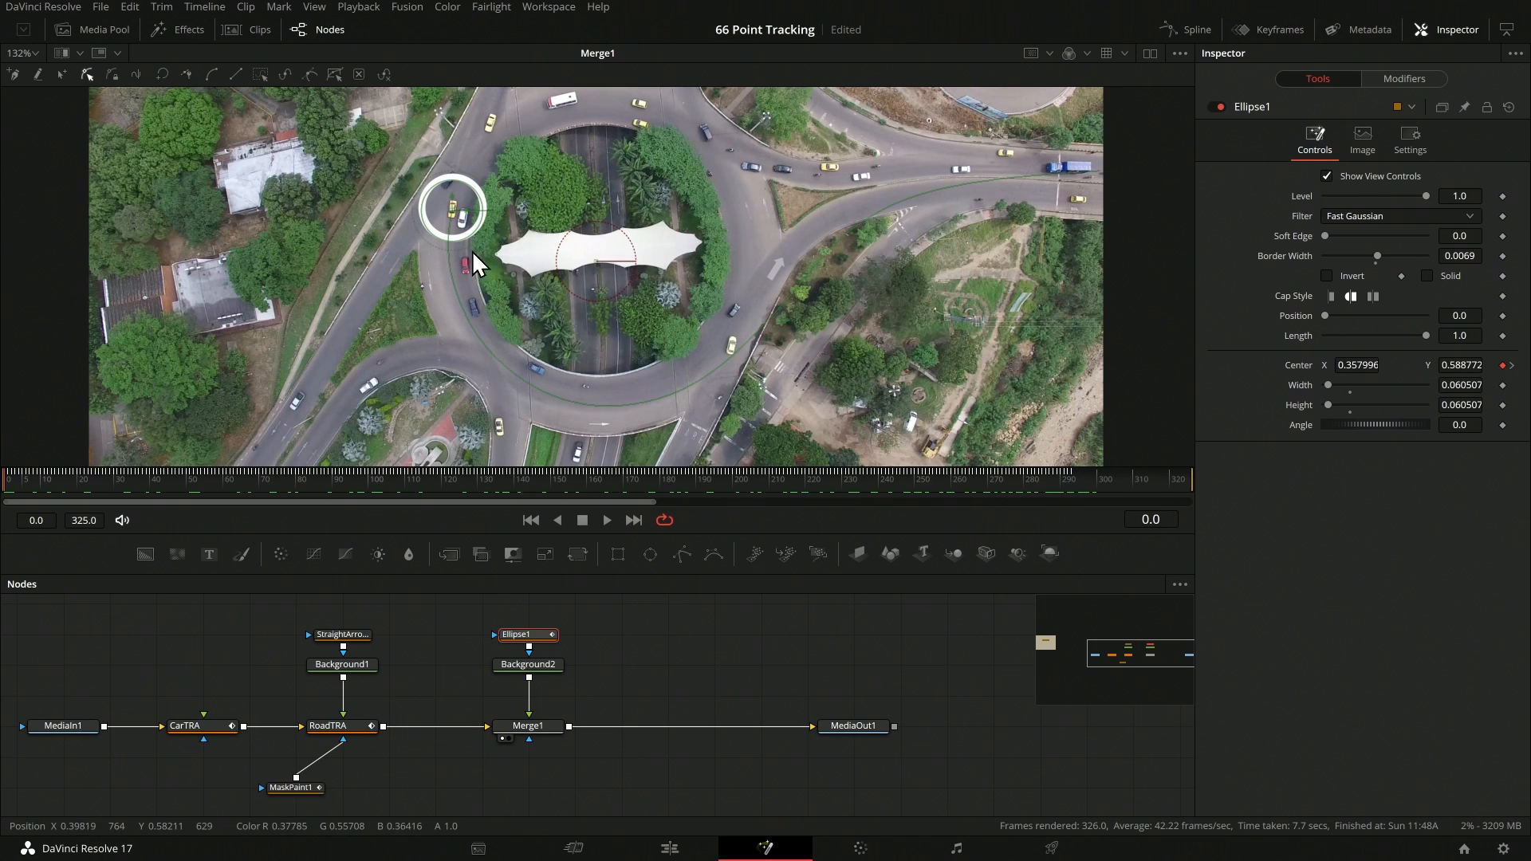
pyautogui.click(189, 723)
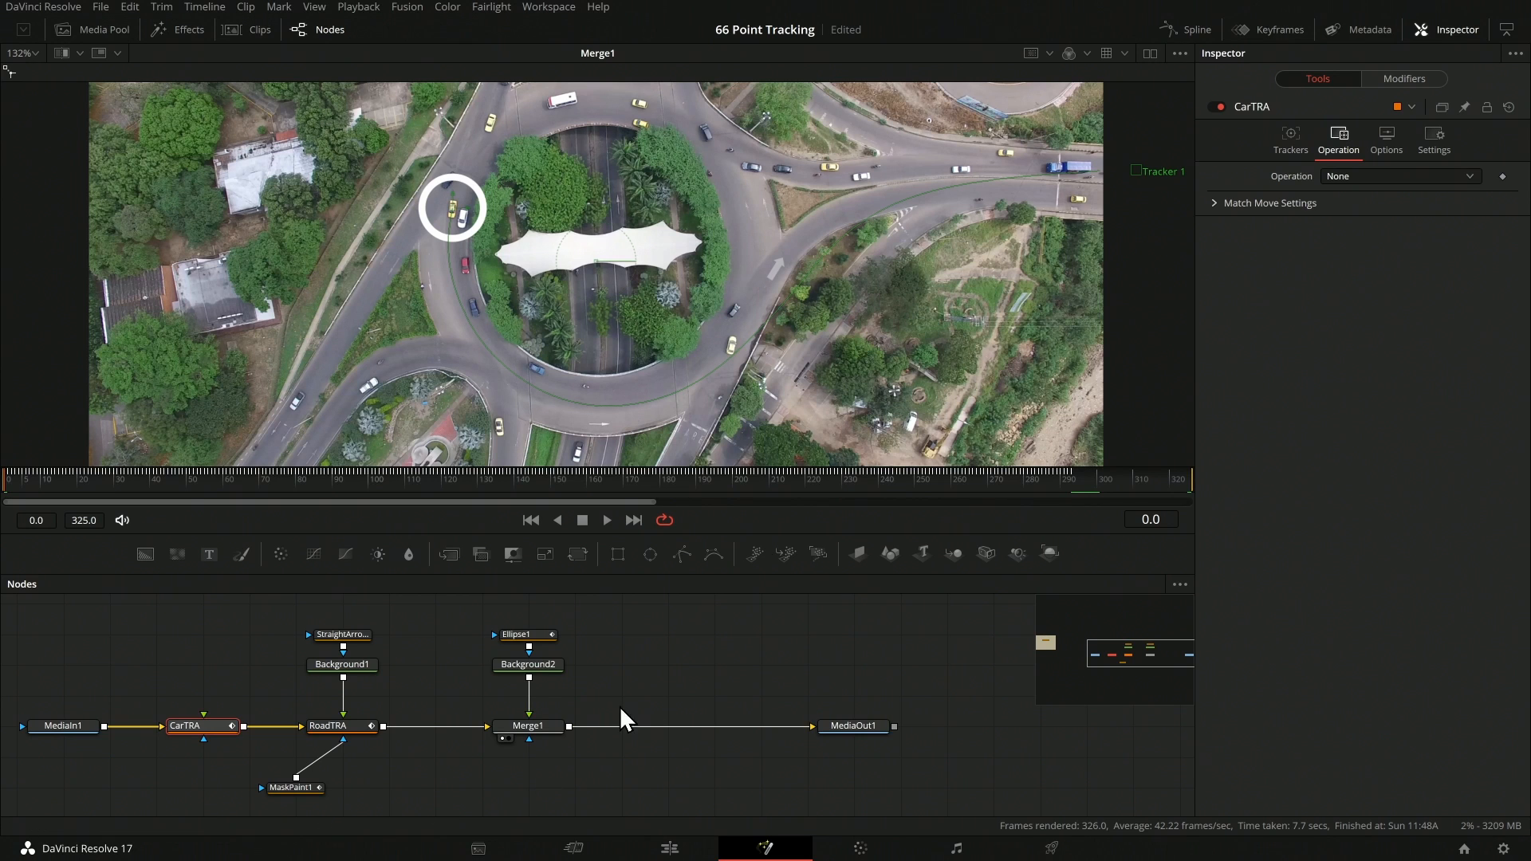
pyautogui.click(518, 634)
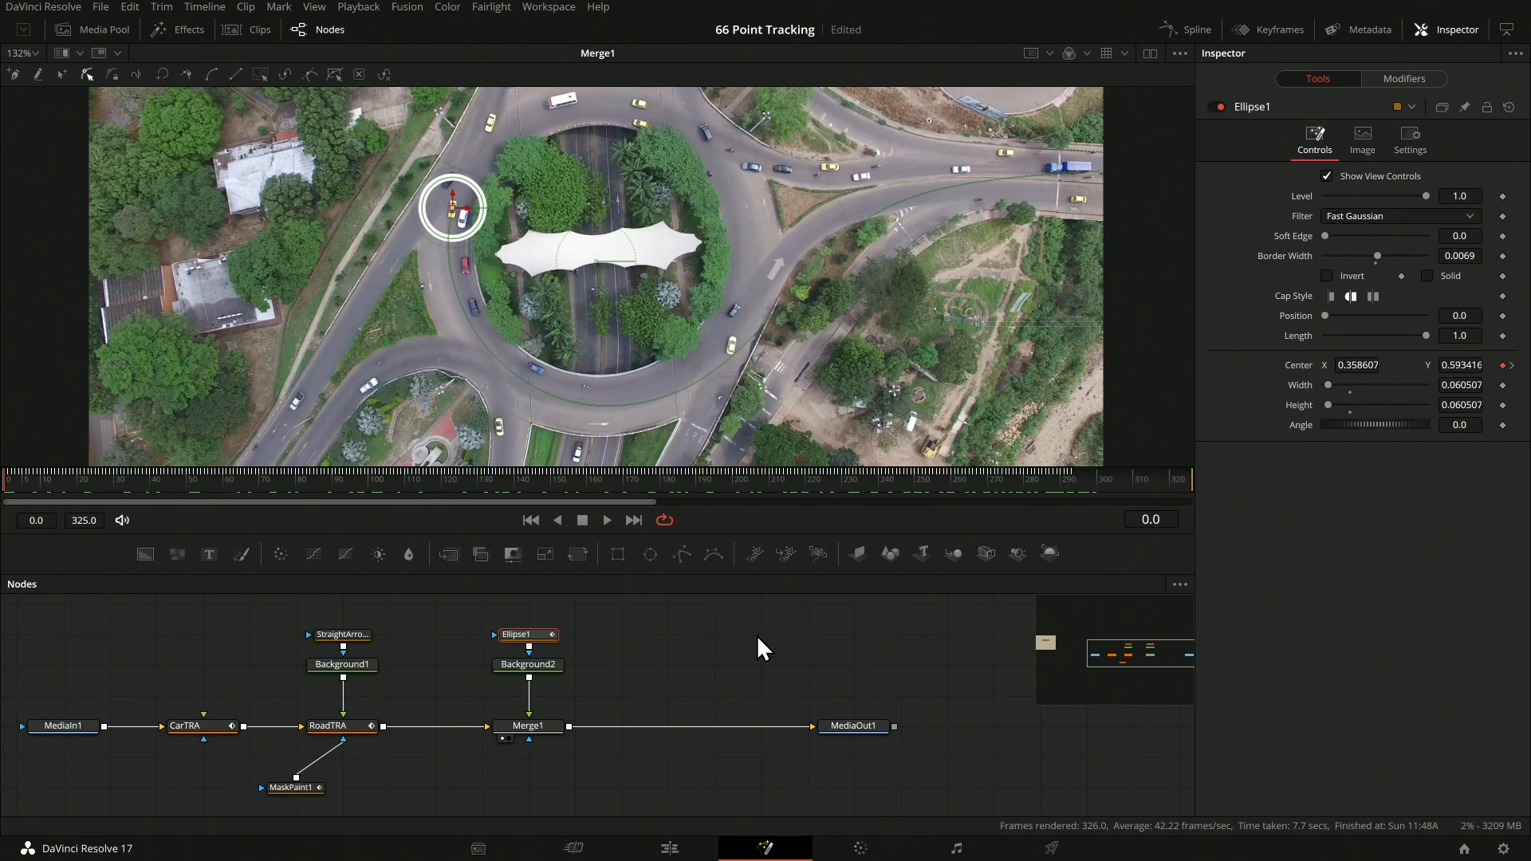
# - Disconnect Background2 from Merge1 and add a Brightness Contrast node after Merge1
pyautogui.click(537, 725)
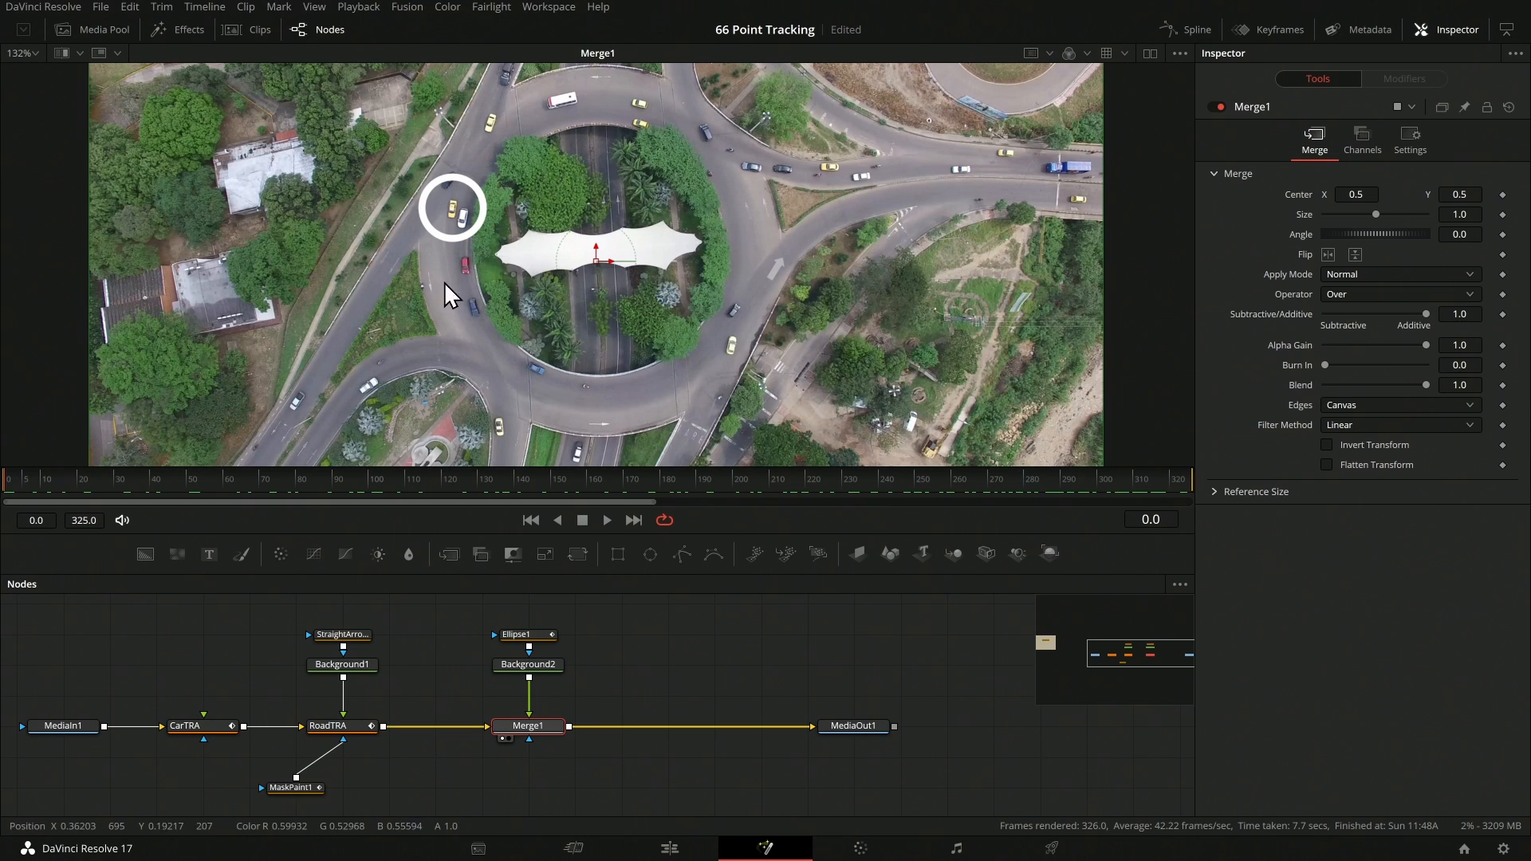
pyautogui.moveTo(529, 717); pyautogui.dragTo(586, 688)
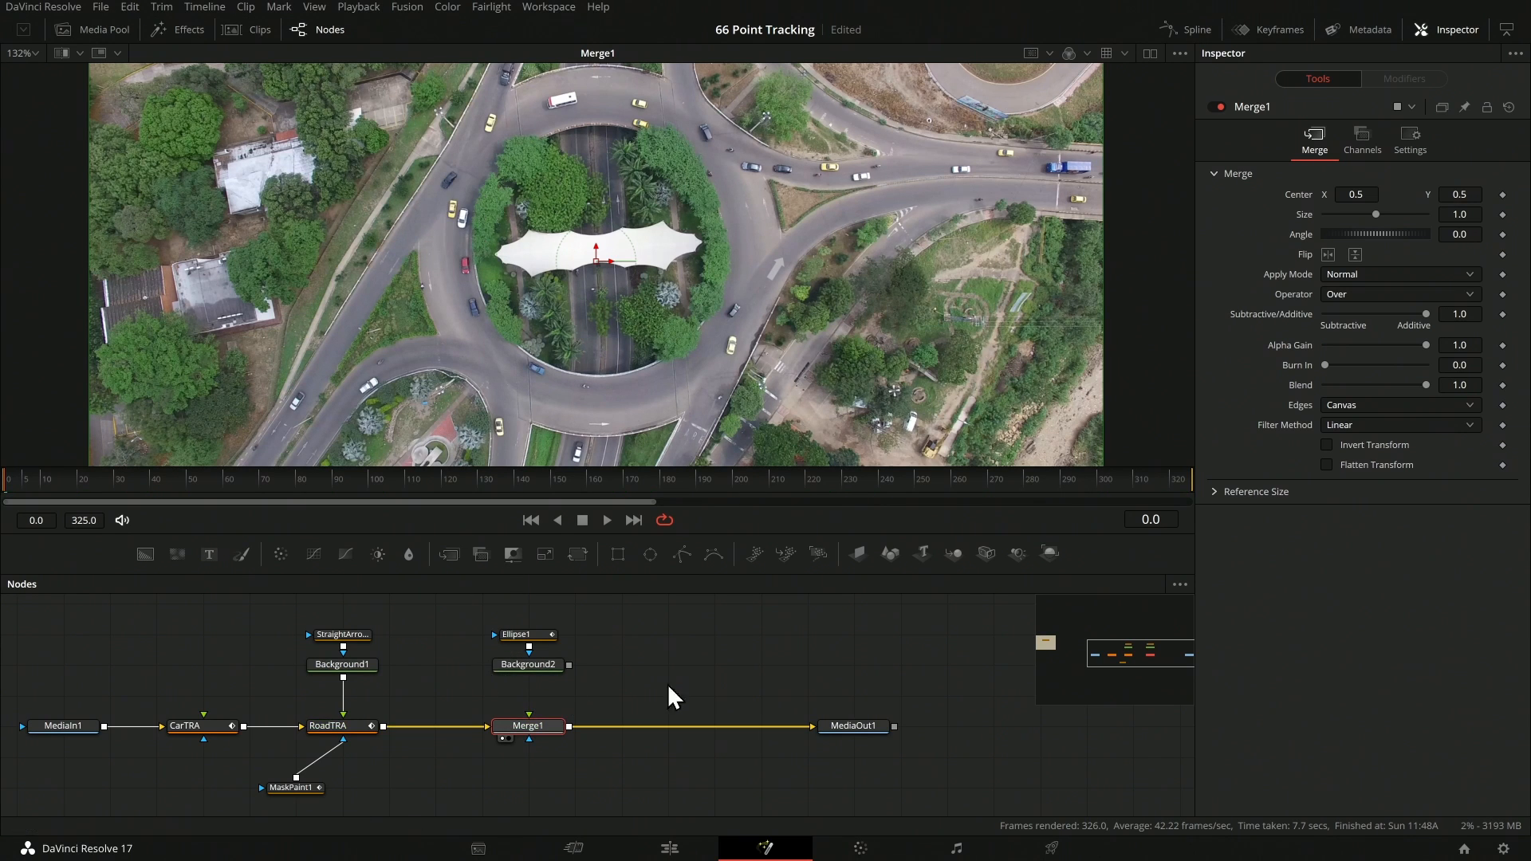
pyautogui.click(380, 555)
# - Delete Merge1 and Background2, and connect Ellipse1 as the effect mask of BrightnessContrast1
pyautogui.click(529, 726)
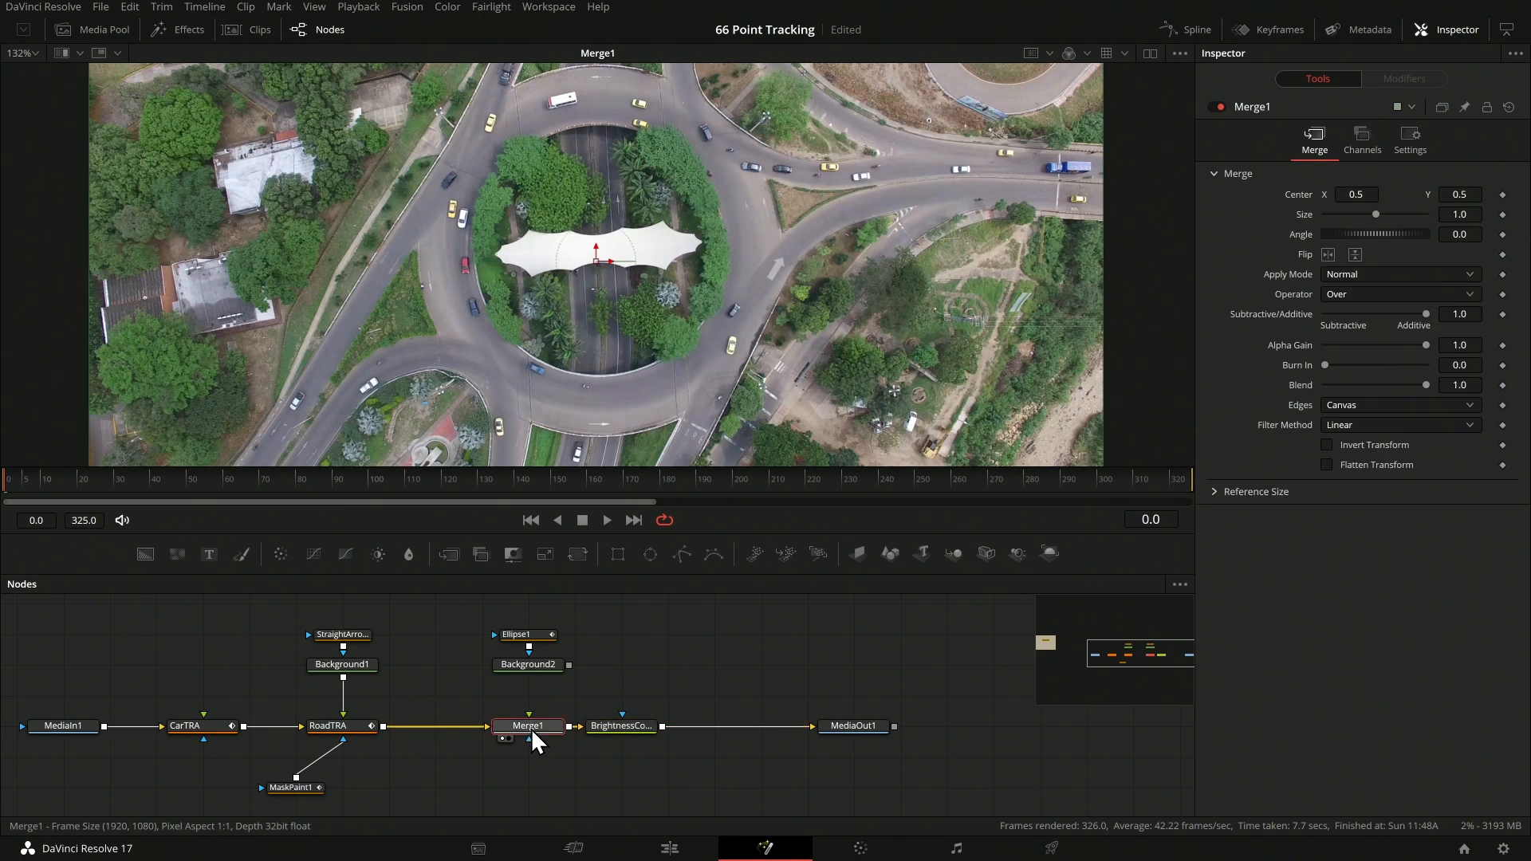
pyautogui.press('Delete')
pyautogui.click(504, 663)
pyautogui.press('Delete')
pyautogui.moveTo(563, 634); pyautogui.dragTo(628, 736)
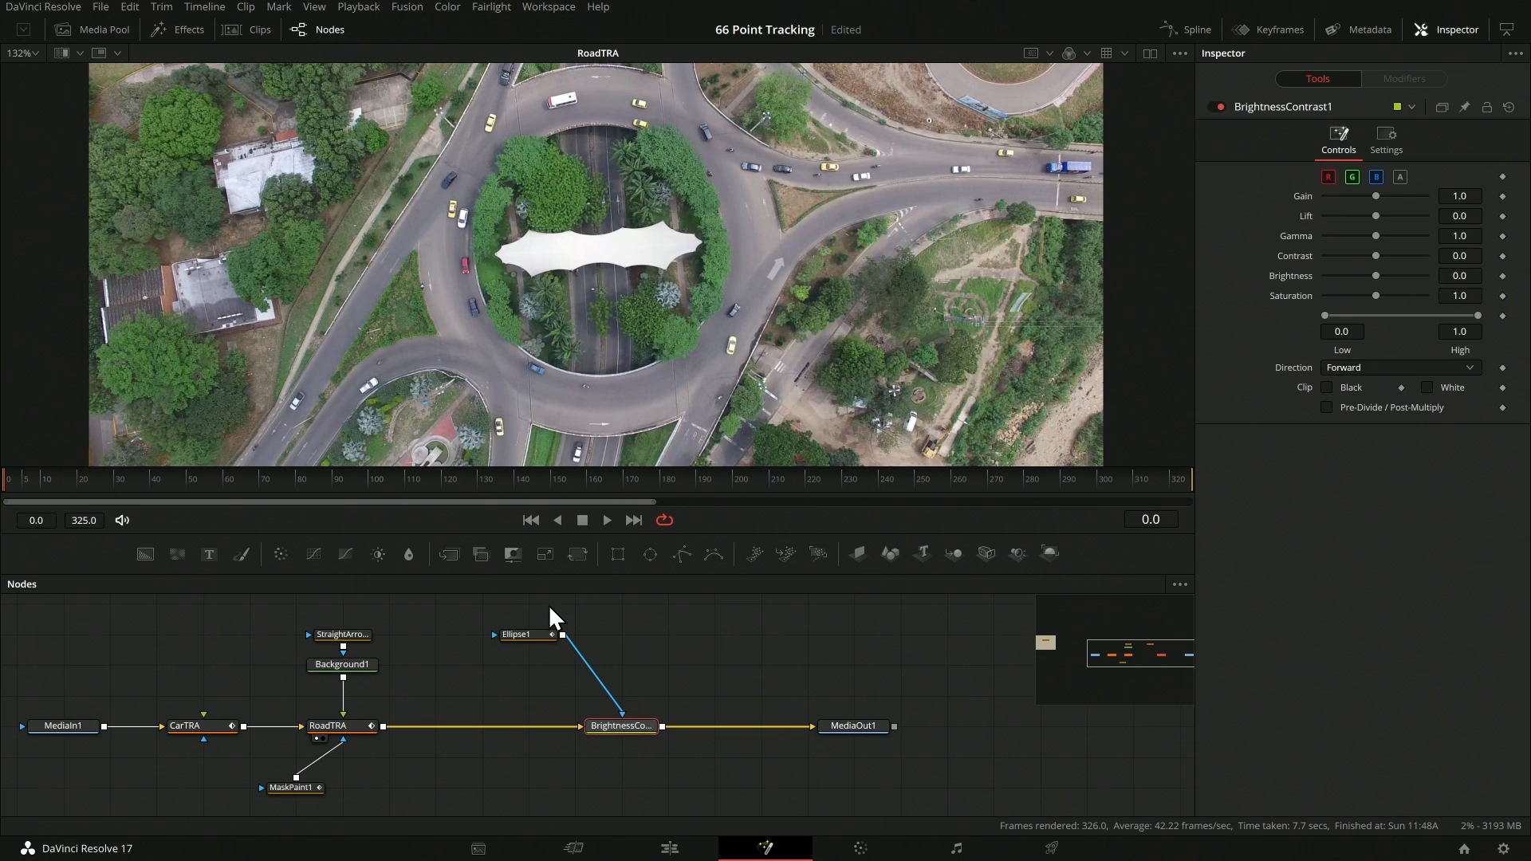
# - Make Ellipse1 solid, view BrightnessContrast1 and set its Gain to 0.703
pyautogui.click(525, 635)
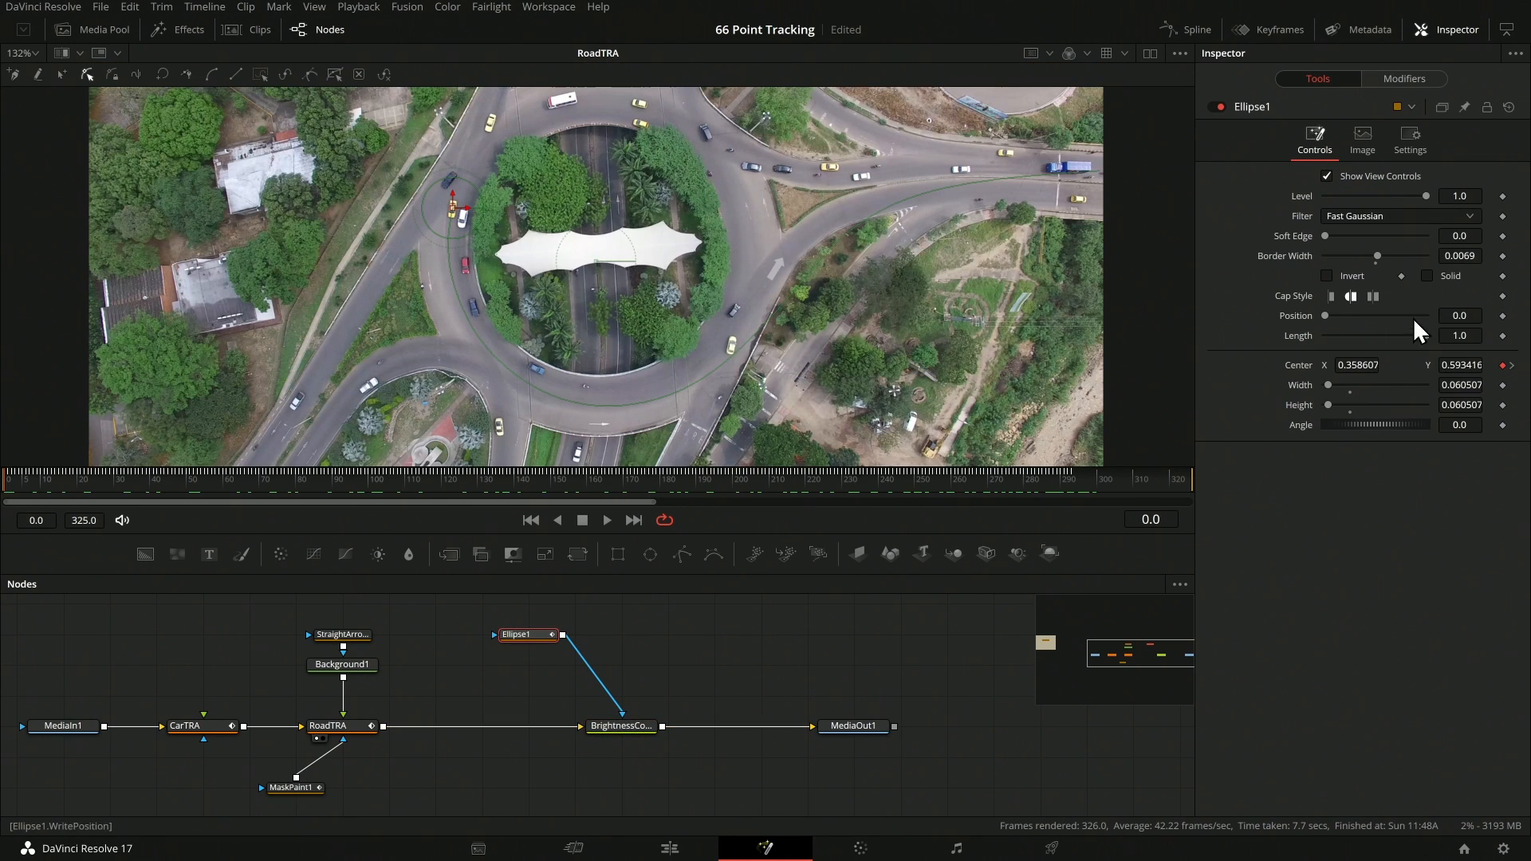
pyautogui.click(1427, 276)
pyautogui.click(644, 727)
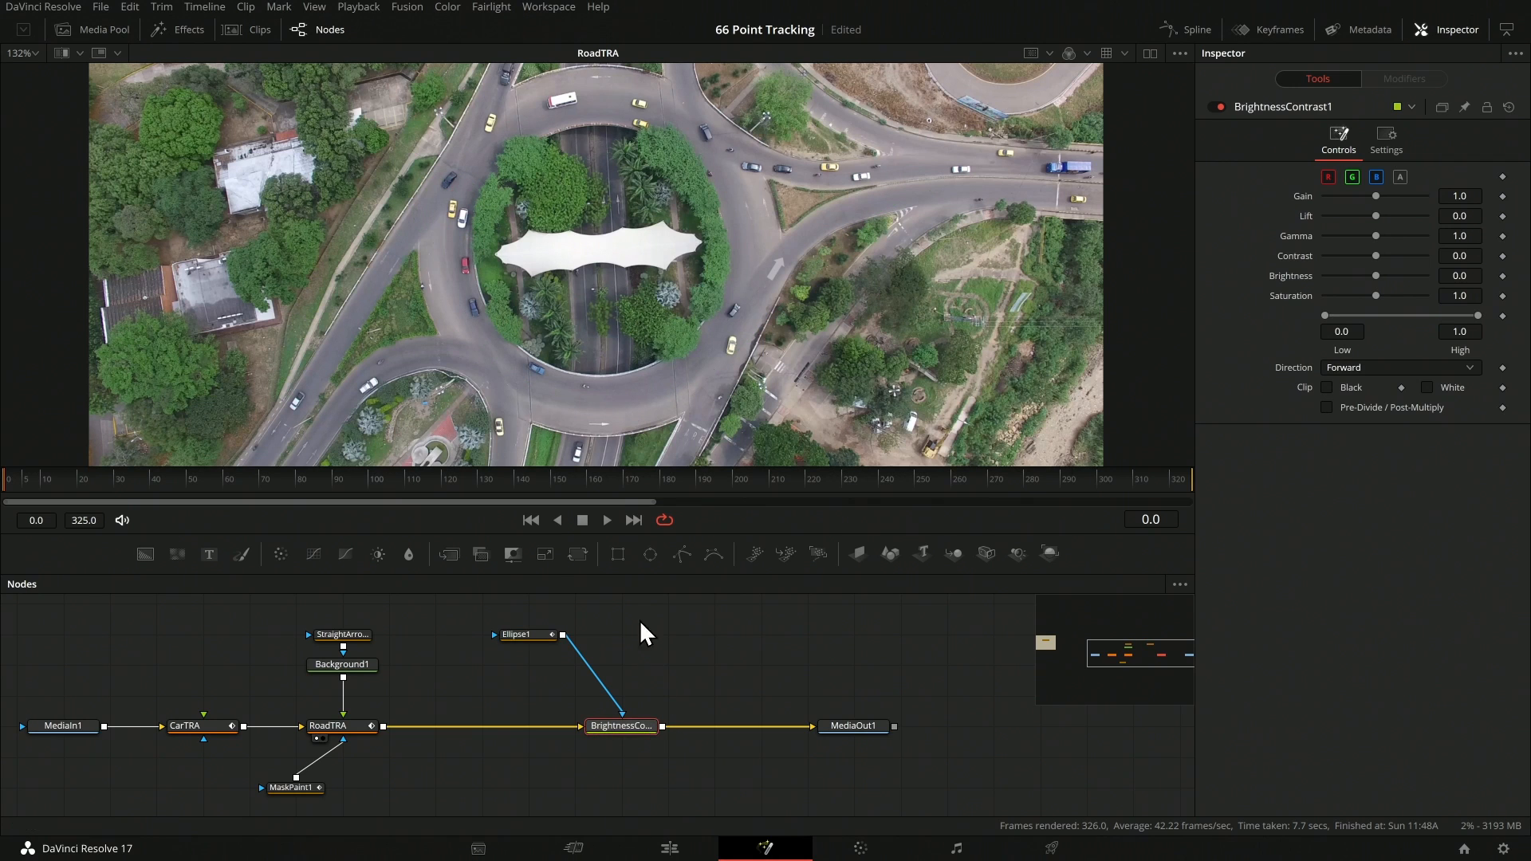
pyautogui.press('1')
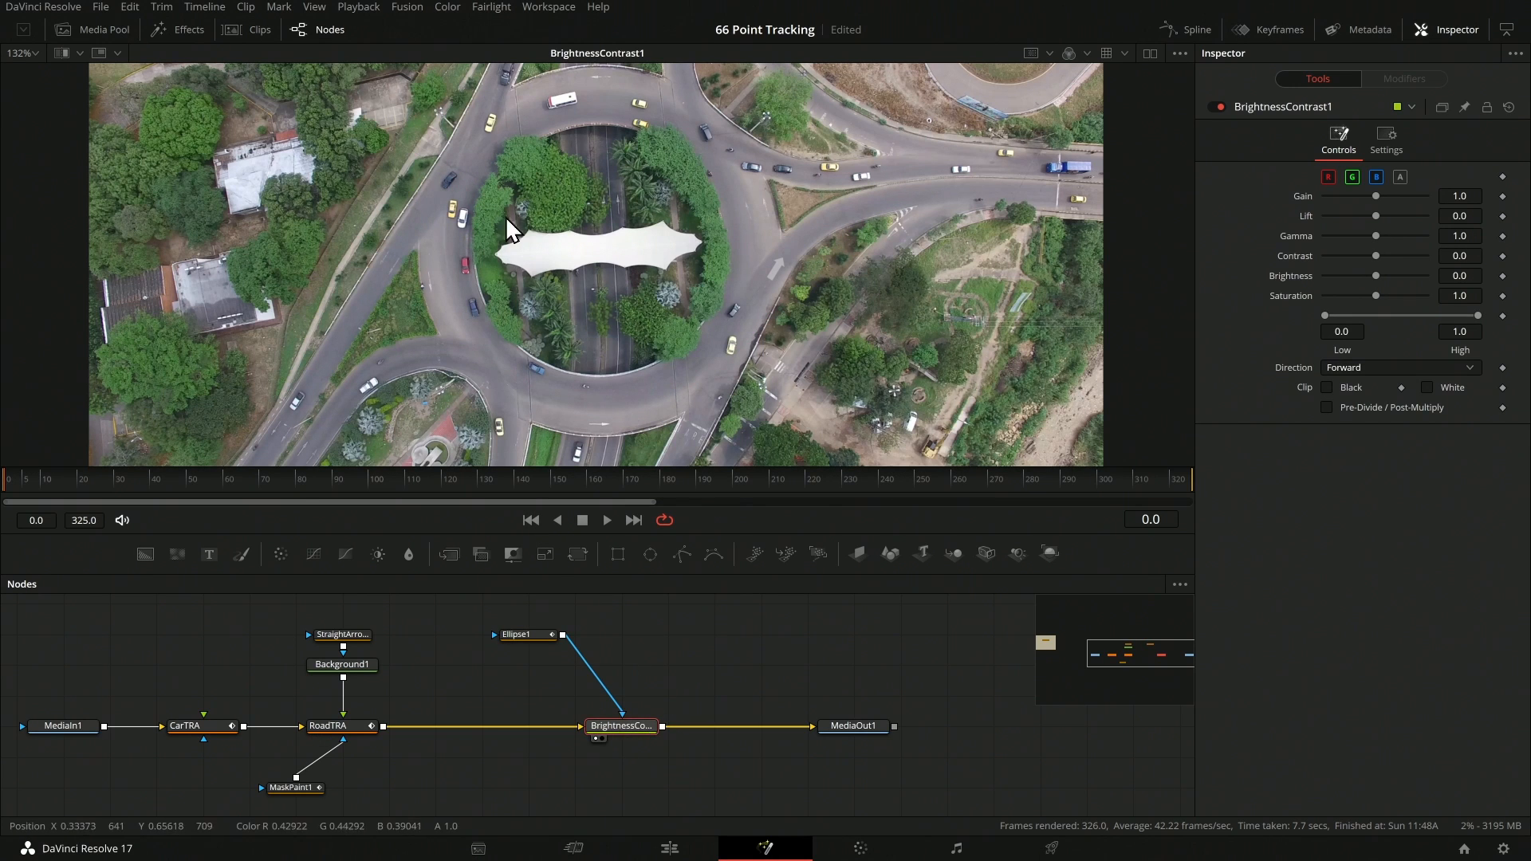
pyautogui.moveTo(1467, 197); pyautogui.dragTo(1230, 198)
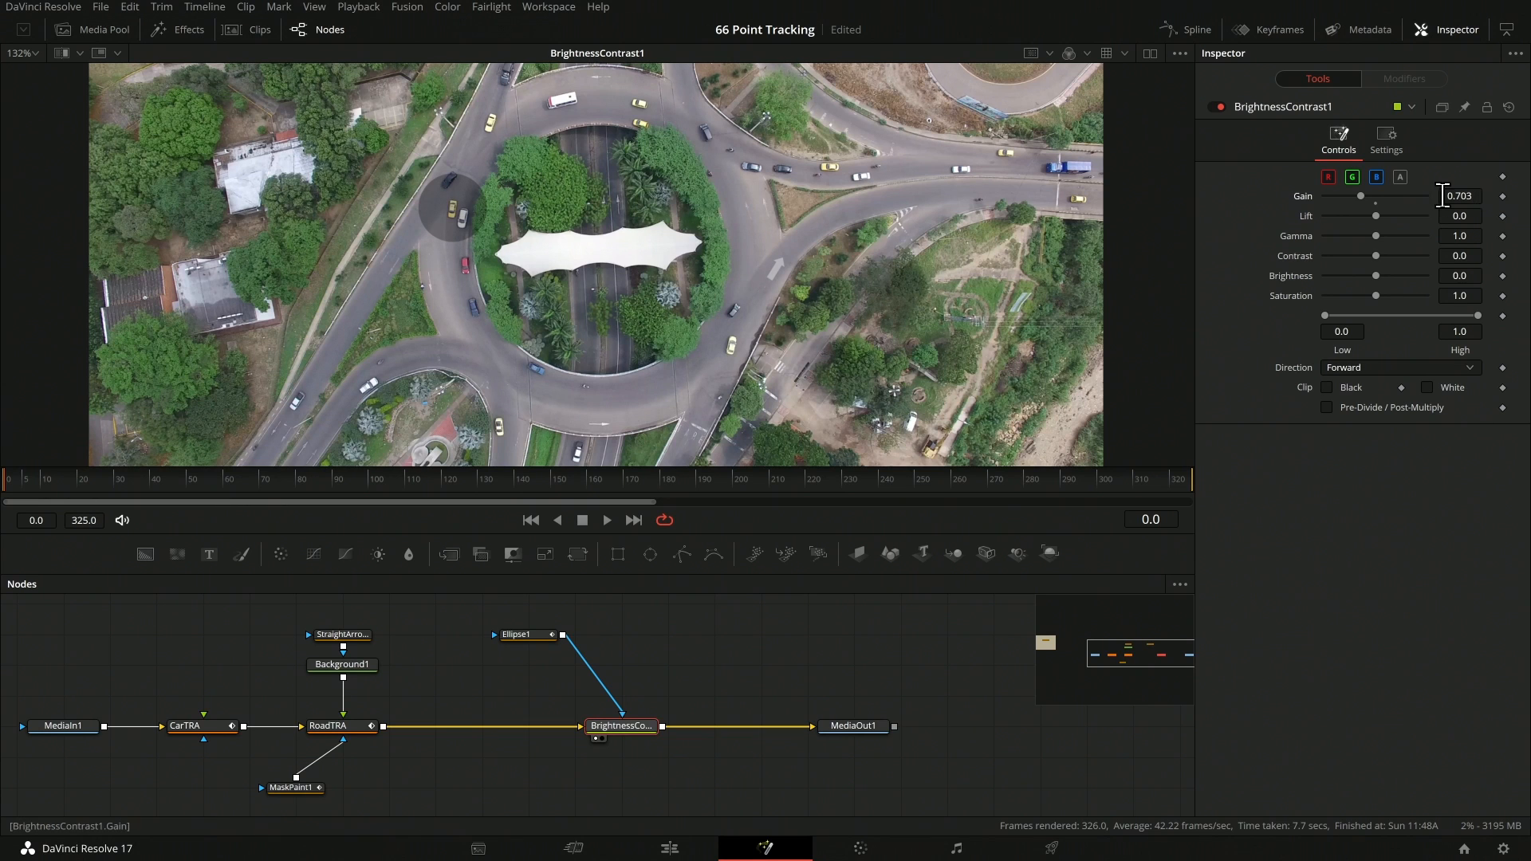
# - Enable Apply Mask Inverted on BrightnessContrast1 and play back the highlighted taxi
pyautogui.click(1384, 142)
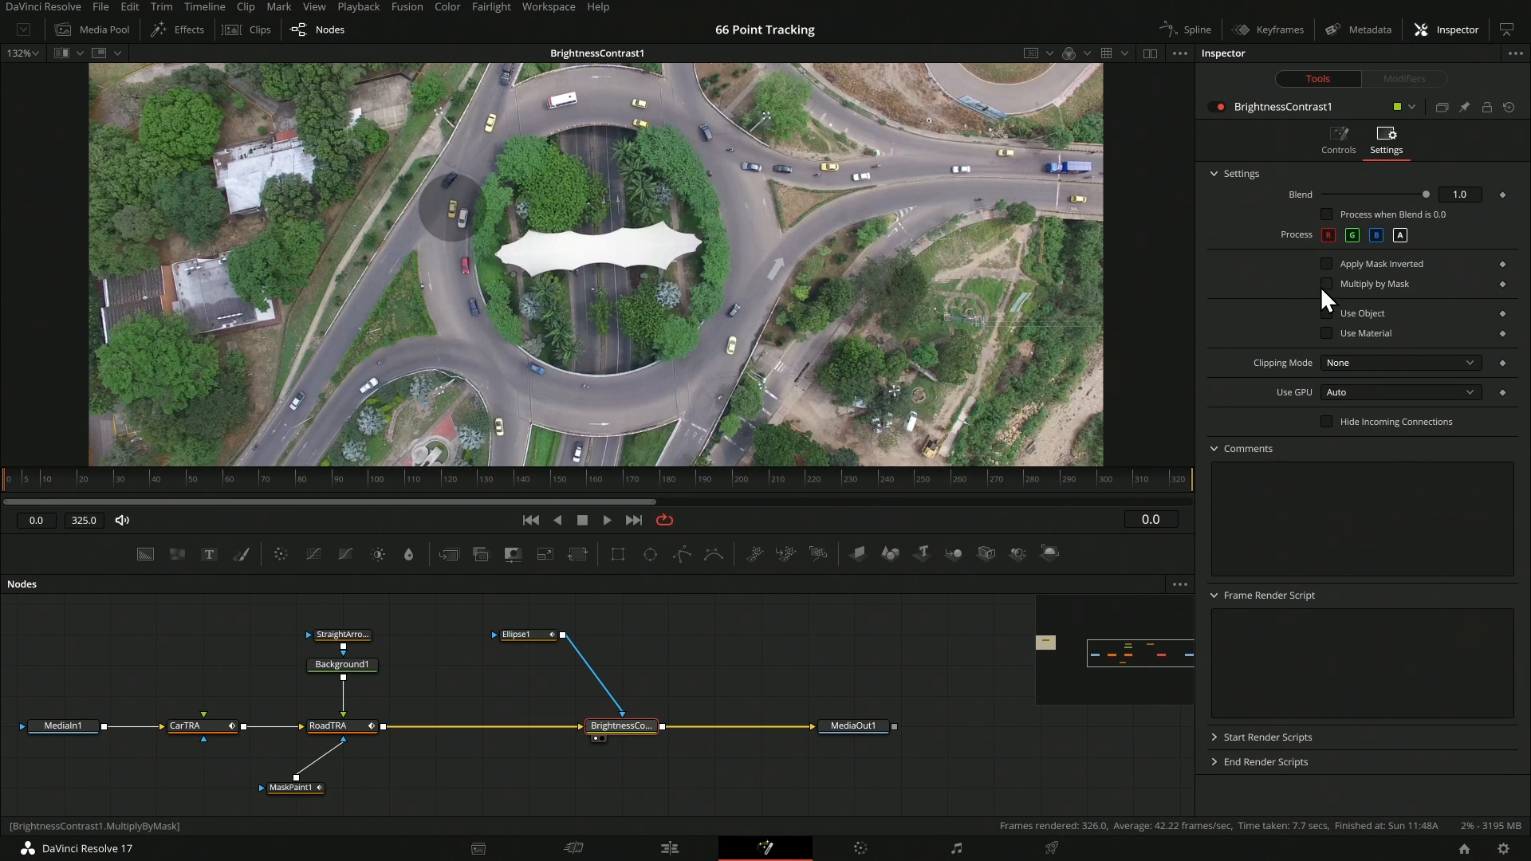
pyautogui.click(1327, 264)
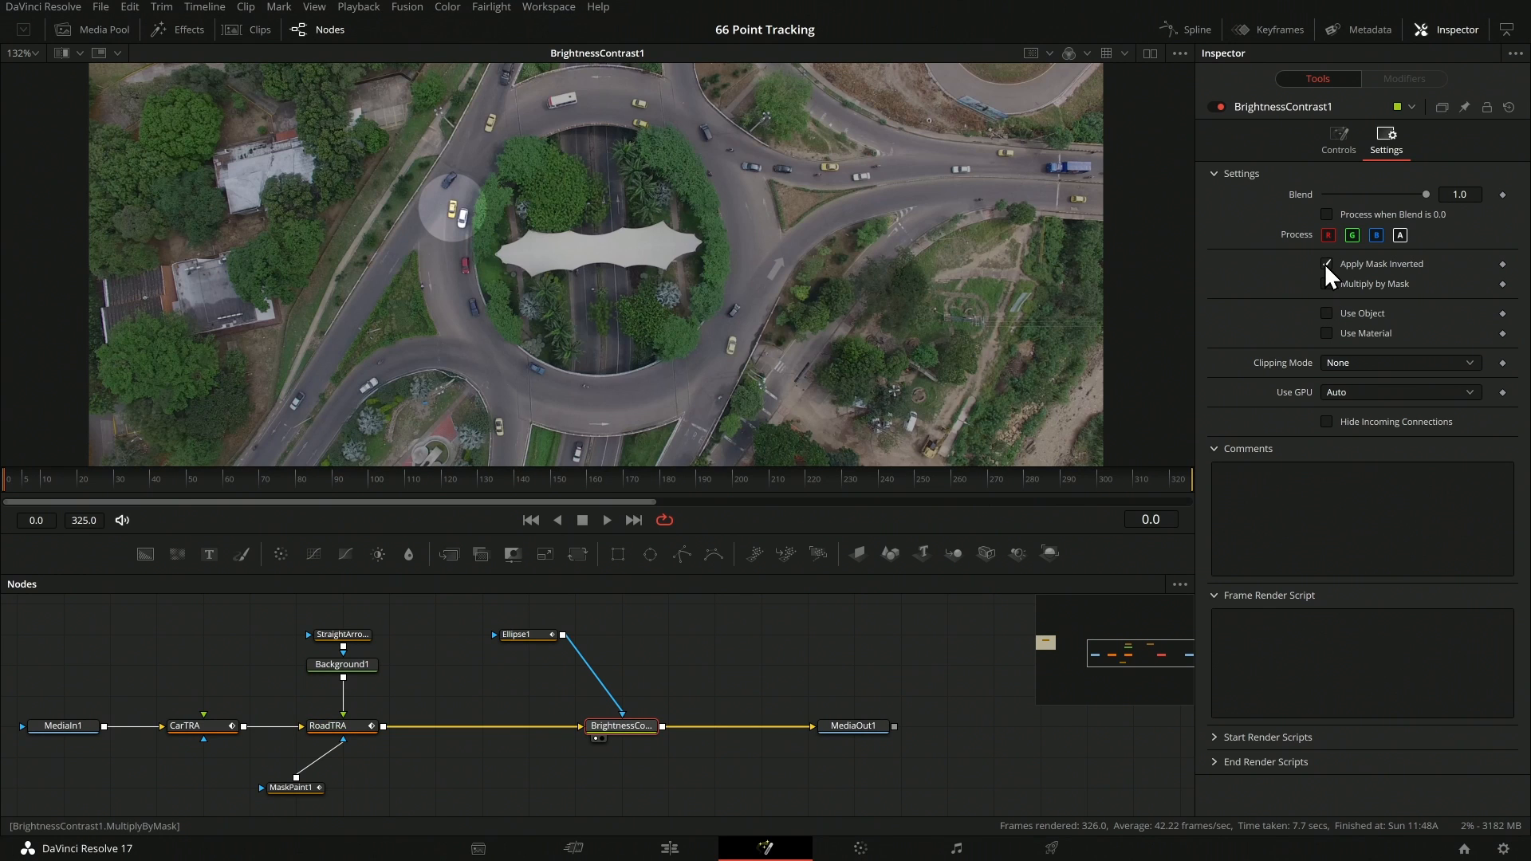
pyautogui.press('space')
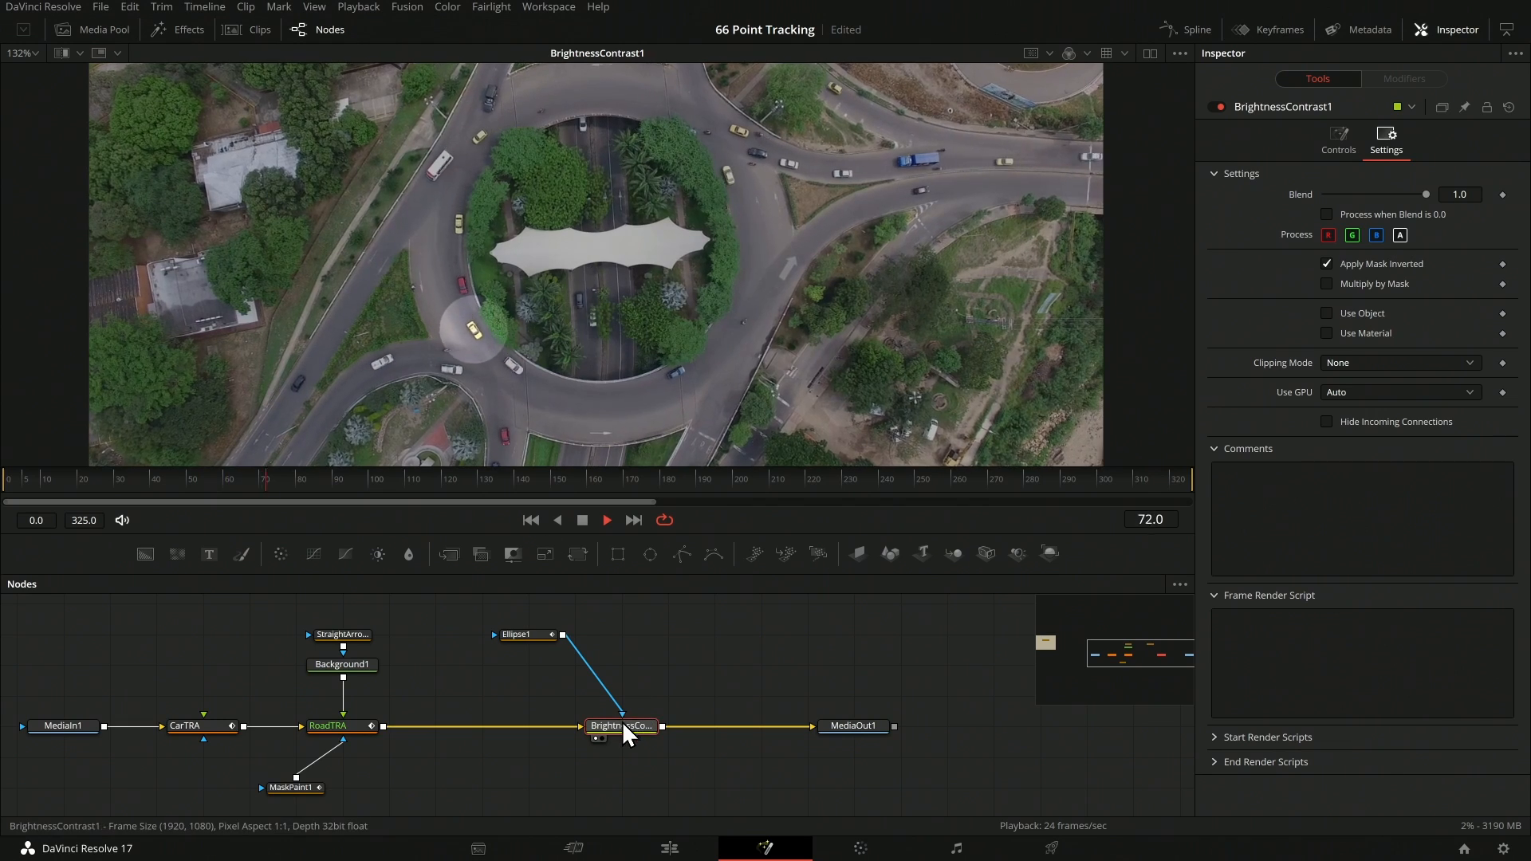
# - Rearrange Ellipse1 and MediaOut1 to make room, and add a Paint node after BrightnessContrast1
pyautogui.click(524, 634)
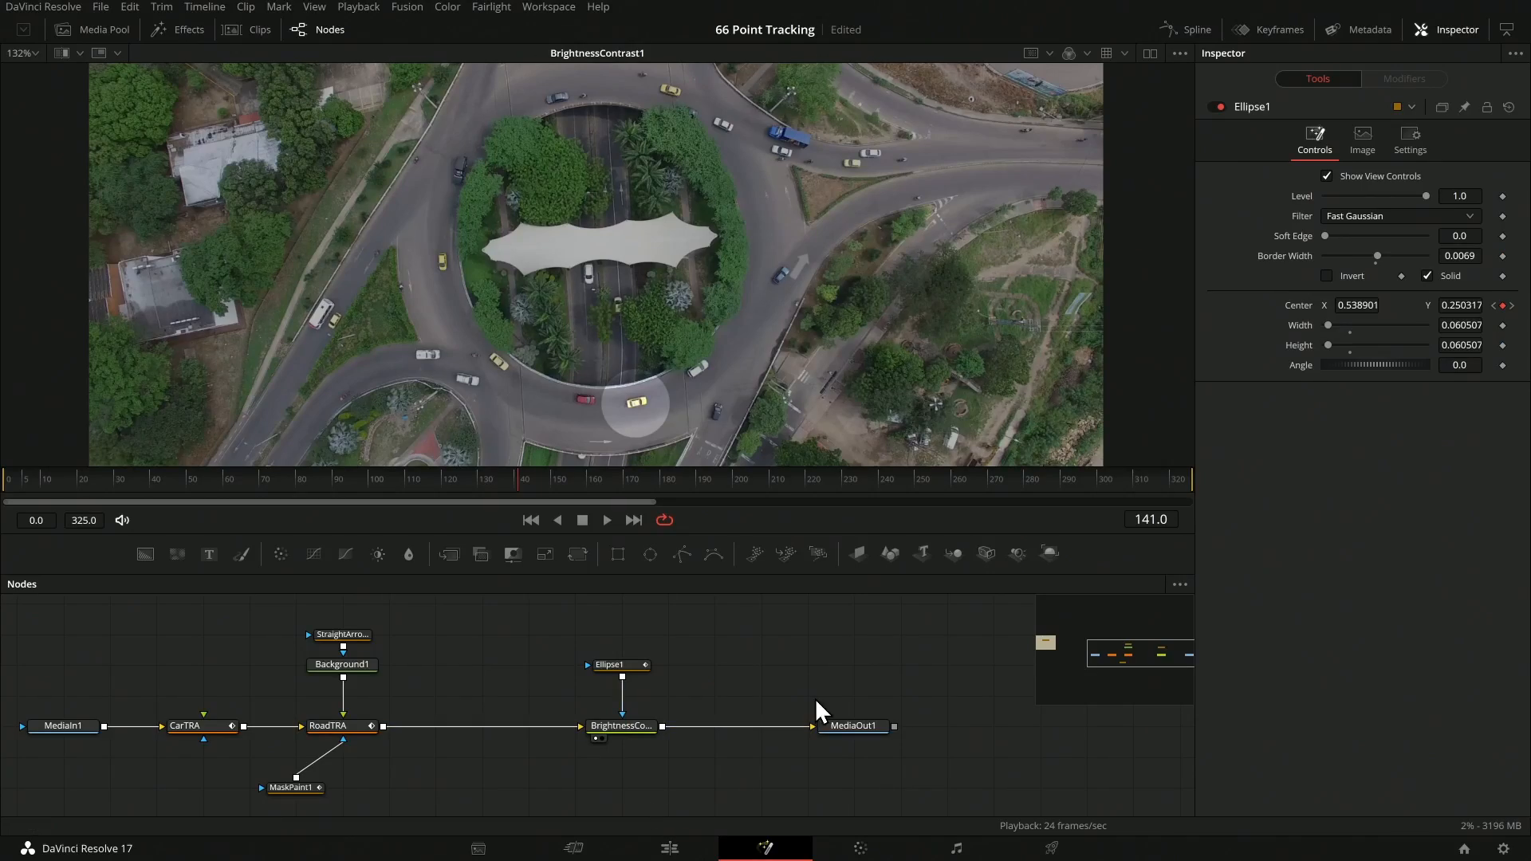
pyautogui.moveTo(893, 727); pyautogui.dragTo(1081, 727)
pyautogui.click(621, 727)
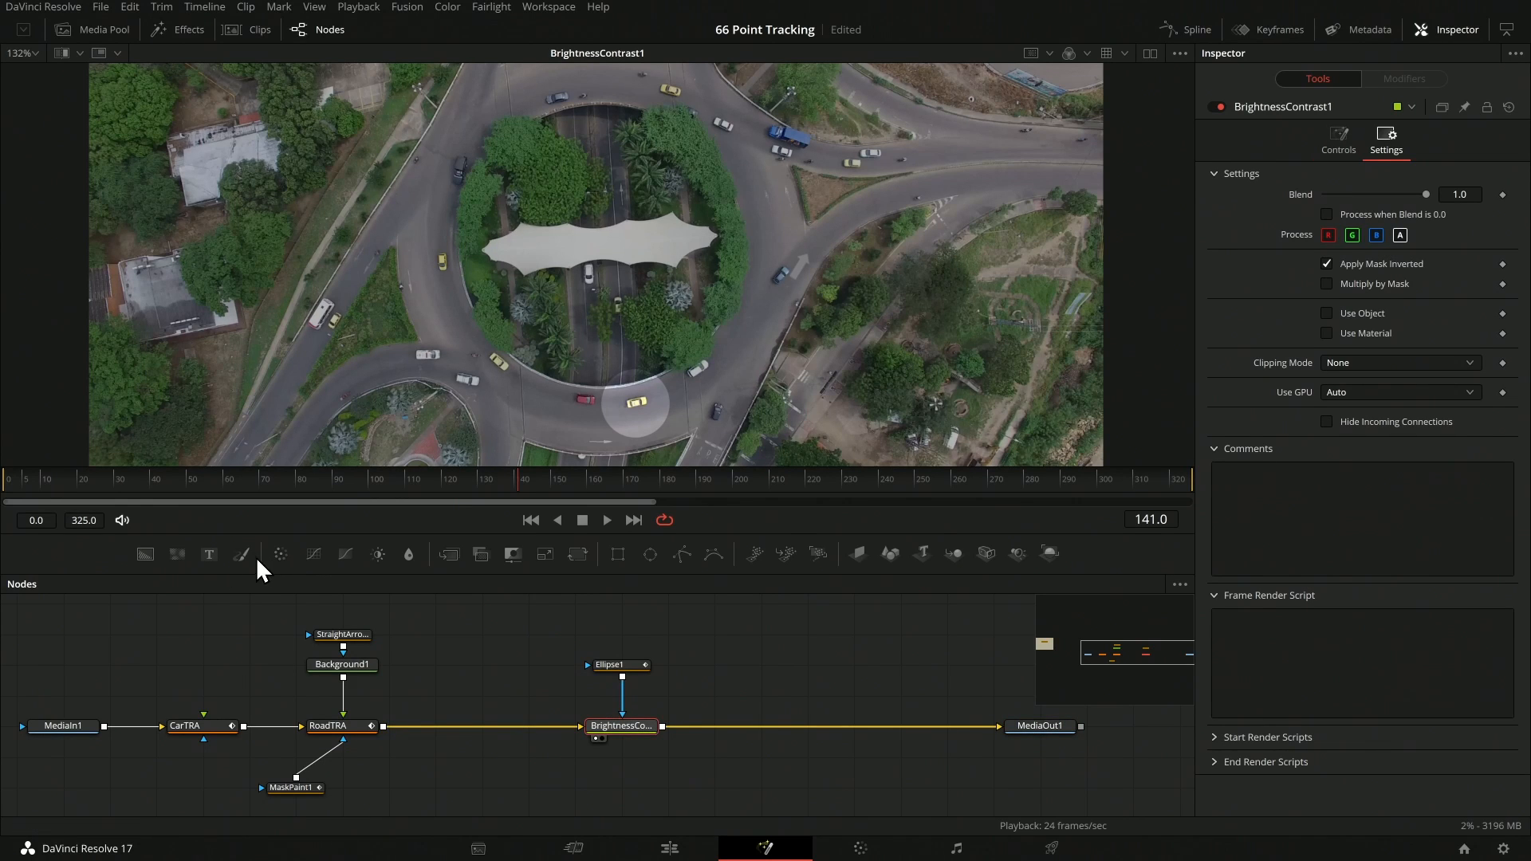
pyautogui.click(242, 555)
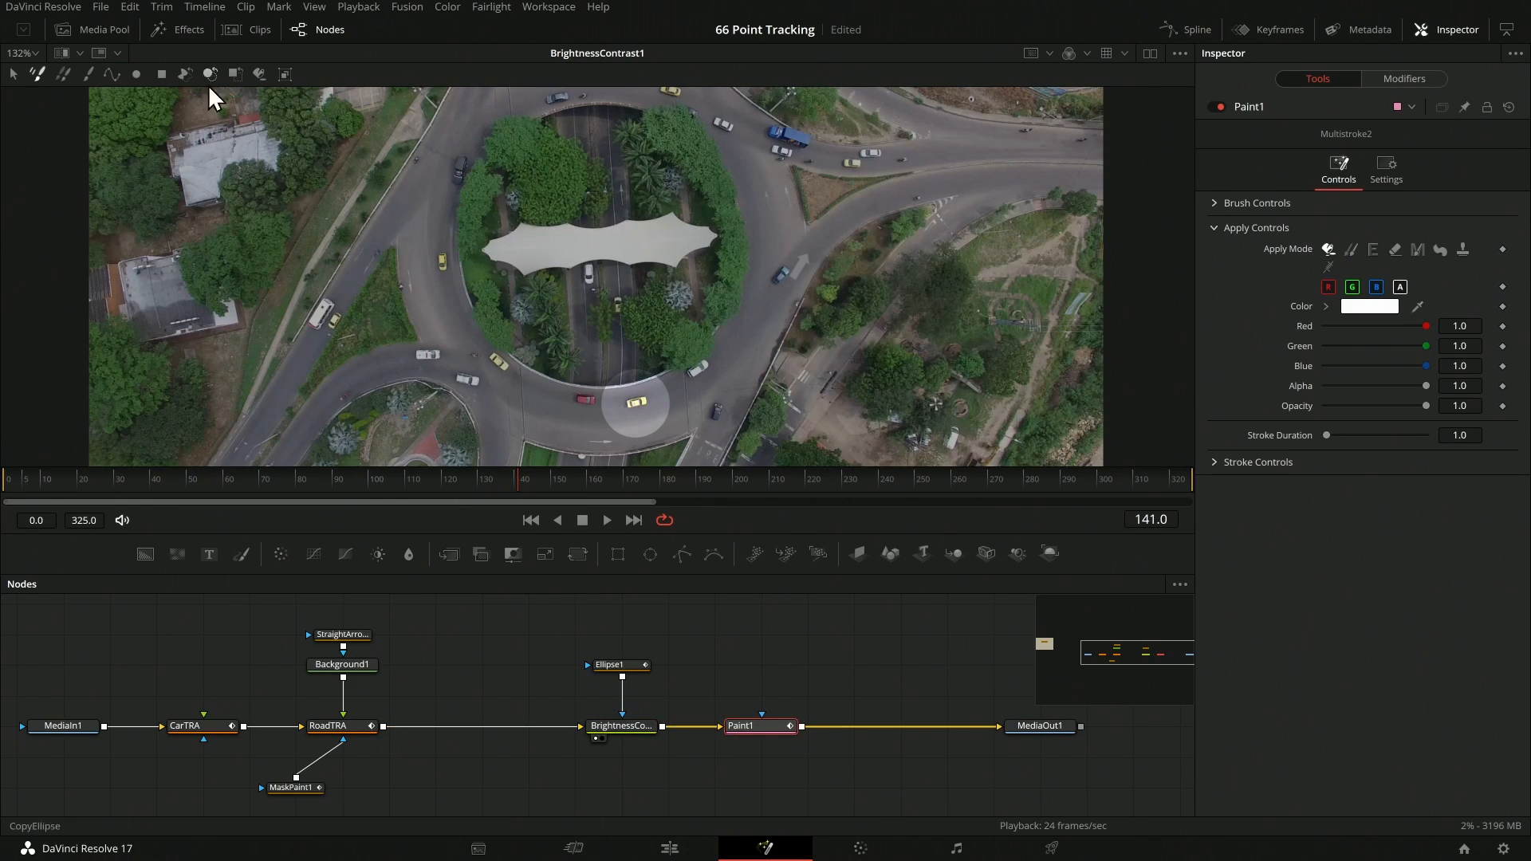
# - Draw a two-point Polyline Stroke from the houses across the roundabout, view Paint1 and open the stroke's modifier controls
pyautogui.click(110, 74)
pyautogui.click(177, 212)
pyautogui.click(806, 256)
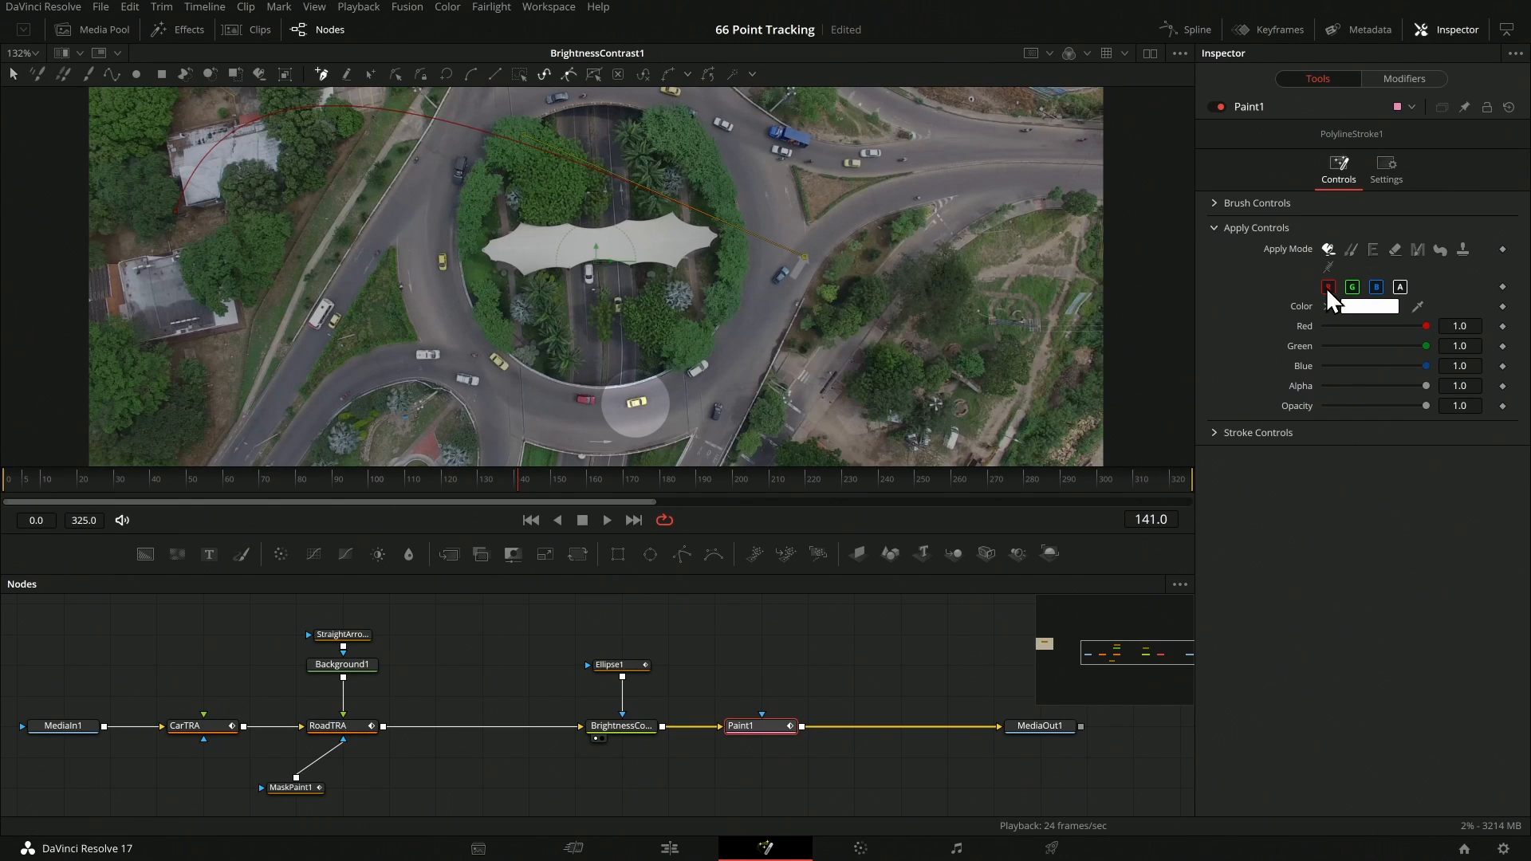
pyautogui.press('1')
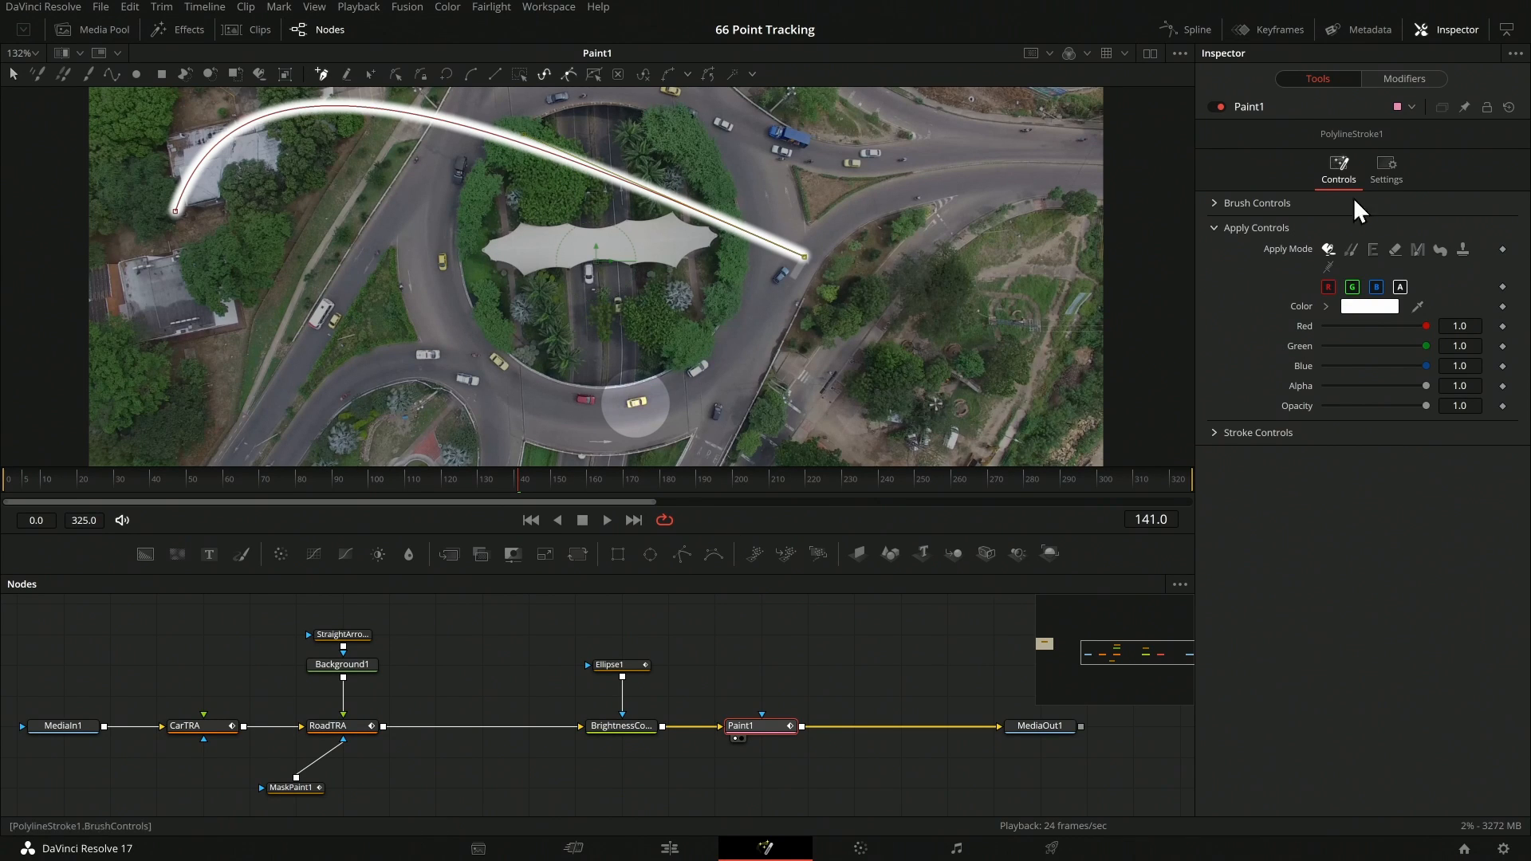
pyautogui.click(1400, 80)
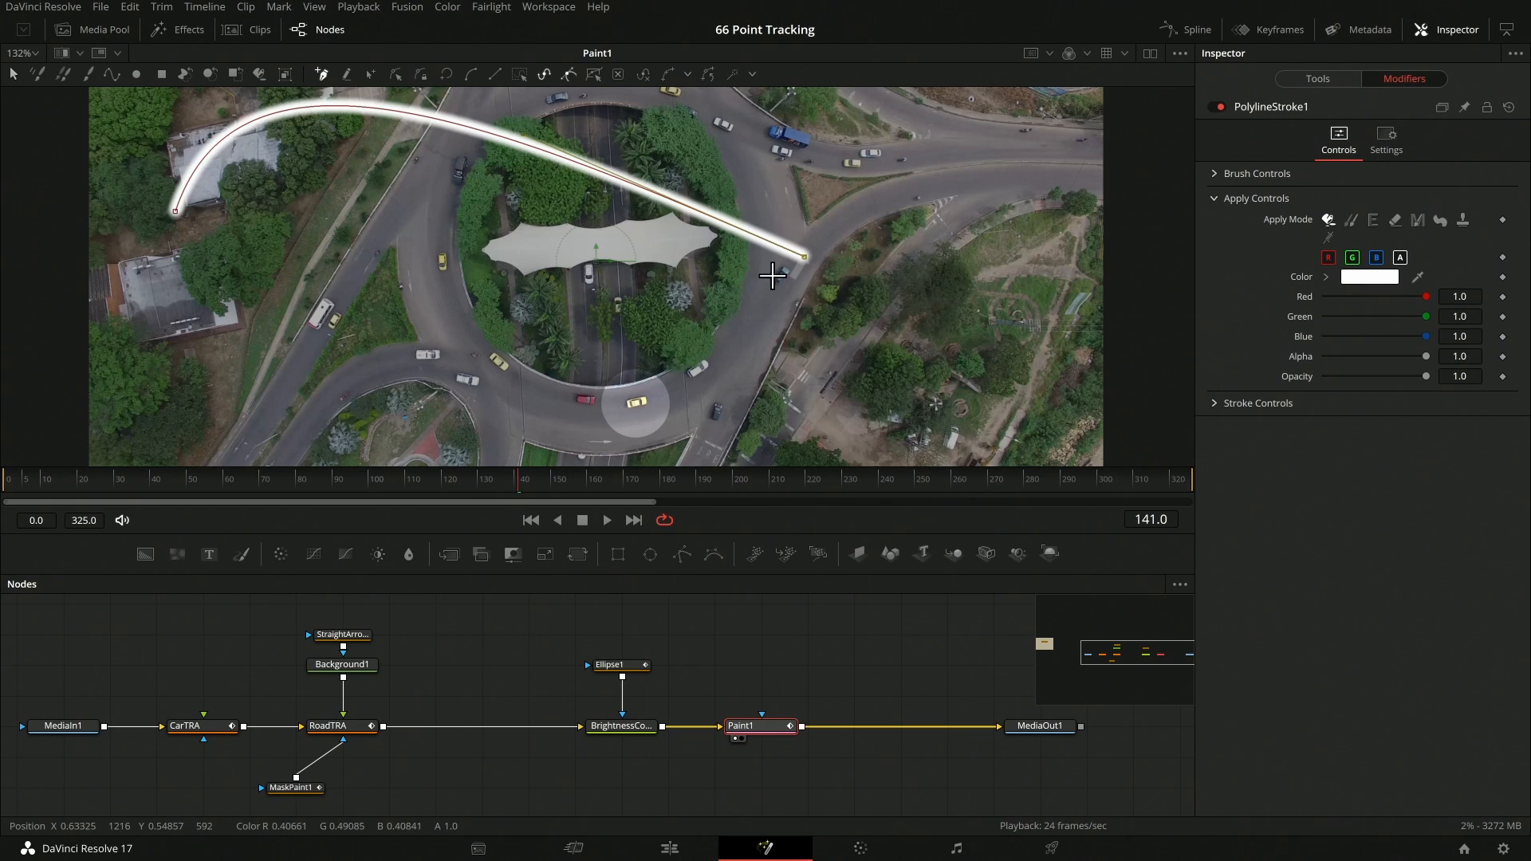
# - Expand PolylineStroke1's stroke controls and check the connection options for its shape animation
pyautogui.click(1210, 403)
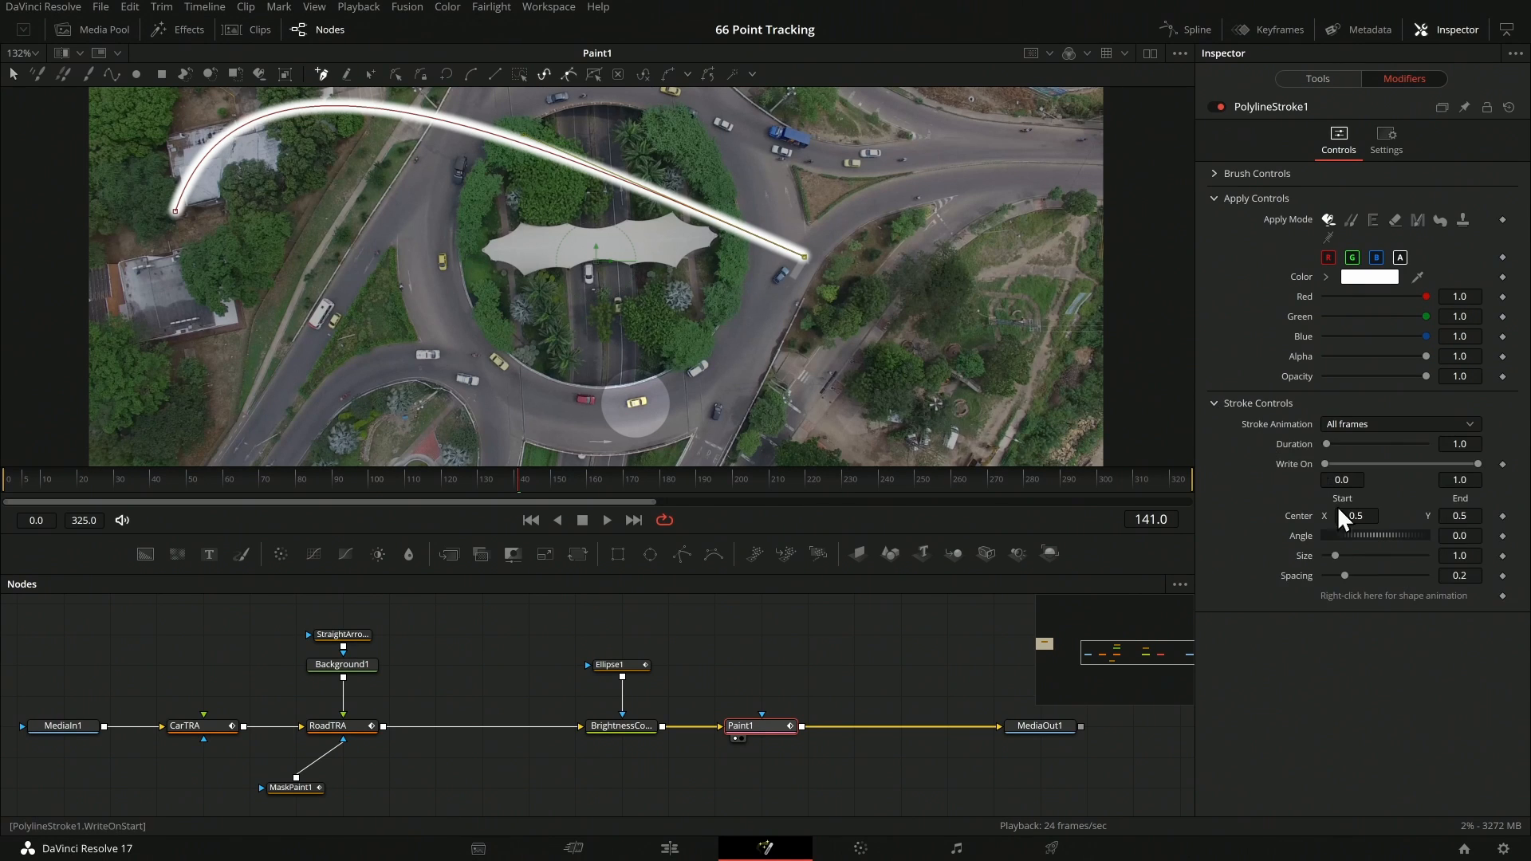
pyautogui.rightClick(1405, 596)
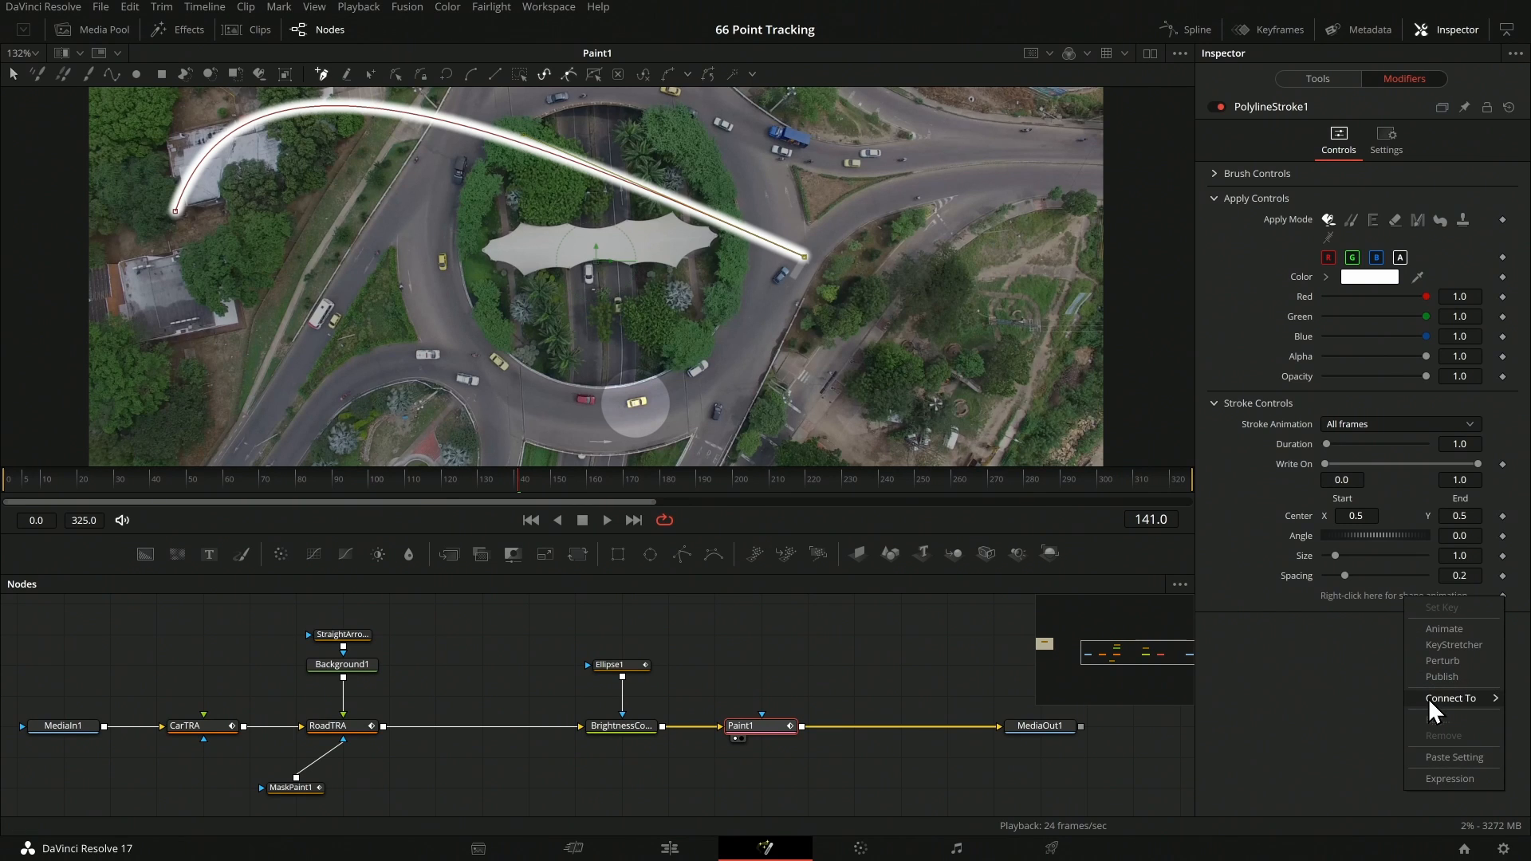
pyautogui.click(1359, 663)
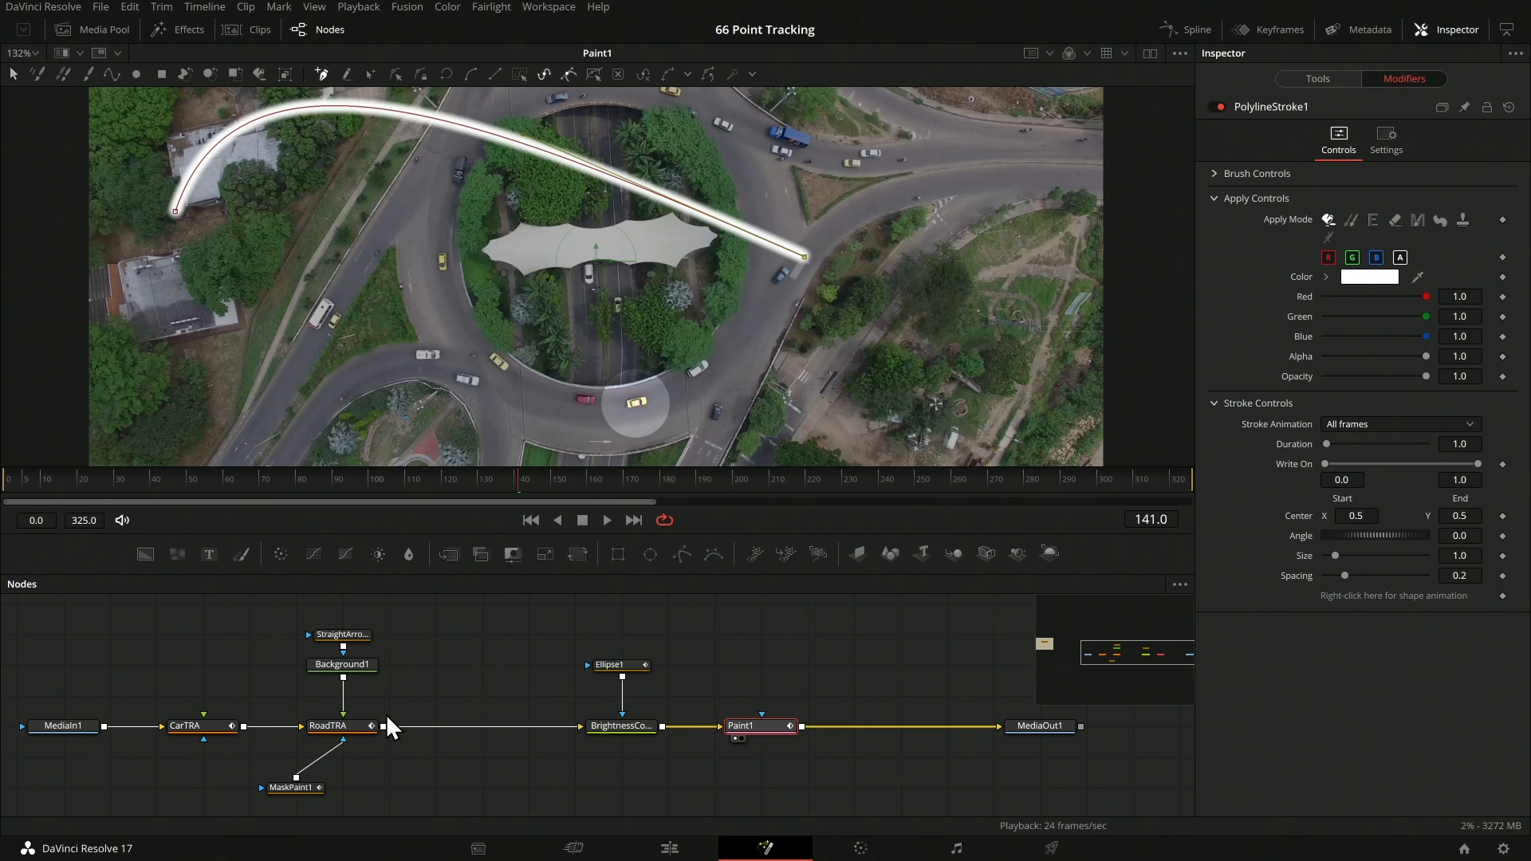
# - Publish the polyline shape of the YellowCarPath modifier on CarTRA
pyautogui.click(170, 723)
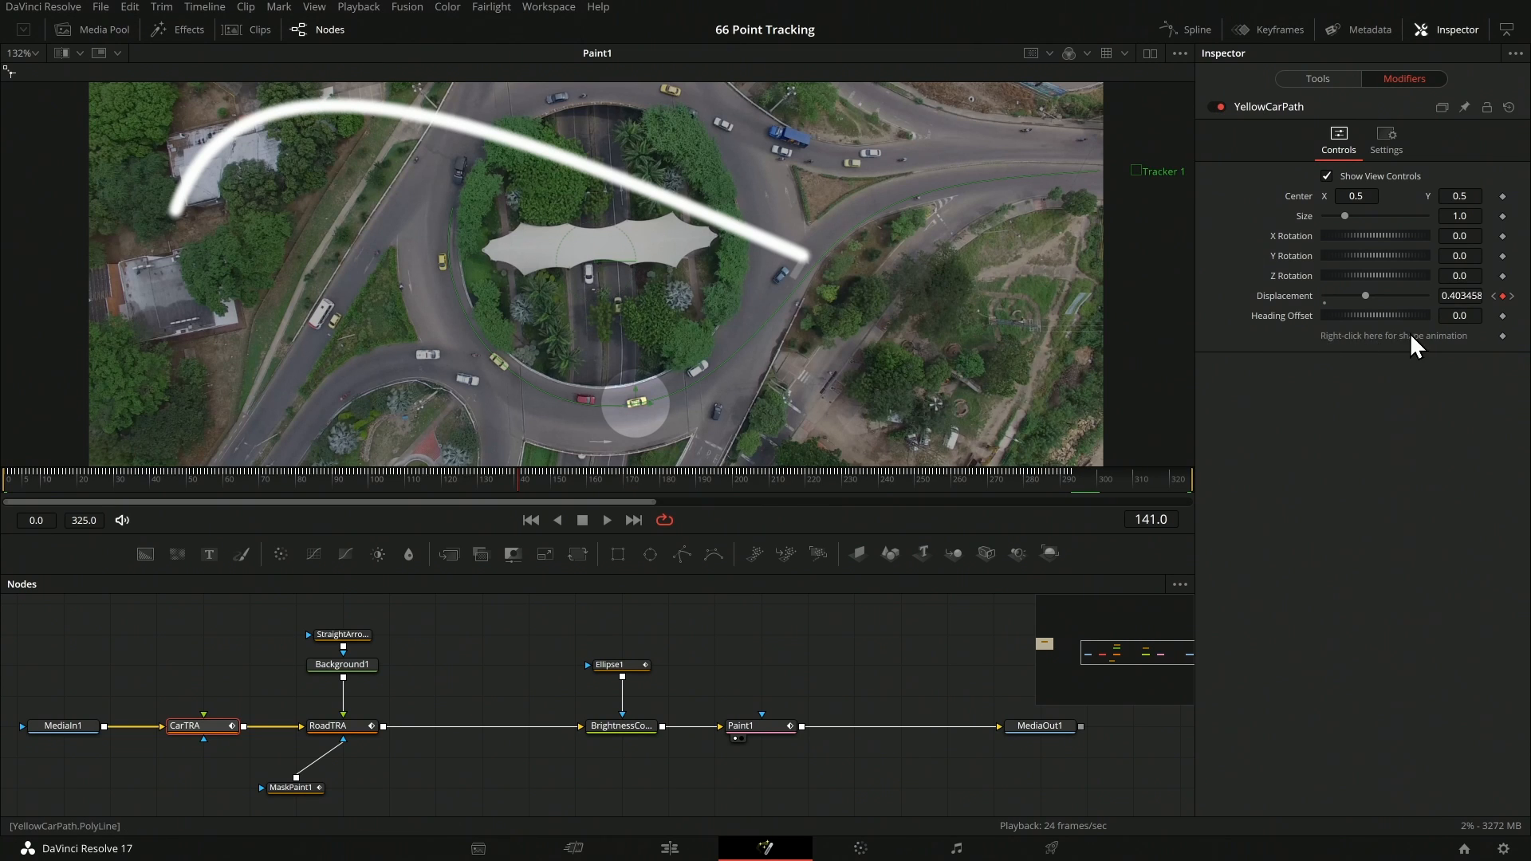
pyautogui.rightClick(1364, 343)
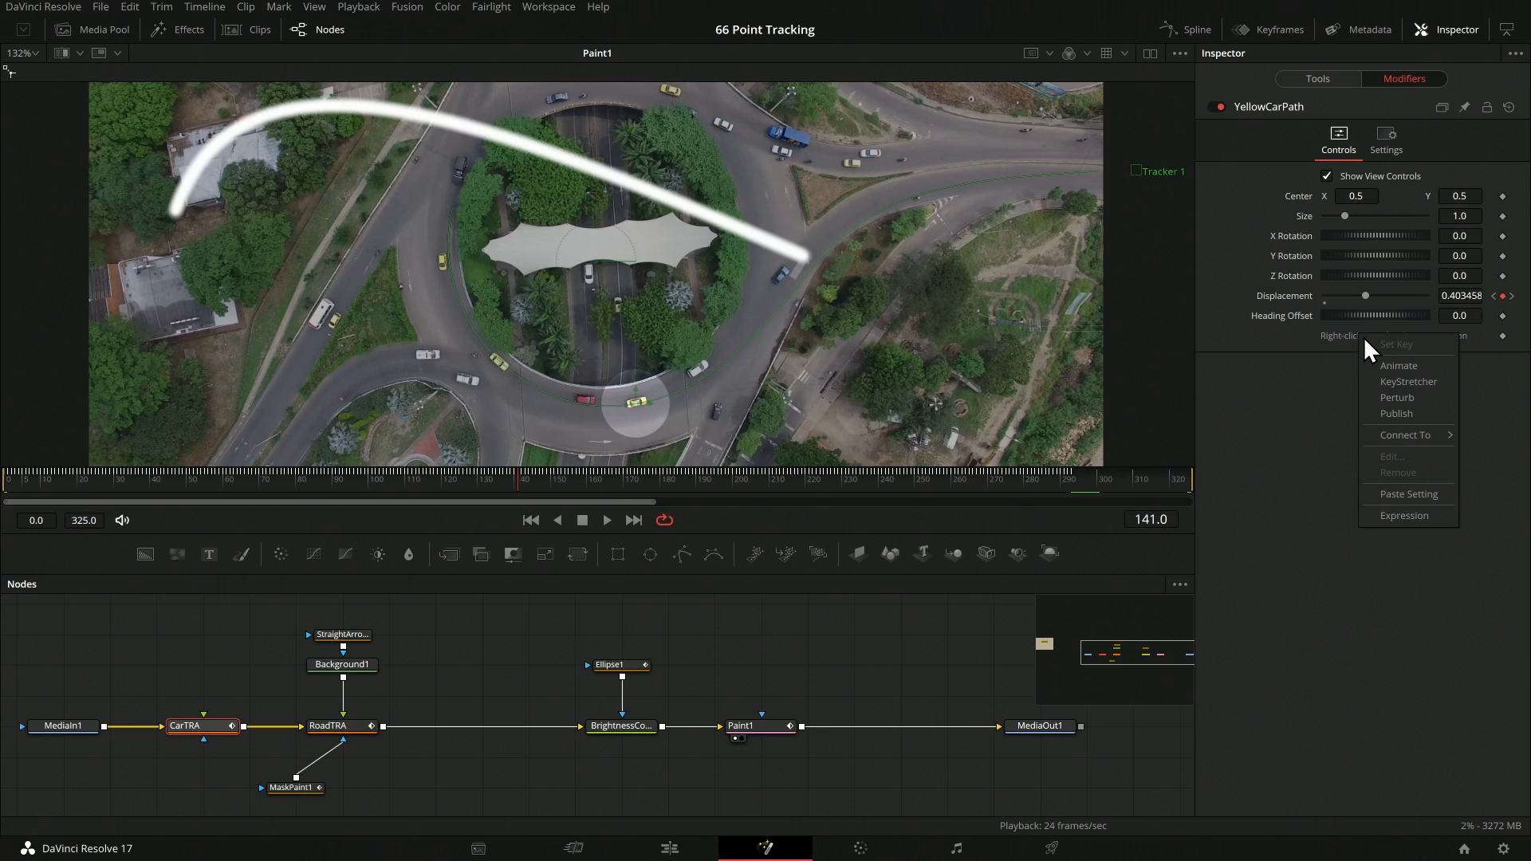
pyautogui.click(1413, 415)
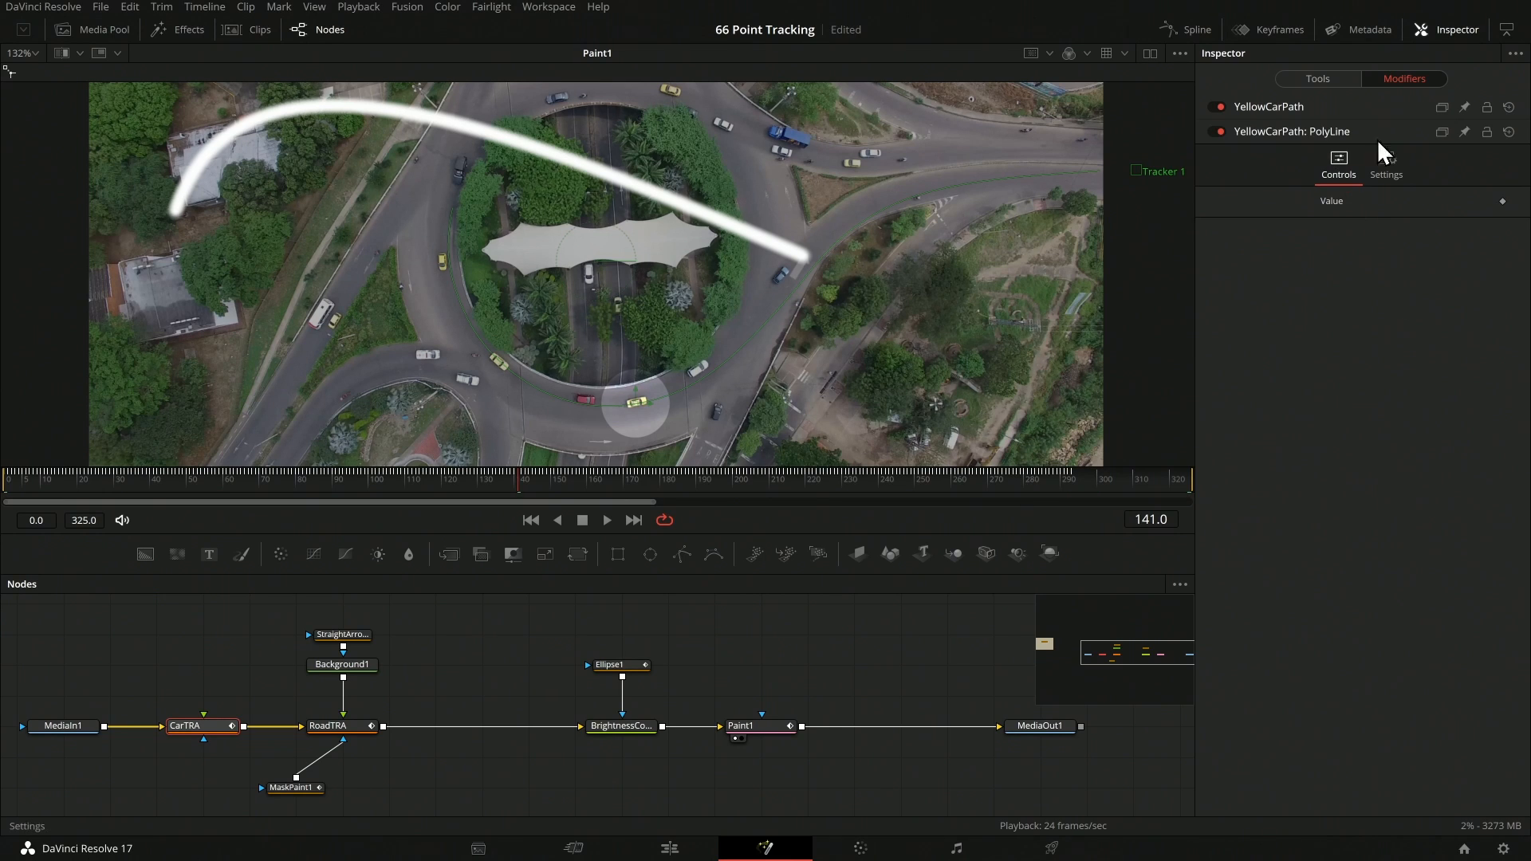
pyautogui.click(1271, 107)
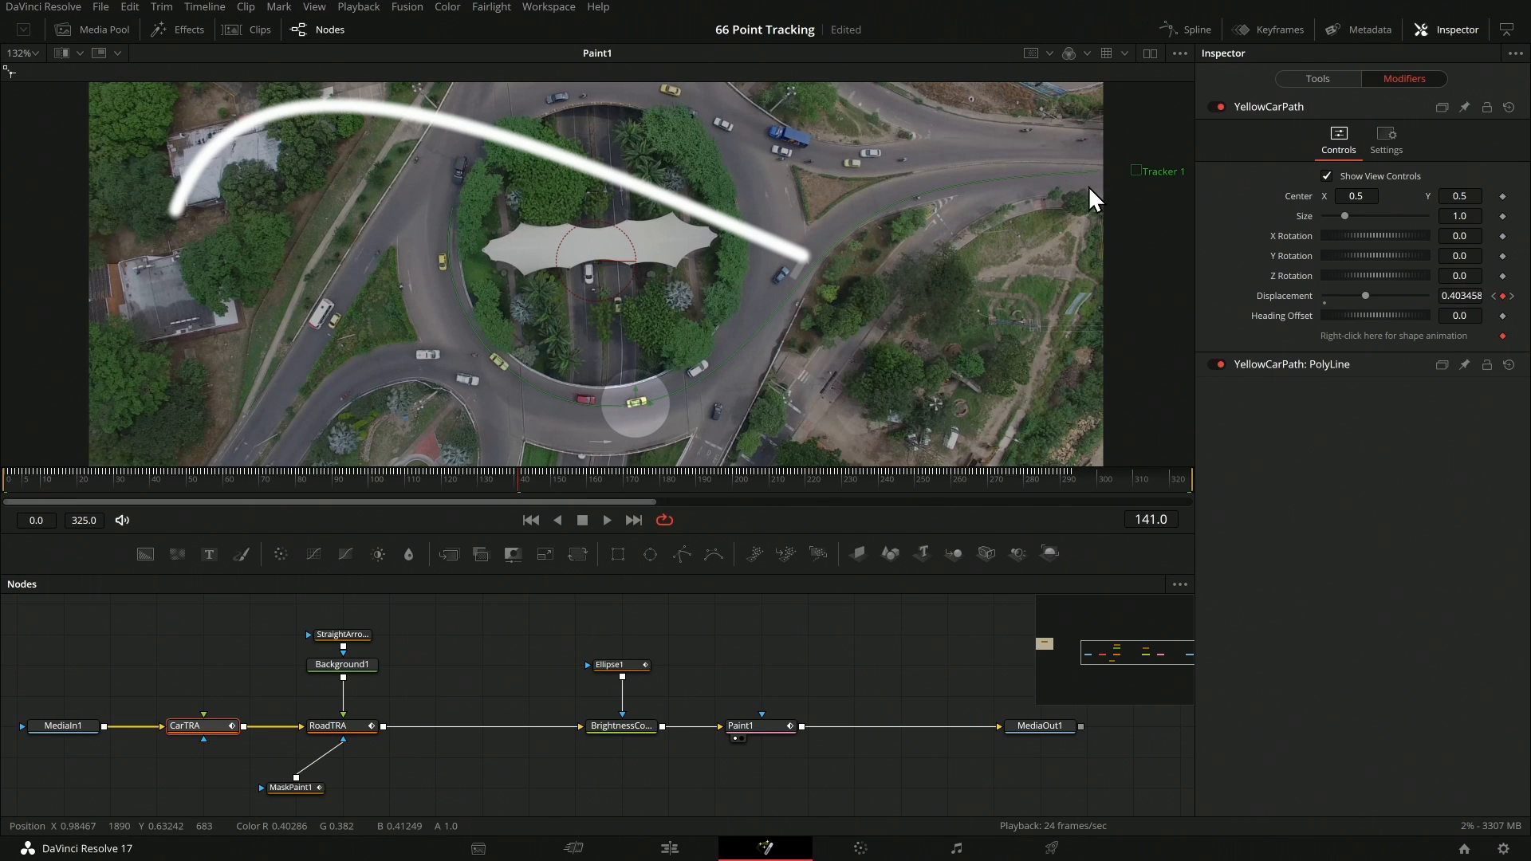
# - Connect the shape animation of Paint1's PolylineStroke1 to the published YellowCarPath: PolyLine
pyautogui.click(766, 725)
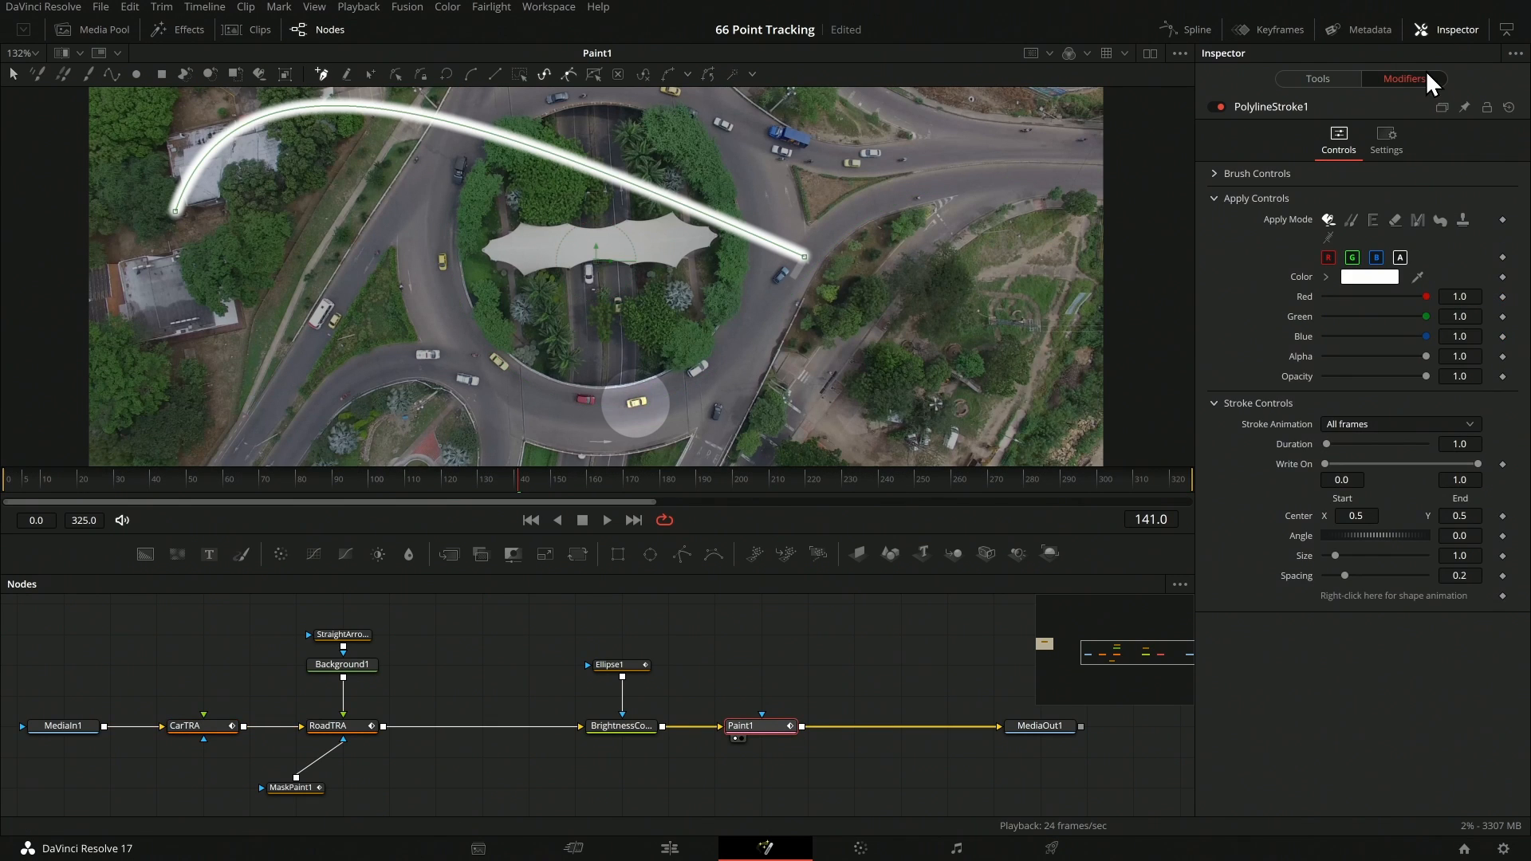
pyautogui.rightClick(1390, 600)
pyautogui.moveTo(1459, 702)
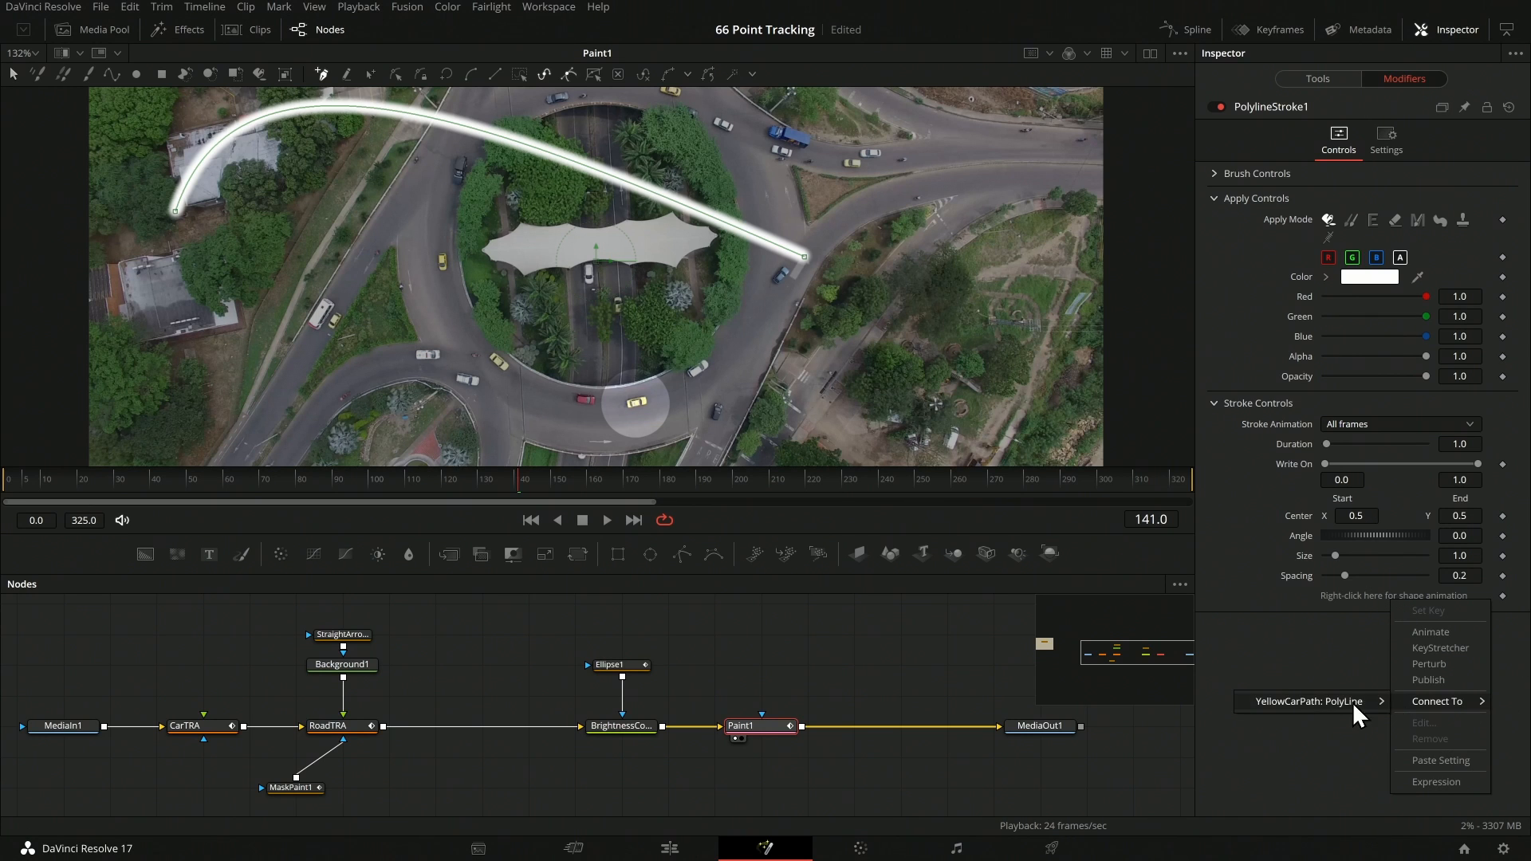
pyautogui.click(1365, 704)
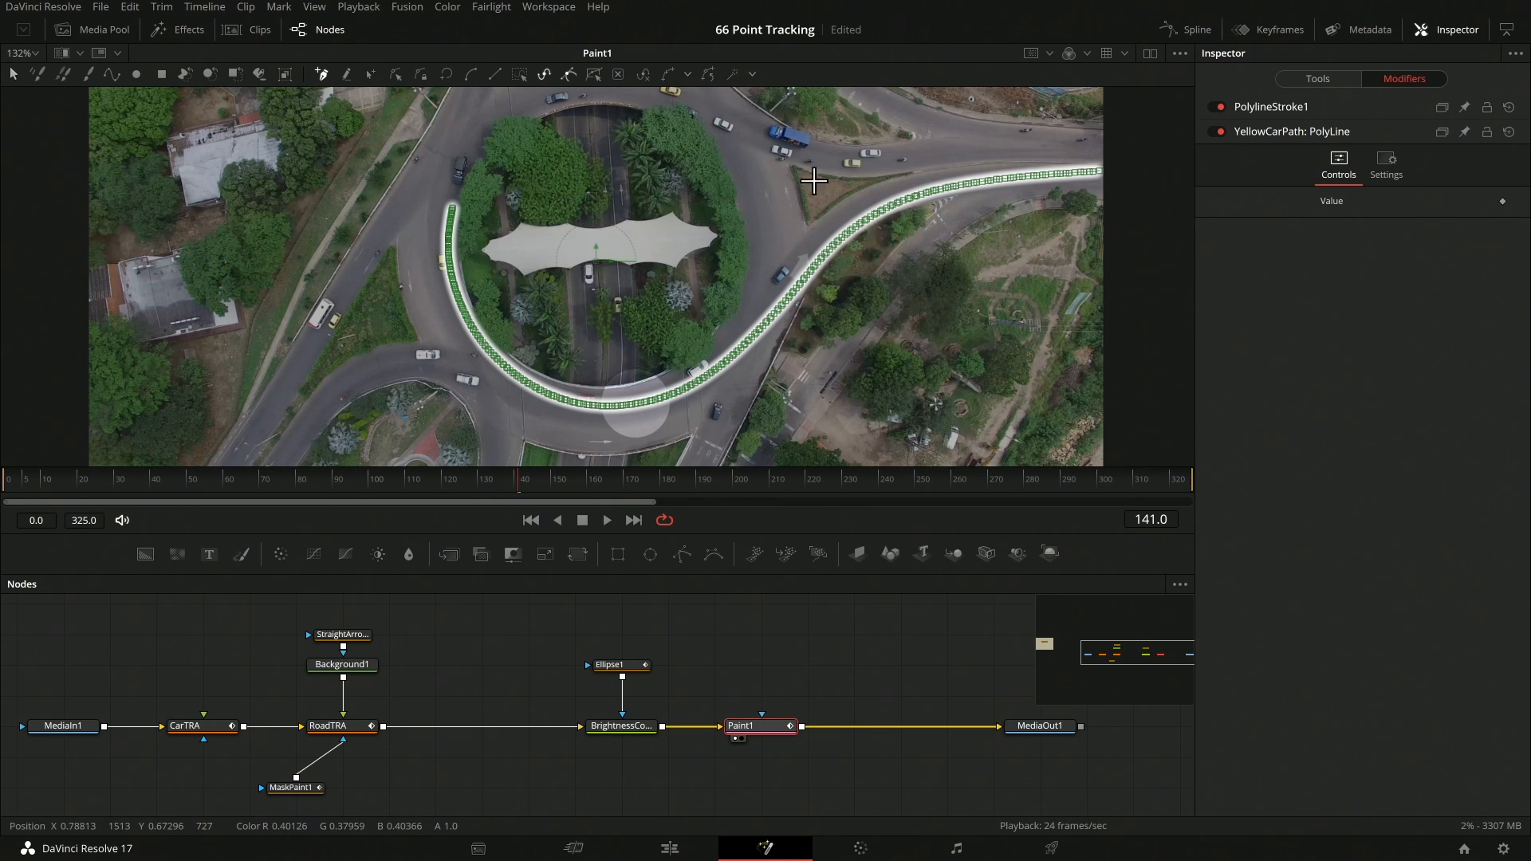
# - Deselect Paint1 and play back the stroke following the taxi's path
pyautogui.click(910, 683)
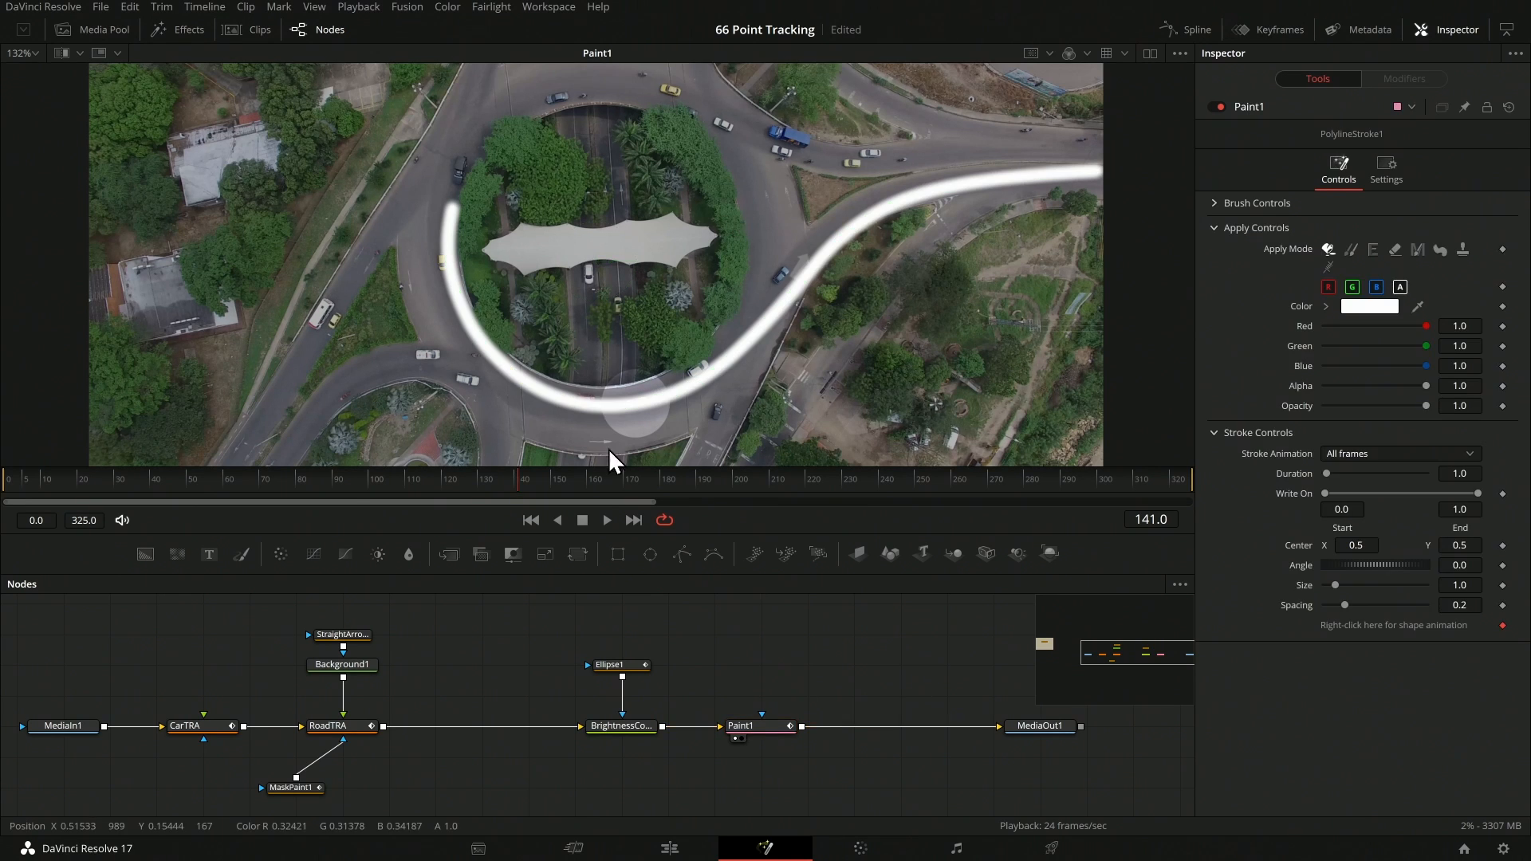
pyautogui.press('space')
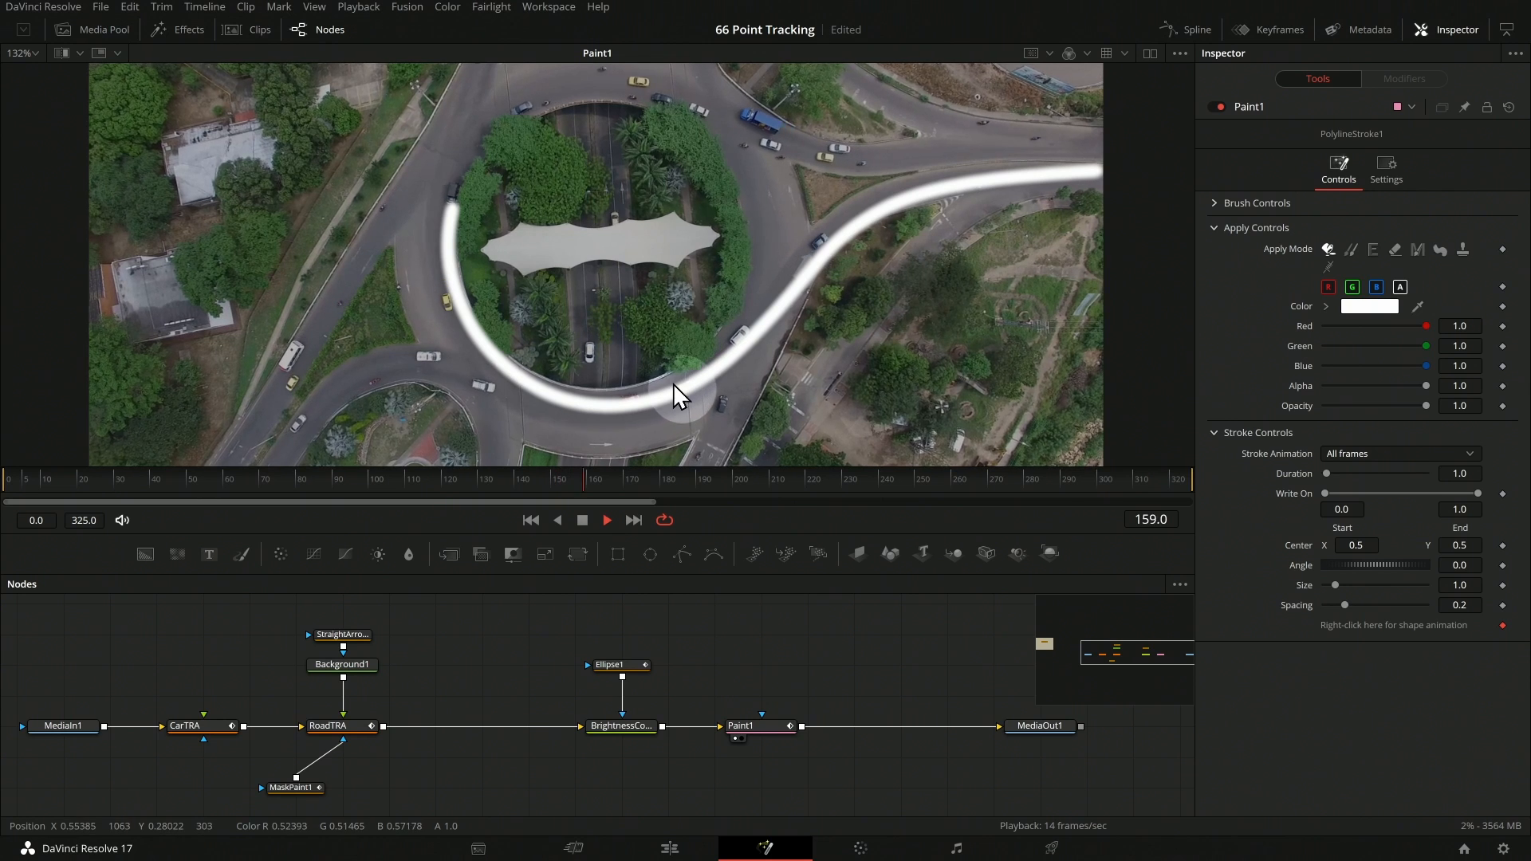
pyautogui.press('space')
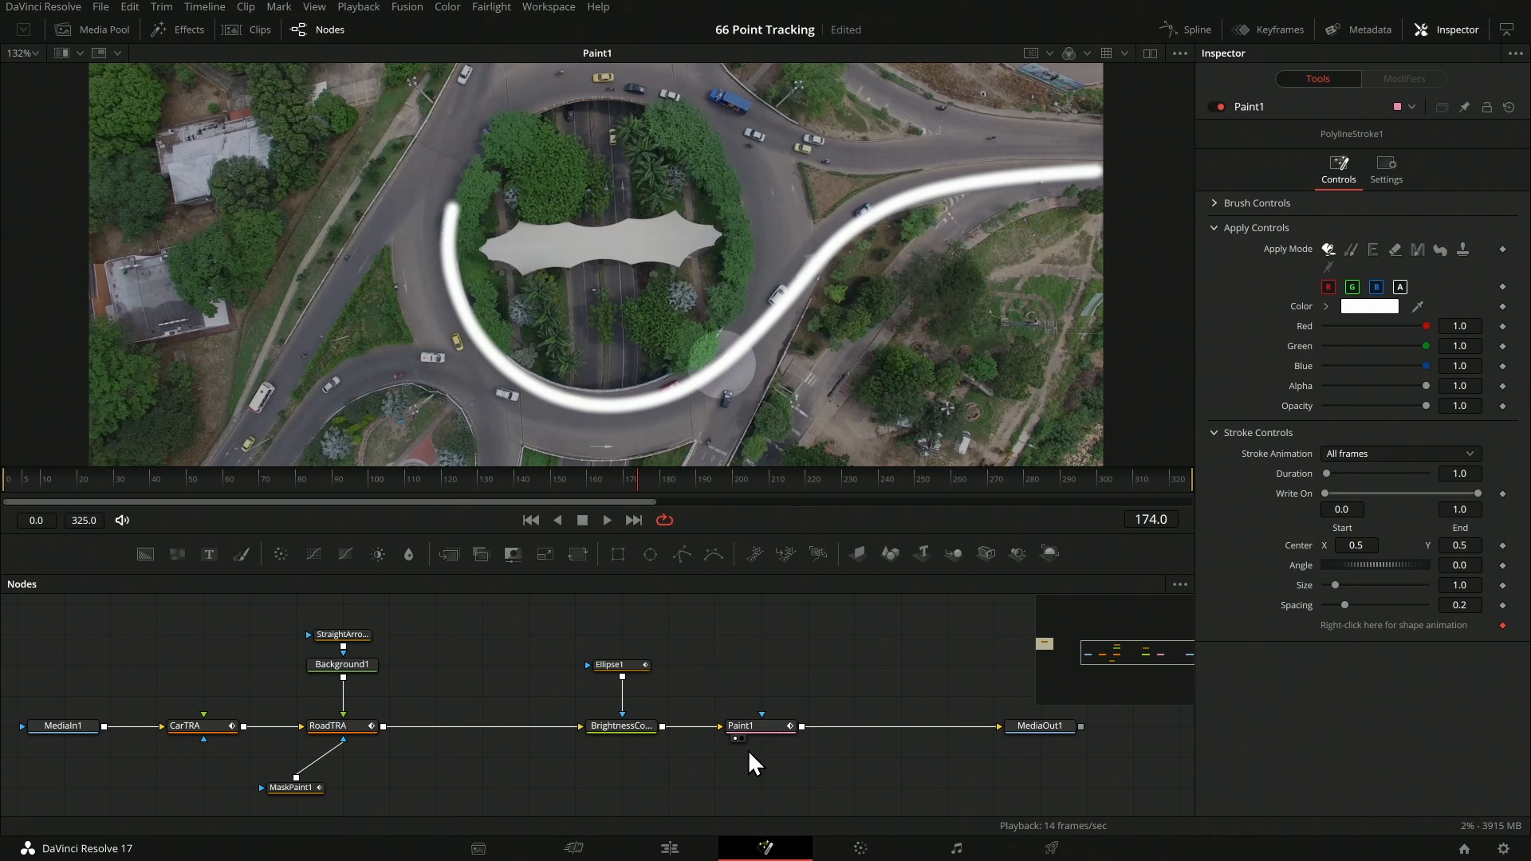
# - Reduce the PolylineStroke1 brush size in Paint1 to 0.0016 and set its Write On start to 0.467
pyautogui.click(744, 728)
pyautogui.click(1414, 78)
pyautogui.click(1328, 78)
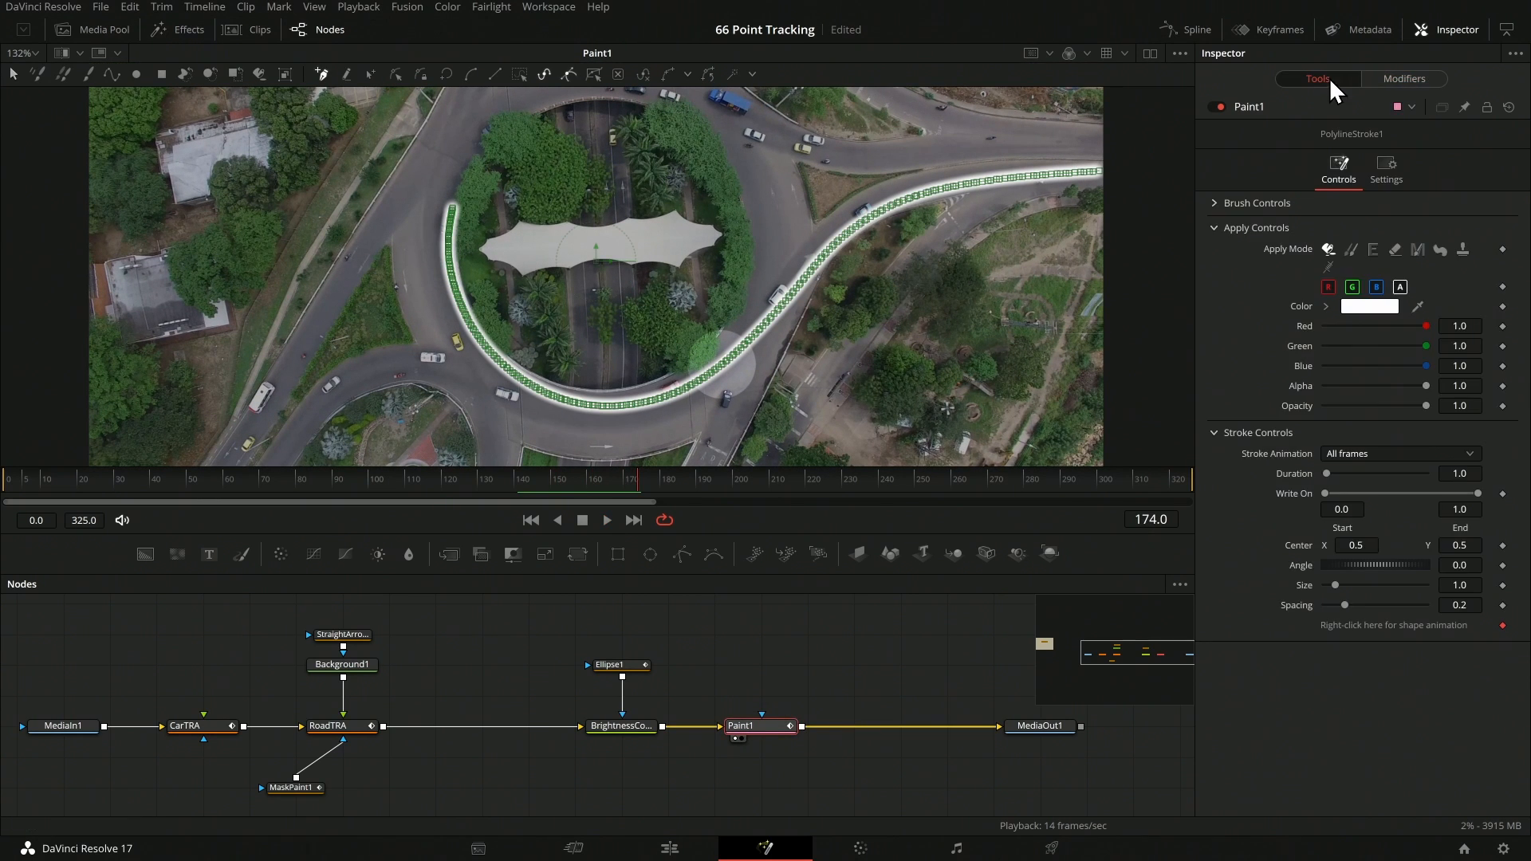
pyautogui.click(1218, 202)
pyautogui.moveTo(1351, 263); pyautogui.dragTo(1324, 264)
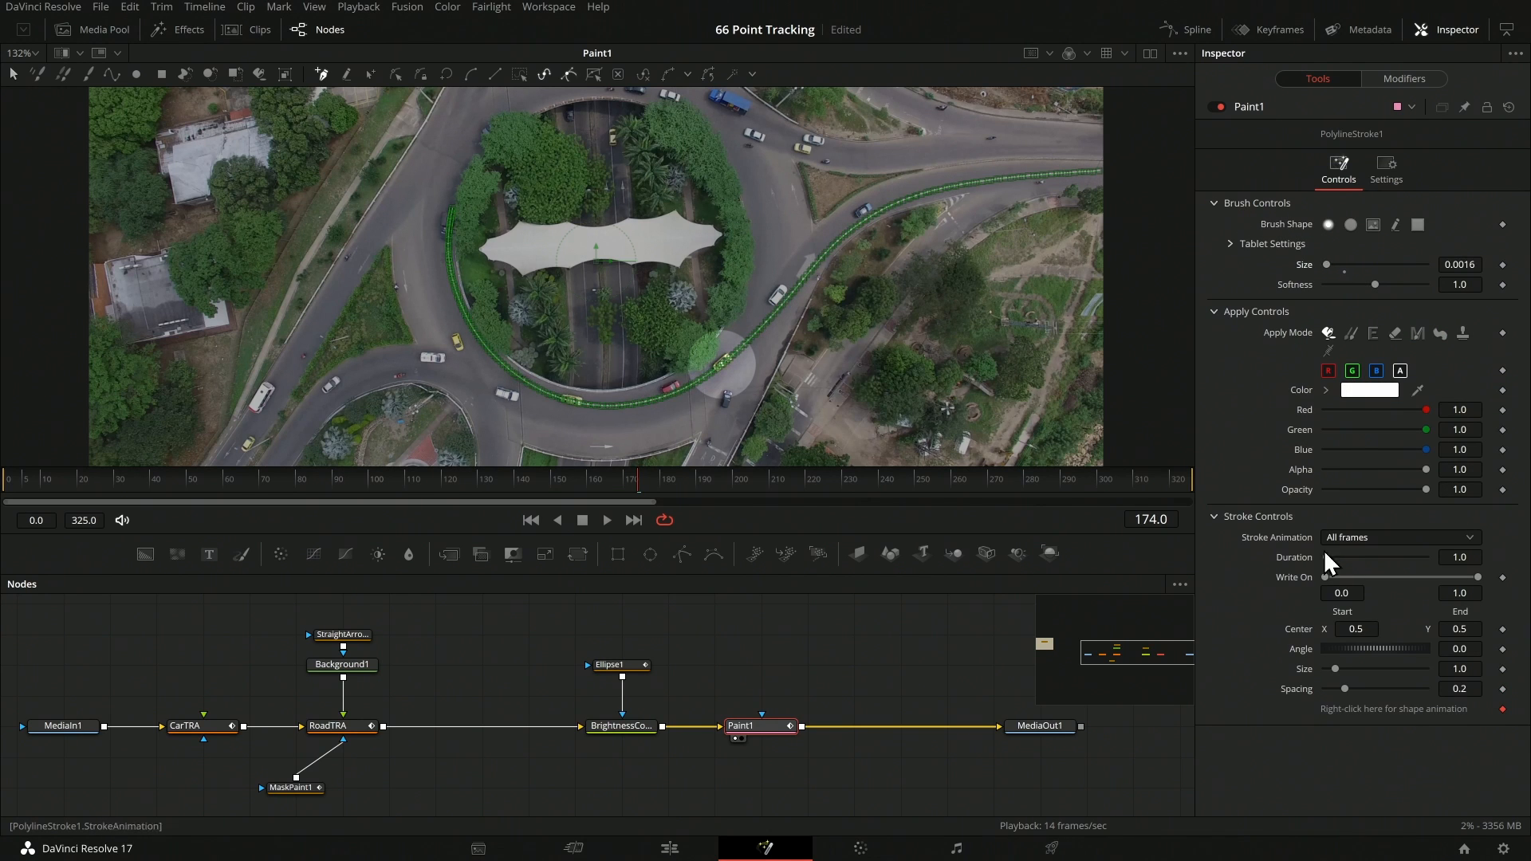
pyautogui.moveTo(1325, 577)
pyautogui.mouseDown()
pyautogui.moveTo(1424, 567)
pyautogui.moveTo(1395, 576)
pyautogui.mouseUp()
pyautogui.click(850, 672)
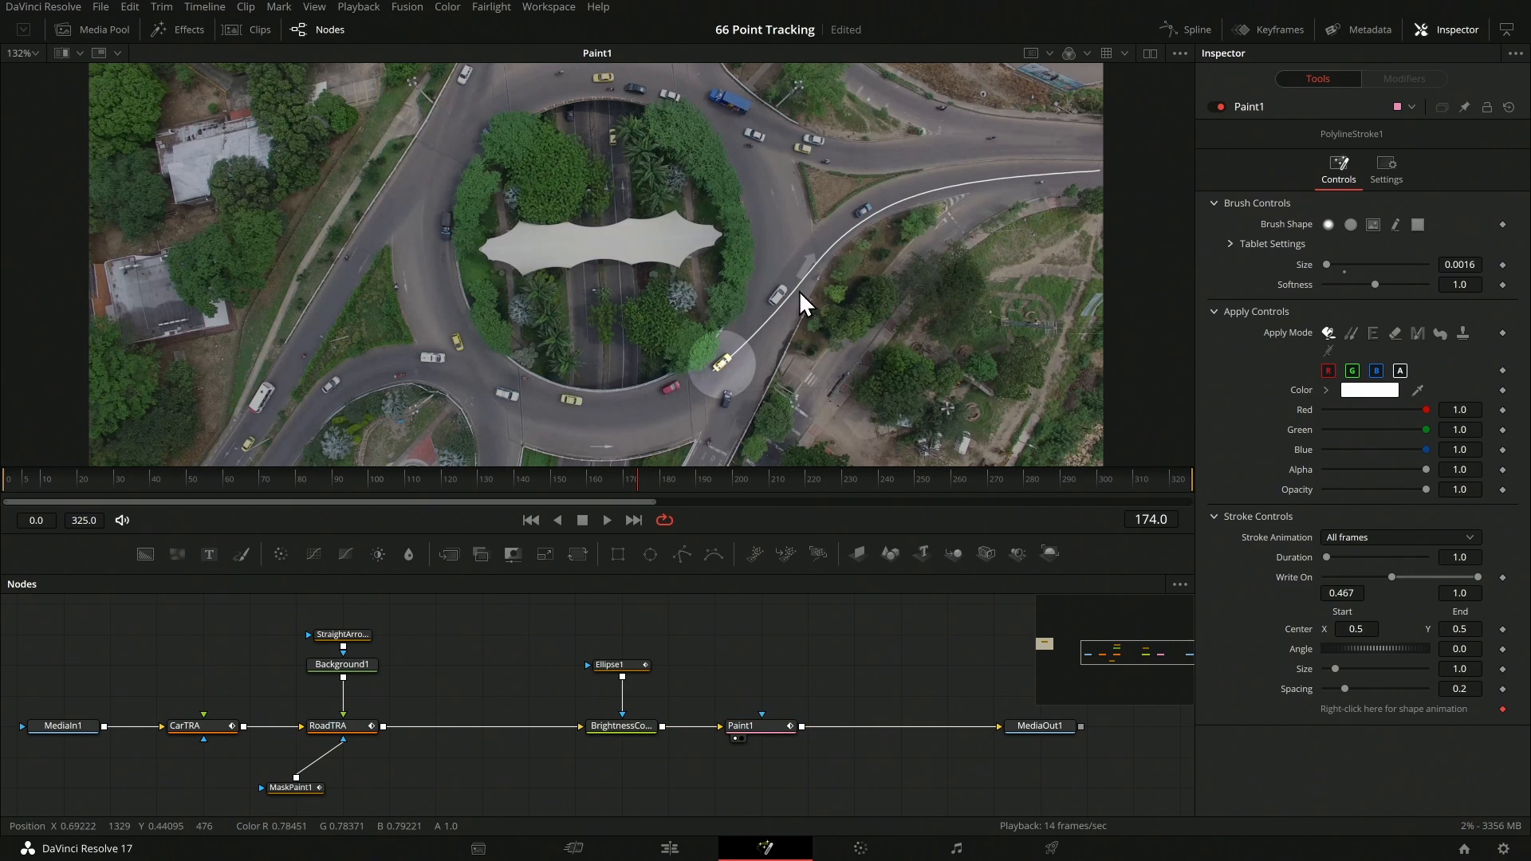
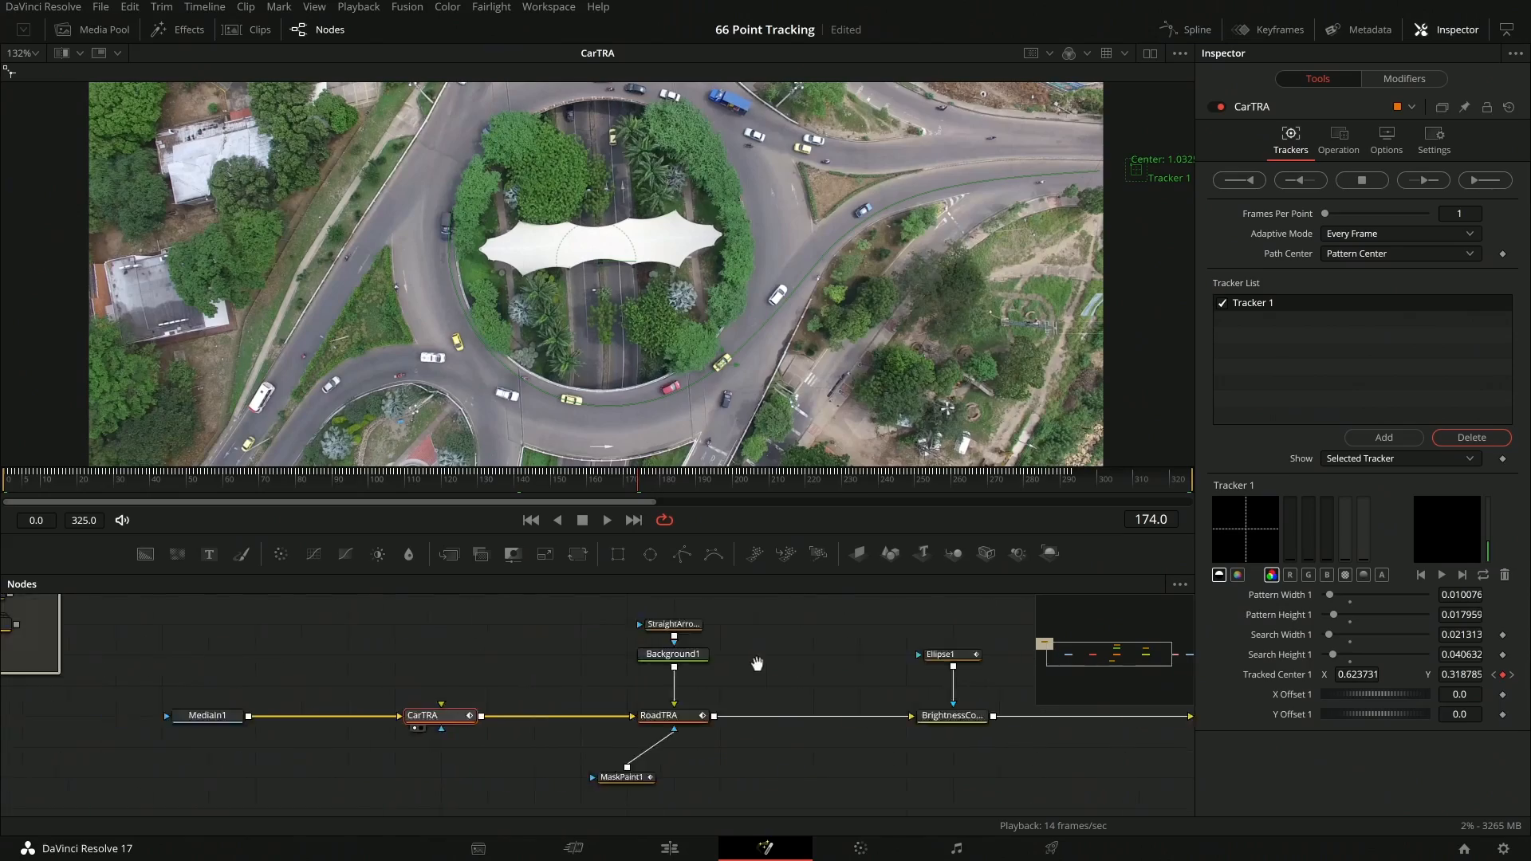
# - Paste a copy of the RoadTRA tracker above the main node line, feed it from MediaIn1 and view it
pyautogui.hscroll(-2, 502, 706)
pyautogui.click(735, 715)
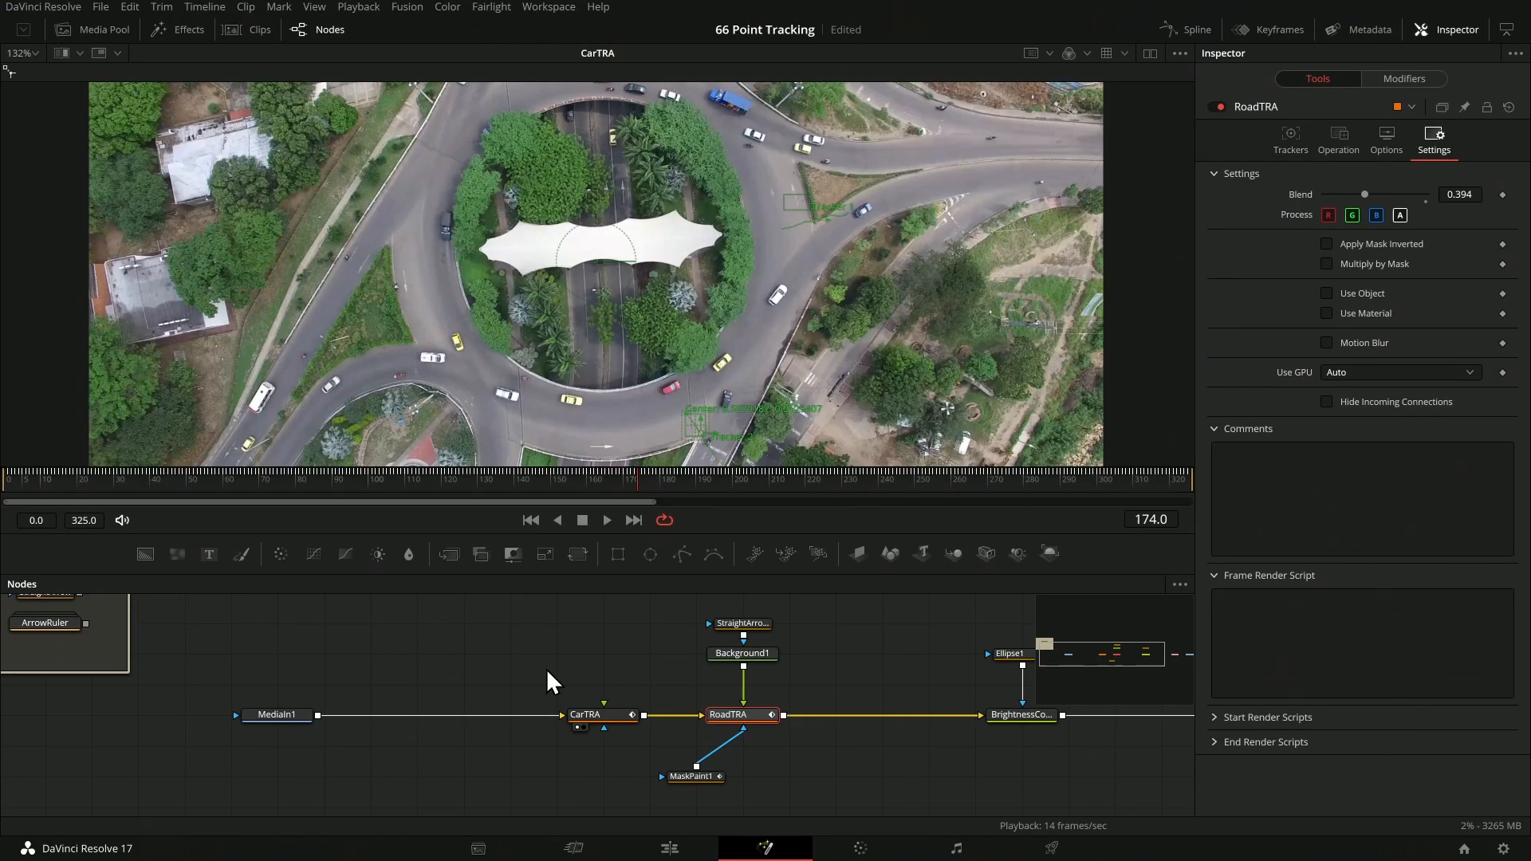
pyautogui.hotkey('ctrl', 'v')
pyautogui.moveTo(533, 638); pyautogui.dragTo(607, 646)
pyautogui.scroll(2, 513, 667)
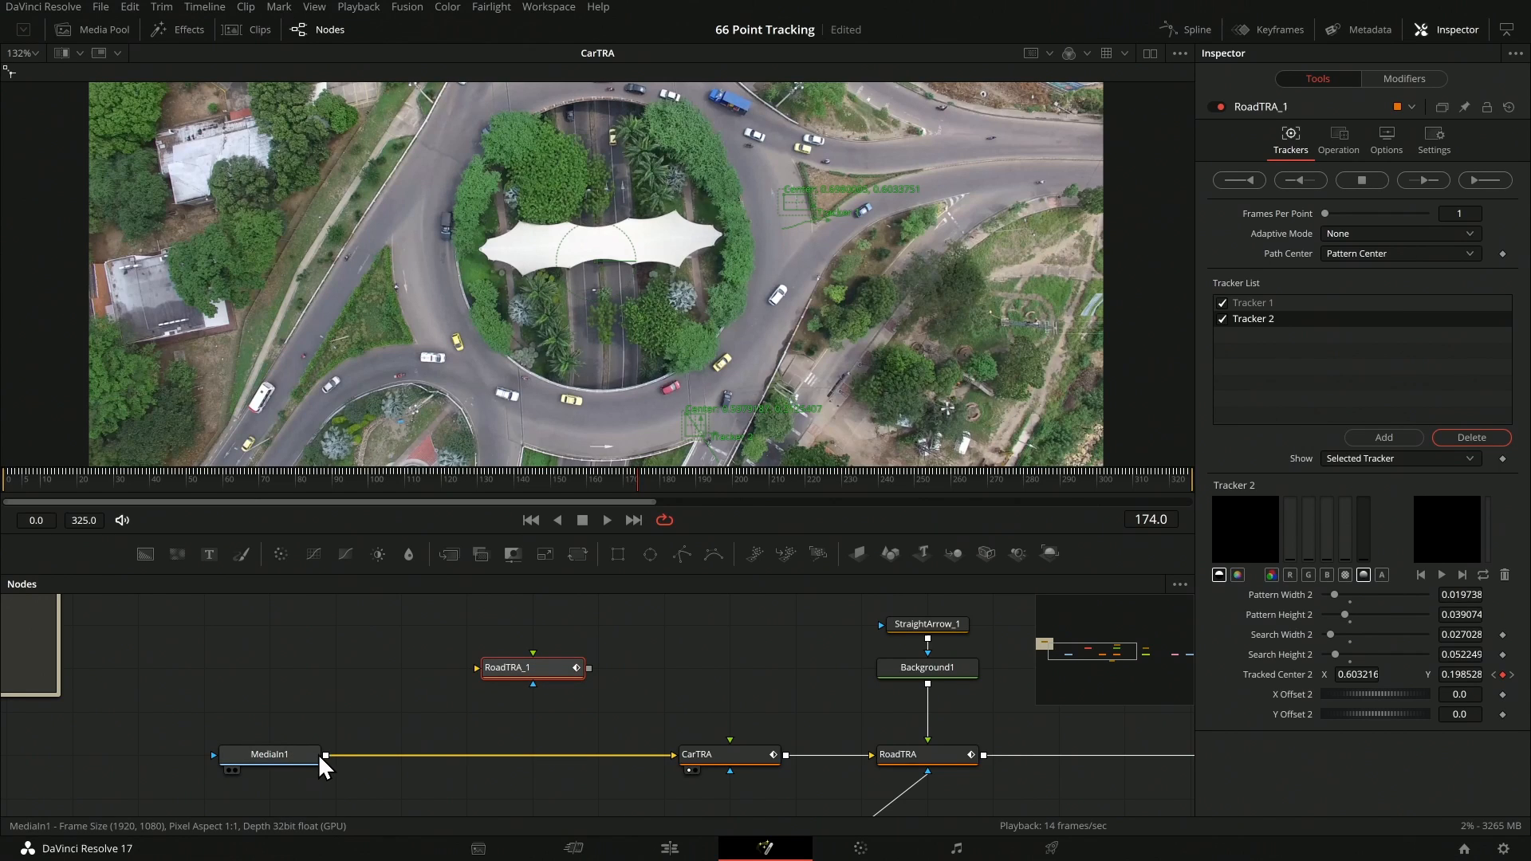
pyautogui.moveTo(324, 756); pyautogui.dragTo(445, 690)
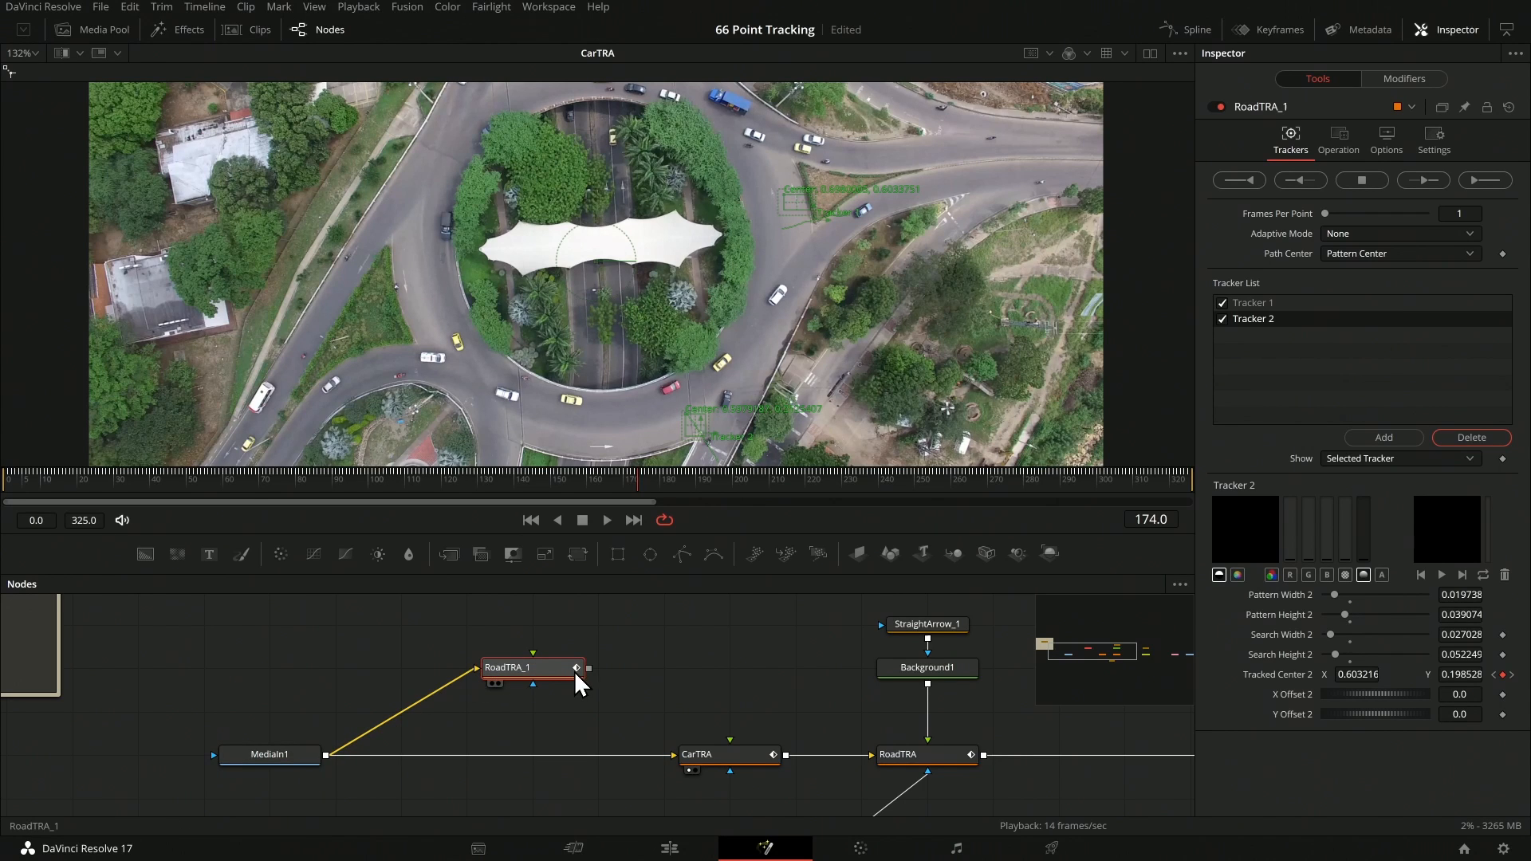
pyautogui.press('1')
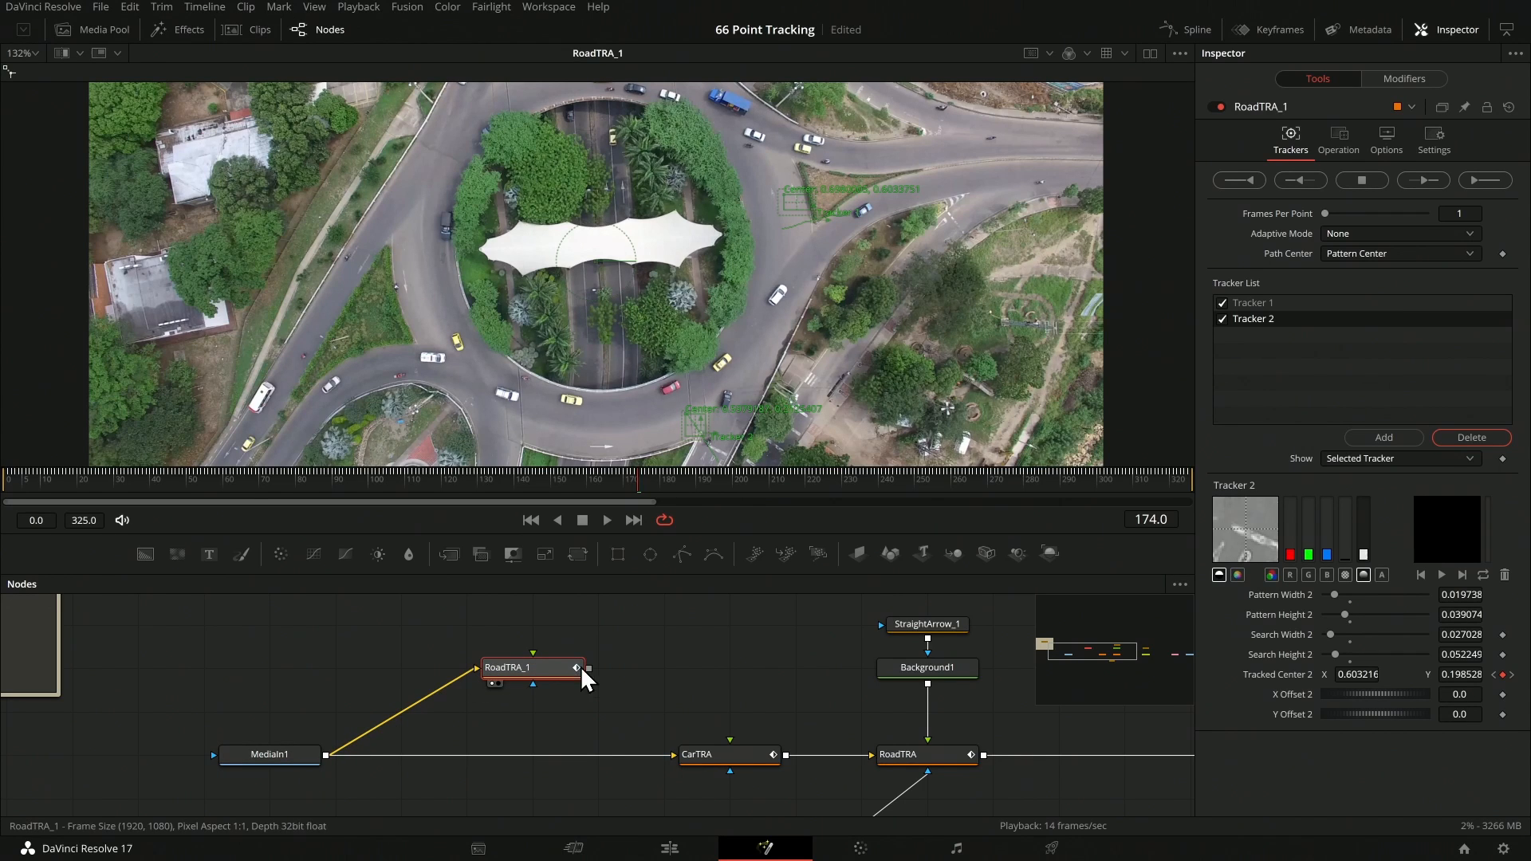
# - Set RoadTRA_1's match move Merge to BG only and its Blend to 1.0
pyautogui.click(1336, 142)
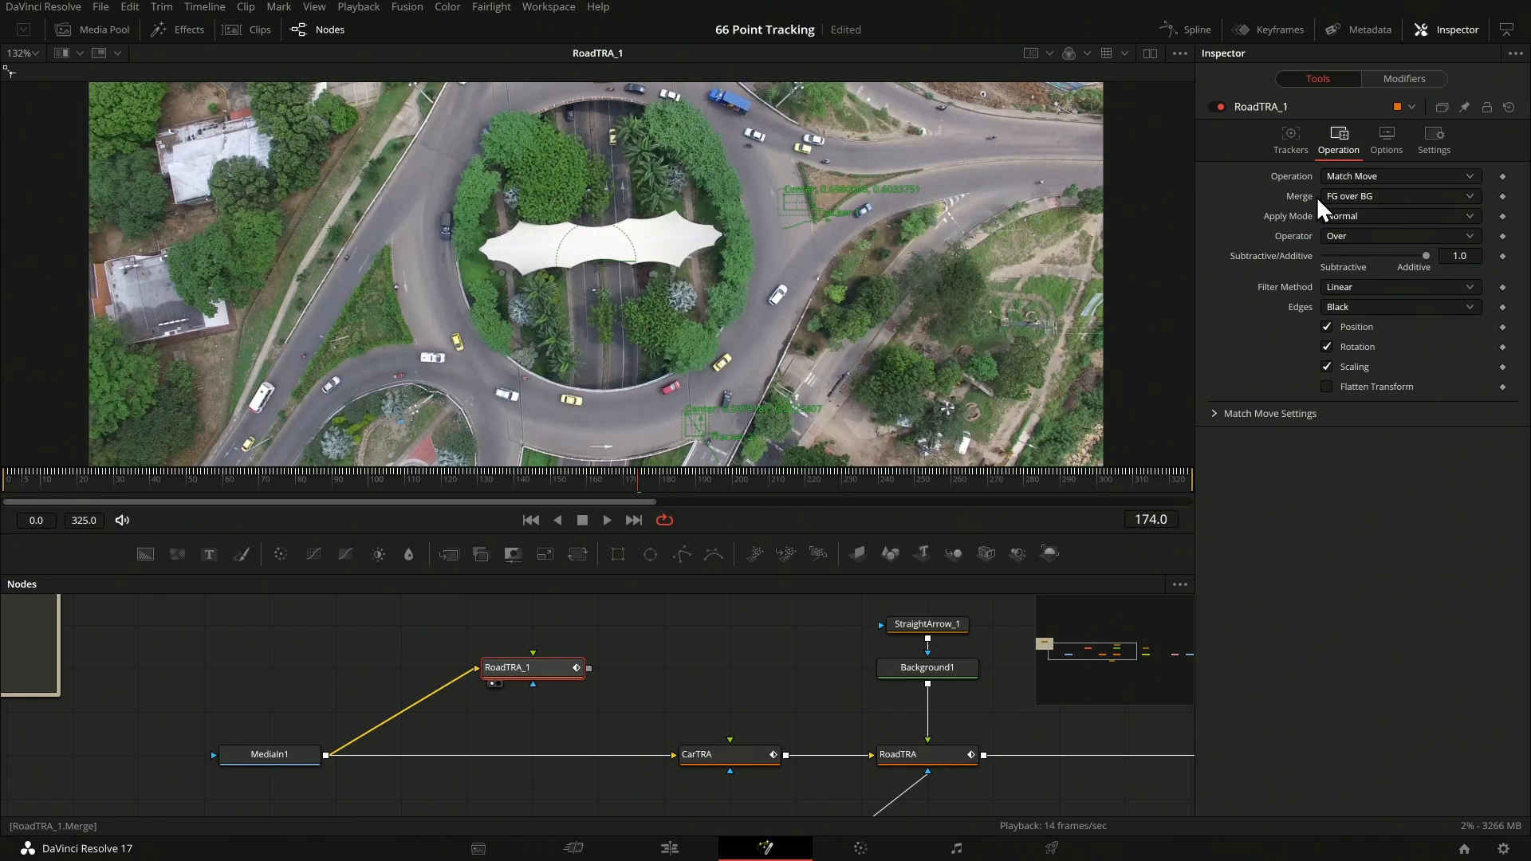
pyautogui.click(1372, 204)
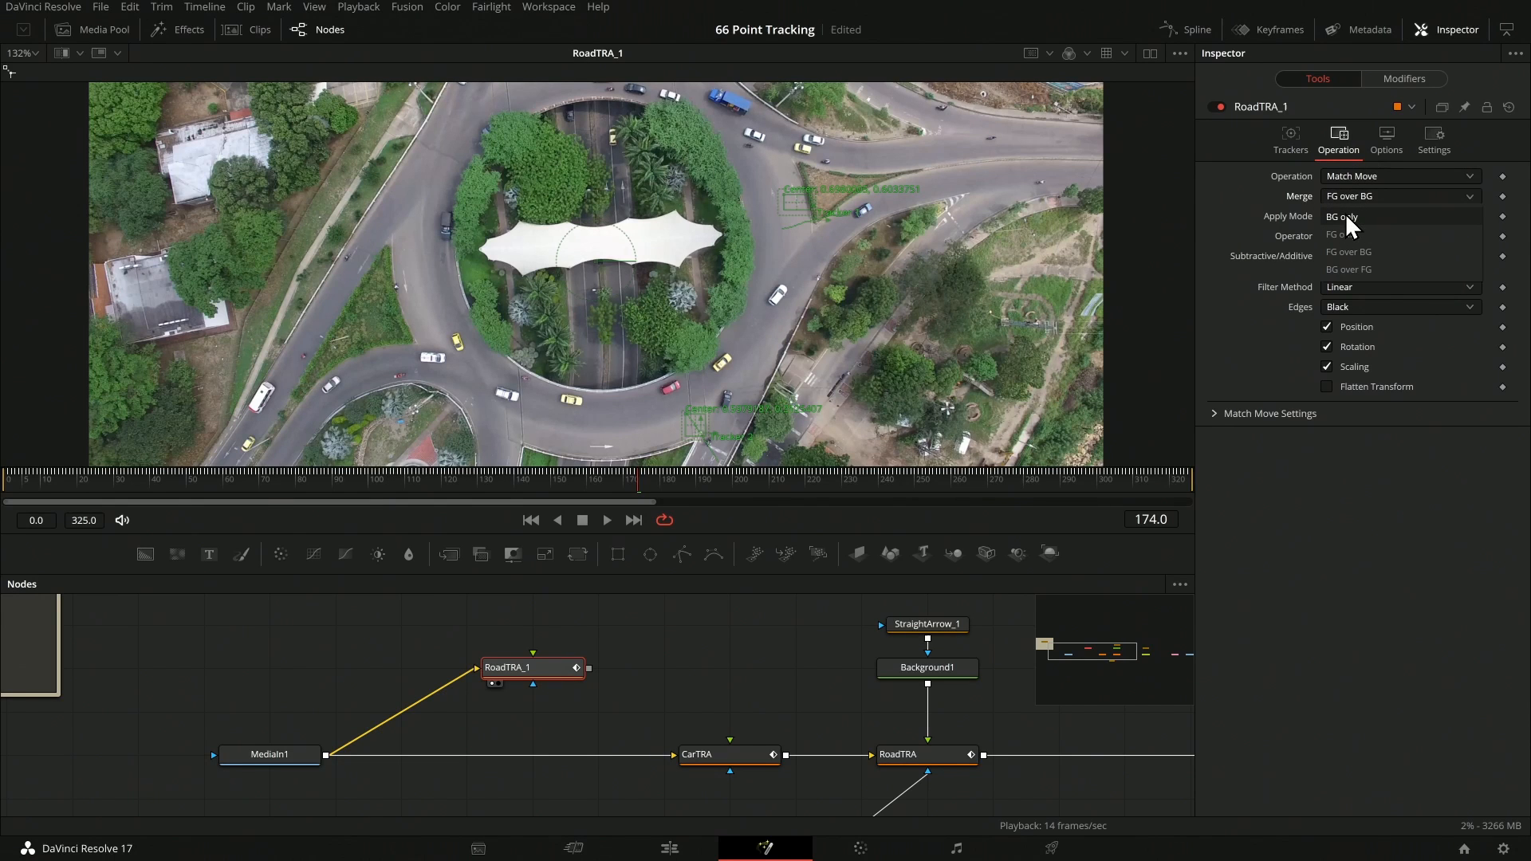
pyautogui.click(1346, 213)
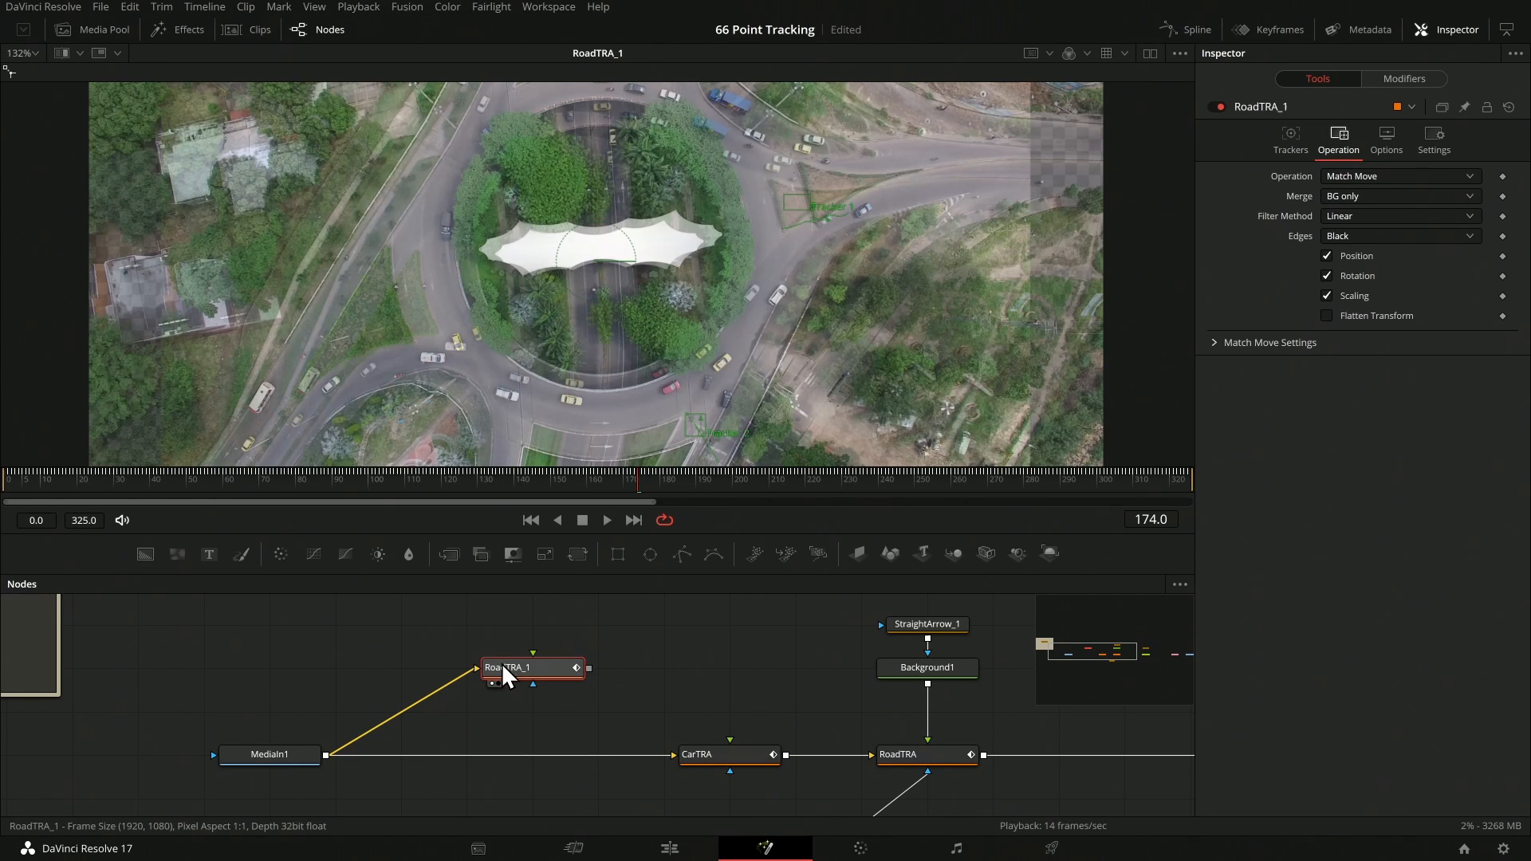
pyautogui.hotkey('ctrl', 'f')
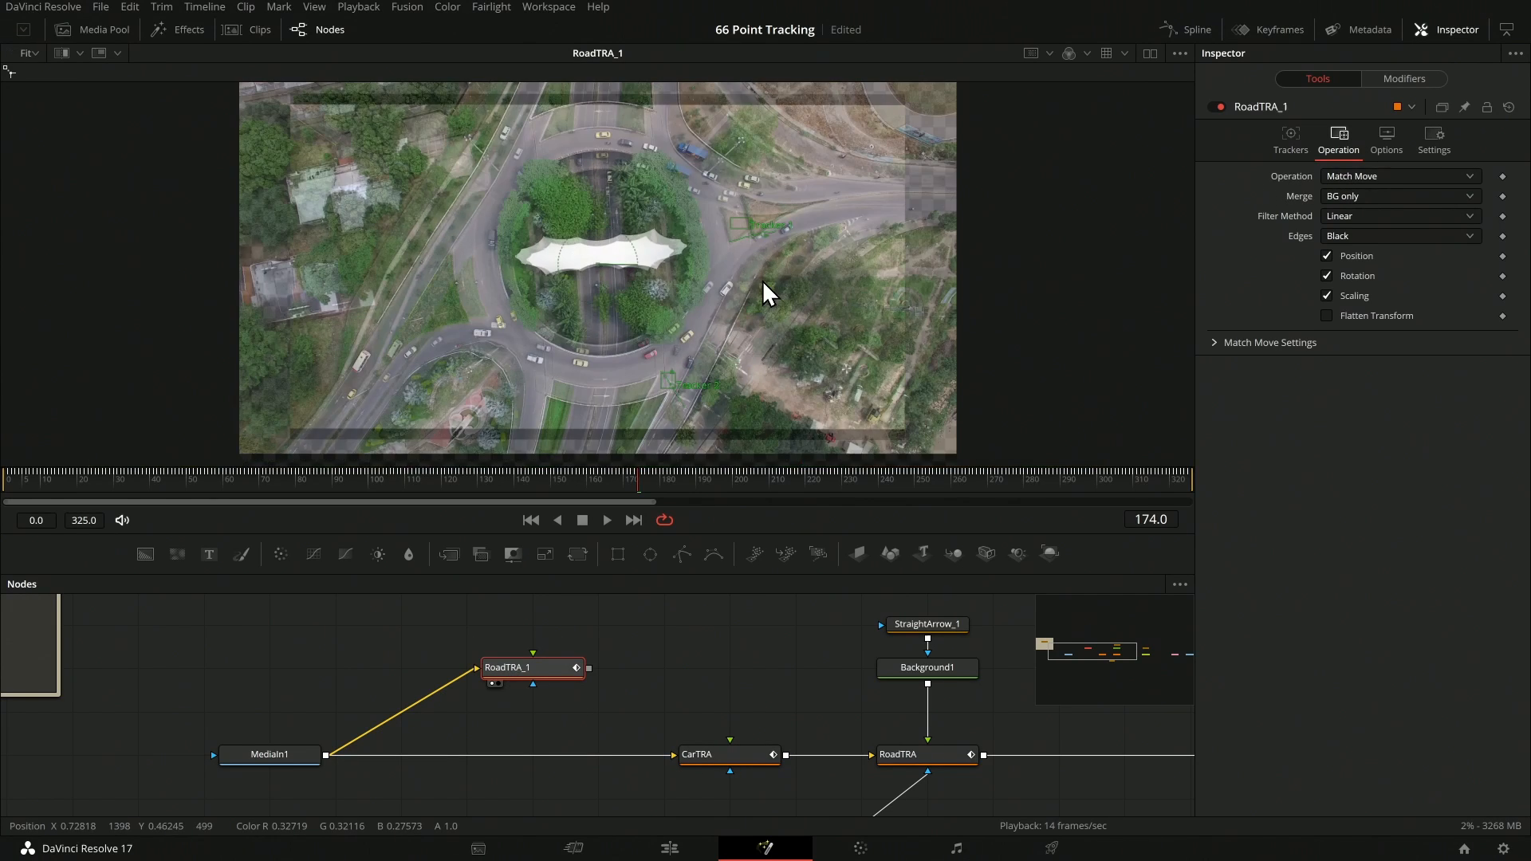
pyautogui.click(682, 660)
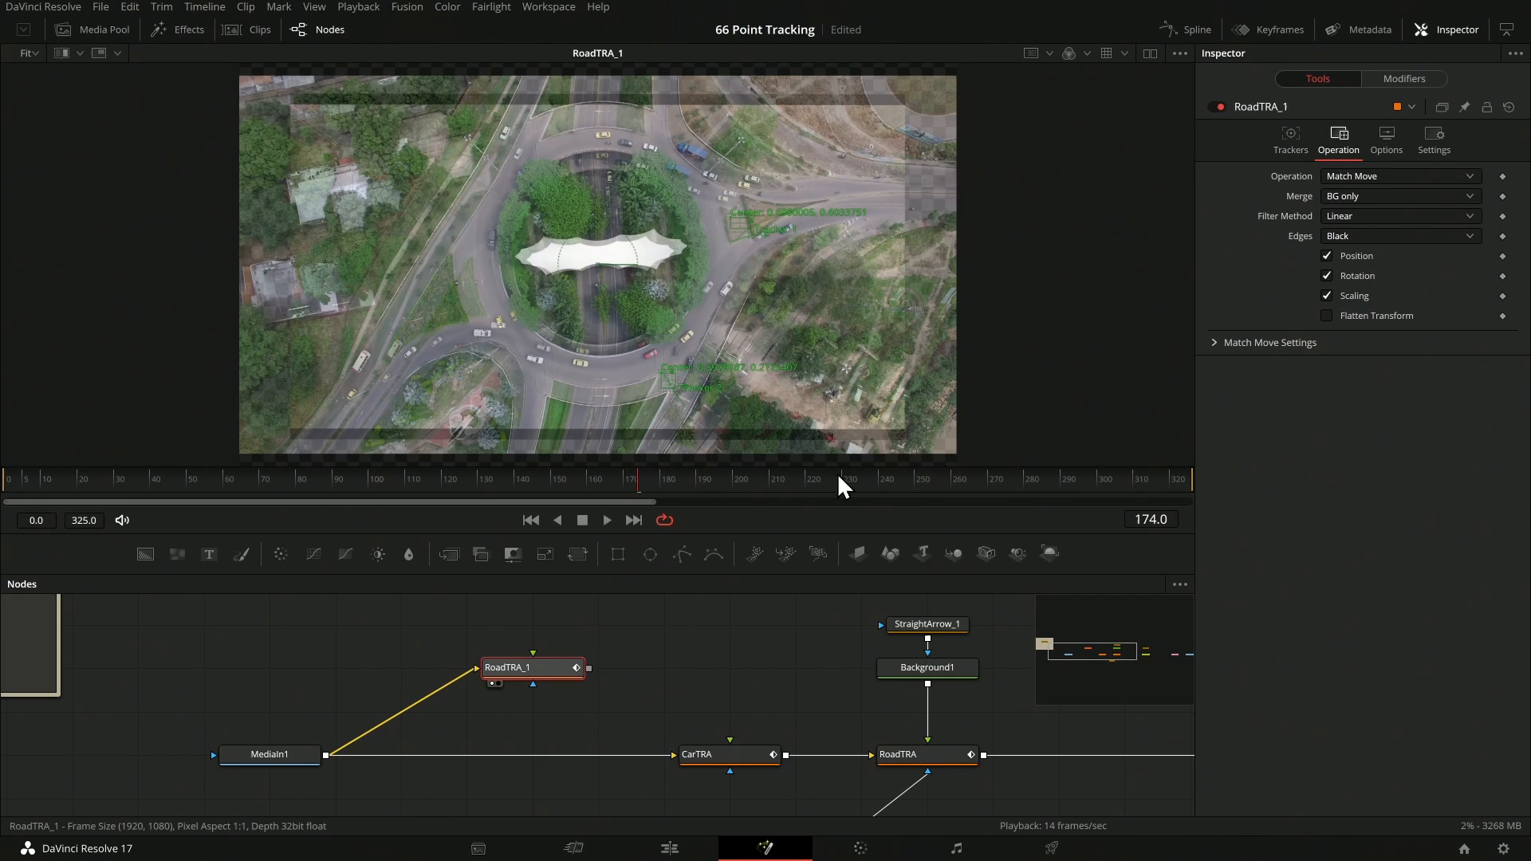
pyautogui.click(552, 667)
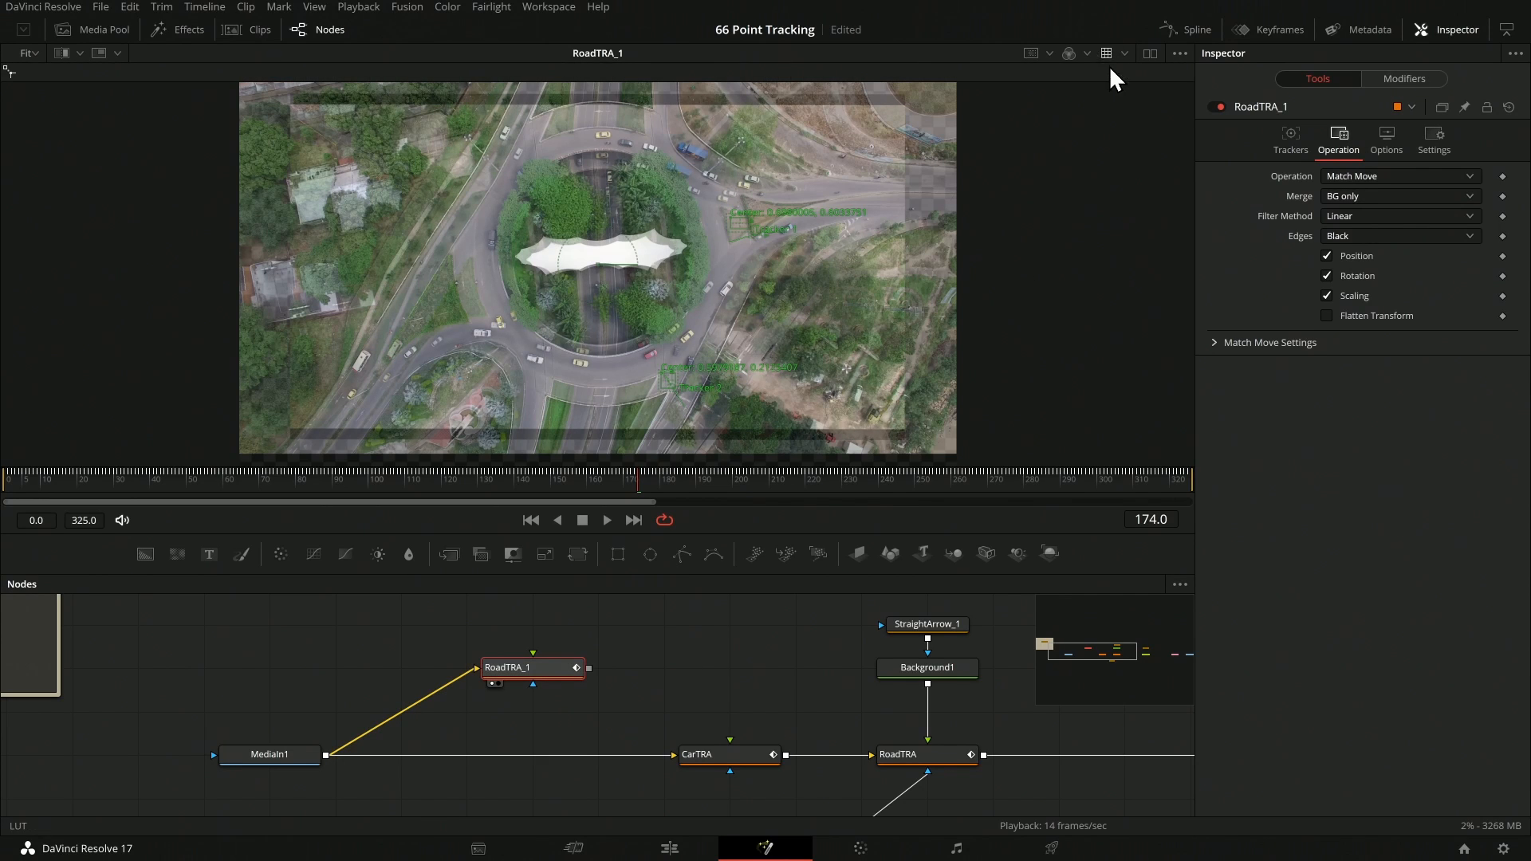
pyautogui.click(1428, 138)
pyautogui.moveTo(1365, 191); pyautogui.dragTo(1499, 203)
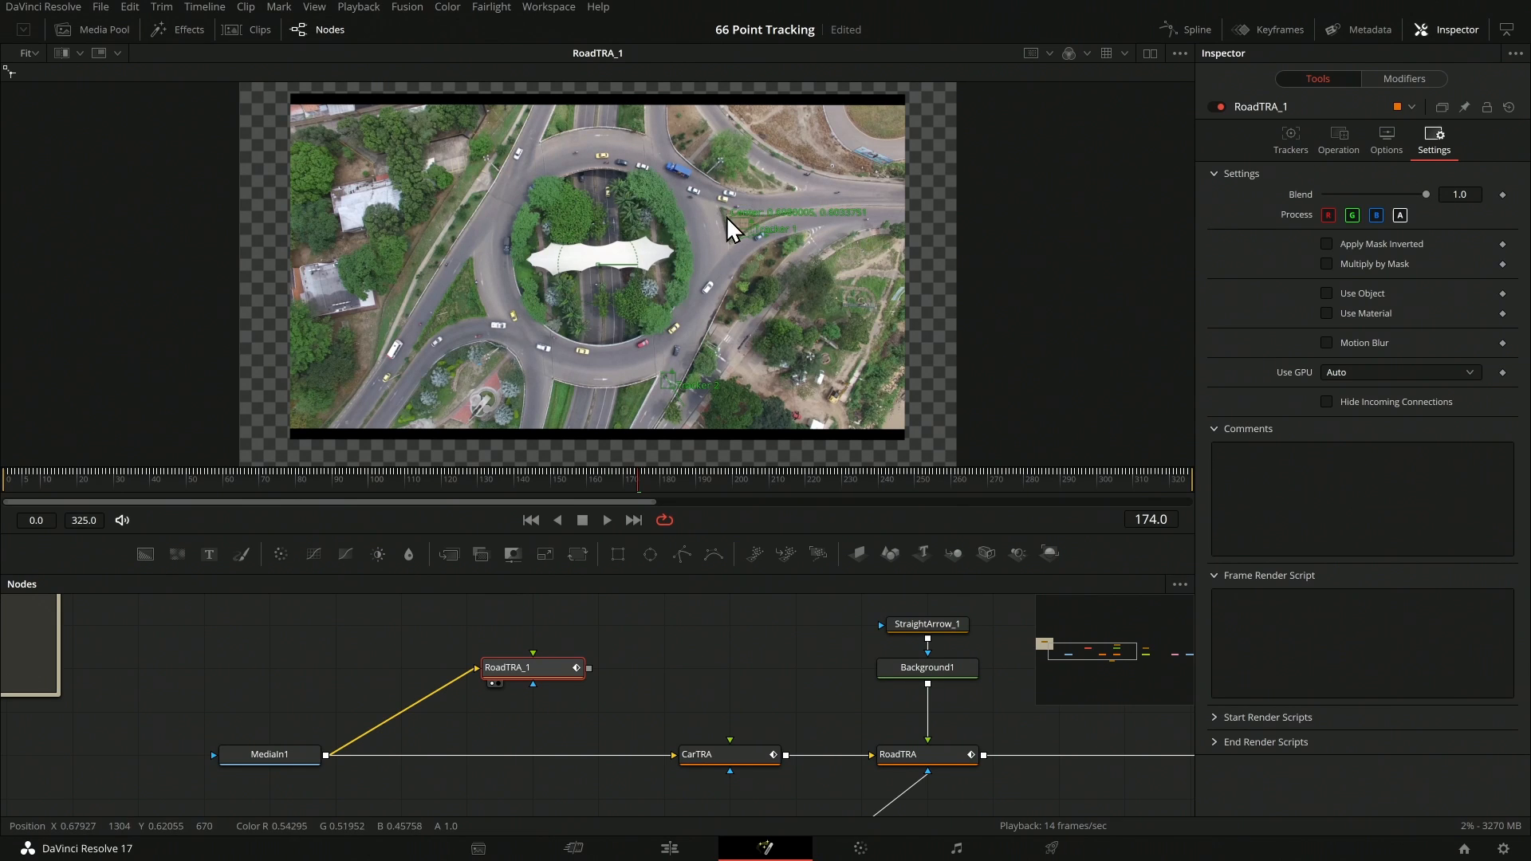
# - Scrub and play the RoadTRA_1 output at several zoom levels to examine how steady the roundabout stays
pyautogui.moveTo(390, 481); pyautogui.dragTo(1021, 483)
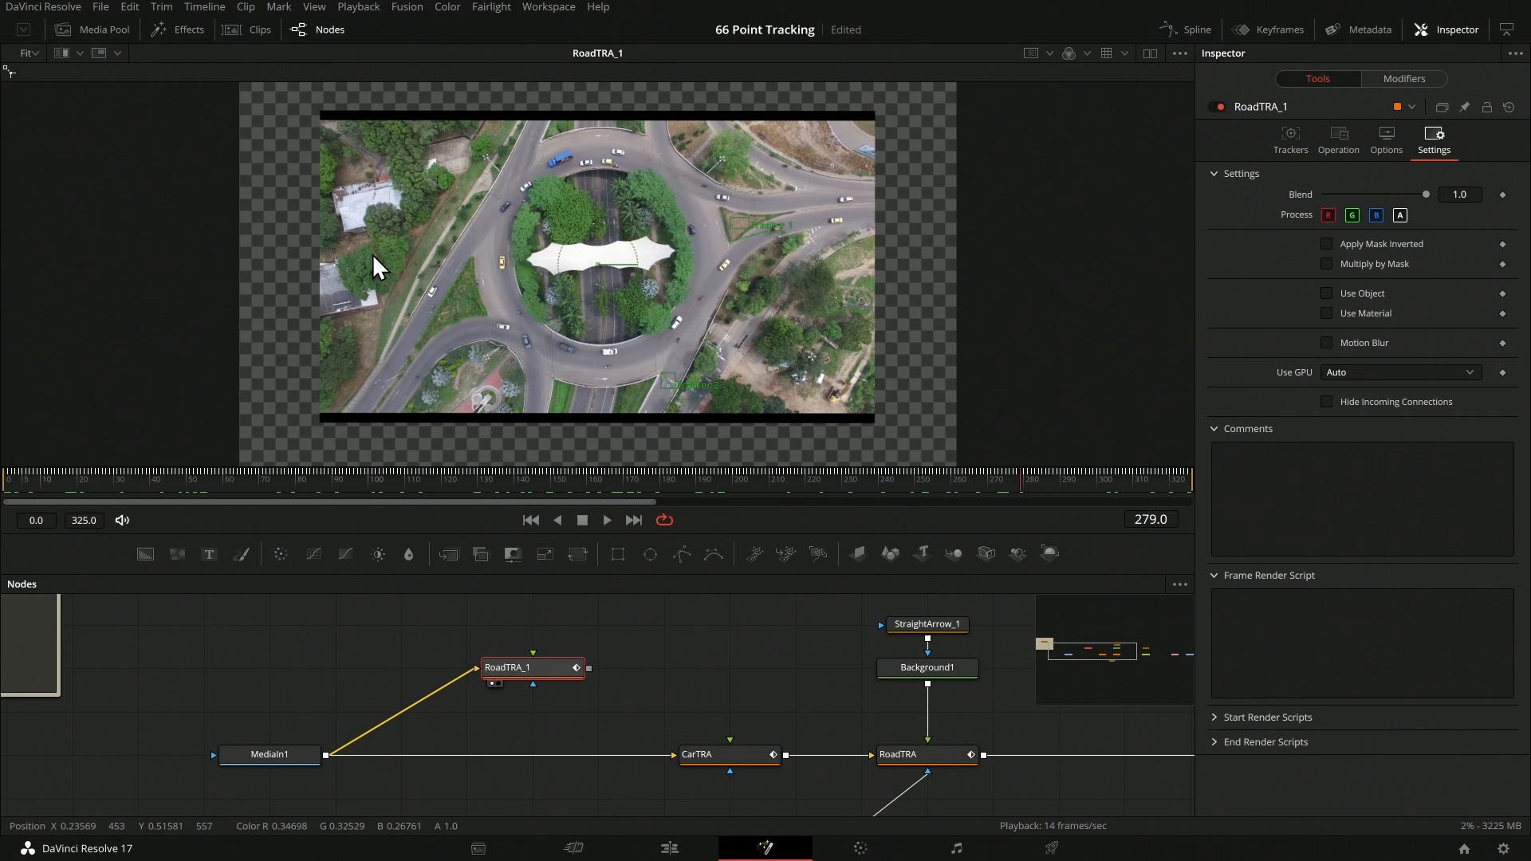
pyautogui.moveTo(1060, 489); pyautogui.dragTo(1218, 480)
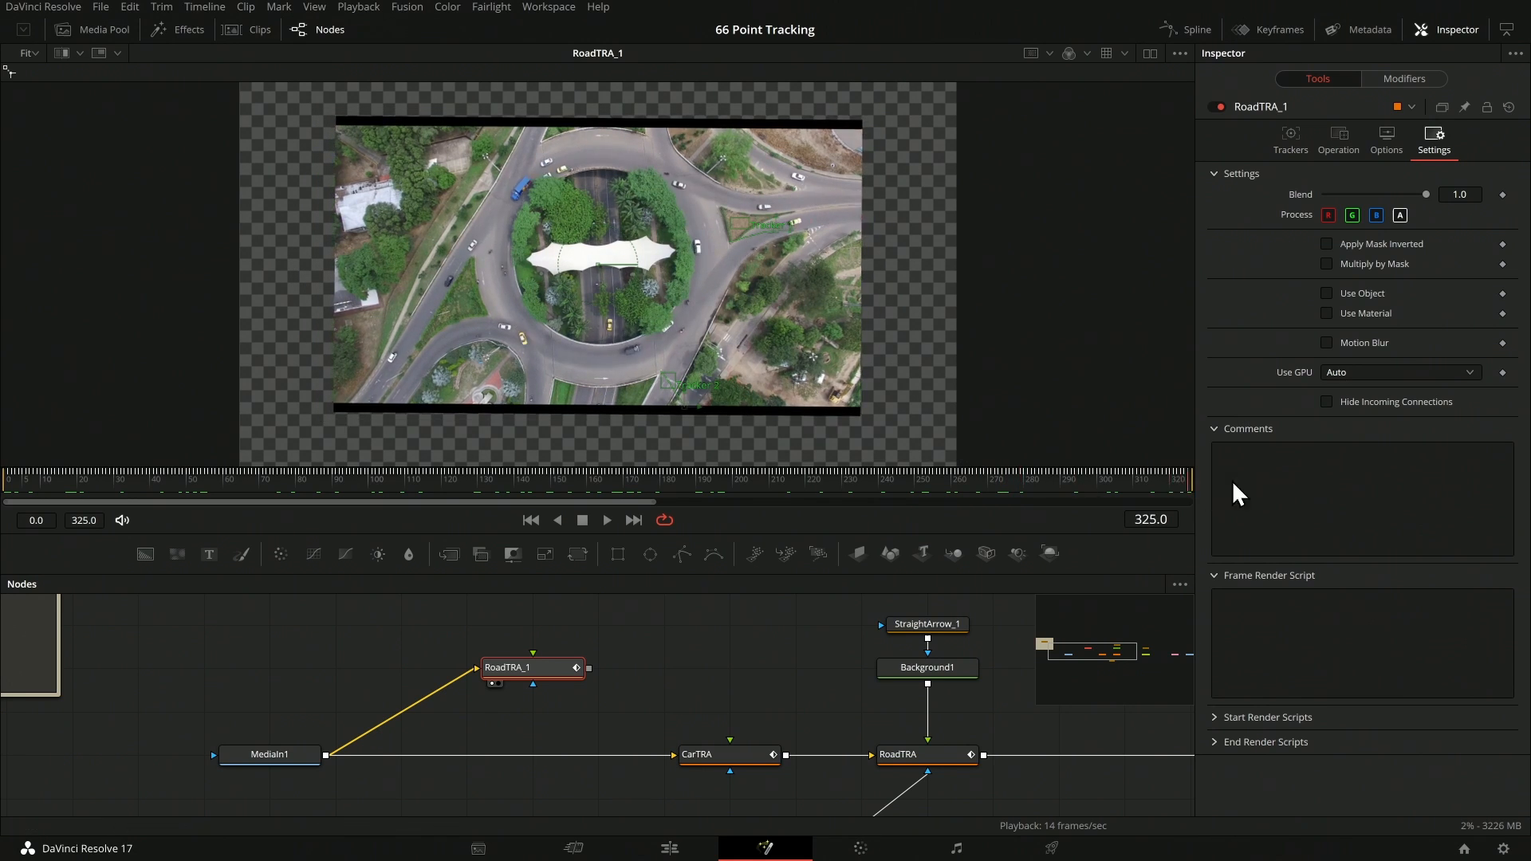
pyautogui.press('space')
pyautogui.scroll(5, 702, 271)
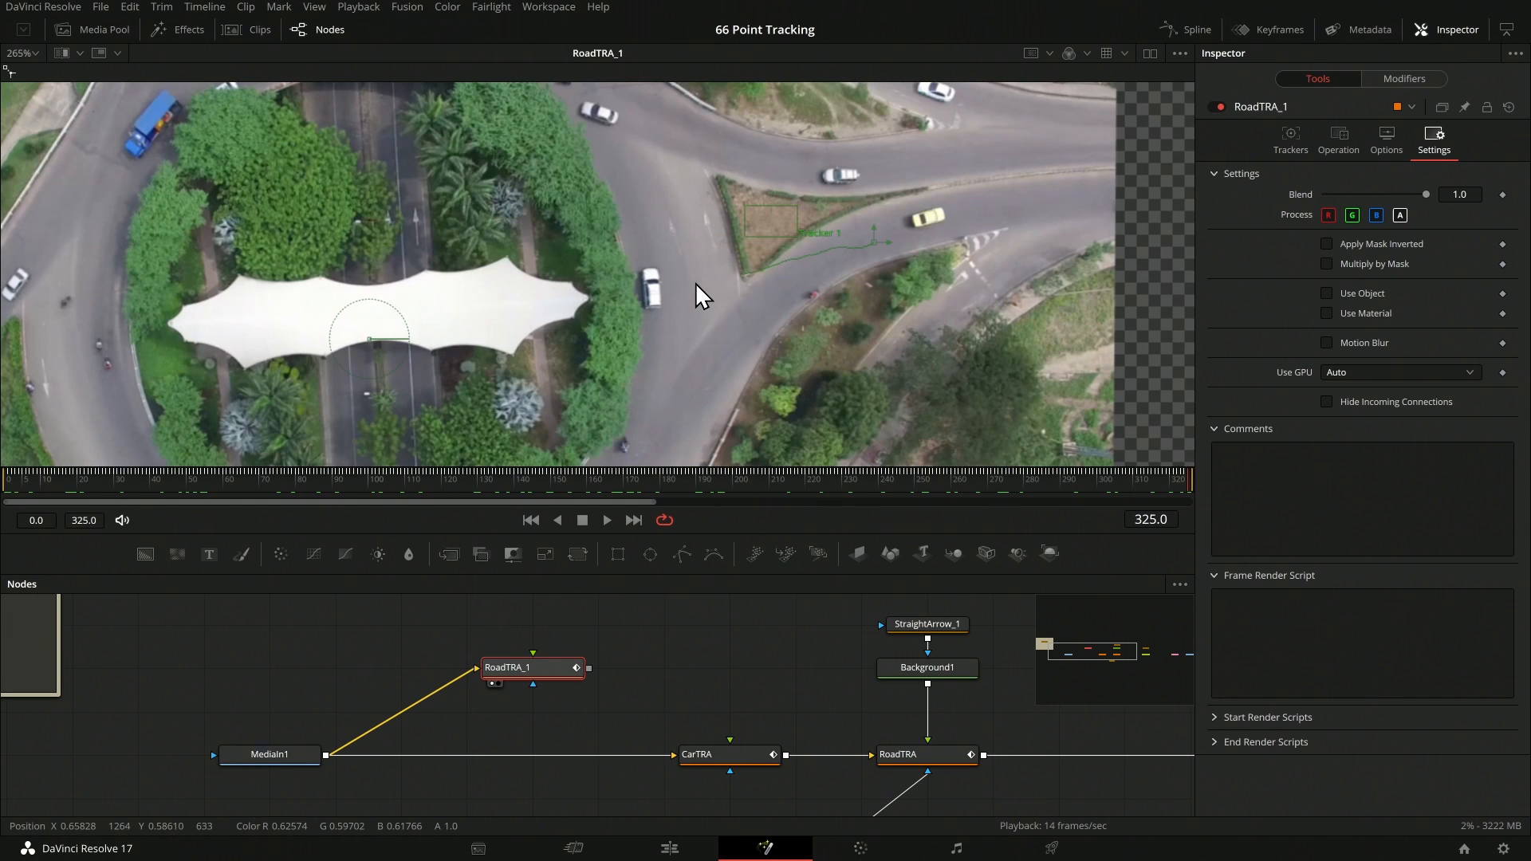
pyautogui.scroll(-3, 688, 279)
pyautogui.press('space')
pyautogui.moveTo(676, 277); pyautogui.dragTo(682, 260)
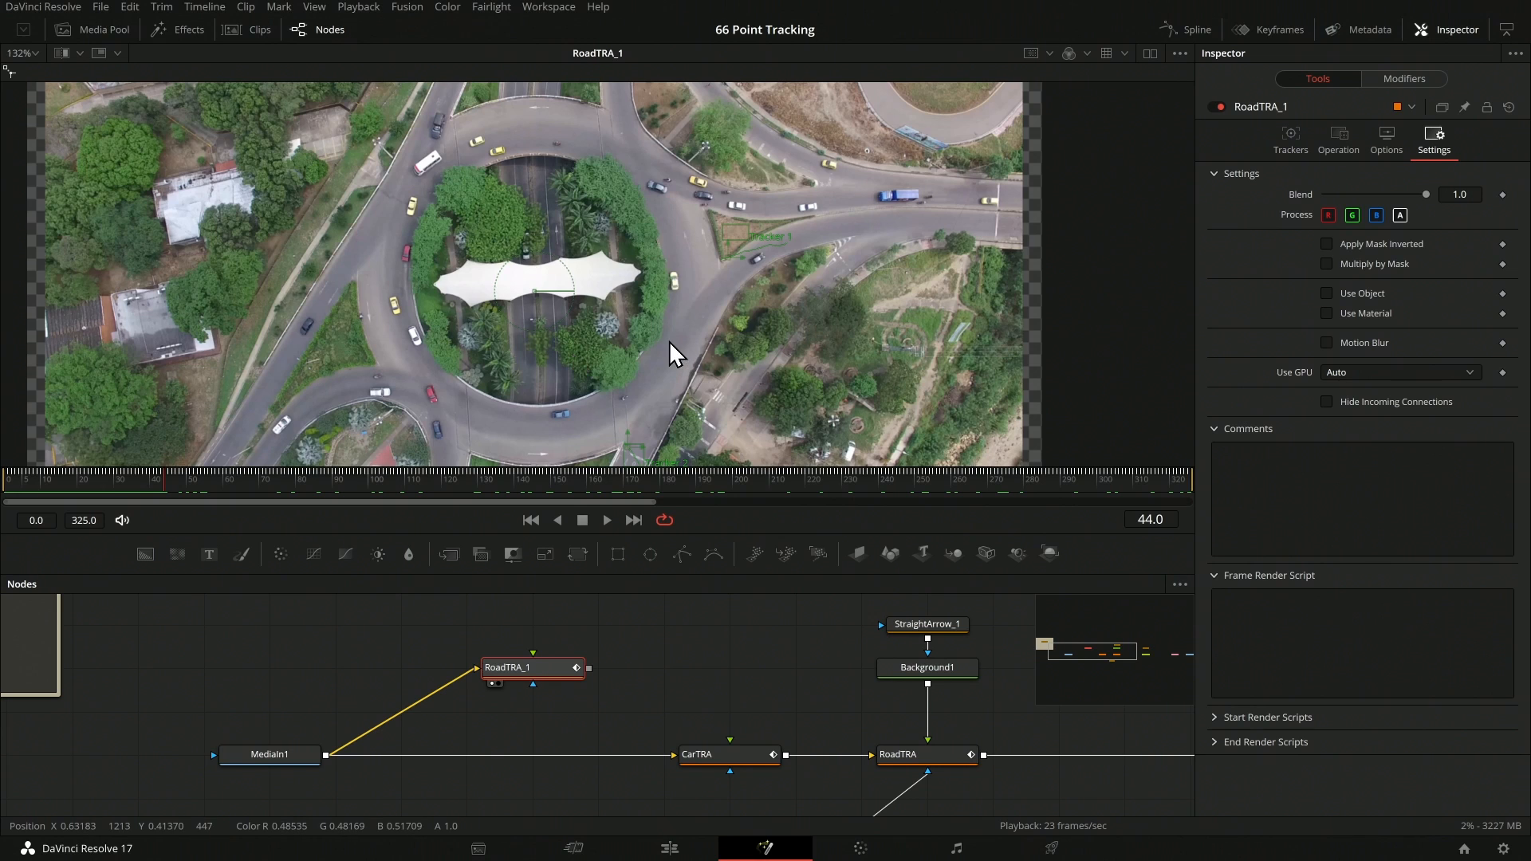
pyautogui.scroll(3, 672, 355)
pyautogui.press('space')
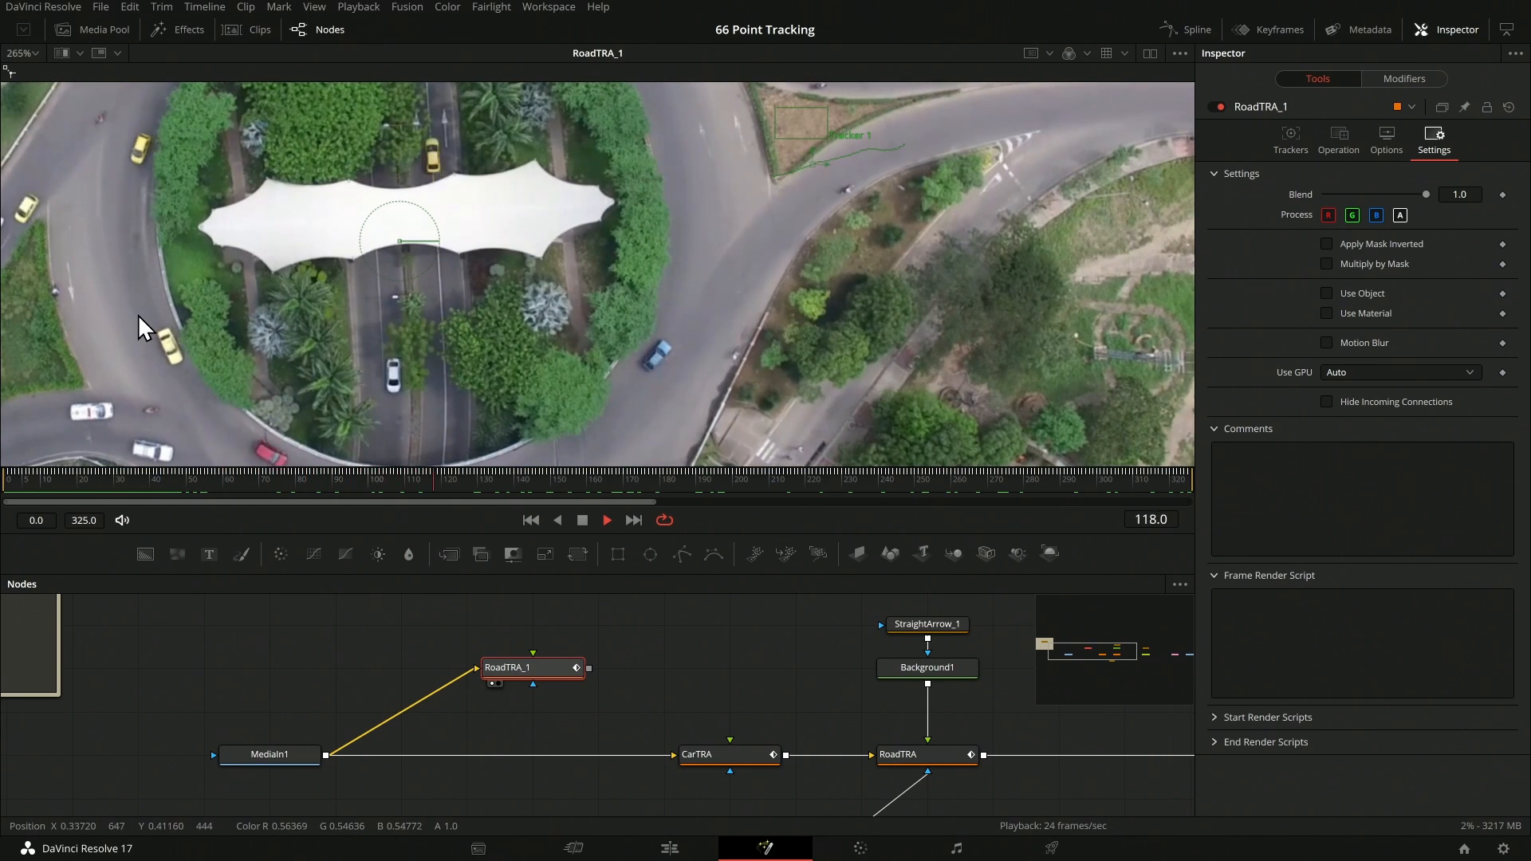
pyautogui.press('space')
pyautogui.scroll(-2, 663, 228)
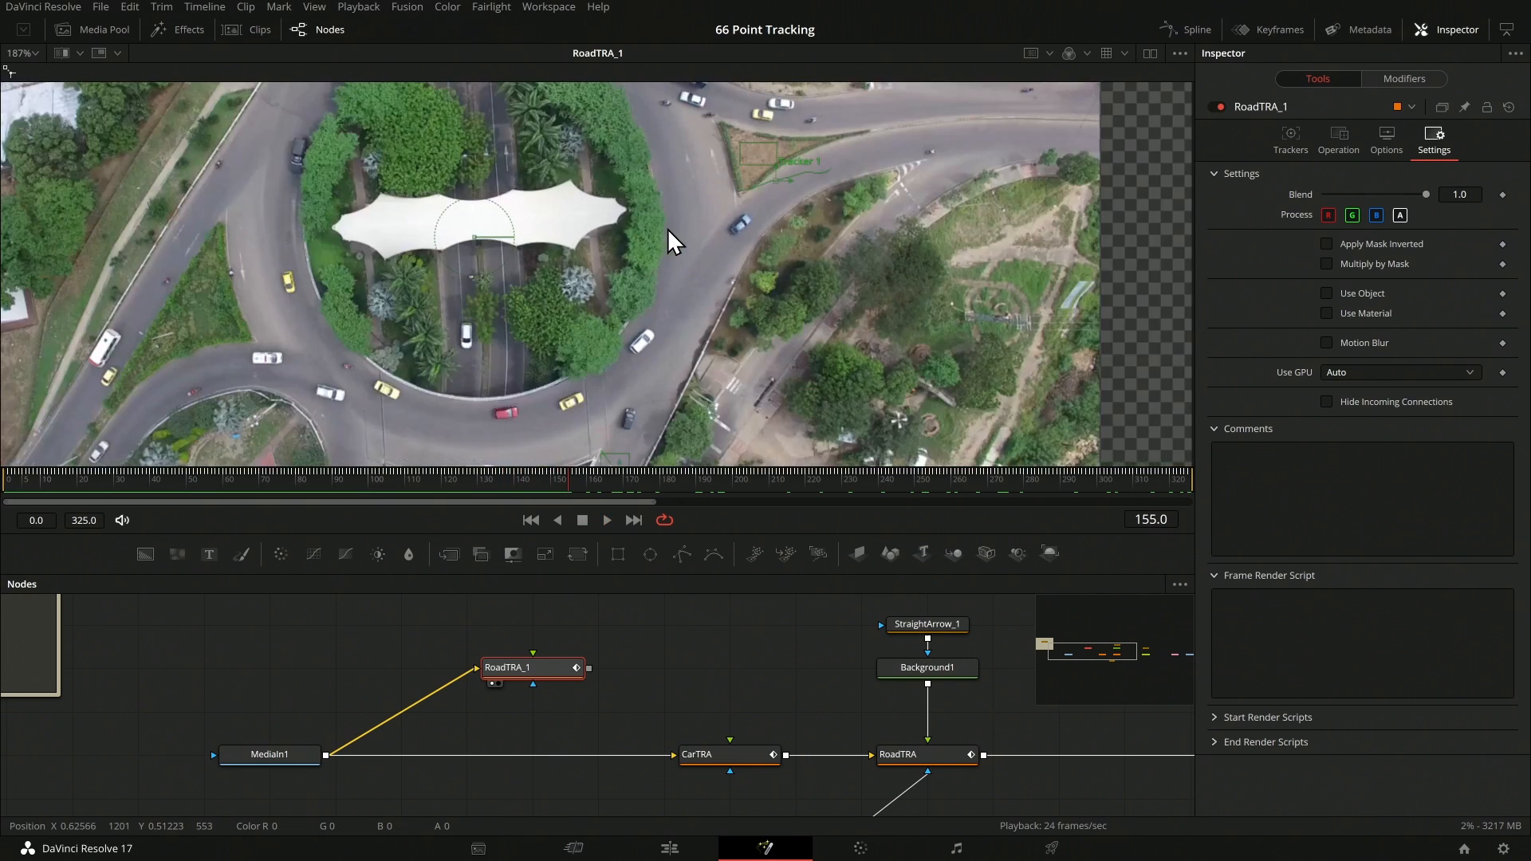
pyautogui.scroll(-3, 664, 228)
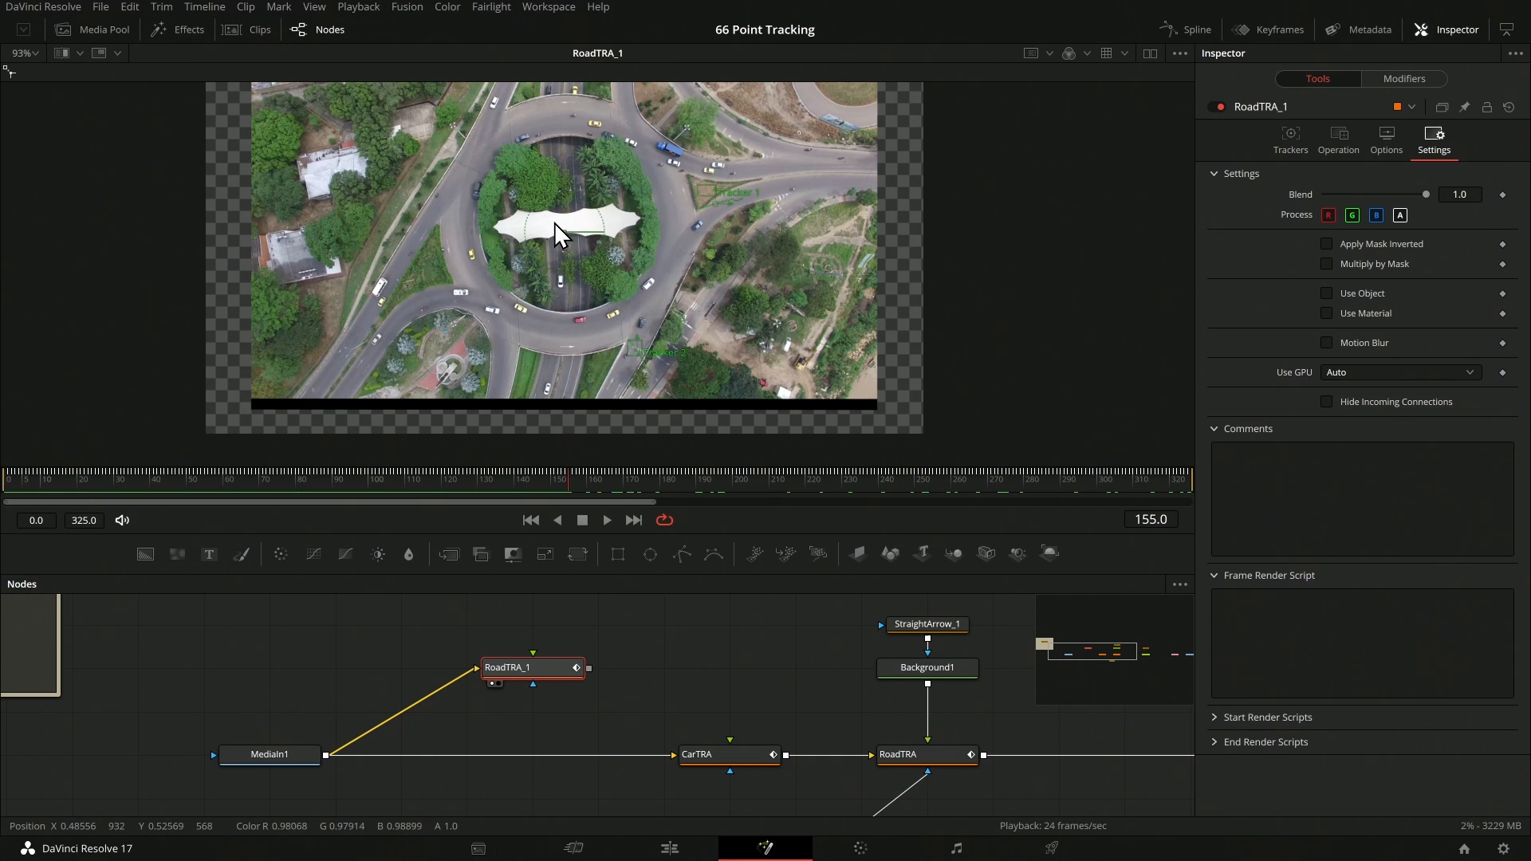
# - Shift RoadTRA_1 closer to MediaIn1, add a separate Background node above it and set its Red to 1.0
pyautogui.moveTo(560, 605); pyautogui.dragTo(597, 652)
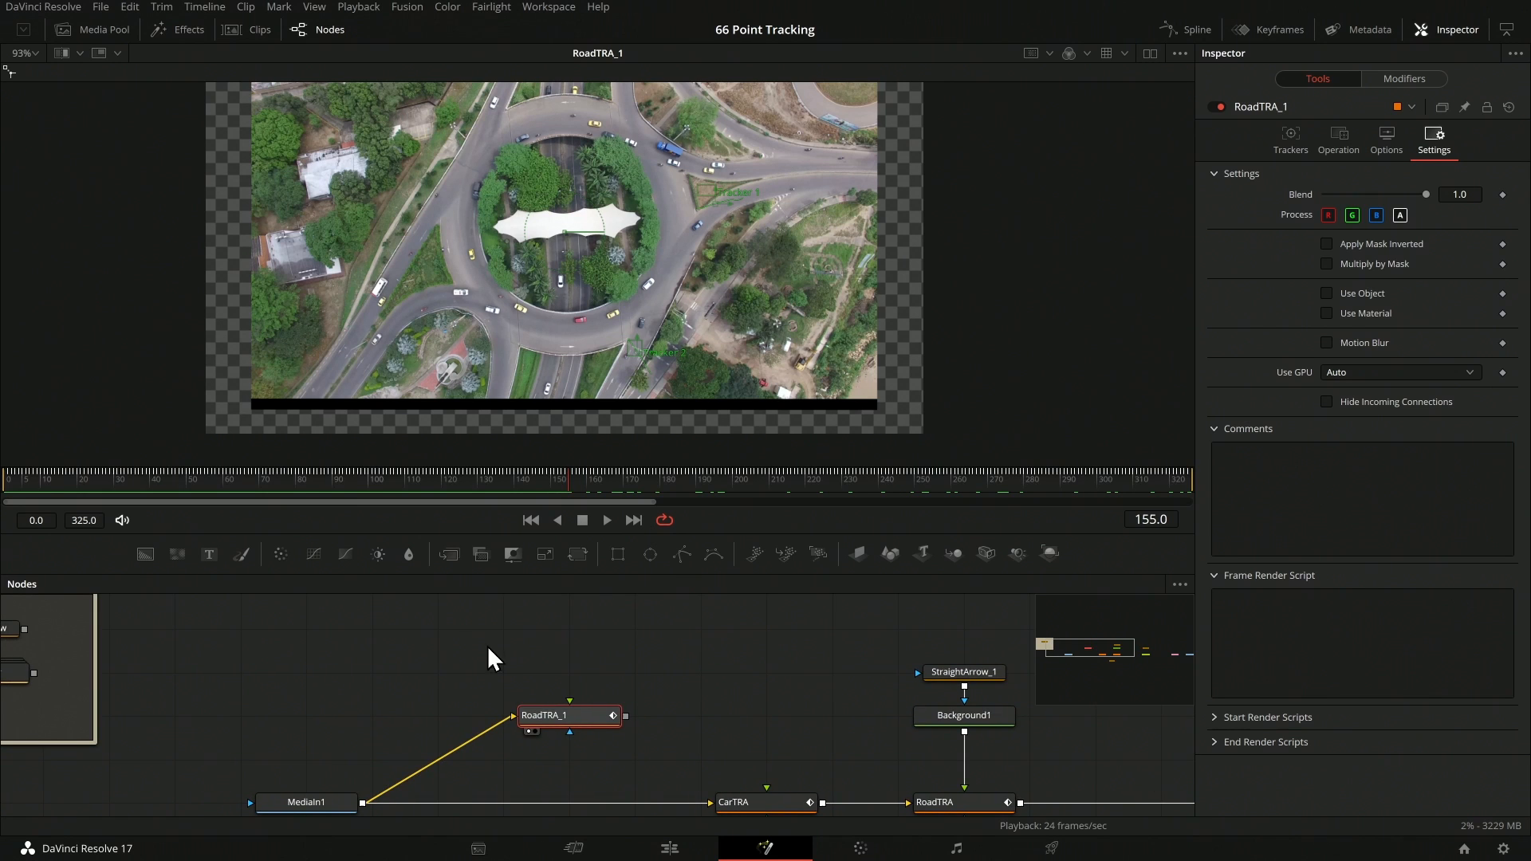
pyautogui.click(357, 600)
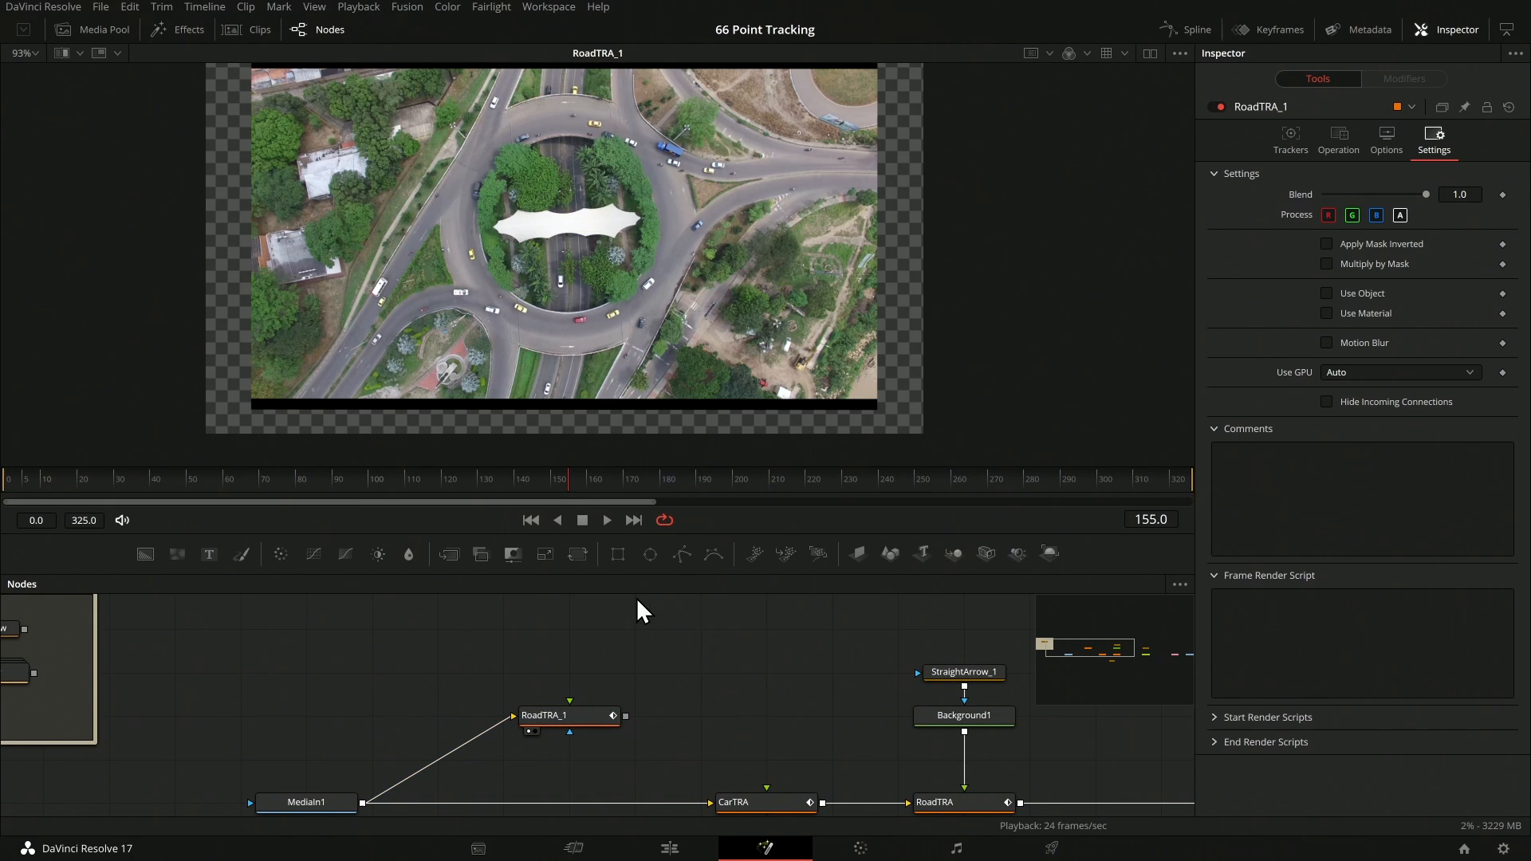
pyautogui.moveTo(575, 715); pyautogui.dragTo(507, 717)
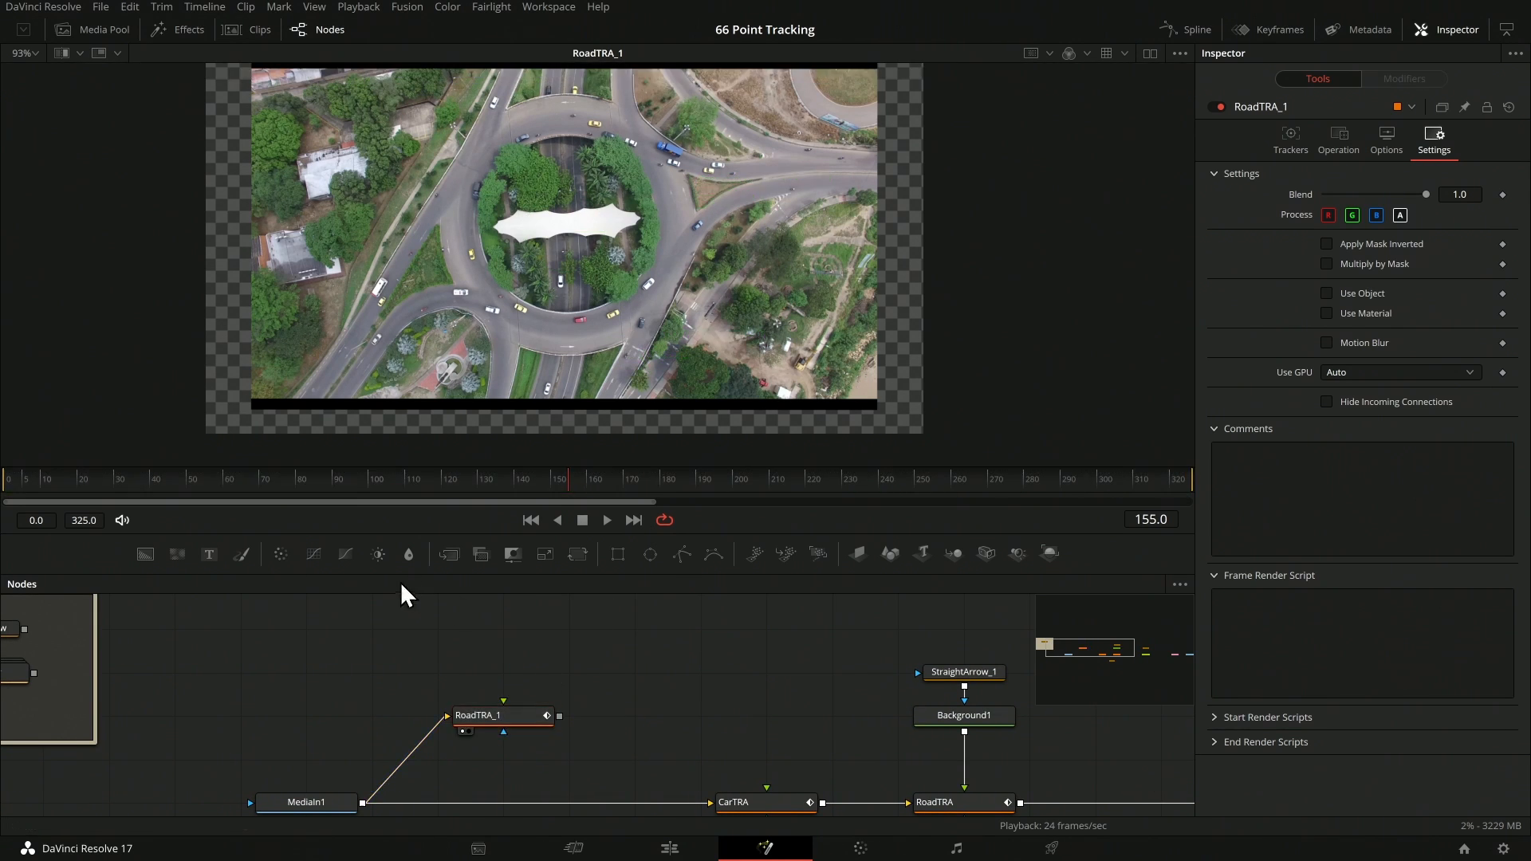
pyautogui.moveTo(143, 552); pyautogui.dragTo(634, 642)
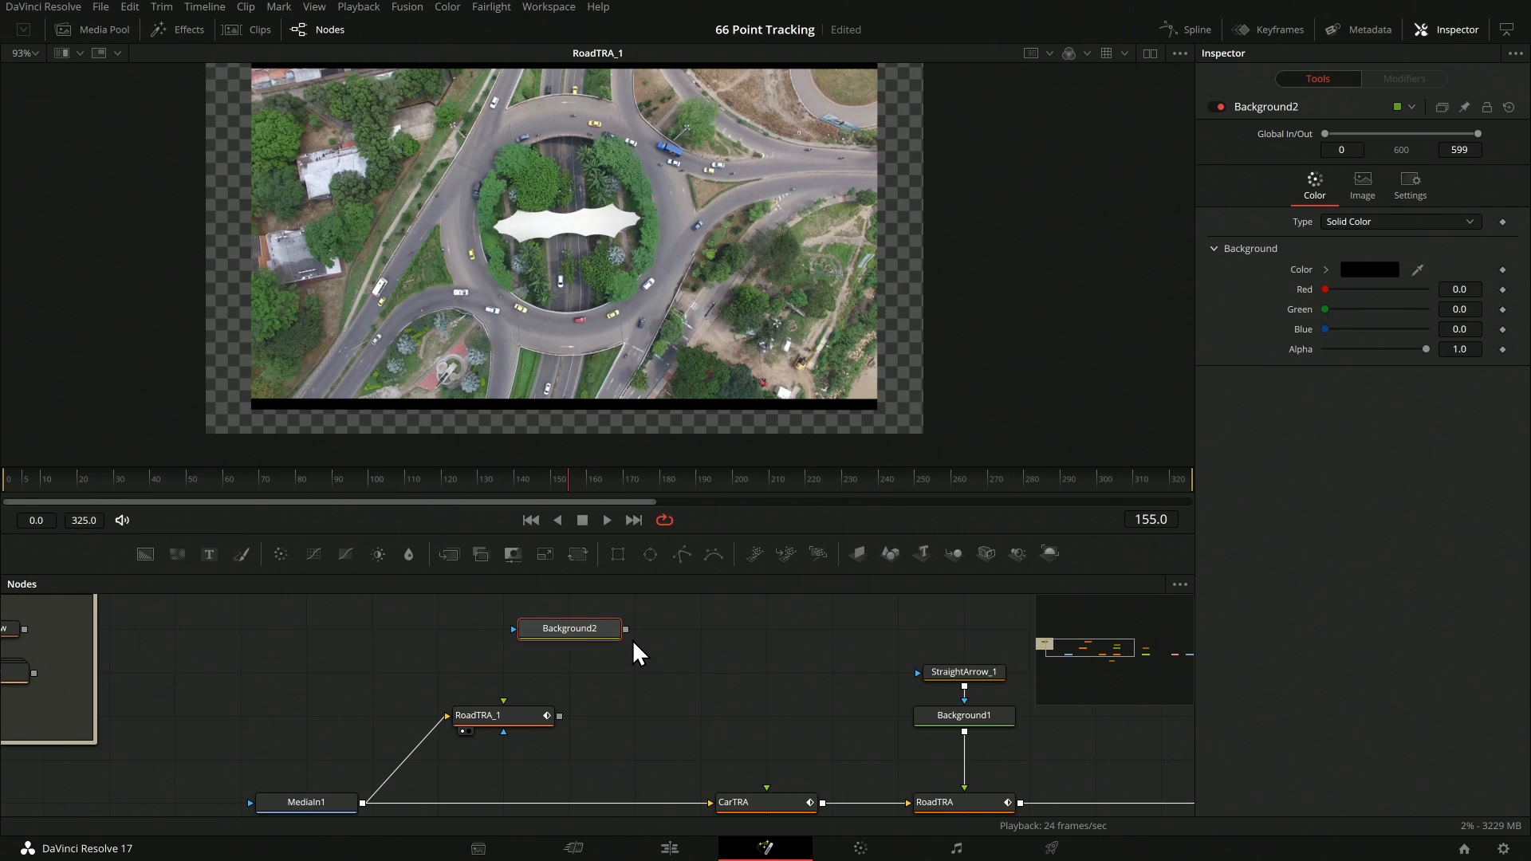
pyautogui.moveTo(1326, 289); pyautogui.dragTo(1427, 289)
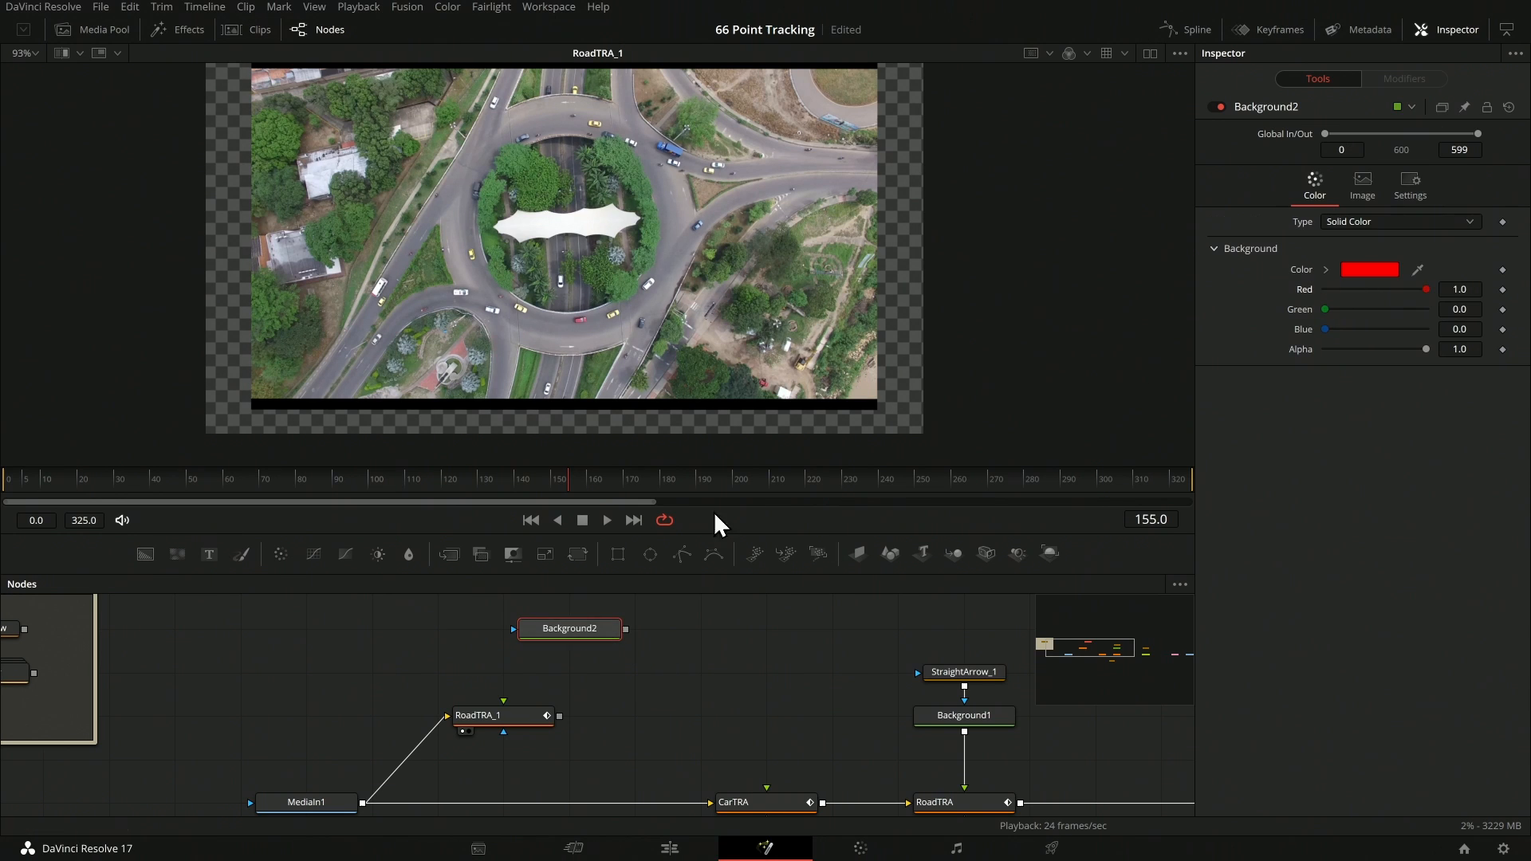
# - Mask Background2 with an ellipse about 0.018 wide and high, and merge it over RoadTRA_1
pyautogui.moveTo(650, 553); pyautogui.dragTo(558, 630)
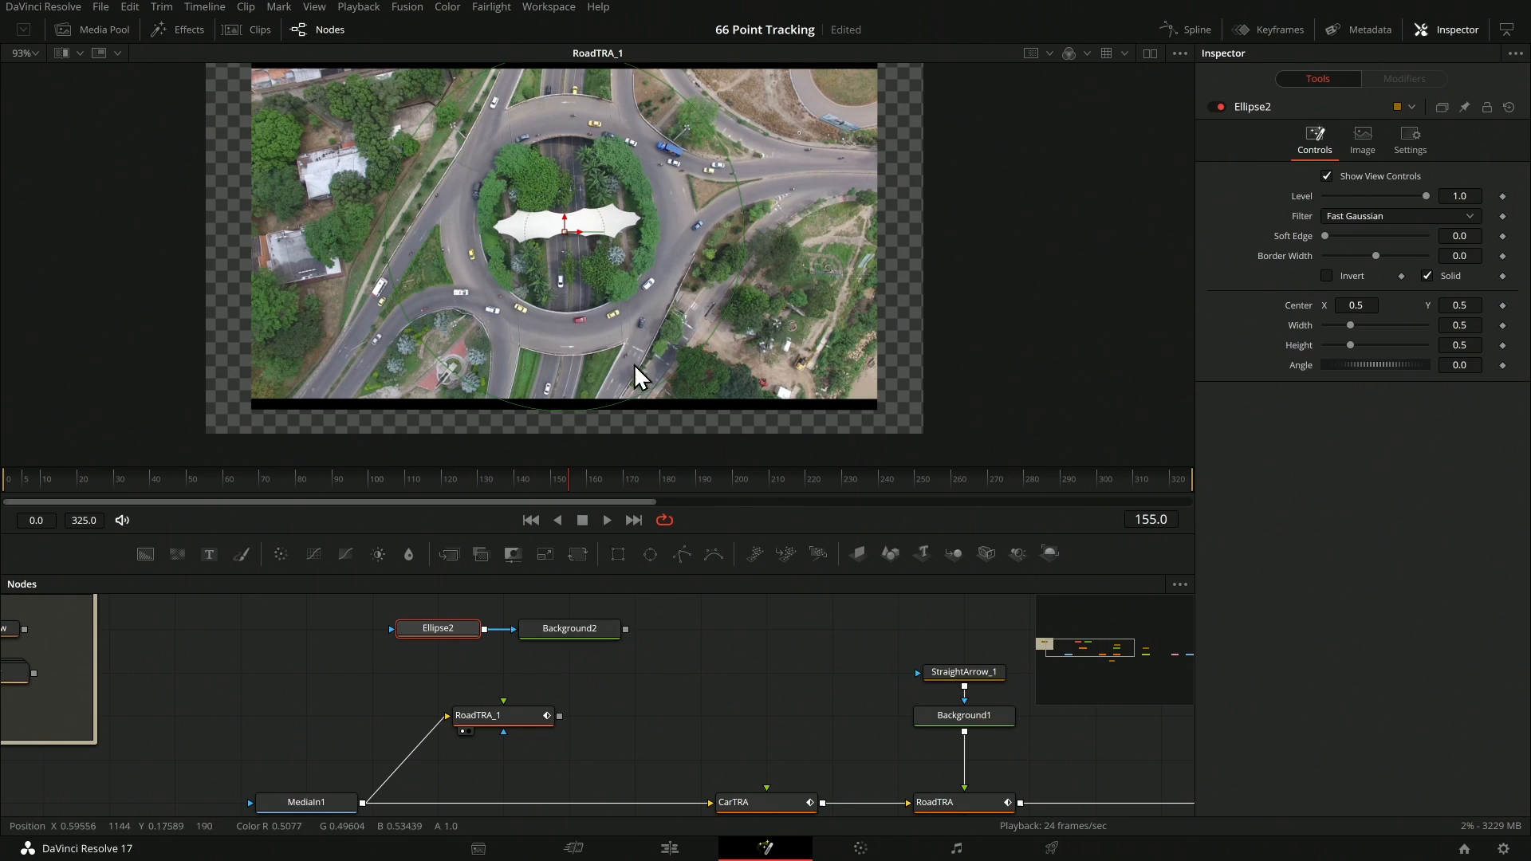
pyautogui.moveTo(640, 395); pyautogui.dragTo(568, 238)
pyautogui.moveTo(627, 629); pyautogui.dragTo(558, 716)
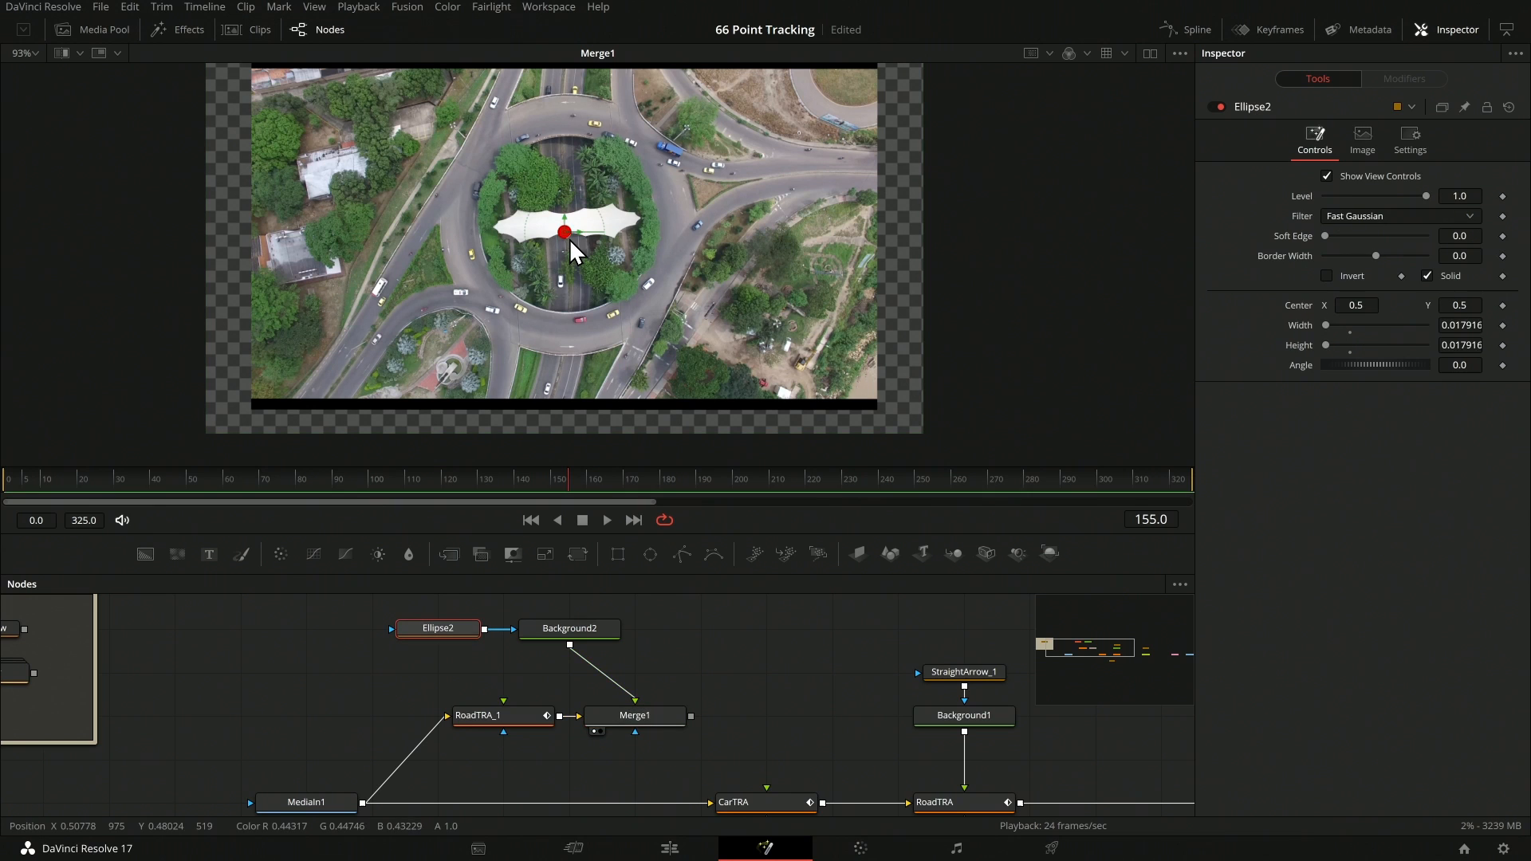
# - Center the red ellipse on the roundabout at about 0.501, 0.526 and size it to a dot about 0.009 wide
pyautogui.moveTo(568, 237); pyautogui.dragTo(619, 279)
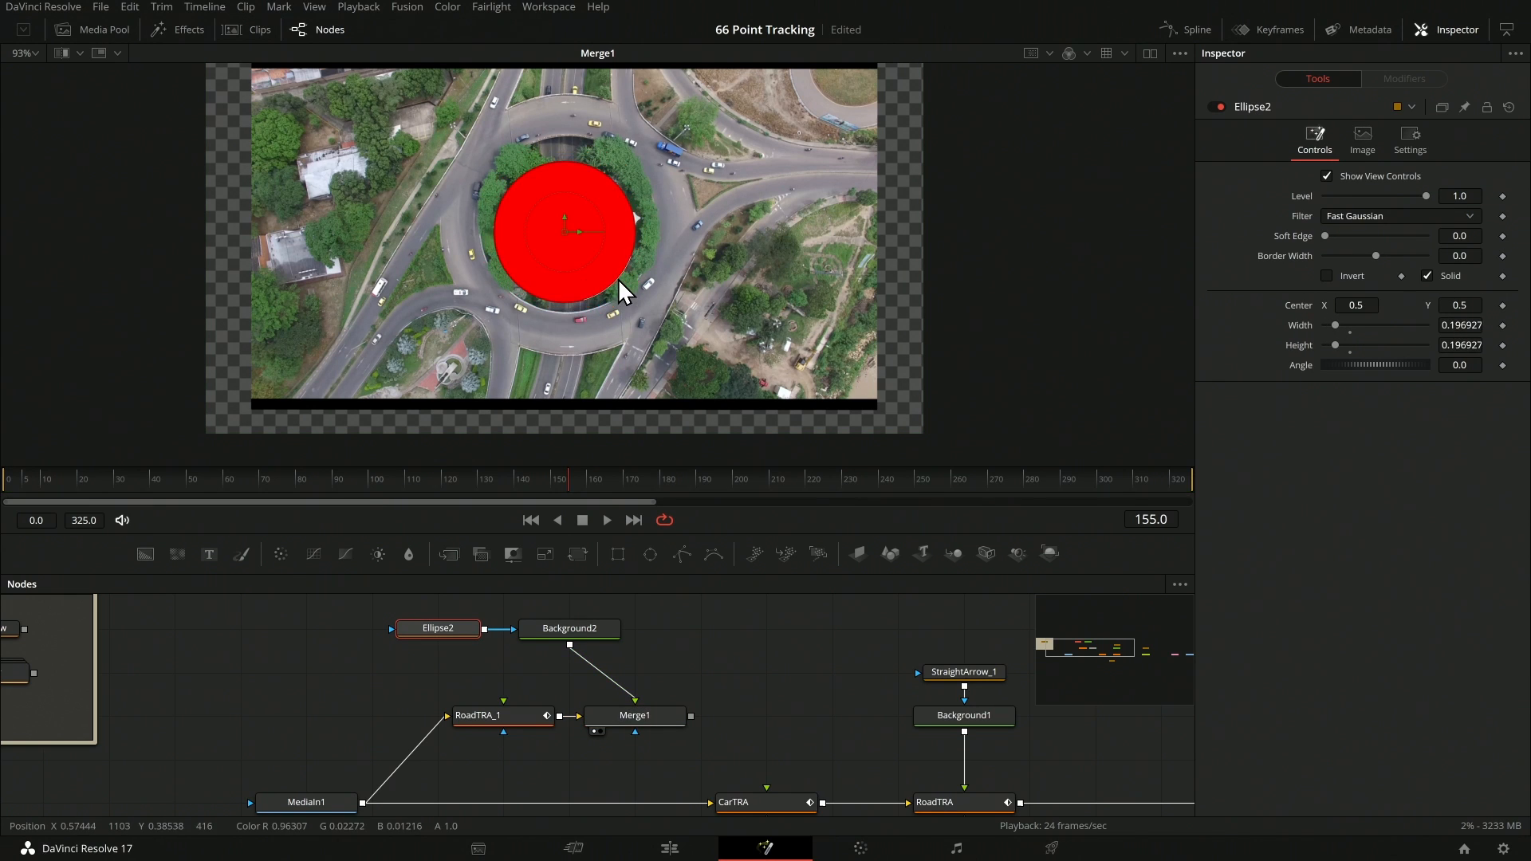
pyautogui.moveTo(567, 233); pyautogui.dragTo(565, 223)
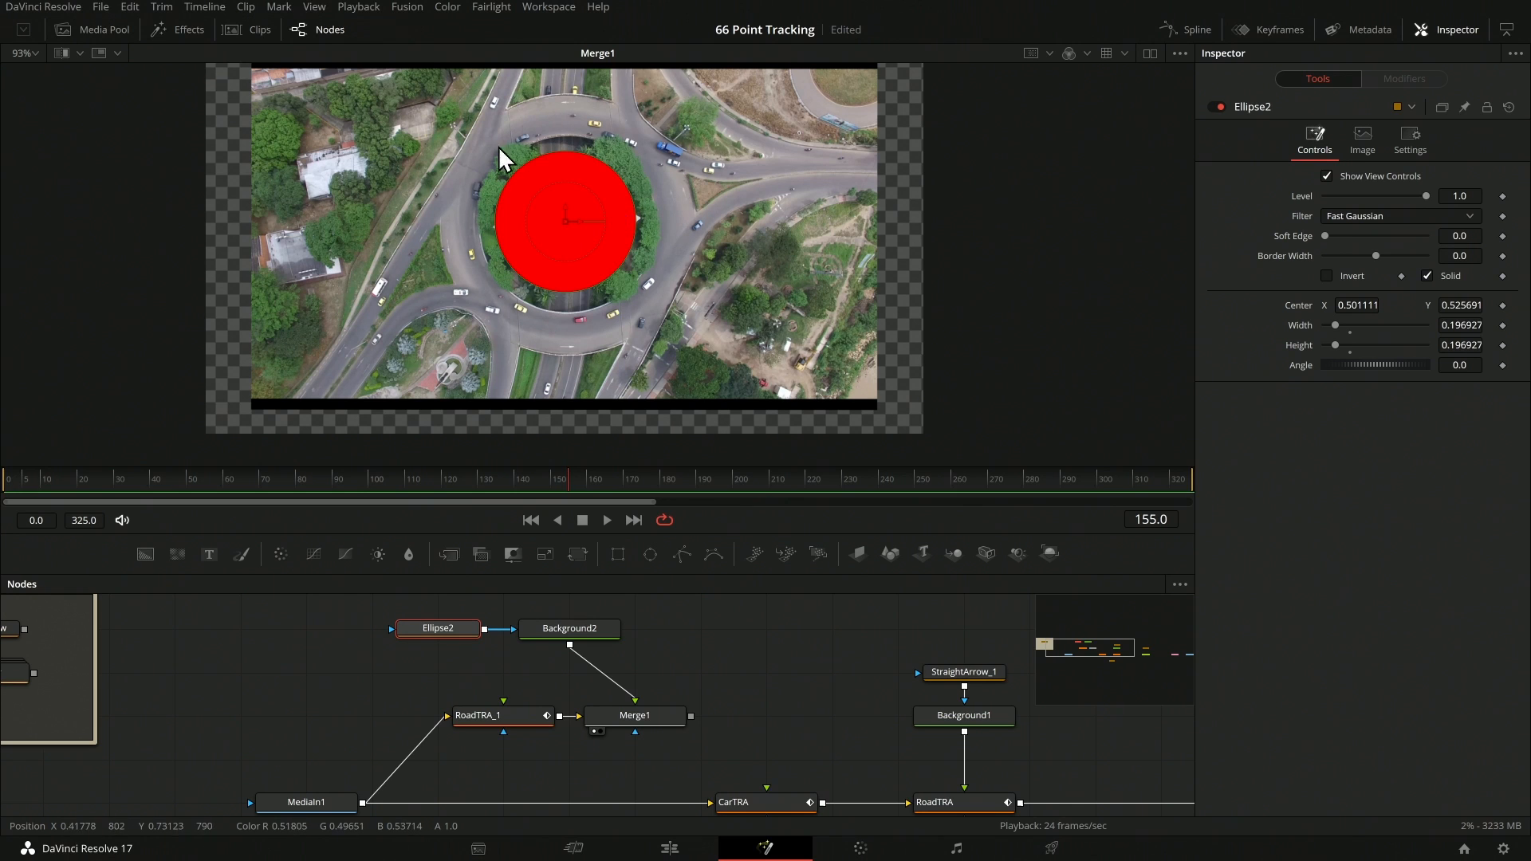
pyautogui.moveTo(625, 262); pyautogui.dragTo(568, 223)
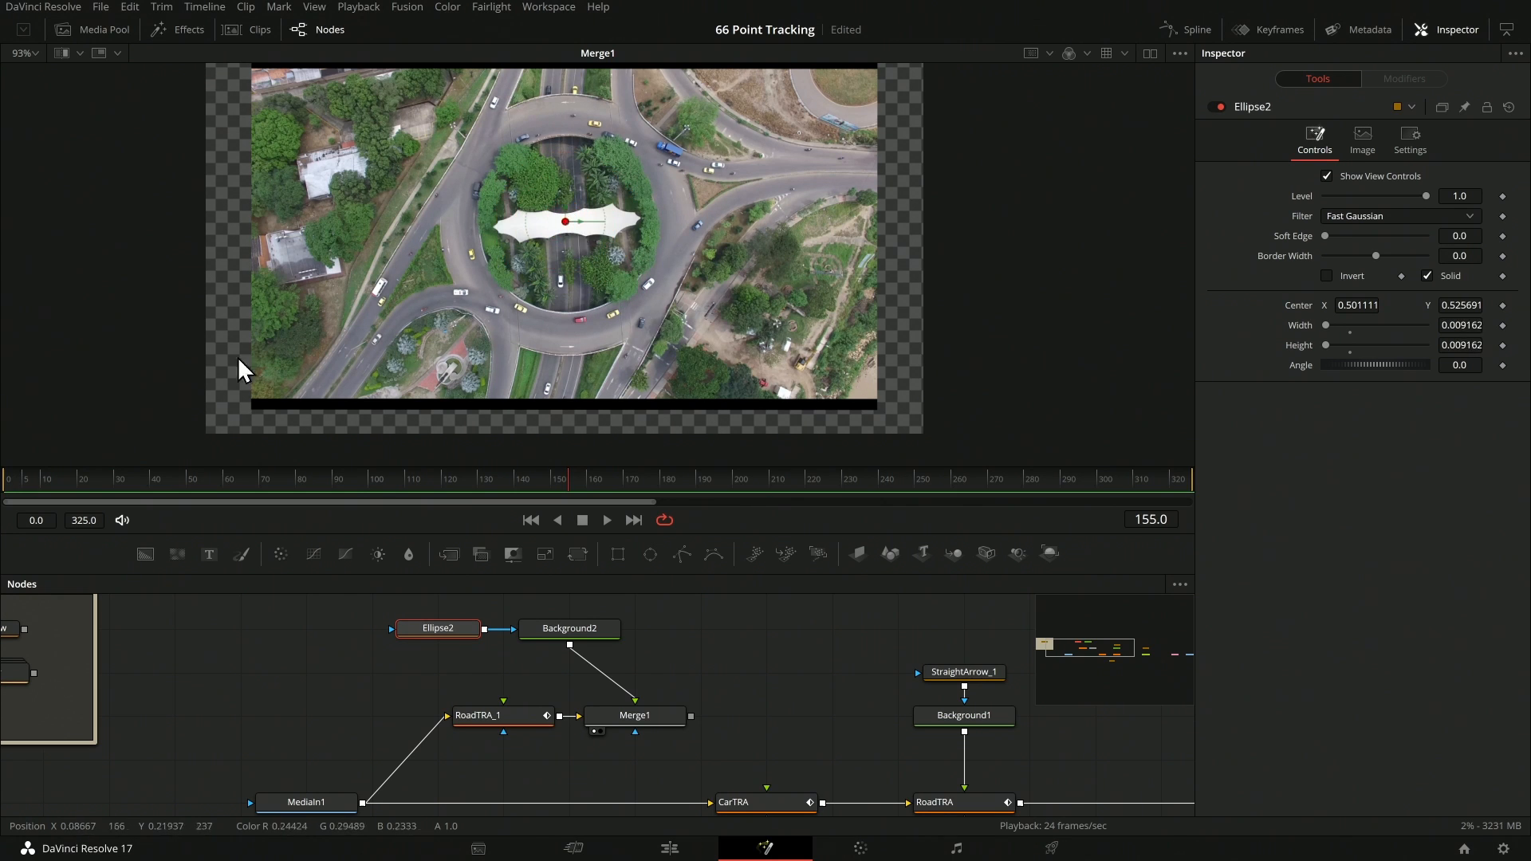
# - Play the composite from frame 0 to check the red dot's position against the center of the roundabout
pyautogui.moveTo(50, 463); pyautogui.dragTo(48, 470)
pyautogui.moveTo(19, 484); pyautogui.dragTo(3, 485)
pyautogui.press('space')
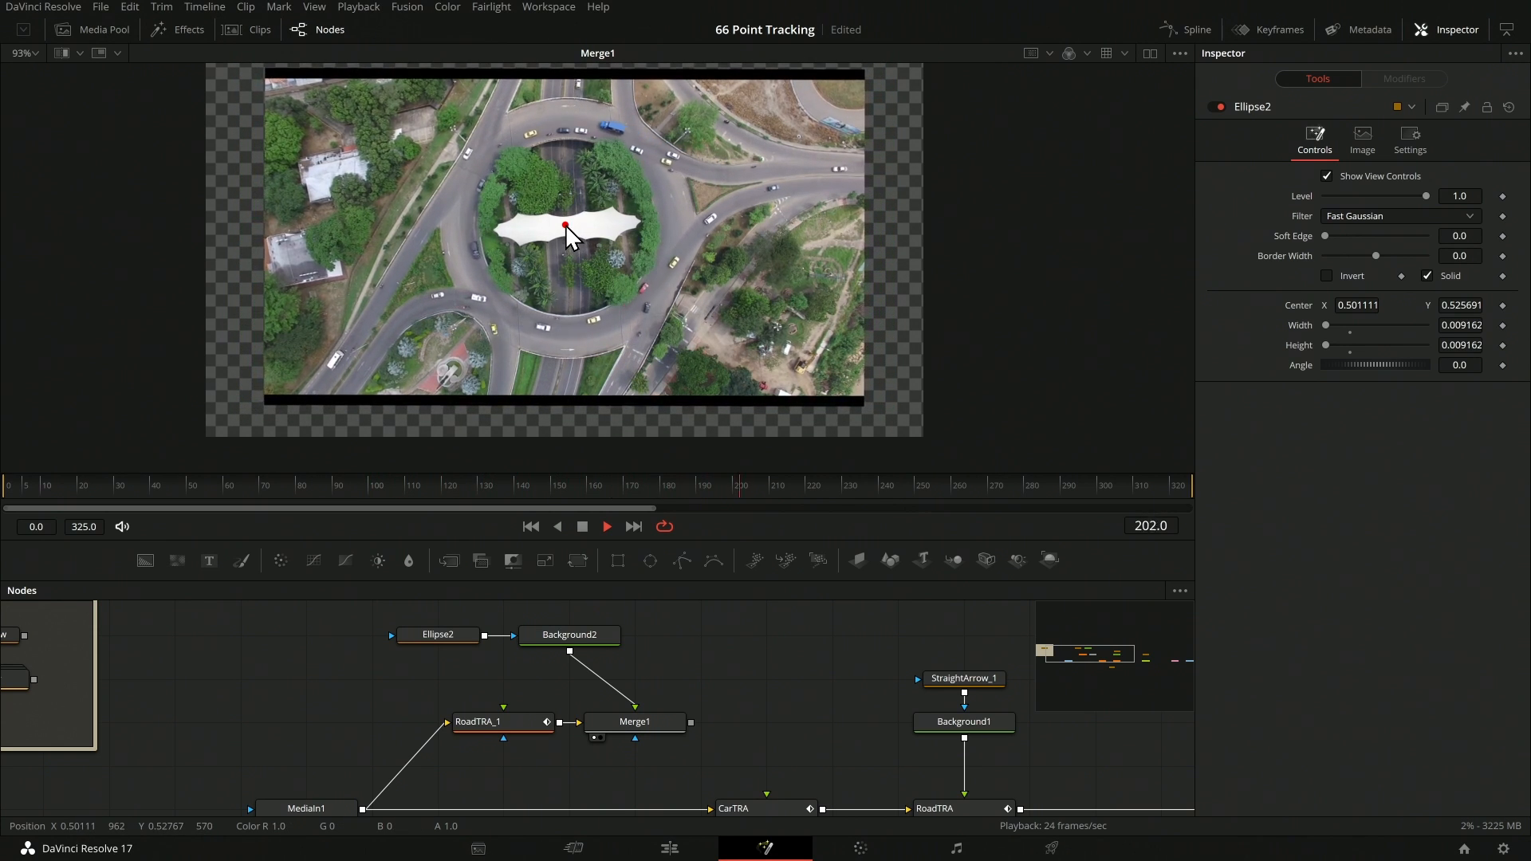
pyautogui.press('space')
# - Duplicate the StraightArrow mask from the Assets group and connect the copy to the mask input of Ellipse2
pyautogui.moveTo(231, 625); pyautogui.dragTo(419, 662)
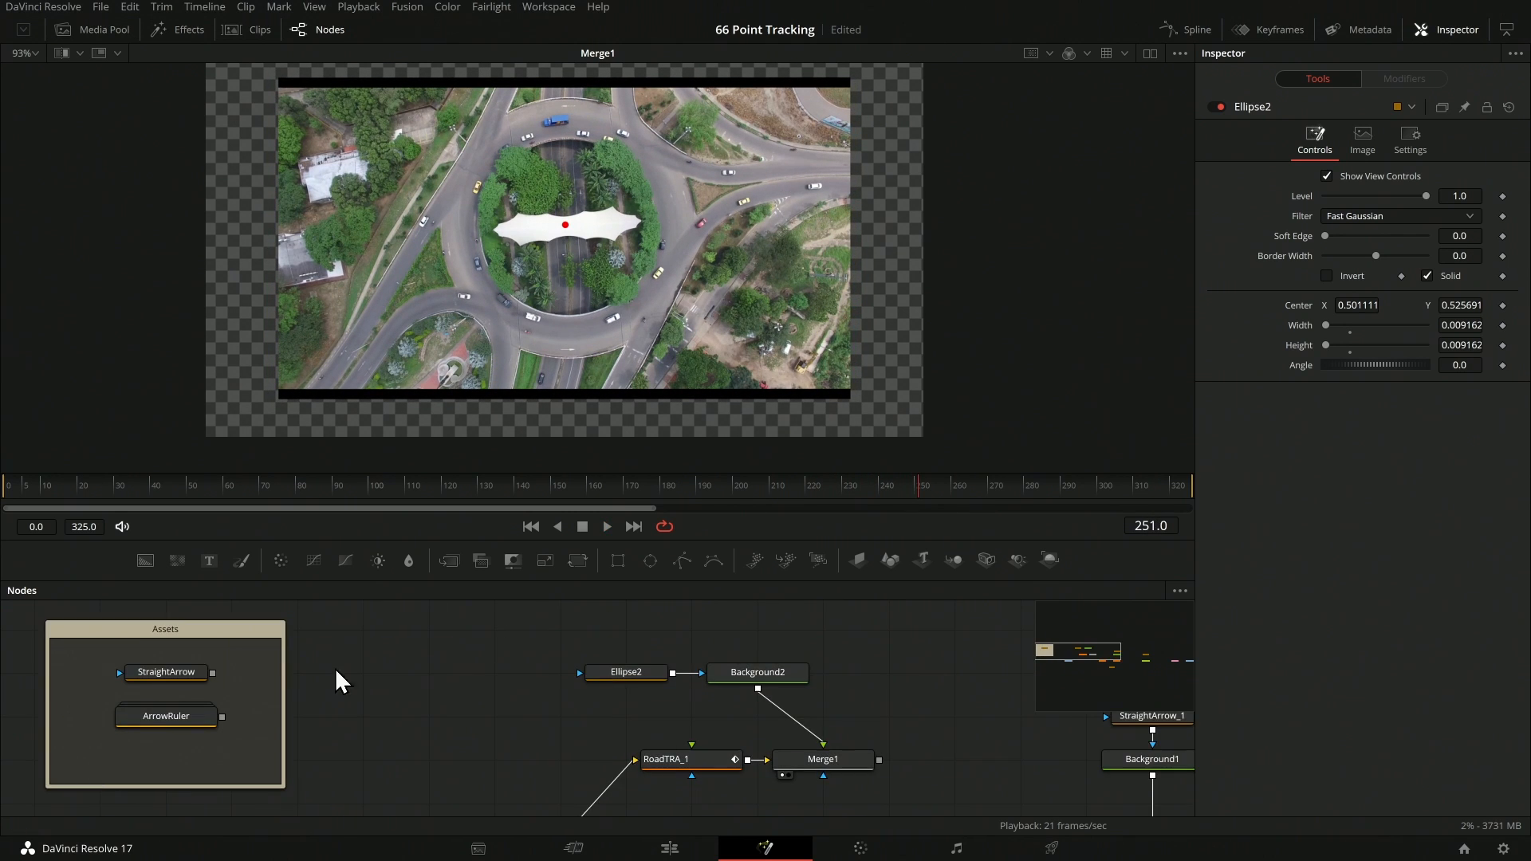
pyautogui.click(170, 674)
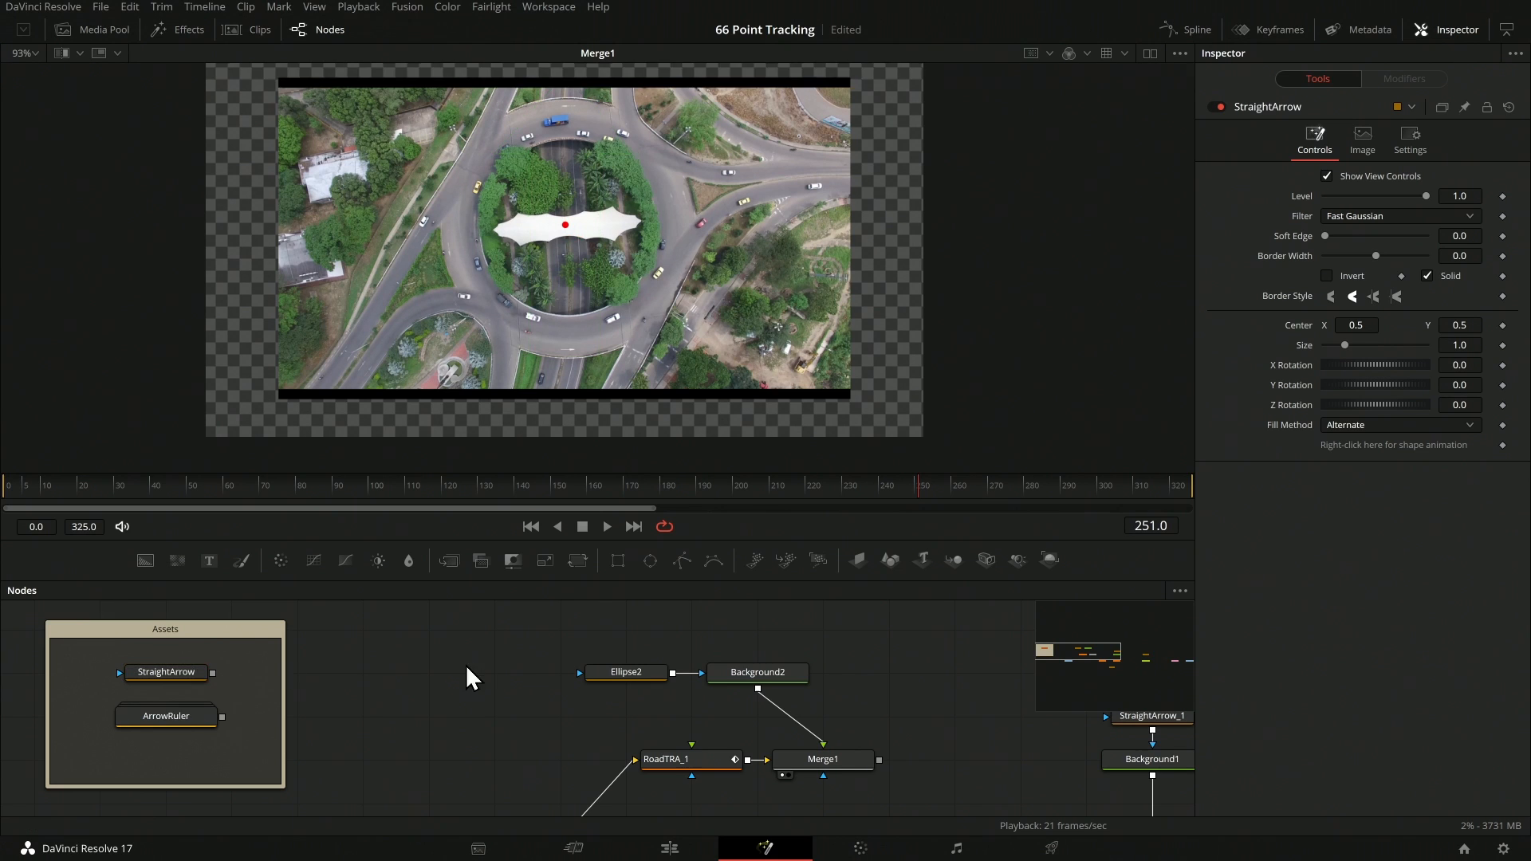
pyautogui.hotkey('ctrl', 'v')
pyautogui.moveTo(541, 673); pyautogui.dragTo(662, 674)
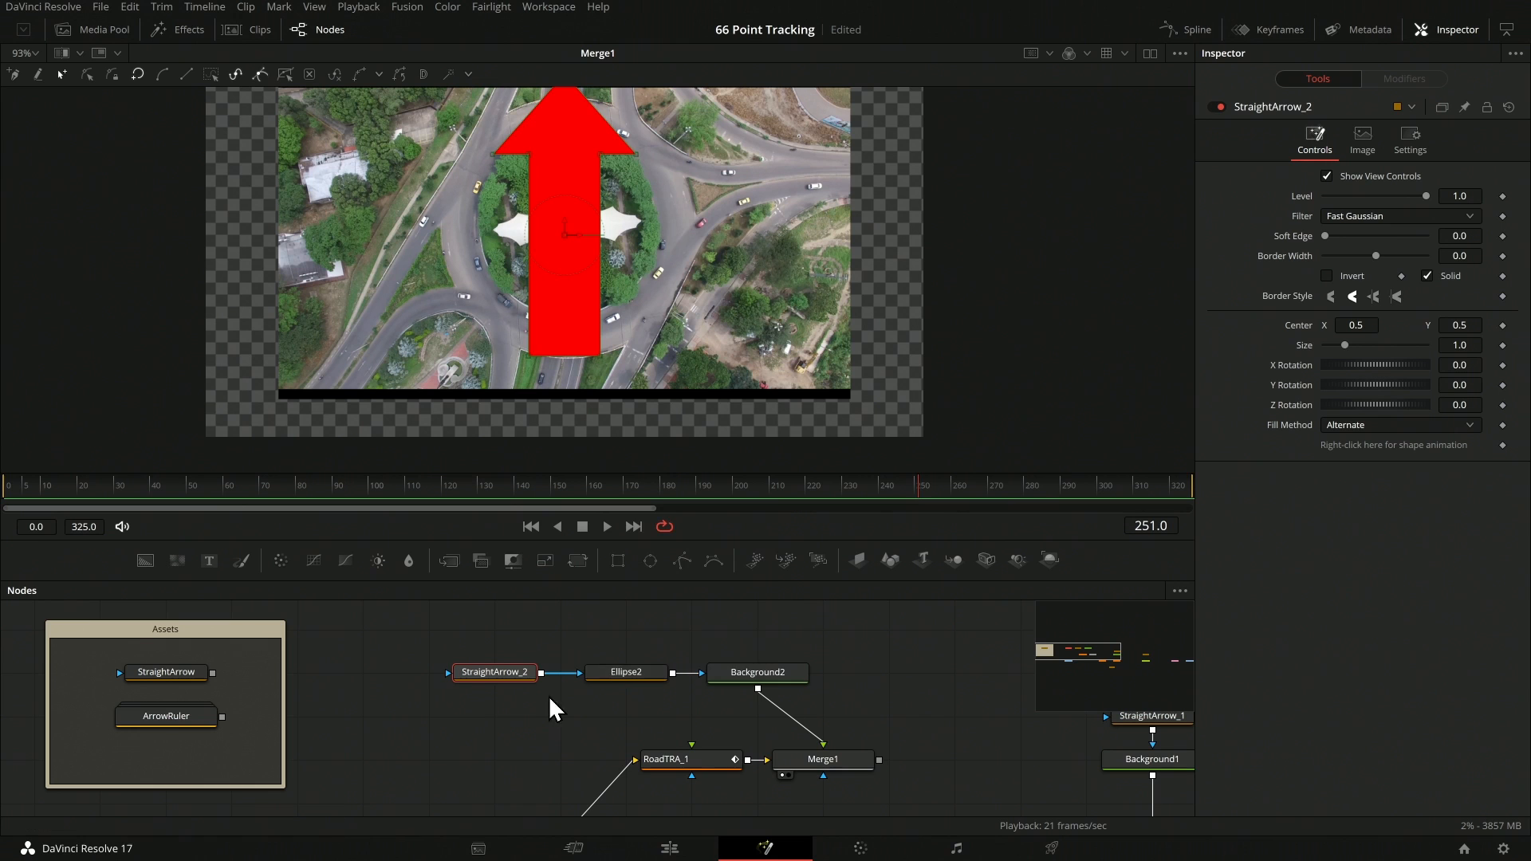
pyautogui.click(614, 671)
pyautogui.click(500, 672)
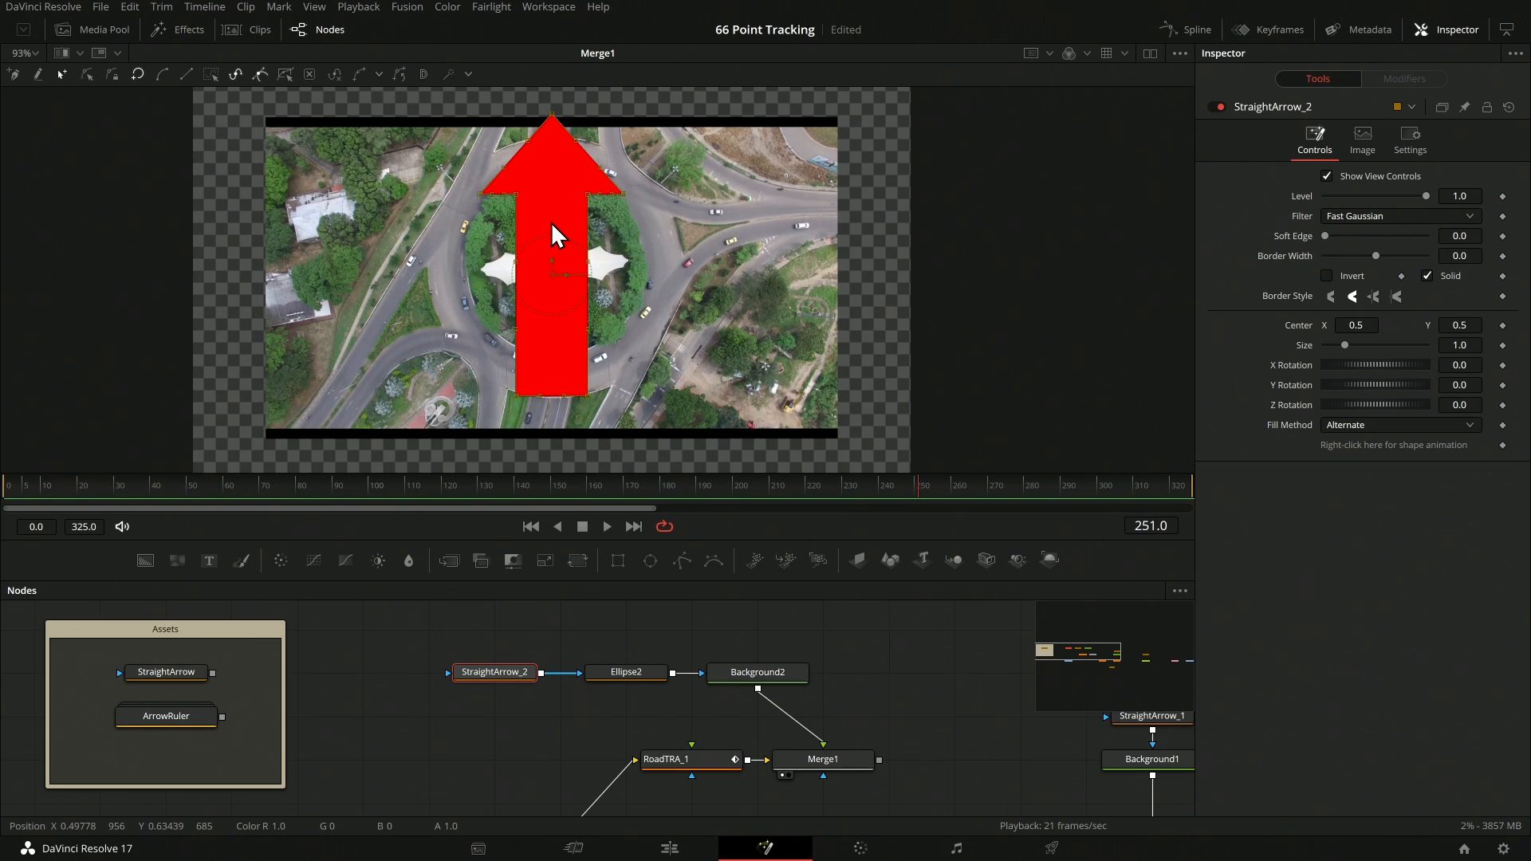
# - Scale down all points of the StraightArrow_2 shape and place the small arrow just above the red dot
pyautogui.moveTo(450, 101); pyautogui.dragTo(679, 455)
pyautogui.press('s')
pyautogui.moveTo(548, 217); pyautogui.dragTo(477, 182)
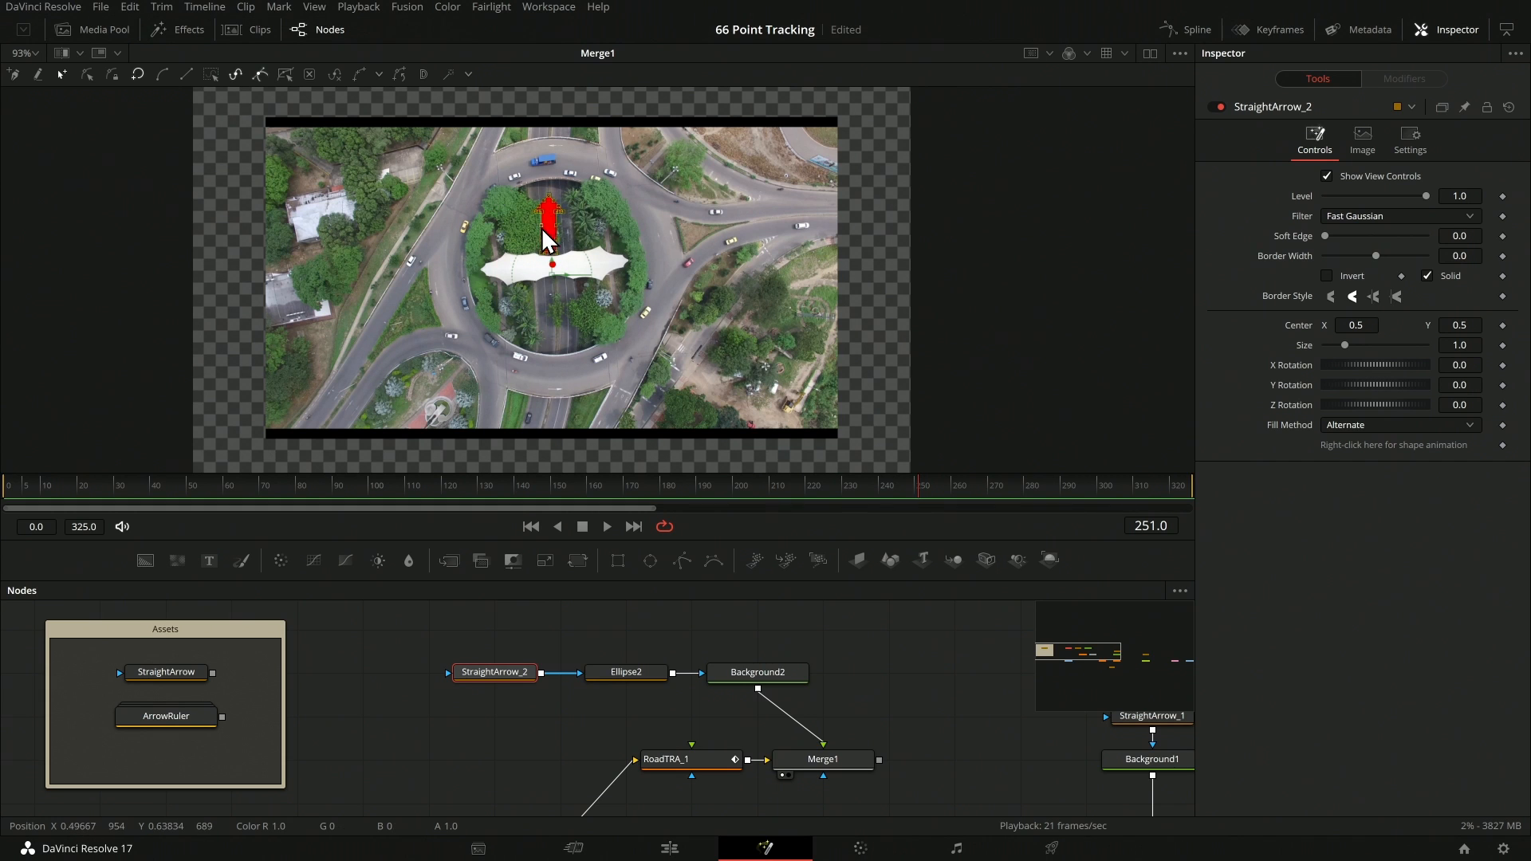
pyautogui.scroll(5, 543, 229)
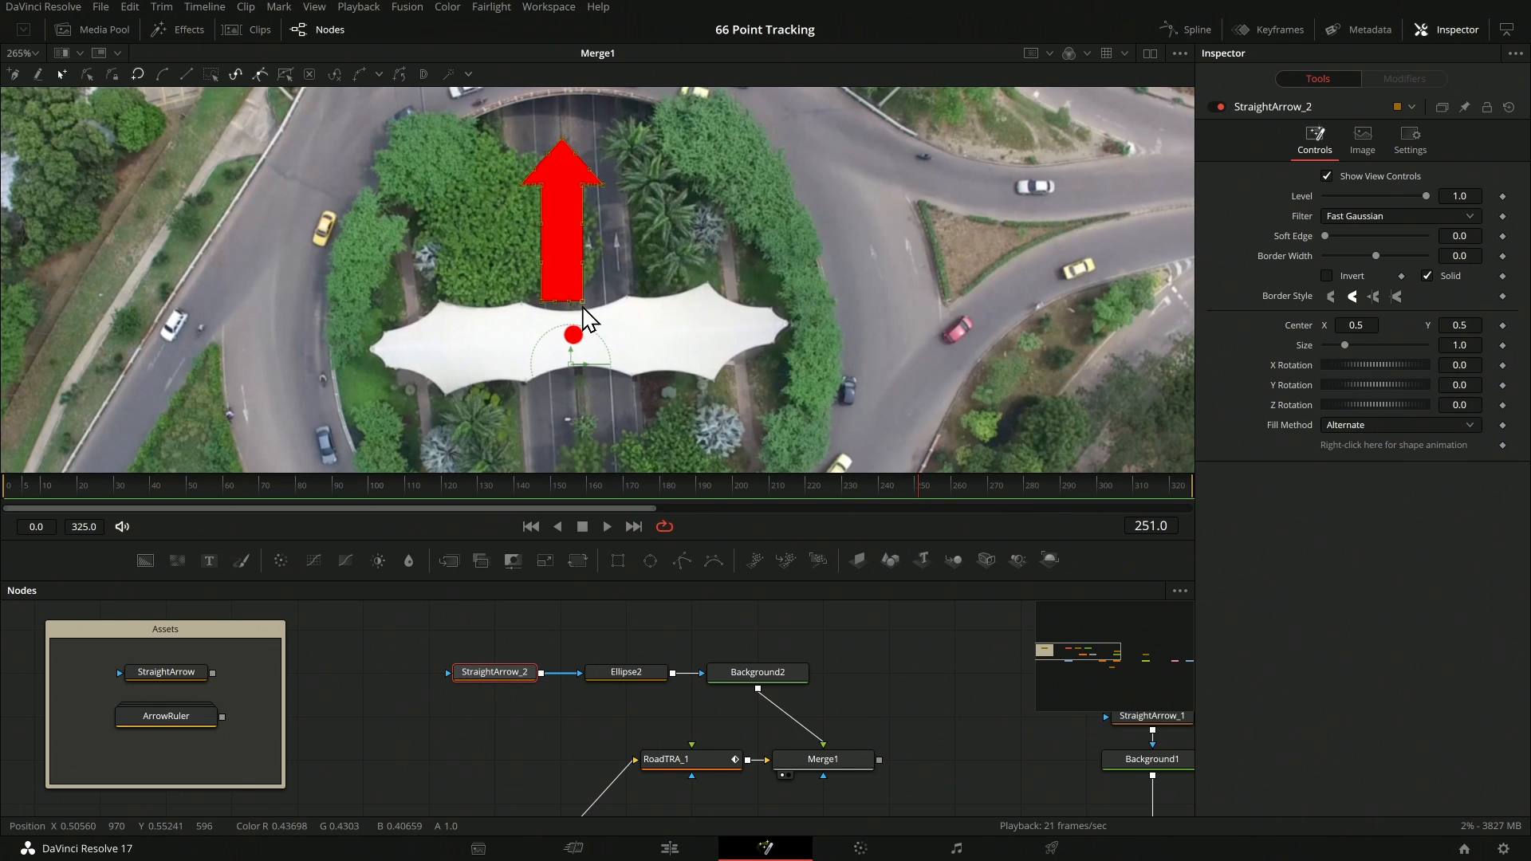
pyautogui.moveTo(587, 319)
pyautogui.mouseDown()
pyautogui.moveTo(605, 303)
pyautogui.moveTo(732, 339)
pyautogui.moveTo(553, 314)
pyautogui.moveTo(694, 300)
pyautogui.moveTo(613, 300)
pyautogui.moveTo(605, 325)
pyautogui.moveTo(602, 309)
pyautogui.mouseUp()
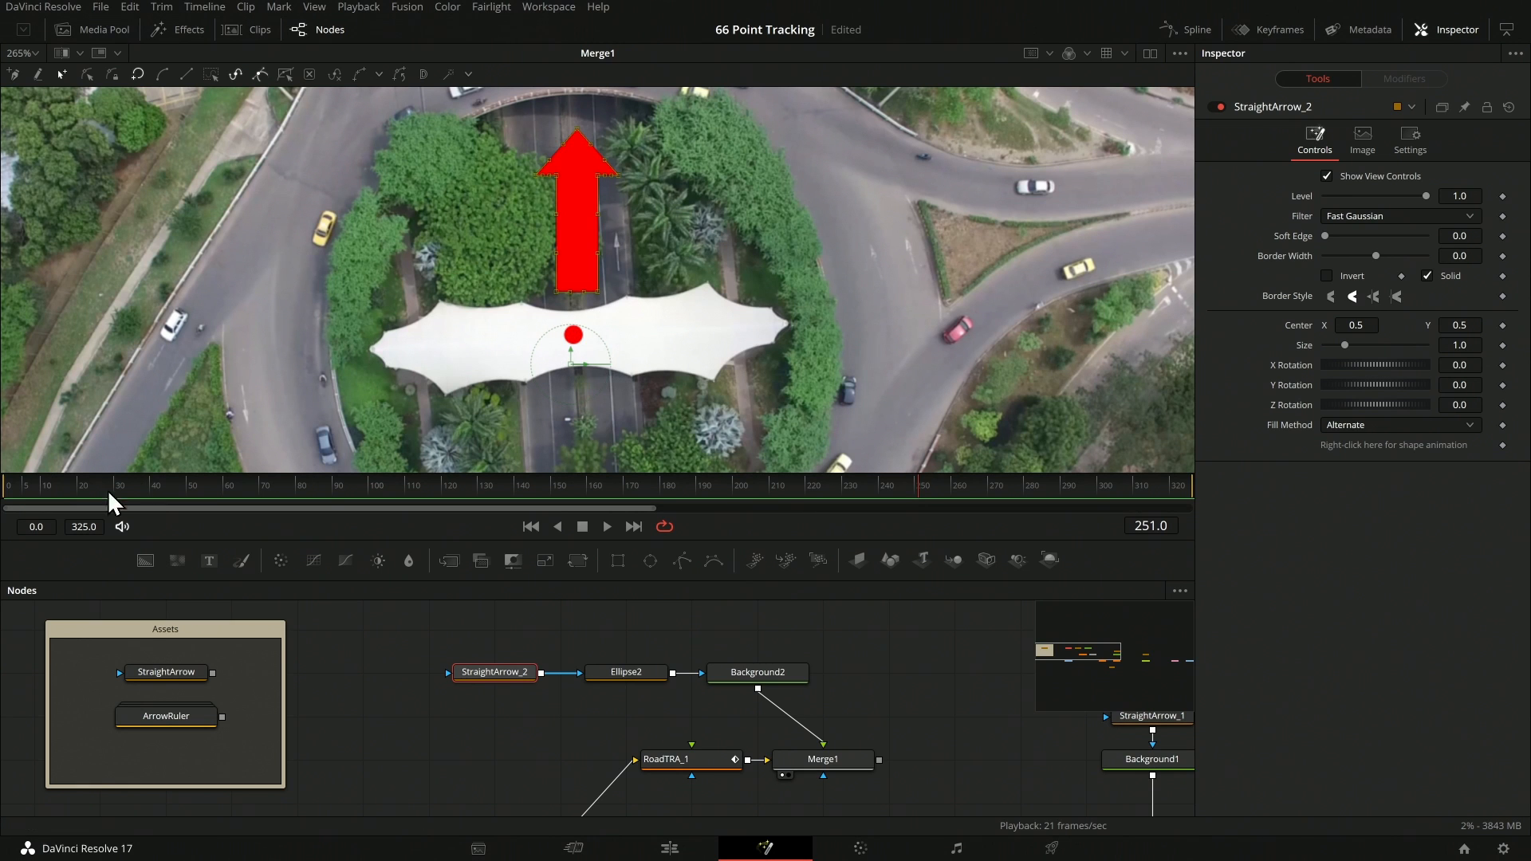
# - Return to frame 0 and move the StraightArrow_2 center onto the red dot at about 0.501, 0.525
pyautogui.click(62, 487)
pyautogui.moveTo(40, 490); pyautogui.dragTo(10, 493)
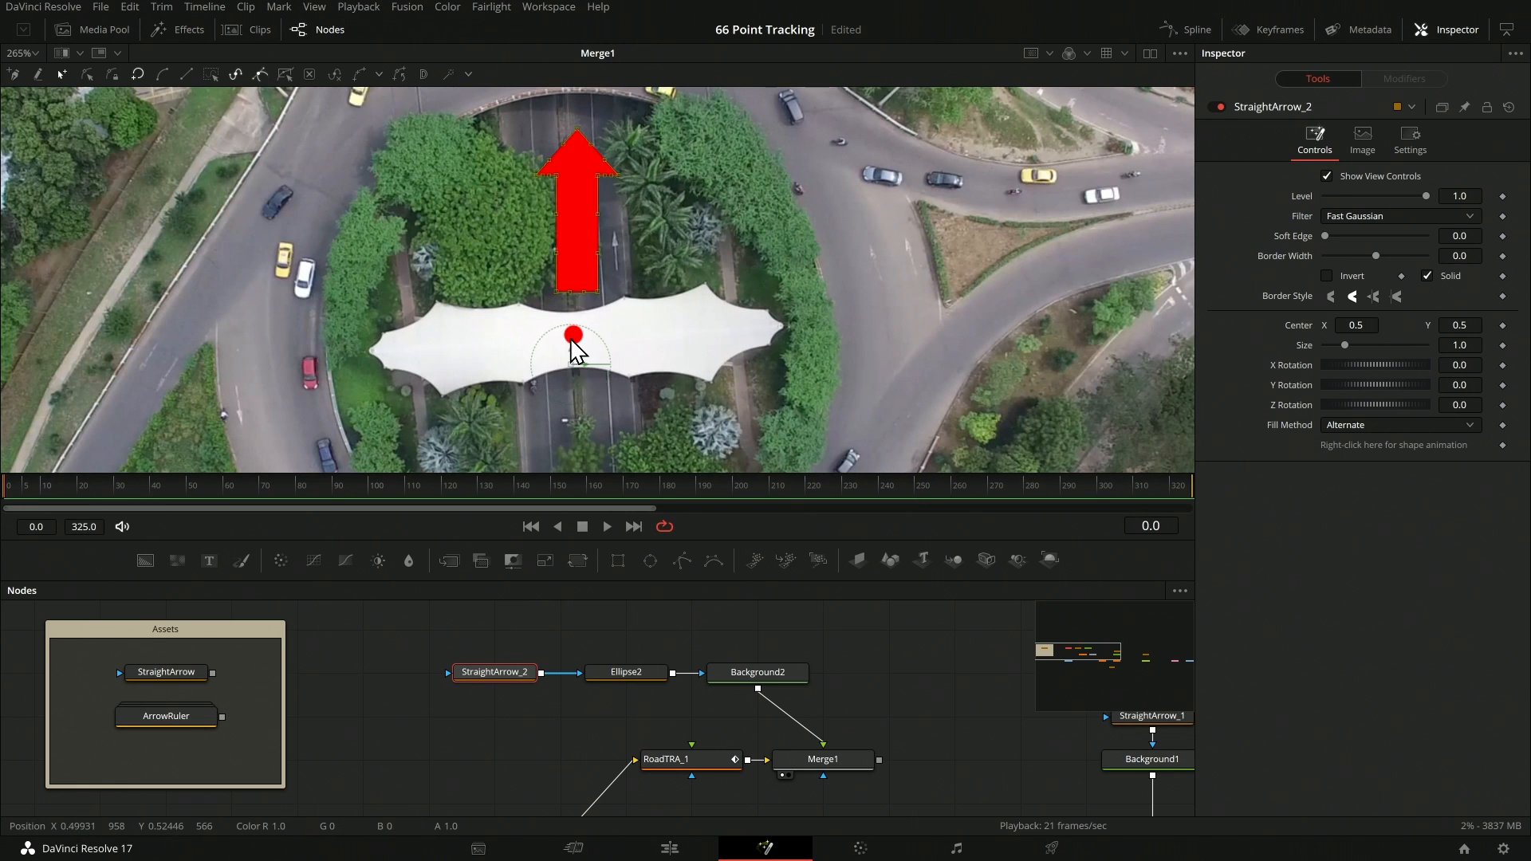
pyautogui.scroll(2, 576, 351)
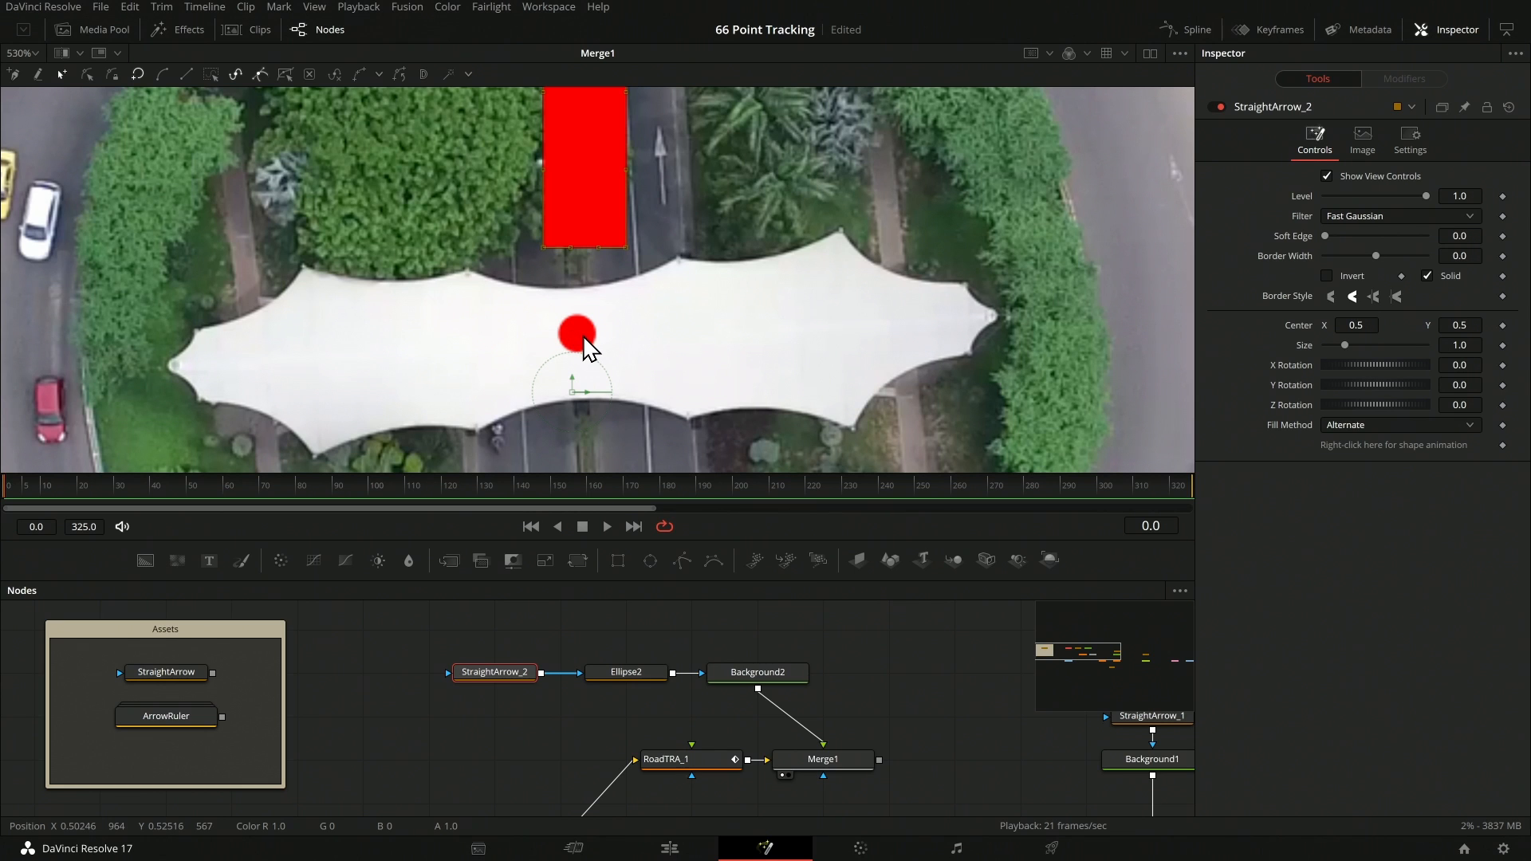
pyautogui.moveTo(575, 393); pyautogui.dragTo(580, 337)
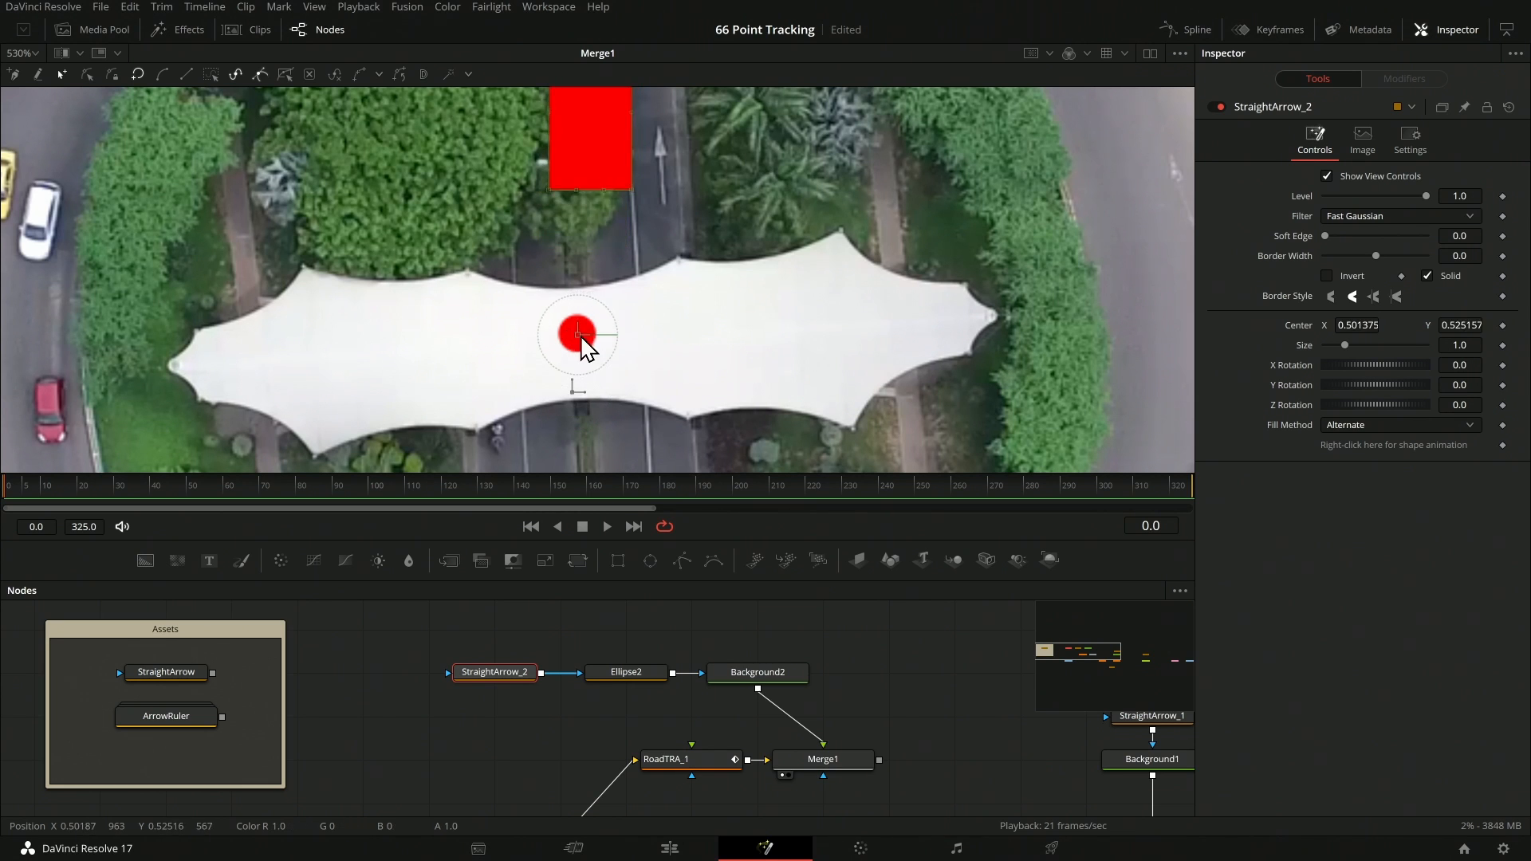
# - Try a Z rotation of -393.9 on StraightArrow_2 and move its center off the dot to about 0.452, 0.522
pyautogui.moveTo(1370, 407); pyautogui.dragTo(1251, 399)
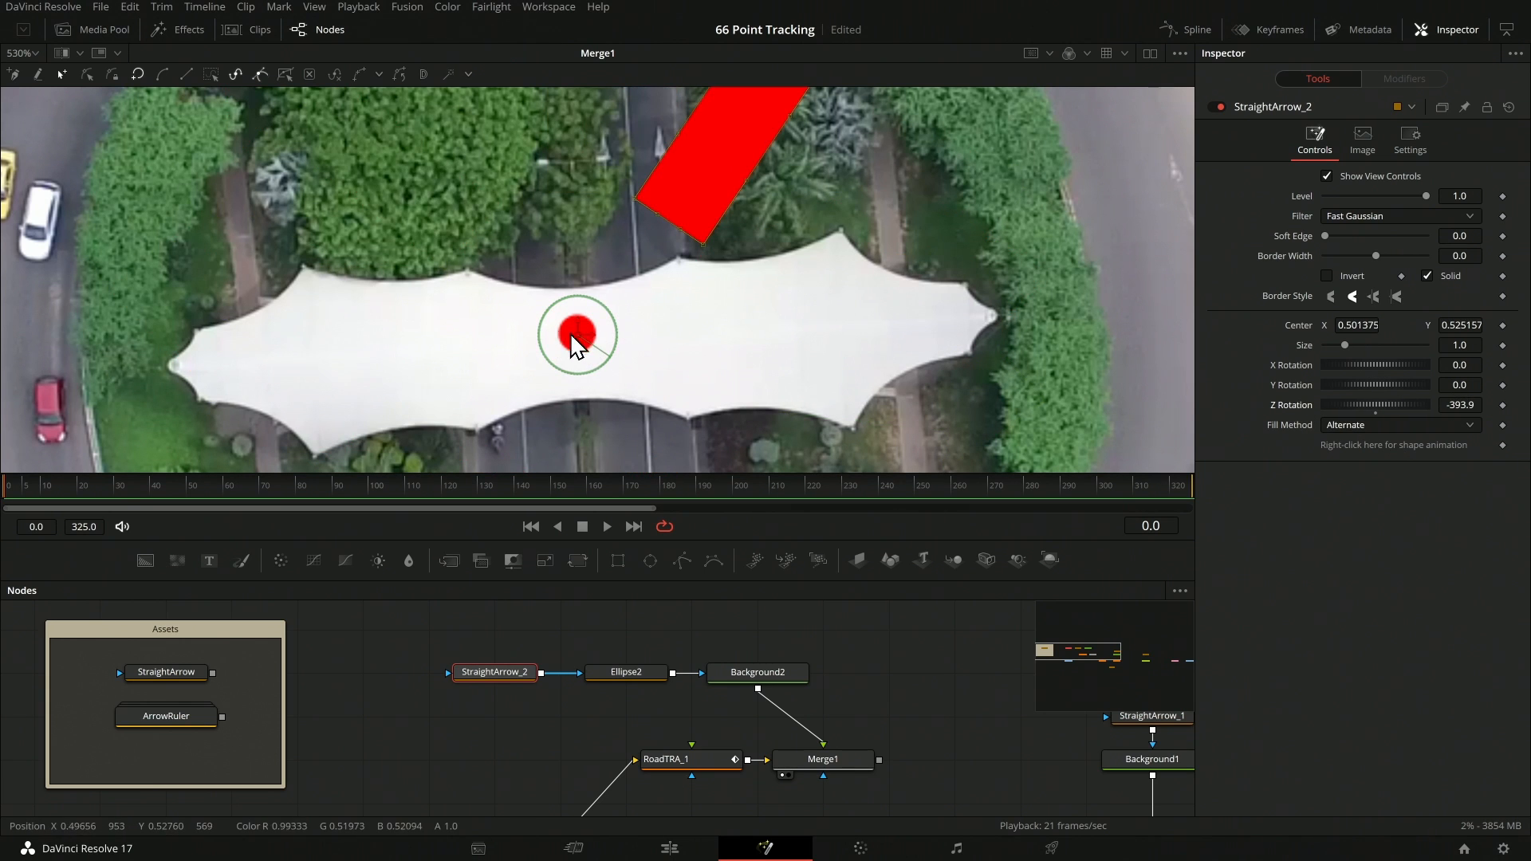
pyautogui.moveTo(583, 329); pyautogui.dragTo(376, 339)
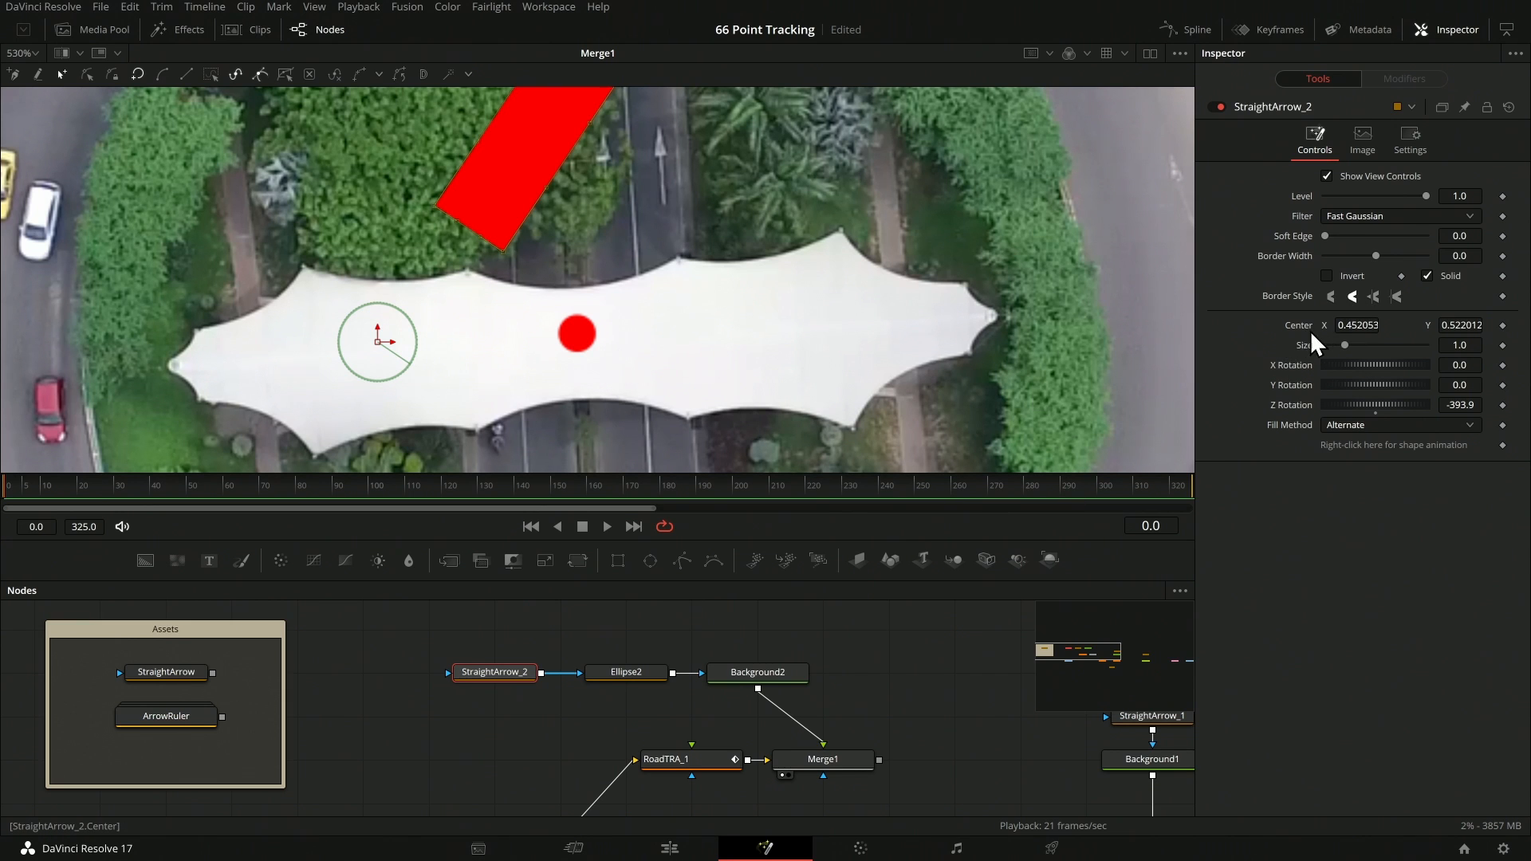
# - Paste the center setting of Ellipse2 into the center of StraightArrow_2 and adjust the arrow's Z rotation
pyautogui.click(652, 672)
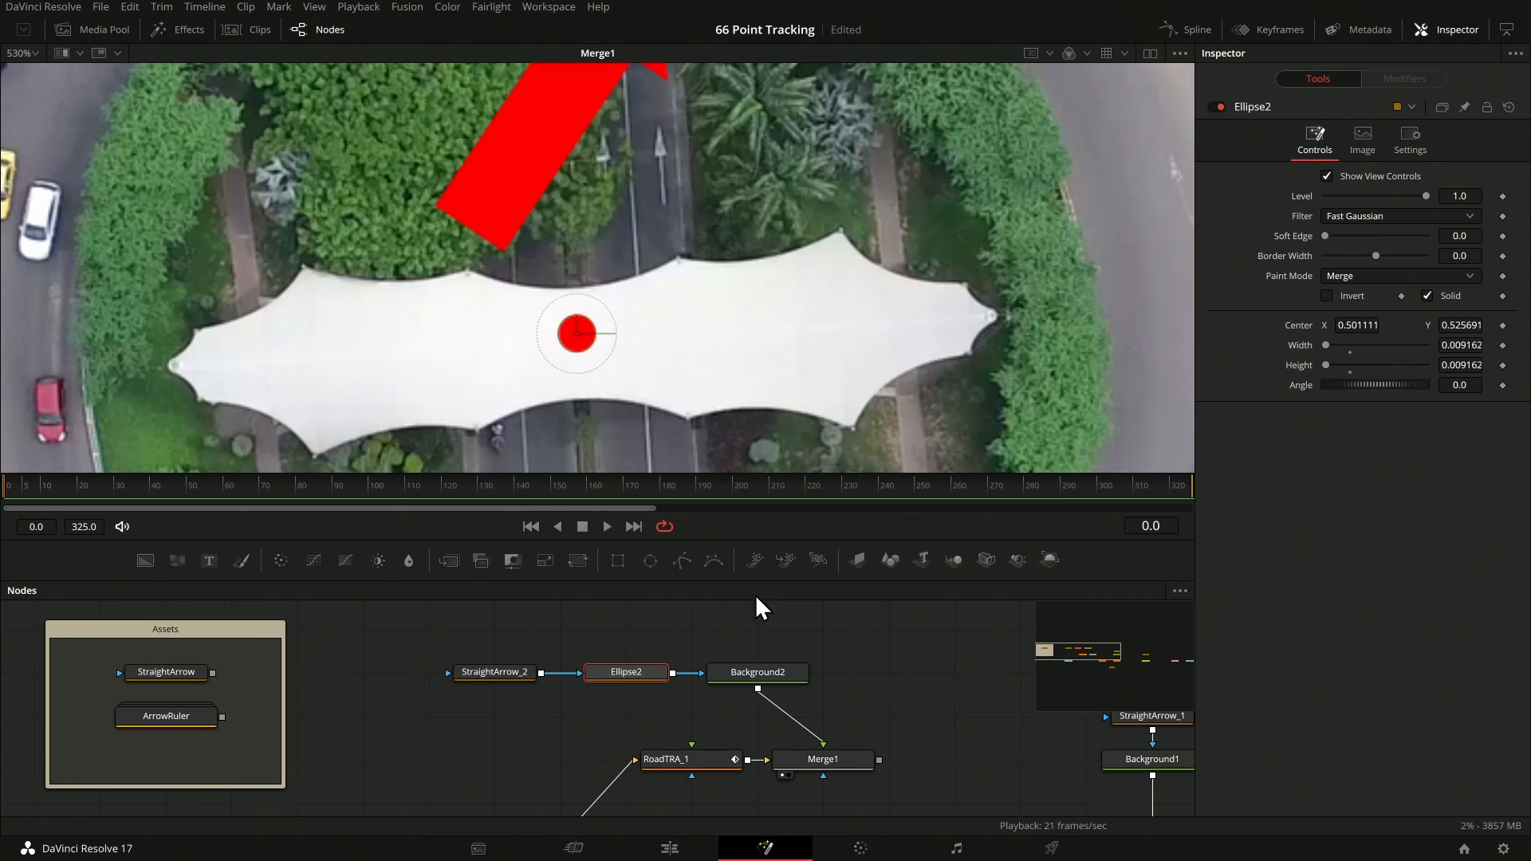
pyautogui.click(482, 674)
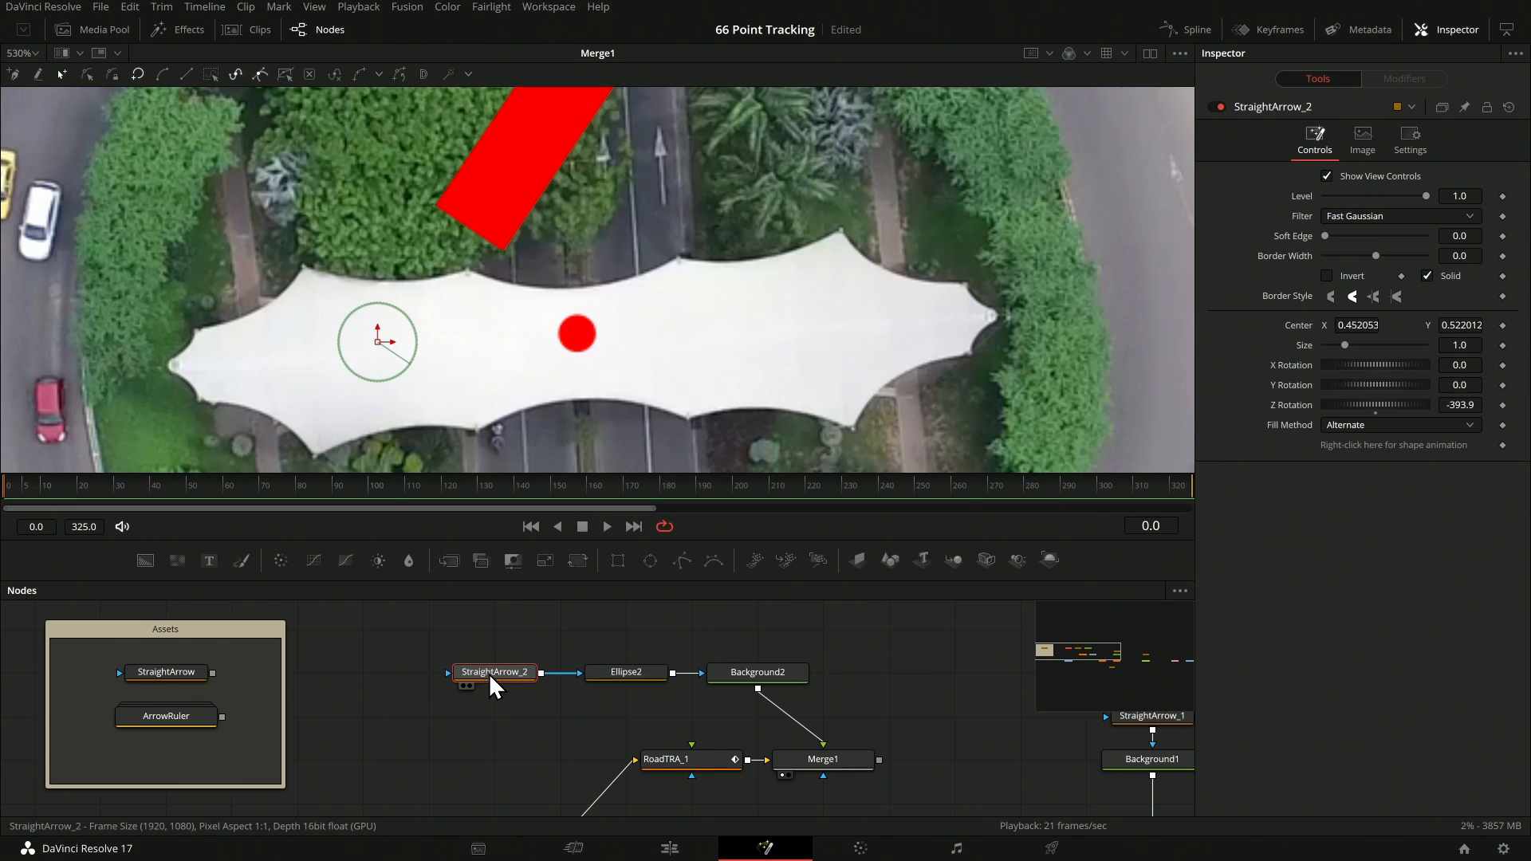
pyautogui.rightClick(1295, 327)
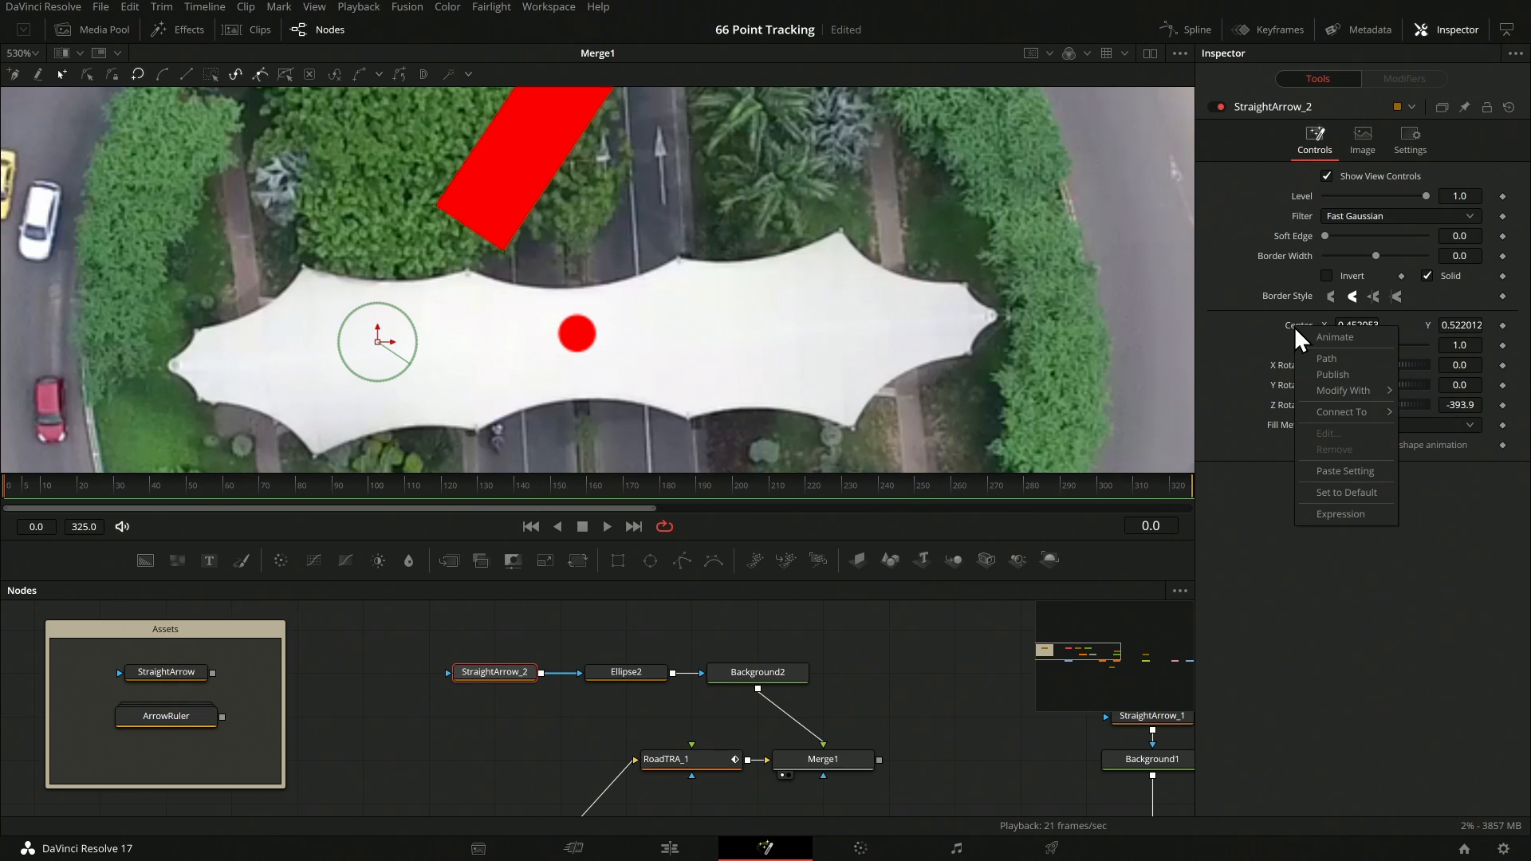
pyautogui.click(1323, 475)
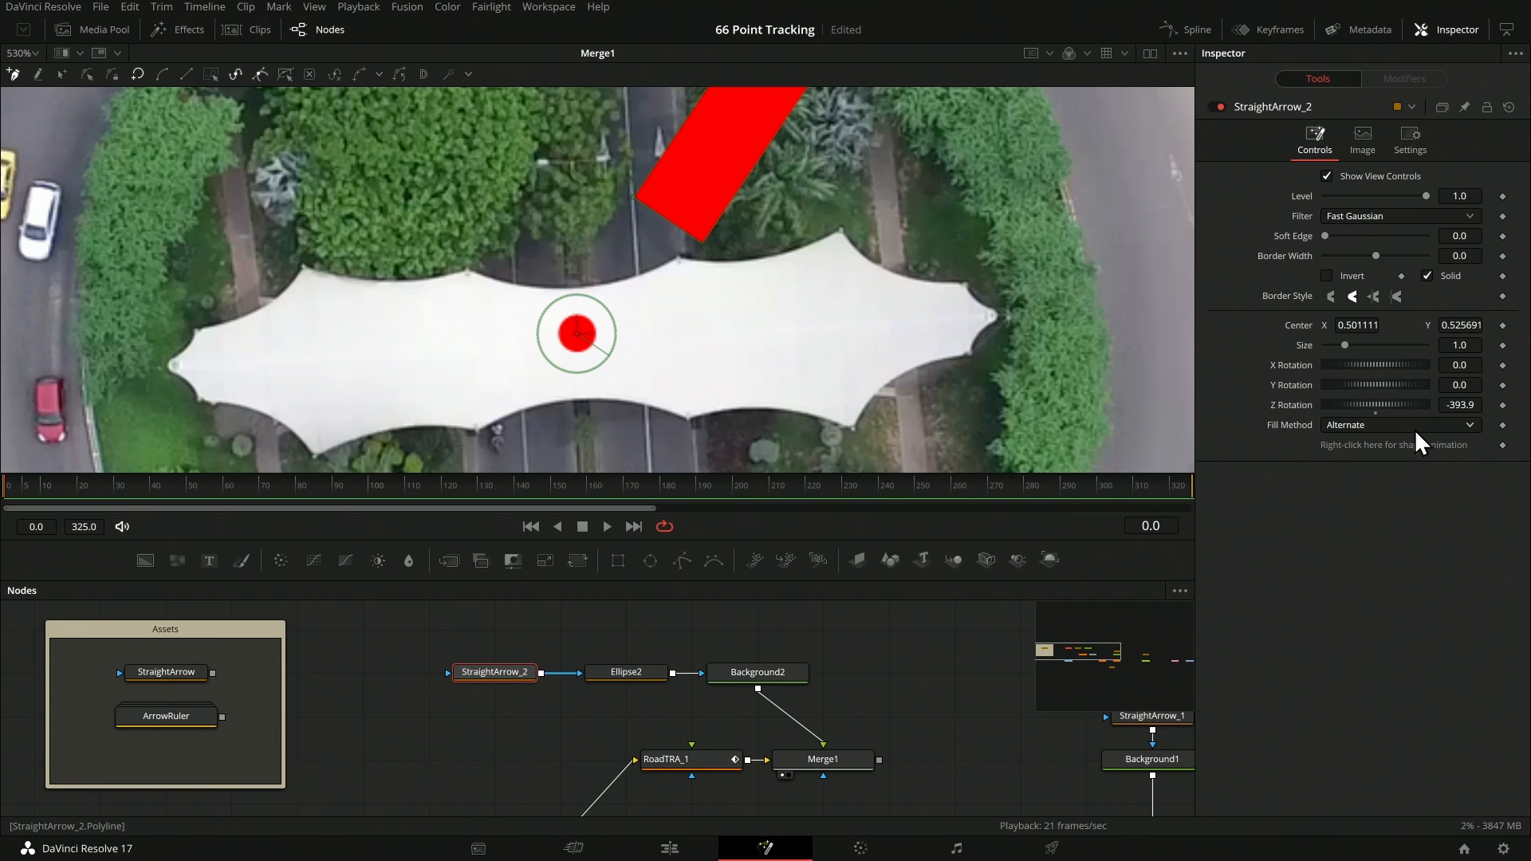
pyautogui.moveTo(1418, 407)
pyautogui.mouseDown()
pyautogui.moveTo(1367, 403)
pyautogui.moveTo(1477, 382)
pyautogui.moveTo(1318, 386)
pyautogui.moveTo(1525, 381)
pyautogui.moveTo(1427, 382)
pyautogui.mouseUp()
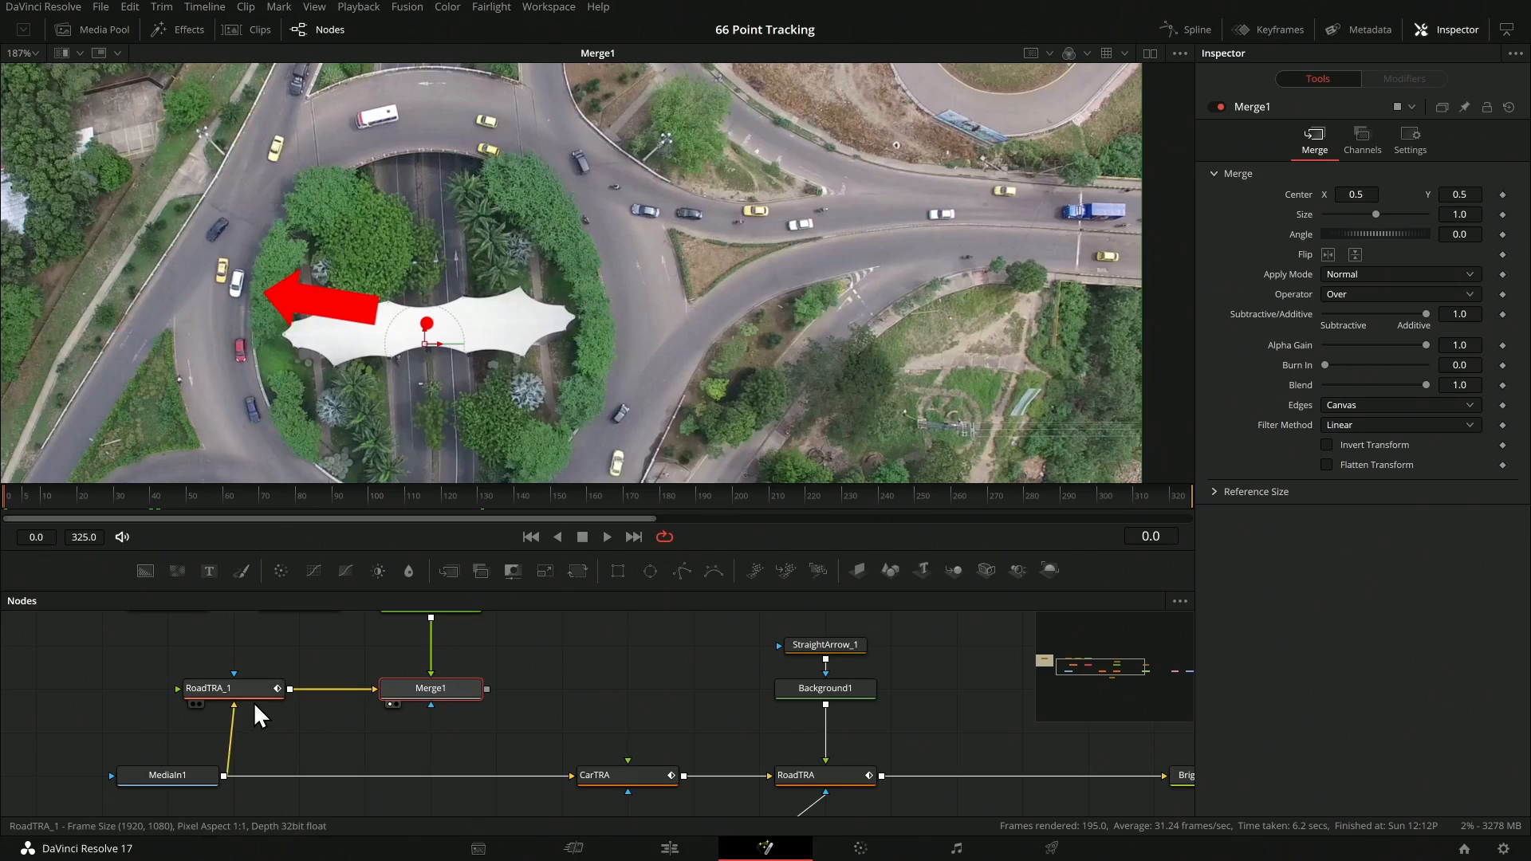
# - Space RoadTRA_1 and Merge1 apart, insert a Tracker node between them and rename it CarStabTRA
pyautogui.click(185, 693)
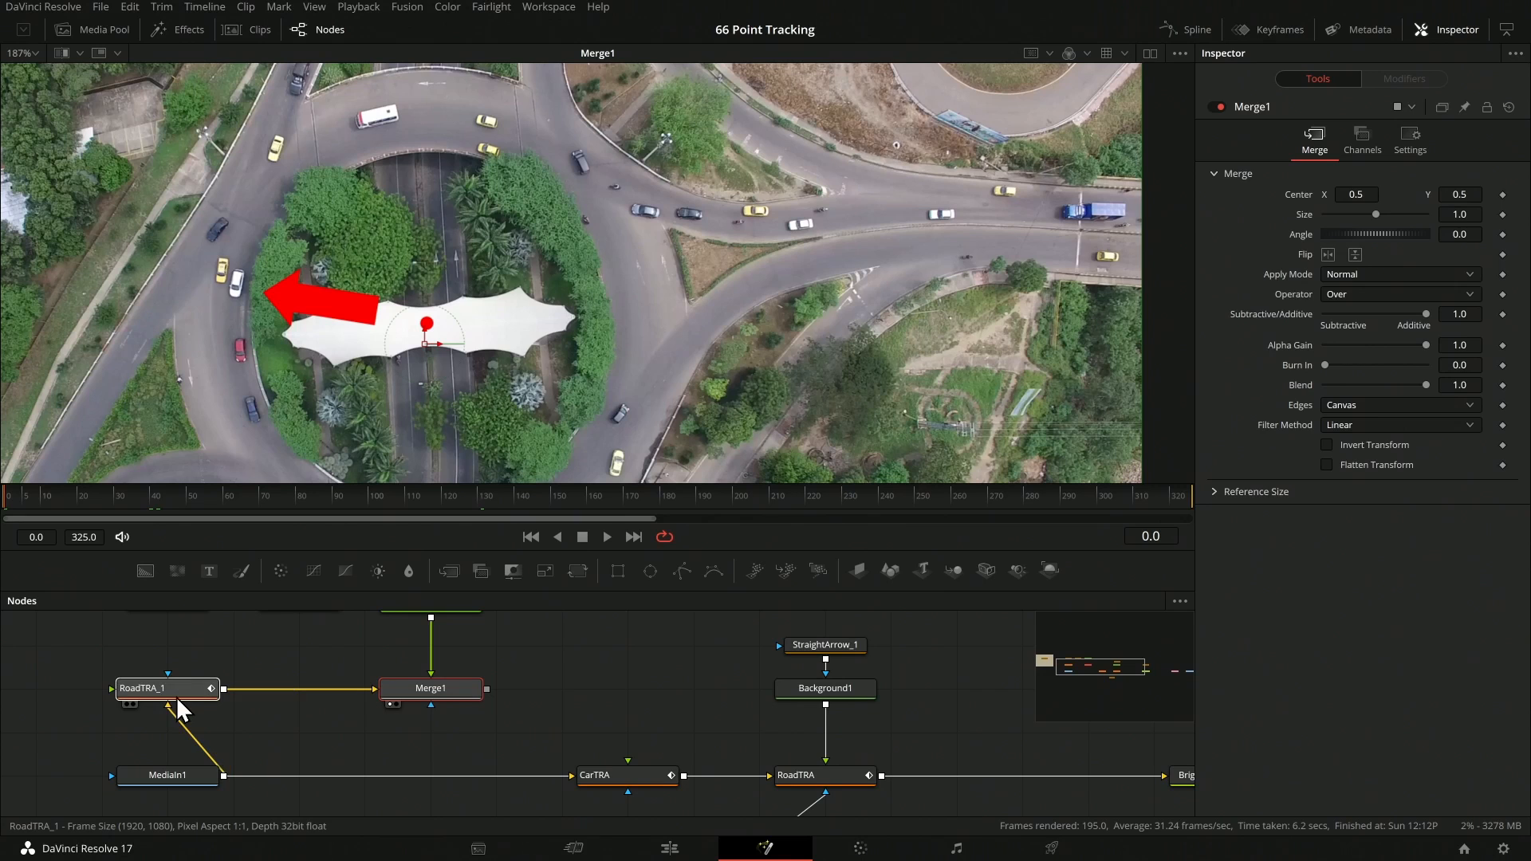
pyautogui.moveTo(414, 706); pyautogui.dragTo(480, 691)
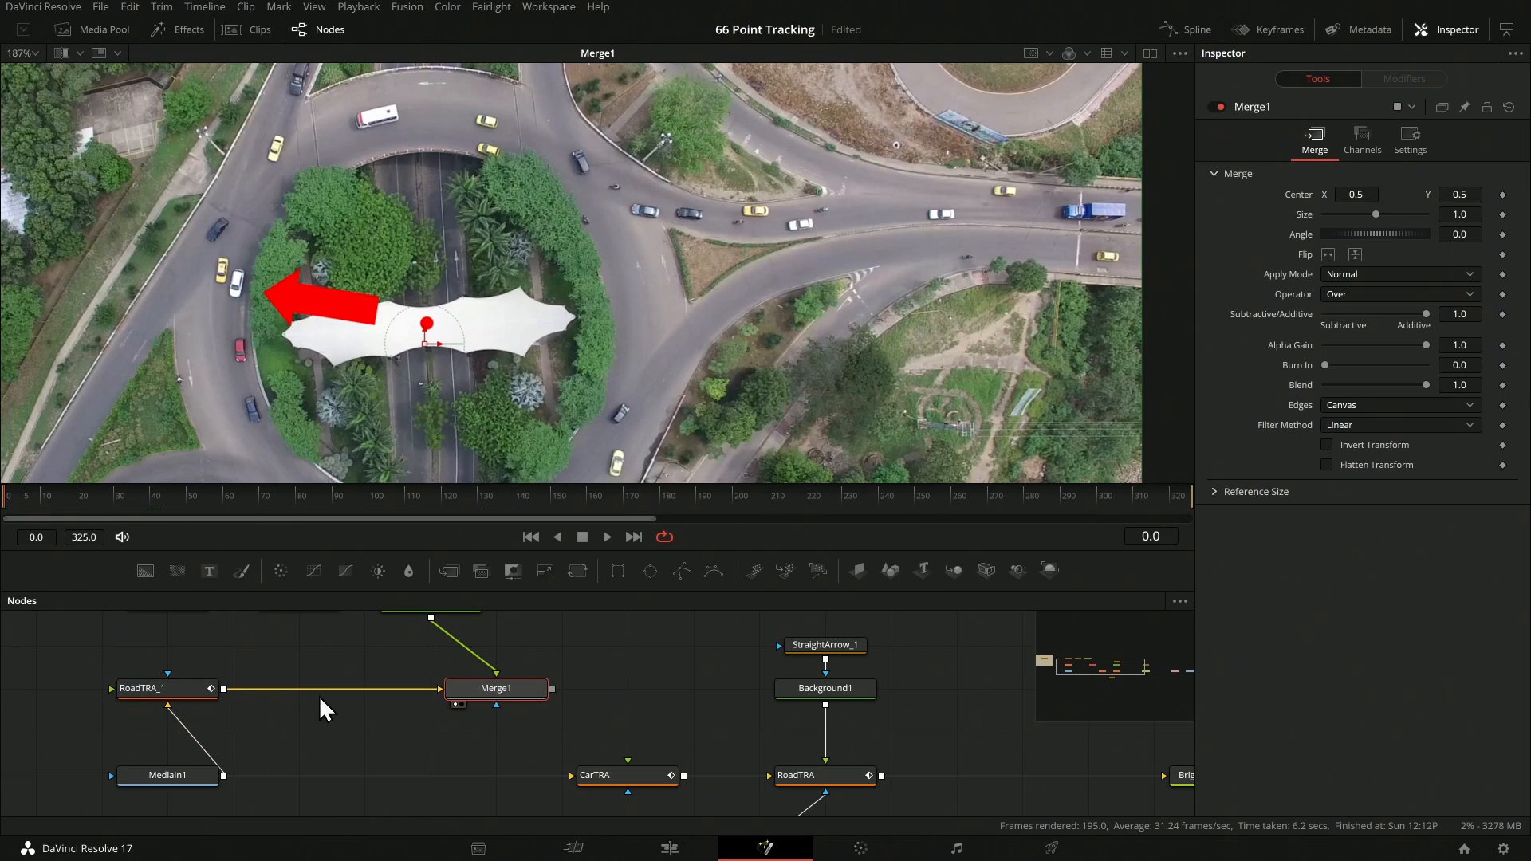
pyautogui.click(183, 692)
pyautogui.hotkey('shift', 'space')
pyautogui.write('tra')
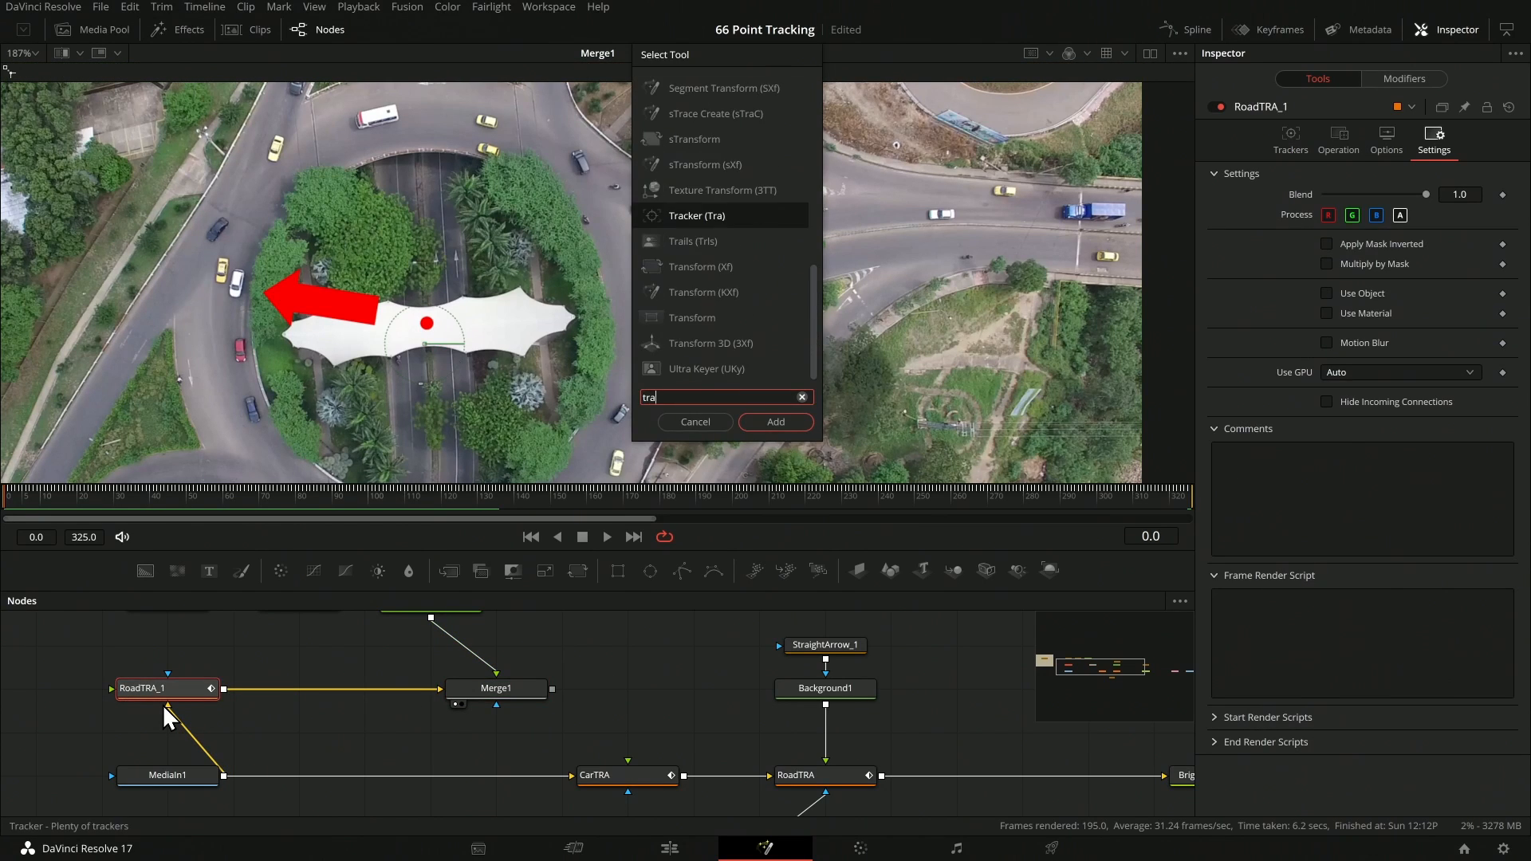
pyautogui.press('Return')
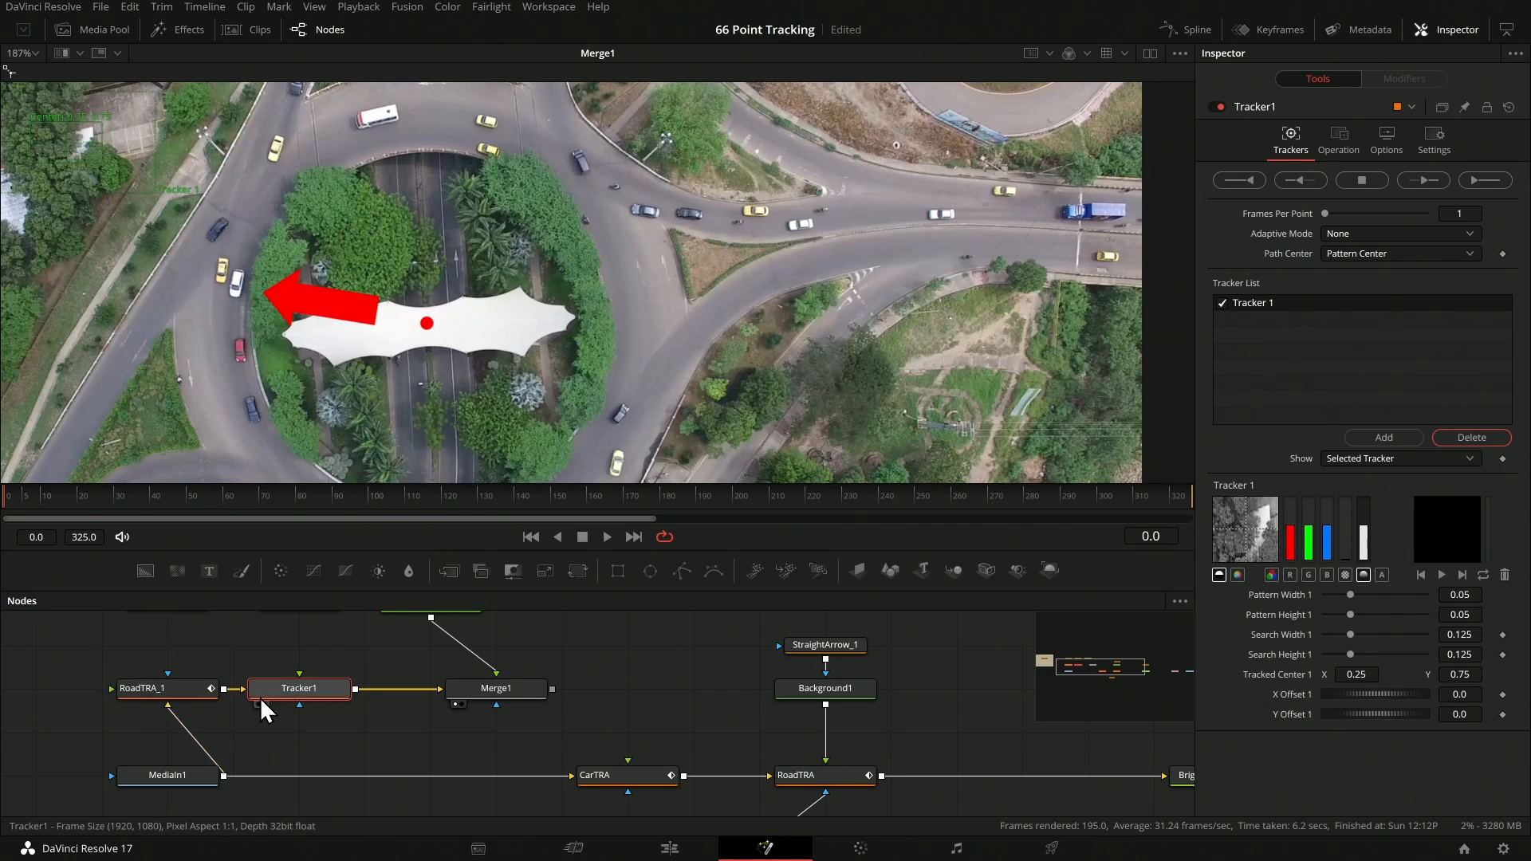
pyautogui.press('F2')
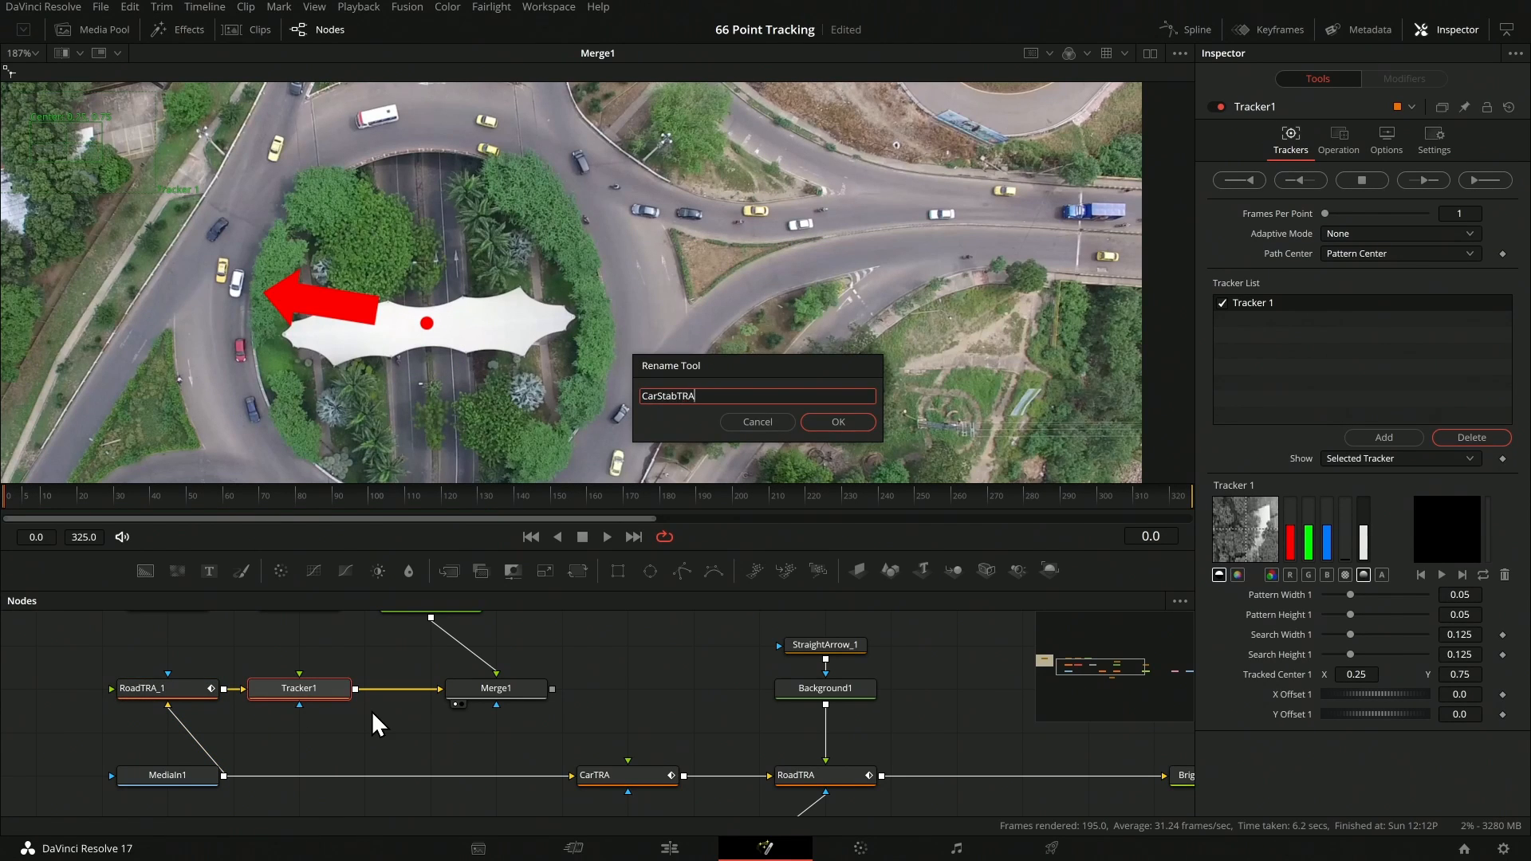
pyautogui.press('Return')
# - Shift MediaIn1 further upstream of RoadTRA_1 in the node graph and review the RoadTRA_1 and CarStabTRA nodes
pyautogui.moveTo(158, 772); pyautogui.dragTo(94, 772)
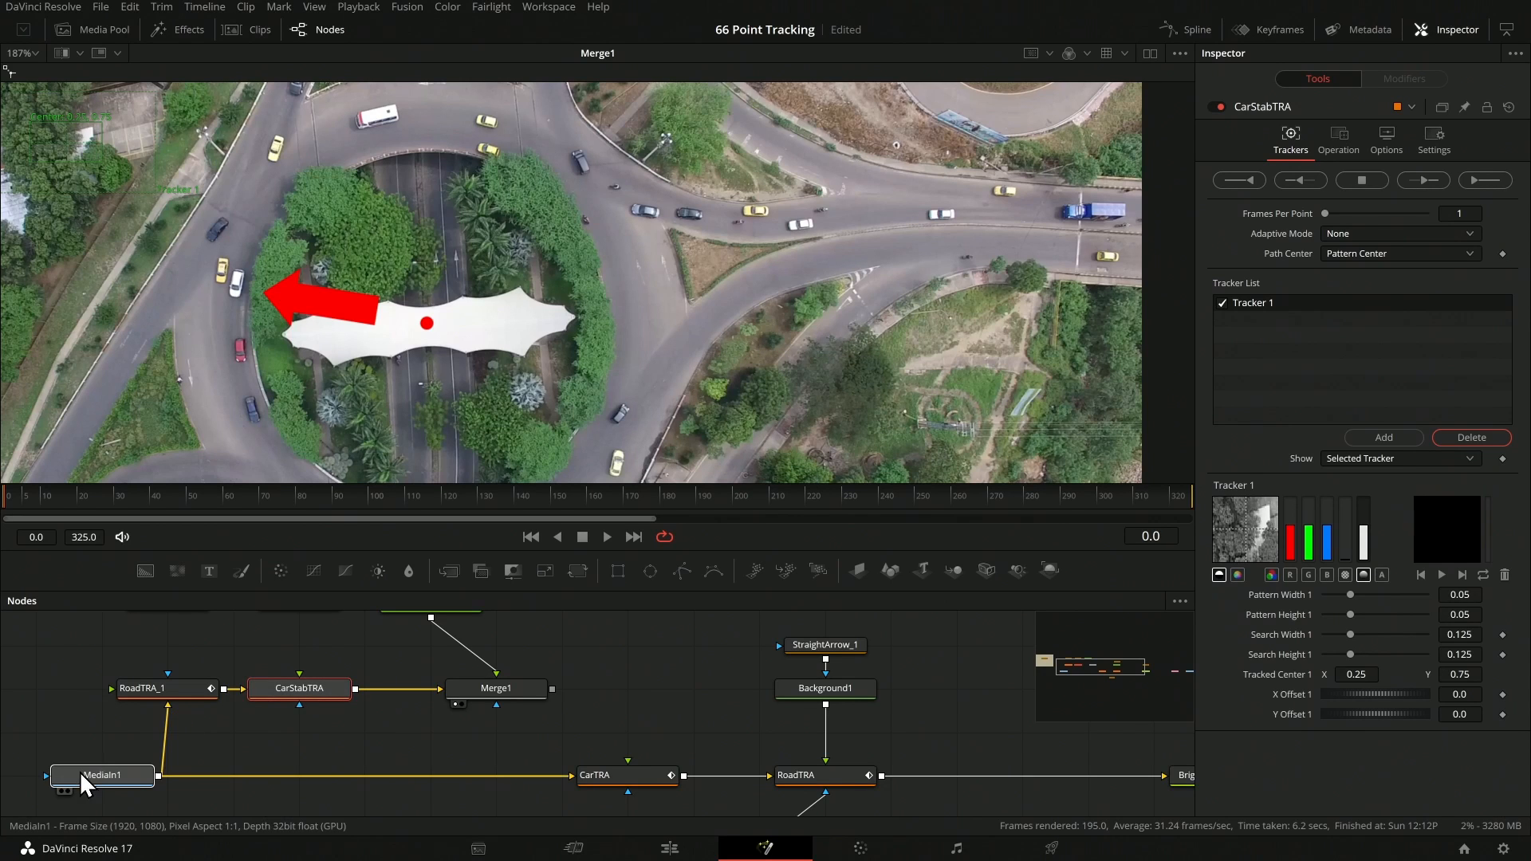
pyautogui.click(94, 772)
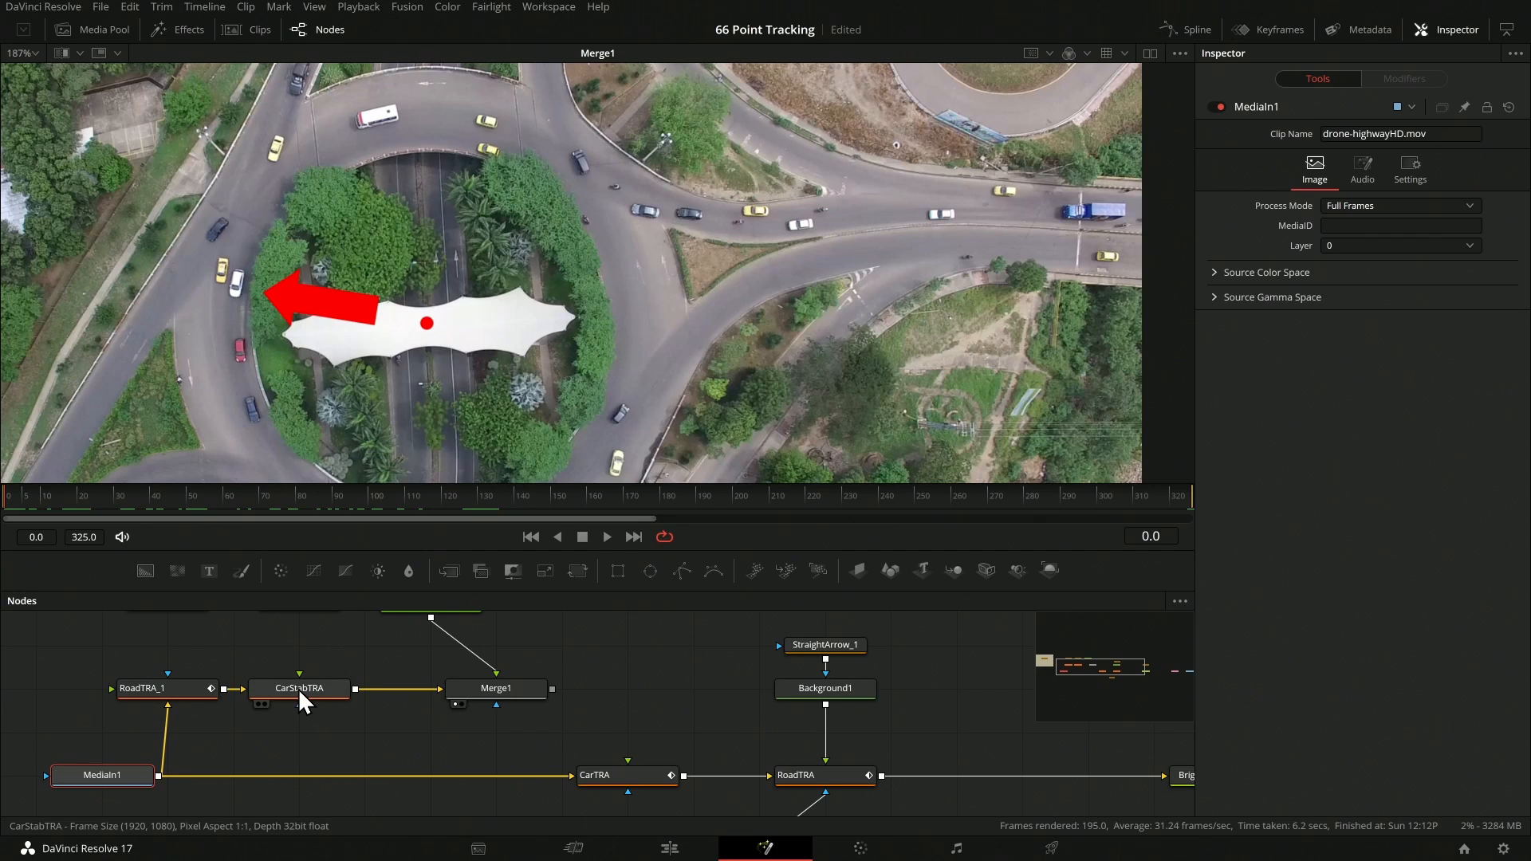
pyautogui.click(127, 688)
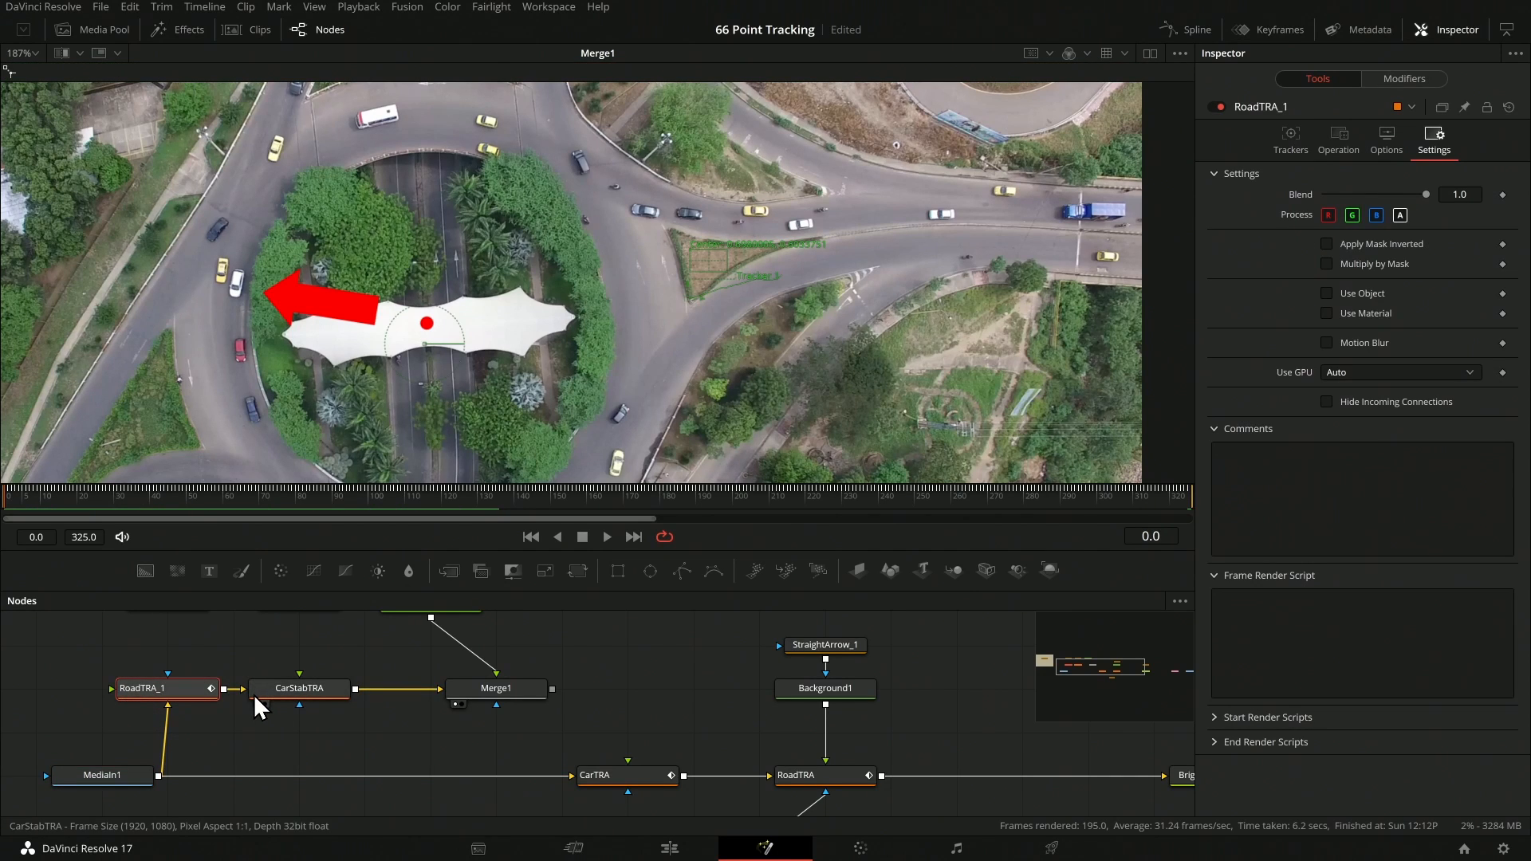
pyautogui.moveTo(254, 694)
pyautogui.click(303, 691)
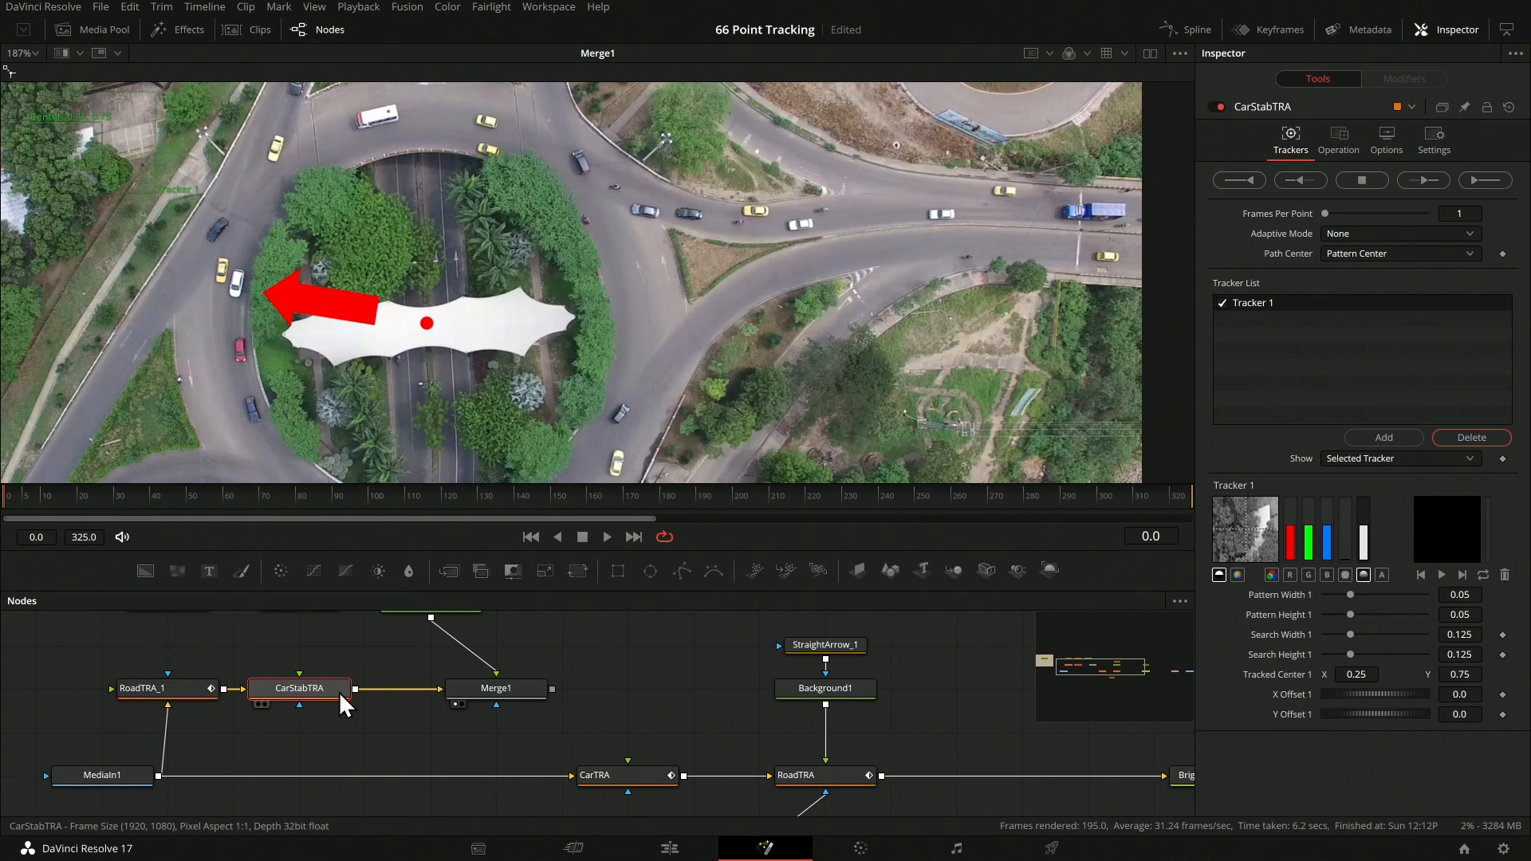
# - Lock the RoadTRA_1 tracker node and return to the CarStabTRA tracker controls
pyautogui.click(170, 687)
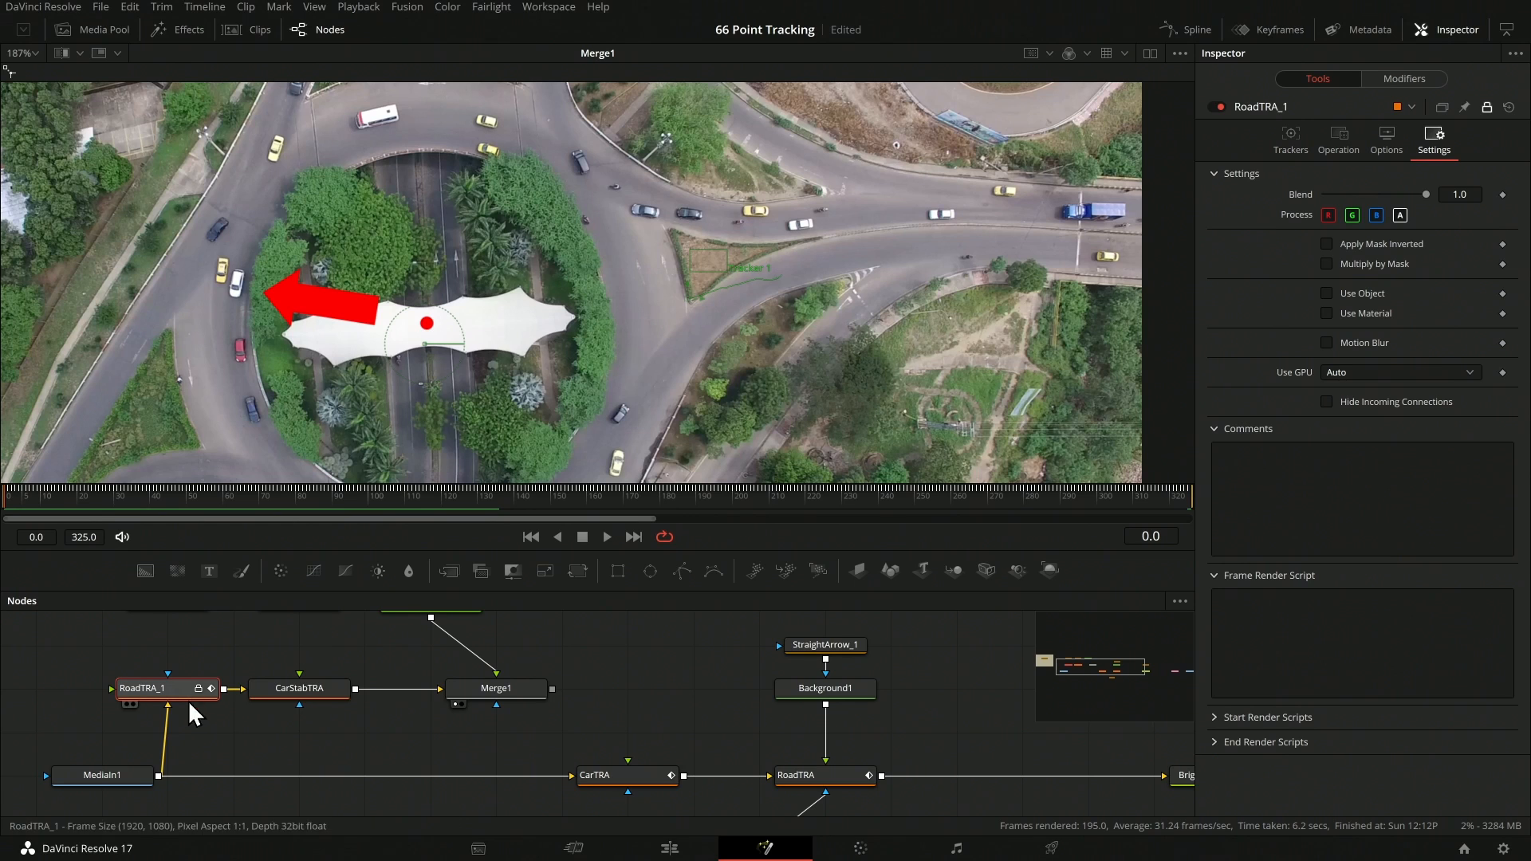
pyautogui.click(303, 689)
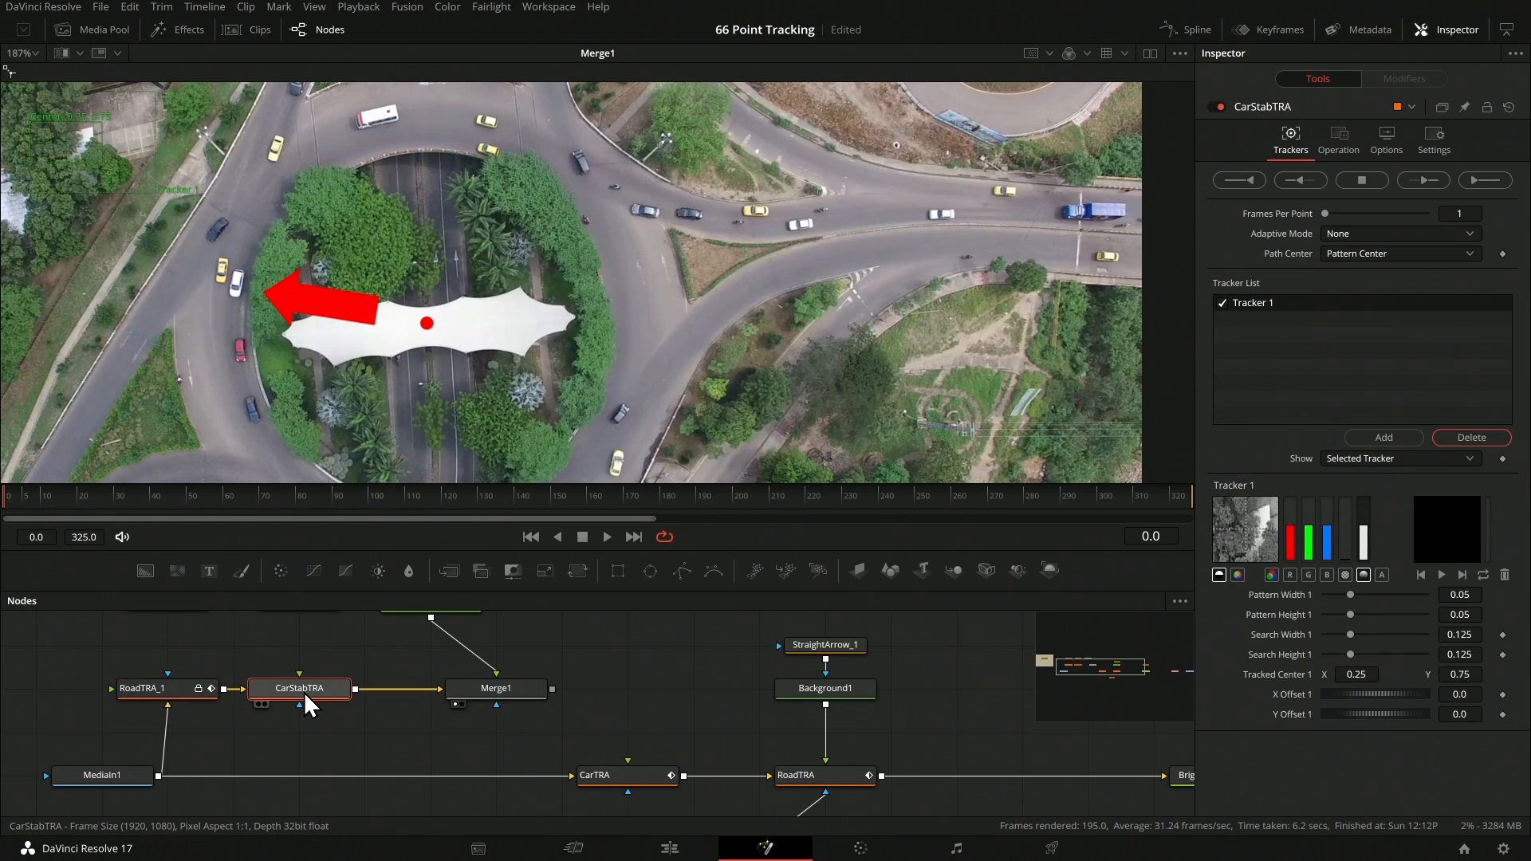
pyautogui.click(645, 776)
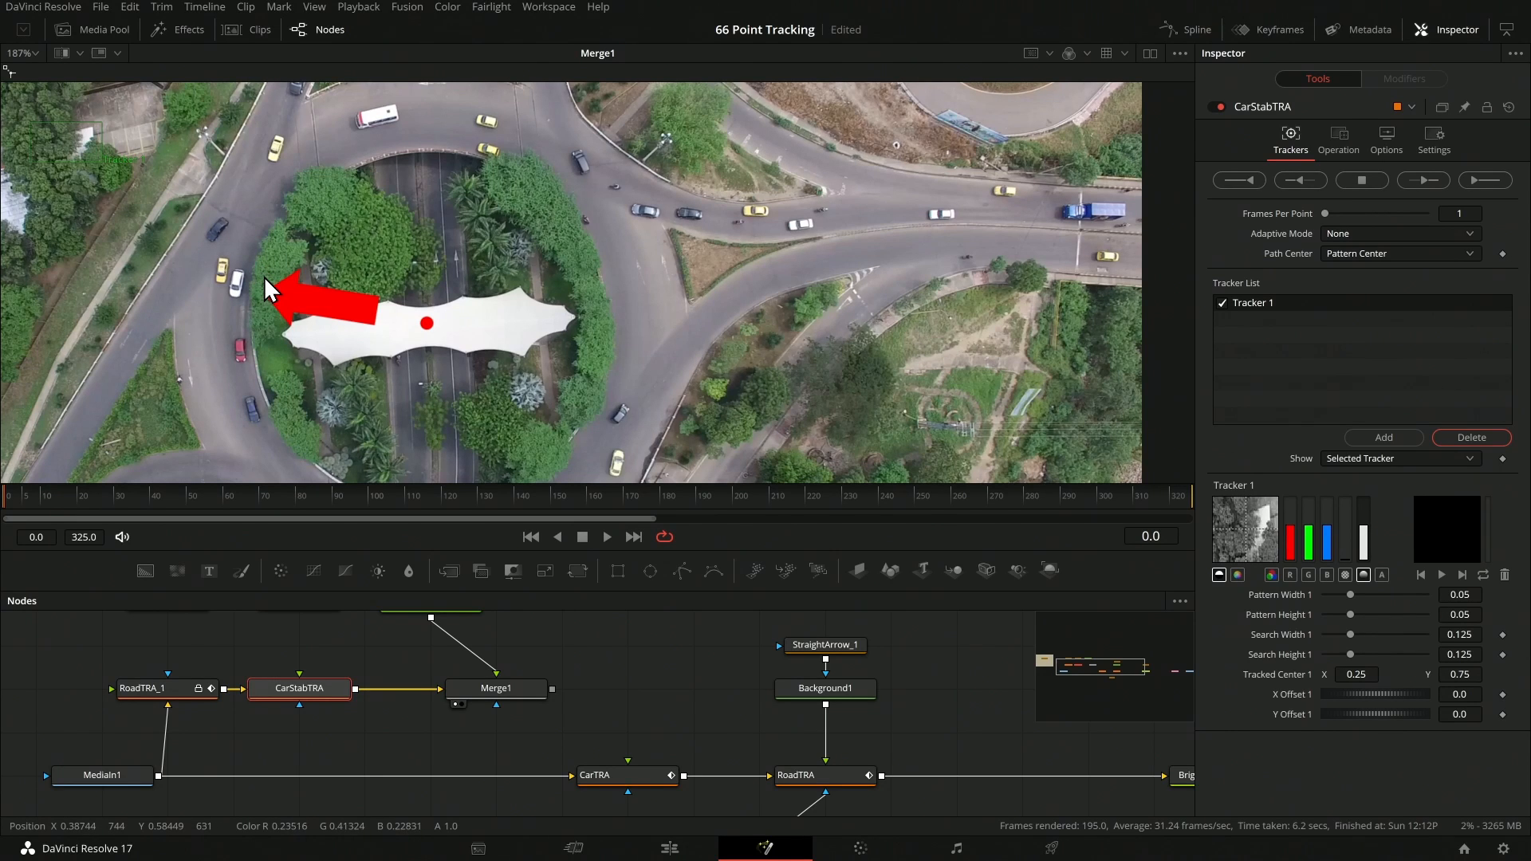
# - Place CarStabTRA's Tracker 1 over the red car at the lower edge of the roundabout at frame 137
pyautogui.moveTo(543, 287); pyautogui.dragTo(607, 211)
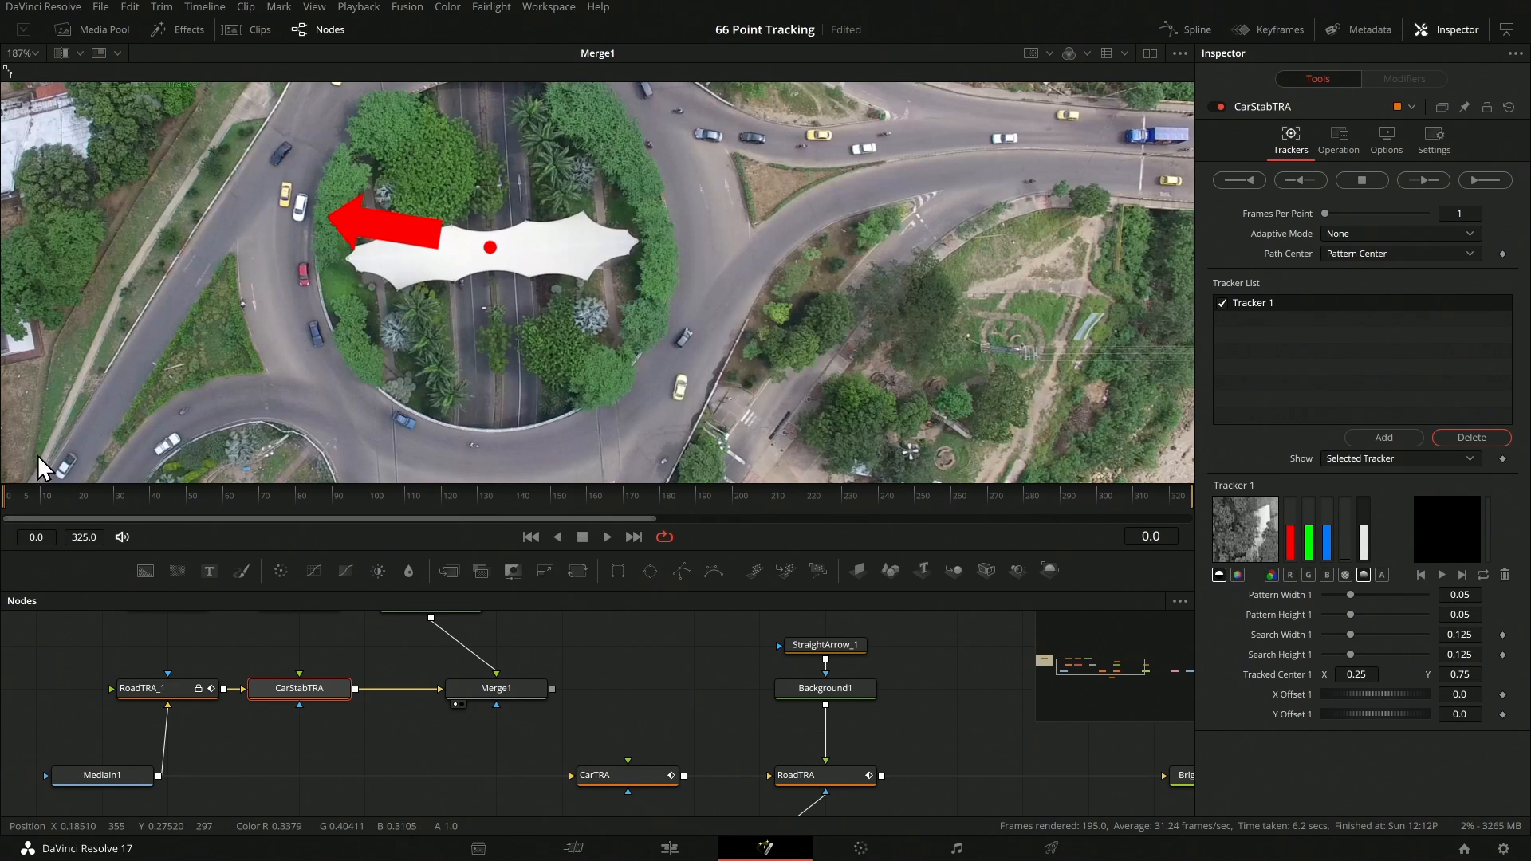
pyautogui.click(71, 507)
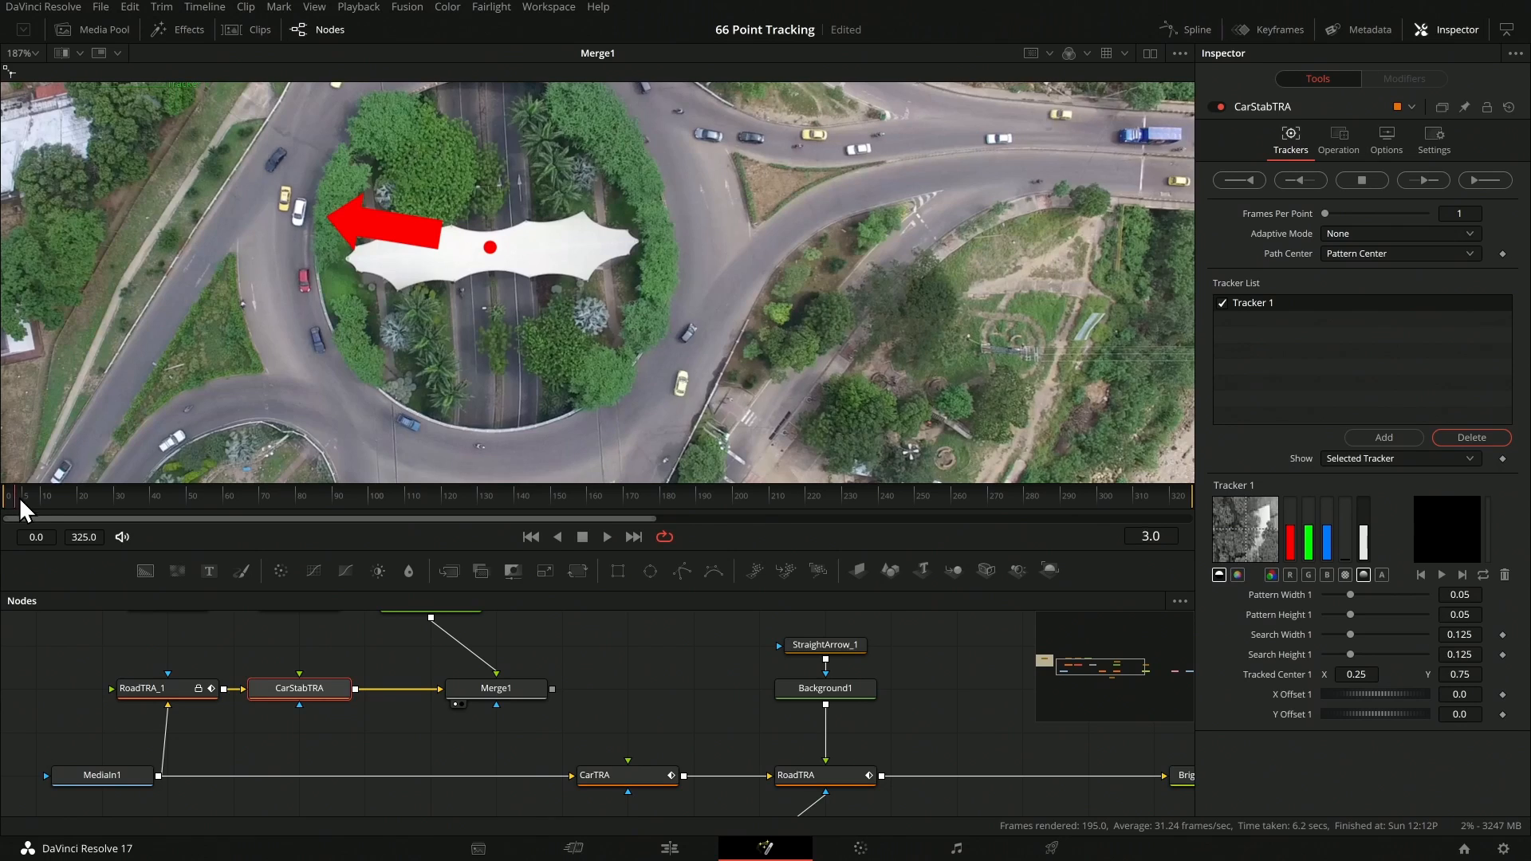
pyautogui.moveTo(19, 496); pyautogui.dragTo(689, 446)
pyautogui.moveTo(740, 491); pyautogui.dragTo(503, 501)
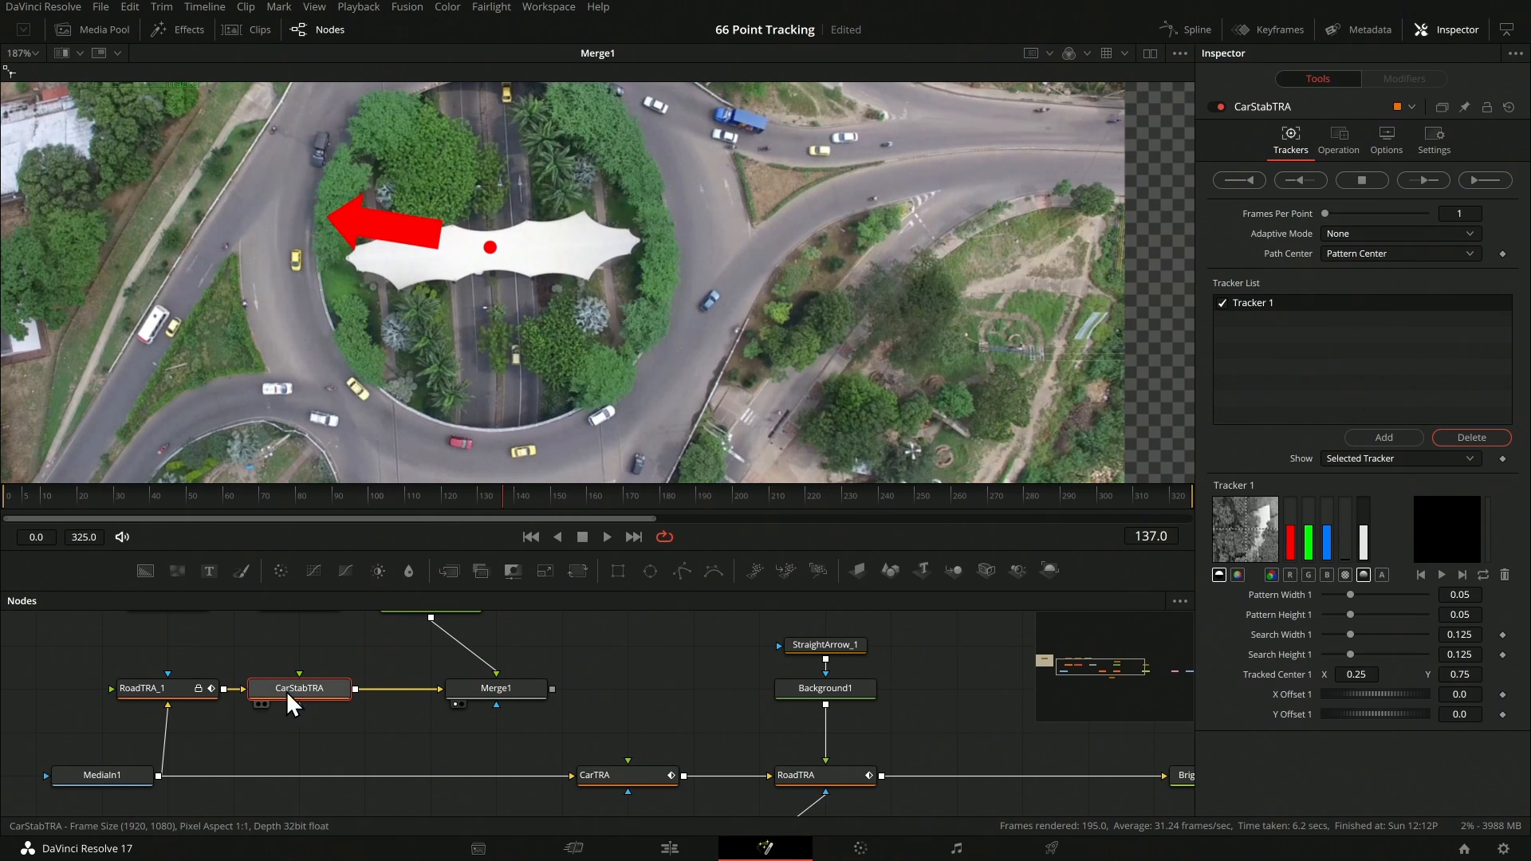
pyautogui.moveTo(258, 213); pyautogui.dragTo(284, 292)
pyautogui.scroll(-3, 276, 225)
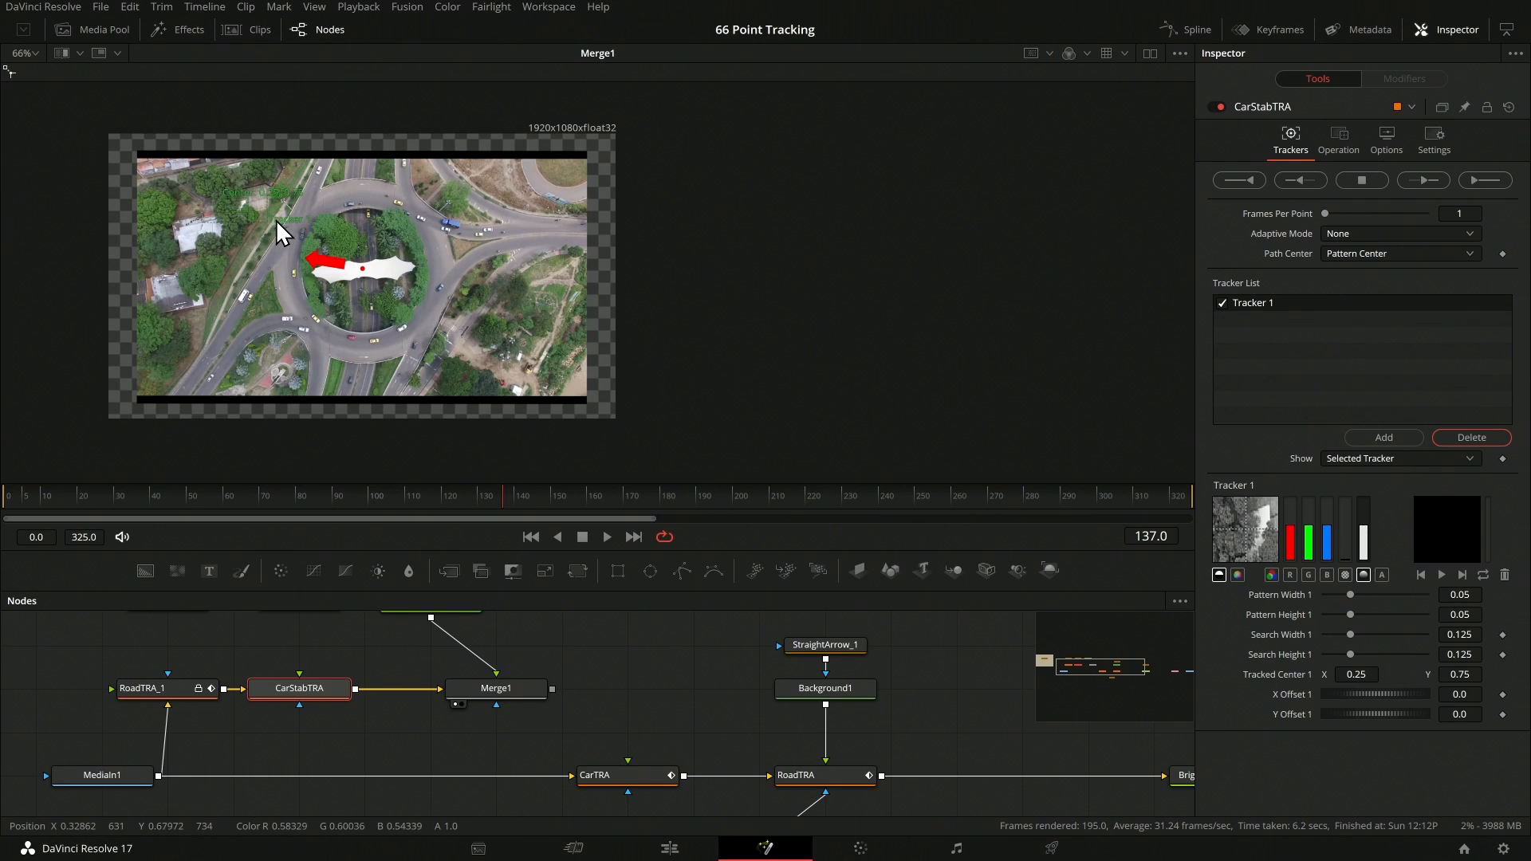
pyautogui.scroll(1, 262, 207)
pyautogui.moveTo(203, 189); pyautogui.dragTo(367, 390)
pyautogui.scroll(3, 367, 378)
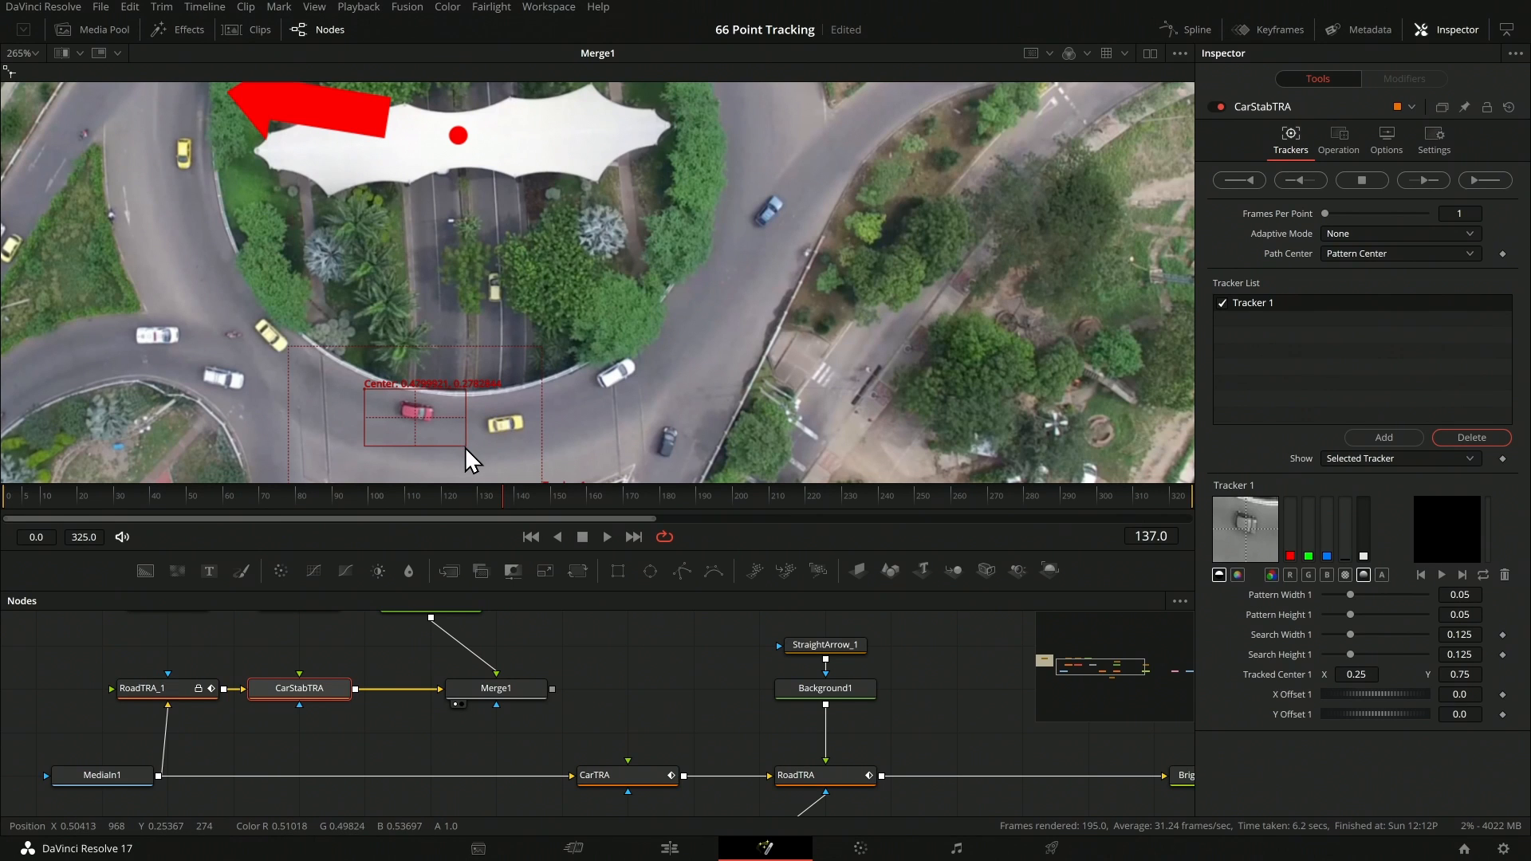
# - Set the adaptive mode to Every Frame and shrink Tracker 1's pattern box around the red car to about 0.025 by 0.027
pyautogui.click(1360, 233)
pyautogui.click(1355, 271)
pyautogui.moveTo(462, 445)
pyautogui.mouseDown()
pyautogui.moveTo(450, 443)
pyautogui.moveTo(467, 442)
pyautogui.mouseUp()
pyautogui.moveTo(466, 442); pyautogui.dragTo(443, 435)
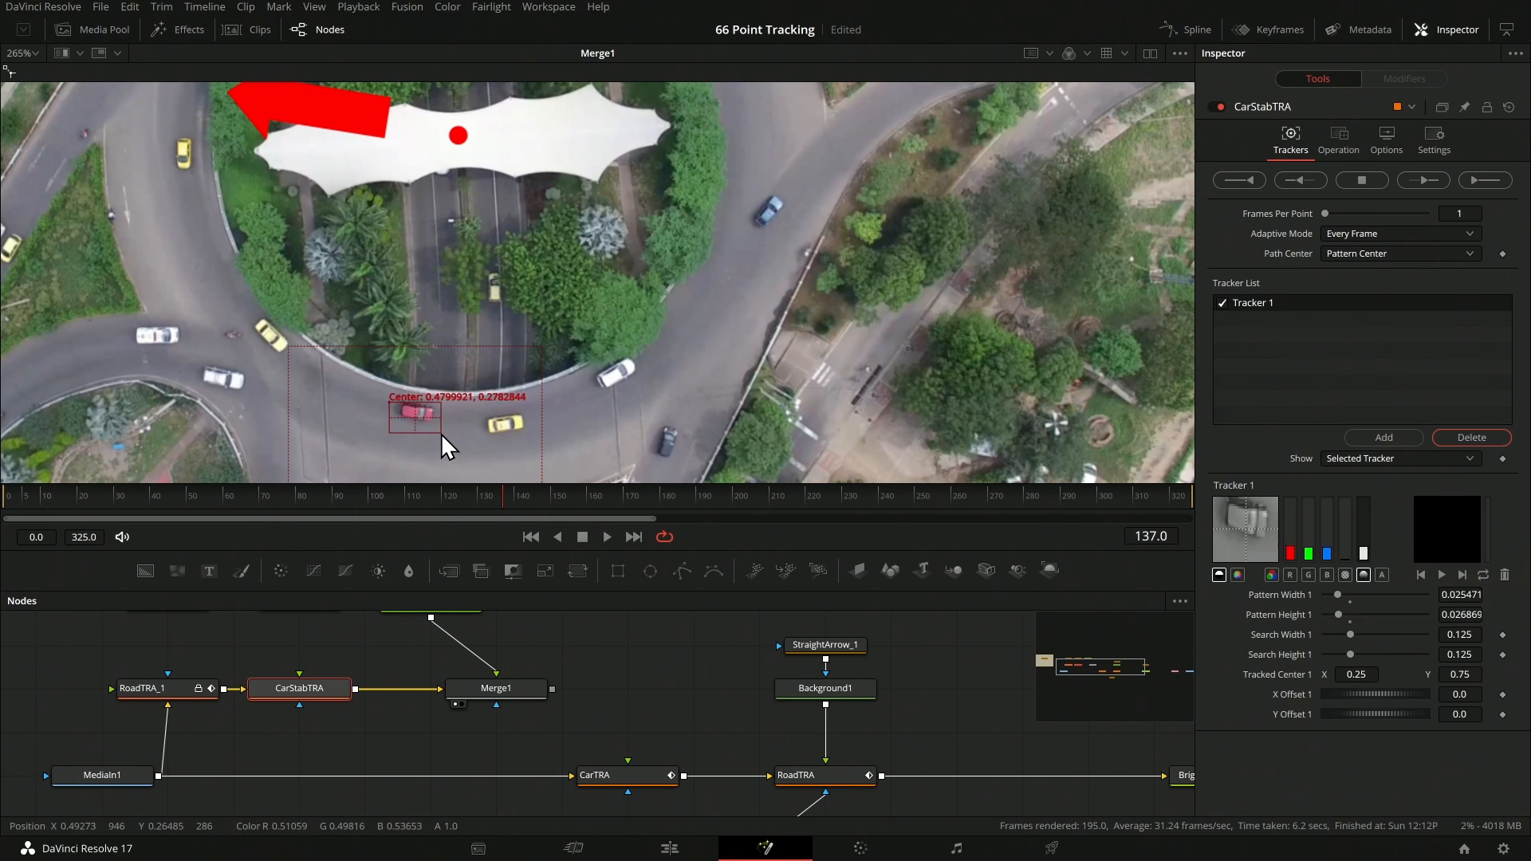
# - Show CarStabTRA in the viewer and reduce the tracker's search area around the red car to about 0.040 by 0.048
pyautogui.scroll(2, 420, 414)
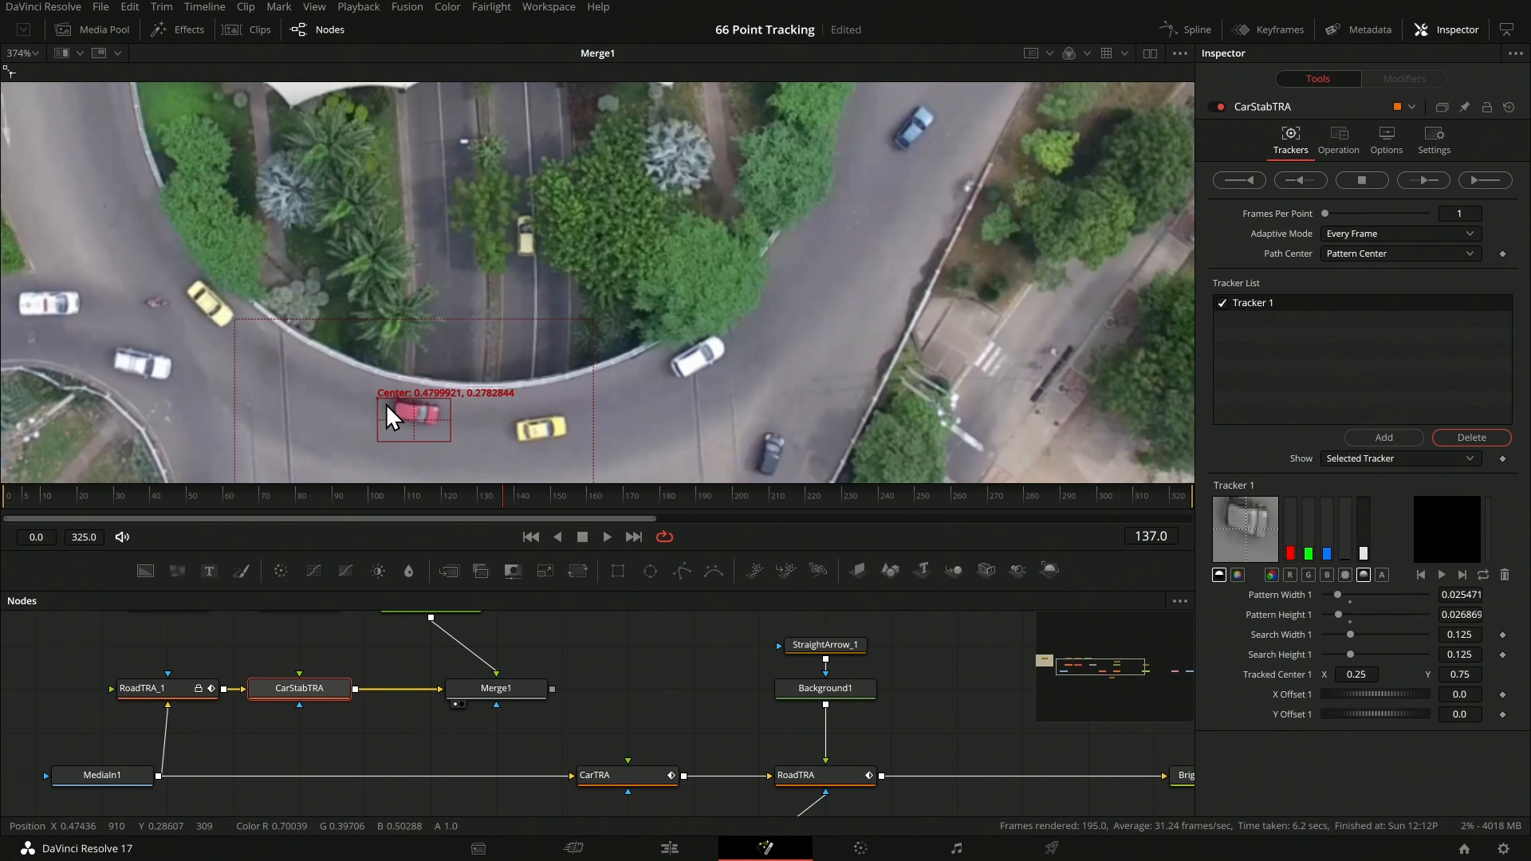
pyautogui.press('1')
pyautogui.scroll(-3, 414, 409)
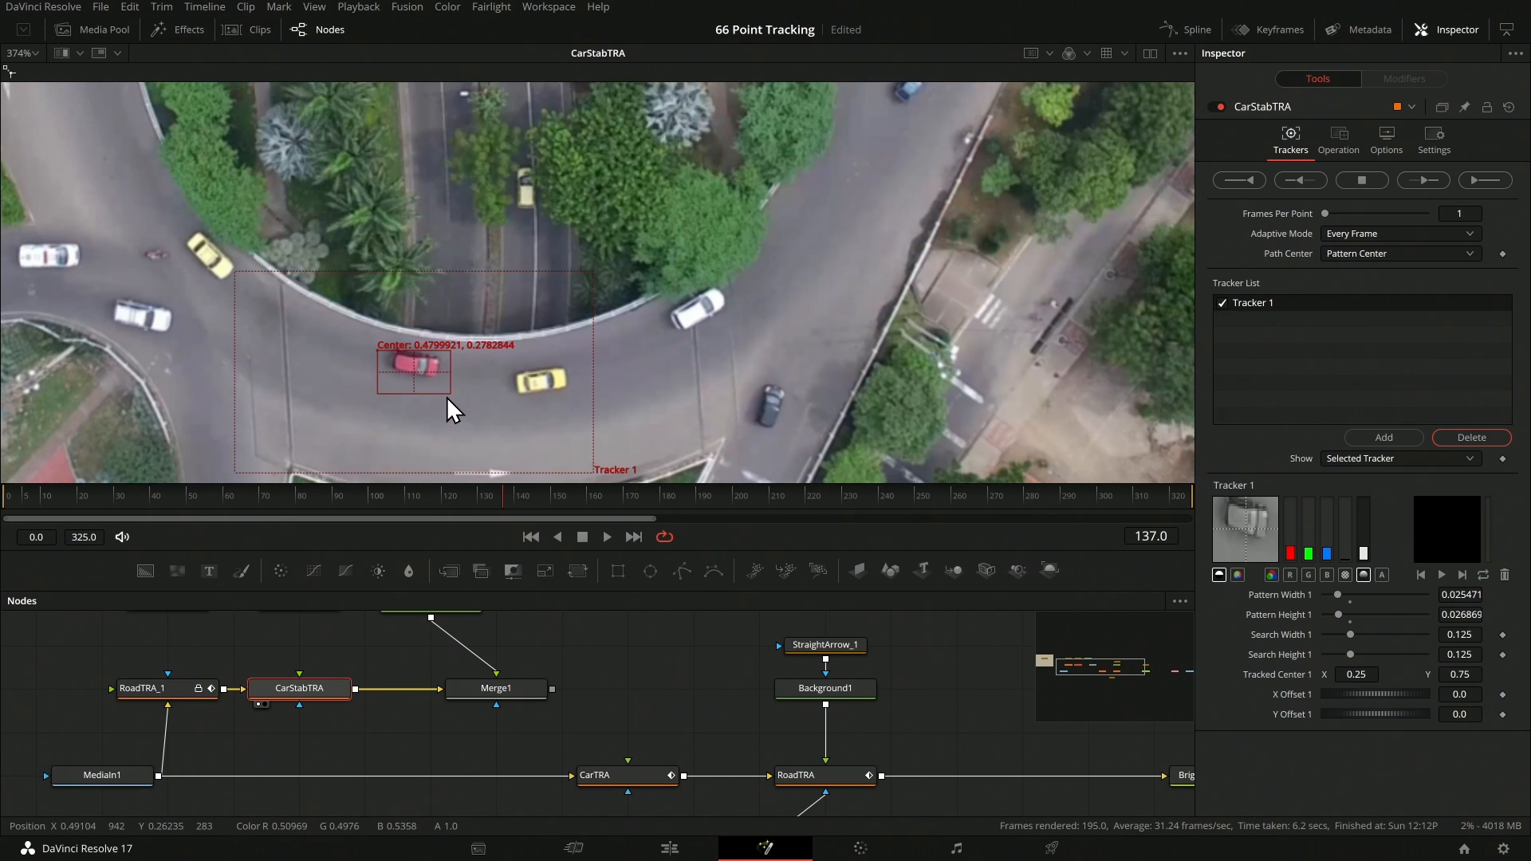
pyautogui.moveTo(596, 447); pyautogui.dragTo(473, 386)
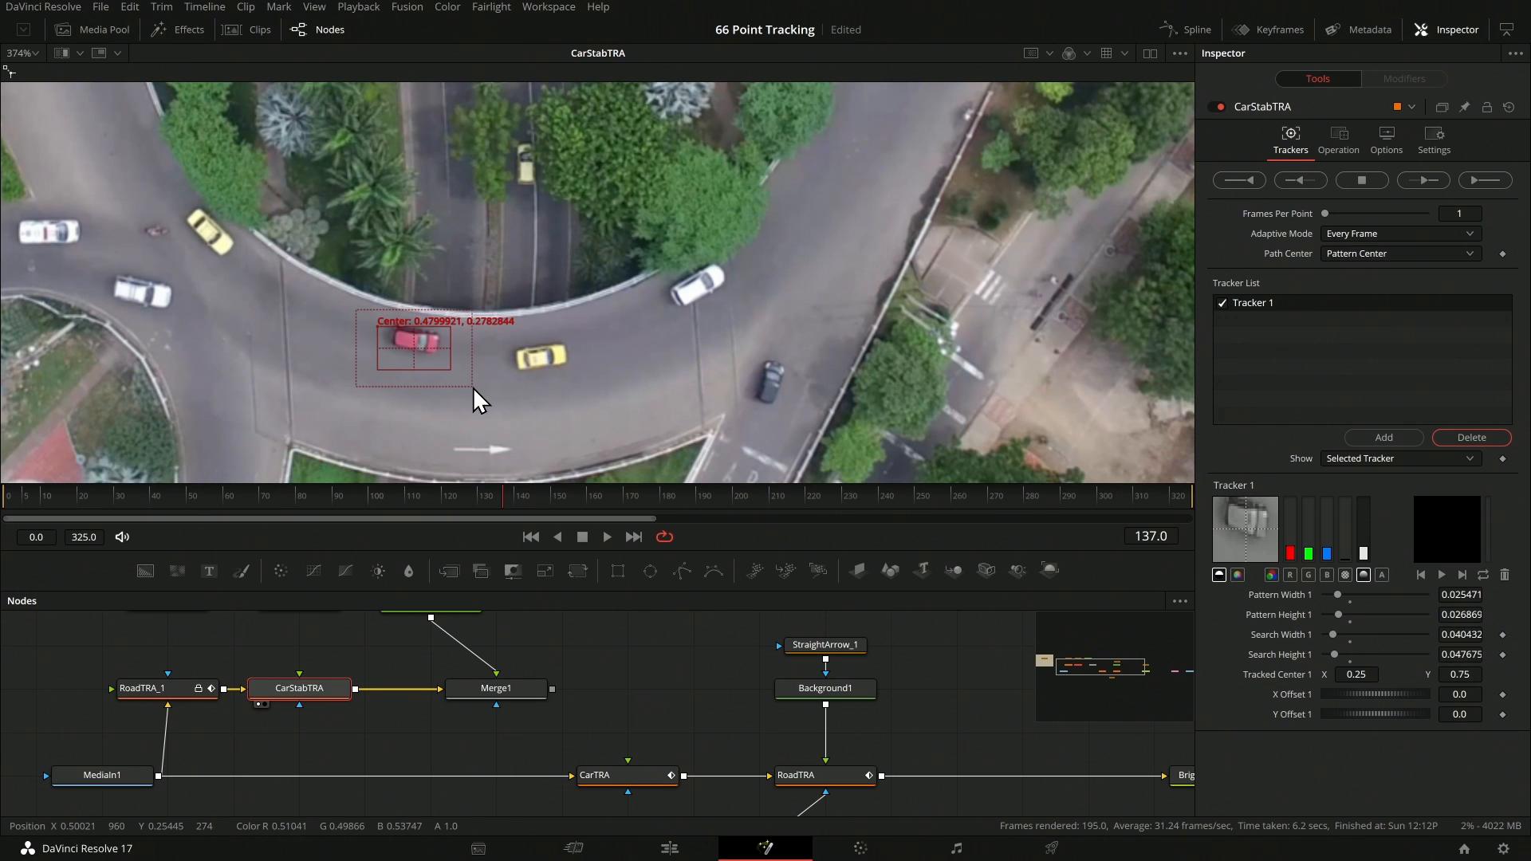
pyautogui.press('Right')
pyautogui.press('Left')
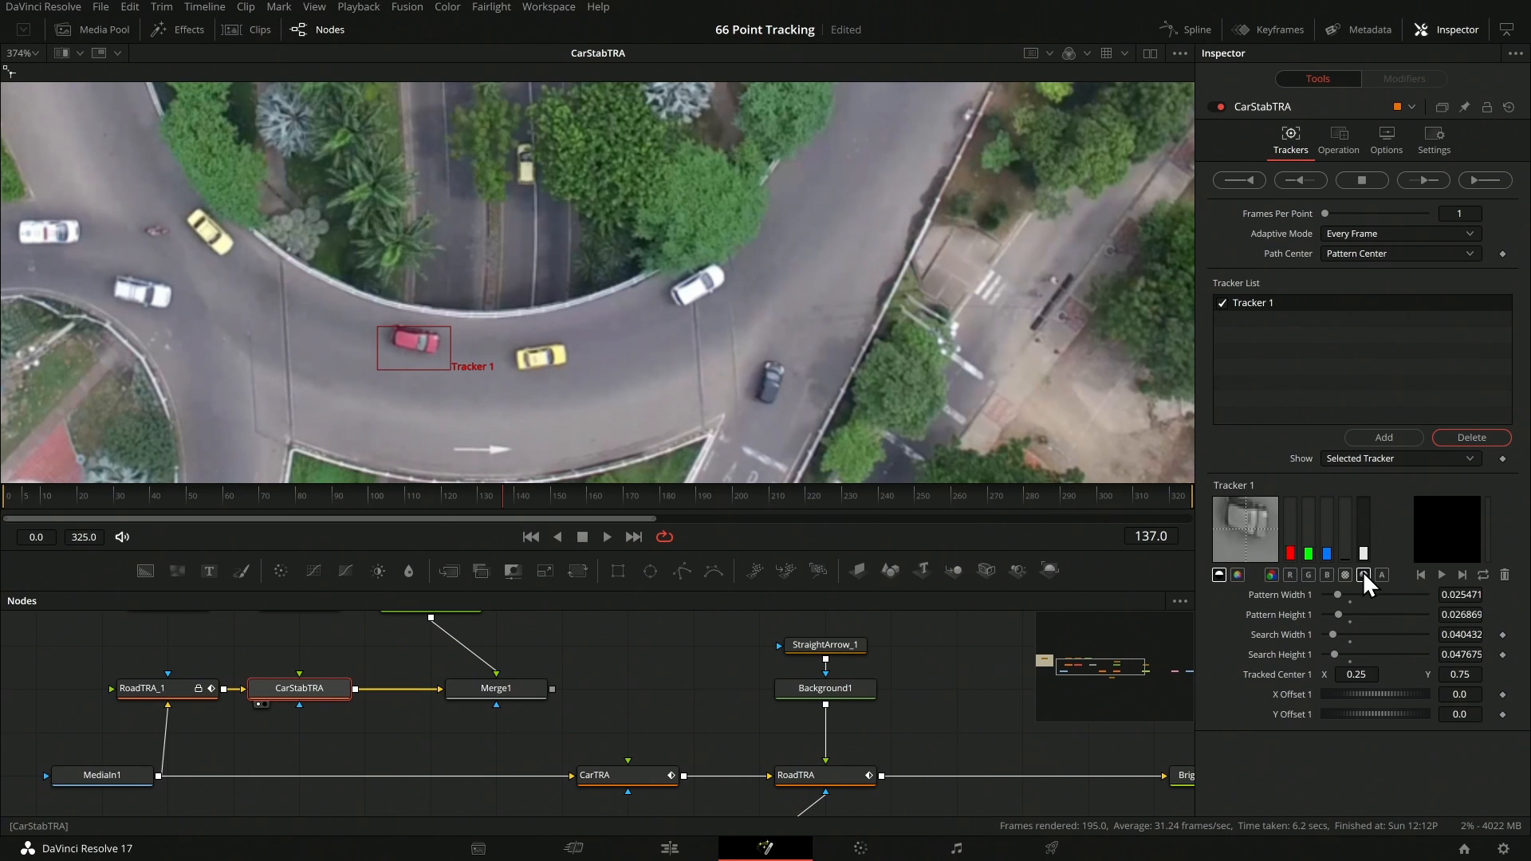
# - Set Tracker 1 to use the full colour channels and track the red car forward from frame 137 to the clip's end
pyautogui.click(1272, 576)
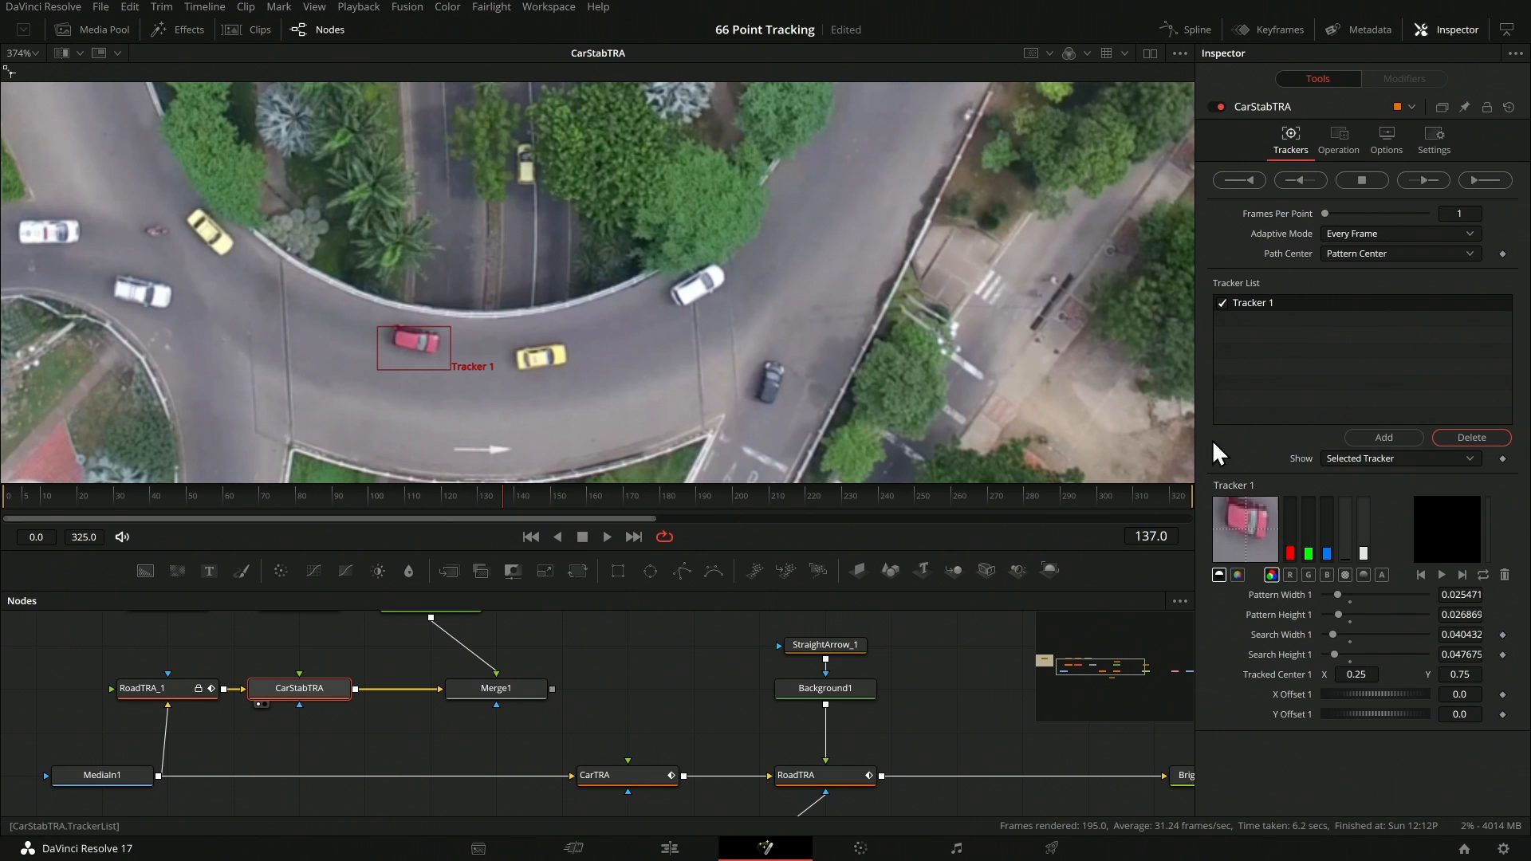
pyautogui.scroll(-1, 433, 303)
pyautogui.moveTo(501, 276); pyautogui.dragTo(509, 339)
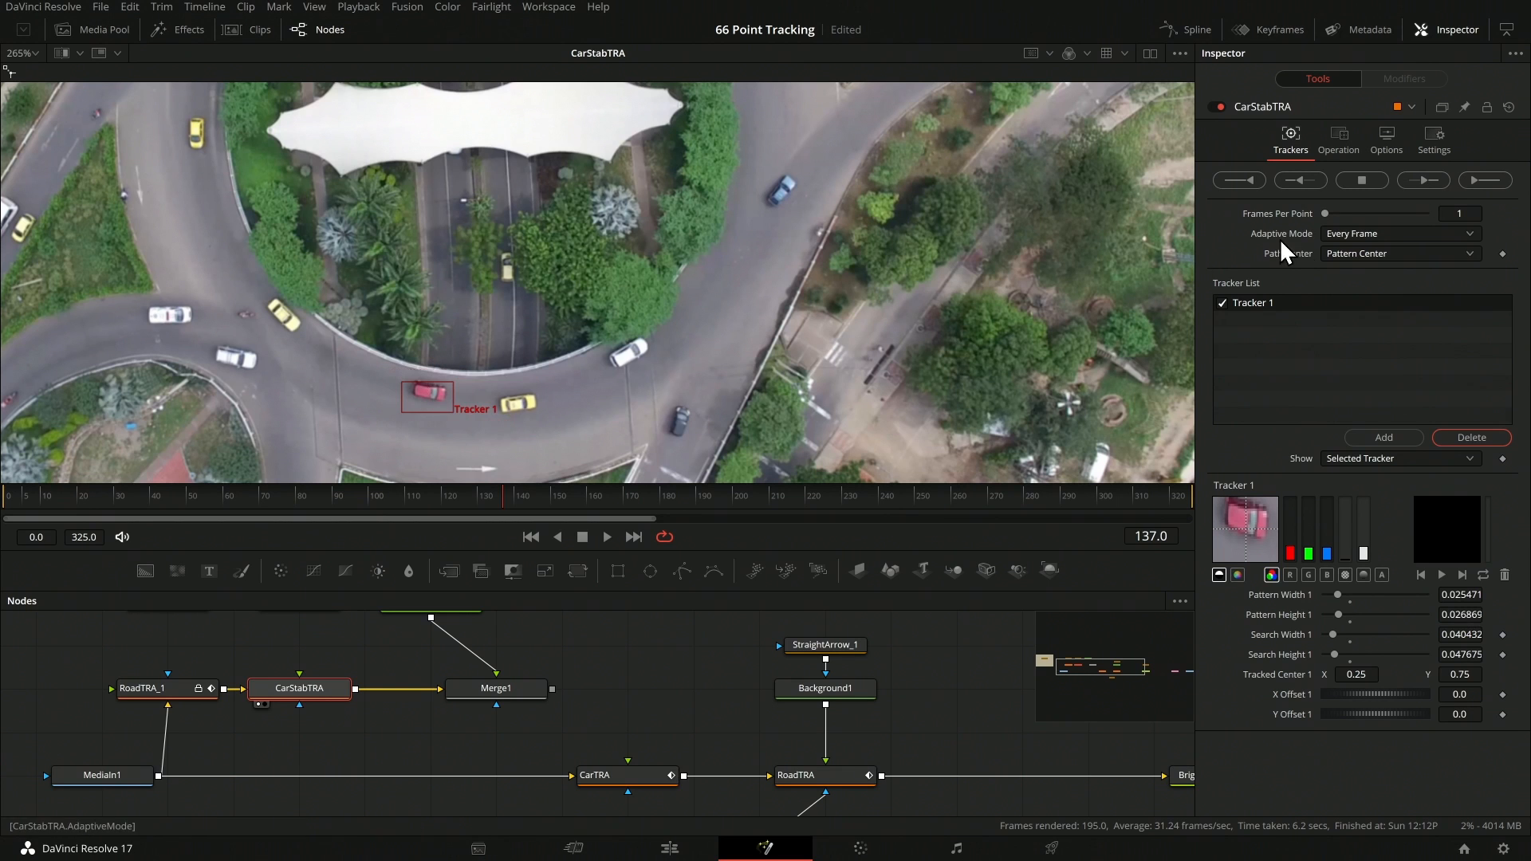
pyautogui.click(1424, 180)
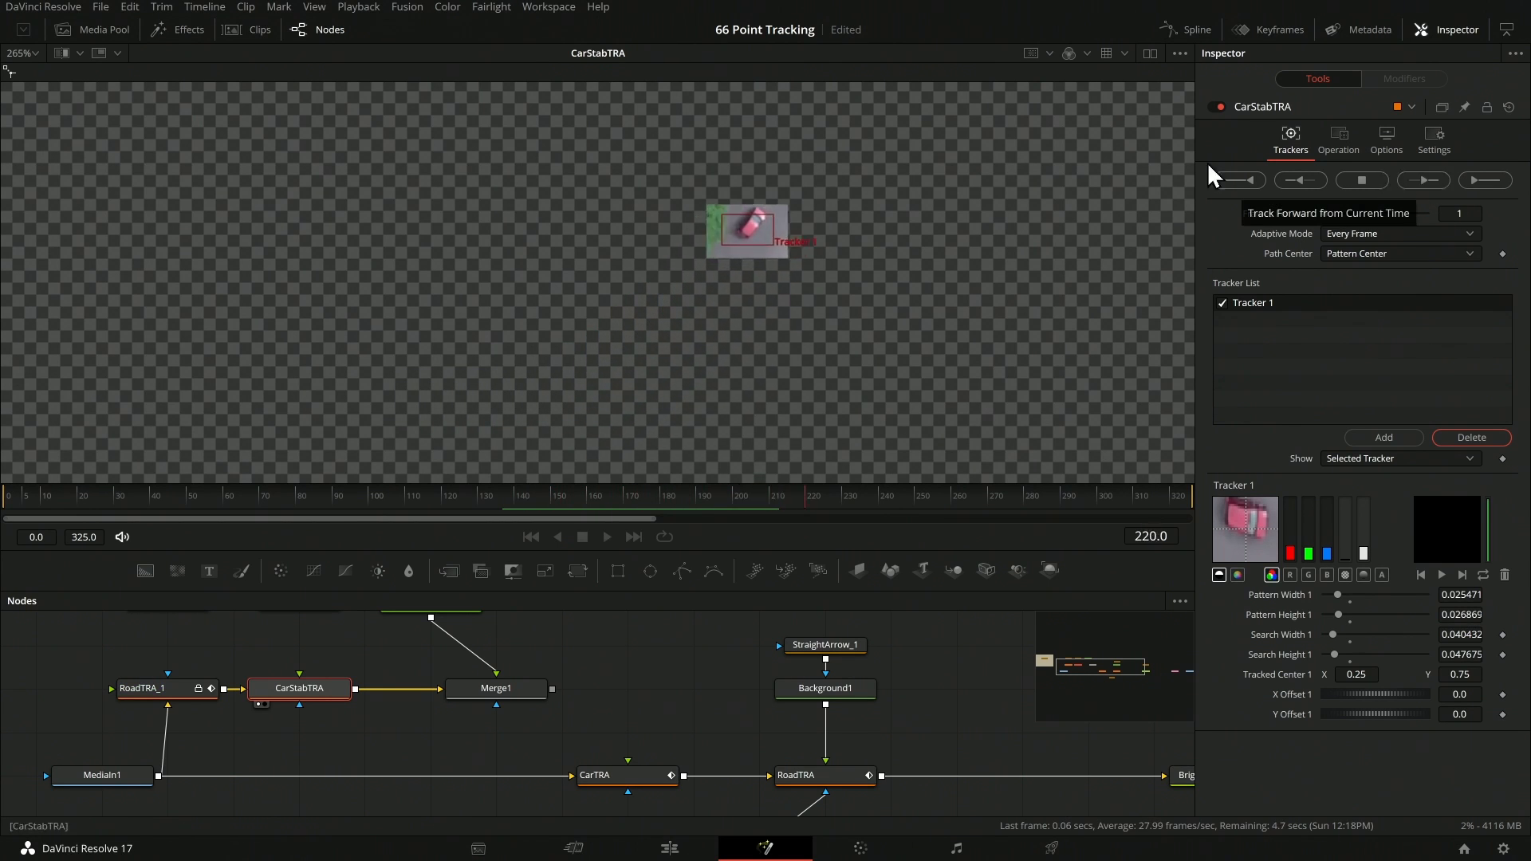
pyautogui.scroll(-4, 877, 194)
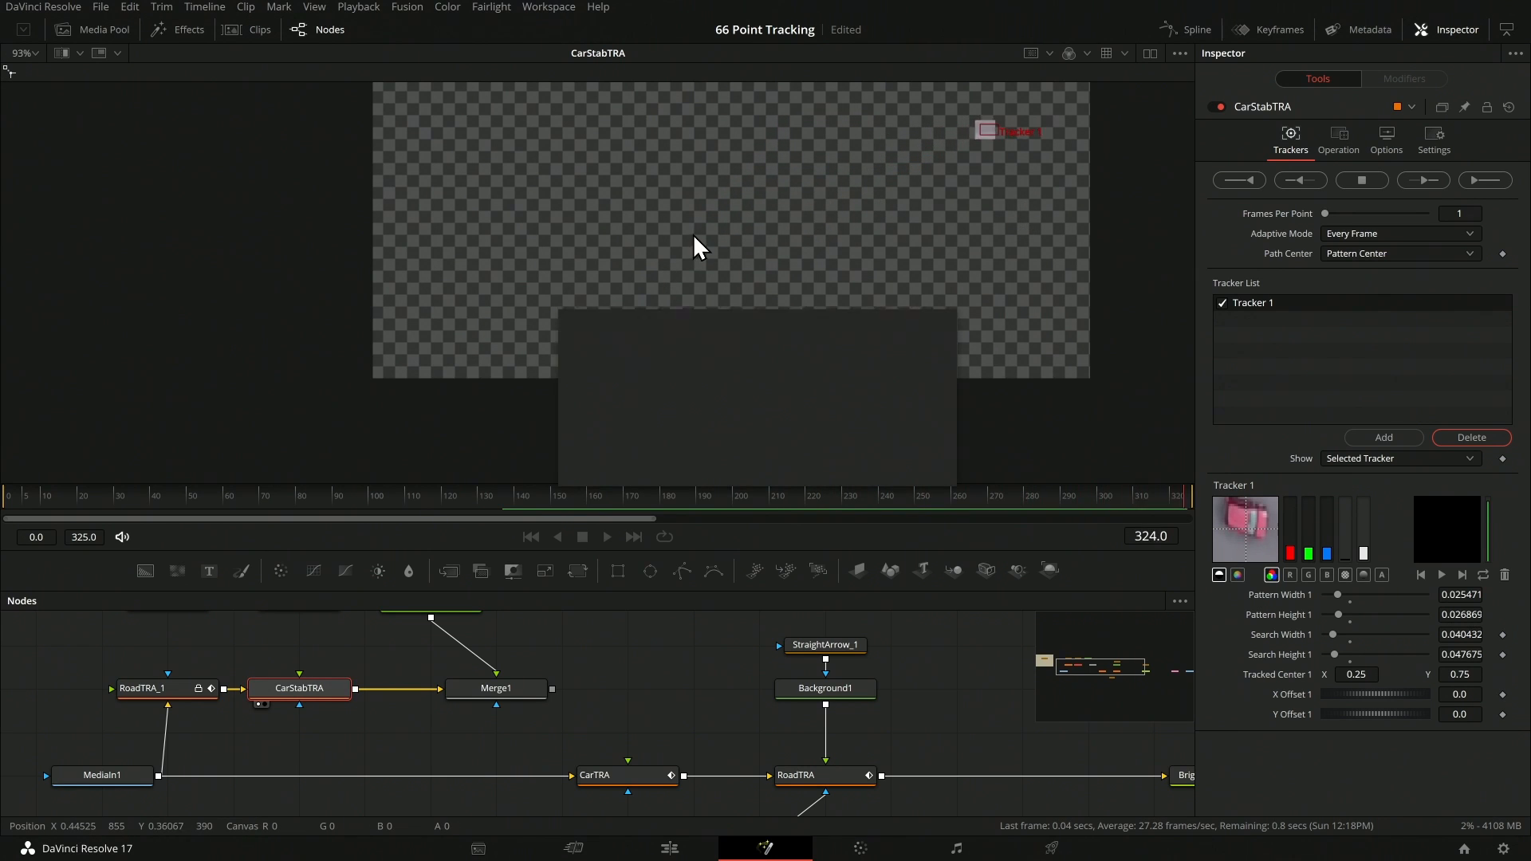
pyautogui.click(904, 462)
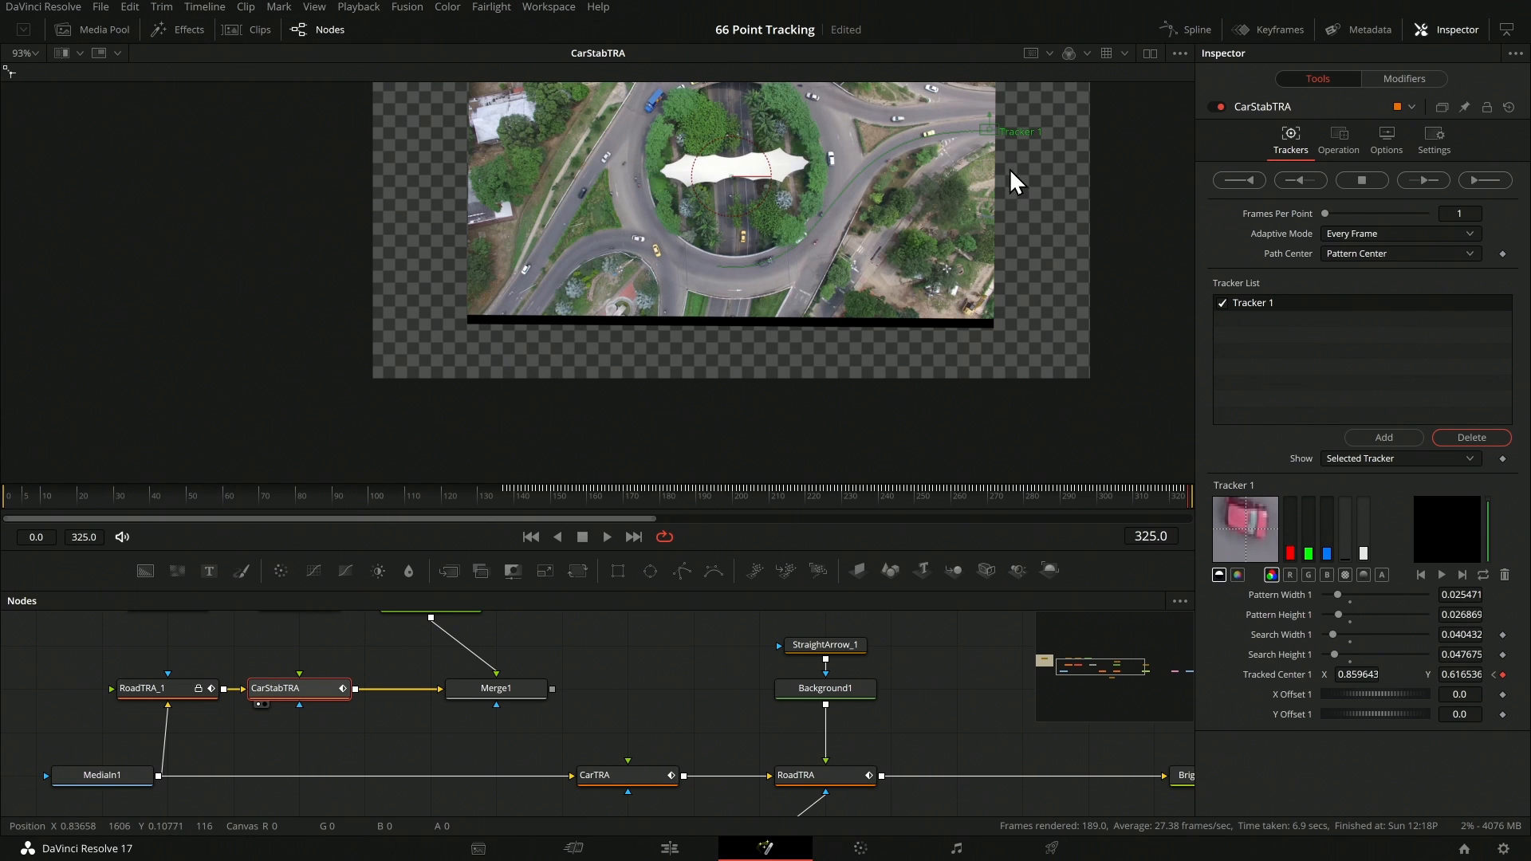
# - Go to frame 319, where the red car reaches the image edge, and open the tracked path's displacement curve for editing
pyautogui.scroll(10, 1025, 142)
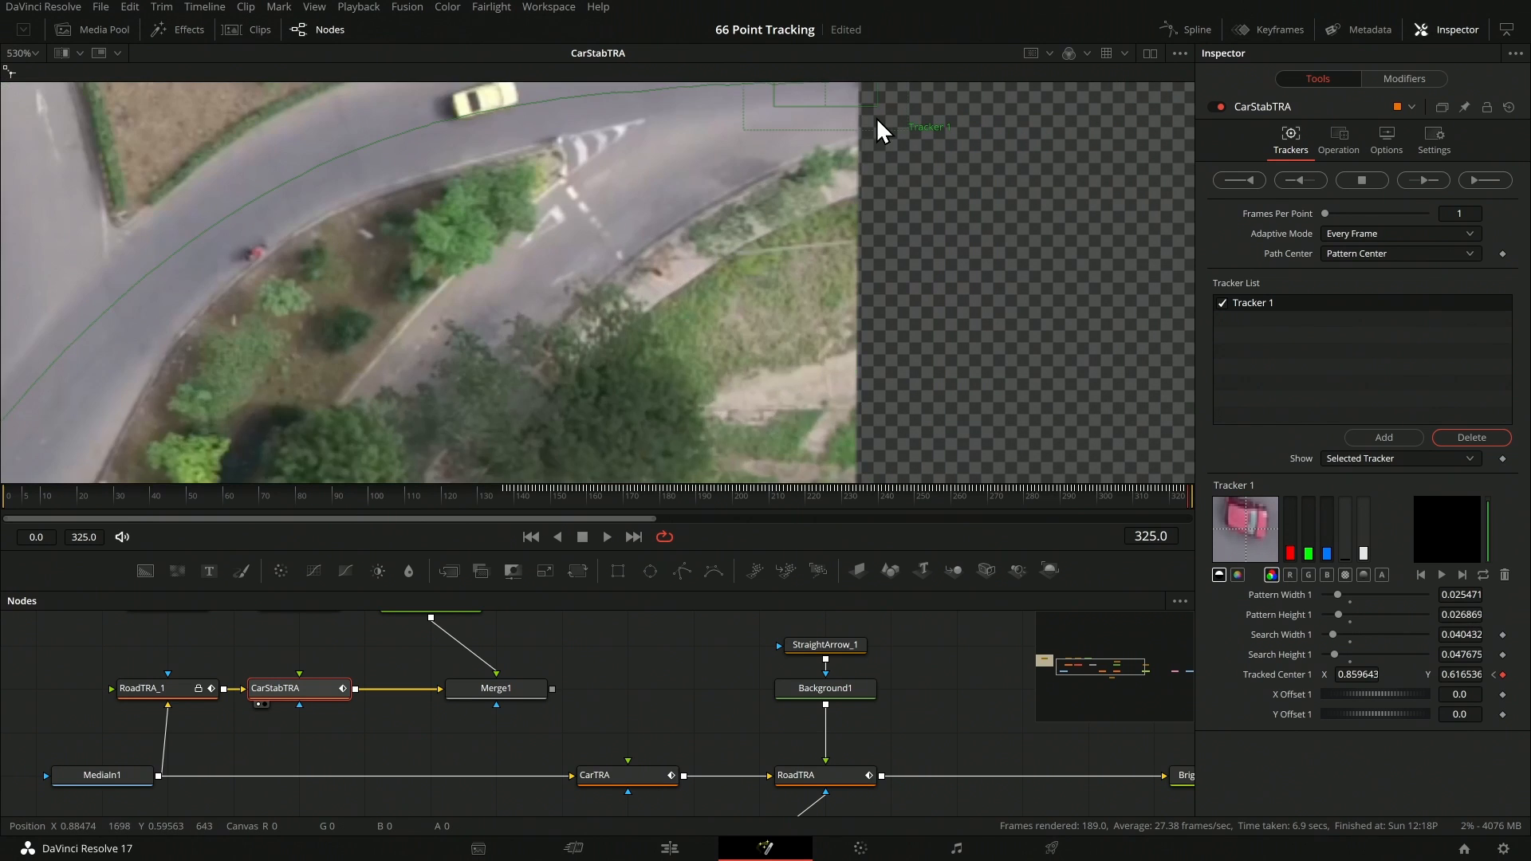
pyautogui.moveTo(858, 288); pyautogui.dragTo(854, 315)
pyautogui.moveTo(1182, 504)
pyautogui.mouseDown()
pyautogui.moveTo(1150, 505)
pyautogui.moveTo(1175, 508)
pyautogui.moveTo(1169, 494)
pyautogui.mouseUp()
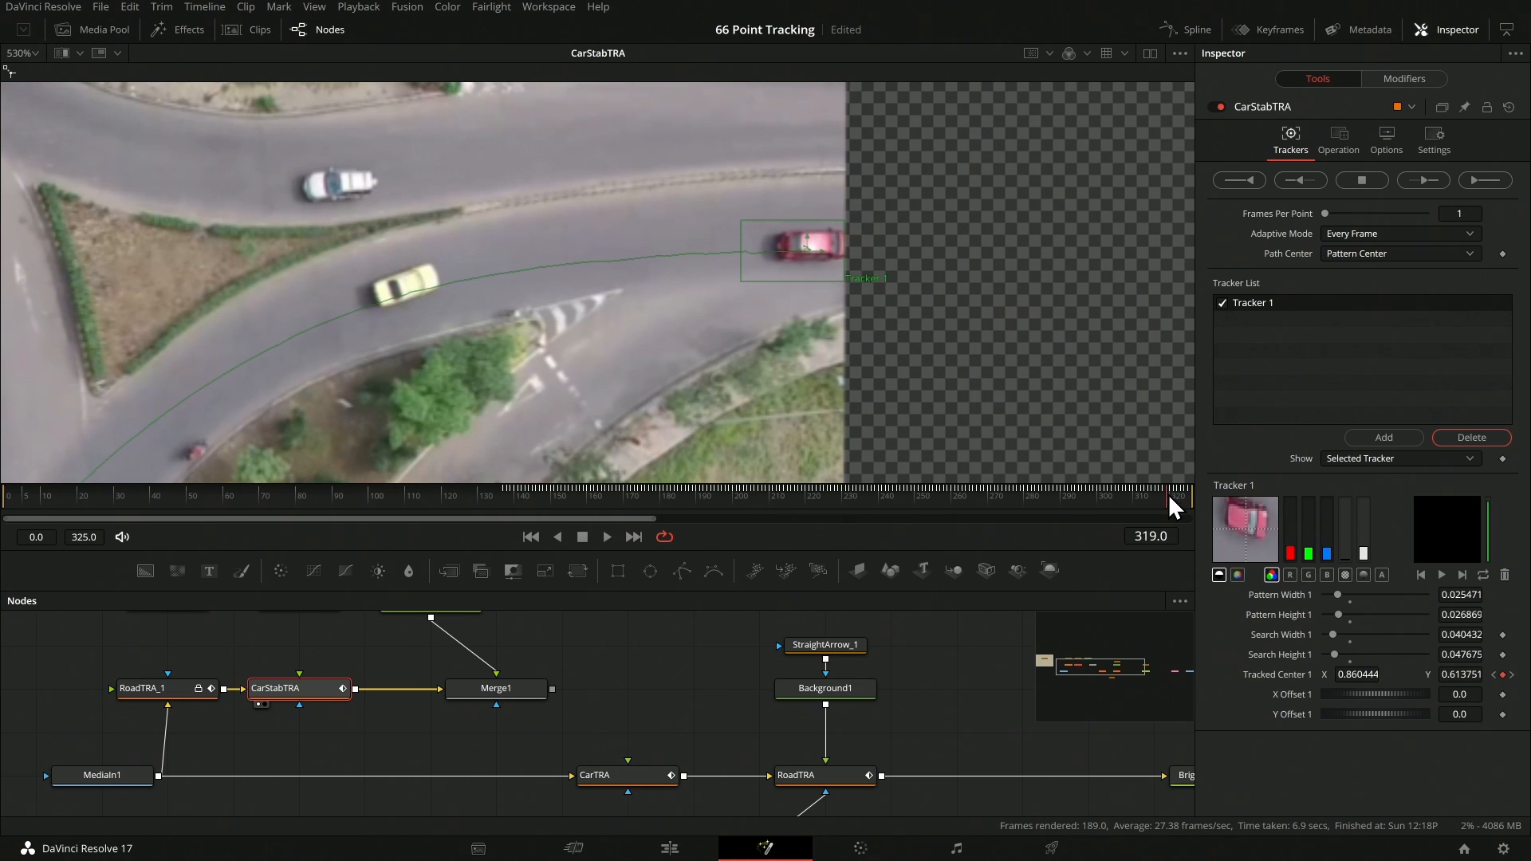
pyautogui.click(1192, 29)
pyautogui.click(1121, 601)
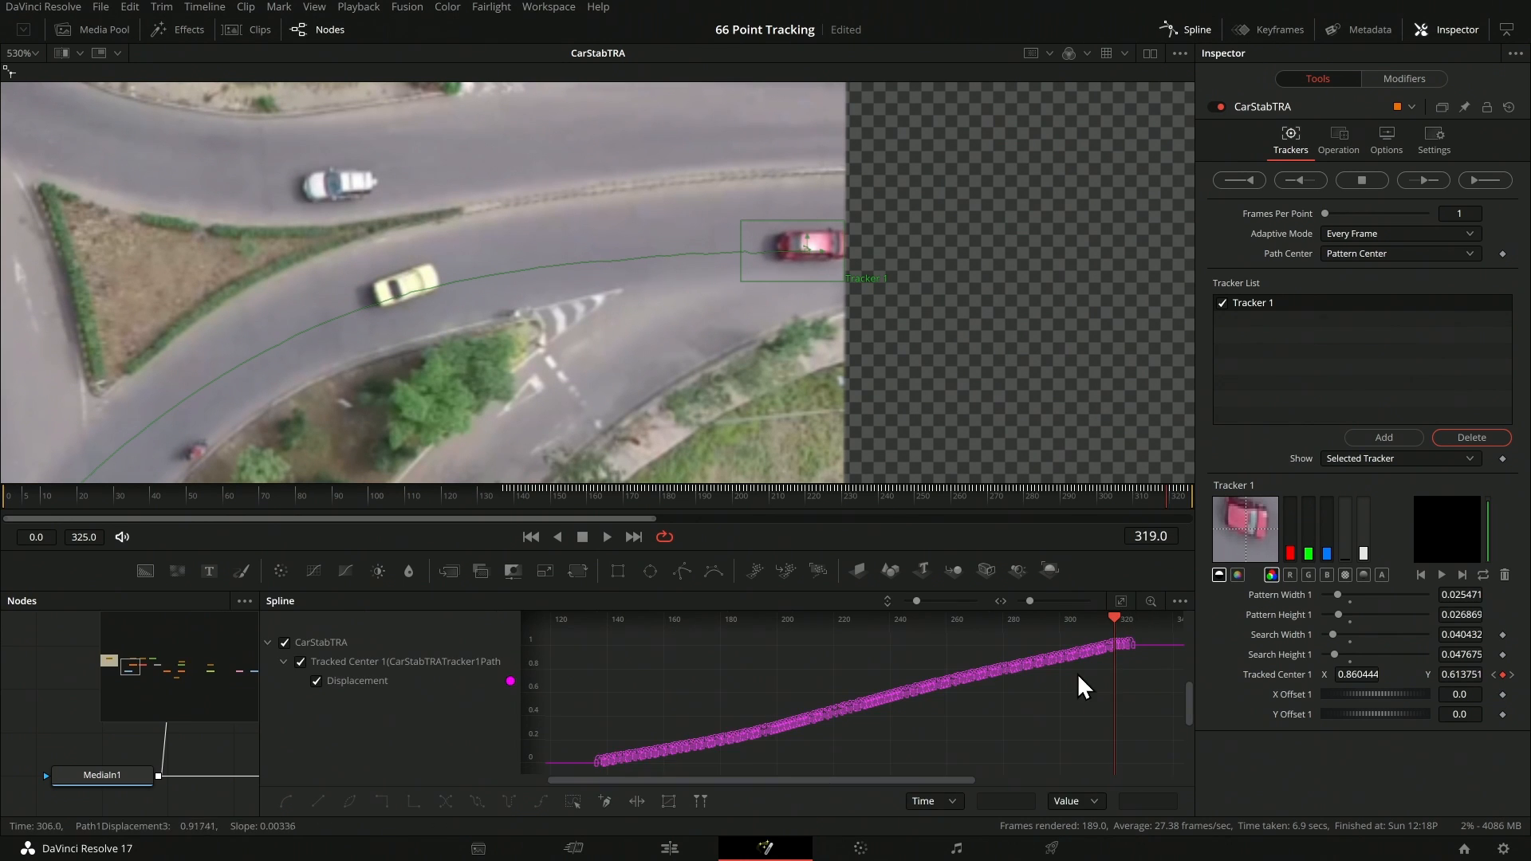
# - Delete the displacement keyframes after frame 319, extend the curve along its slope and close the spline editor
pyautogui.moveTo(1039, 672); pyautogui.dragTo(884, 690)
pyautogui.scroll(5, 1113, 687)
pyautogui.moveTo(797, 659); pyautogui.dragTo(987, 836)
pyautogui.moveTo(862, 716); pyautogui.dragTo(1137, 700)
pyautogui.moveTo(1003, 713); pyautogui.dragTo(1083, 686)
pyautogui.moveTo(915, 678); pyautogui.dragTo(850, 657)
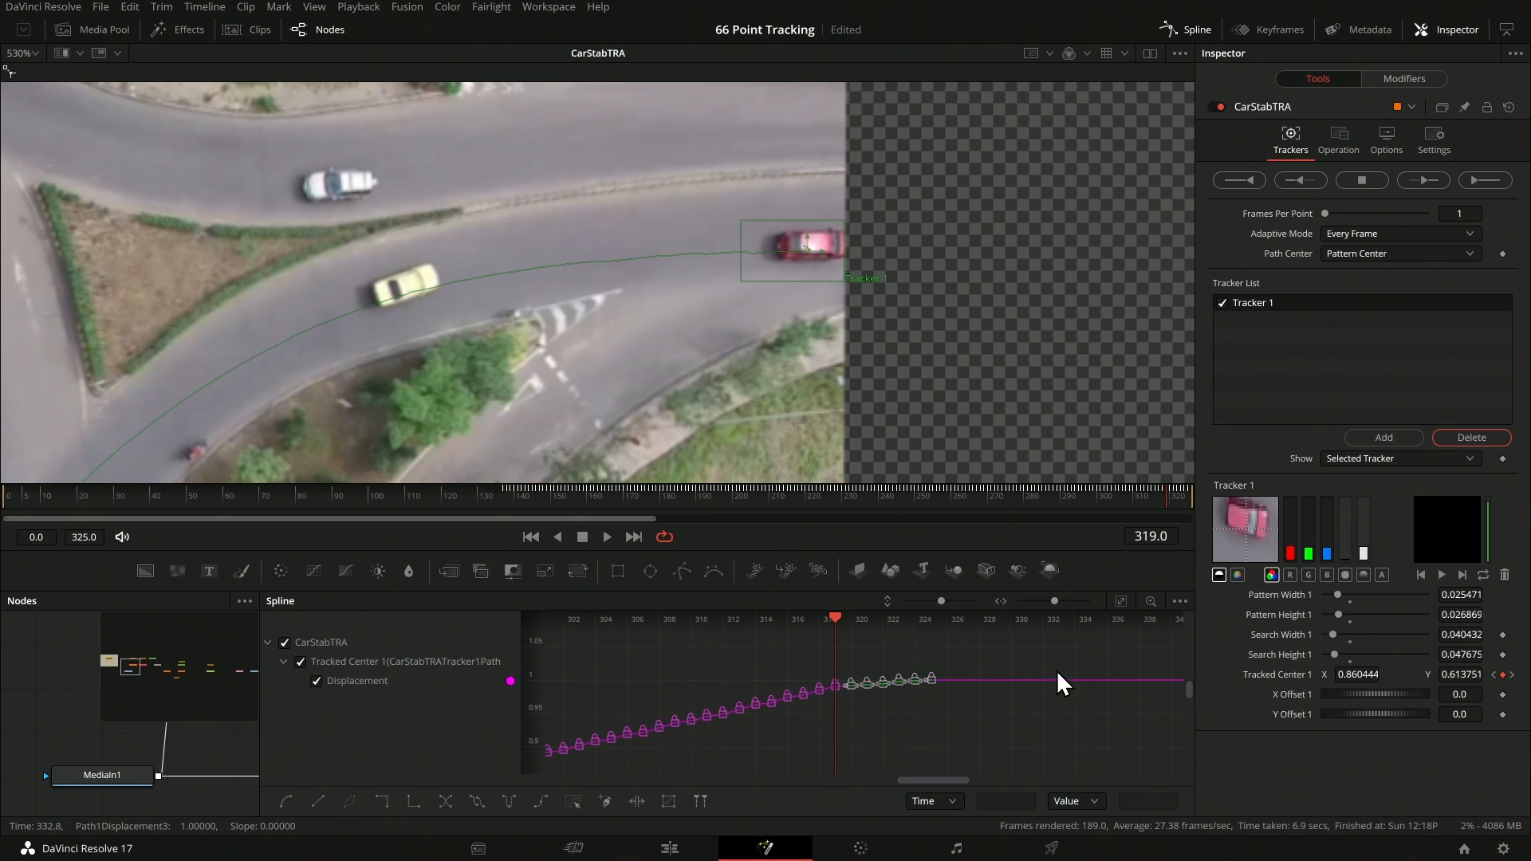
pyautogui.rightClick(963, 712)
pyautogui.click(1031, 581)
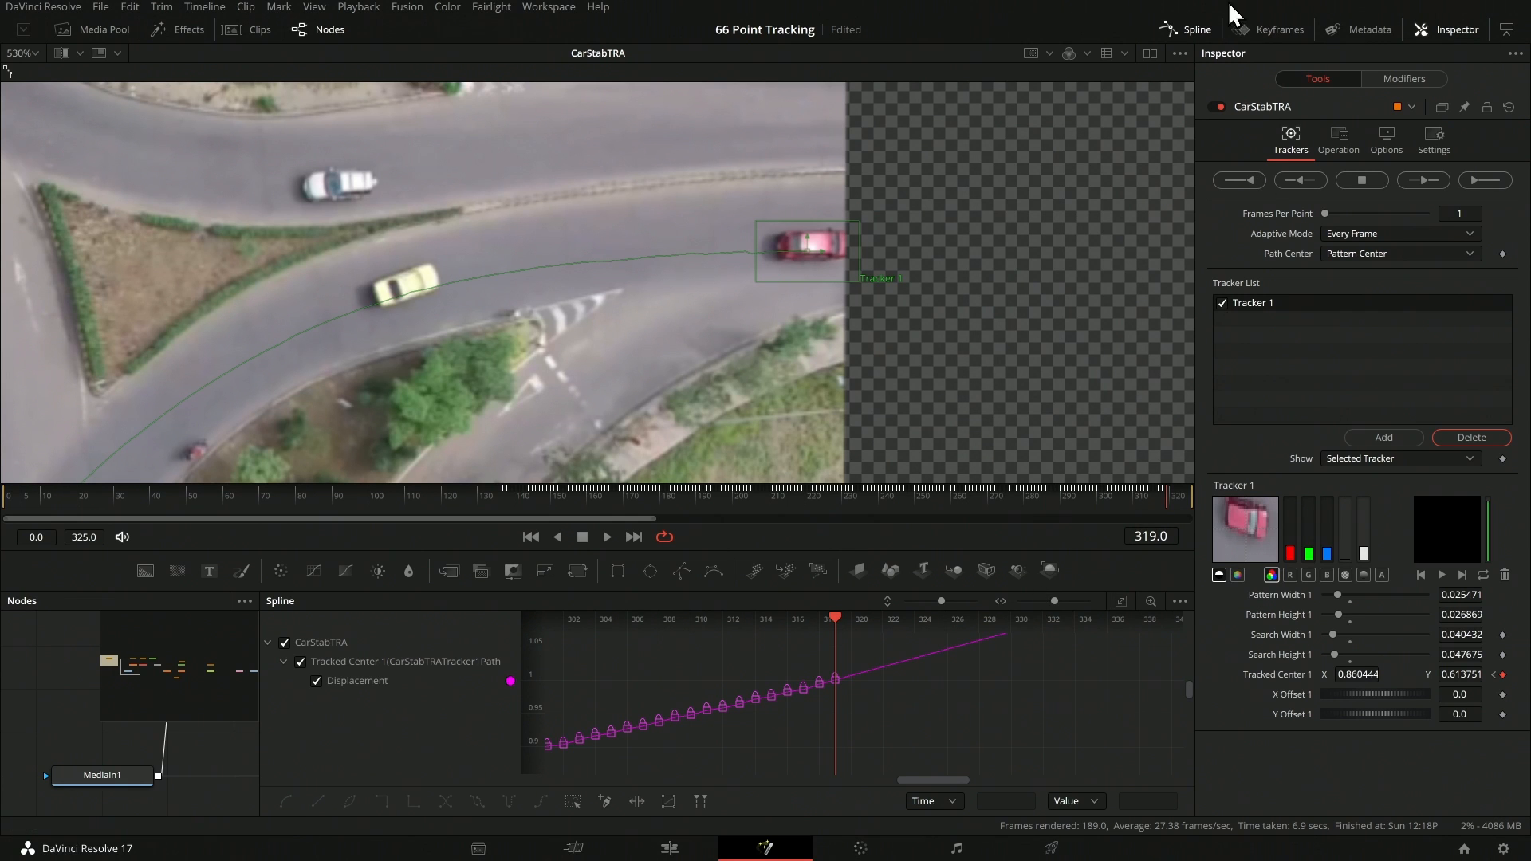
pyautogui.click(1190, 29)
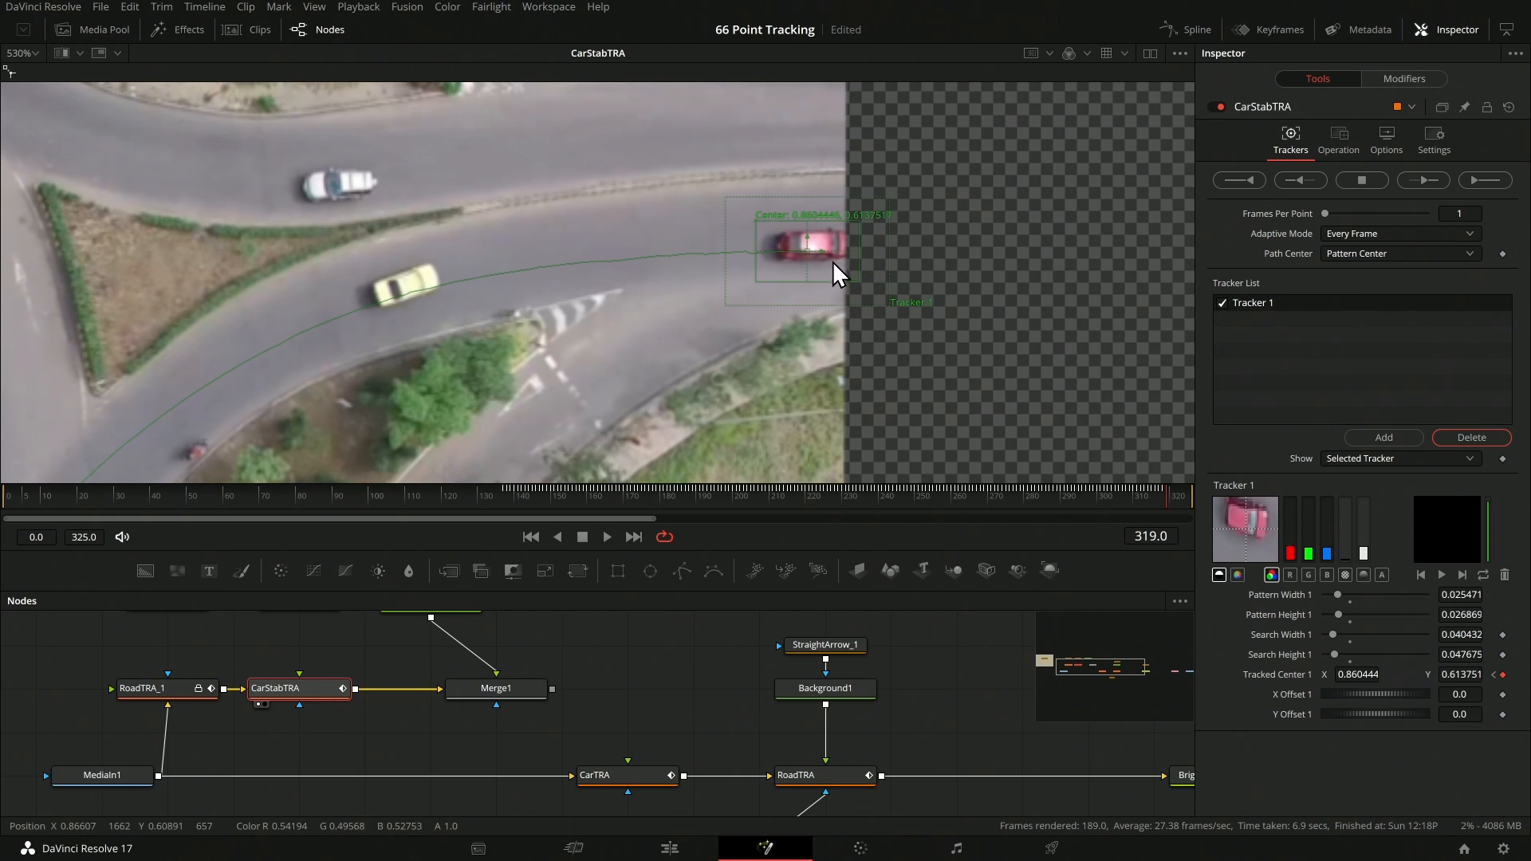
# - Examine the frames after 319 to check that the tracker position continues along the car's path
pyautogui.press('Right')
pyautogui.press('Right')
pyautogui.press('Right')
pyautogui.press('Right')
pyautogui.press('Right')
pyautogui.press('Right')
pyautogui.press('Left')
pyautogui.press('Left')
pyautogui.press('Left')
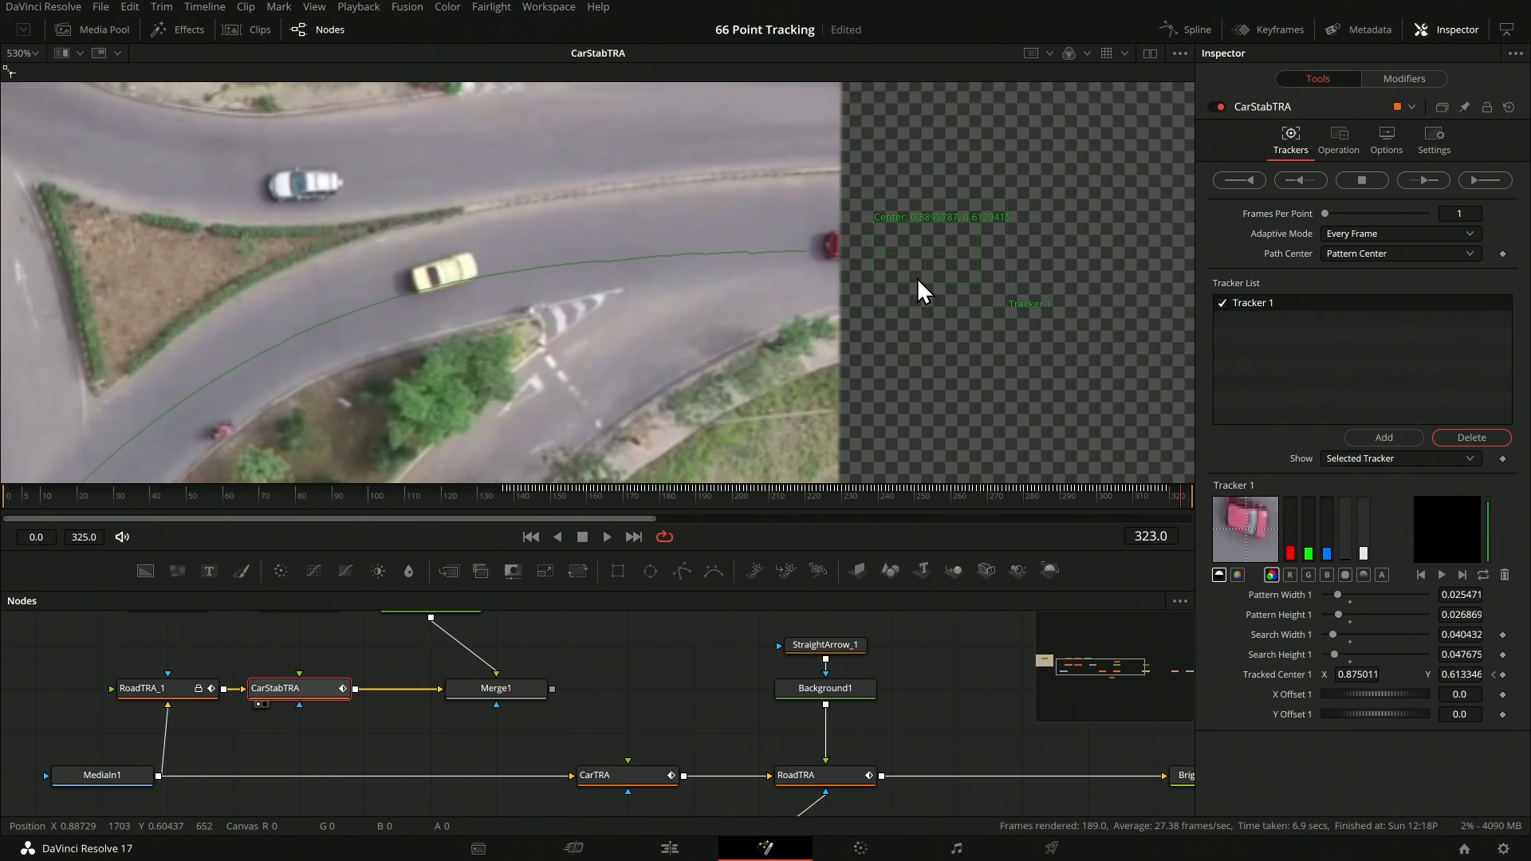
# - Return to frame 137 and track the red car backward to the start of the clip
pyautogui.moveTo(501, 495); pyautogui.dragTo(507, 506)
pyautogui.scroll(-8, 909, 244)
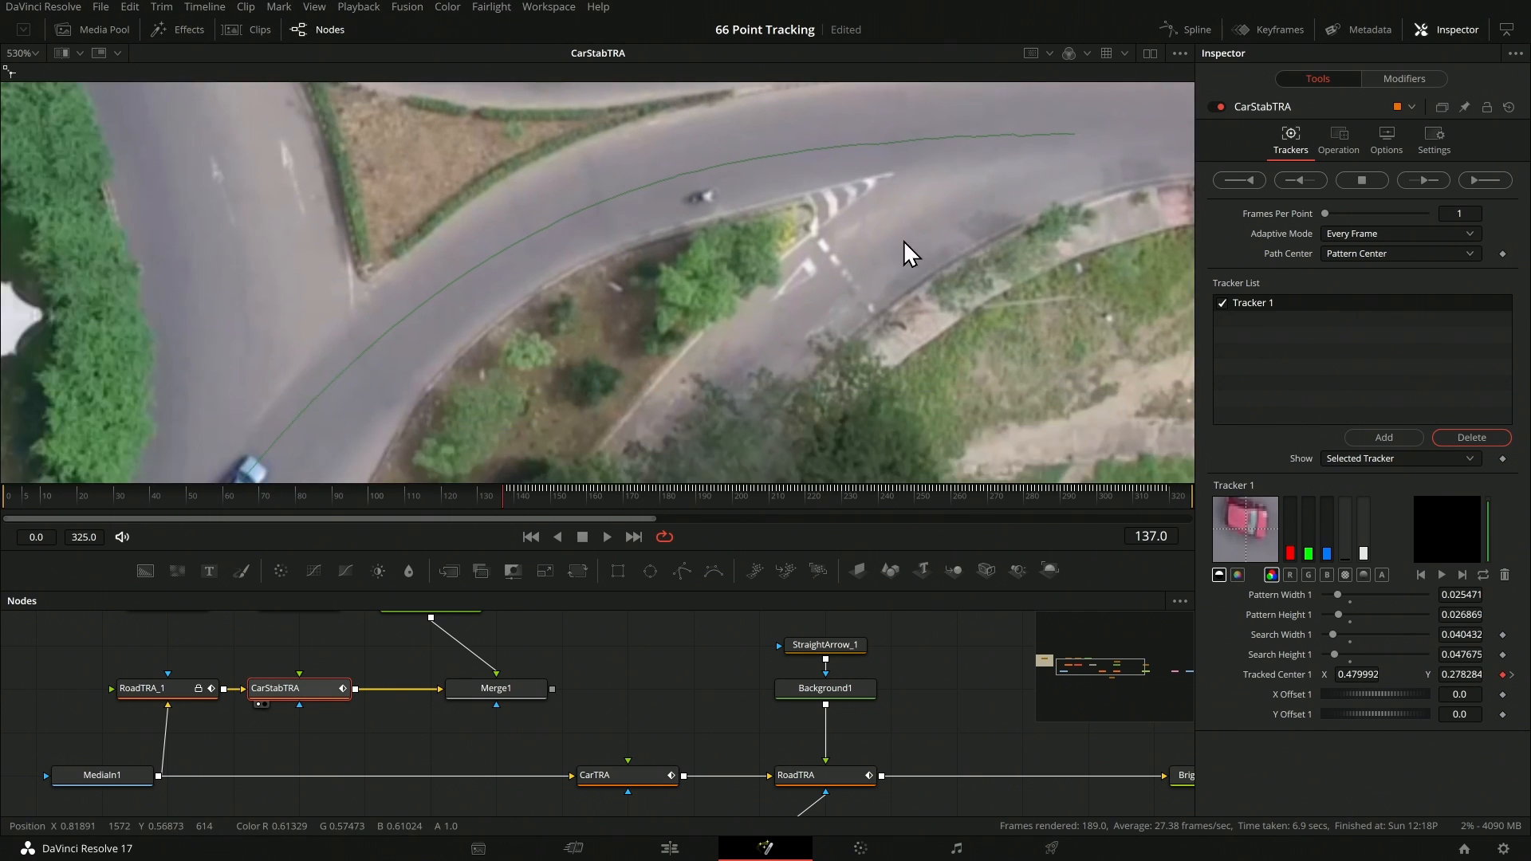
pyautogui.scroll(5, 625, 311)
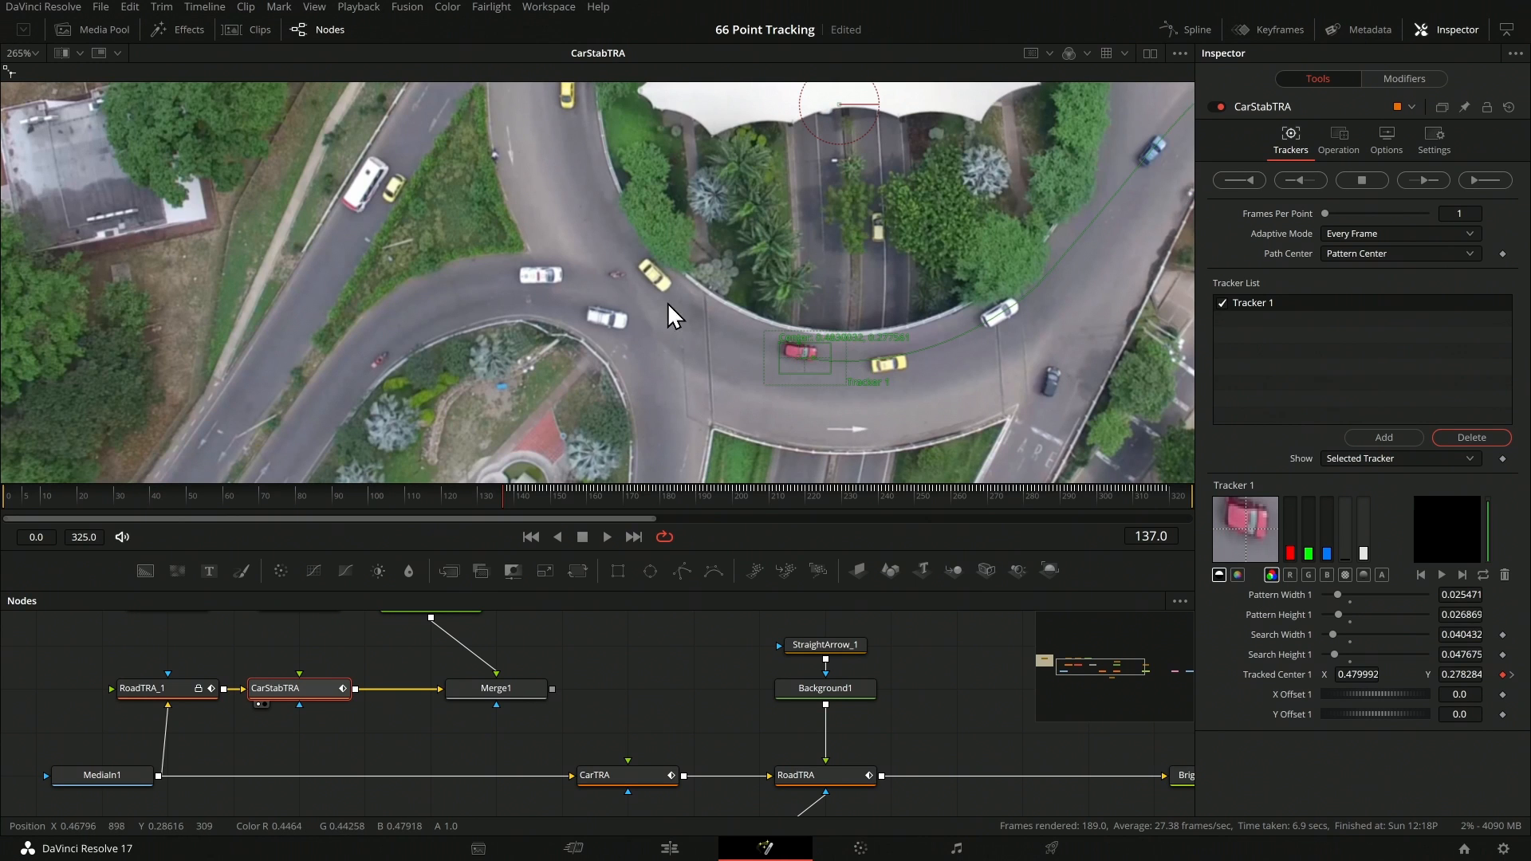
pyautogui.click(1304, 178)
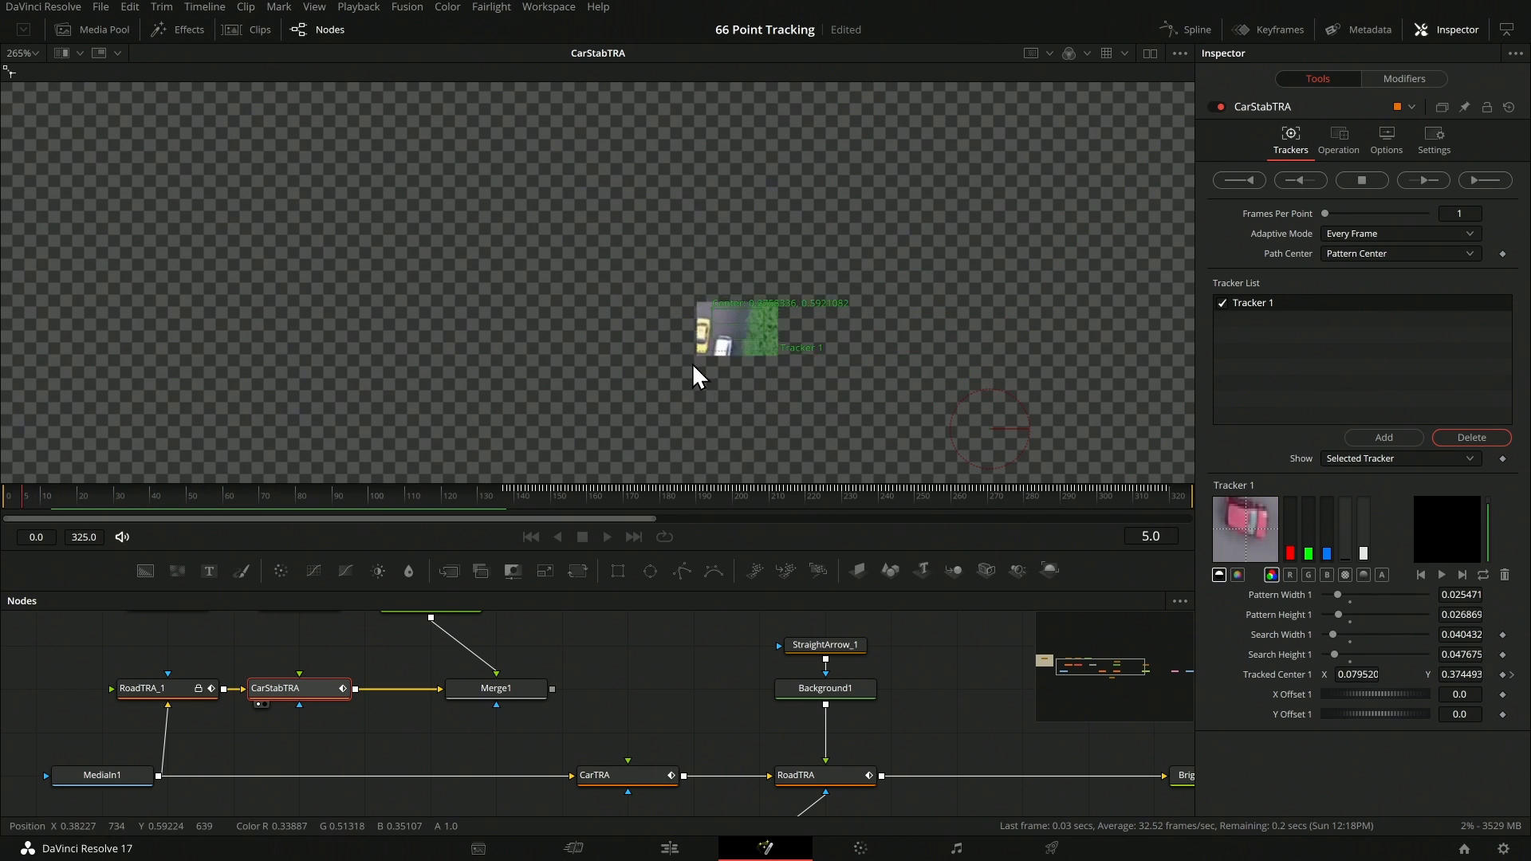
pyautogui.click(907, 462)
# - Compare the backward track with the red car's position between frames 55 and 33
pyautogui.moveTo(48, 493); pyautogui.dragTo(204, 507)
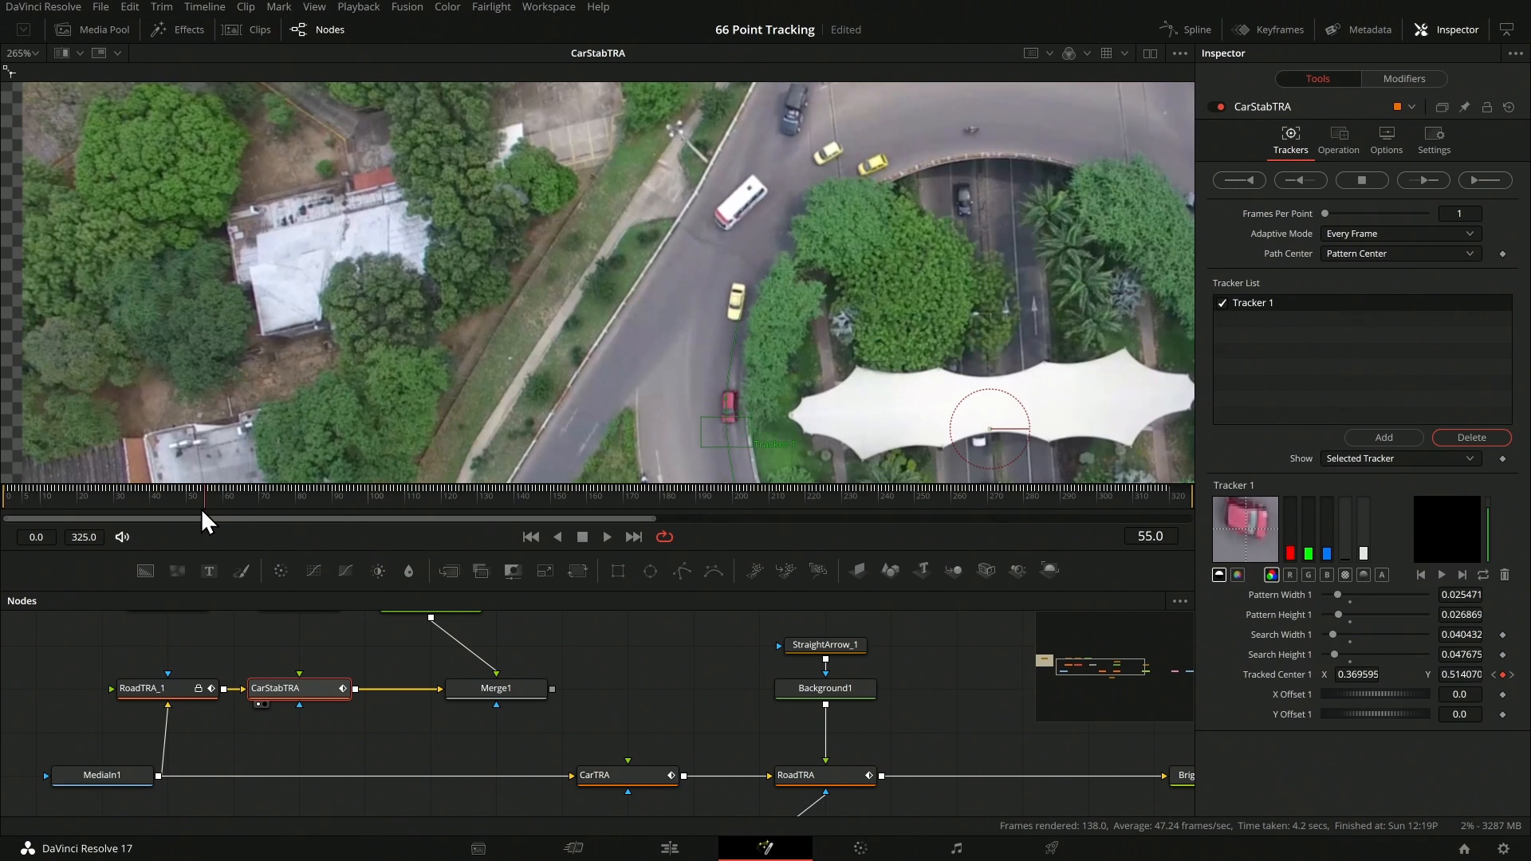
pyautogui.scroll(2, 769, 379)
pyautogui.scroll(4, 775, 371)
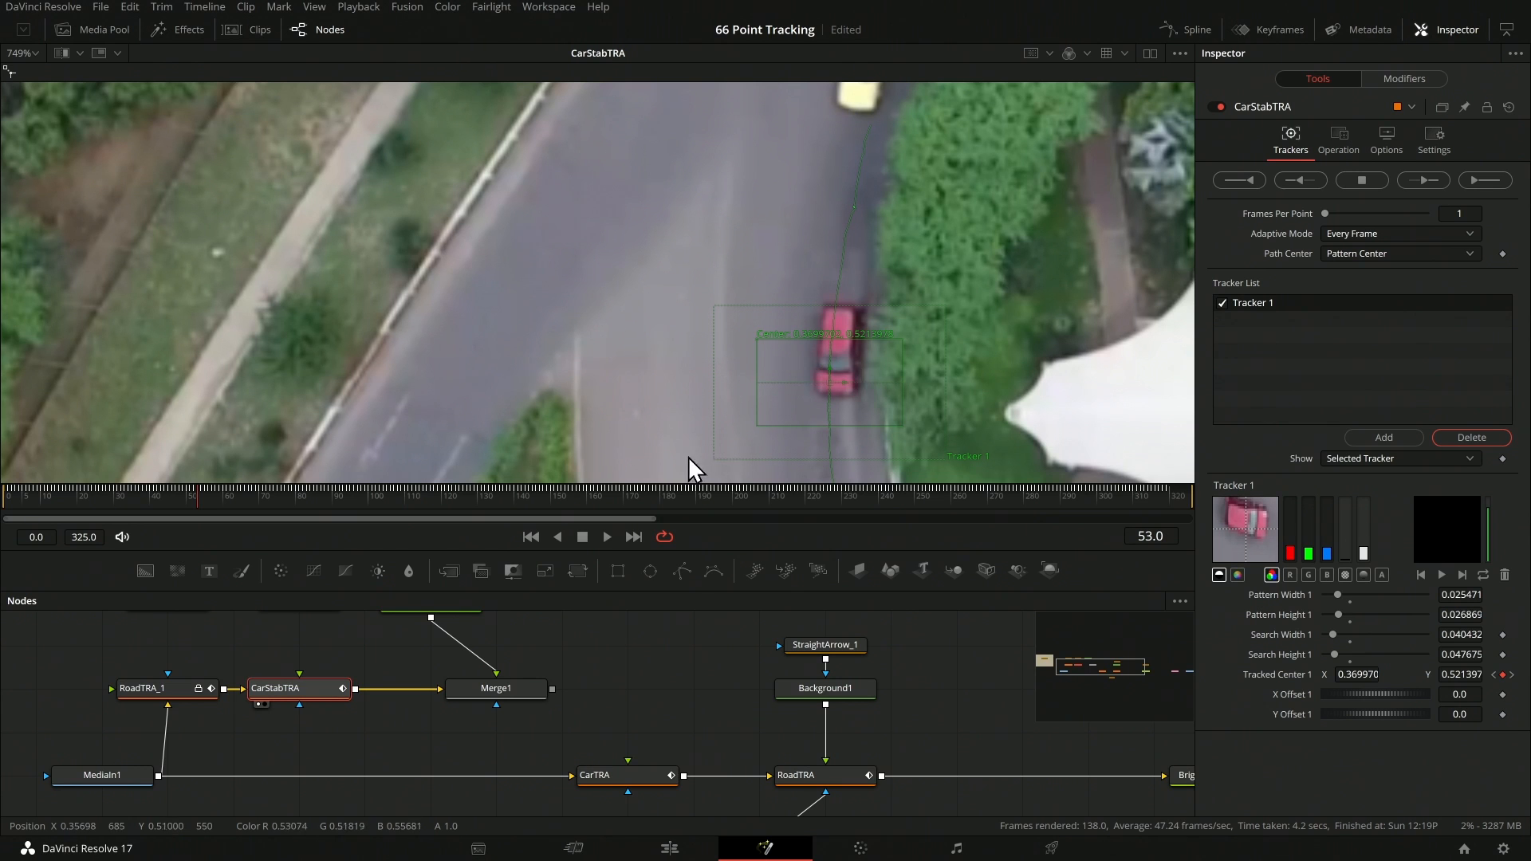
pyautogui.moveTo(211, 496); pyautogui.dragTo(127, 491)
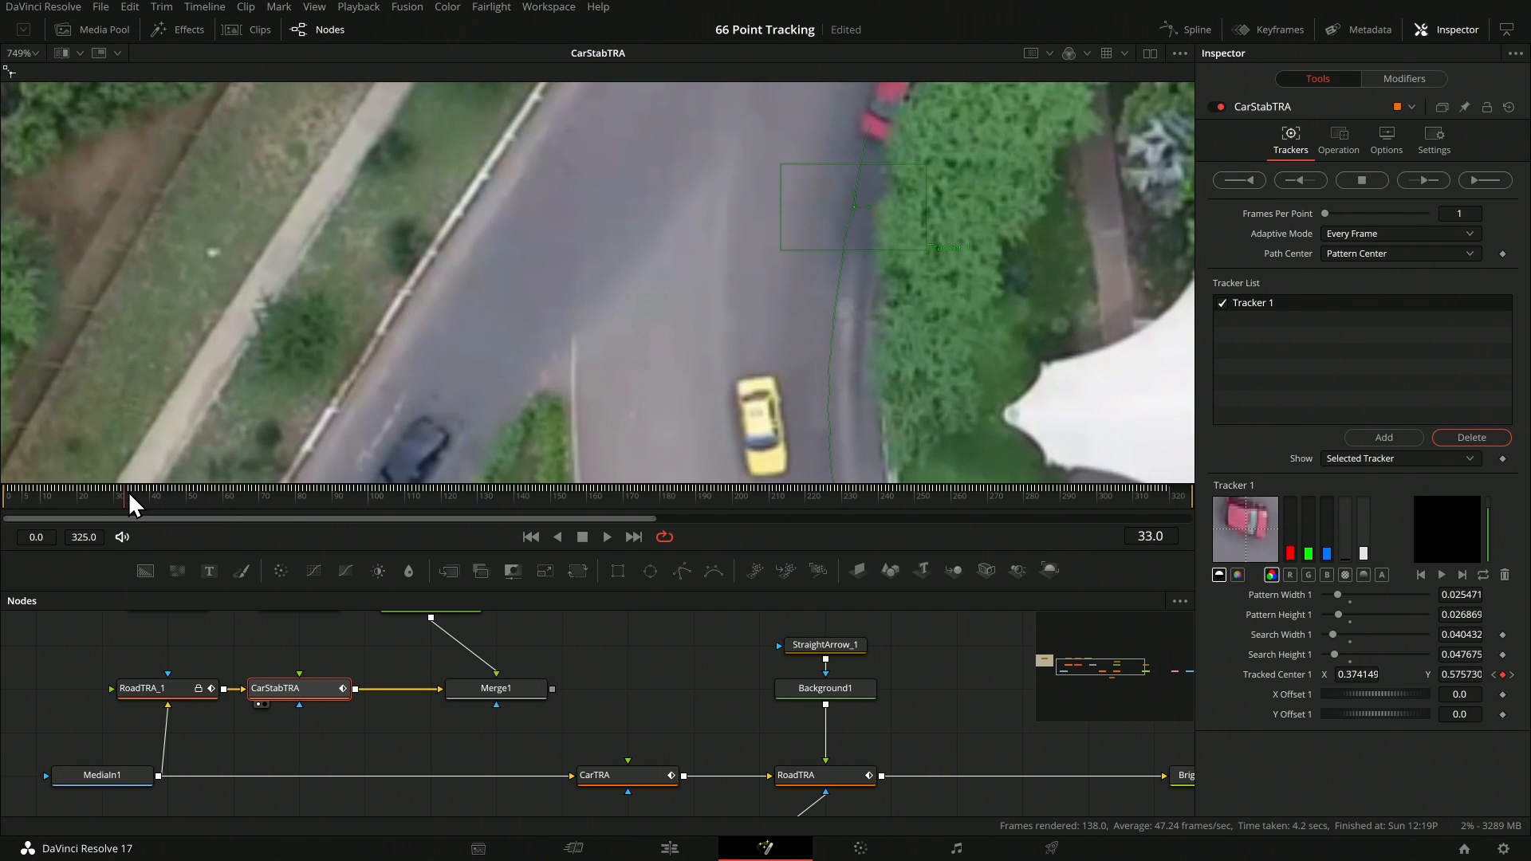
pyautogui.moveTo(812, 218); pyautogui.dragTo(791, 308)
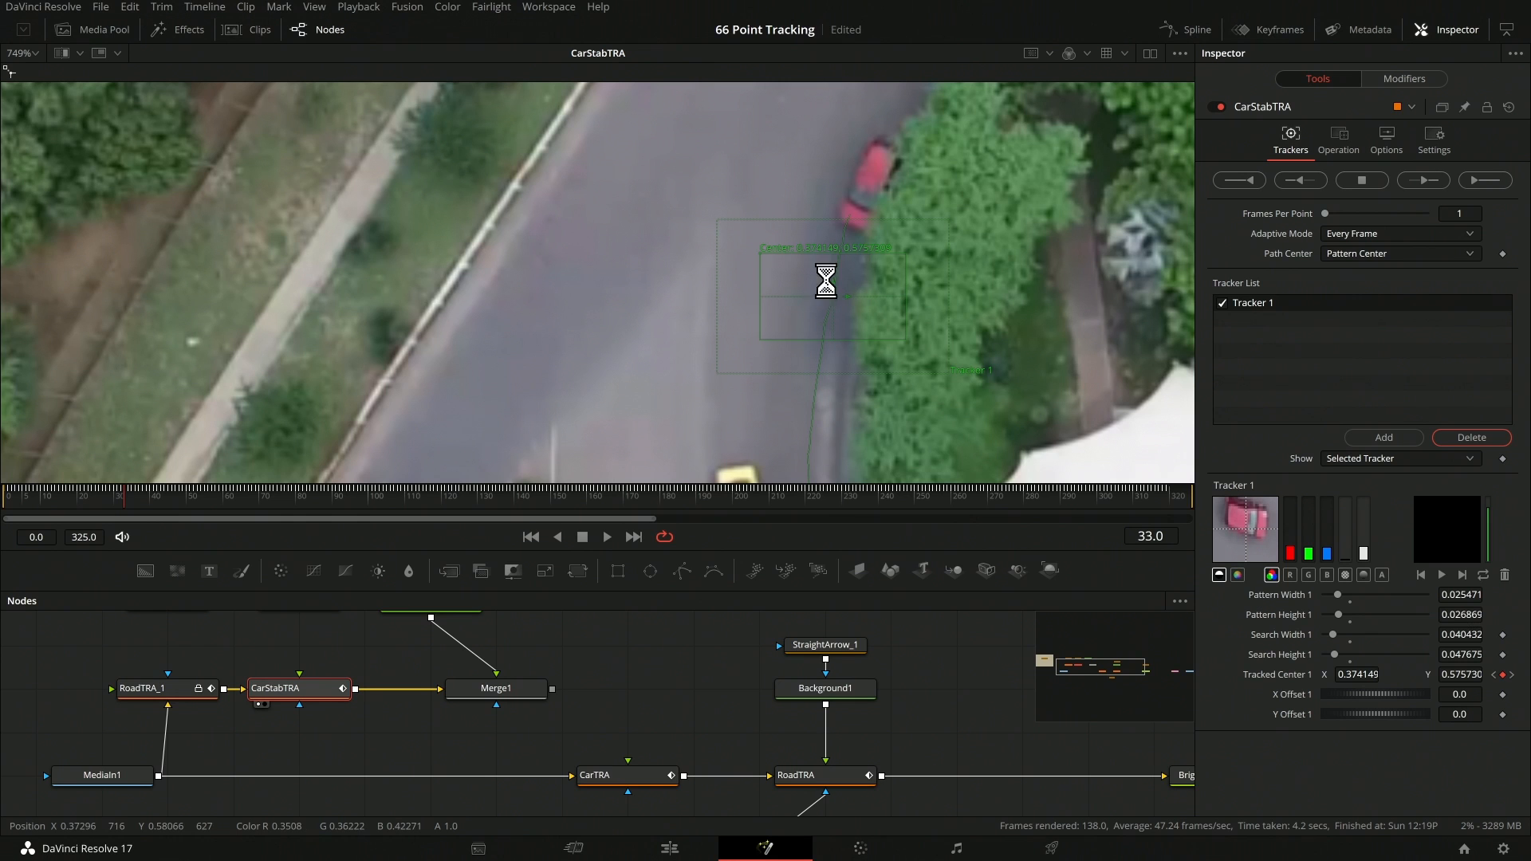
# - Step through the frames around the point where the tracker loses the red car and stop at frame 39
pyautogui.press('Right')
pyautogui.press('Right')
pyautogui.press('Right')
pyautogui.press('Right')
pyautogui.press('Right')
pyautogui.press('Right')
pyautogui.press('Right')
pyautogui.press('Right')
pyautogui.press('Right')
pyautogui.press('Right')
pyautogui.press('Right')
pyautogui.press('Left')
pyautogui.press('Left')
pyautogui.press('Left')
pyautogui.press('Left')
pyautogui.press('Left')
pyautogui.press('Left')
pyautogui.press('Left')
pyautogui.press('Right')
pyautogui.press('Right')
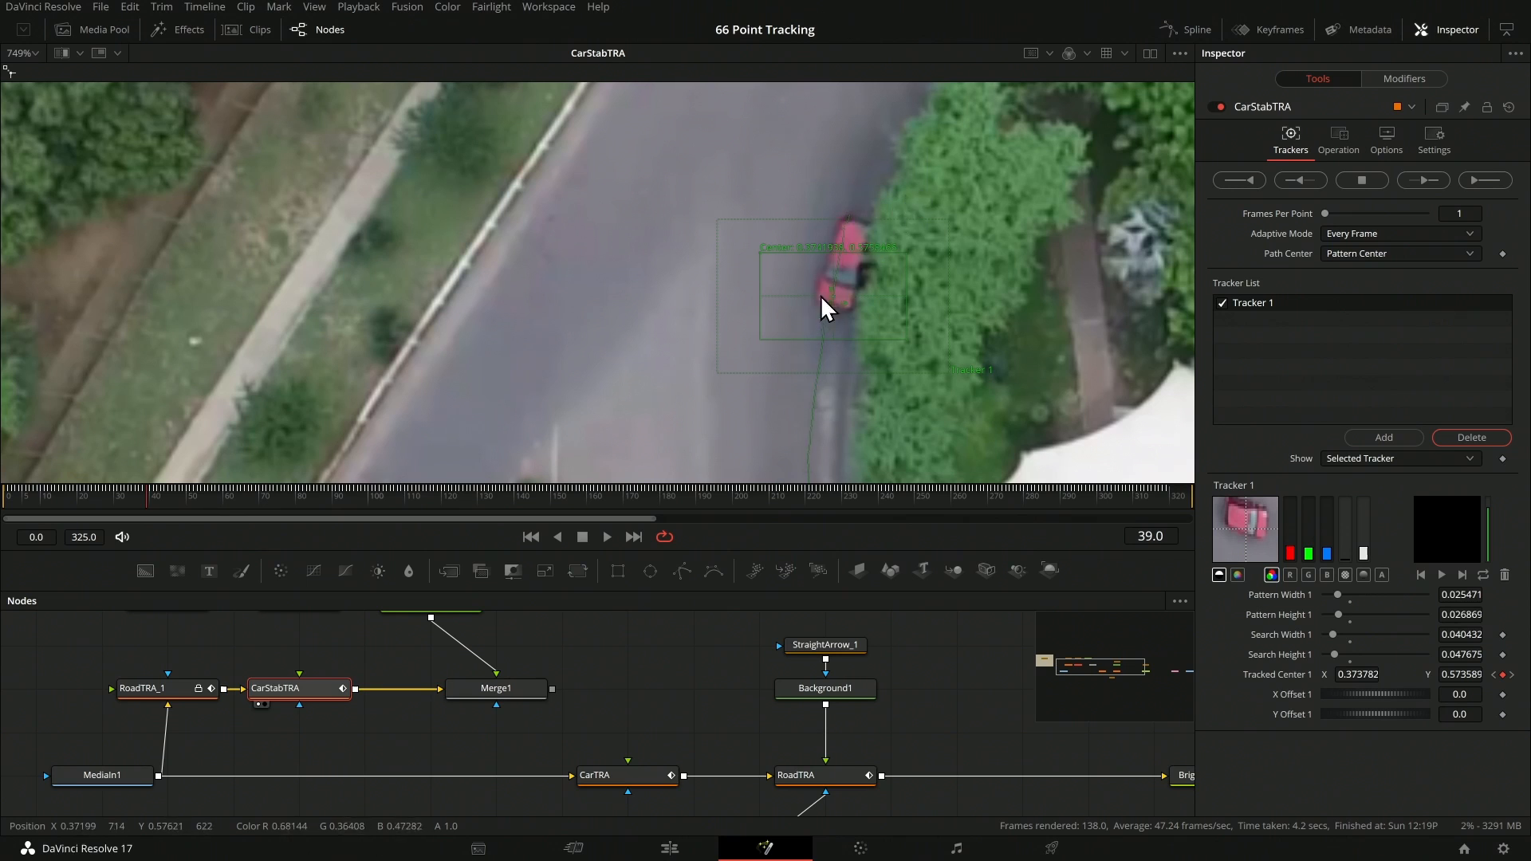
# - Set the path center to Track Center (Append) and shrink the pattern box to about 0.005 by 0.010 at the red car's lower-left corner
pyautogui.click(1347, 253)
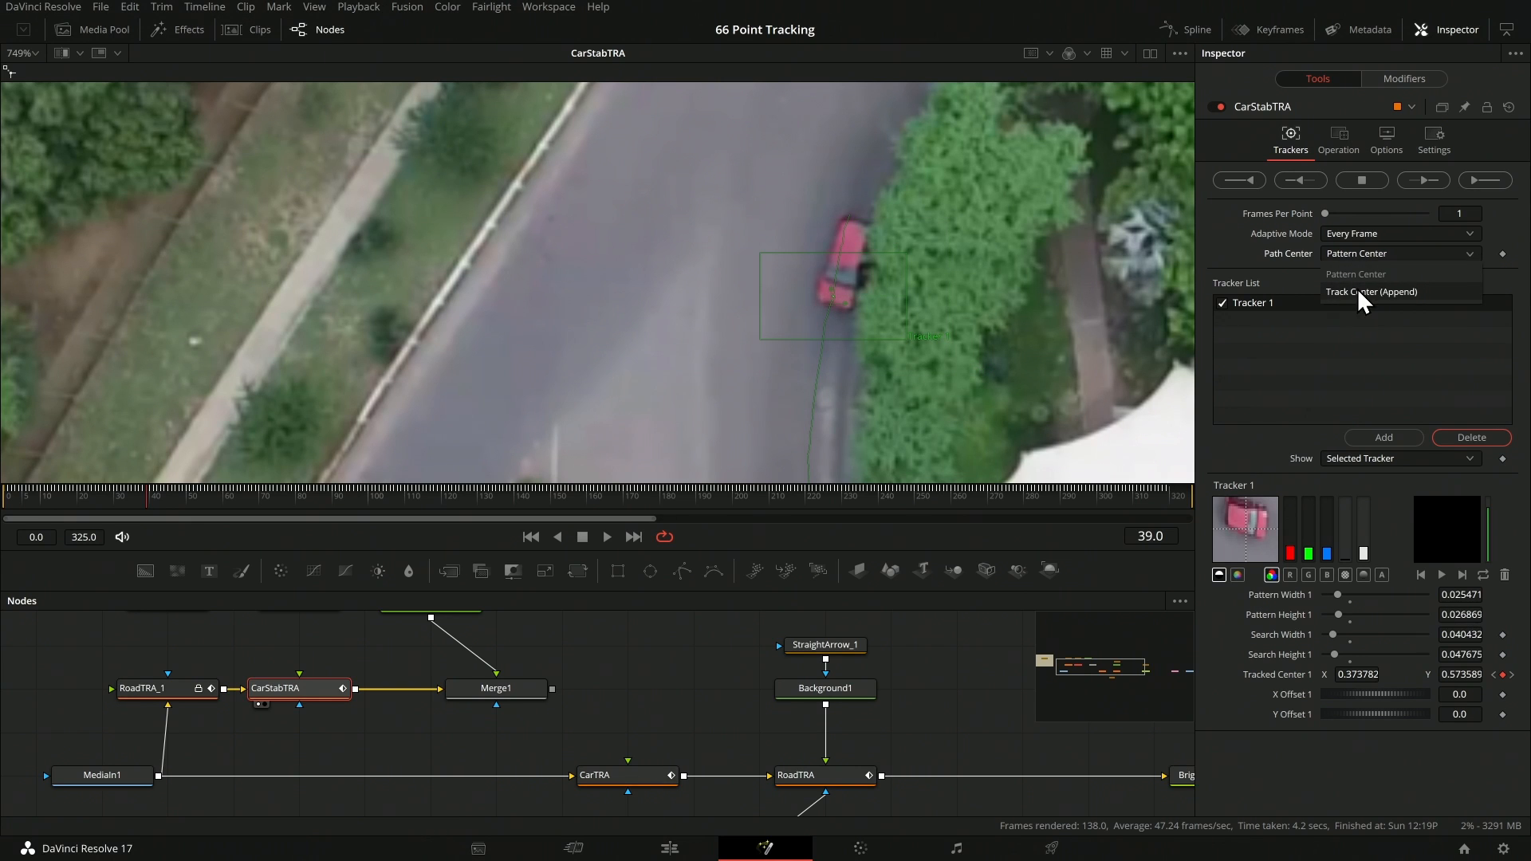
pyautogui.click(1385, 291)
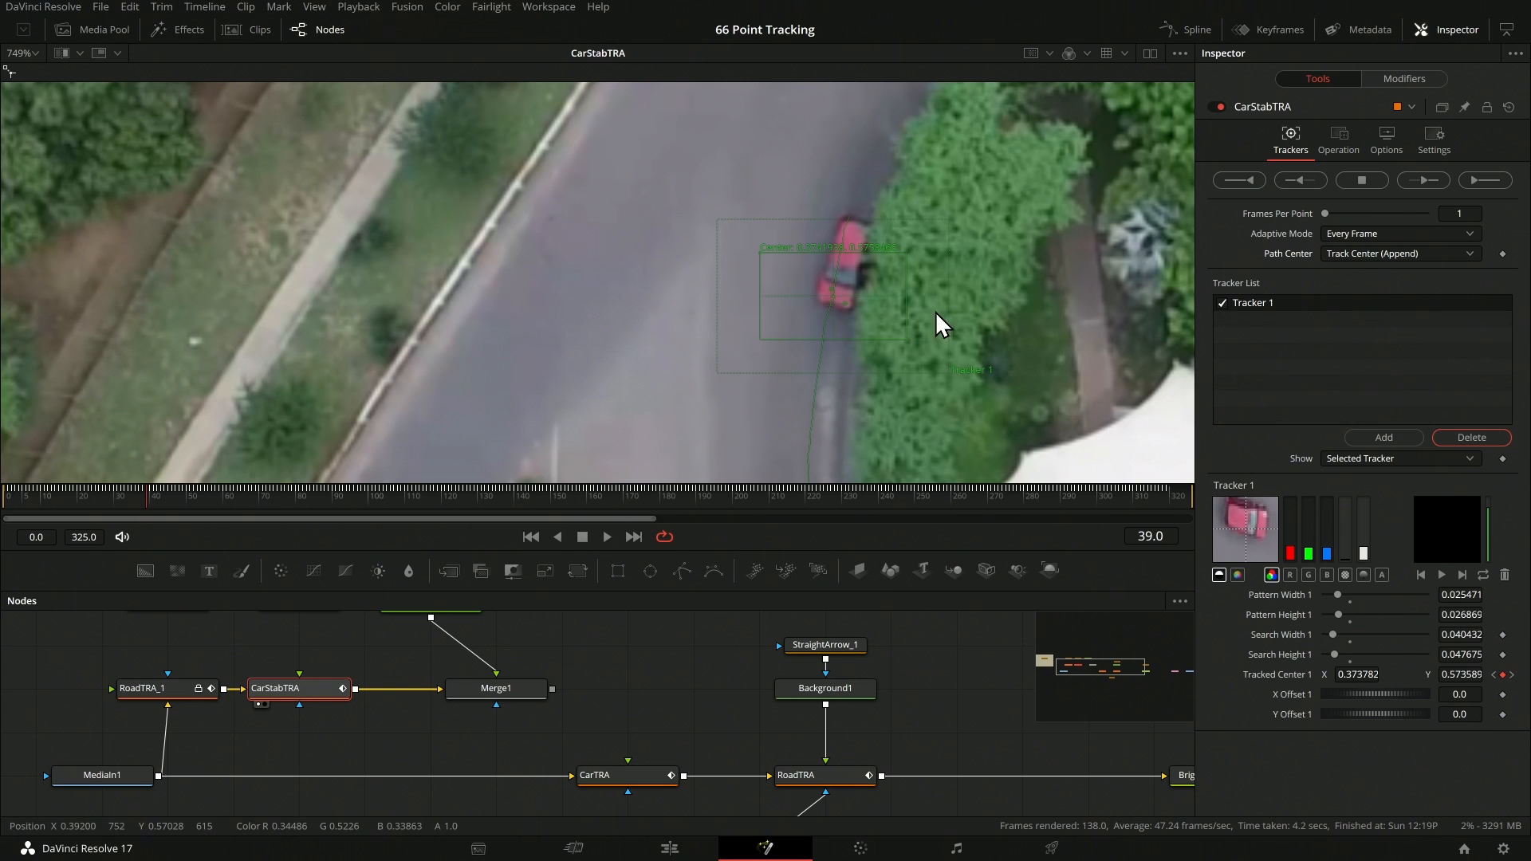
pyautogui.moveTo(906, 255); pyautogui.dragTo(802, 282)
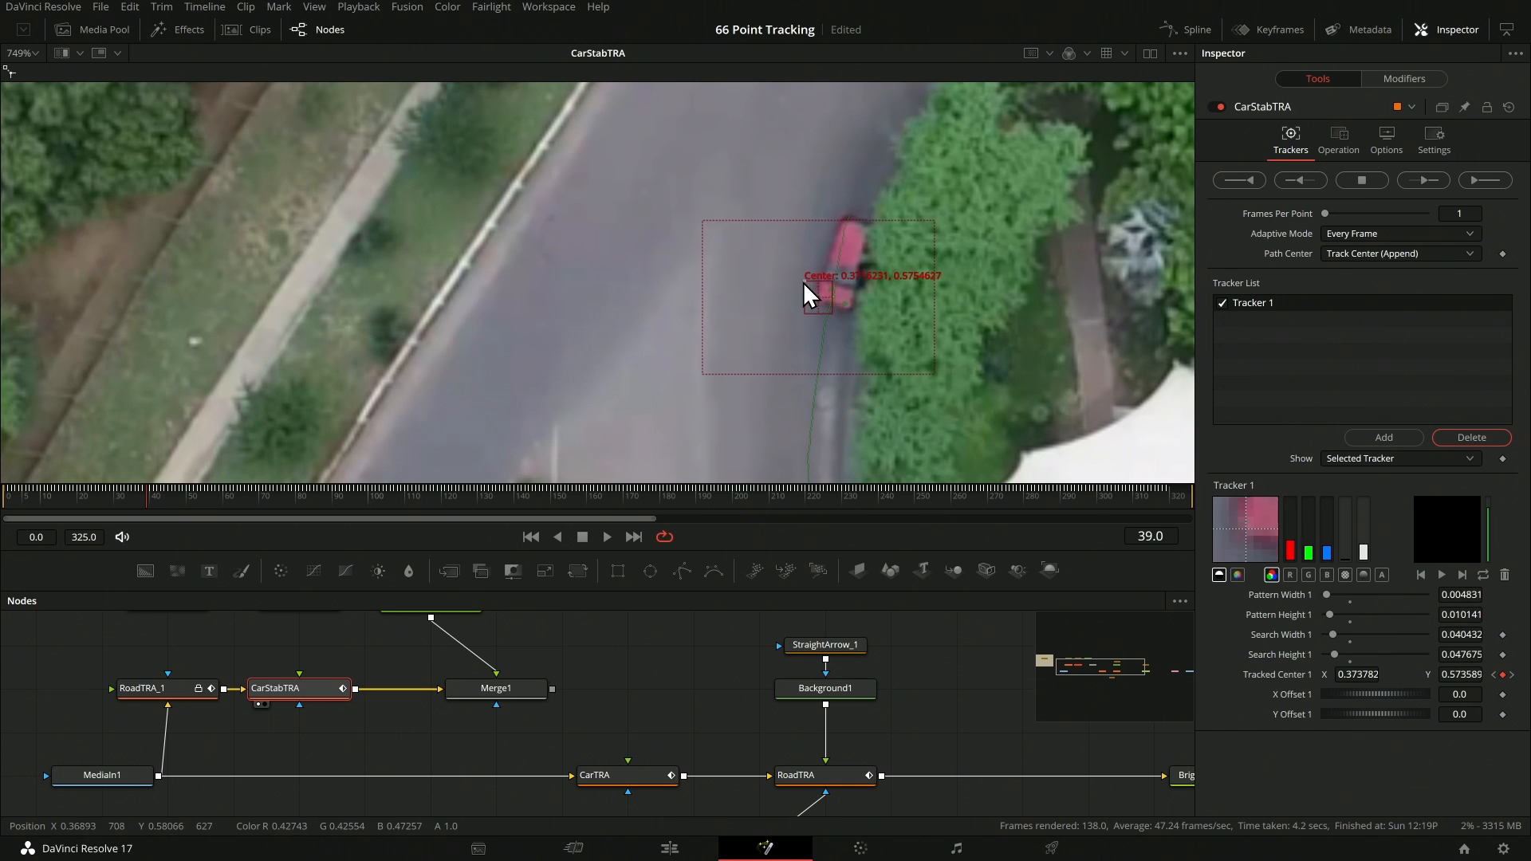
# - Switch Tracker 1 to the red channel and reduce its search area to about 0.017 by 0.029
pyautogui.click(1291, 574)
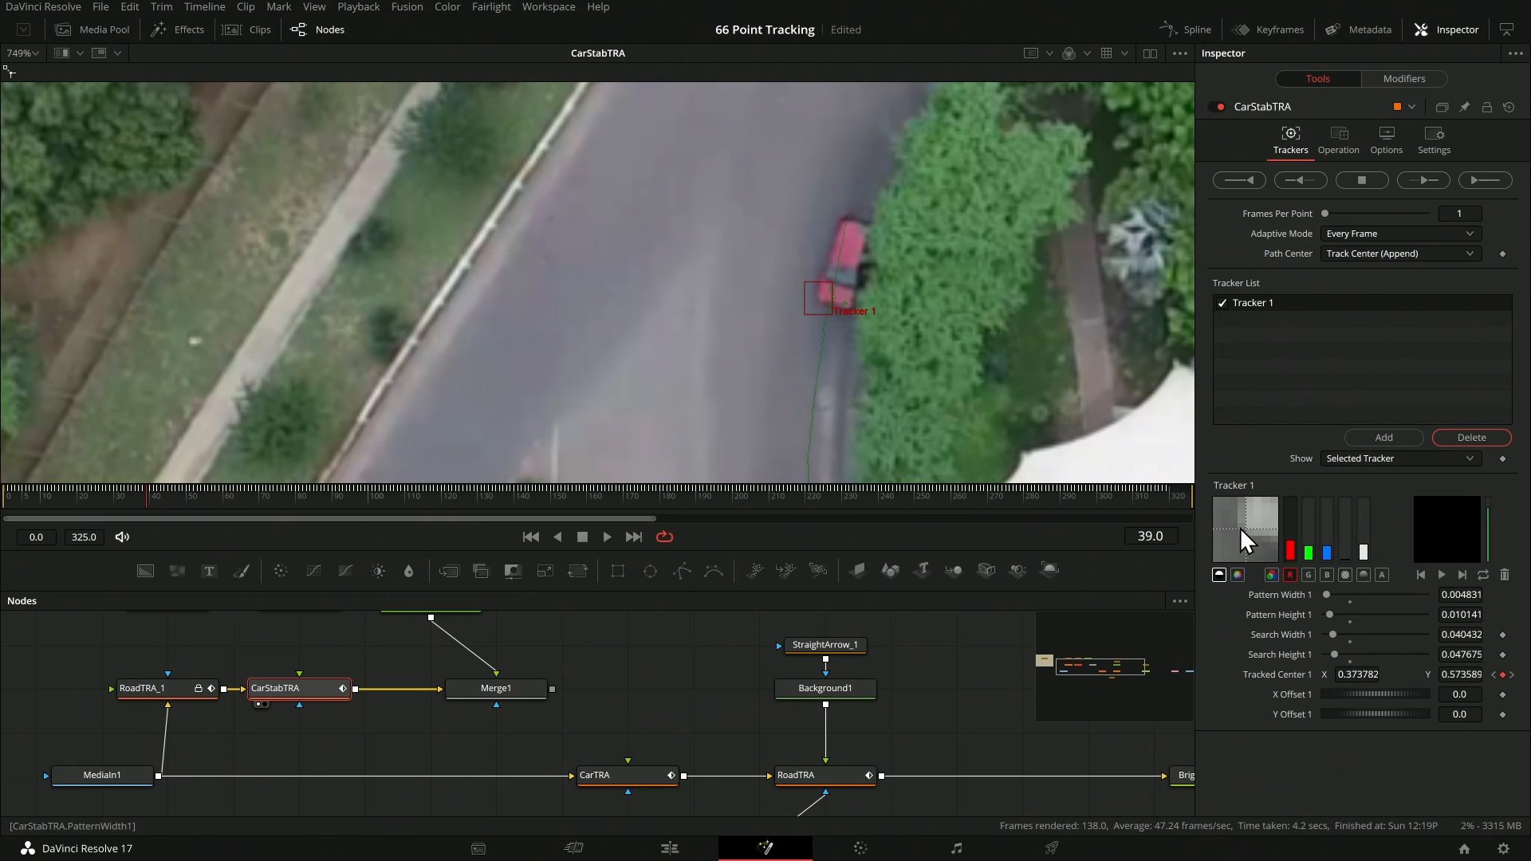
pyautogui.moveTo(938, 372); pyautogui.dragTo(866, 344)
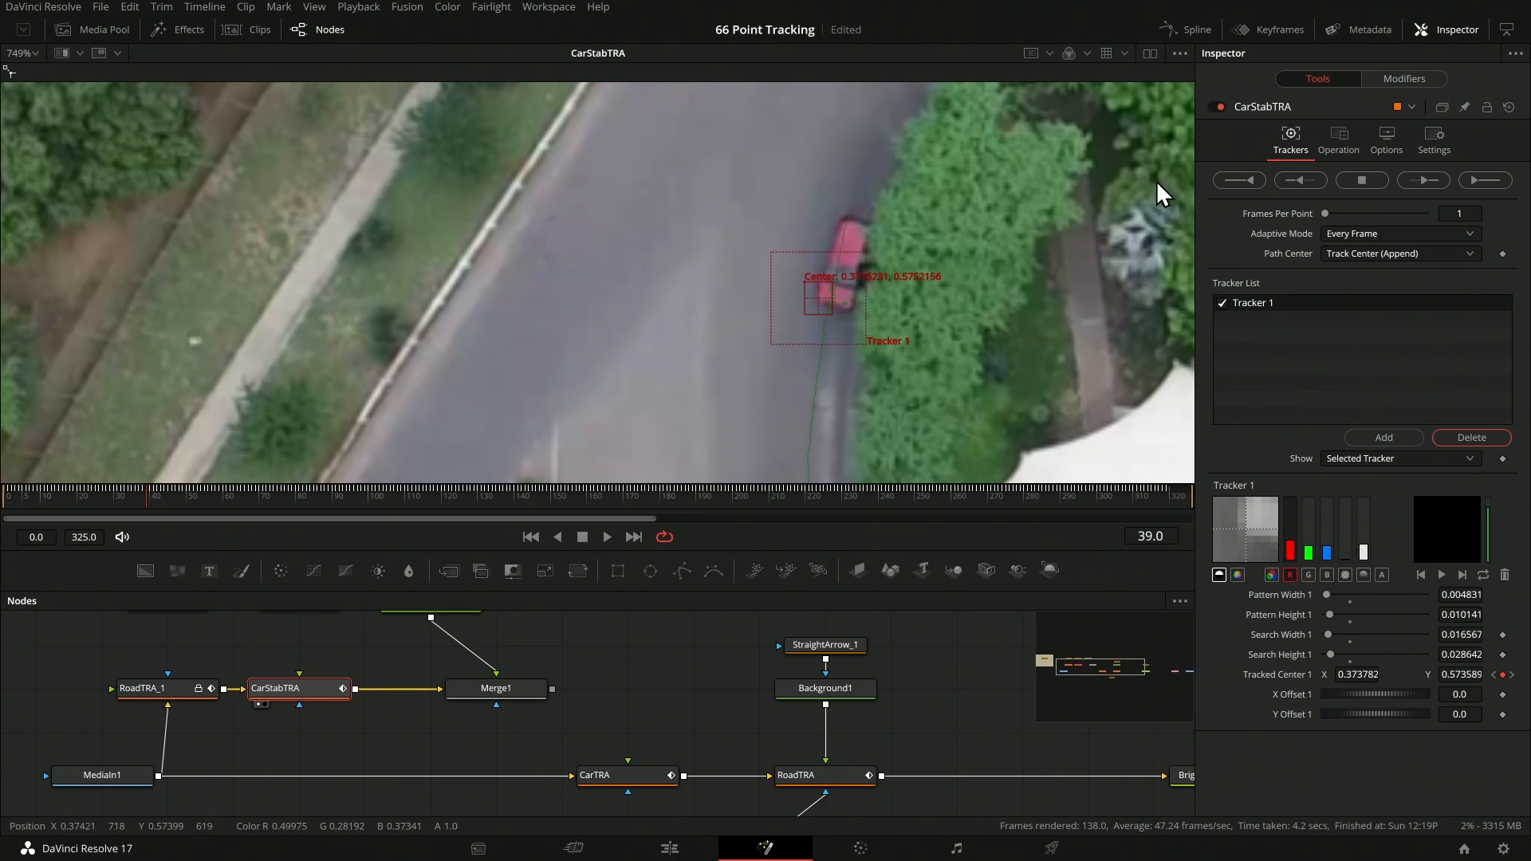
# - Track the red car backward from frame 39 to the start of the clip
pyautogui.click(1287, 175)
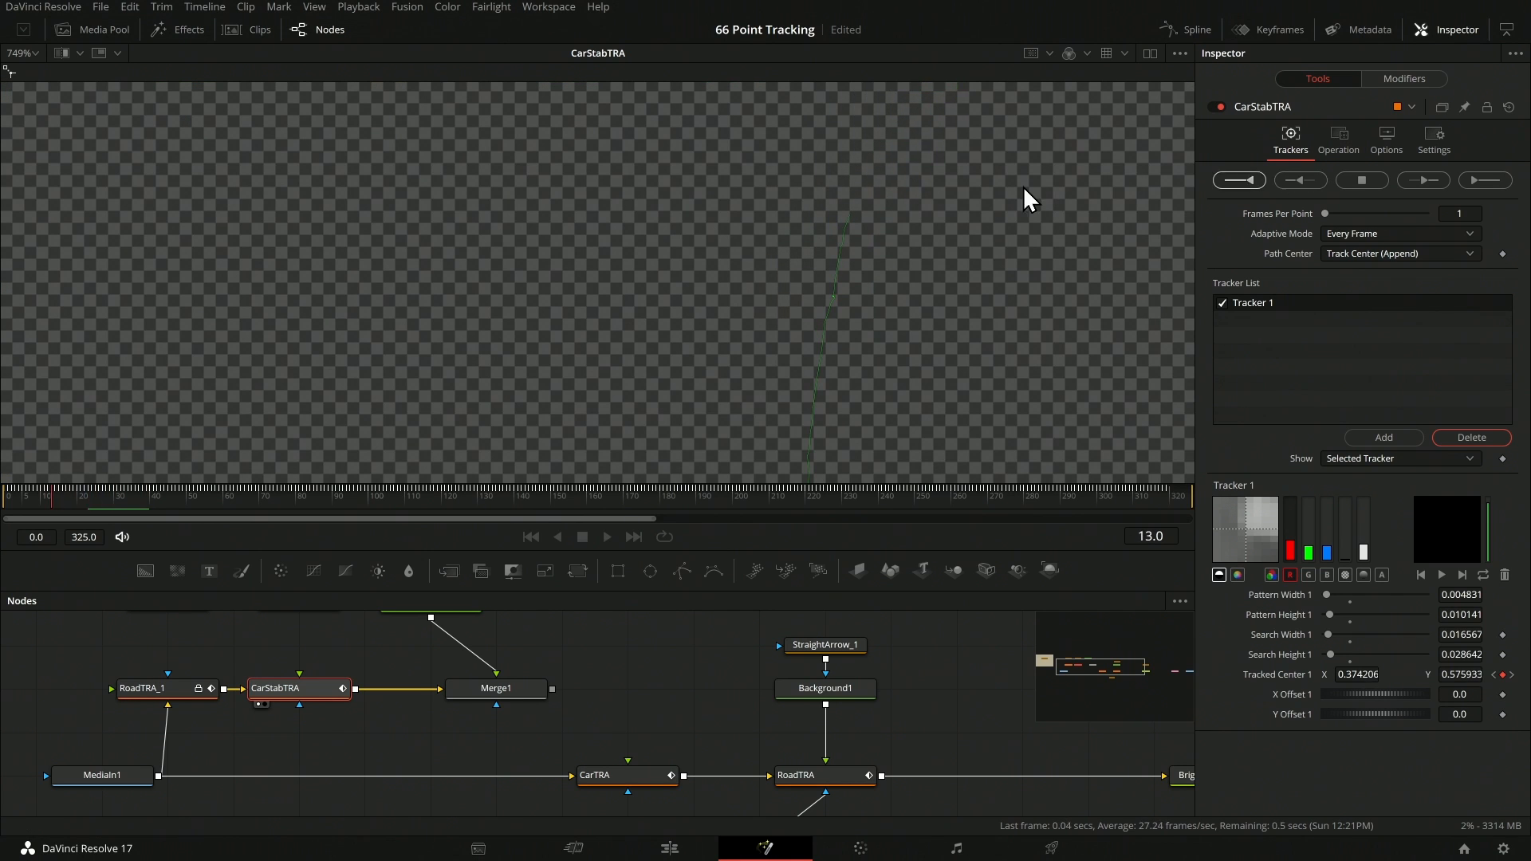
pyautogui.click(902, 462)
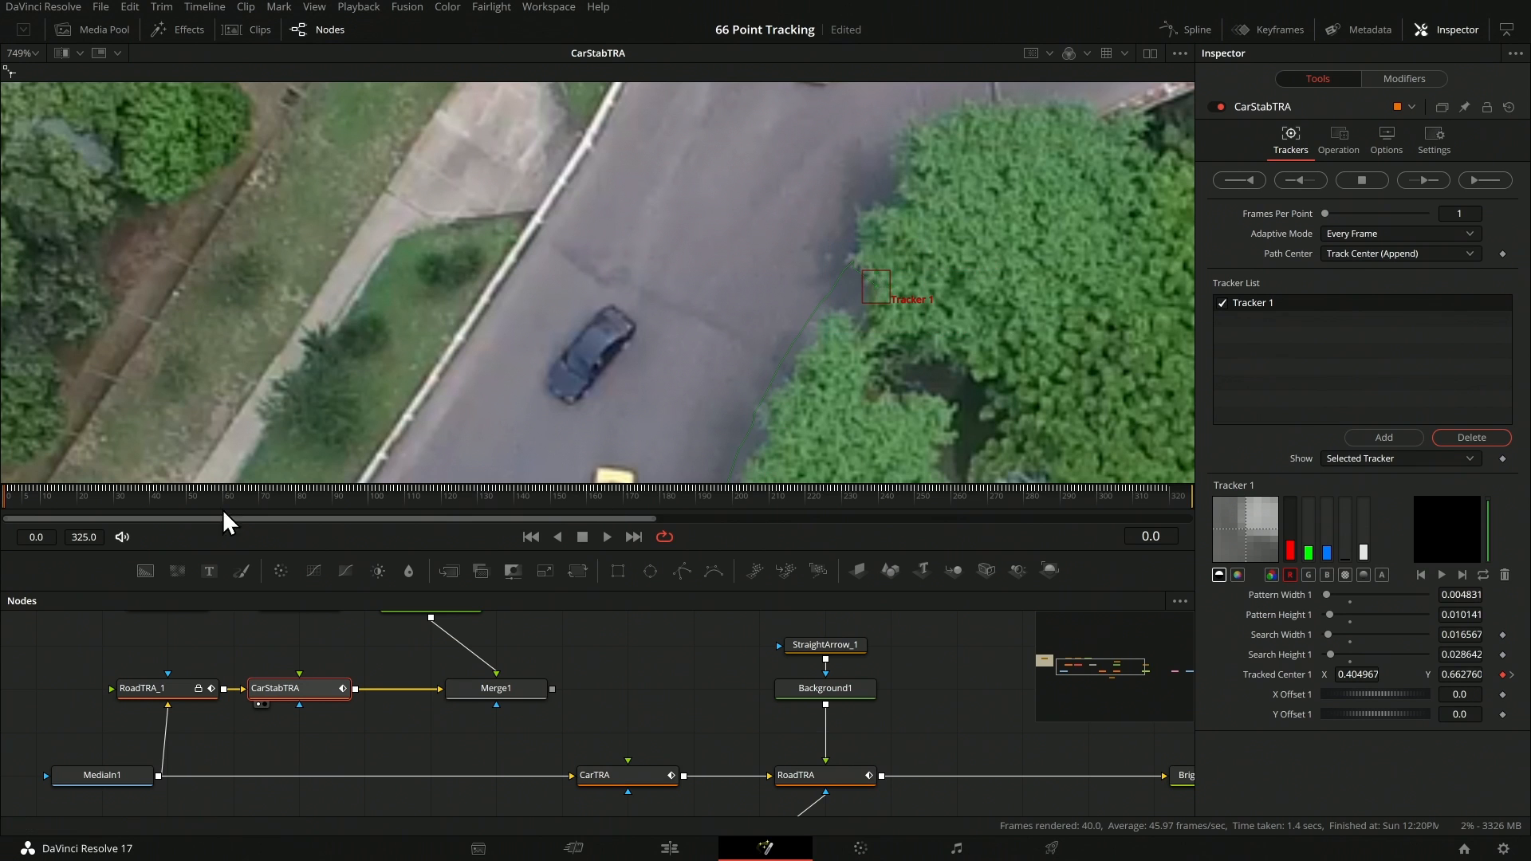
# - Check the track against the red car around frames 10 to 13 and delete the tracker path's displacement keyframes before frame 13
pyautogui.moveTo(27, 500)
pyautogui.mouseDown()
pyautogui.moveTo(75, 499)
pyautogui.moveTo(54, 504)
pyautogui.mouseUp()
pyautogui.press('Left')
pyautogui.press('Left')
pyautogui.press('Left')
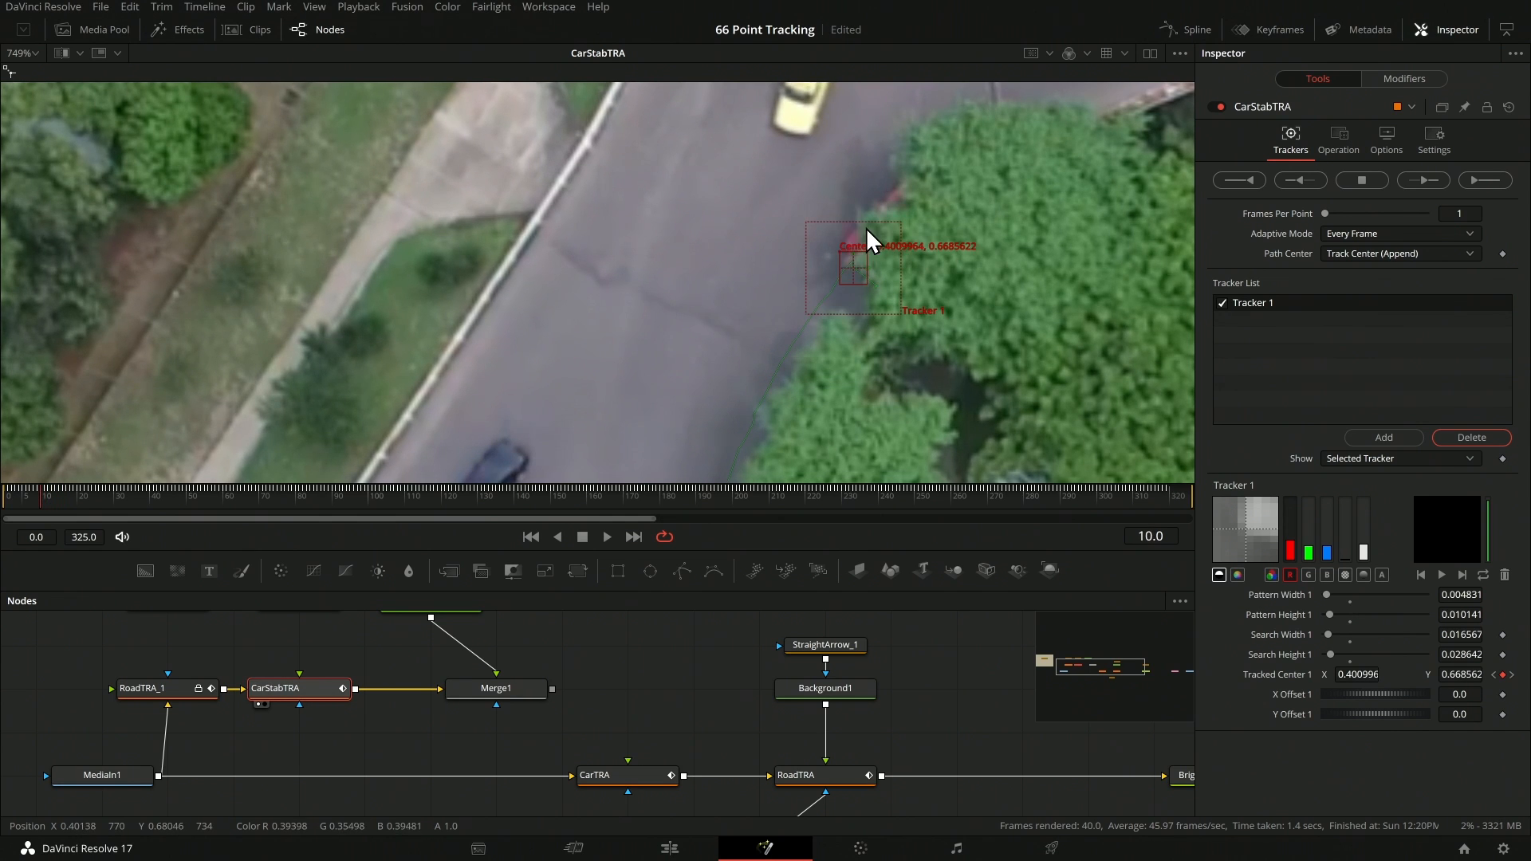
pyautogui.press('Right')
pyautogui.press('Right')
pyautogui.press('Right')
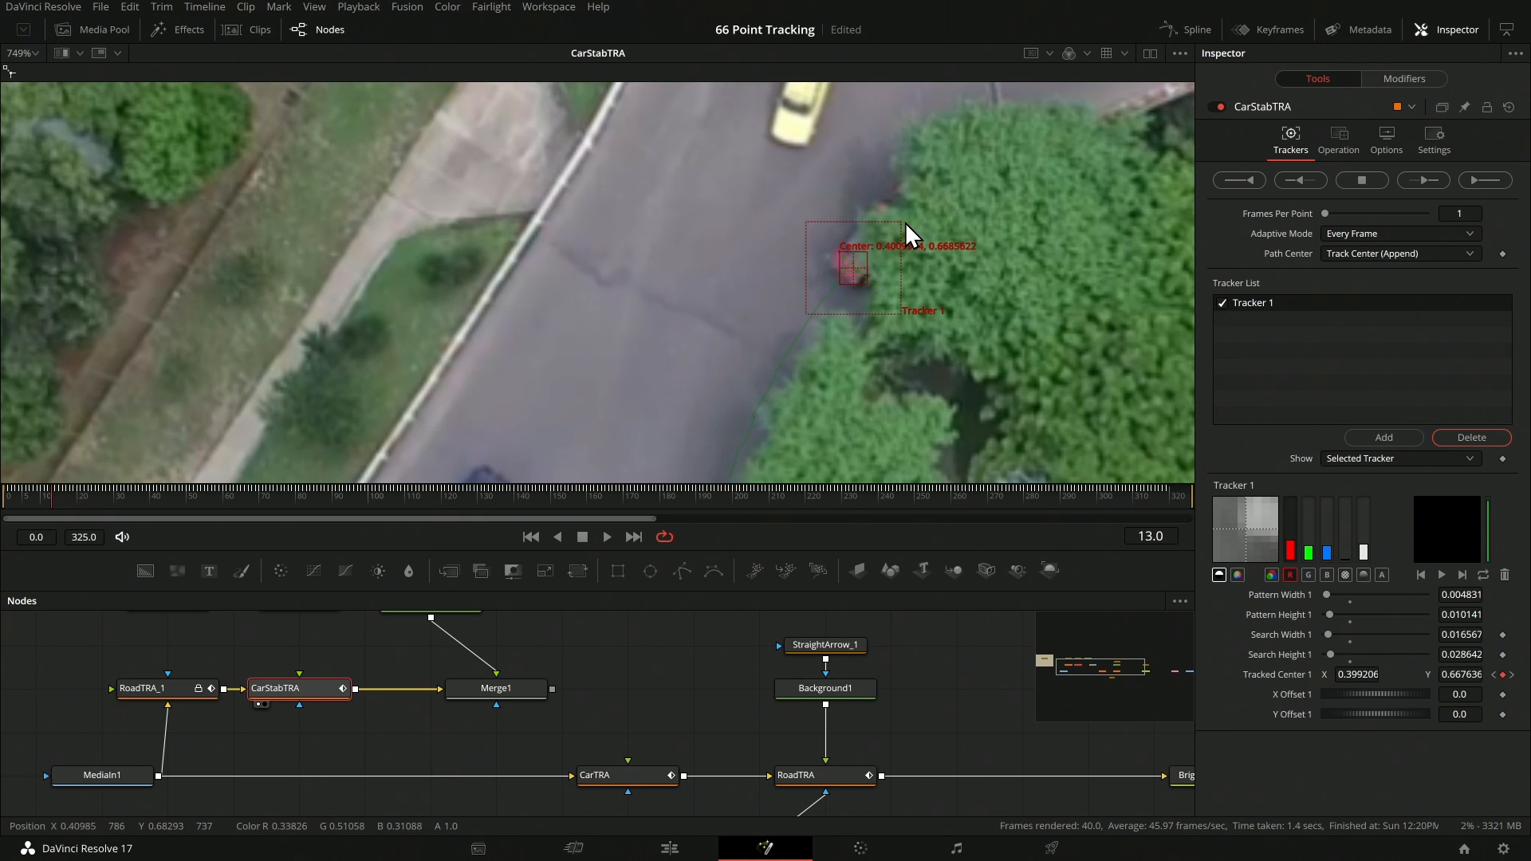
pyautogui.press('Left')
pyautogui.press('Left')
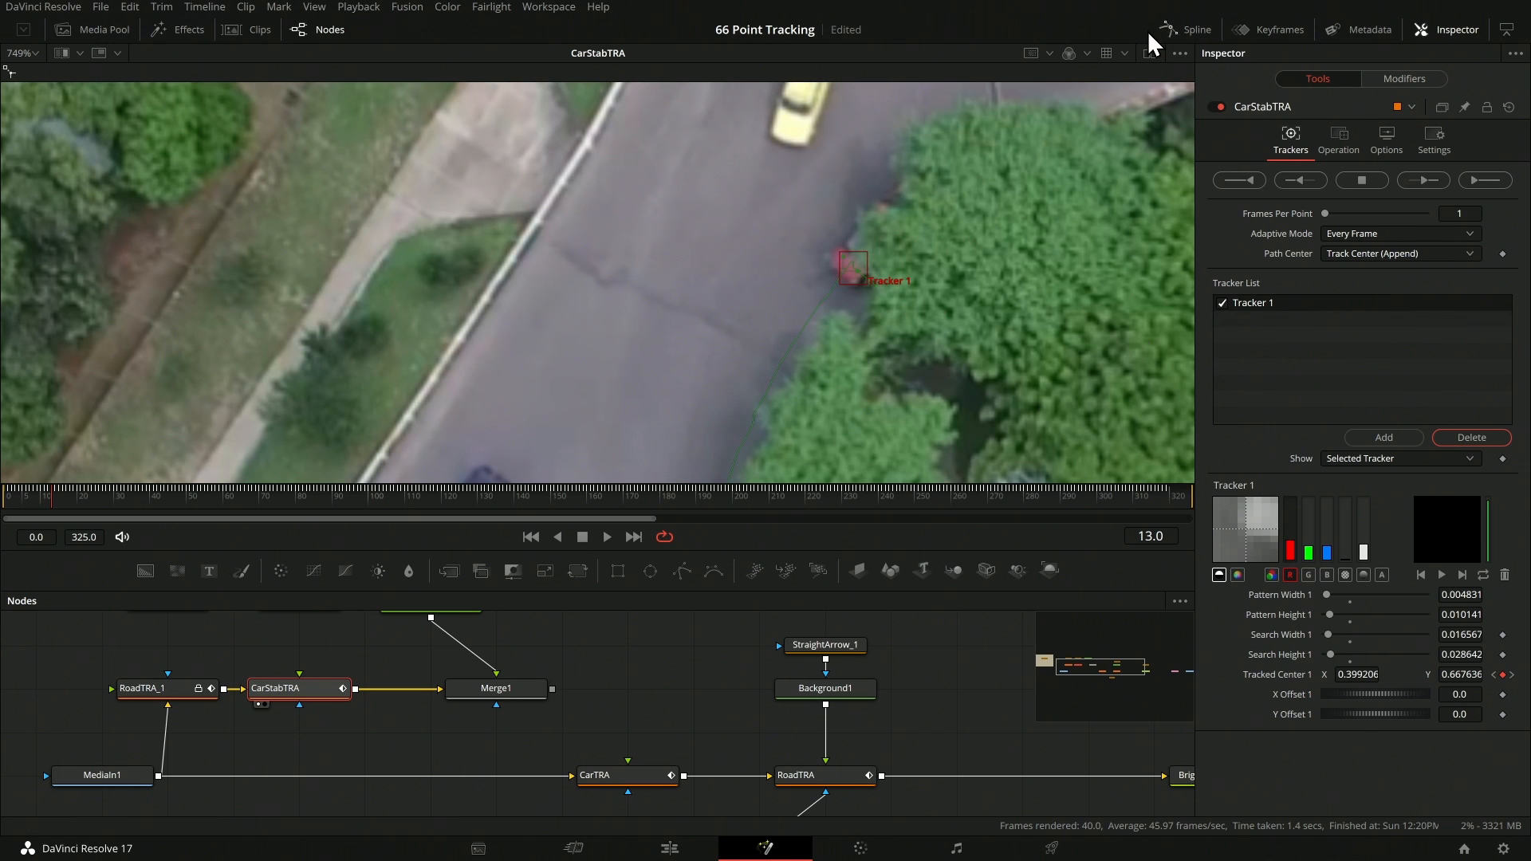
pyautogui.click(1181, 28)
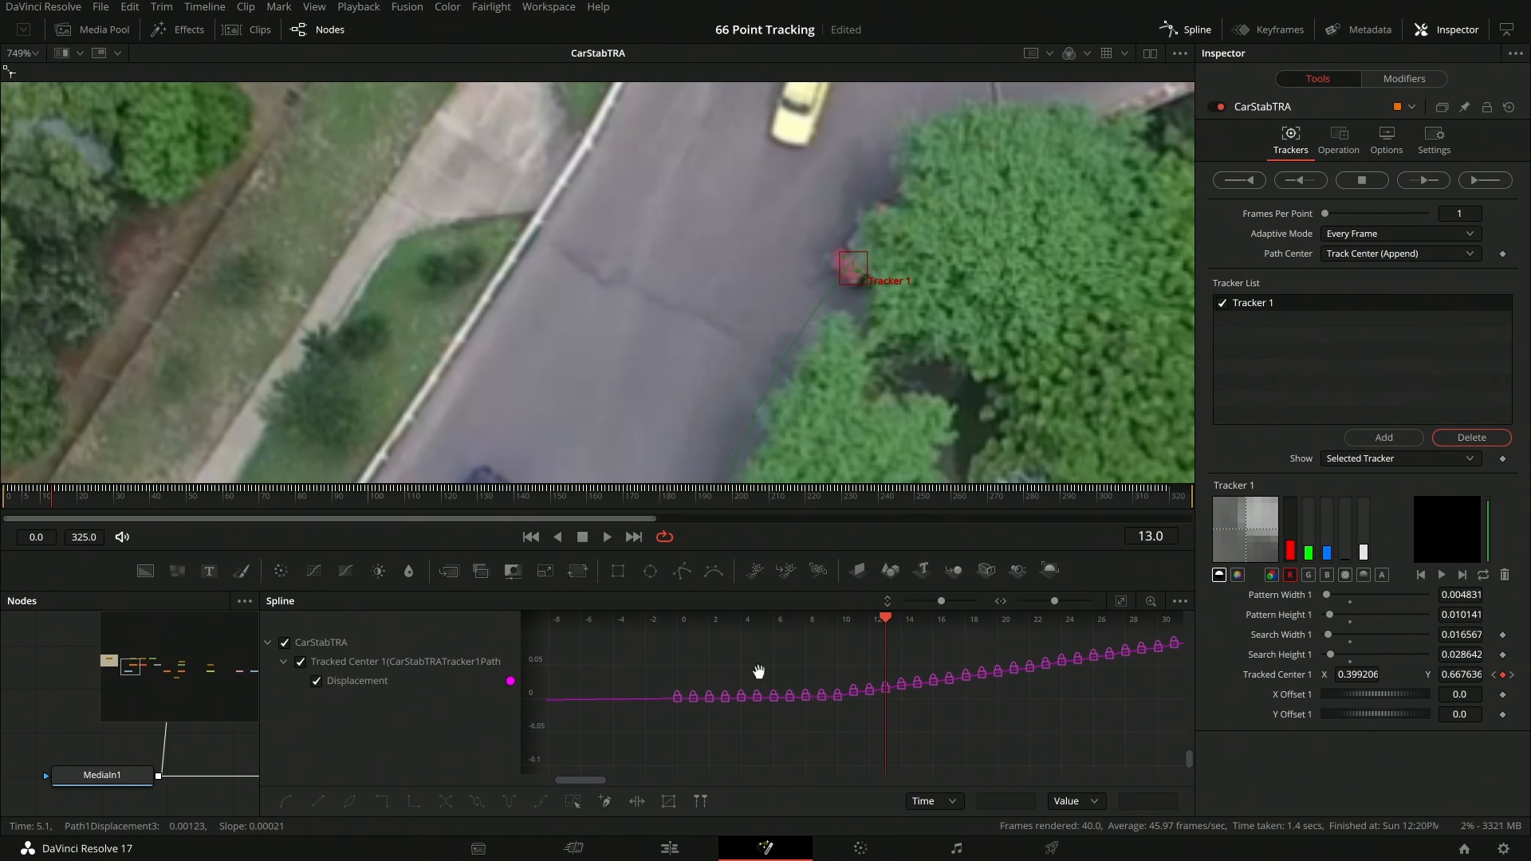
pyautogui.moveTo(634, 650); pyautogui.dragTo(880, 739)
pyautogui.press('Delete')
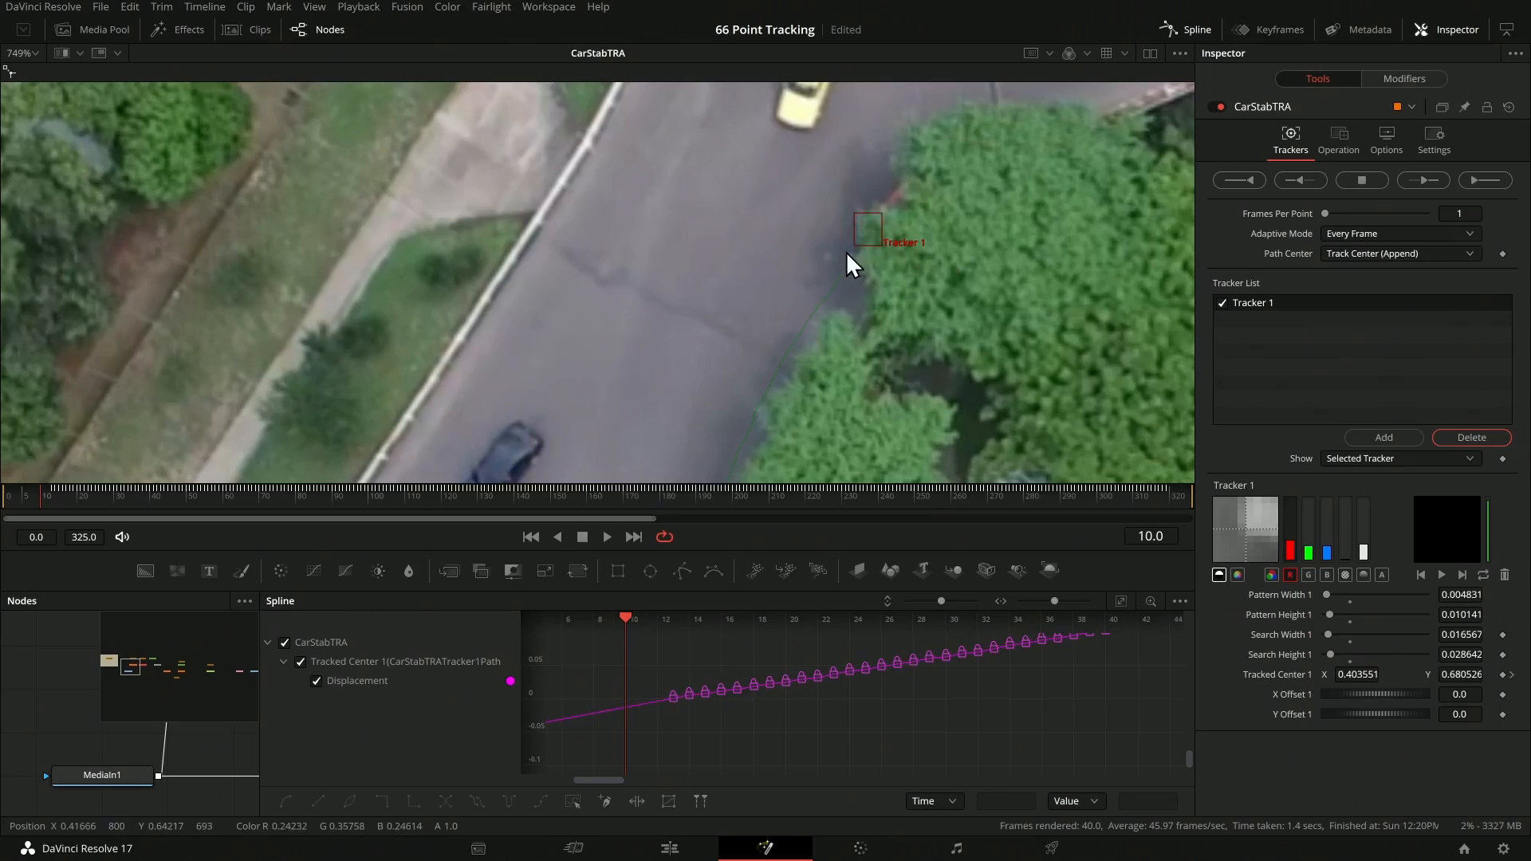
# - Step back through the frames before frame 10 to compare the tracker's position with the hidden red car
pyautogui.press('Left')
pyautogui.press('Left')
pyautogui.press('Left')
pyautogui.press('Left')
pyautogui.press('Left')
pyautogui.press('Left')
pyautogui.press('Left')
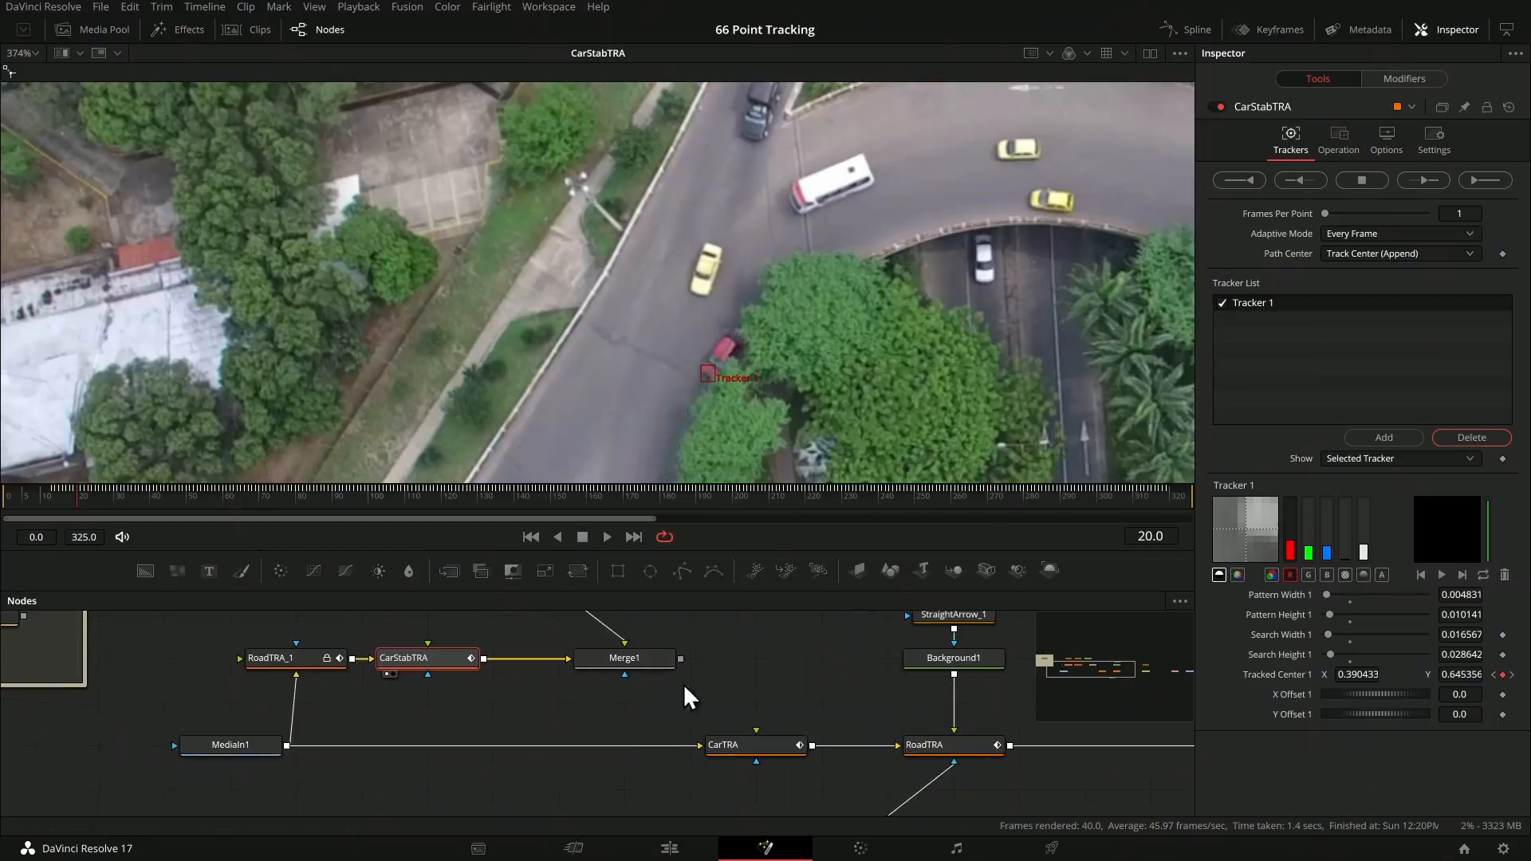
# - Rename CarStabTRA's tracker path modifier as RedCarStablPath
pyautogui.click(819, 687)
pyautogui.moveTo(842, 719); pyautogui.dragTo(914, 779)
pyautogui.click(510, 726)
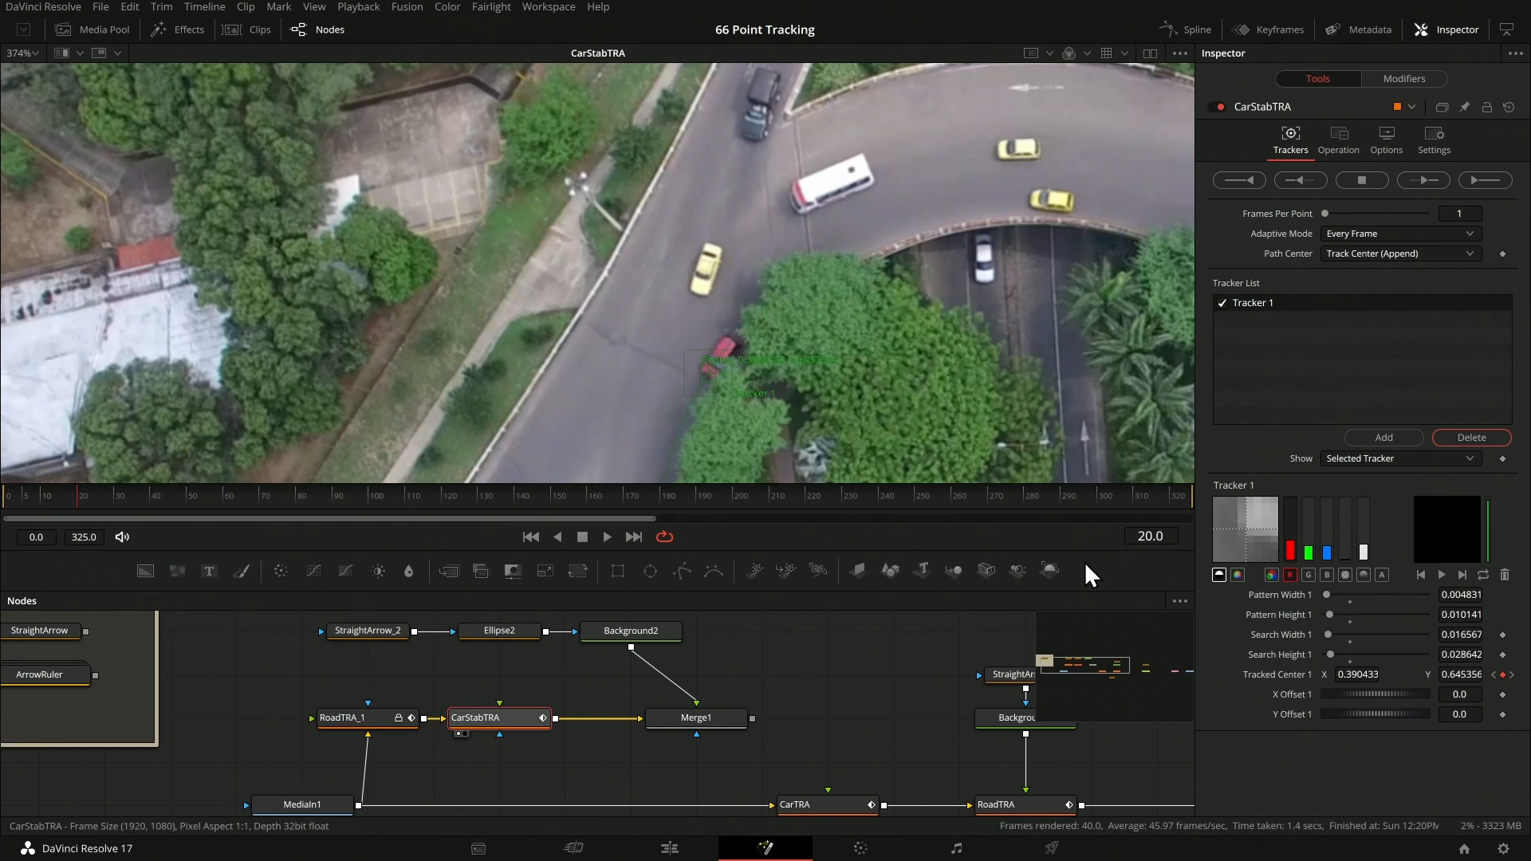
pyautogui.click(1395, 80)
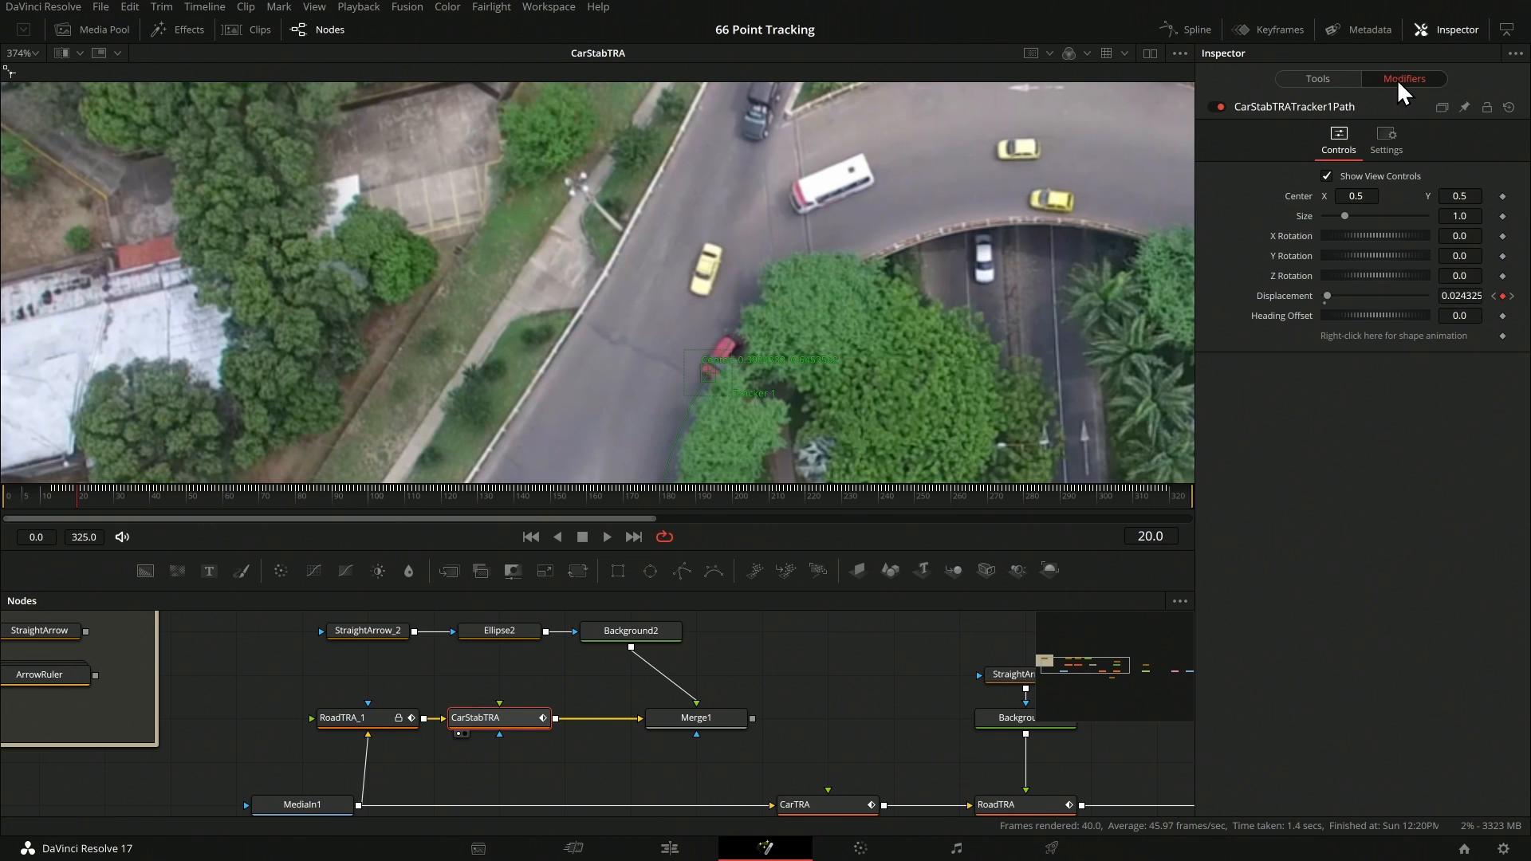
pyautogui.rightClick(1294, 107)
pyautogui.click(1358, 278)
pyautogui.write('Re')
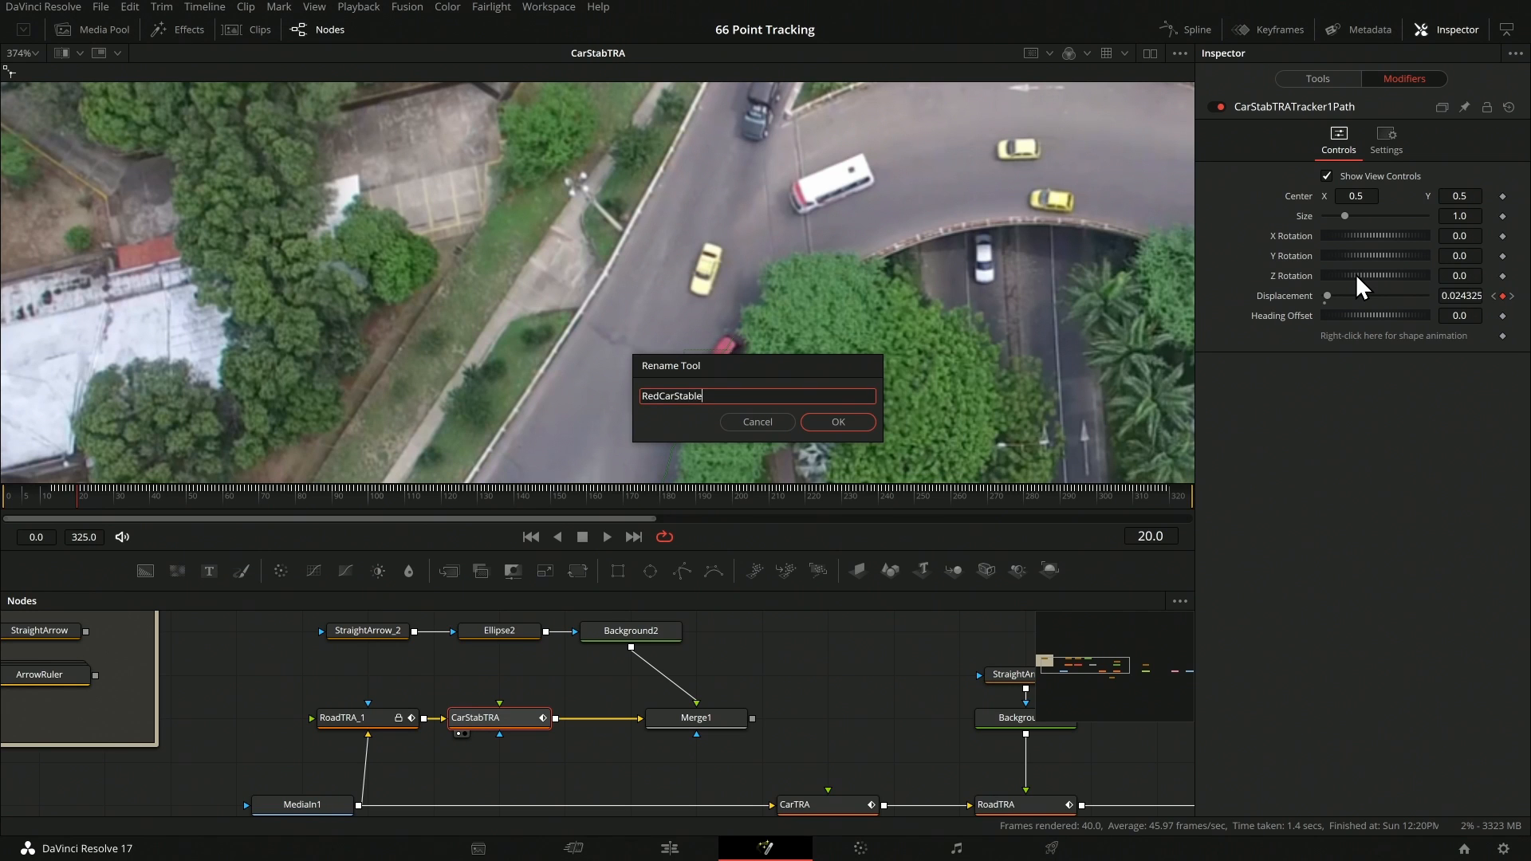
pyautogui.write('dCarStablPath')
pyautogui.press('Return')
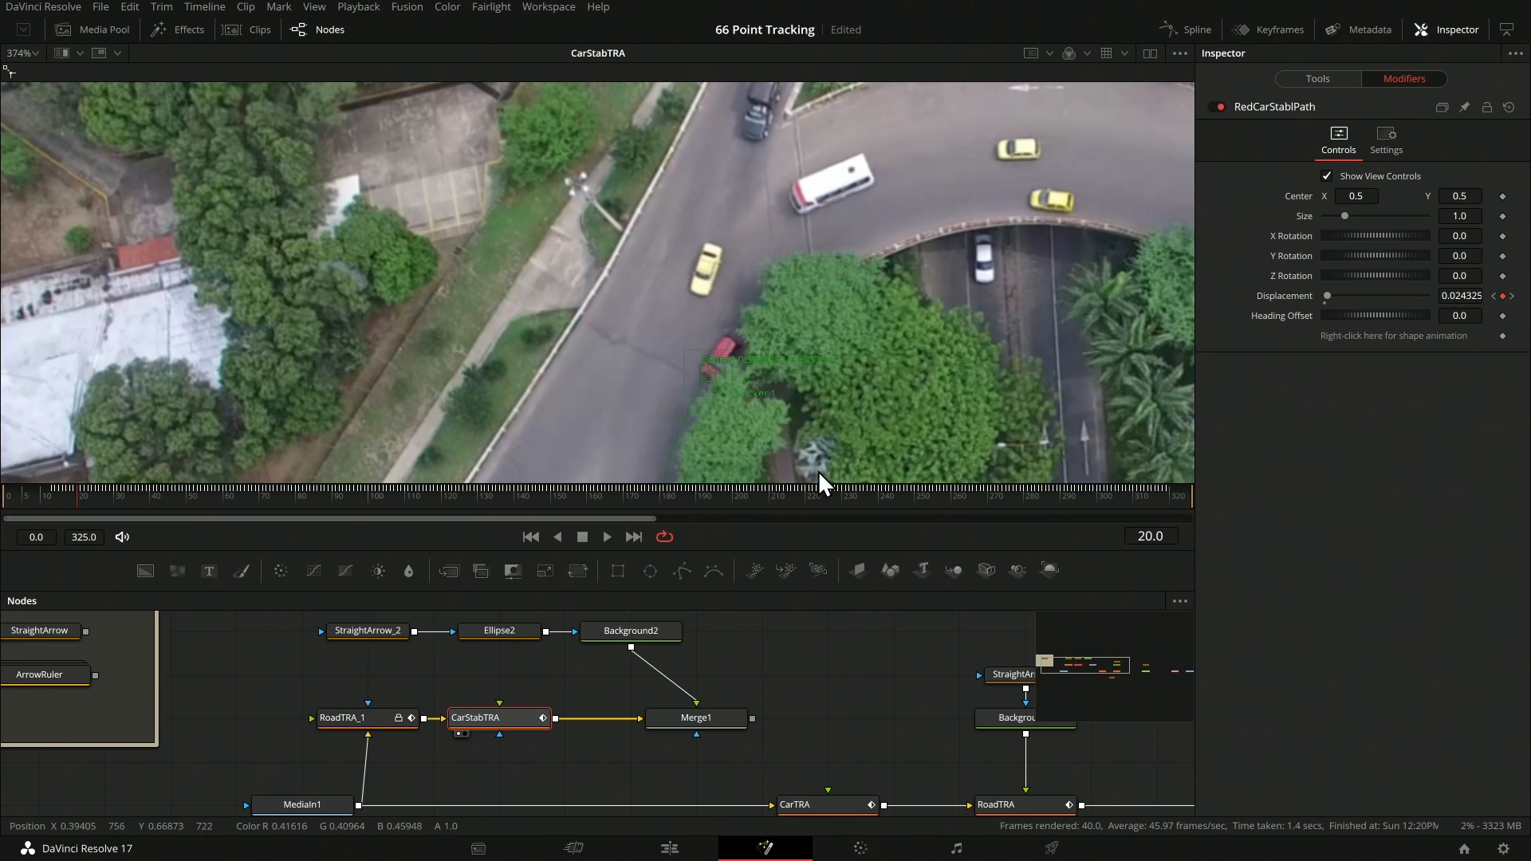
# - Modify StraightArrow_2's Z Rotation with an Offset Angle modifier
pyautogui.moveTo(813, 688)
pyautogui.mouseDown()
pyautogui.moveTo(1037, 742)
pyautogui.moveTo(811, 698)
pyautogui.mouseUp()
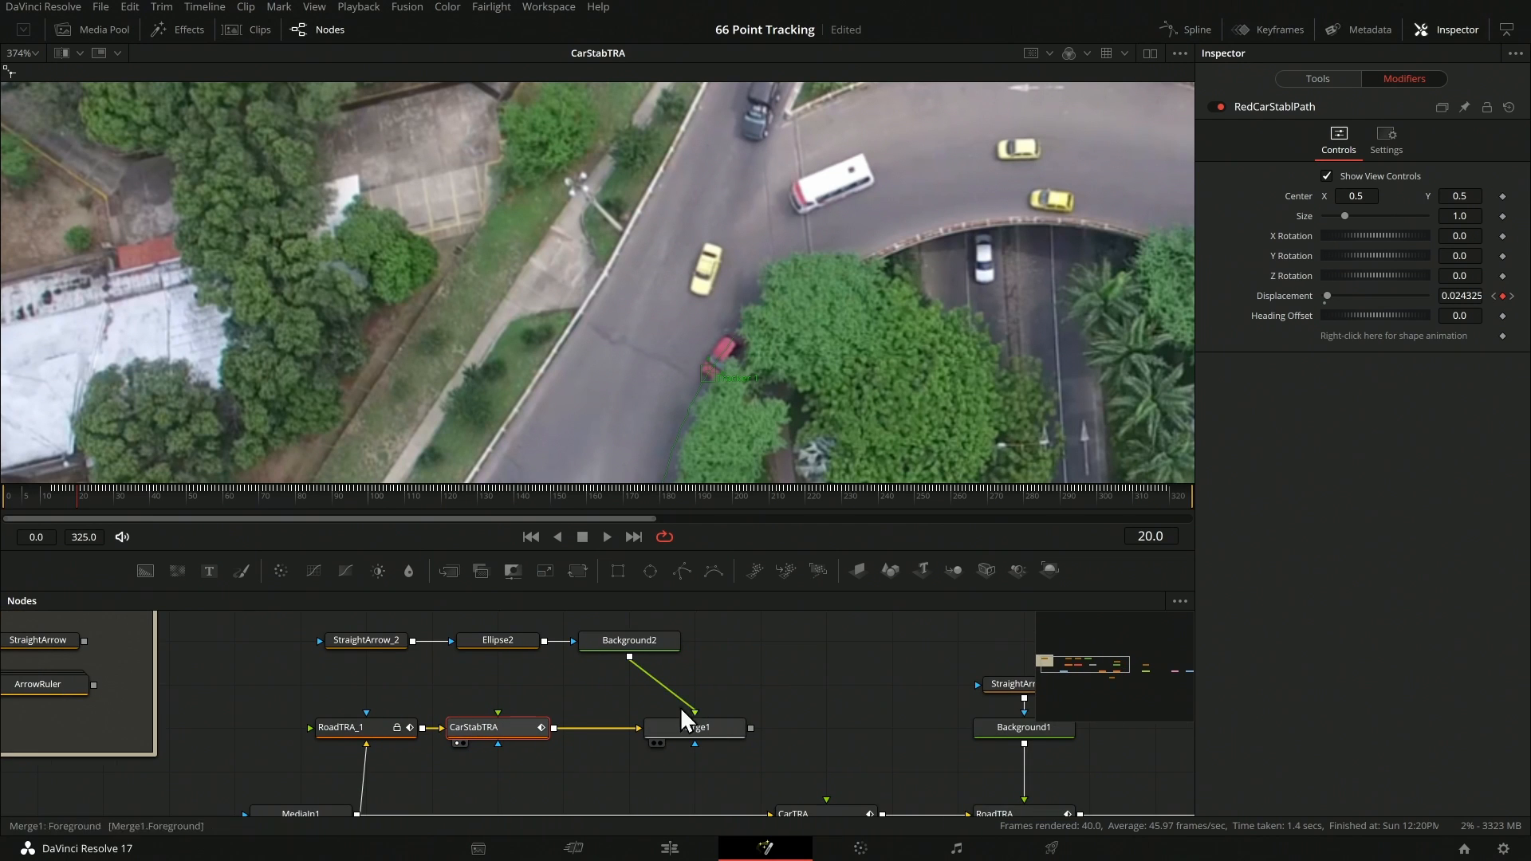
pyautogui.click(357, 643)
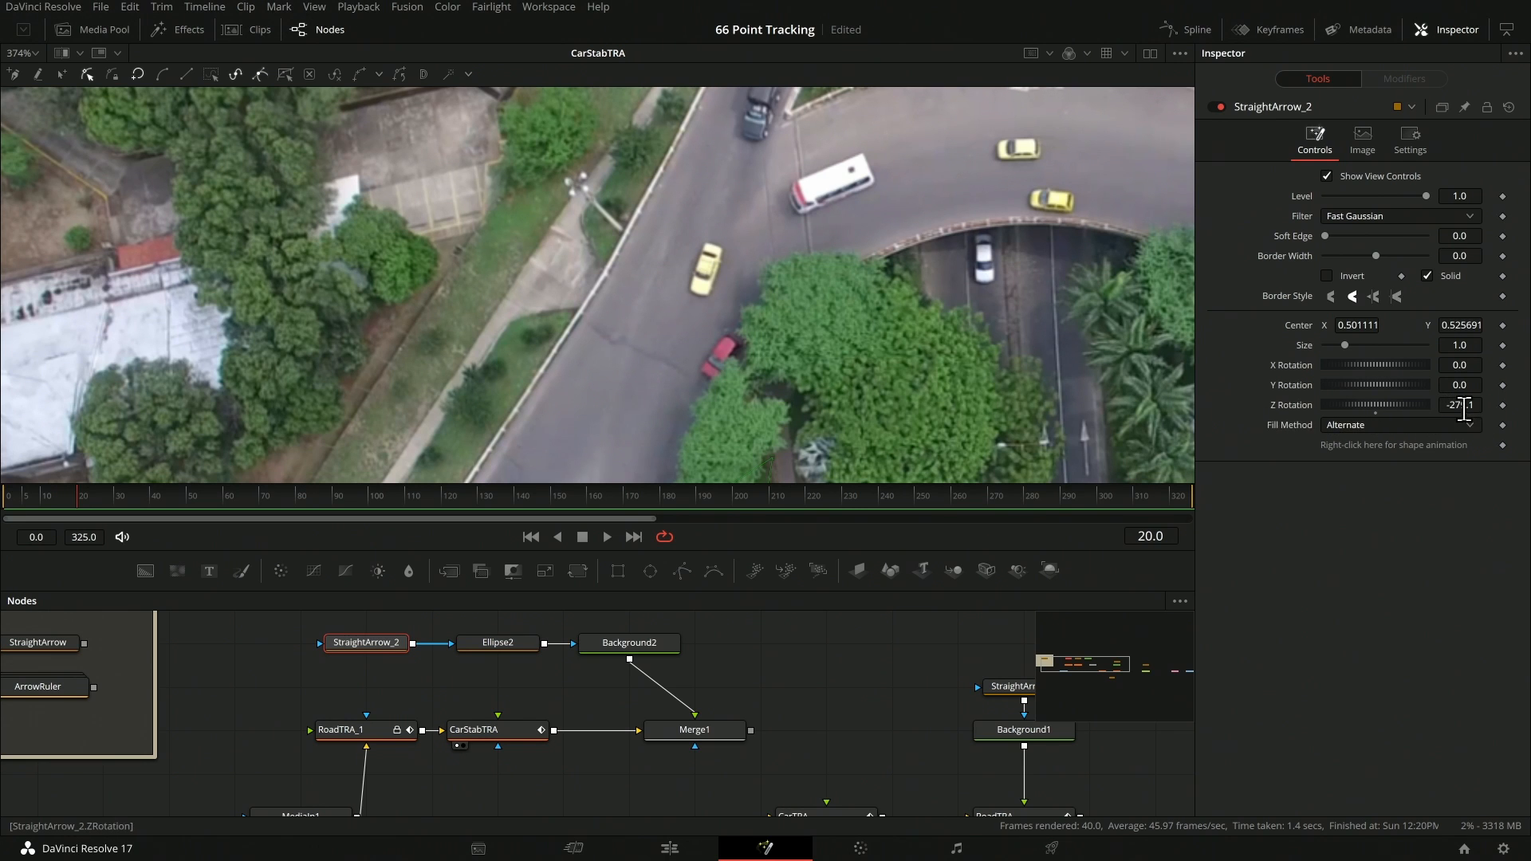
pyautogui.rightClick(1289, 407)
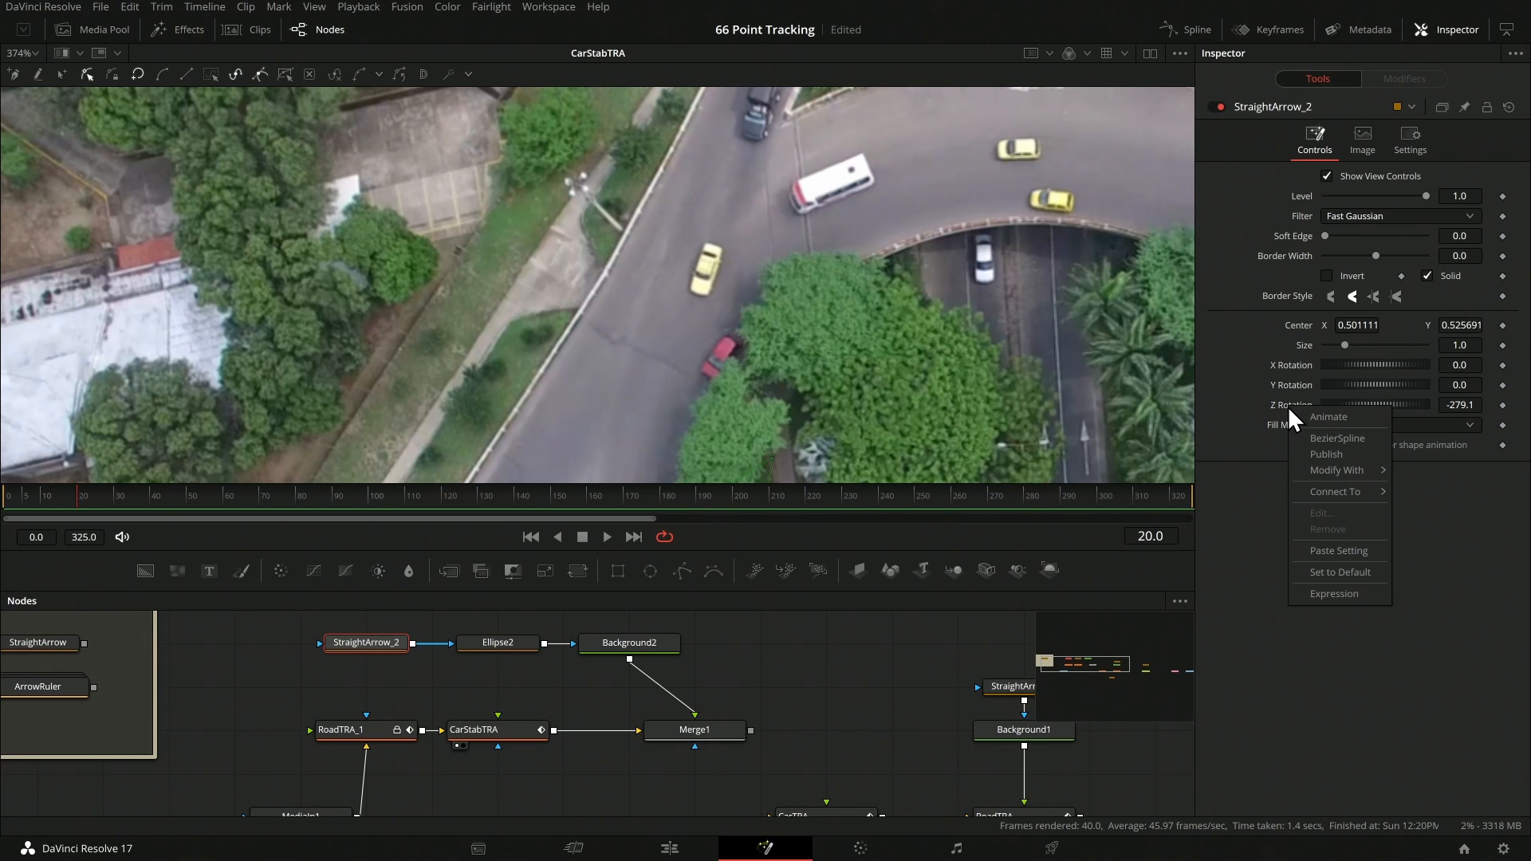
pyautogui.moveTo(1332, 470)
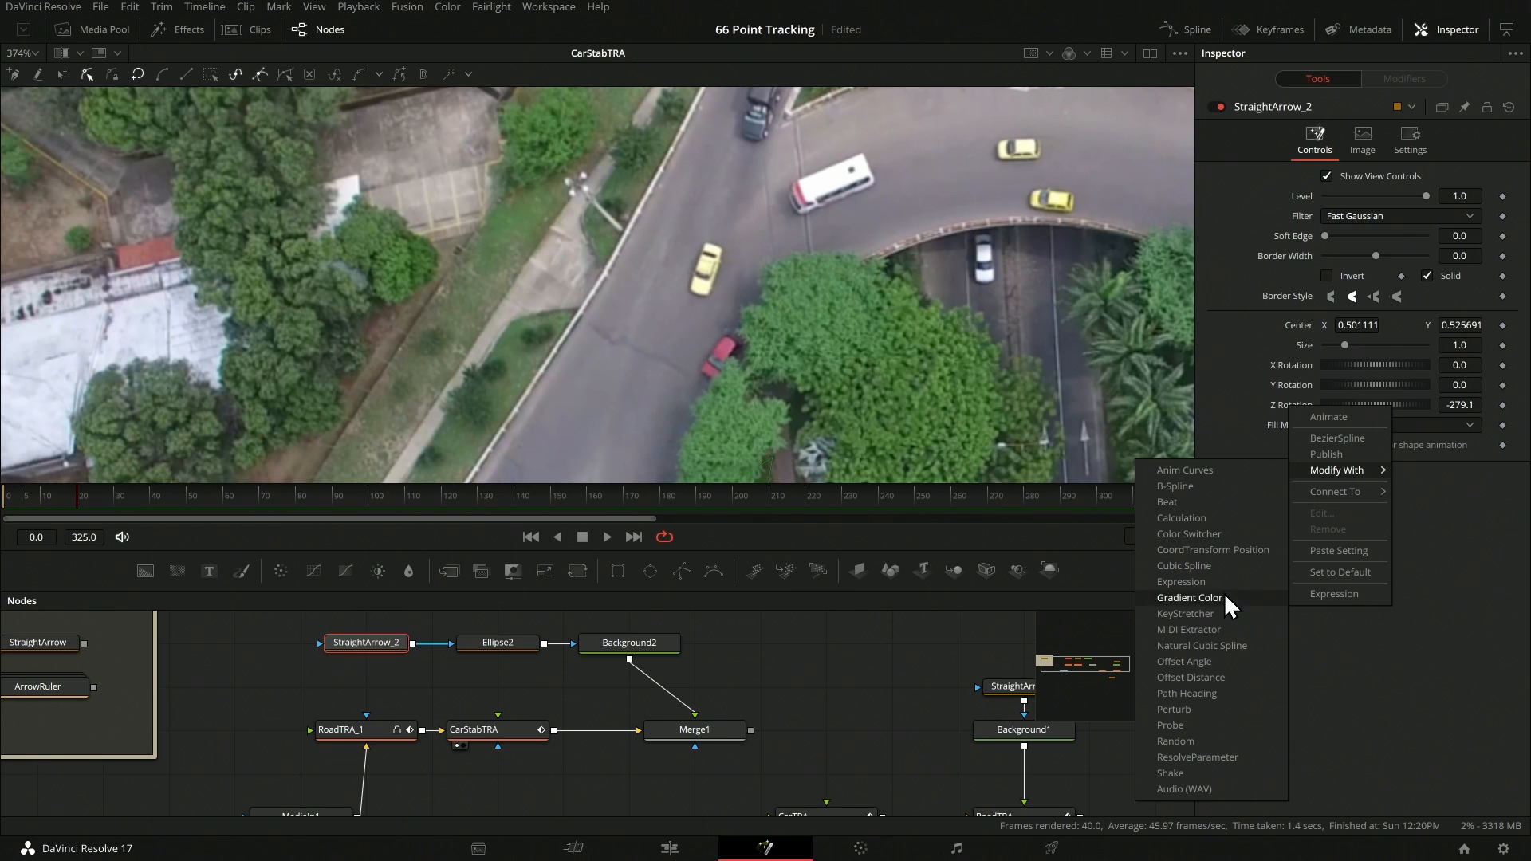
pyautogui.click(1188, 663)
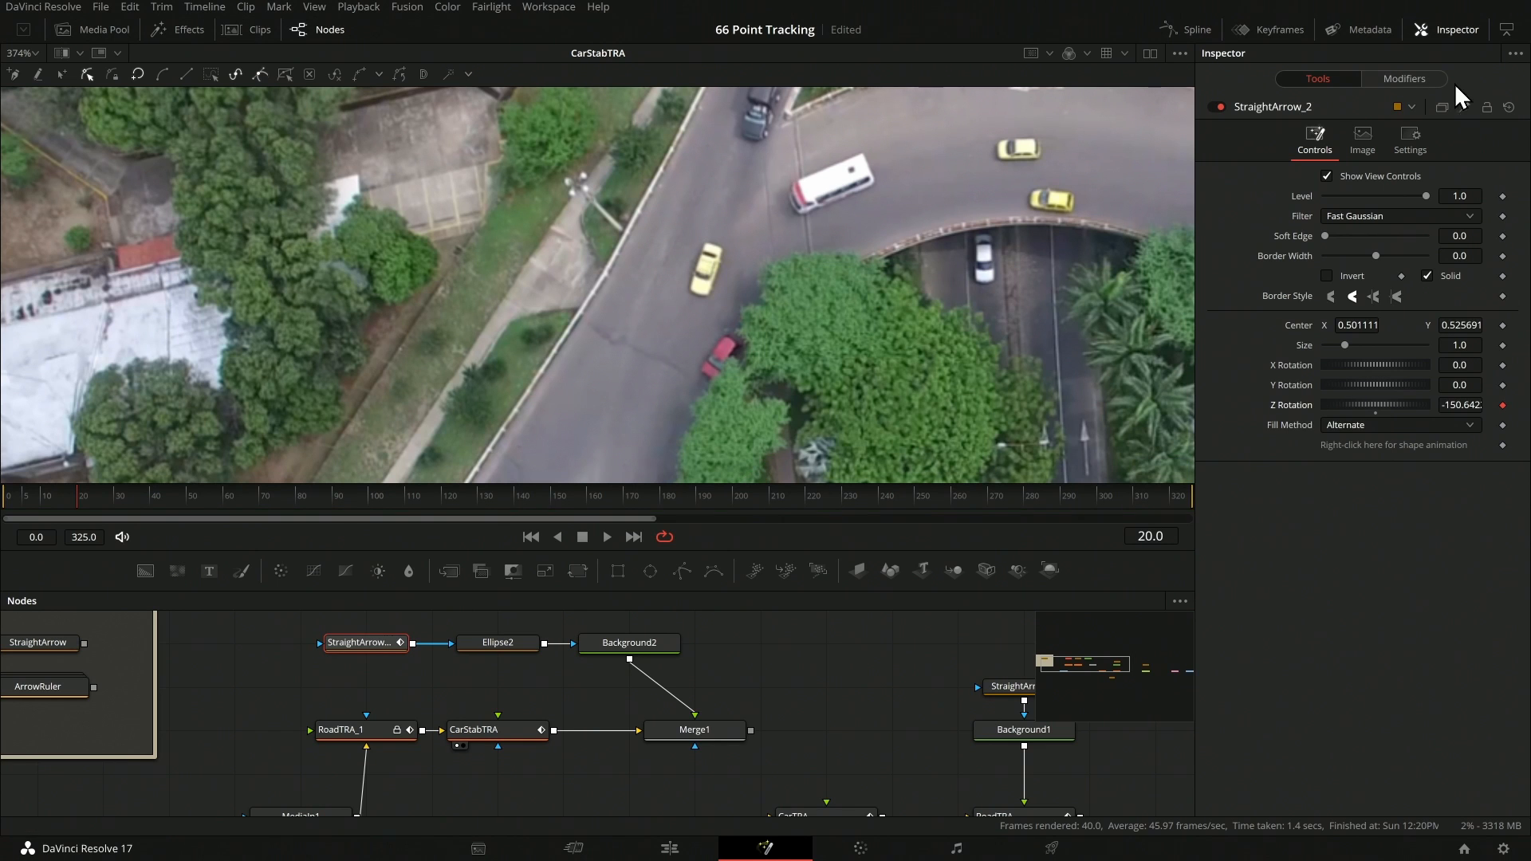
# - Connect the Offset point of StraightArrow_2's Z Rotation modifier to RedCarStablPath, after checking the shared center of the arrow and Ellipse2
pyautogui.click(1424, 81)
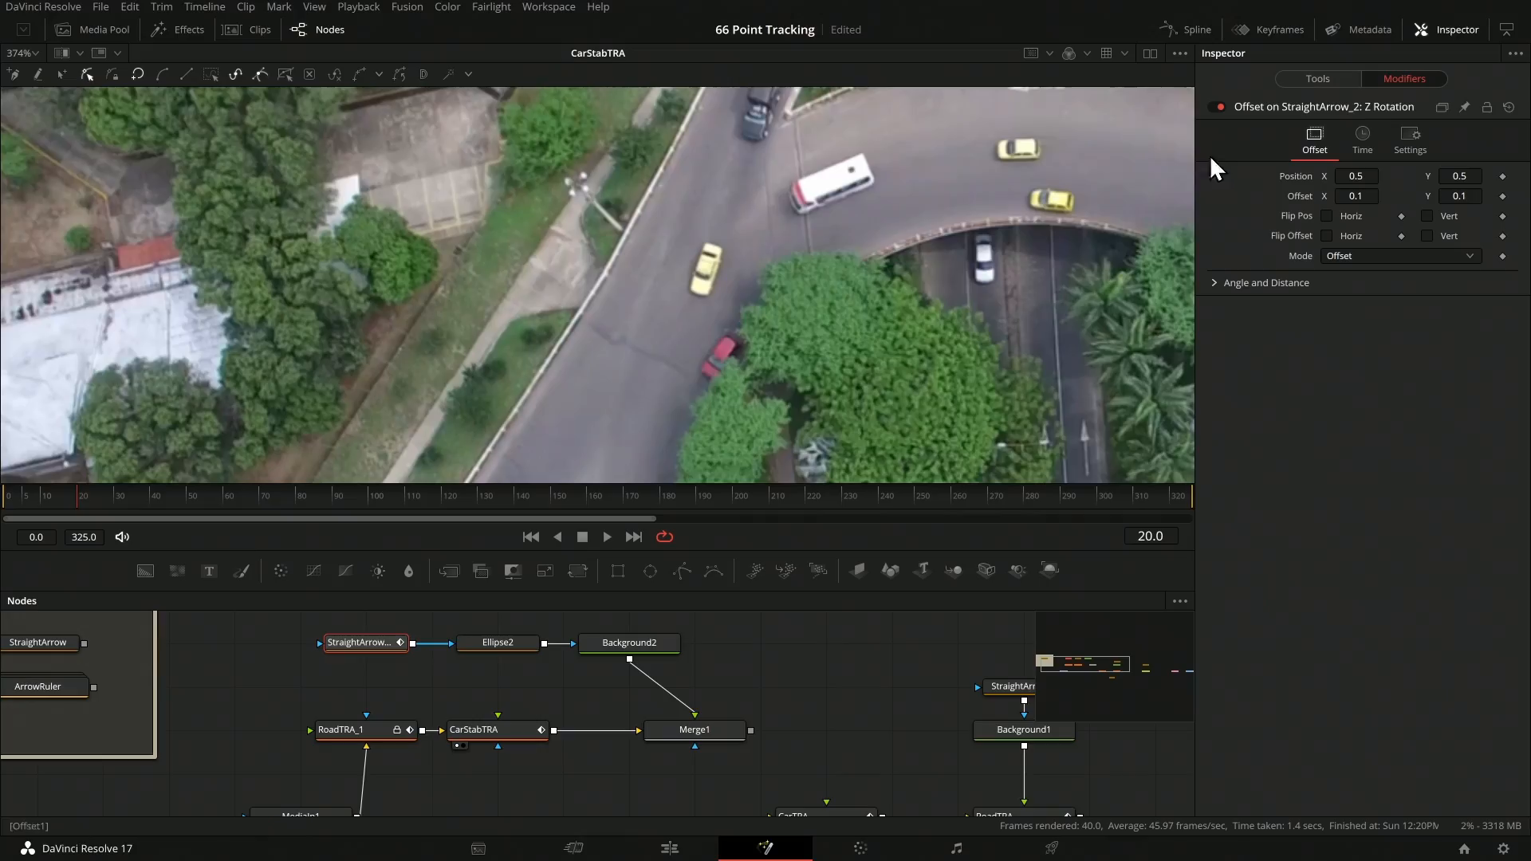
pyautogui.scroll(-4, 898, 165)
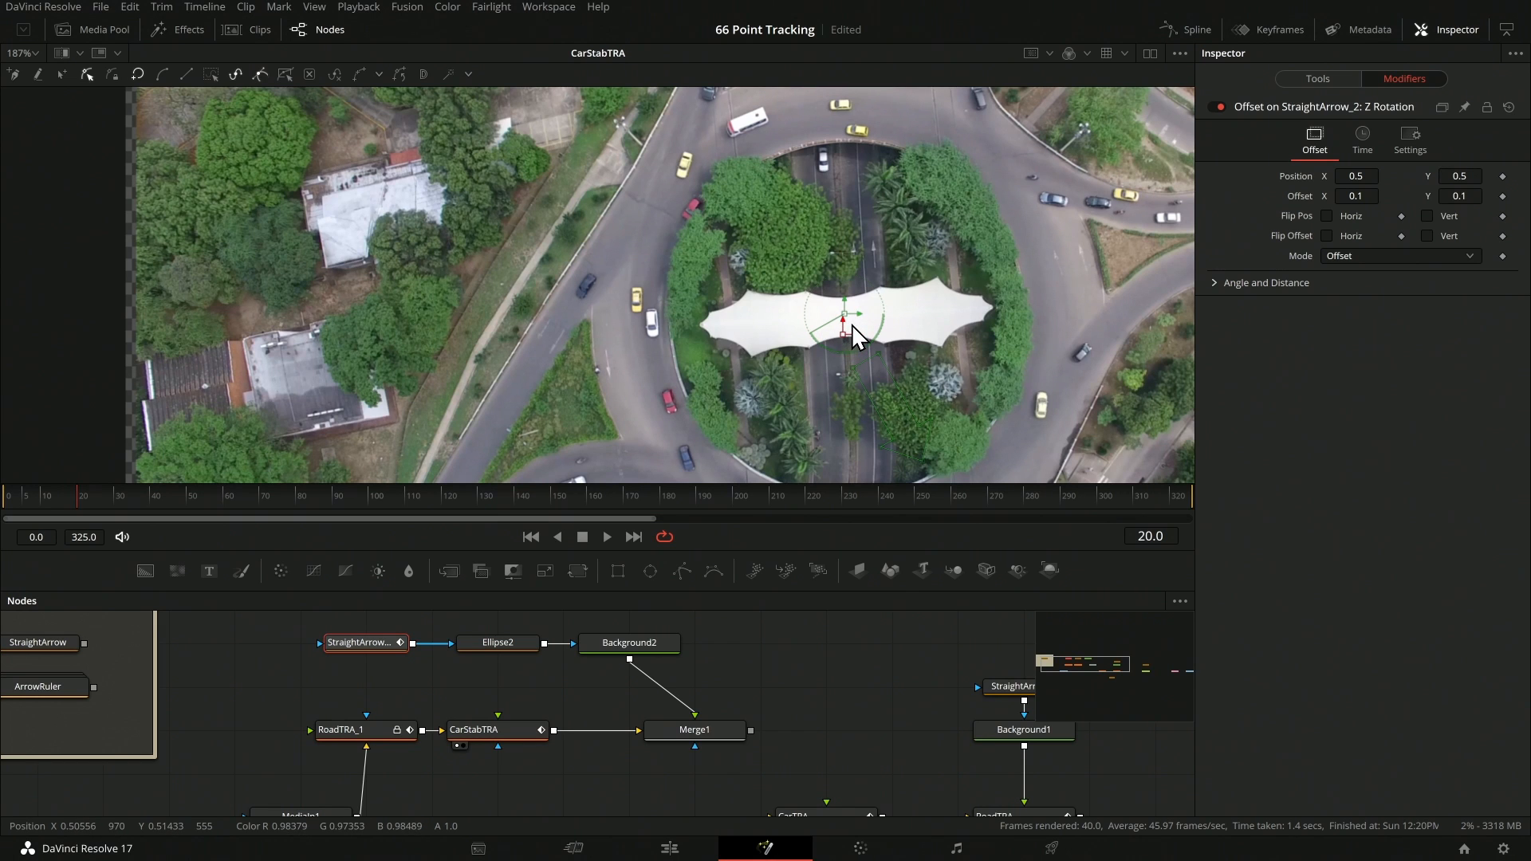
pyautogui.click(490, 642)
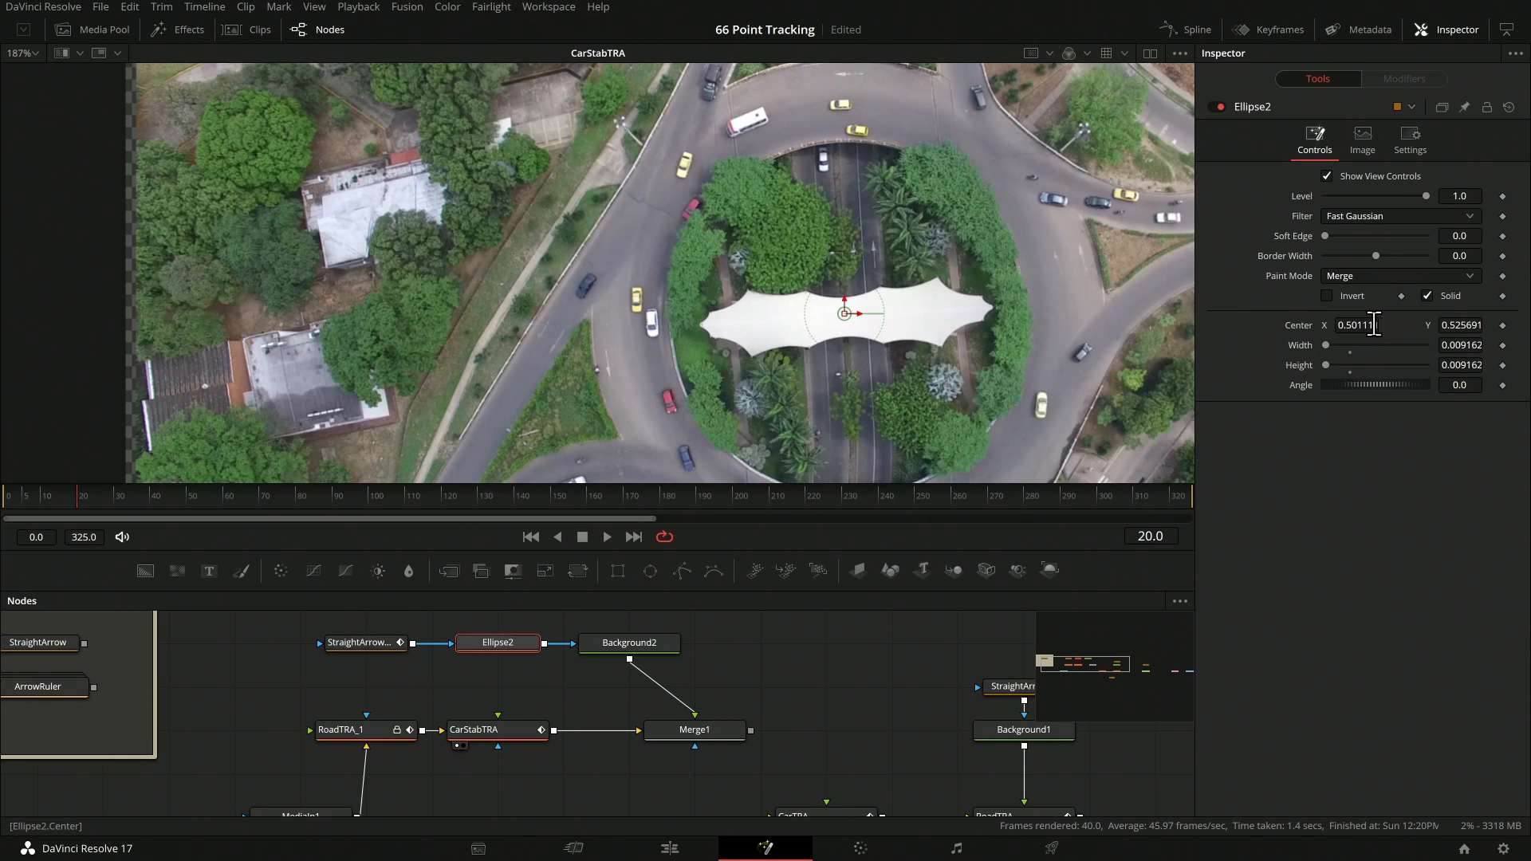
pyautogui.click(376, 641)
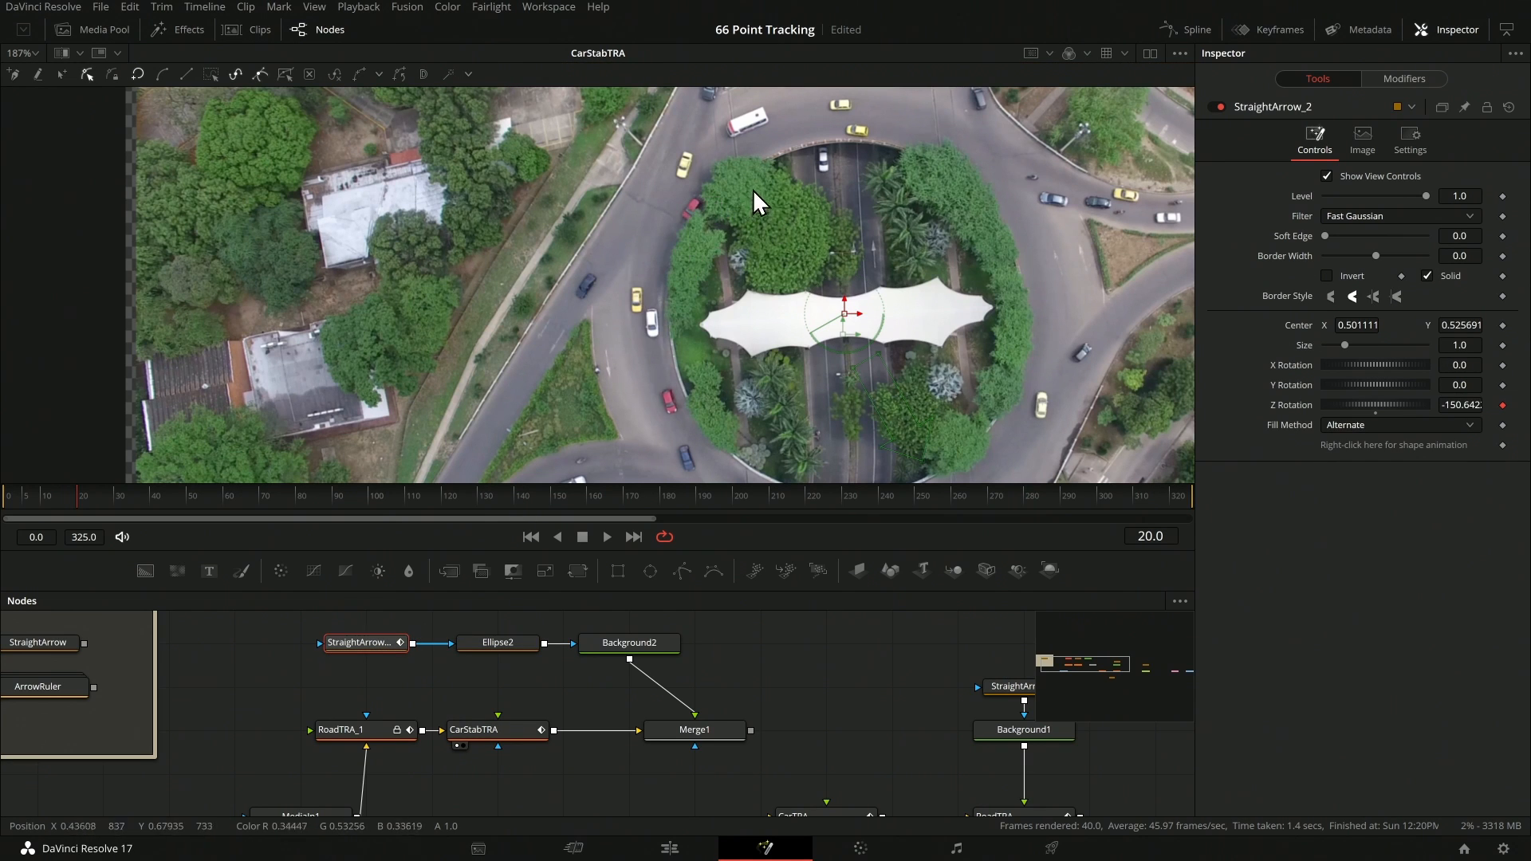
pyautogui.click(1398, 82)
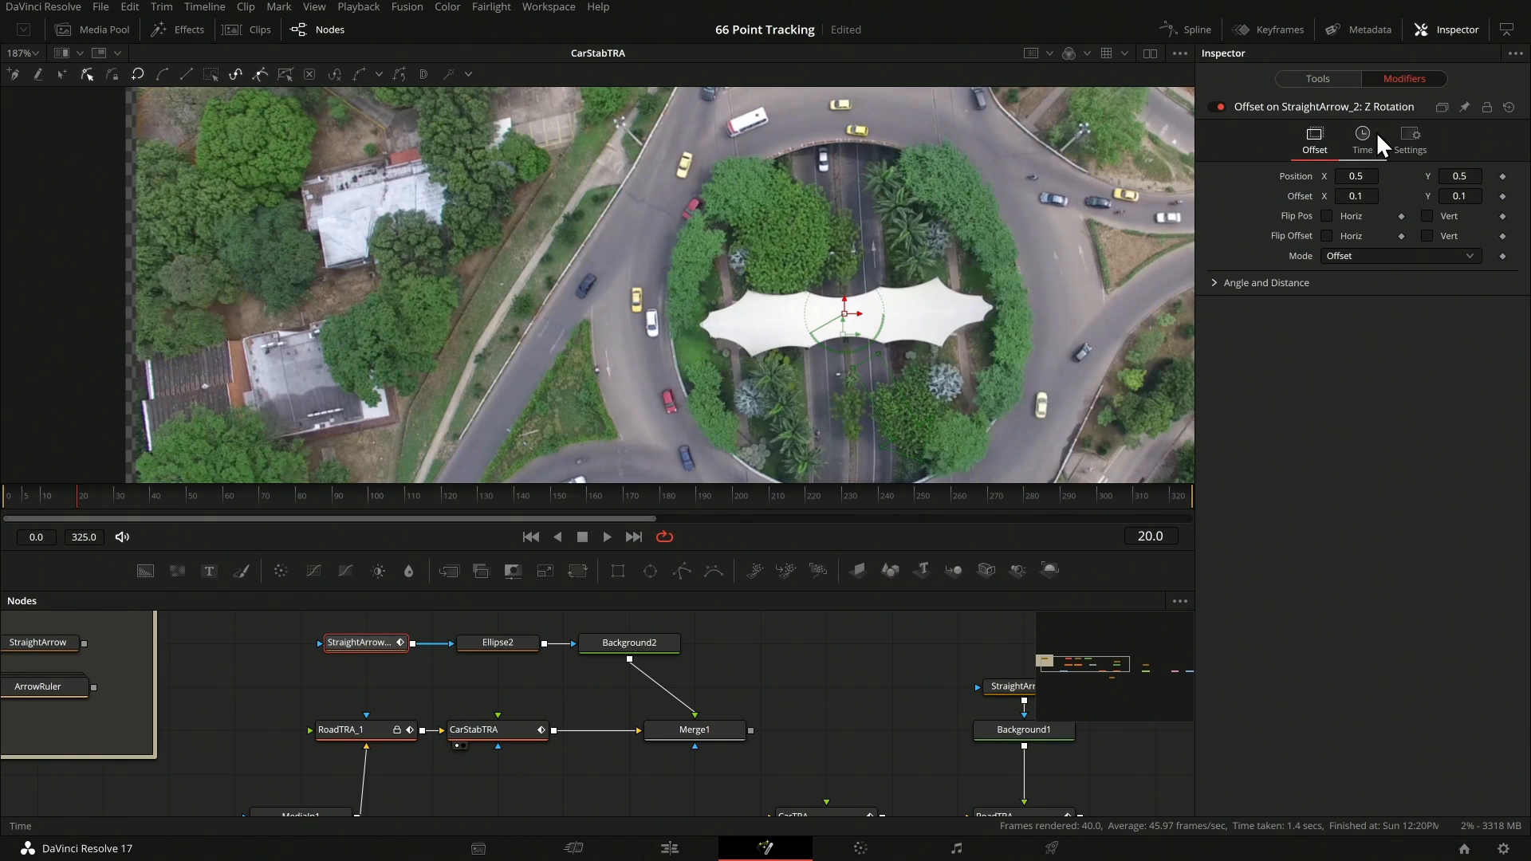
pyautogui.rightClick(1298, 209)
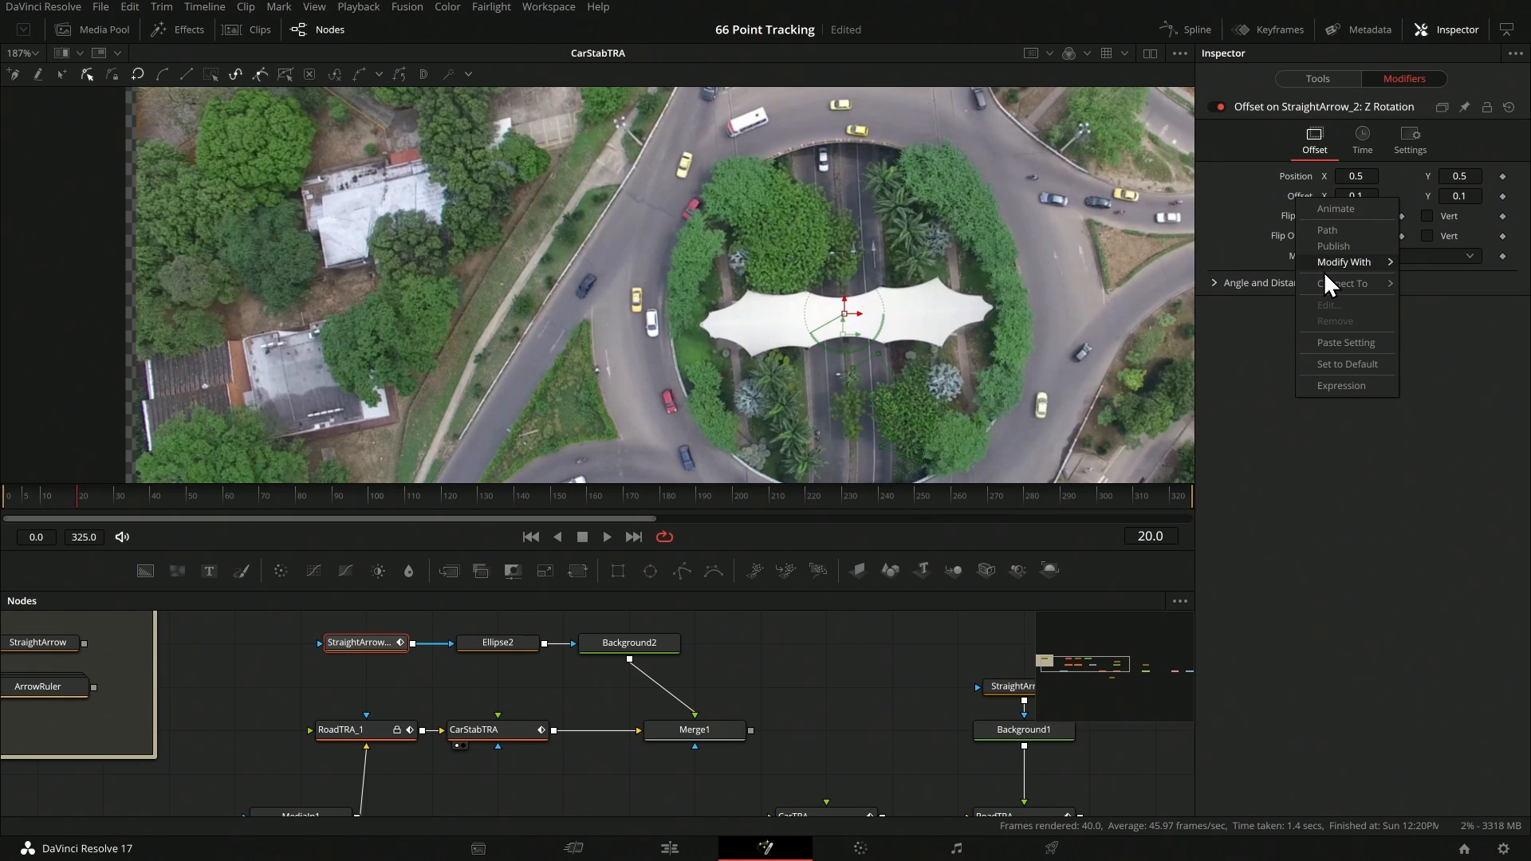
pyautogui.moveTo(1327, 284)
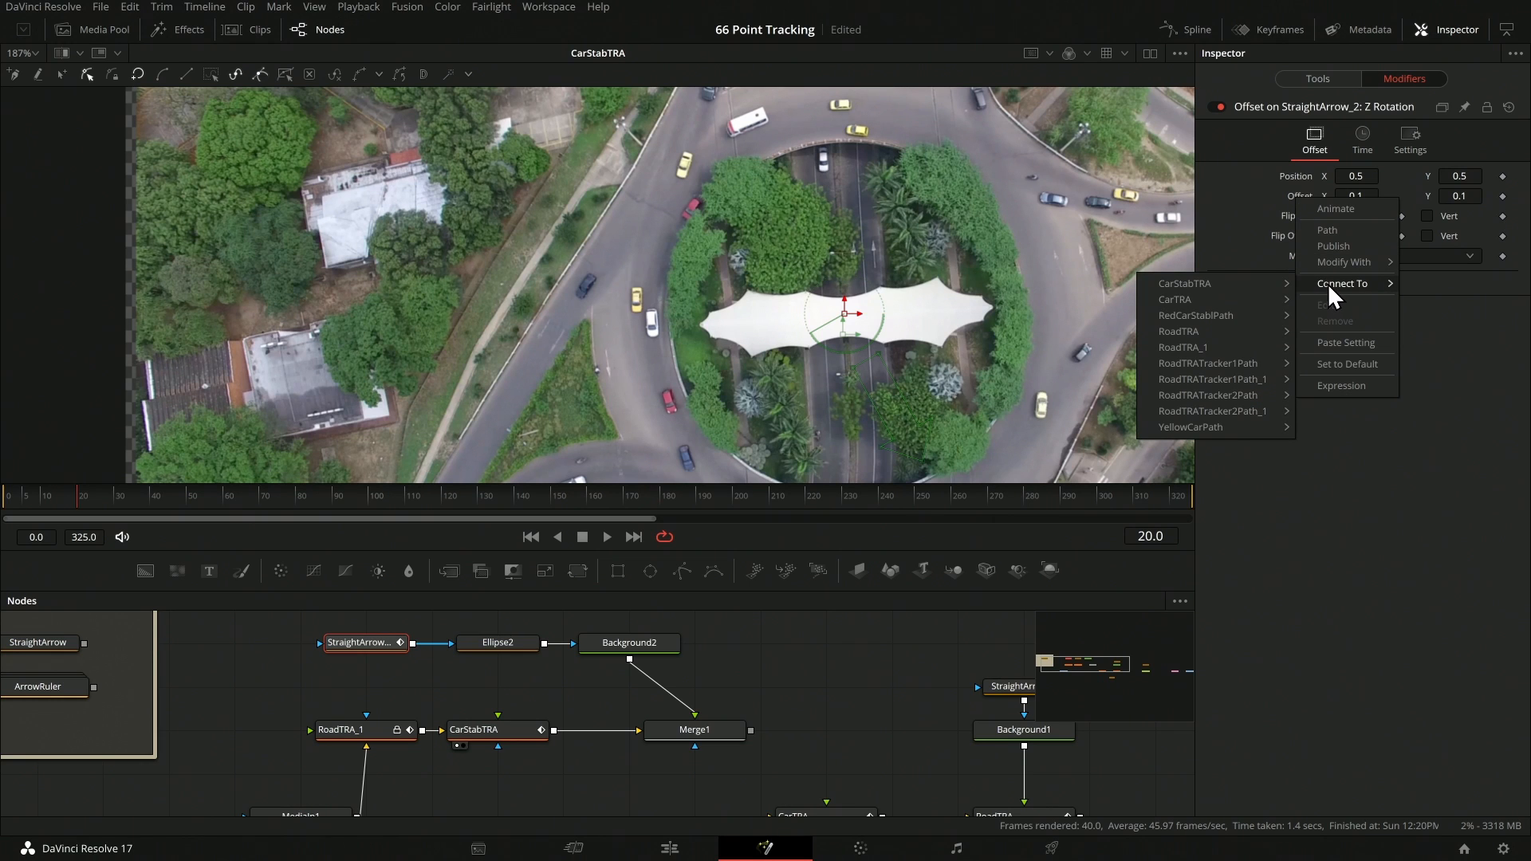
pyautogui.moveTo(1230, 315)
pyautogui.click(1334, 315)
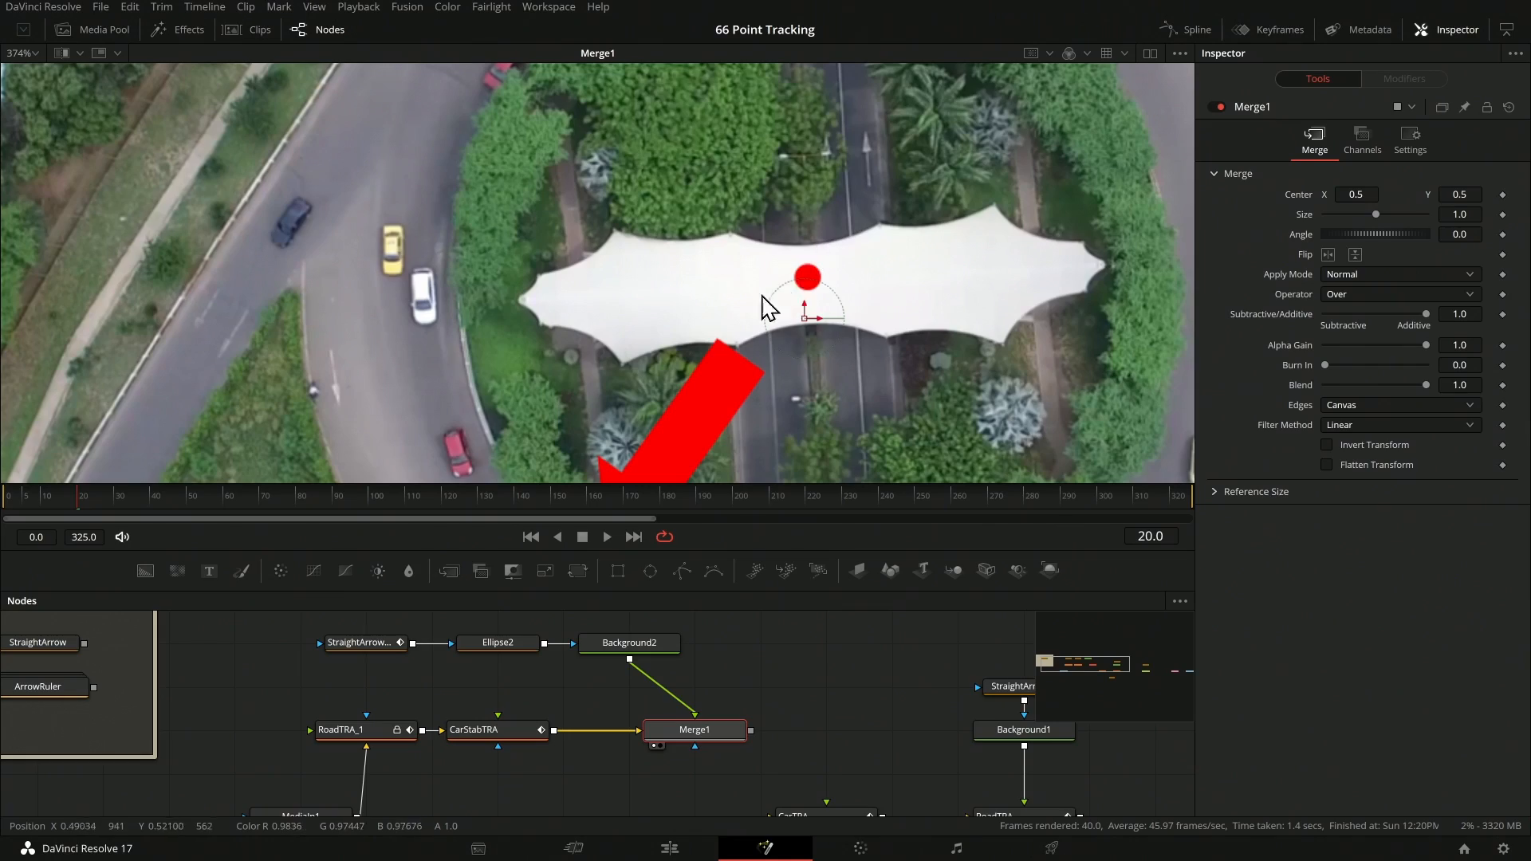
# - Inspect the arrow in Merge1 and try to paste Ellipse2's center into the Position of StraightArrow_2's Offset modifier
pyautogui.scroll(-1, 827, 276)
pyautogui.scroll(-3, 825, 267)
pyautogui.scroll(1, 816, 262)
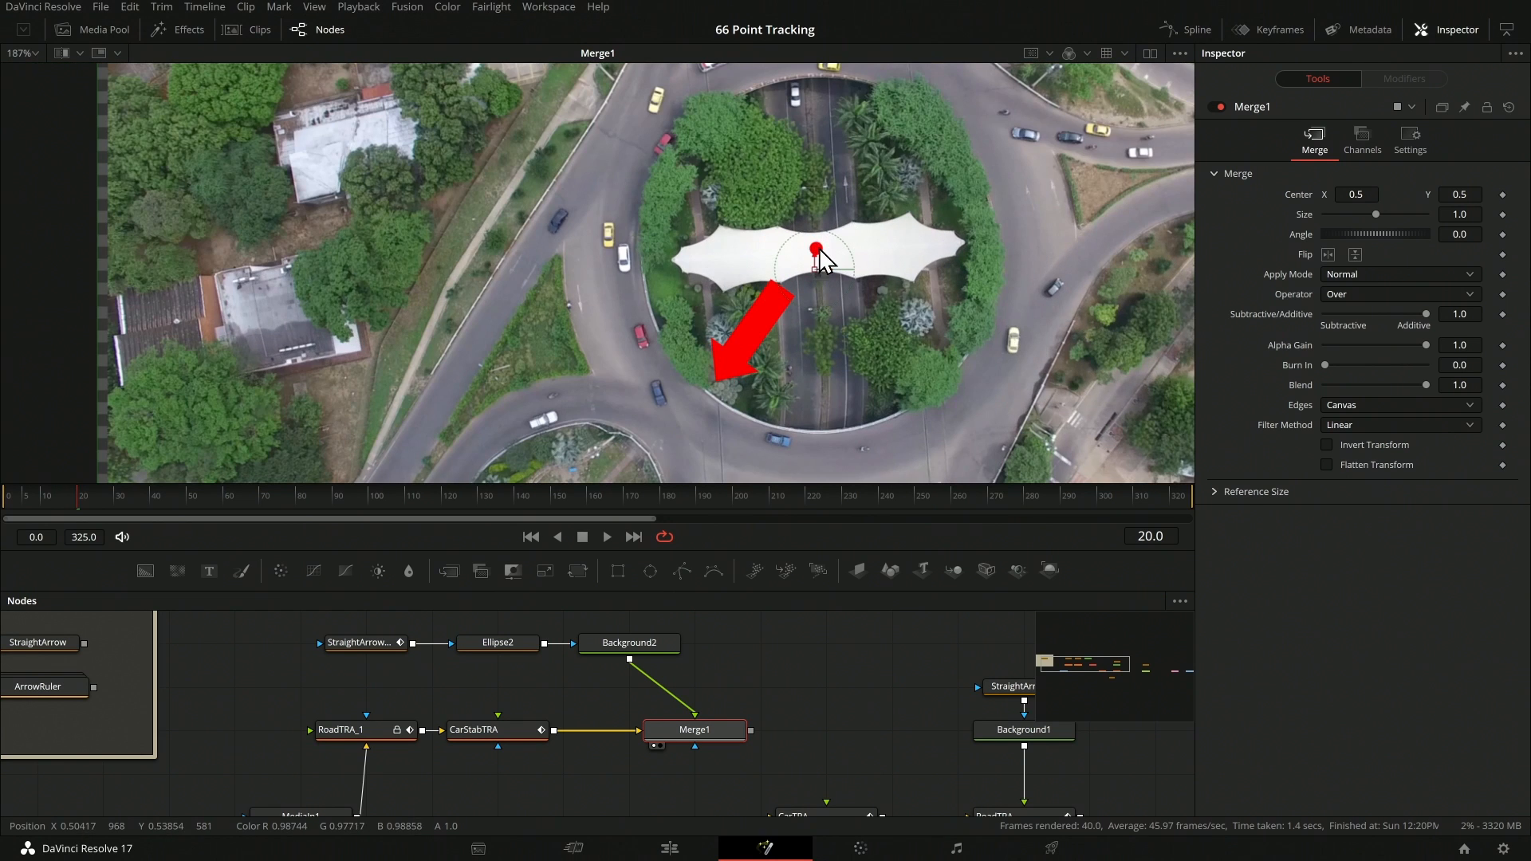
pyautogui.scroll(2, 814, 252)
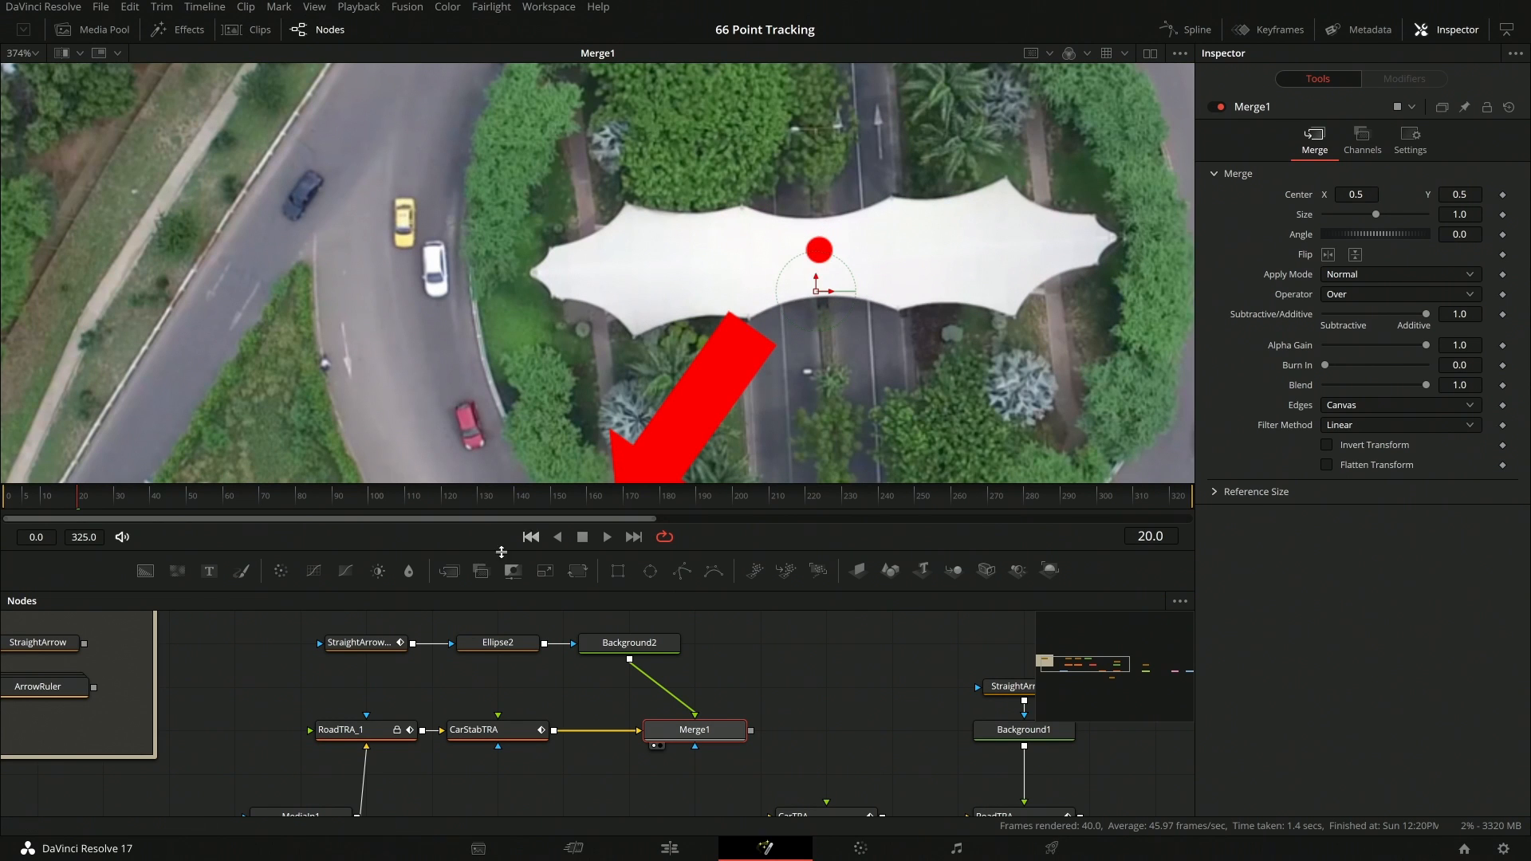
pyautogui.click(484, 642)
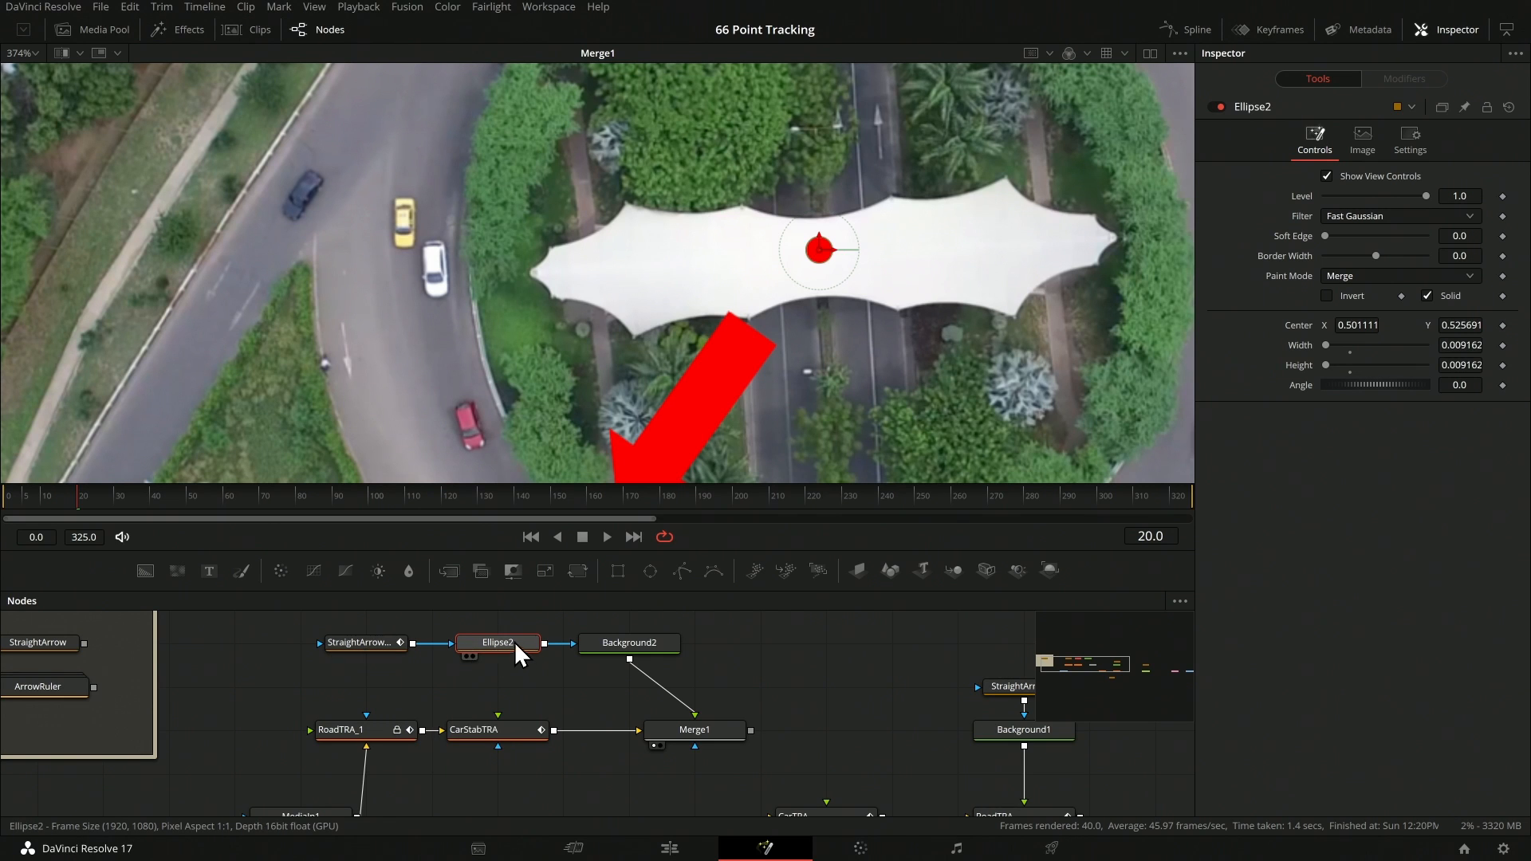
pyautogui.click(358, 643)
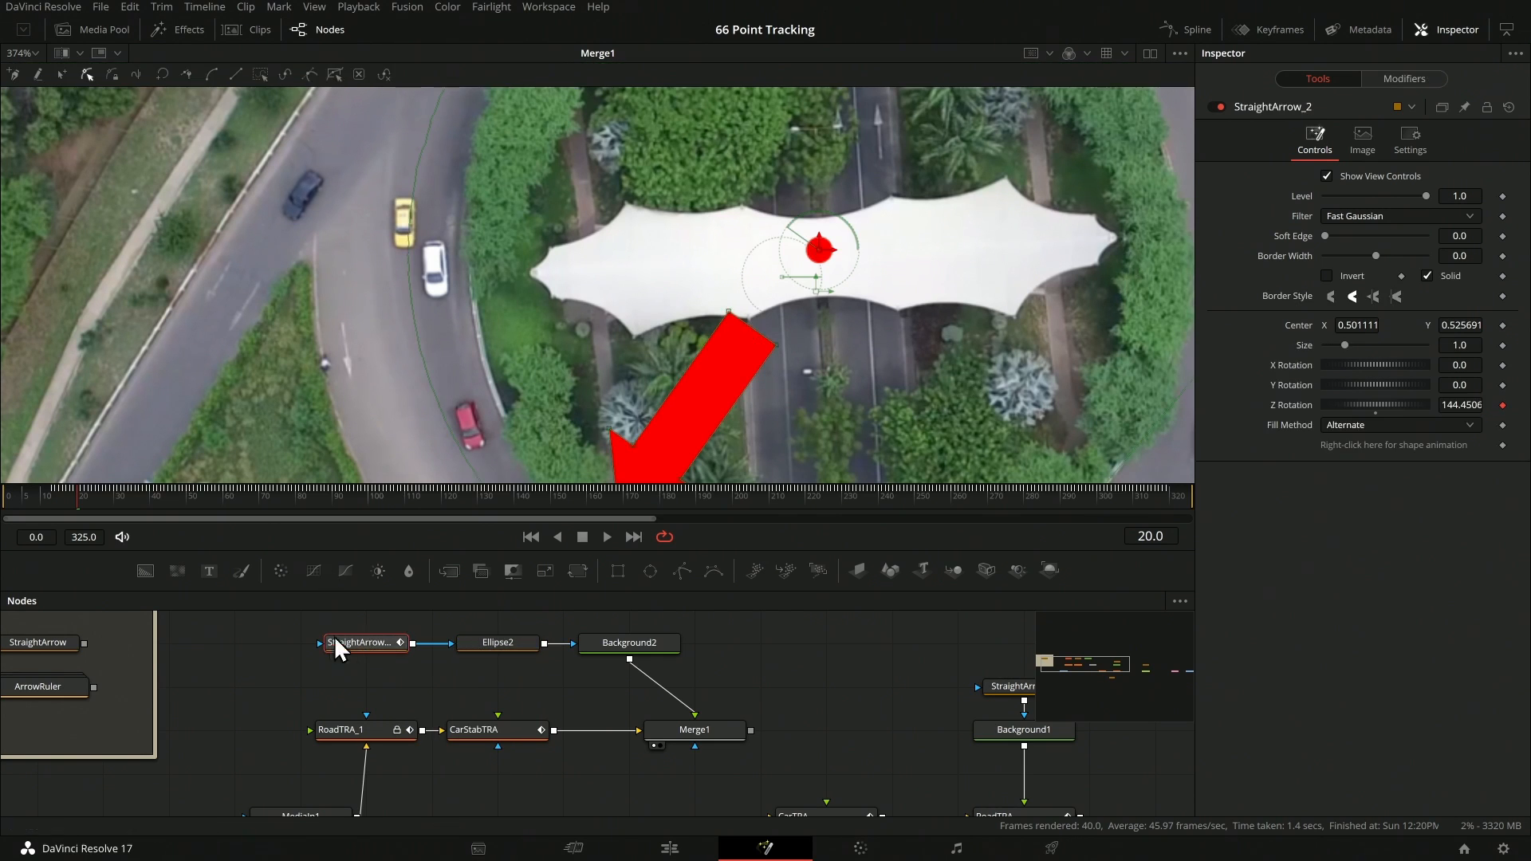
pyautogui.click(1405, 78)
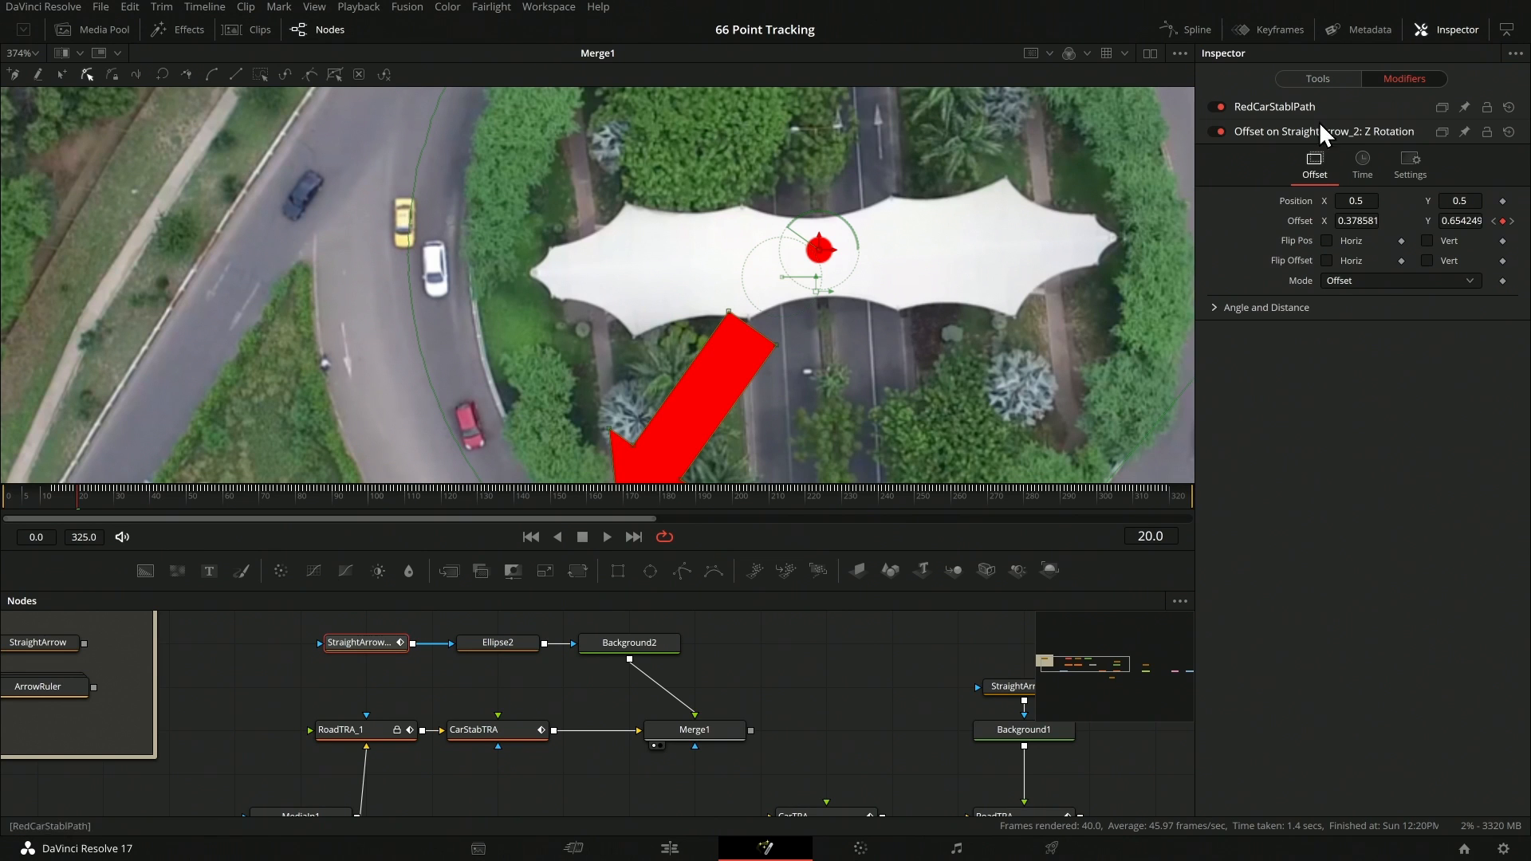
pyautogui.rightClick(1300, 202)
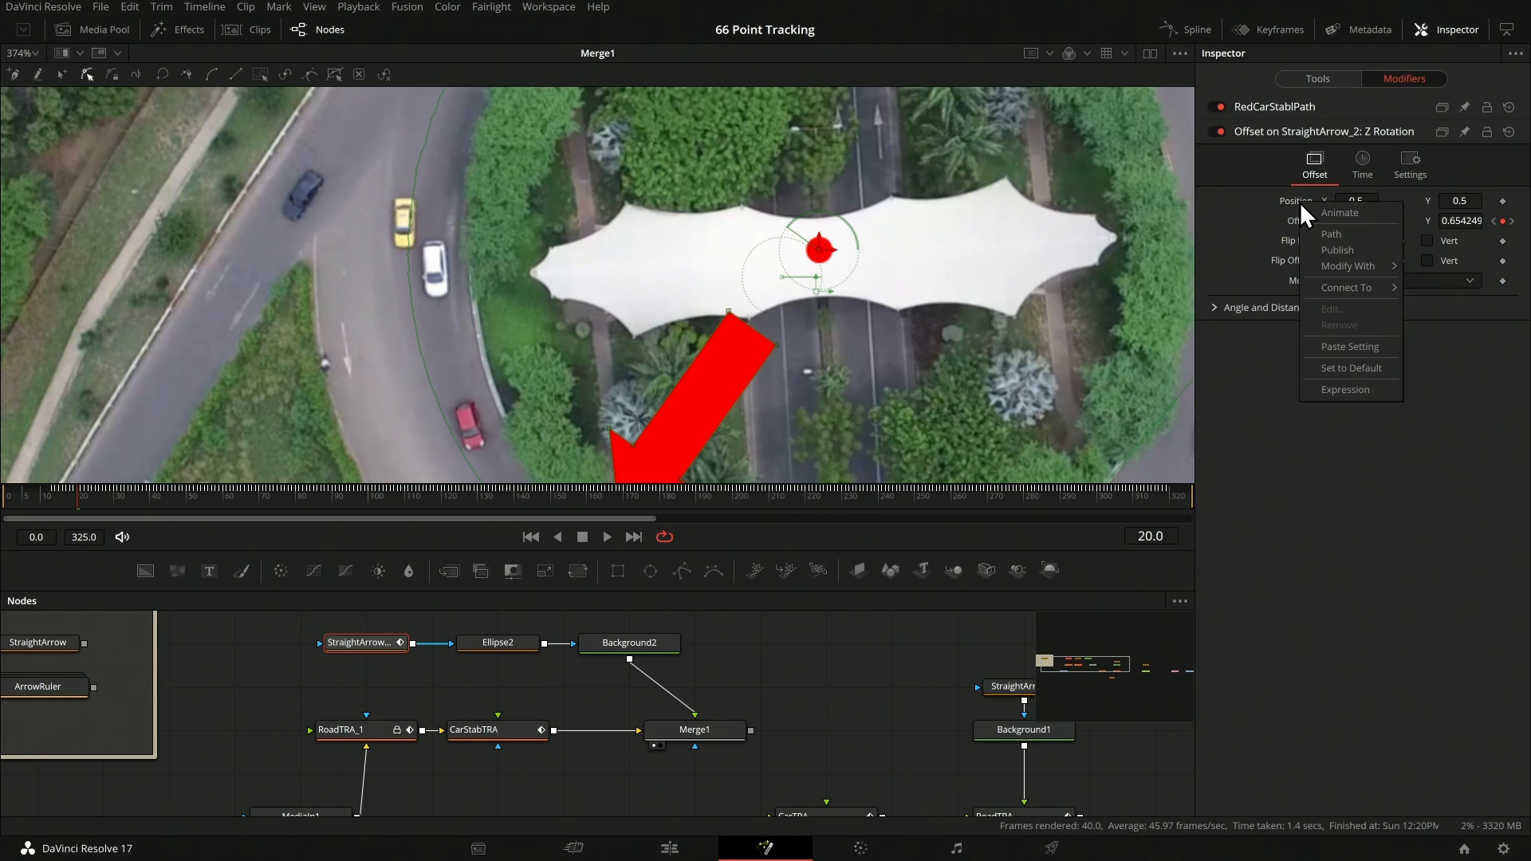
pyautogui.click(1339, 347)
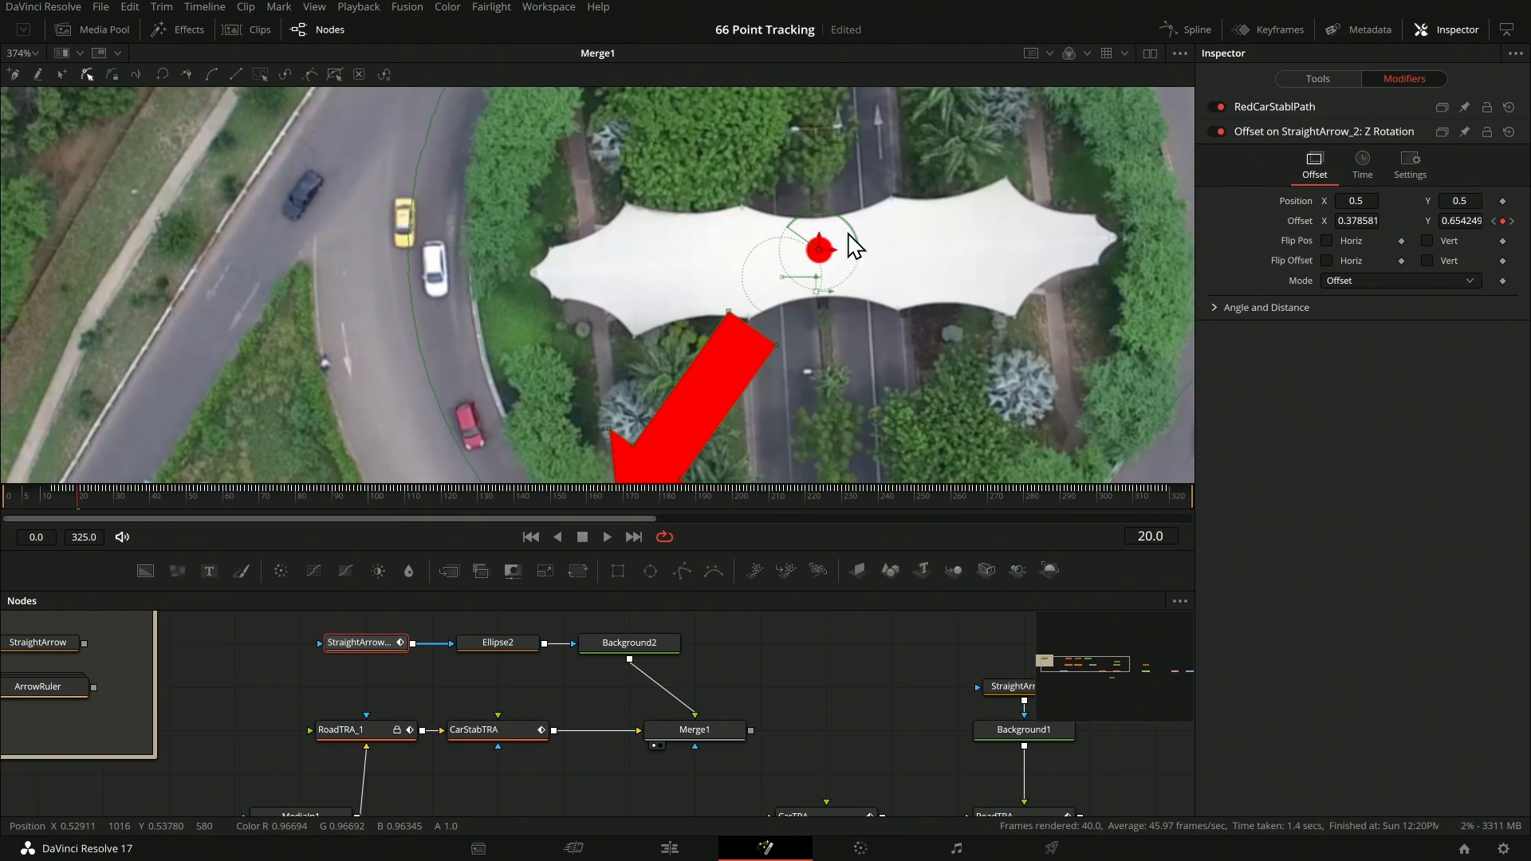
# - Move the Offset modifier's Position point onto the red center dot, at about X 0.501 and Y 0.526
pyautogui.scroll(2, 877, 252)
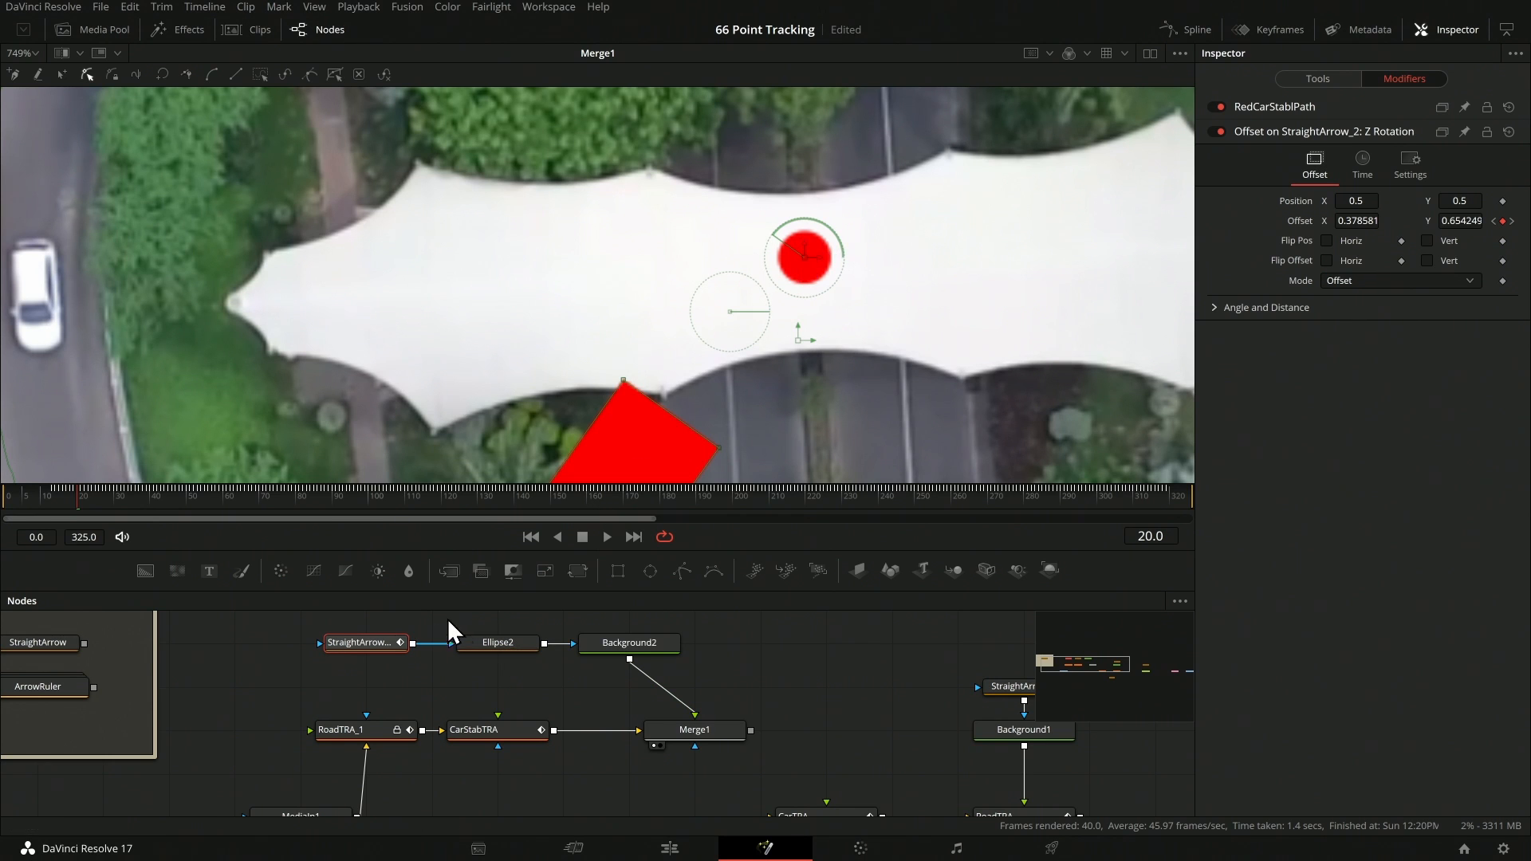
pyautogui.moveTo(1364, 202); pyautogui.dragTo(1328, 204)
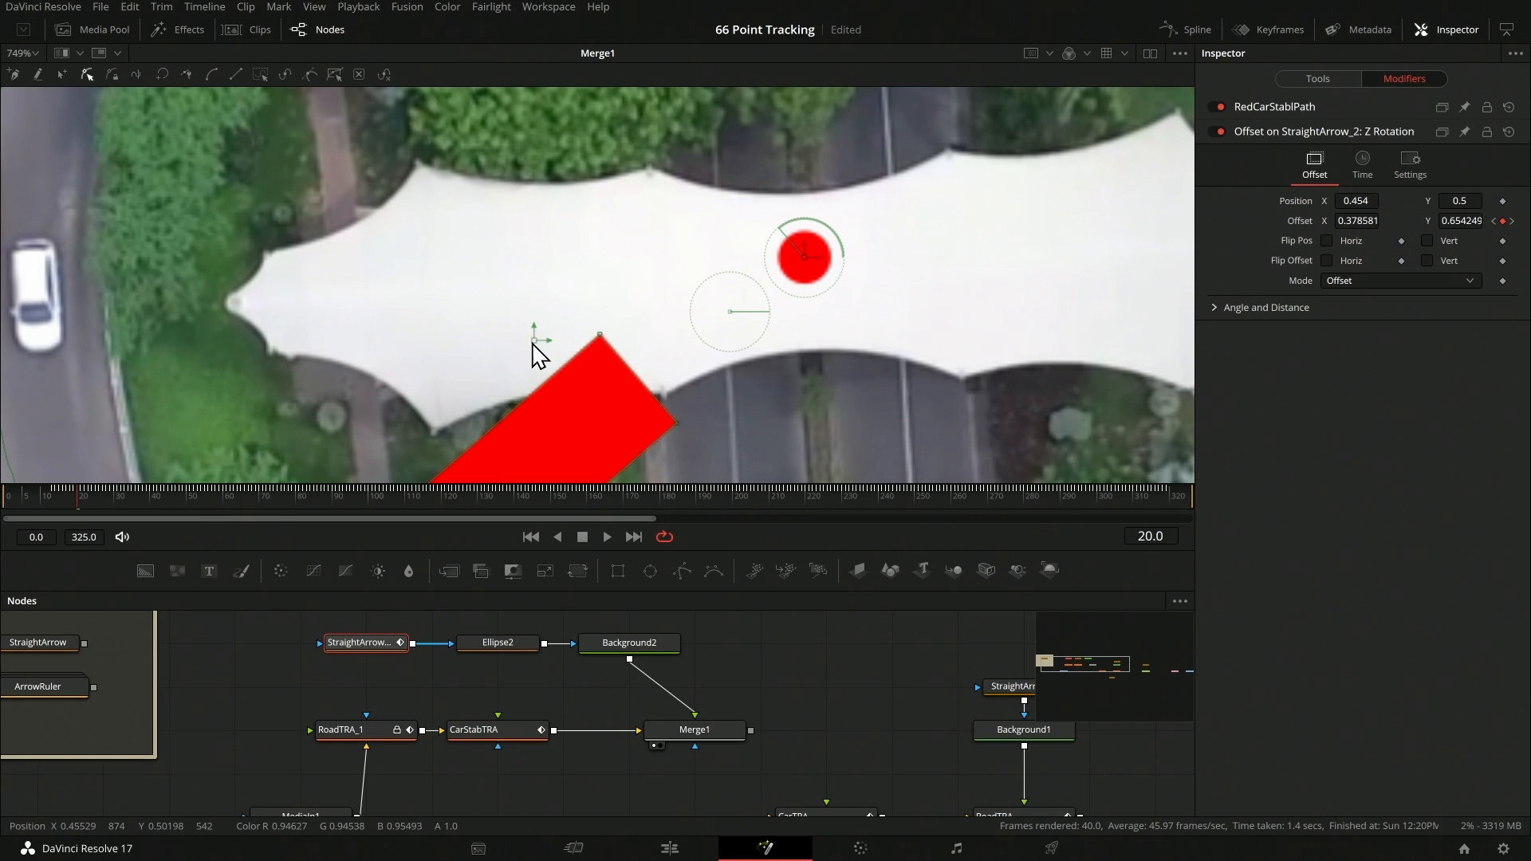
pyautogui.moveTo(539, 342); pyautogui.dragTo(805, 265)
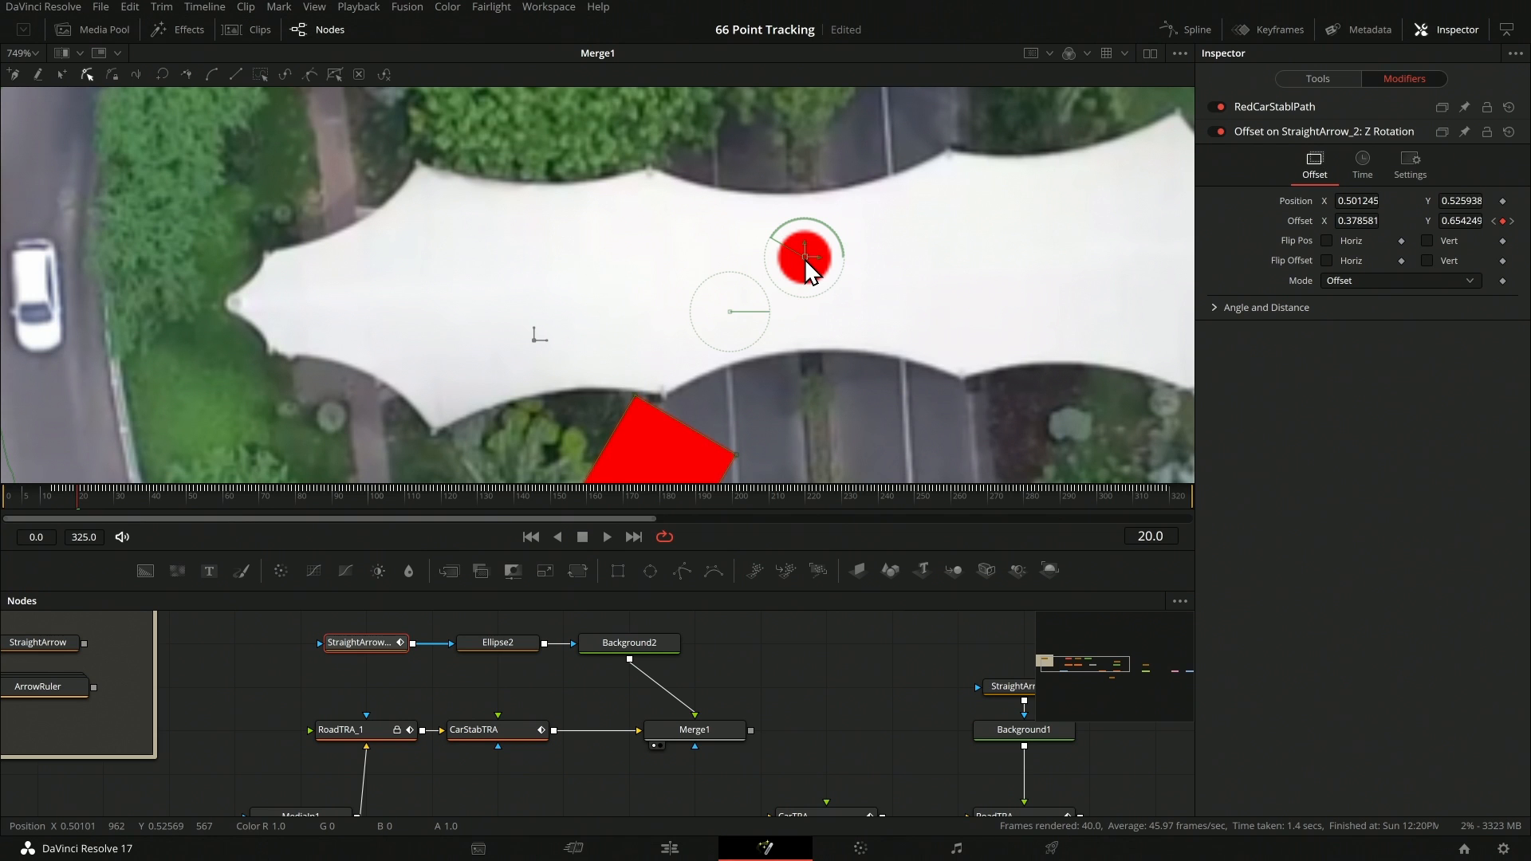
# - Check the arrow's rotation in playback, then set the Offset modifier's Angle Offset to -90 so the arrow points at the red car
pyautogui.scroll(-5, 965, 266)
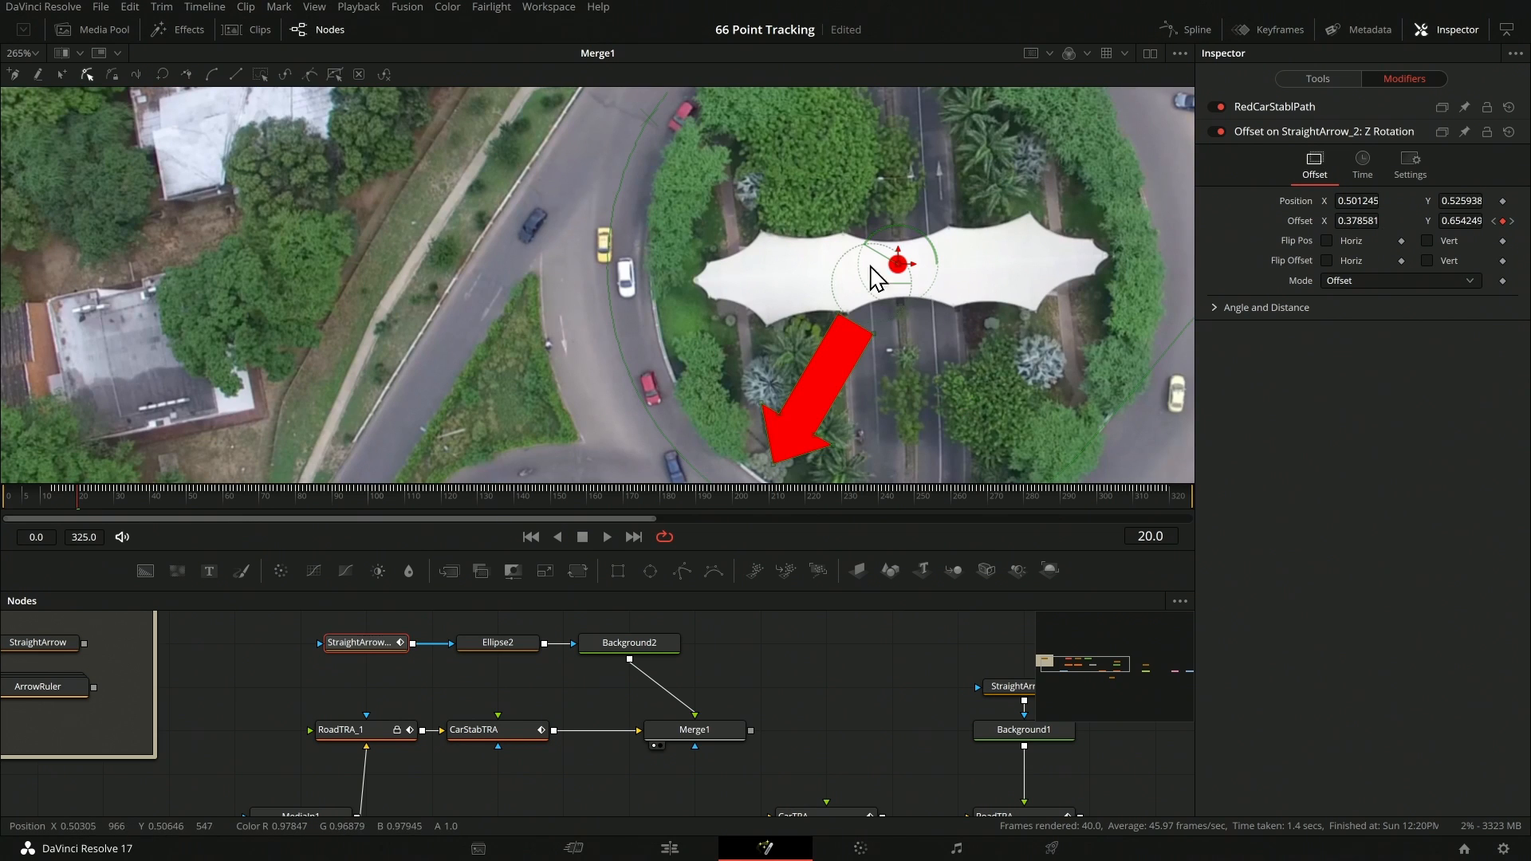
pyautogui.scroll(-1, 897, 291)
pyautogui.scroll(-2, 772, 319)
pyautogui.press('space')
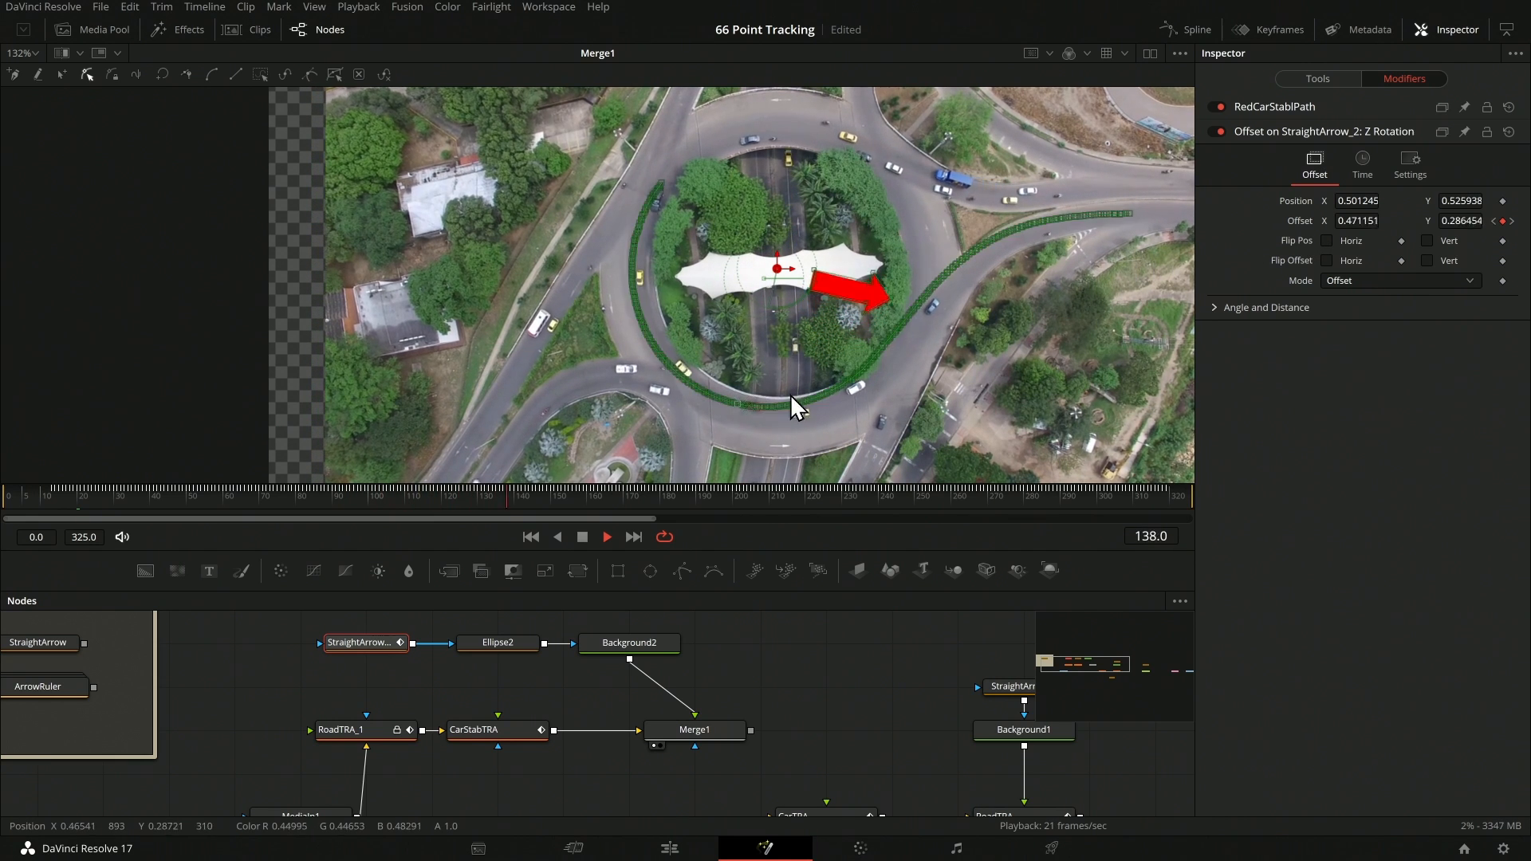
pyautogui.press('space')
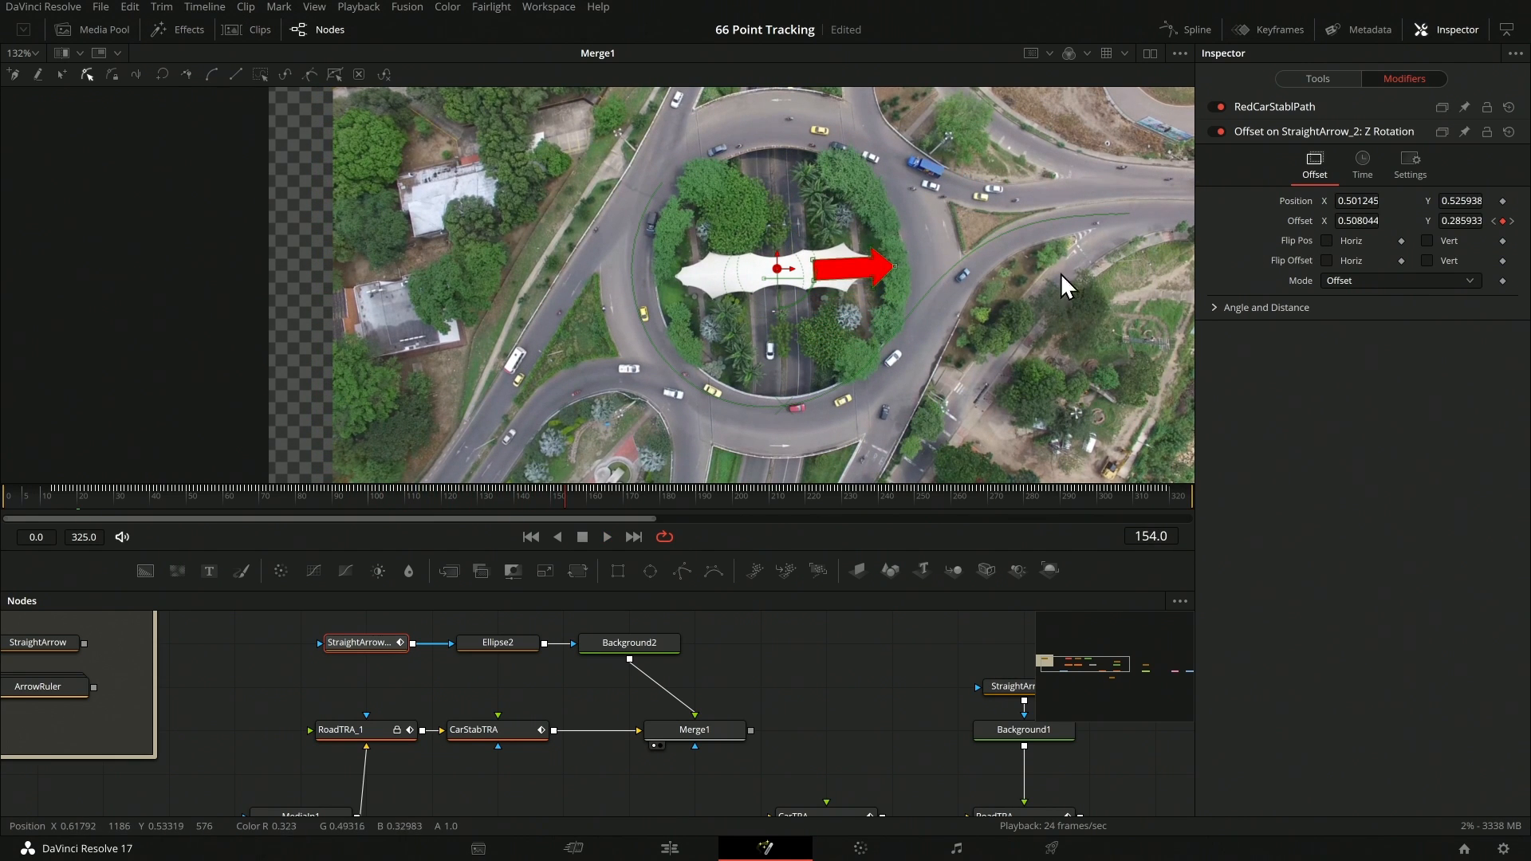
pyautogui.click(1244, 308)
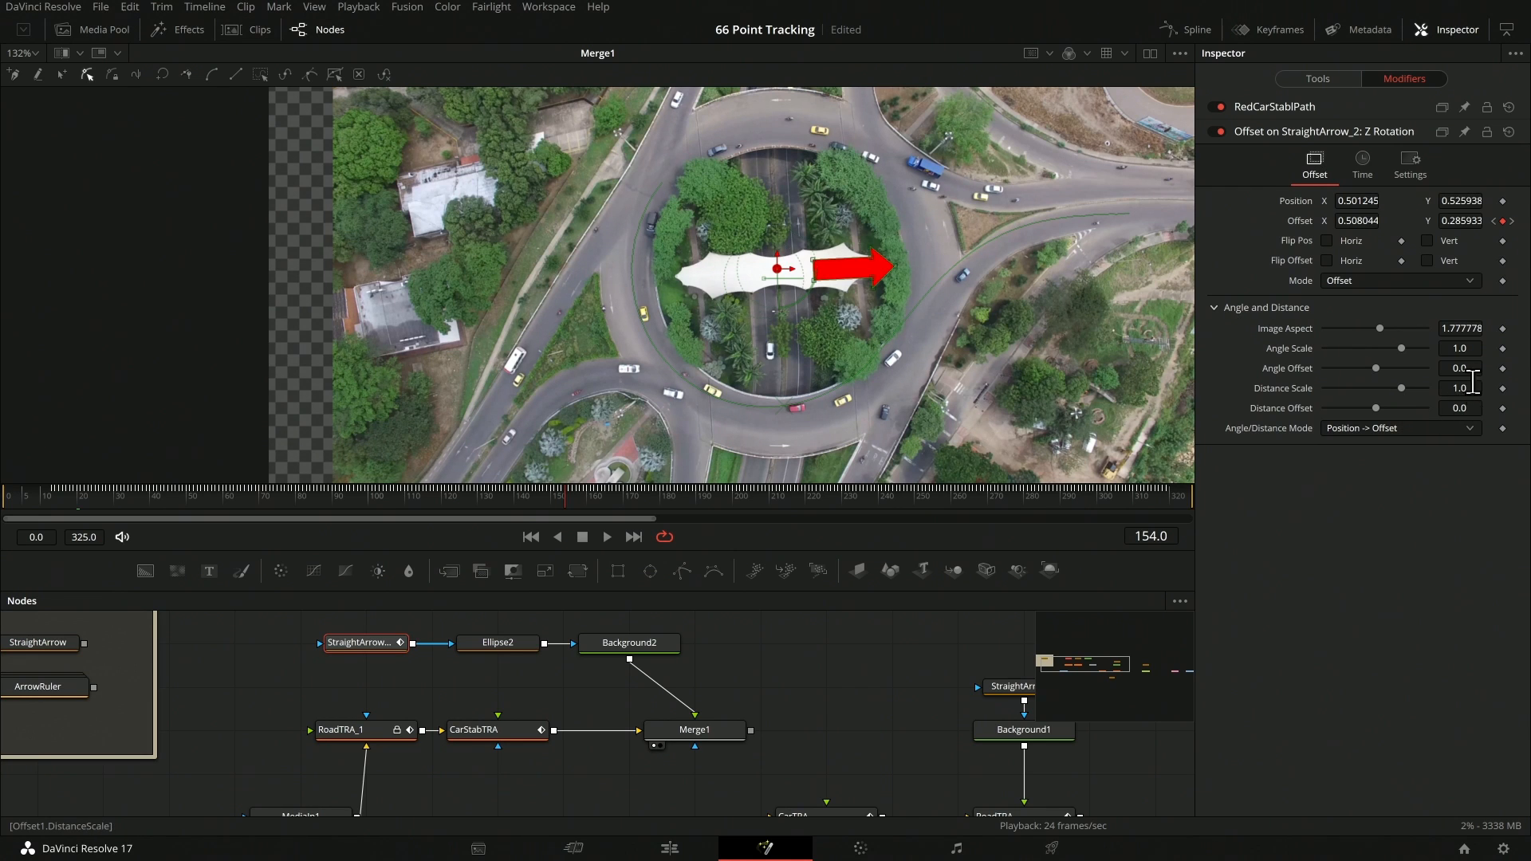
pyautogui.moveTo(1472, 367)
pyautogui.mouseDown()
pyautogui.moveTo(1446, 367)
pyautogui.moveTo(1464, 368)
pyautogui.mouseUp()
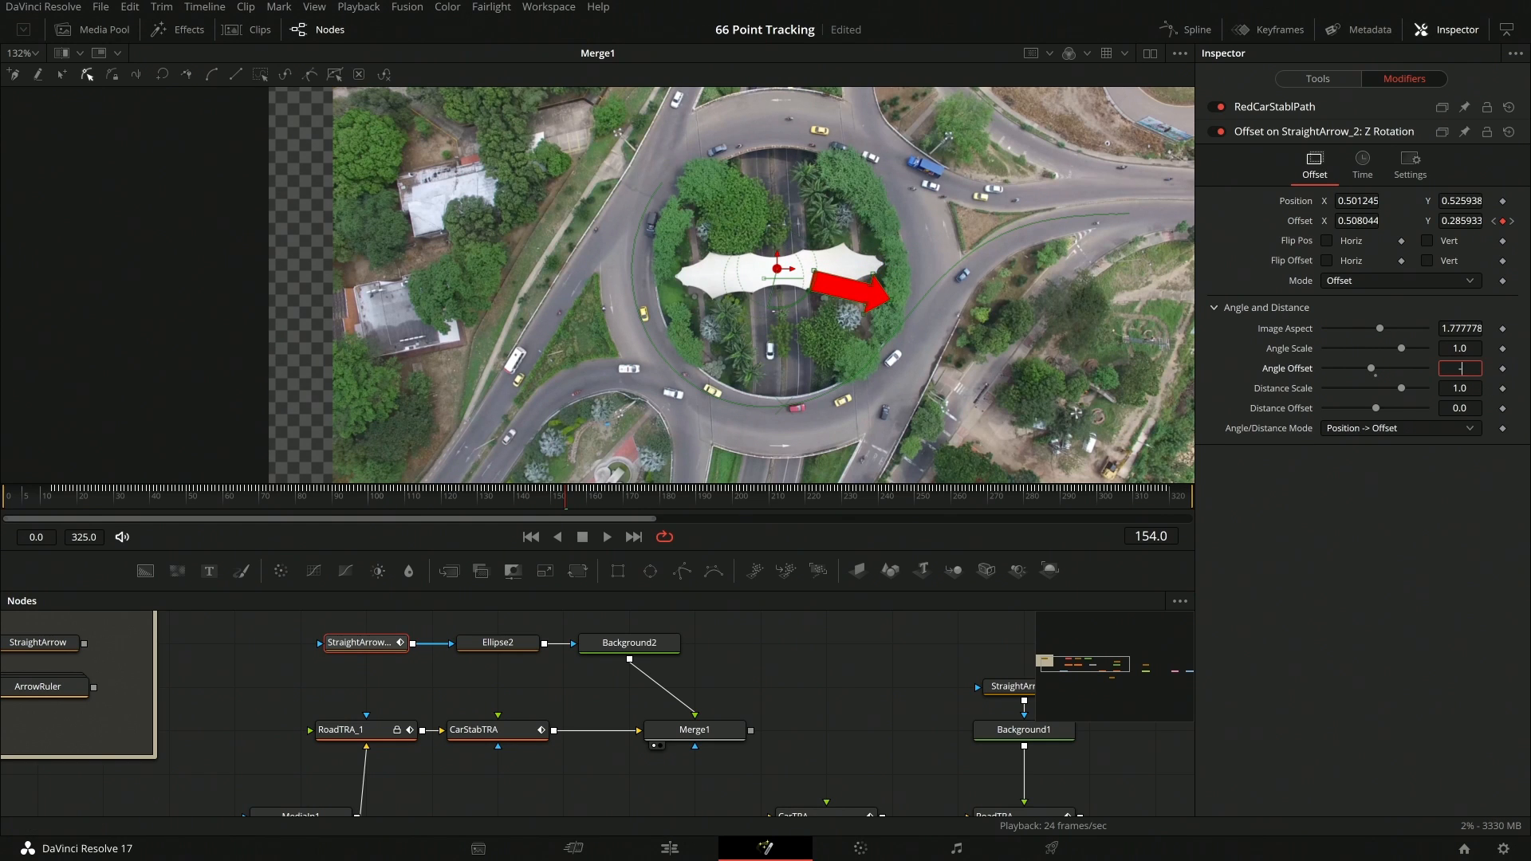
pyautogui.press('Tab')
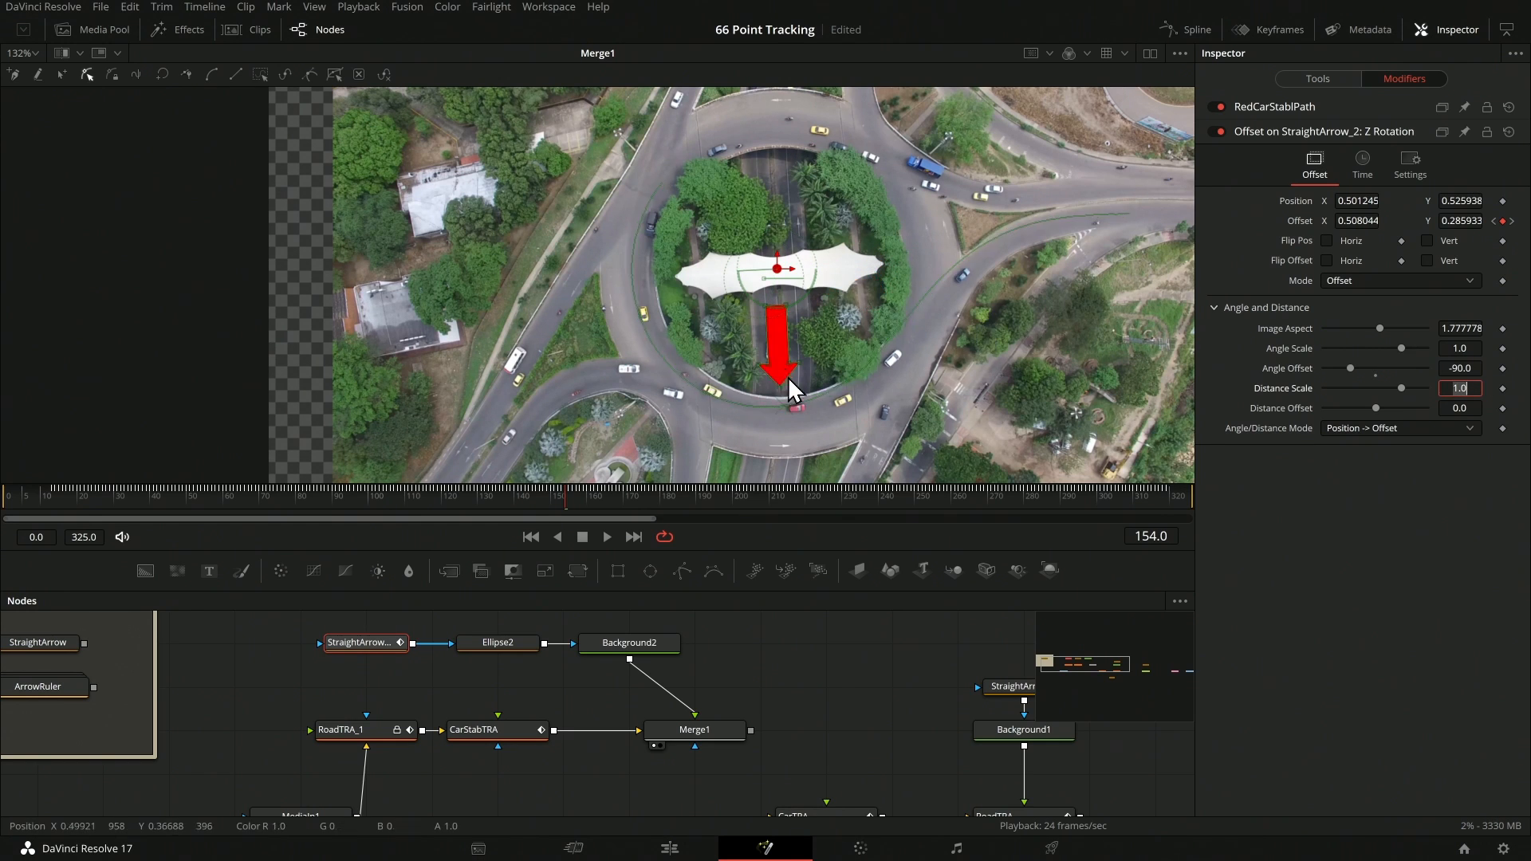
# - Fine-tune the keyframed Angle Offset at several frames, such as -85.3 at frame 75, so the arrow keeps pointing at the red car
pyautogui.scroll(2, 786, 372)
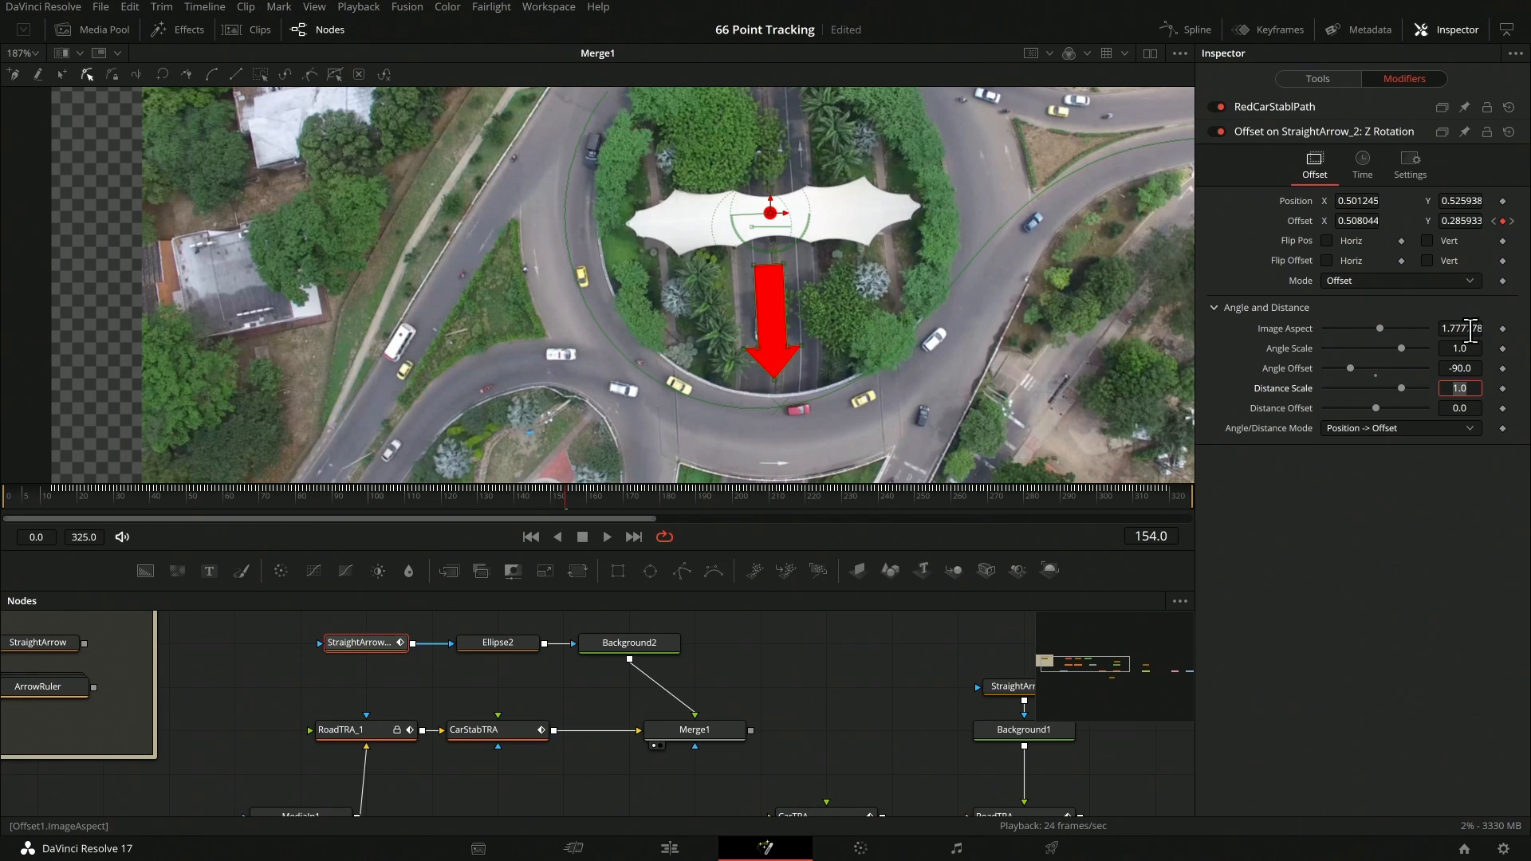
pyautogui.click(1463, 367)
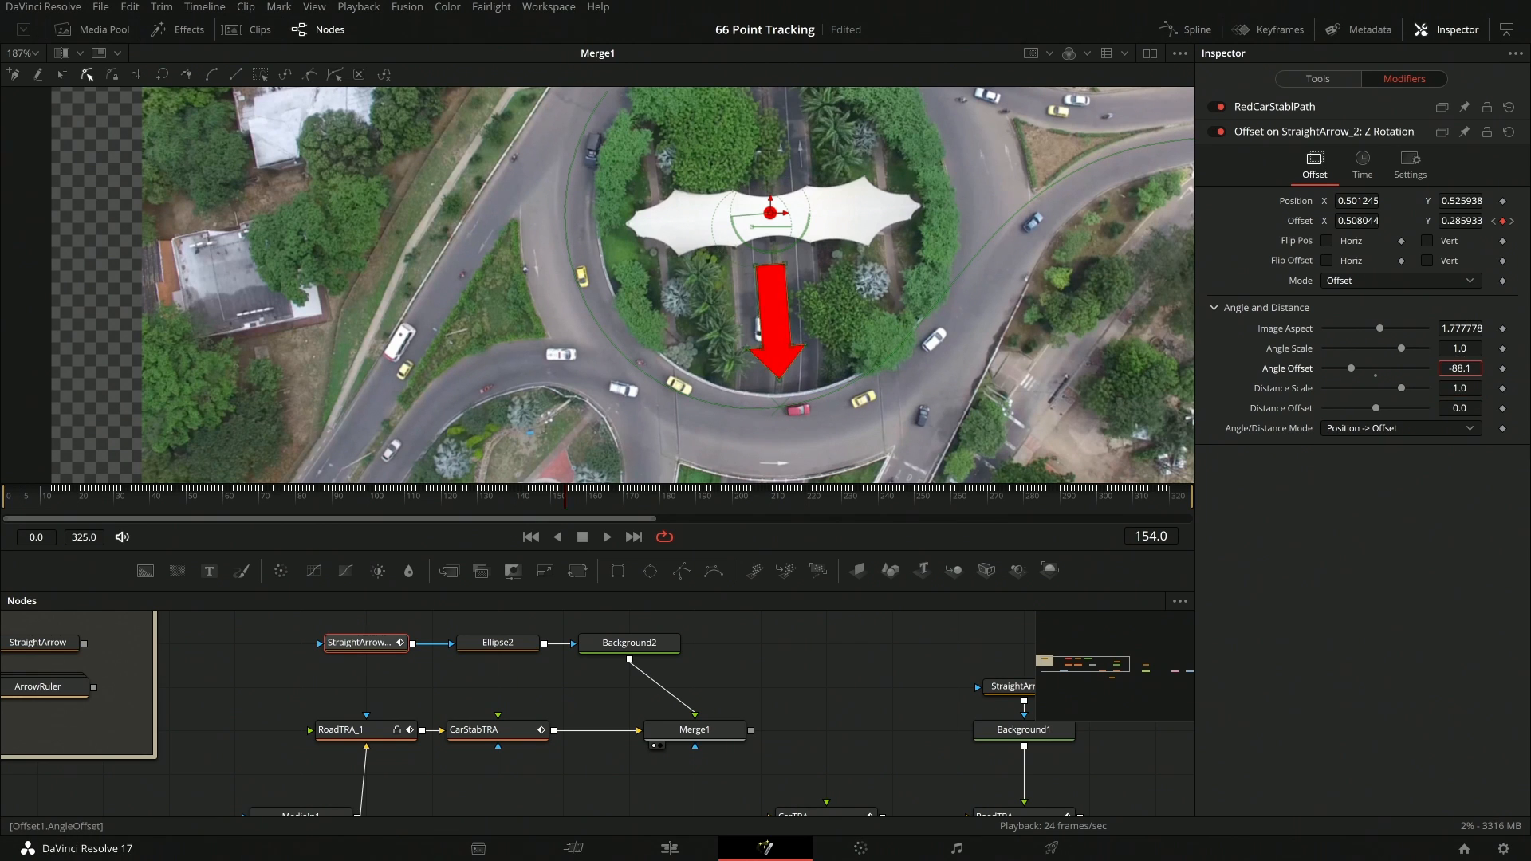
pyautogui.moveTo(1463, 368); pyautogui.dragTo(1468, 368)
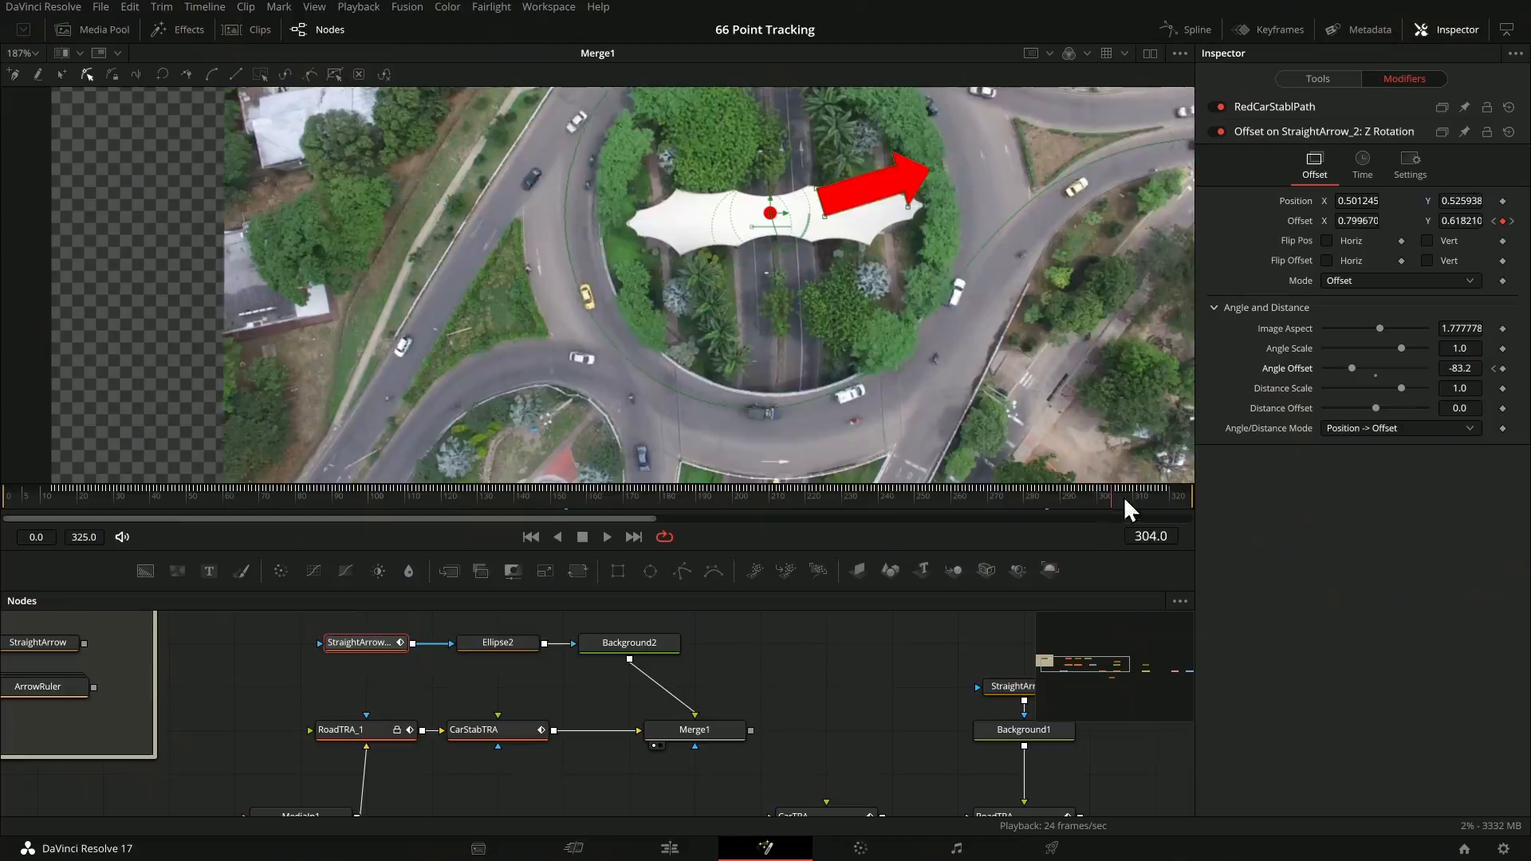
pyautogui.moveTo(1123, 497); pyautogui.dragTo(850, 505)
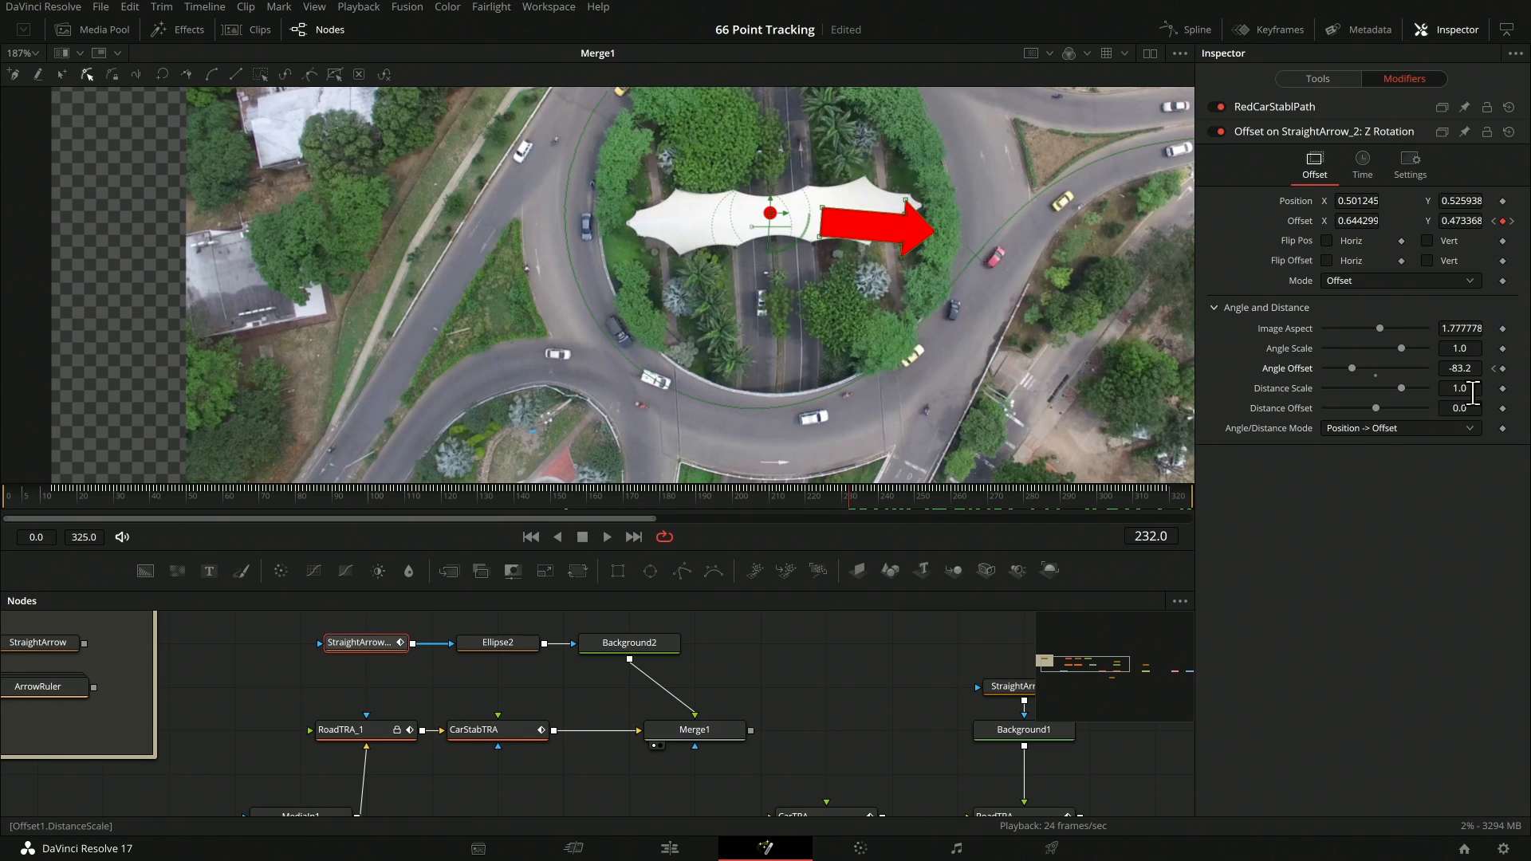
pyautogui.moveTo(1460, 369); pyautogui.dragTo(1446, 369)
pyautogui.moveTo(290, 498); pyautogui.dragTo(279, 502)
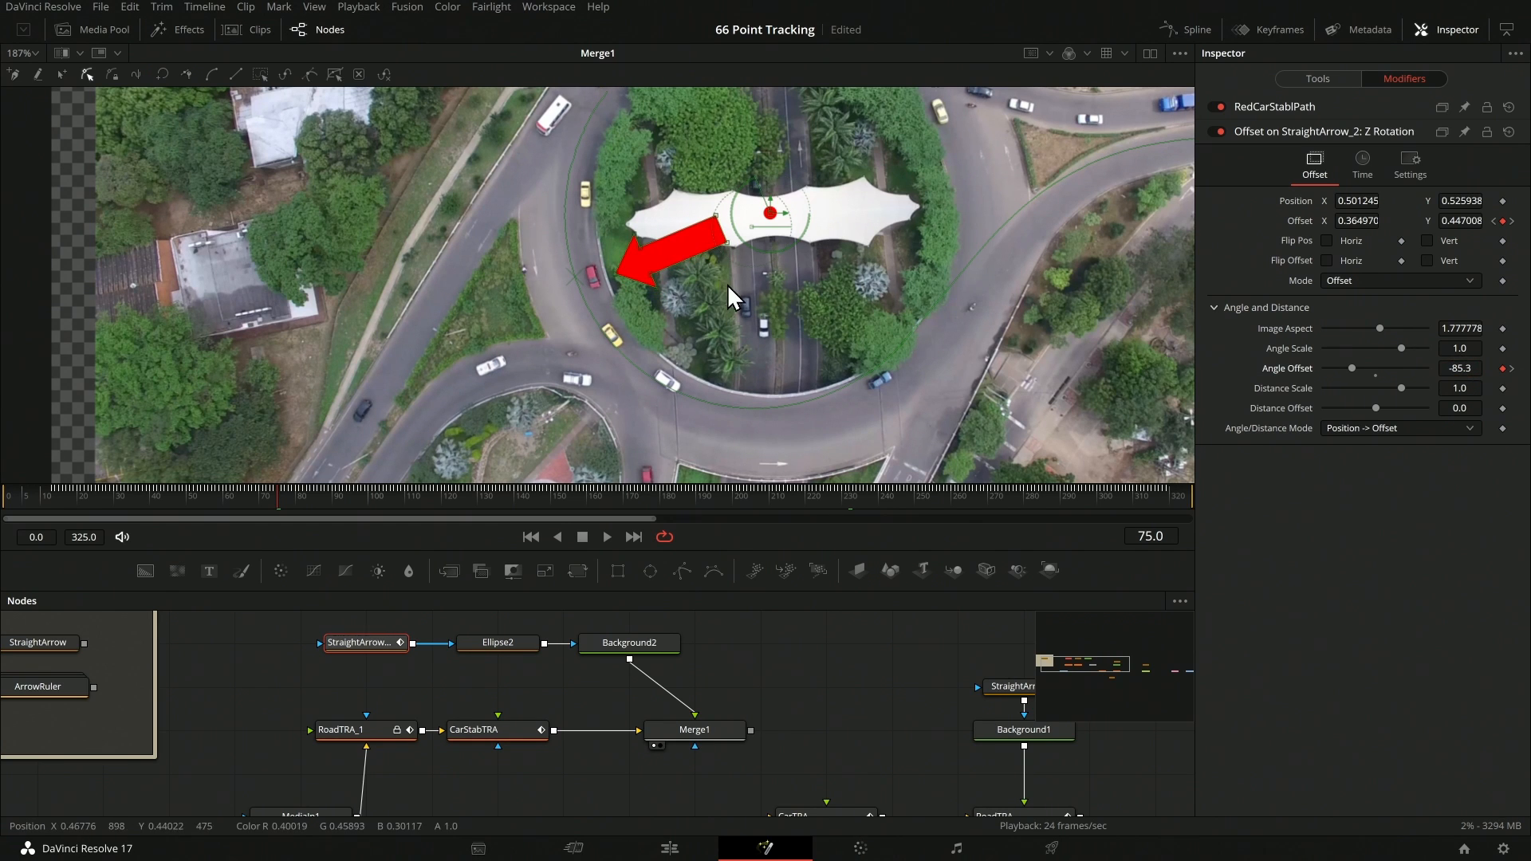
pyautogui.moveTo(719, 289); pyautogui.dragTo(749, 388)
pyautogui.moveTo(150, 488); pyautogui.dragTo(4, 470)
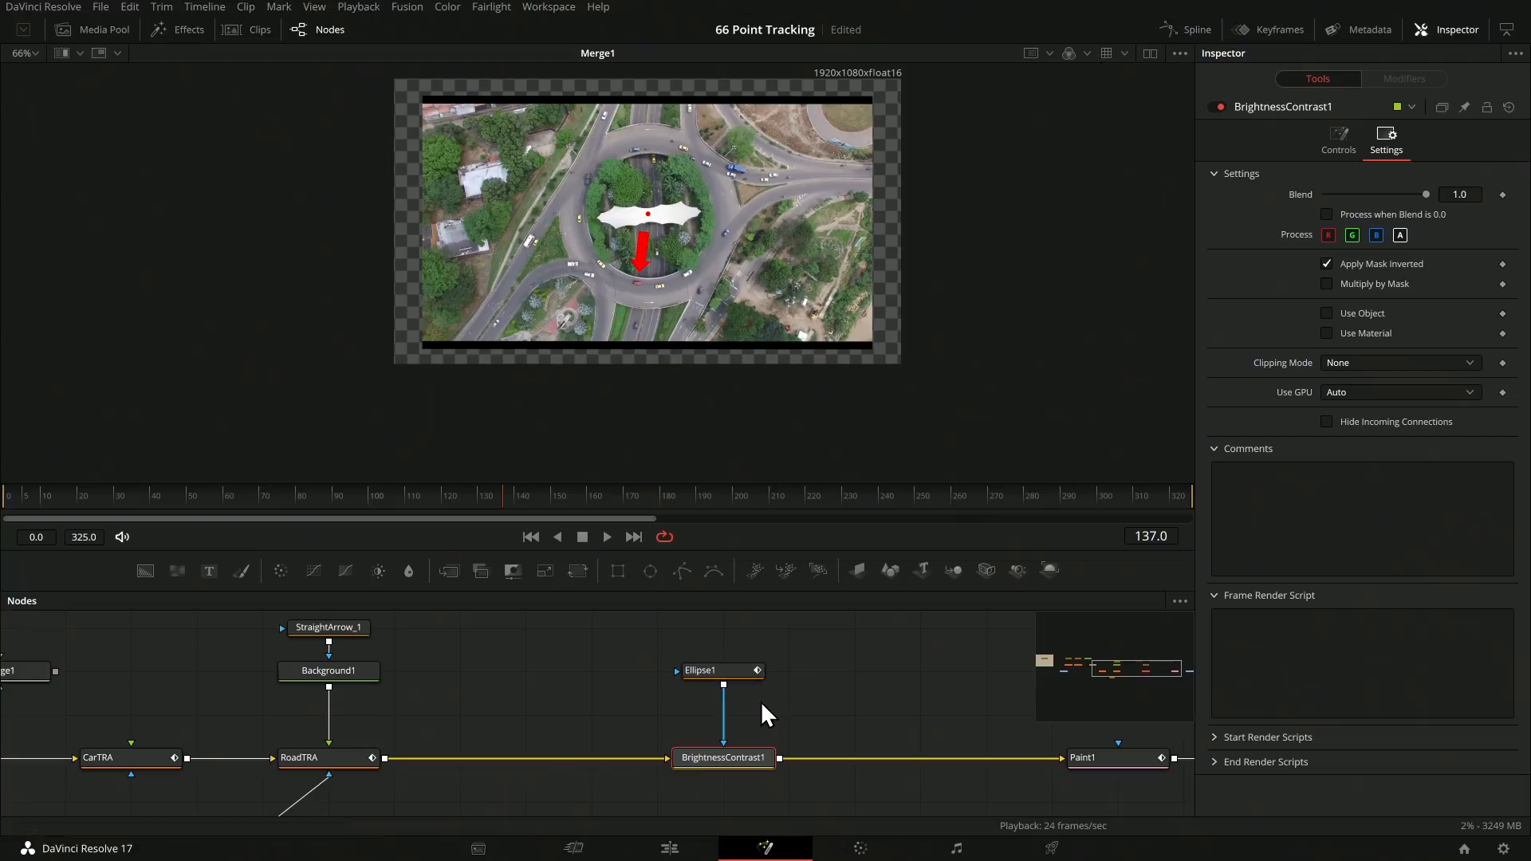
# - Show the RoadTRA node's output in the viewer and bring both node branches into view
pyautogui.moveTo(315, 759); pyautogui.dragTo(722, 238)
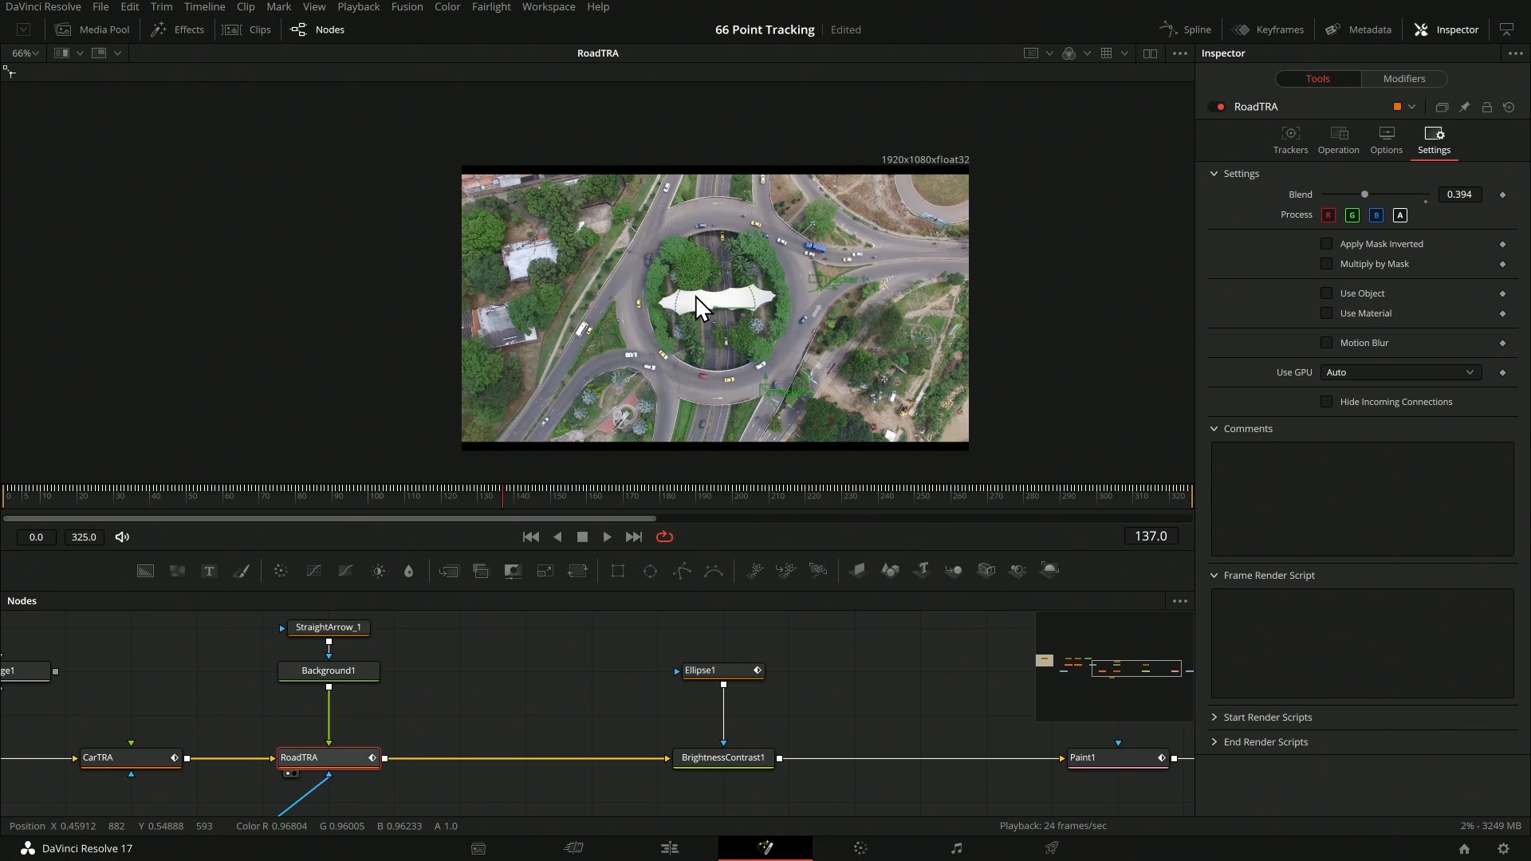
pyautogui.moveTo(392, 752); pyautogui.dragTo(968, 735)
pyautogui.moveTo(709, 664)
pyautogui.mouseDown()
pyautogui.moveTo(714, 725)
pyautogui.moveTo(701, 667)
pyautogui.mouseUp()
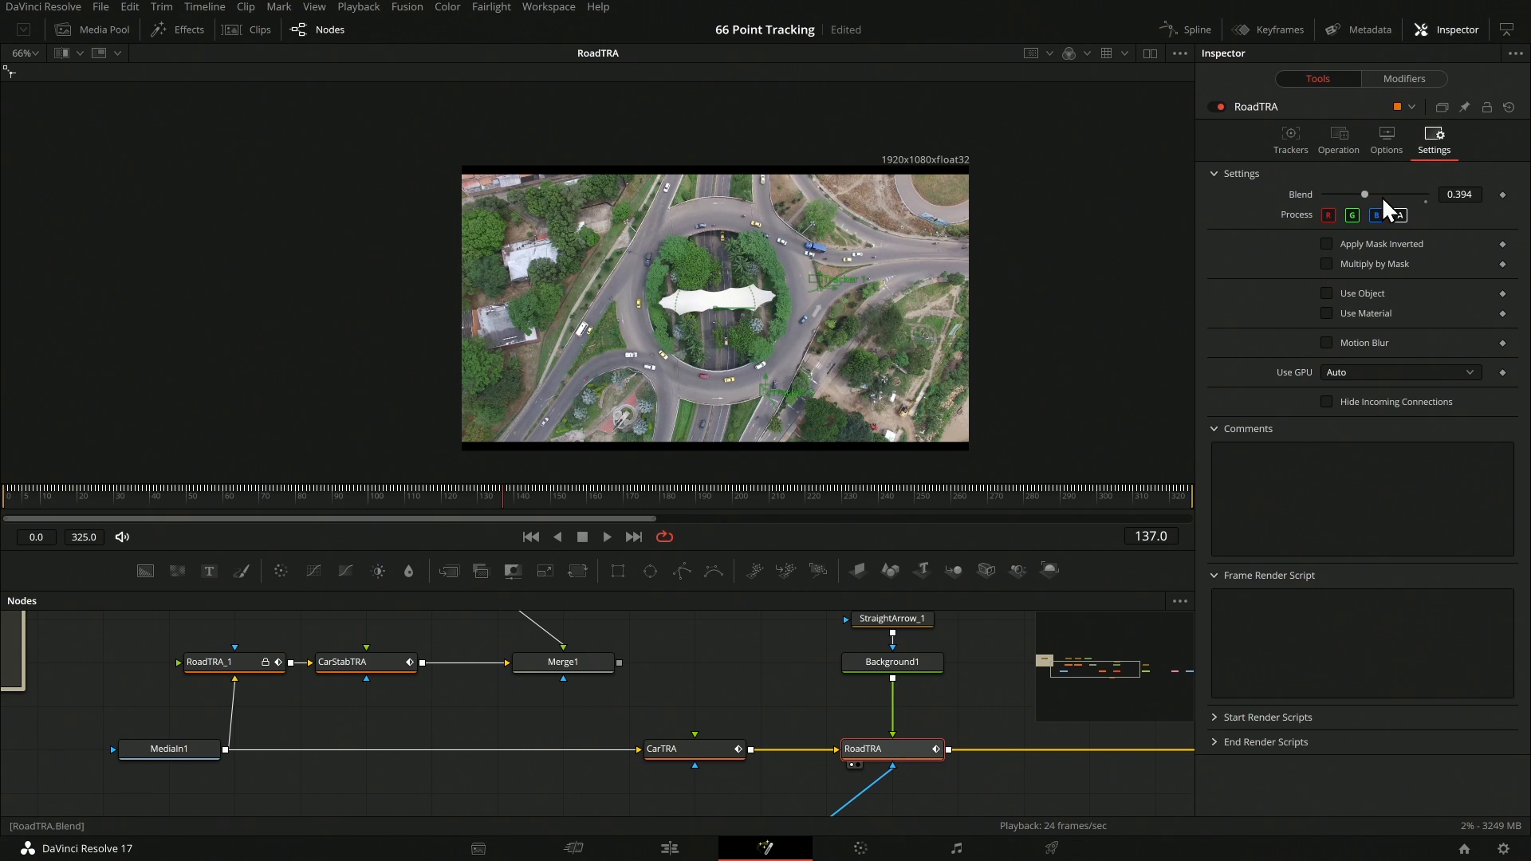
pyautogui.moveTo(948, 667); pyautogui.dragTo(834, 686)
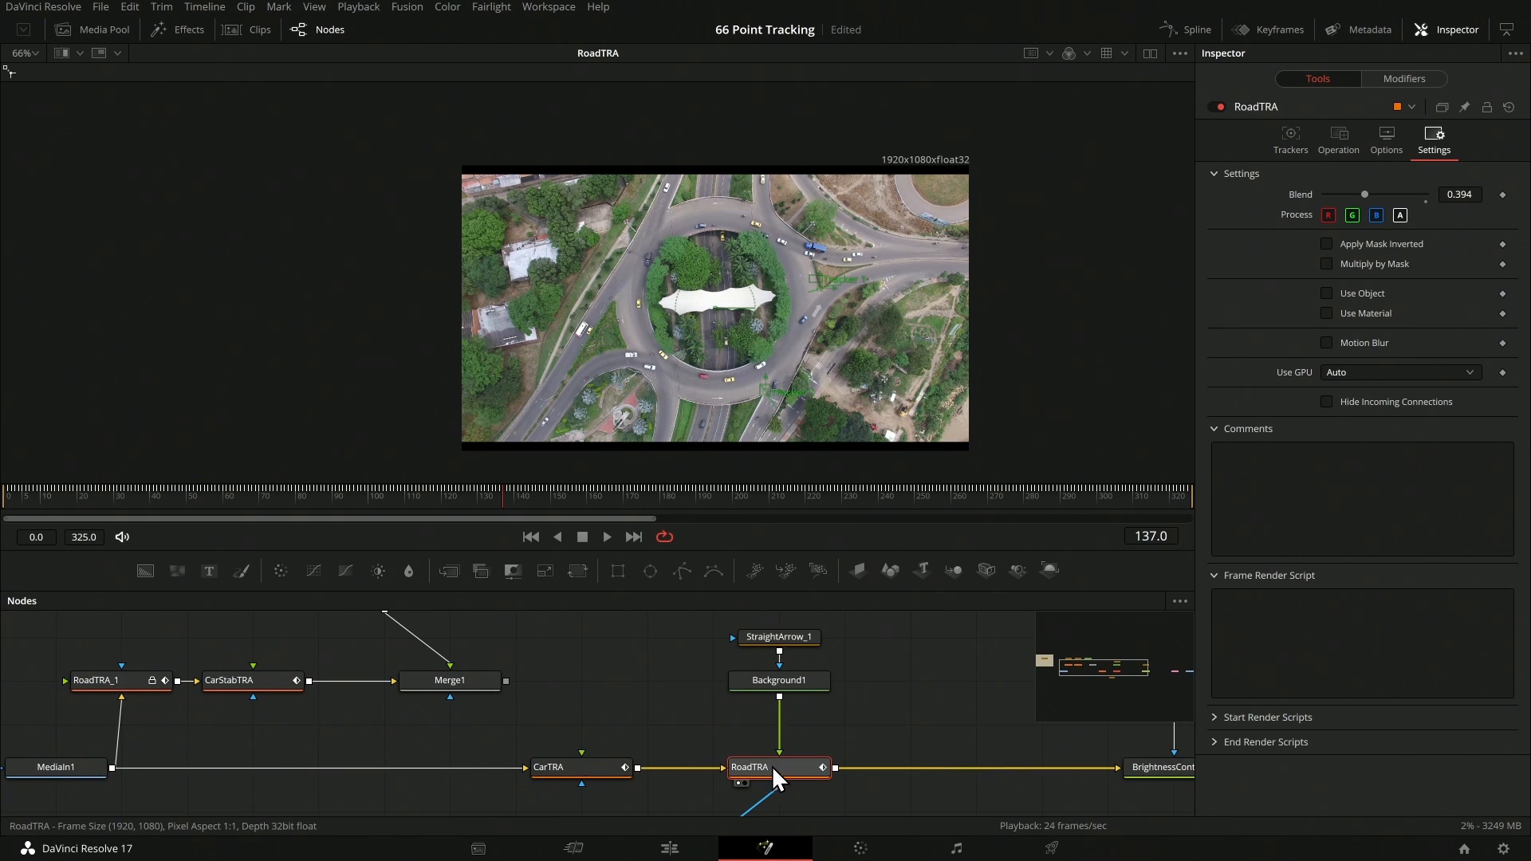
pyautogui.moveTo(831, 663); pyautogui.dragTo(806, 689)
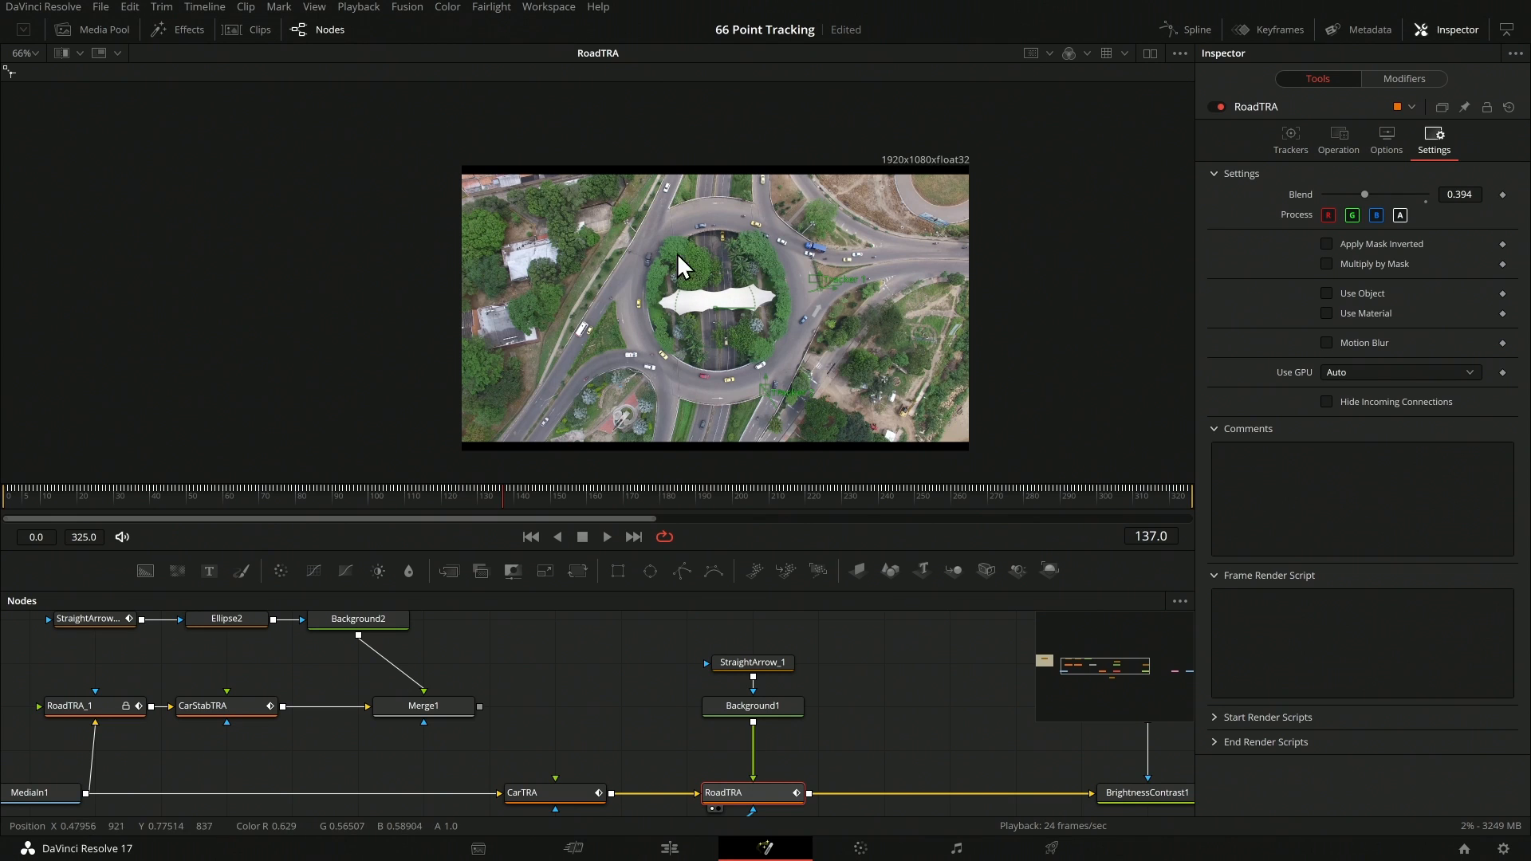
# - Insert Merge1 between Background1 and RoadTRA, and connect Background2's output to Merge1
pyautogui.click(183, 708)
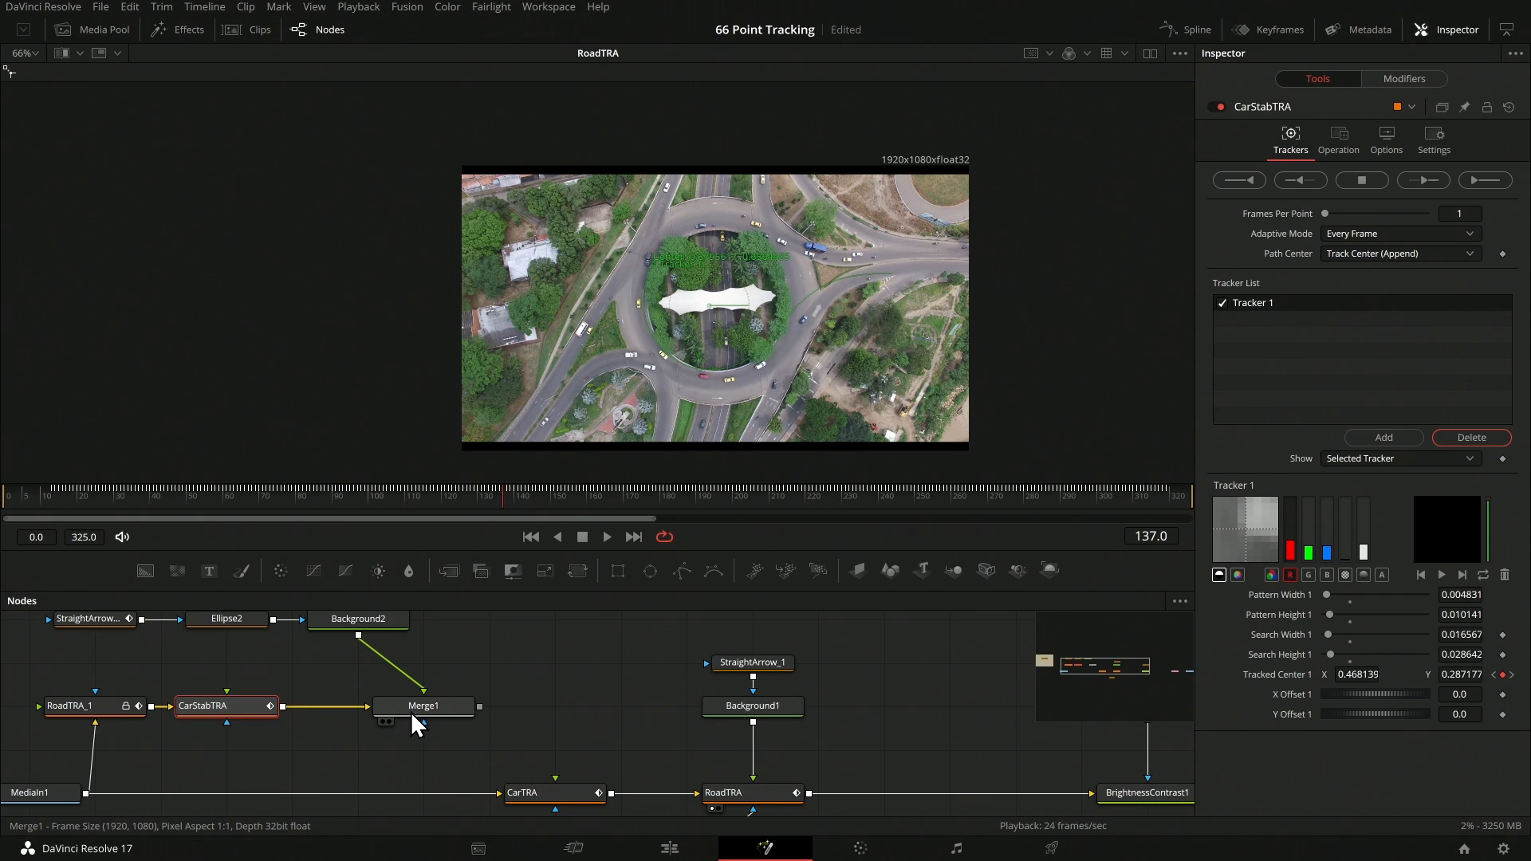
pyautogui.moveTo(414, 711); pyautogui.dragTo(691, 755)
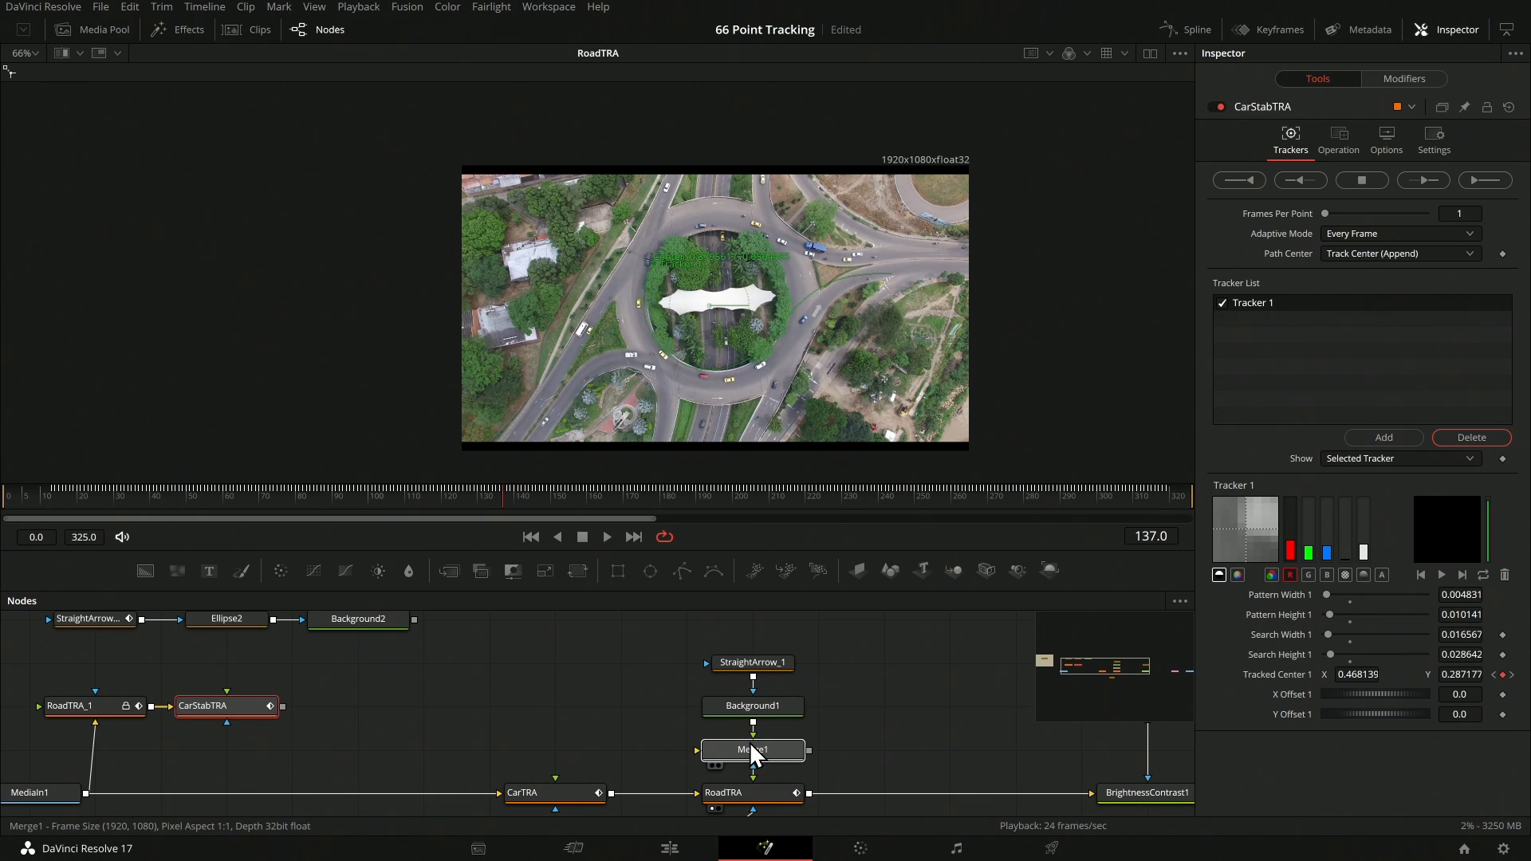
pyautogui.click(755, 746)
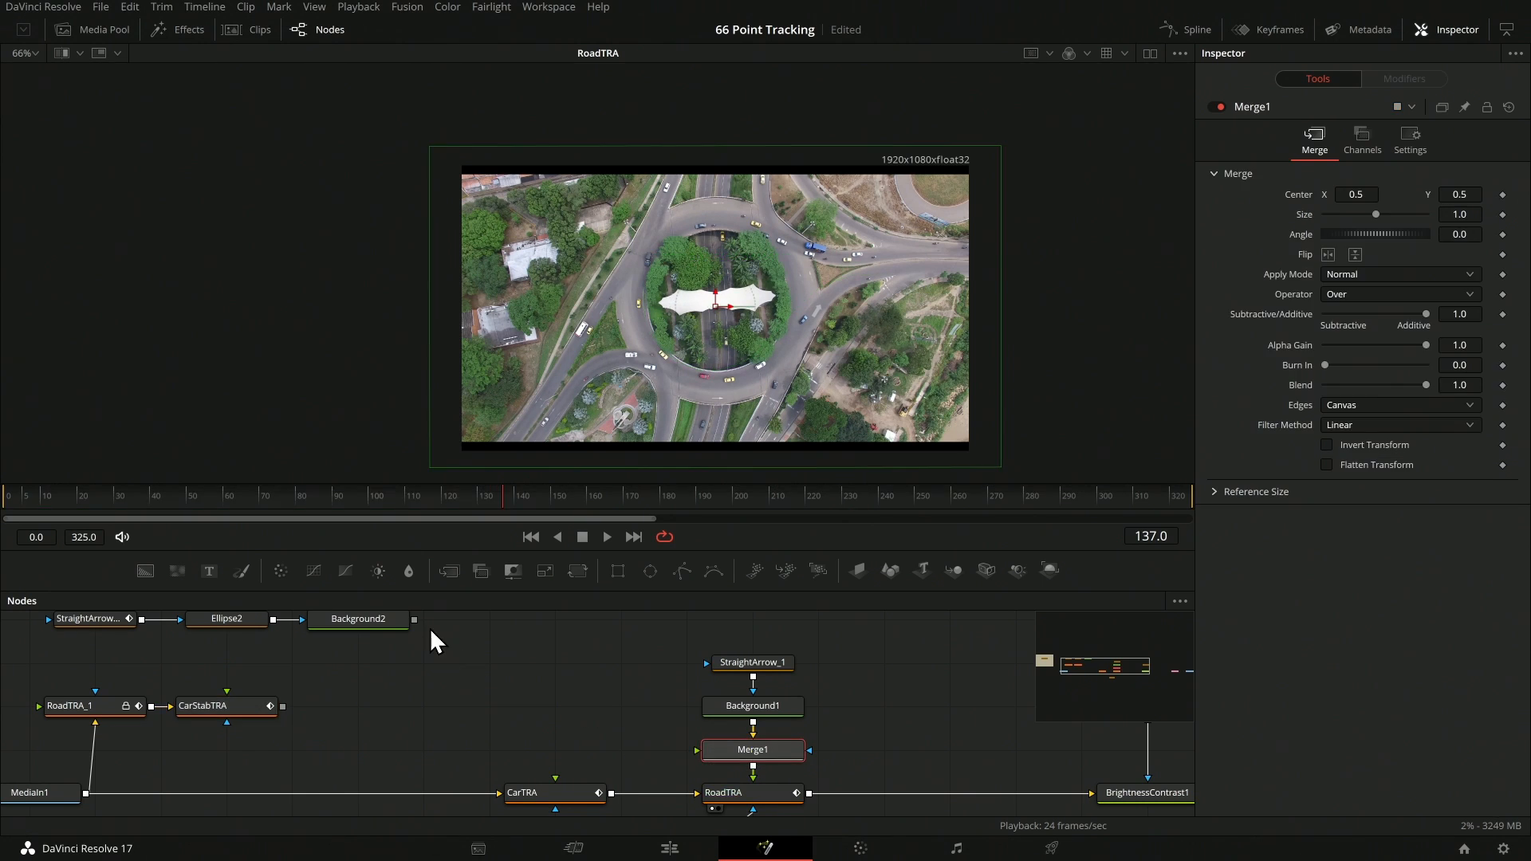
pyautogui.moveTo(414, 620); pyautogui.dragTo(735, 747)
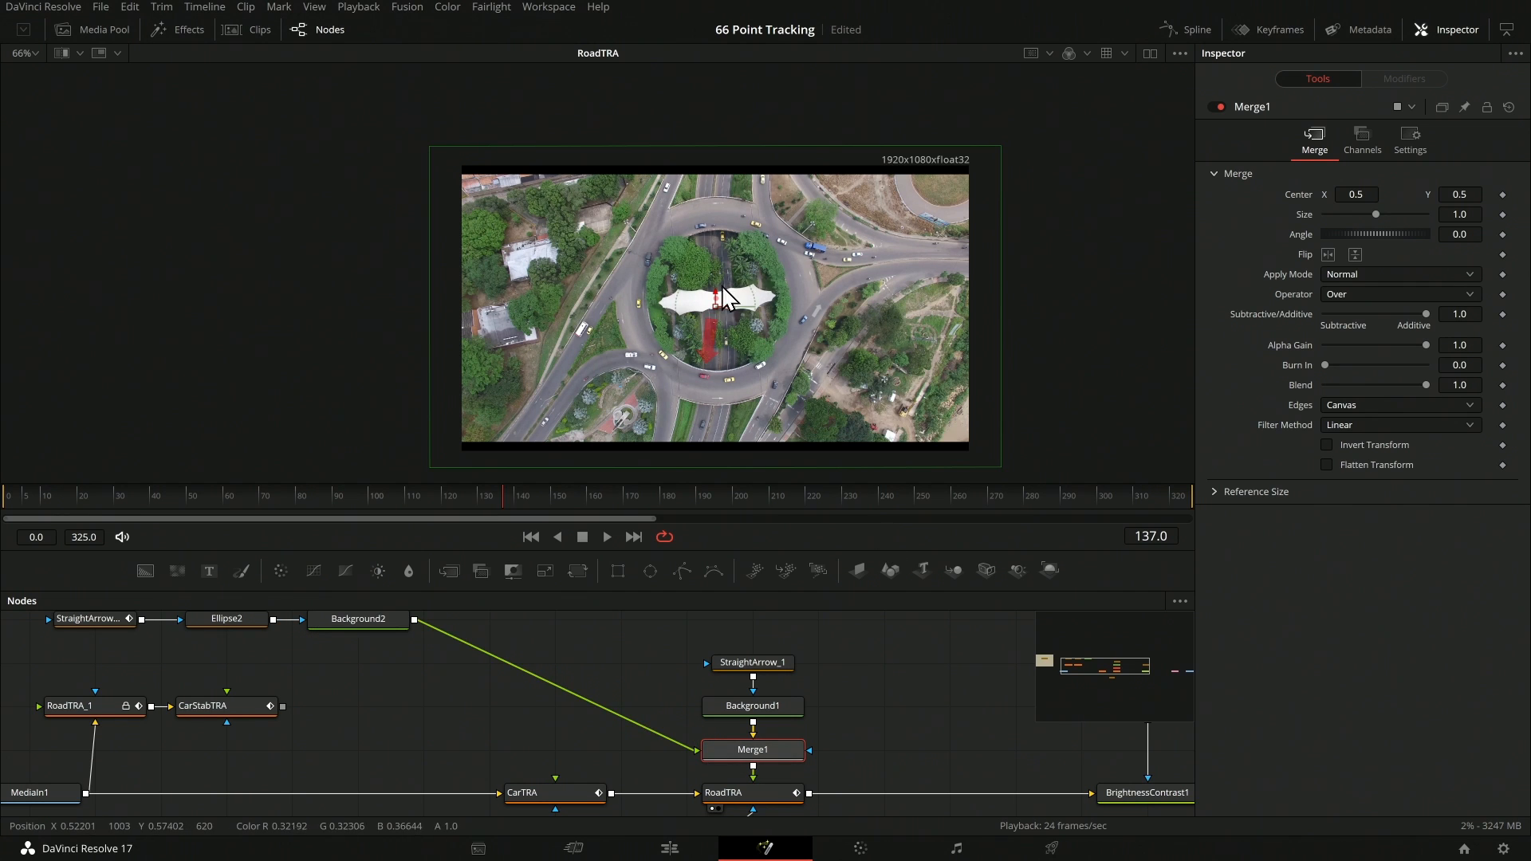
pyautogui.scroll(2, 733, 303)
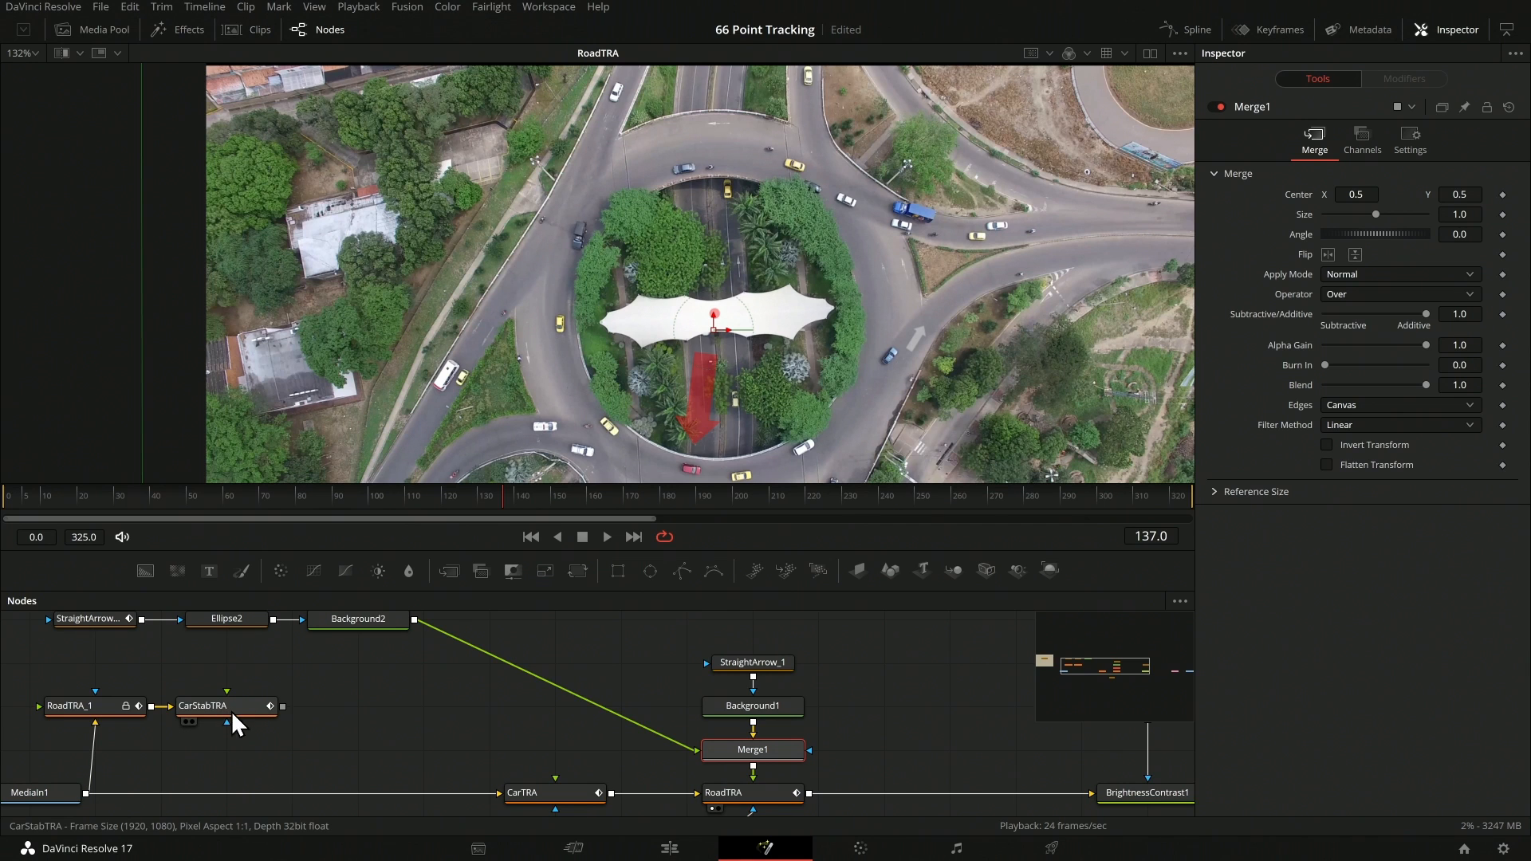
# - Review RoadTRA's Match Move operation settings and check the red arrow and dot across the timeline
pyautogui.click(763, 790)
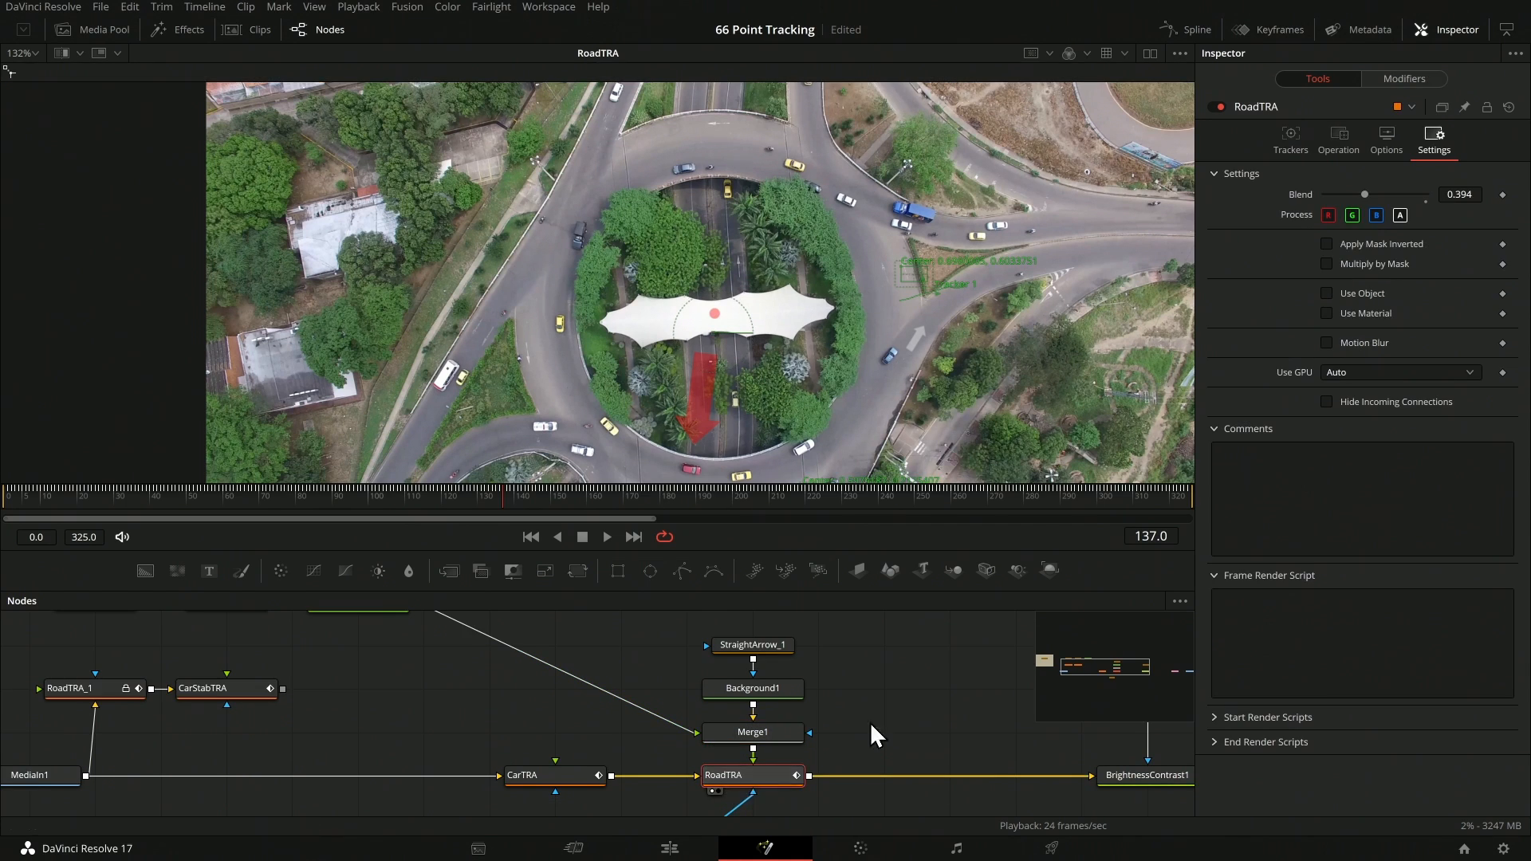
pyautogui.click(1339, 142)
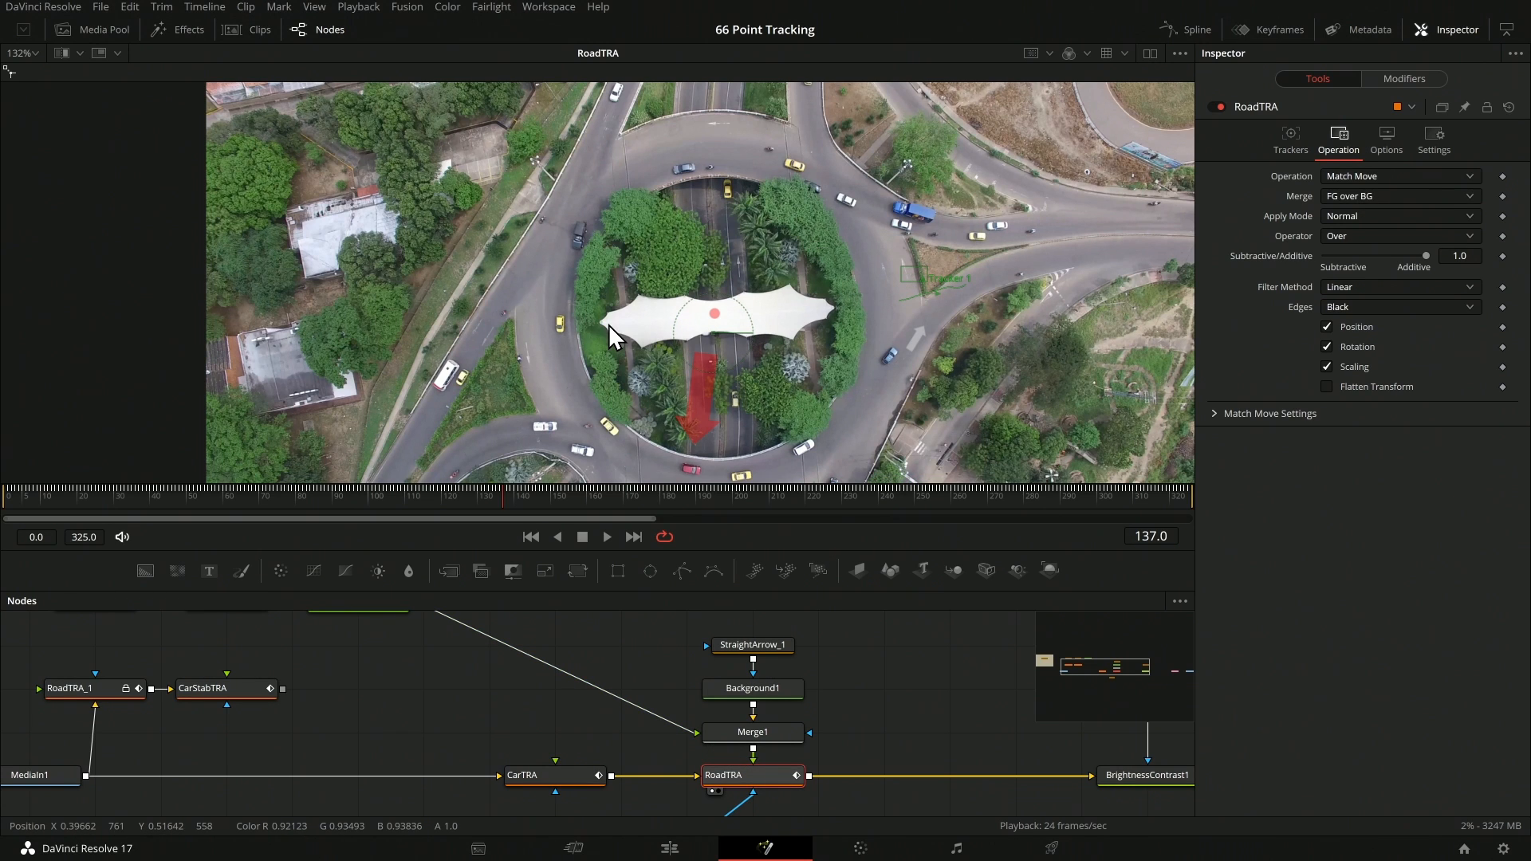
pyautogui.press('space')
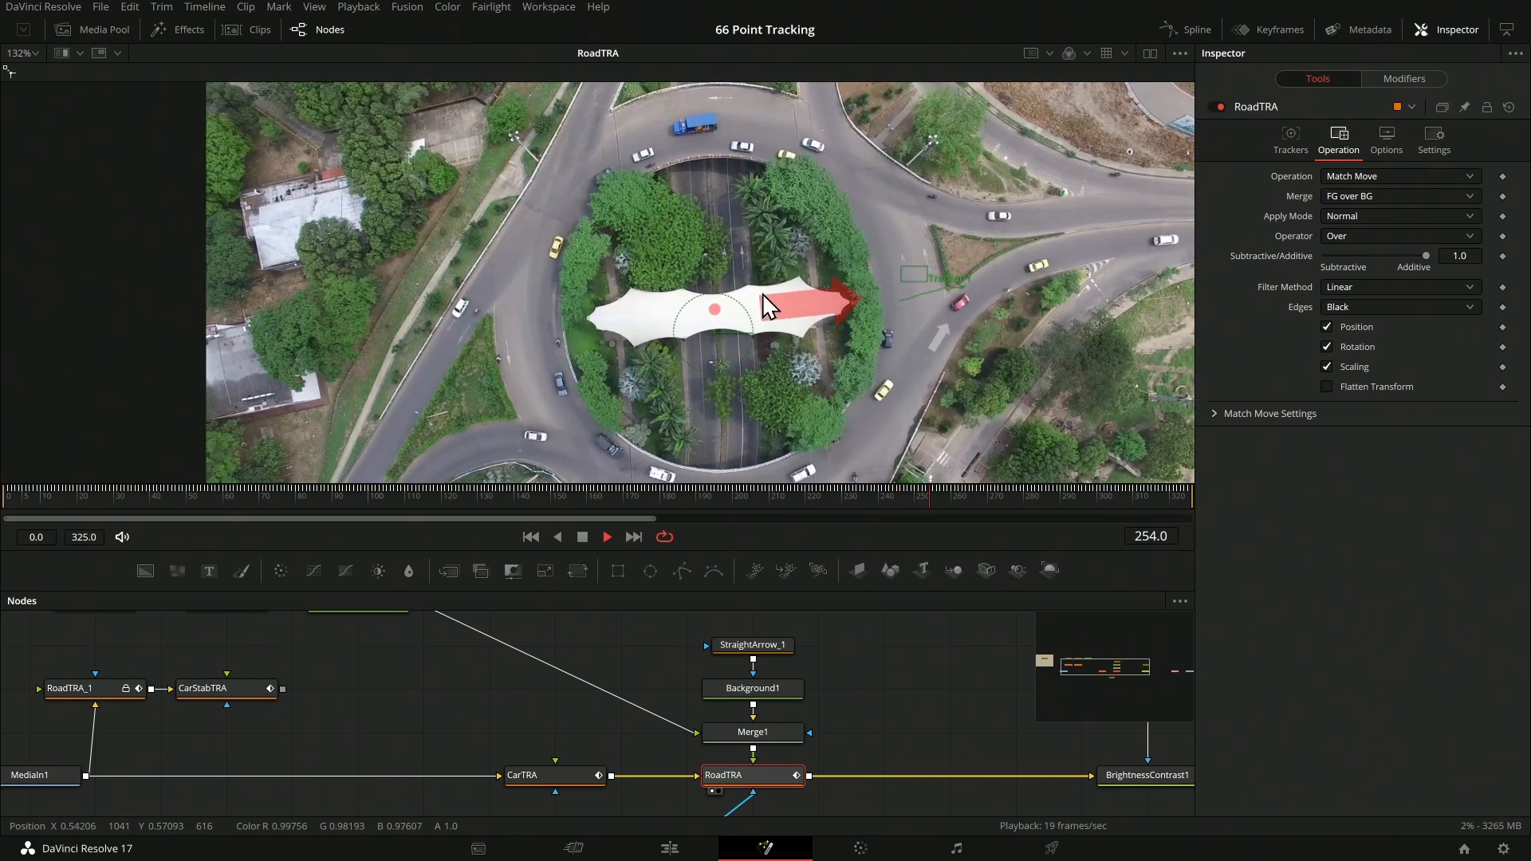
pyautogui.moveTo(1120, 495); pyautogui.dragTo(1338, 484)
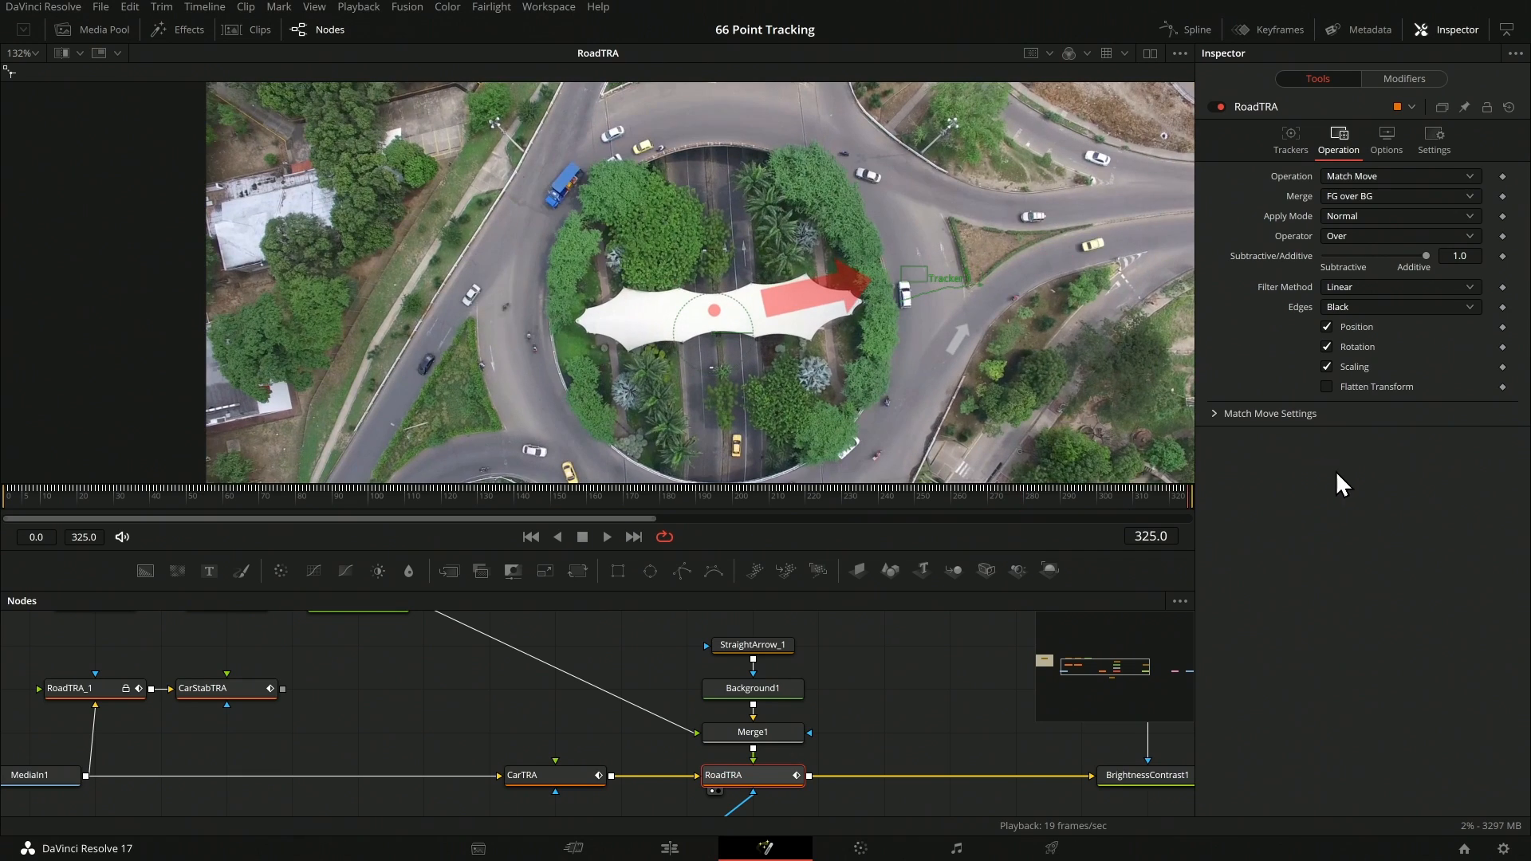
pyautogui.moveTo(1243, 468); pyautogui.dragTo(4, 507)
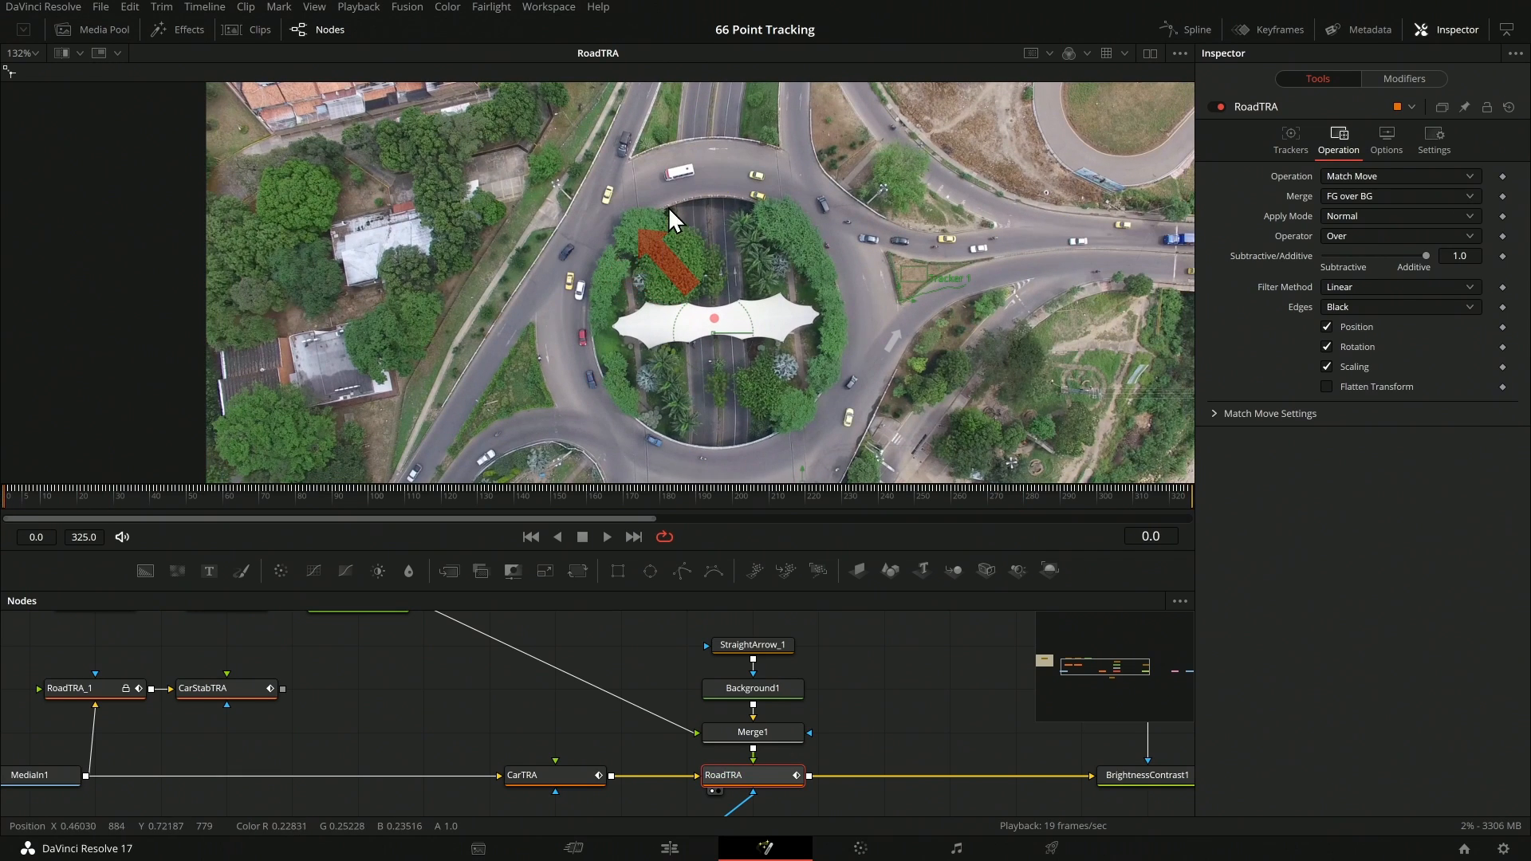
pyautogui.click(1169, 498)
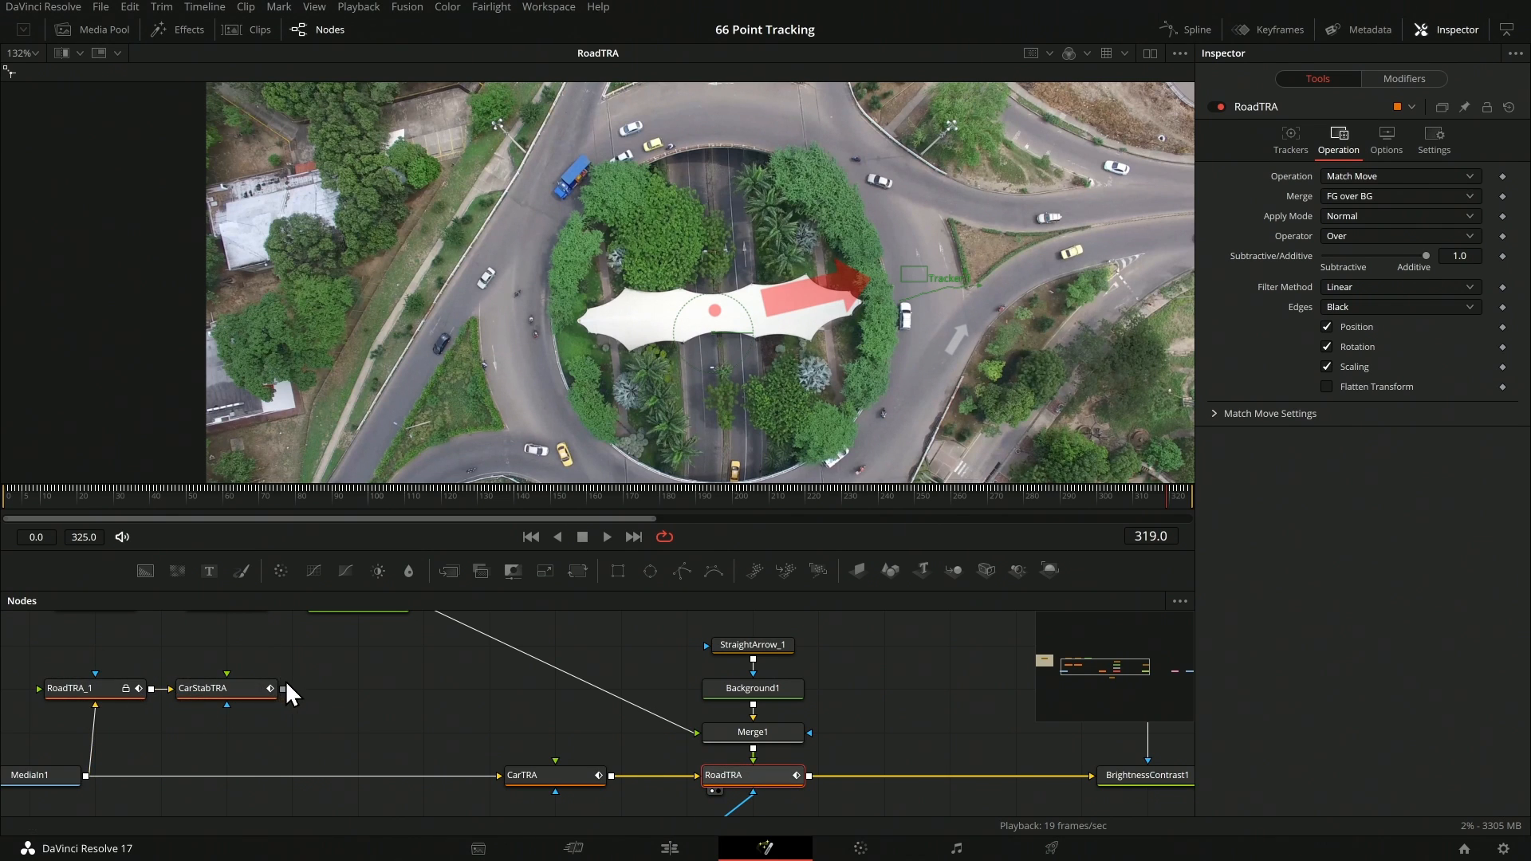
# - Set RoadTRA's Blend to 1.0 so the red arrow and dot are fully opaque
pyautogui.moveTo(899, 674); pyautogui.dragTo(903, 713)
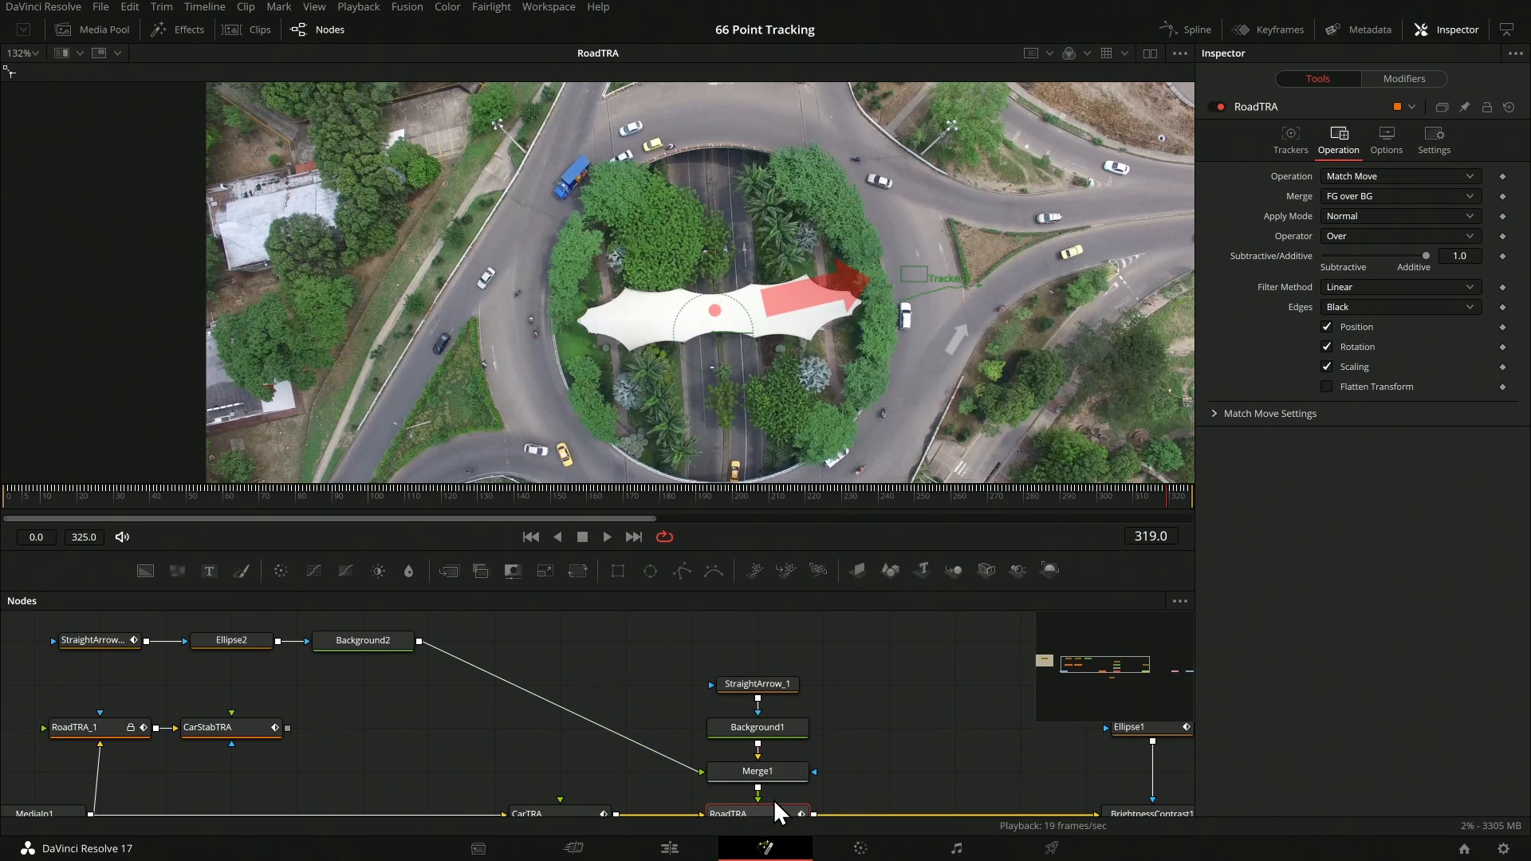
pyautogui.scroll(-2, 772, 797)
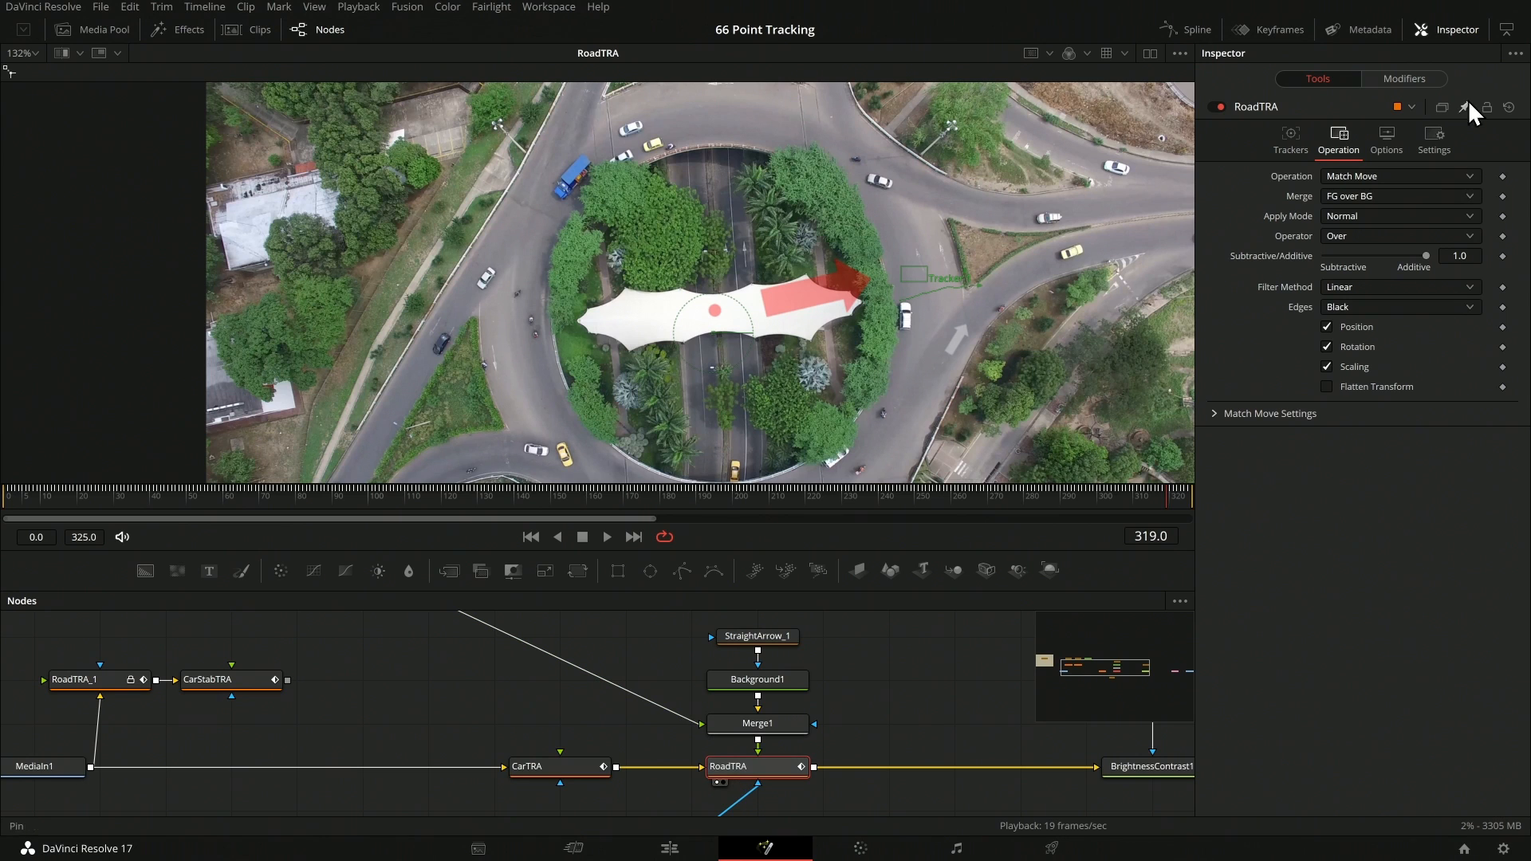
pyautogui.click(1432, 138)
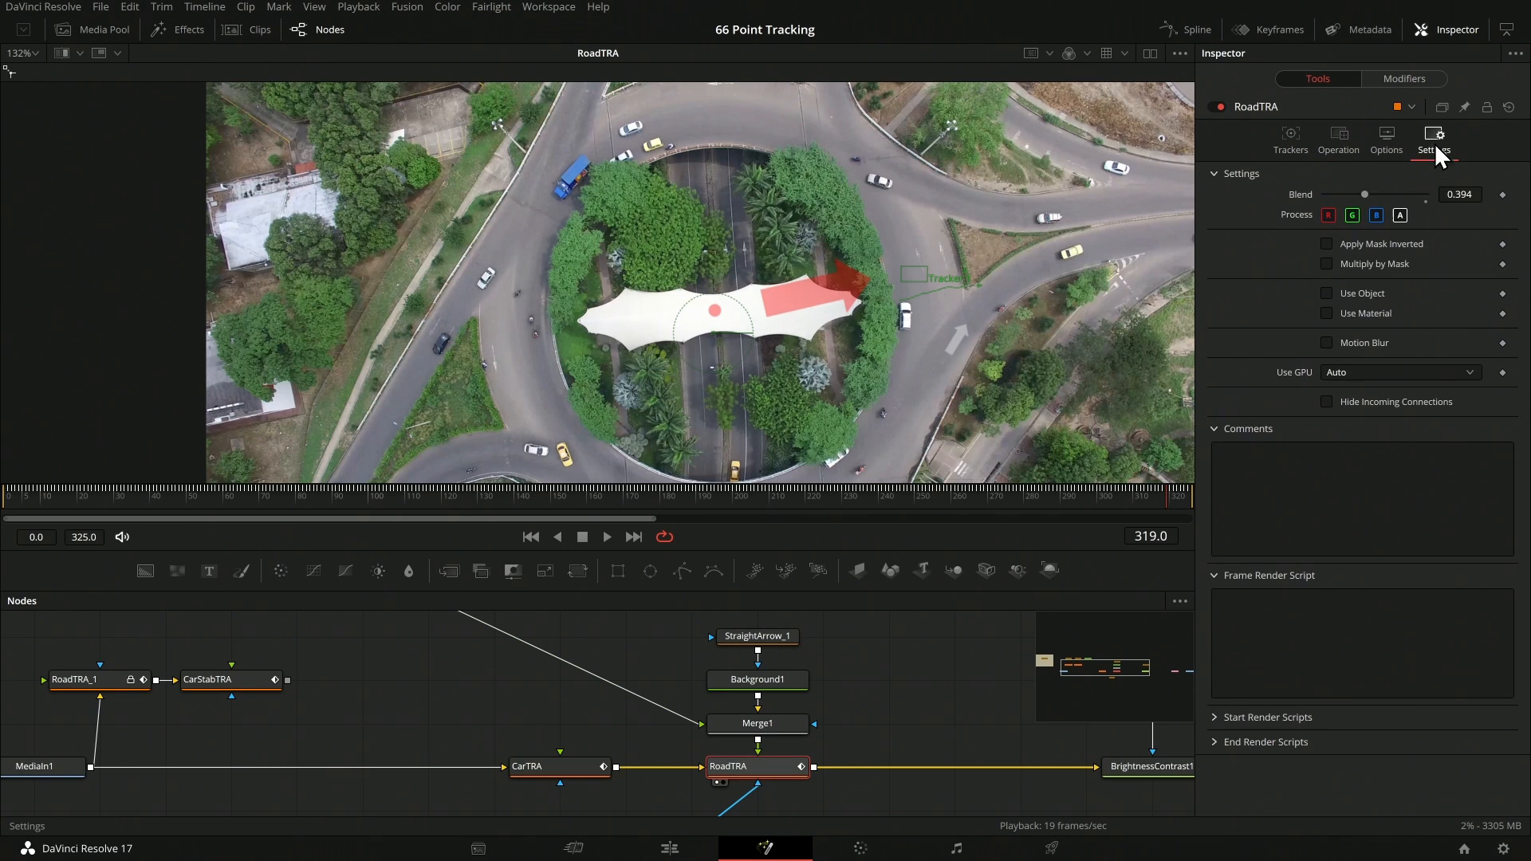
pyautogui.moveTo(1368, 192); pyautogui.dragTo(1510, 194)
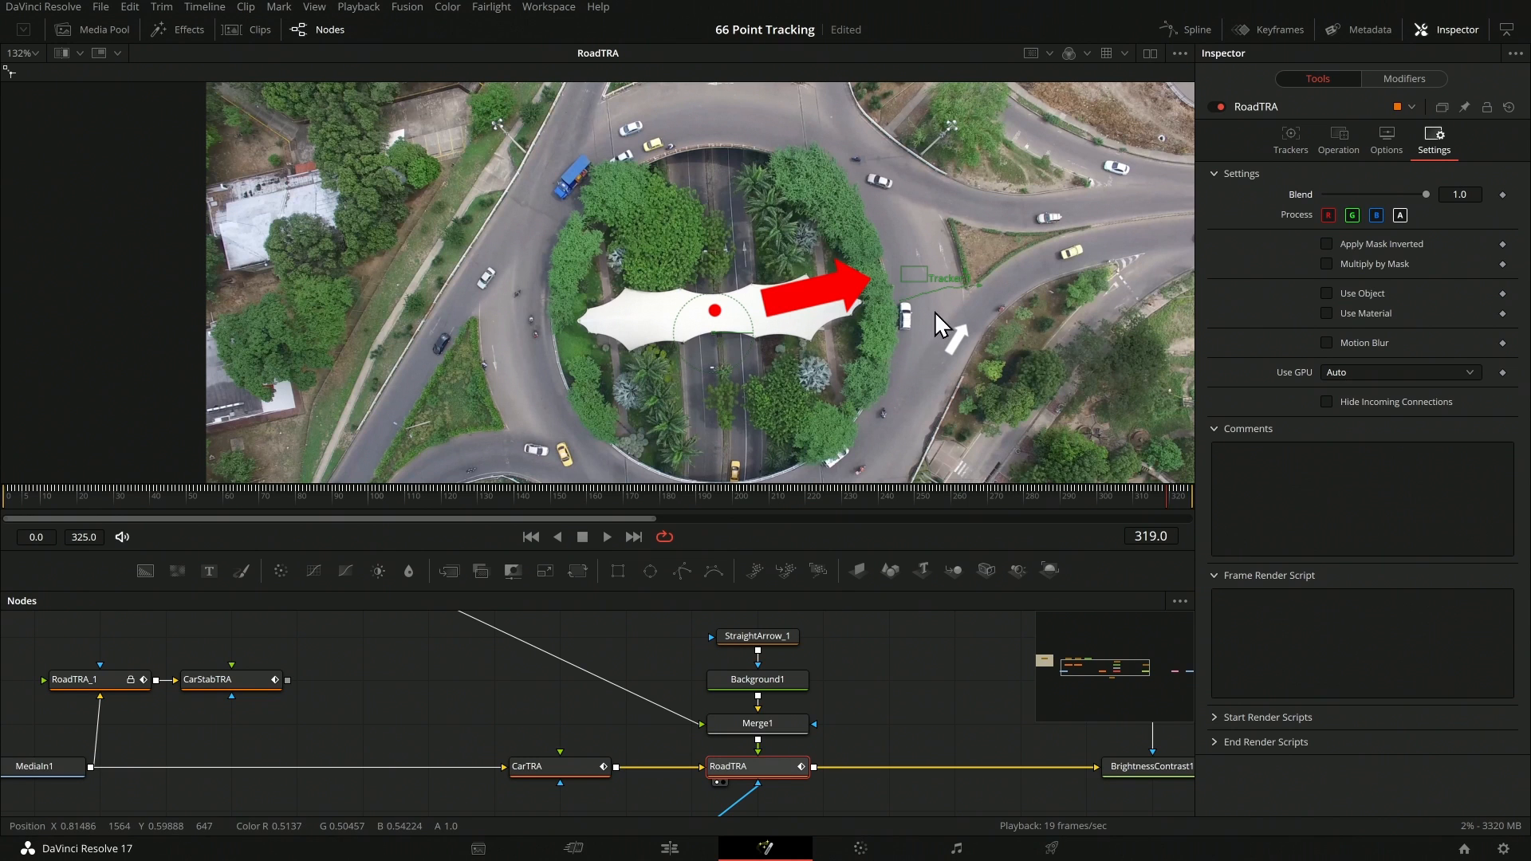
# - At frame 158, lower StraightArrow_1's Level to about 0.512 to make the white road arrow semi-transparent, and select RoadTRA again
pyautogui.click(581, 495)
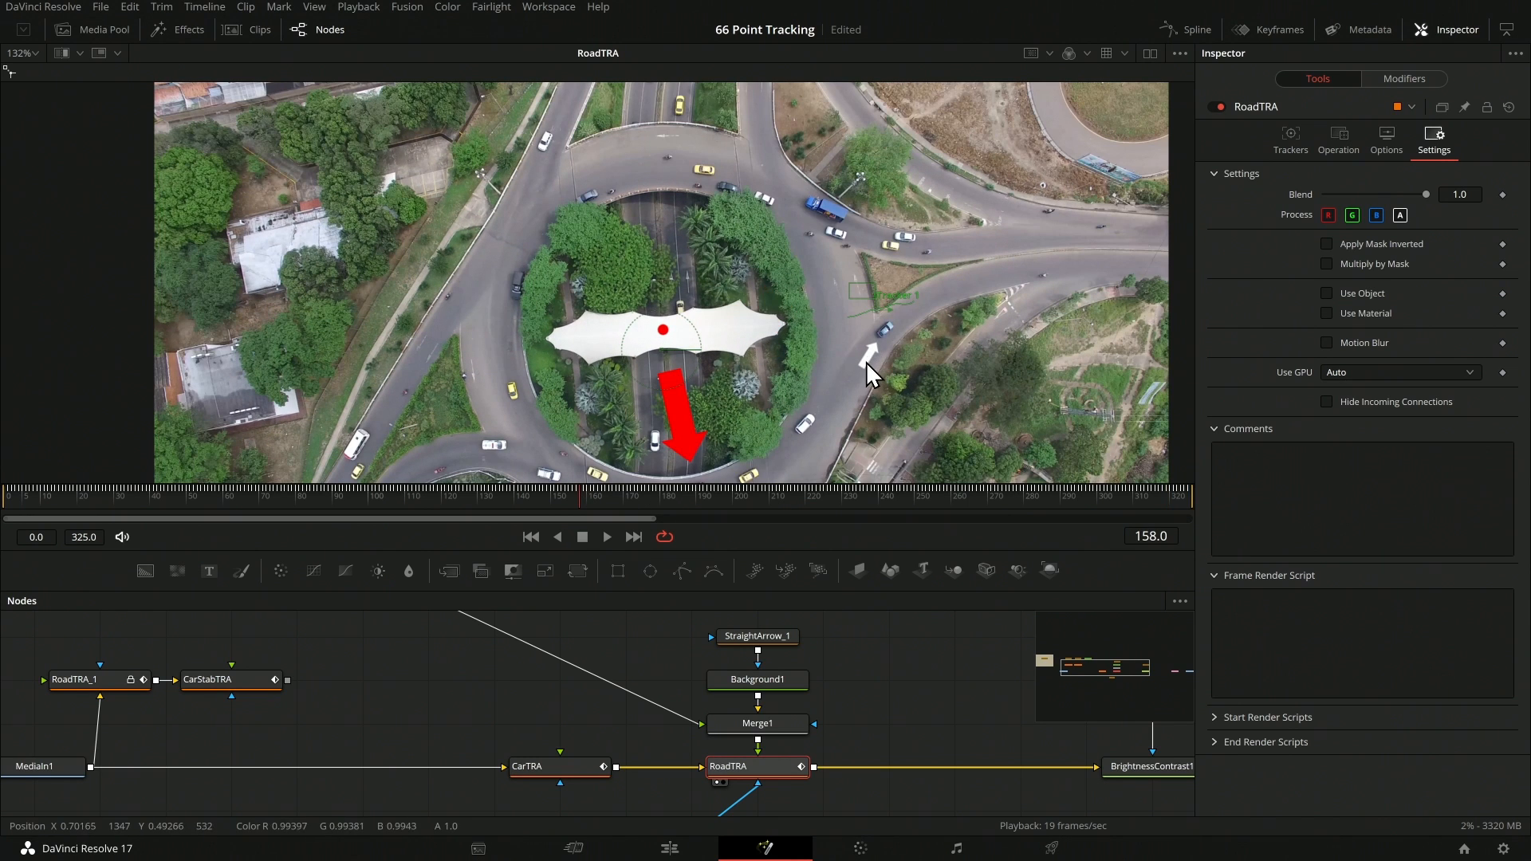
pyautogui.click(746, 642)
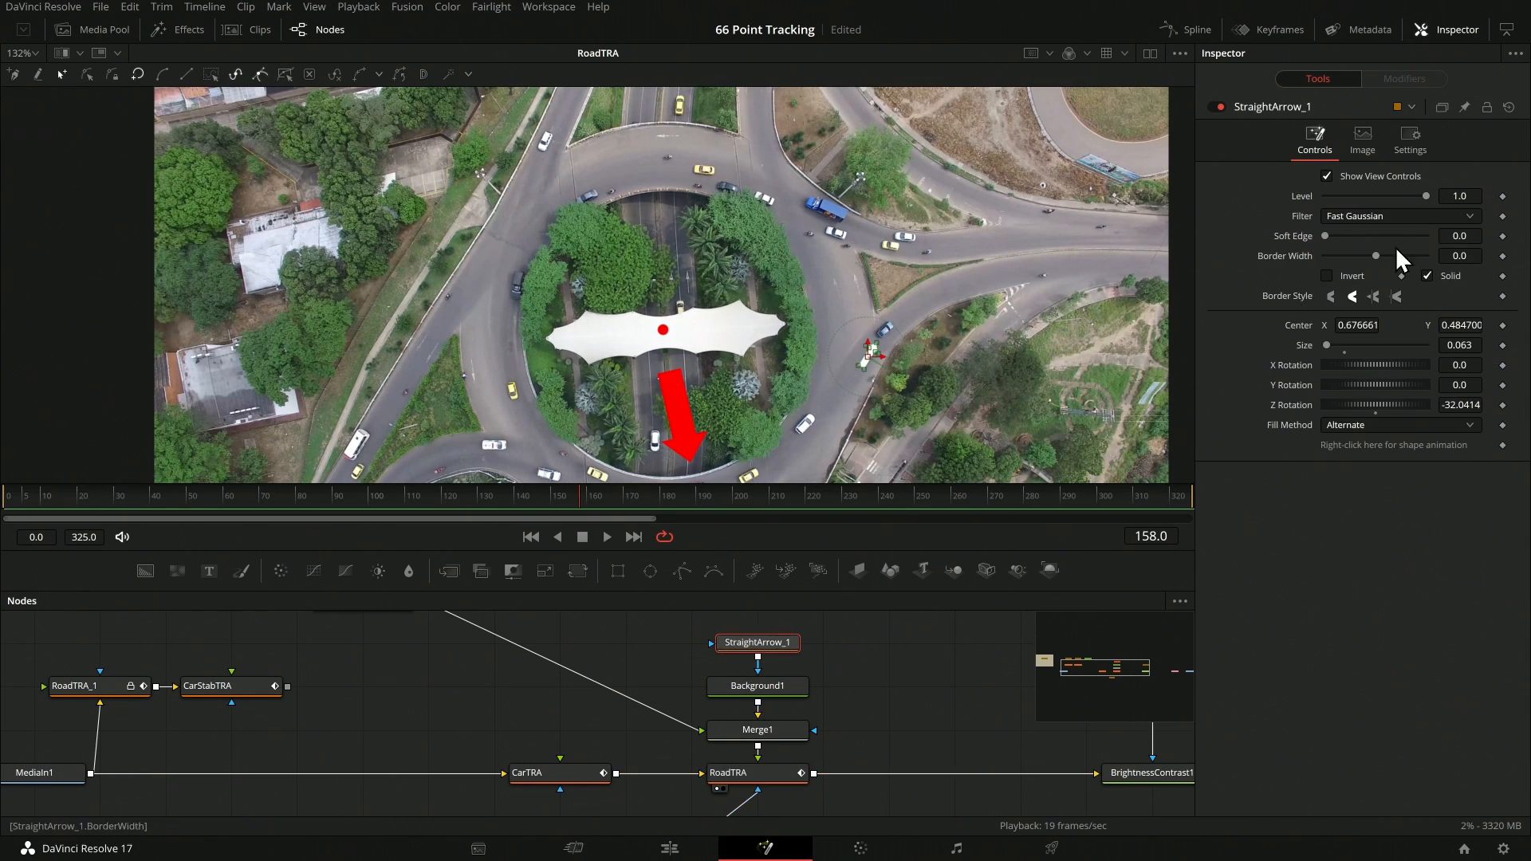
pyautogui.moveTo(1428, 193); pyautogui.dragTo(1378, 198)
pyautogui.click(958, 654)
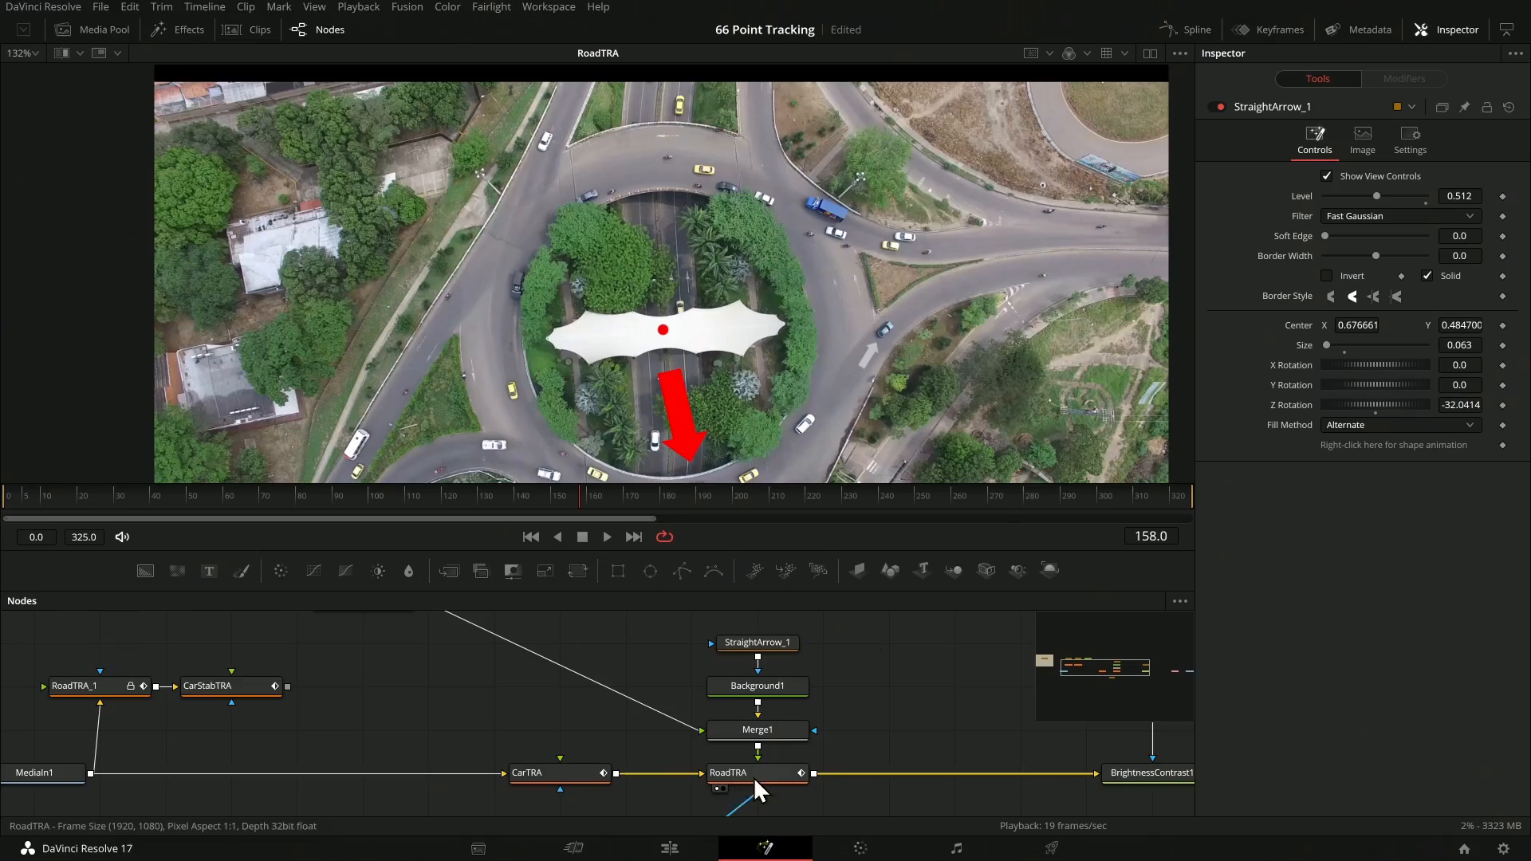
pyautogui.click(712, 772)
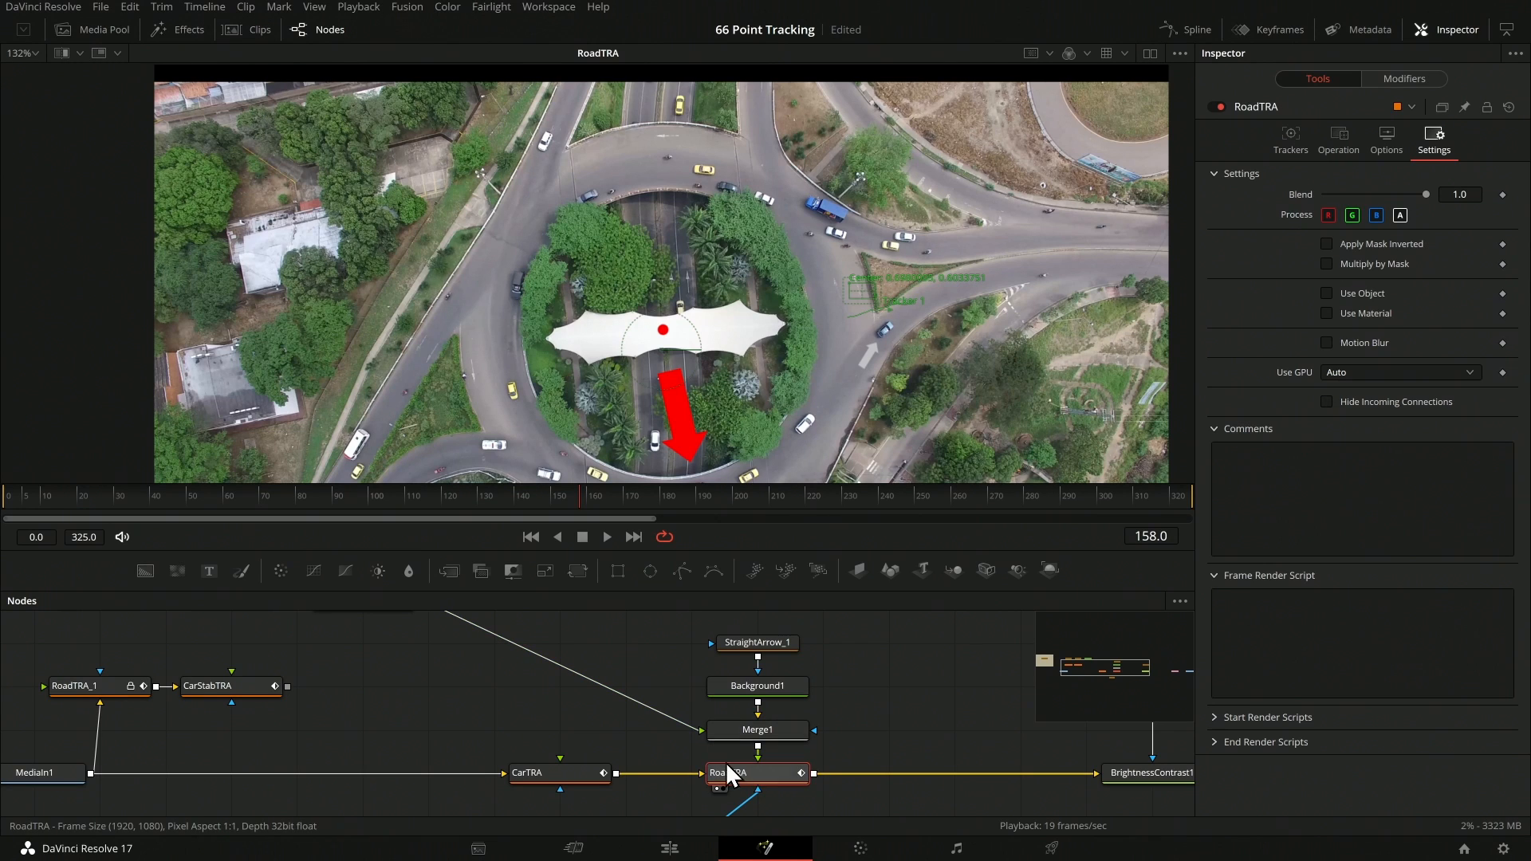
# - Move the StraightArrow_1, Background1 and Merge1 nodes up together to leave more room above RoadTRA
pyautogui.moveTo(896, 702); pyautogui.dragTo(738, 669)
pyautogui.moveTo(821, 782); pyautogui.dragTo(802, 653)
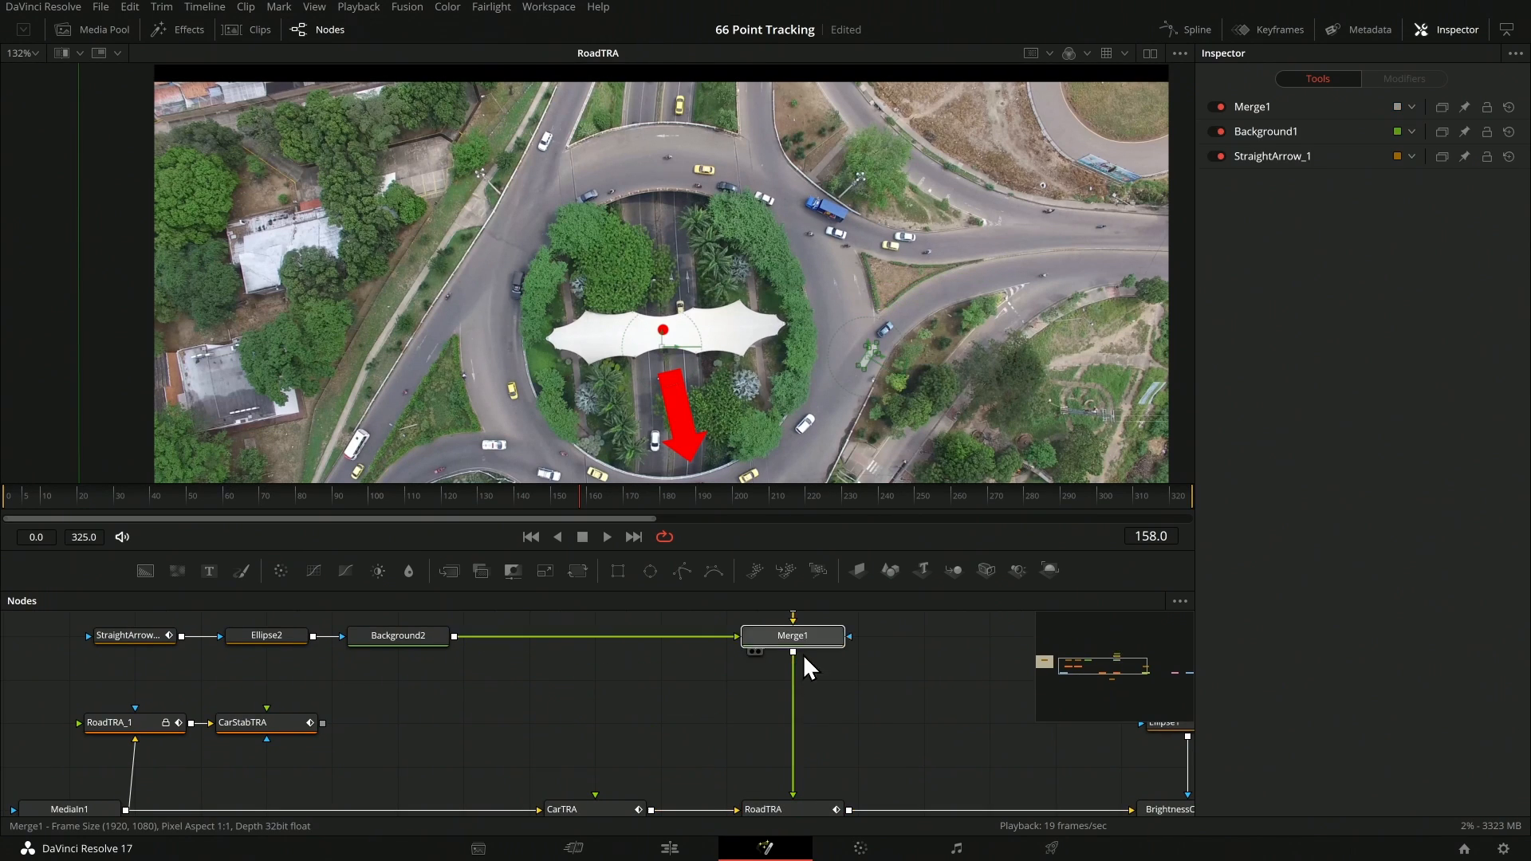
pyautogui.moveTo(892, 701); pyautogui.dragTo(892, 760)
pyautogui.moveTo(71, 652); pyautogui.dragTo(557, 704)
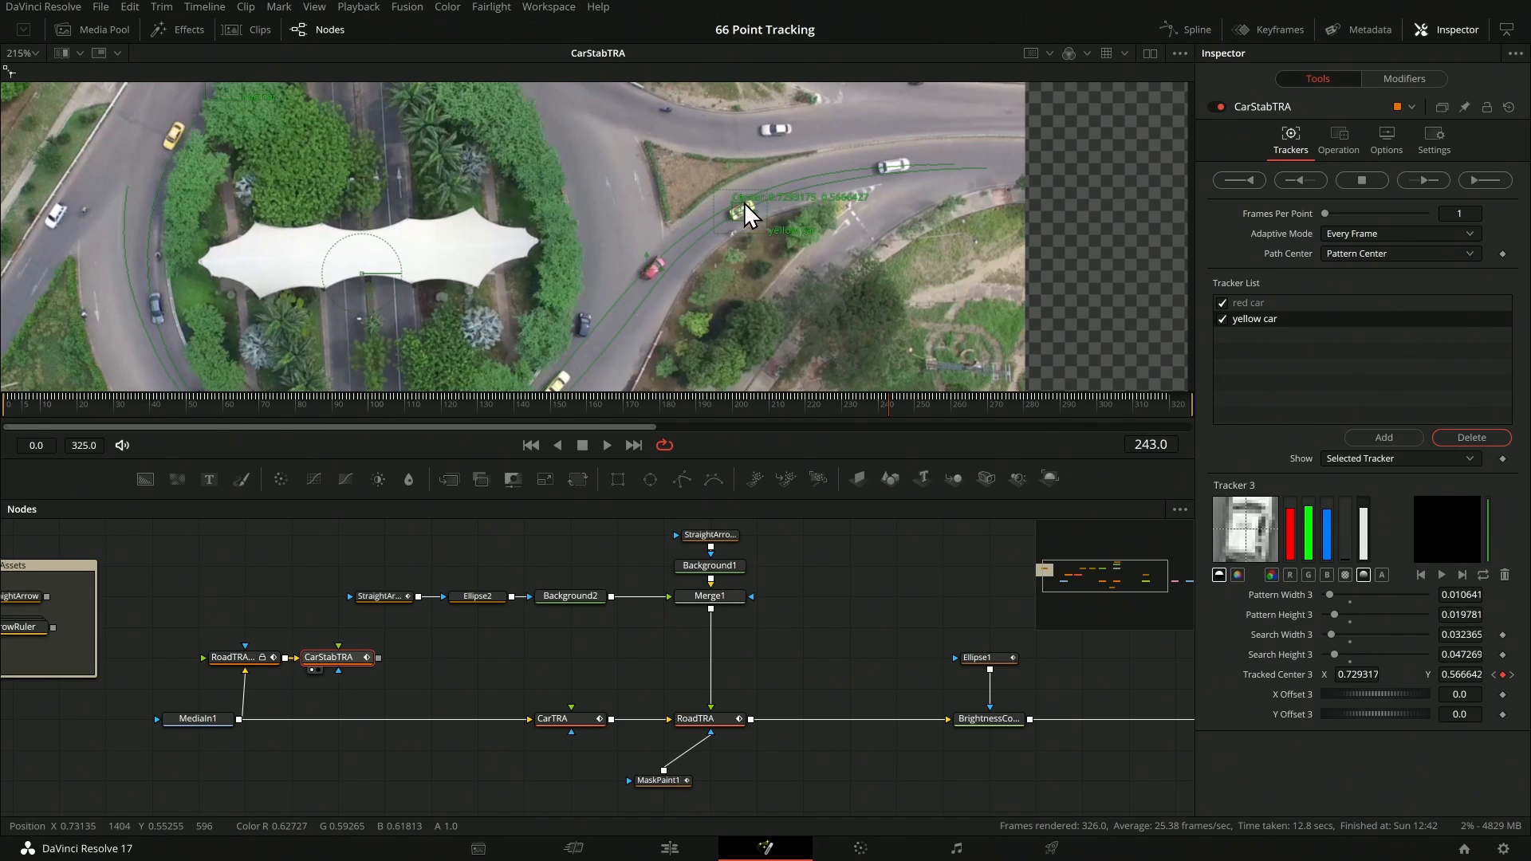
# - Check the gap between the red and yellow cars, then take ArrowRuler out of Assets, place it beside CarStabTRA and view it
pyautogui.scroll(3, 744, 209)
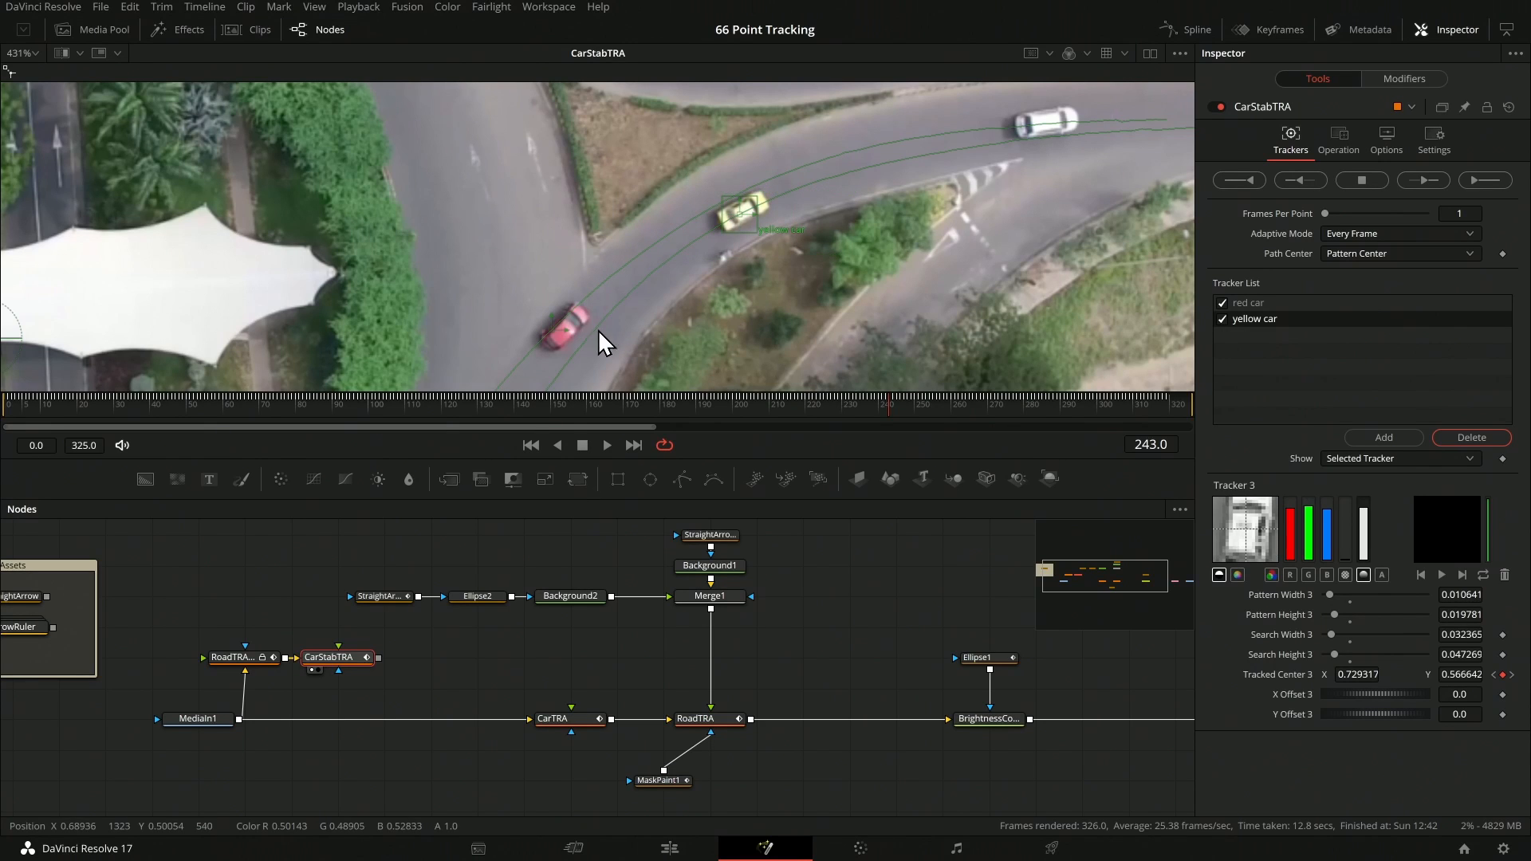
pyautogui.scroll(-3, 591, 303)
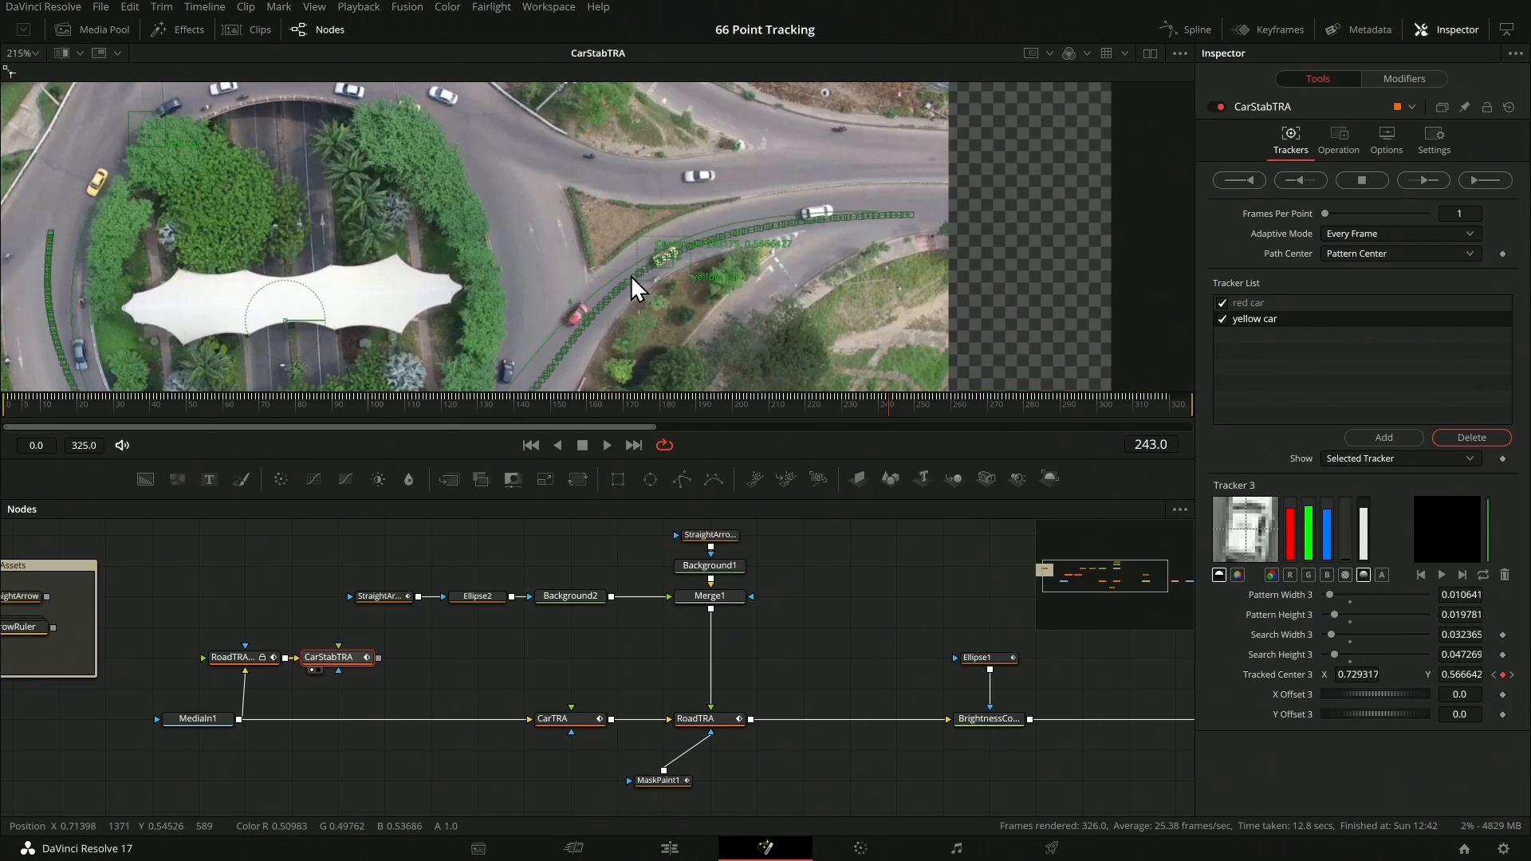
pyautogui.scroll(3, 630, 275)
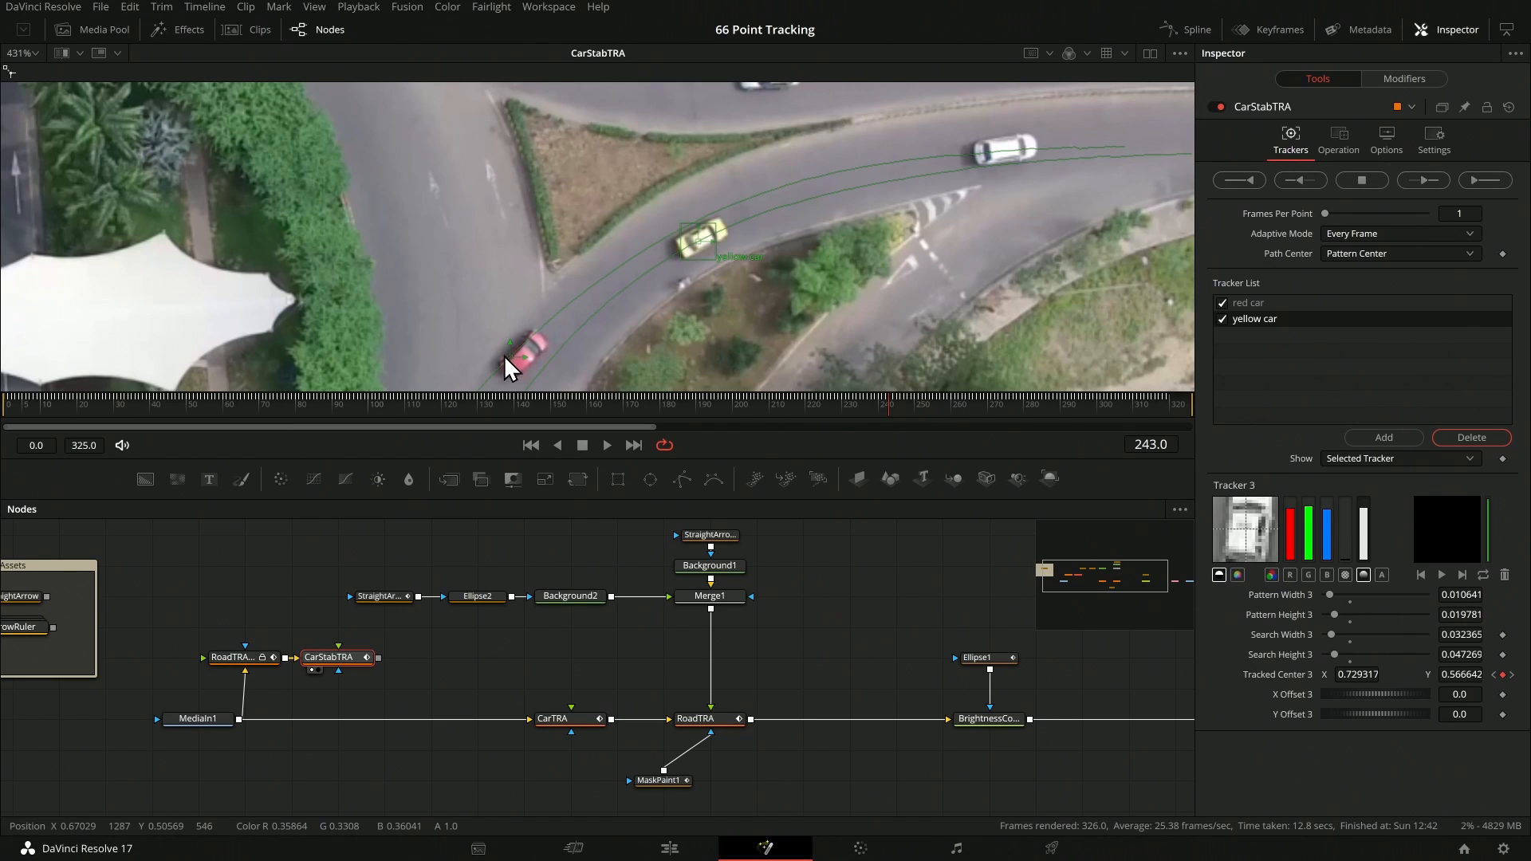
pyautogui.moveTo(365, 546); pyautogui.dragTo(631, 539)
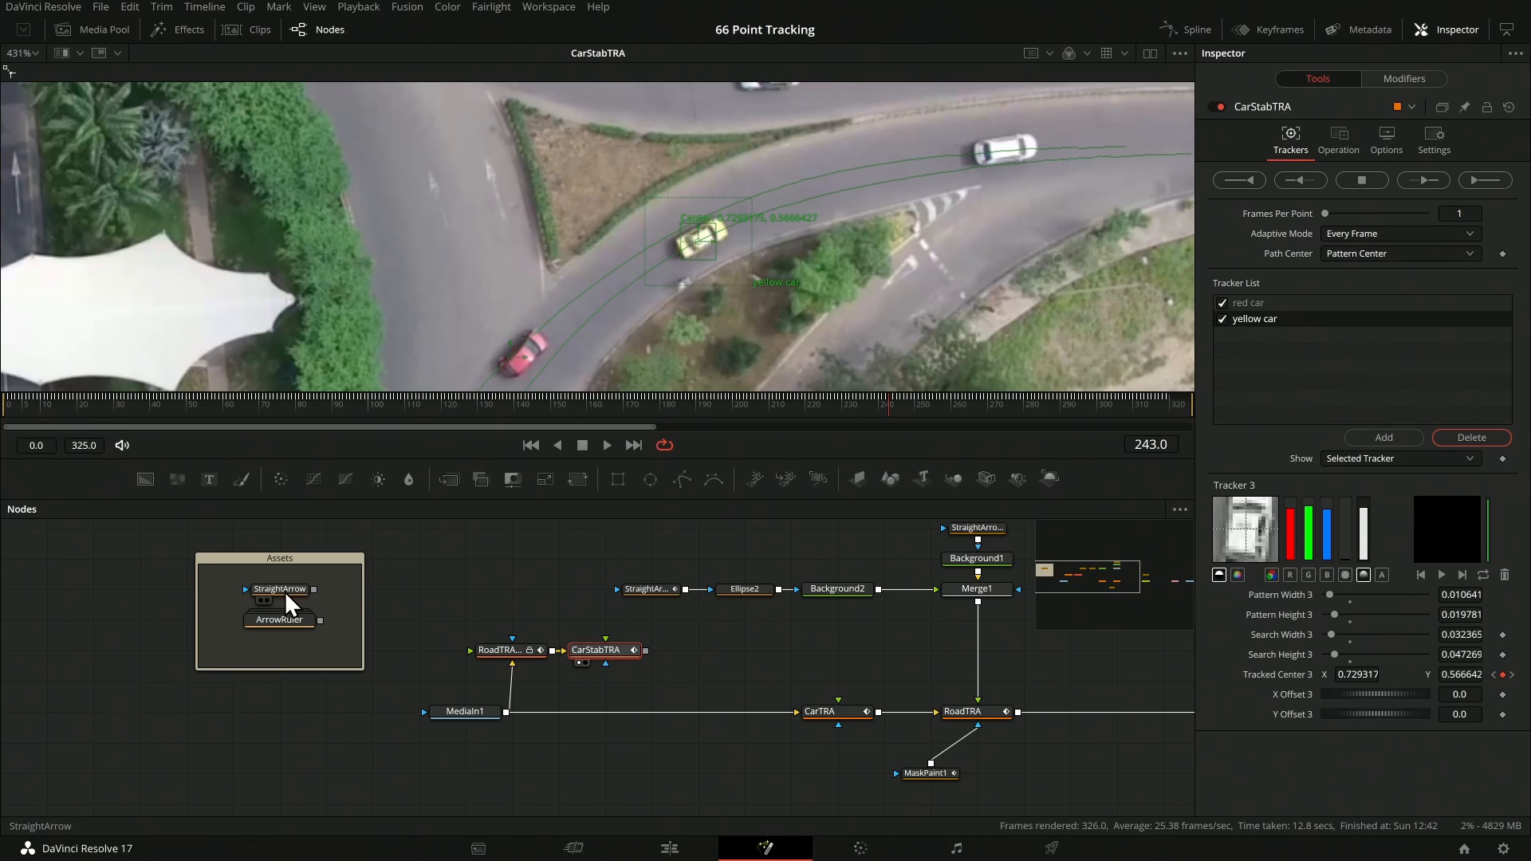
pyautogui.moveTo(272, 624); pyautogui.dragTo(758, 652)
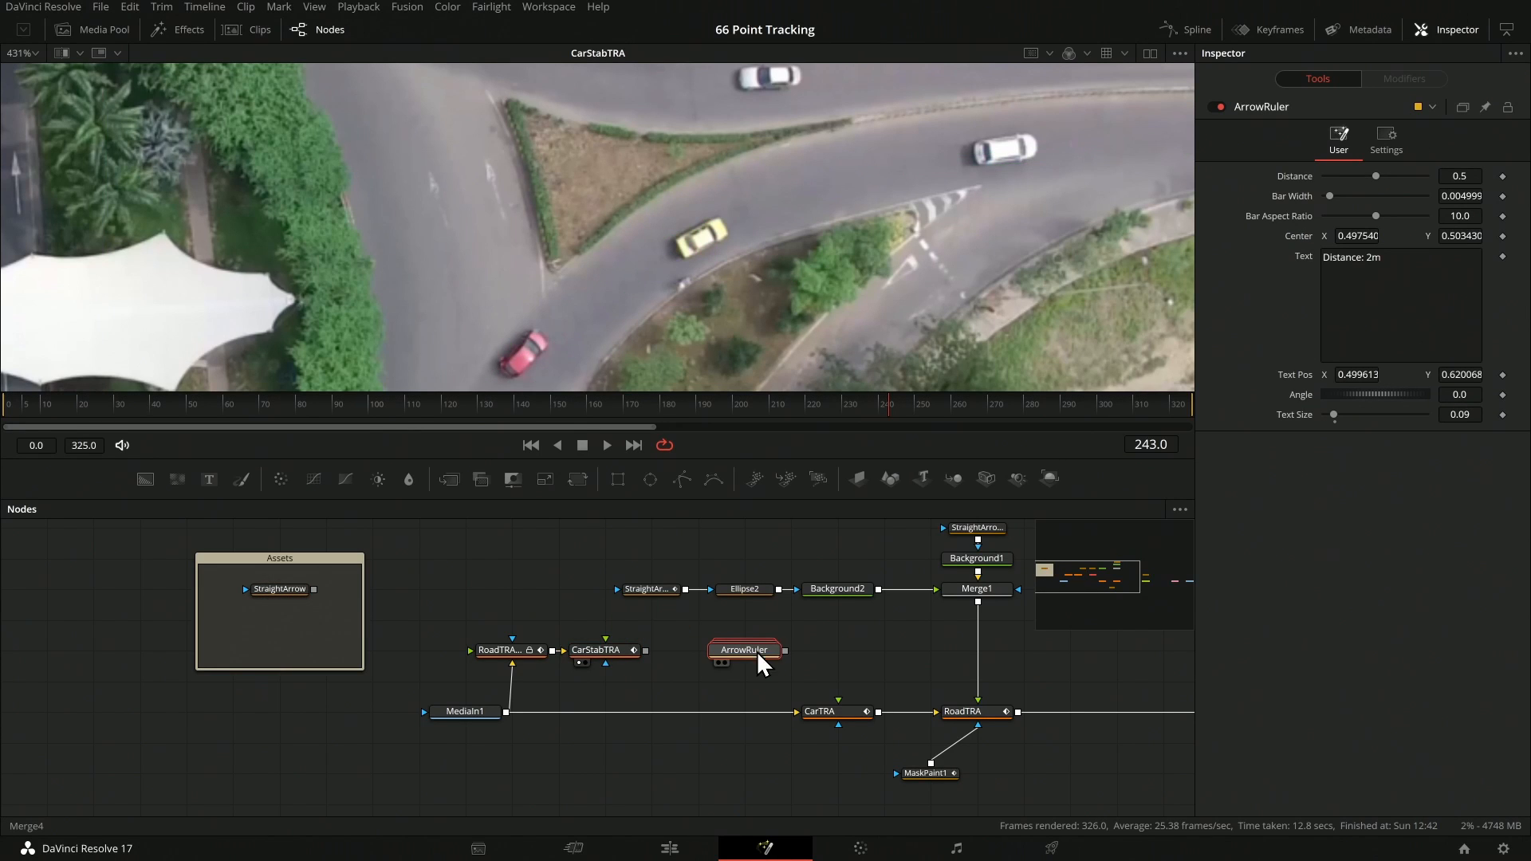
pyautogui.press('1')
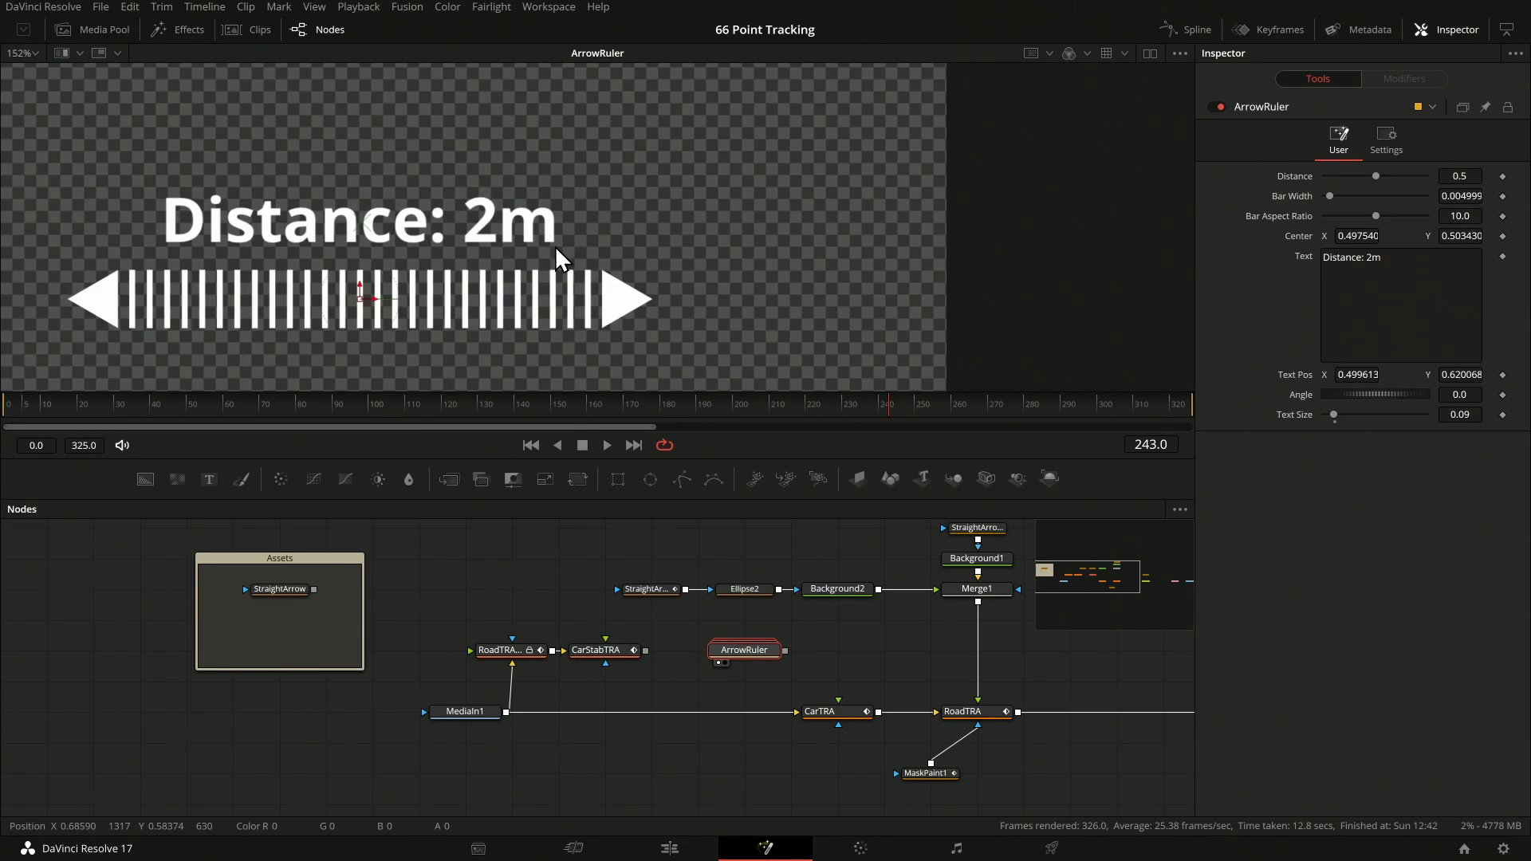
pyautogui.scroll(-2, 471, 227)
pyautogui.scroll(1, 410, 247)
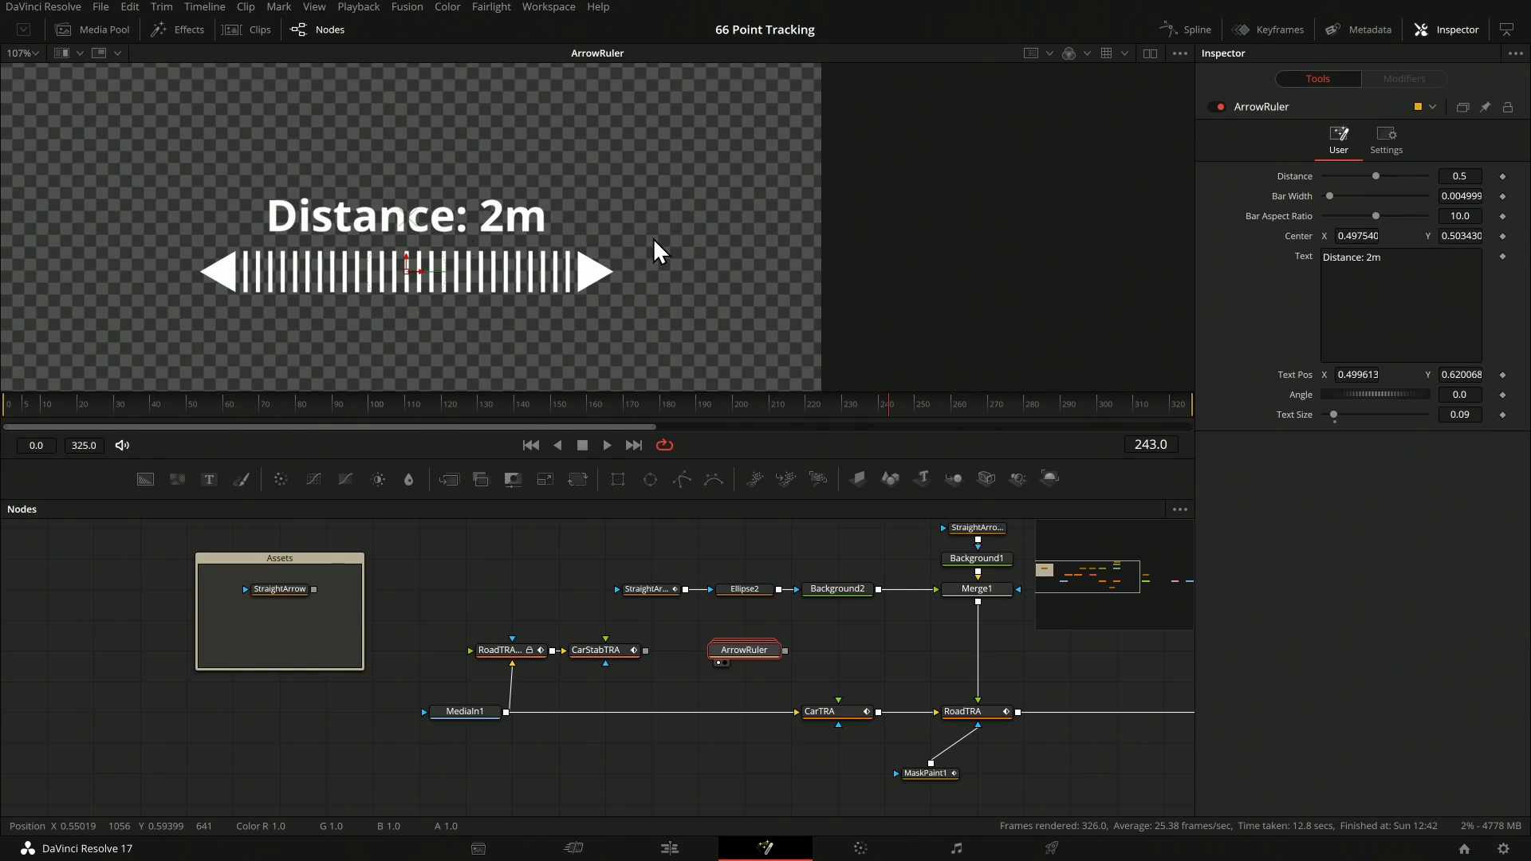
# - Inspect the nodes inside the ArrowRuler group and try a Distance of 0.449
pyautogui.moveTo(754, 652)
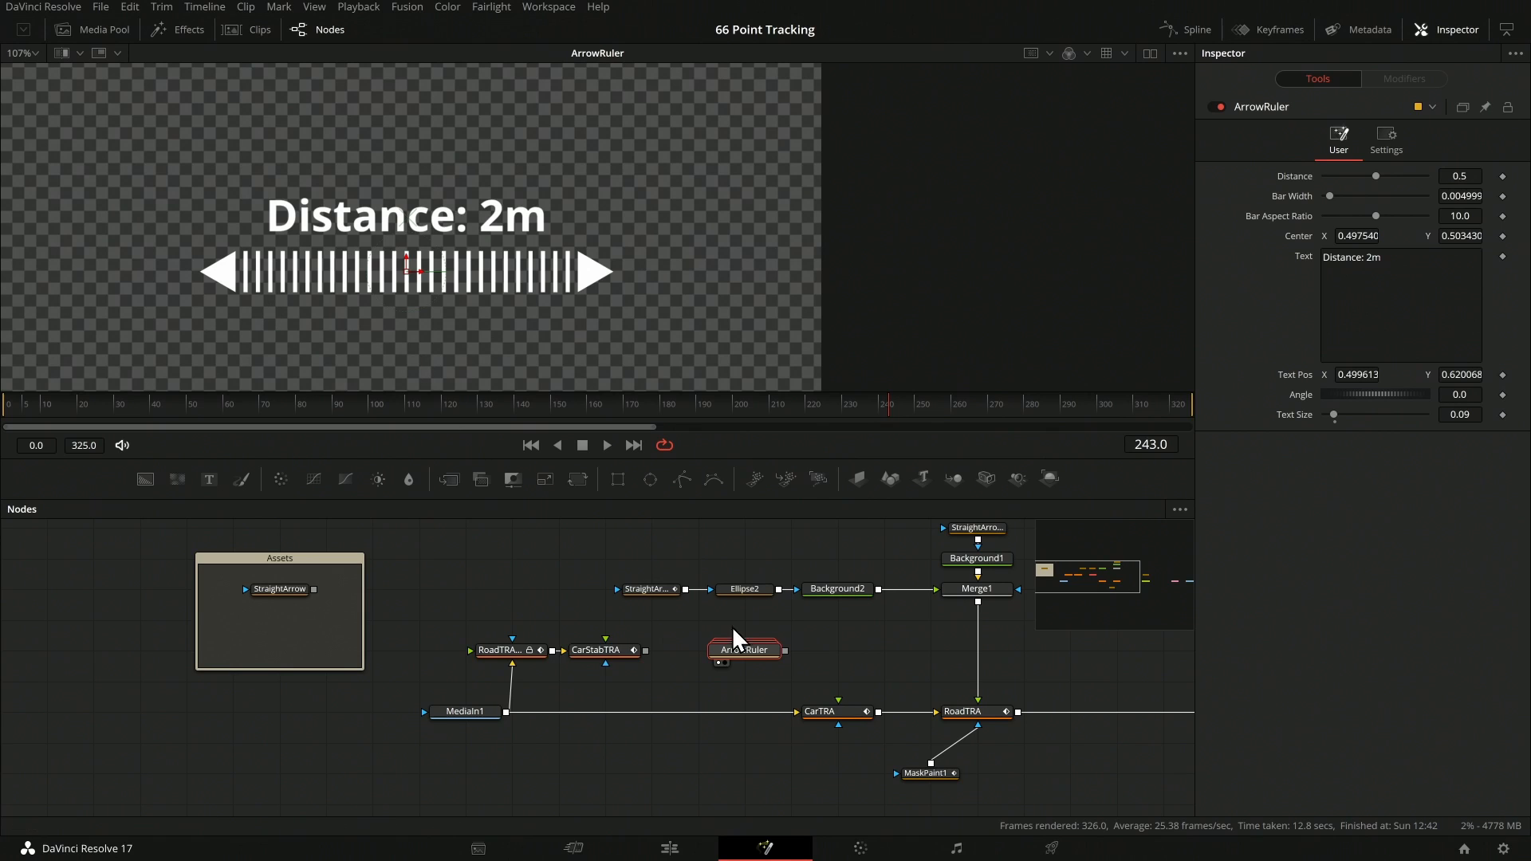
pyautogui.doubleClick(742, 651)
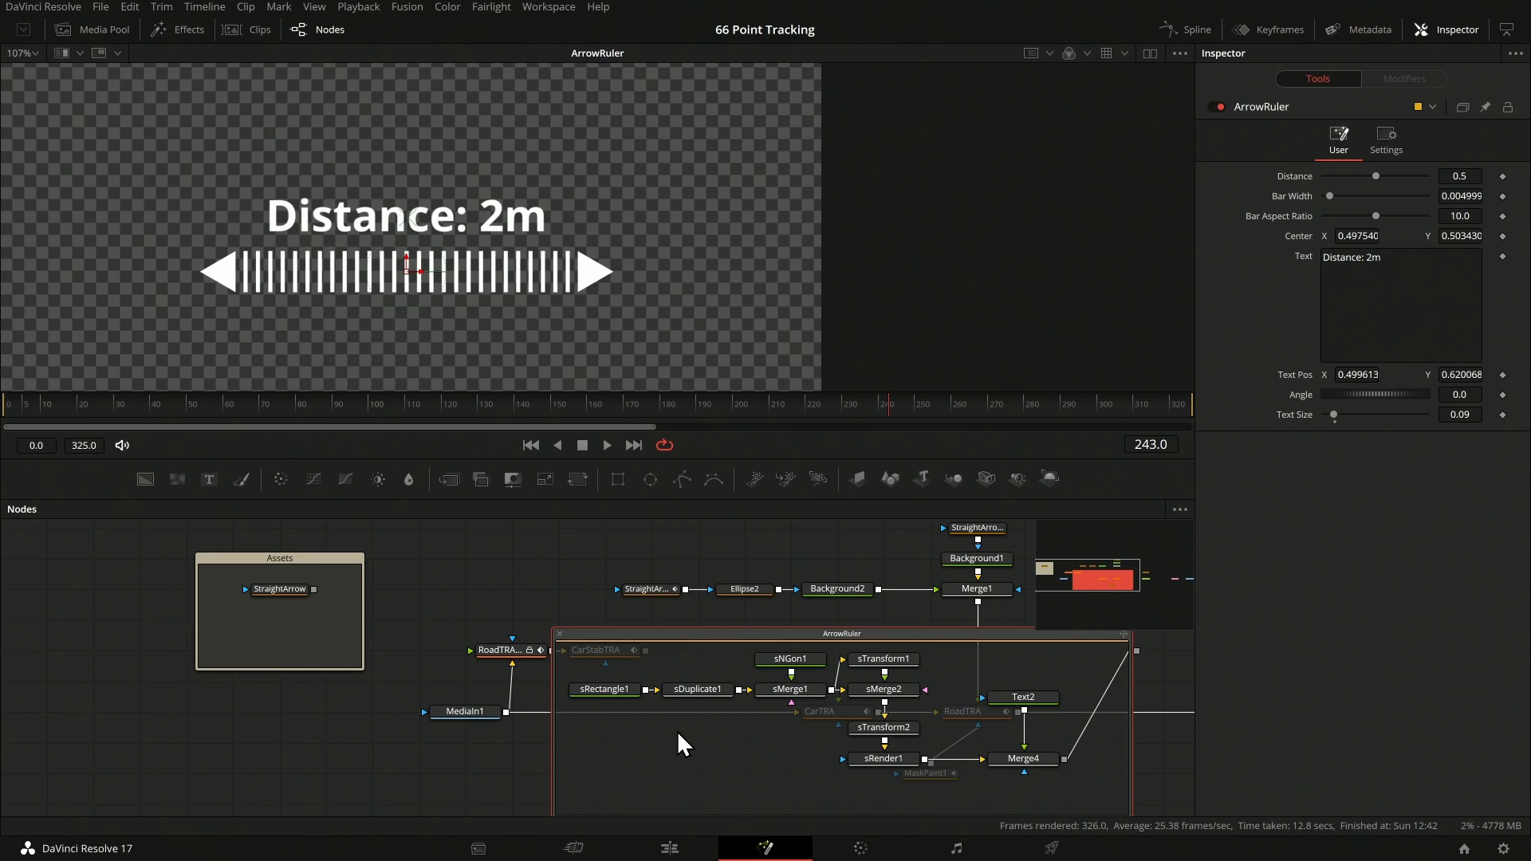
pyautogui.click(561, 635)
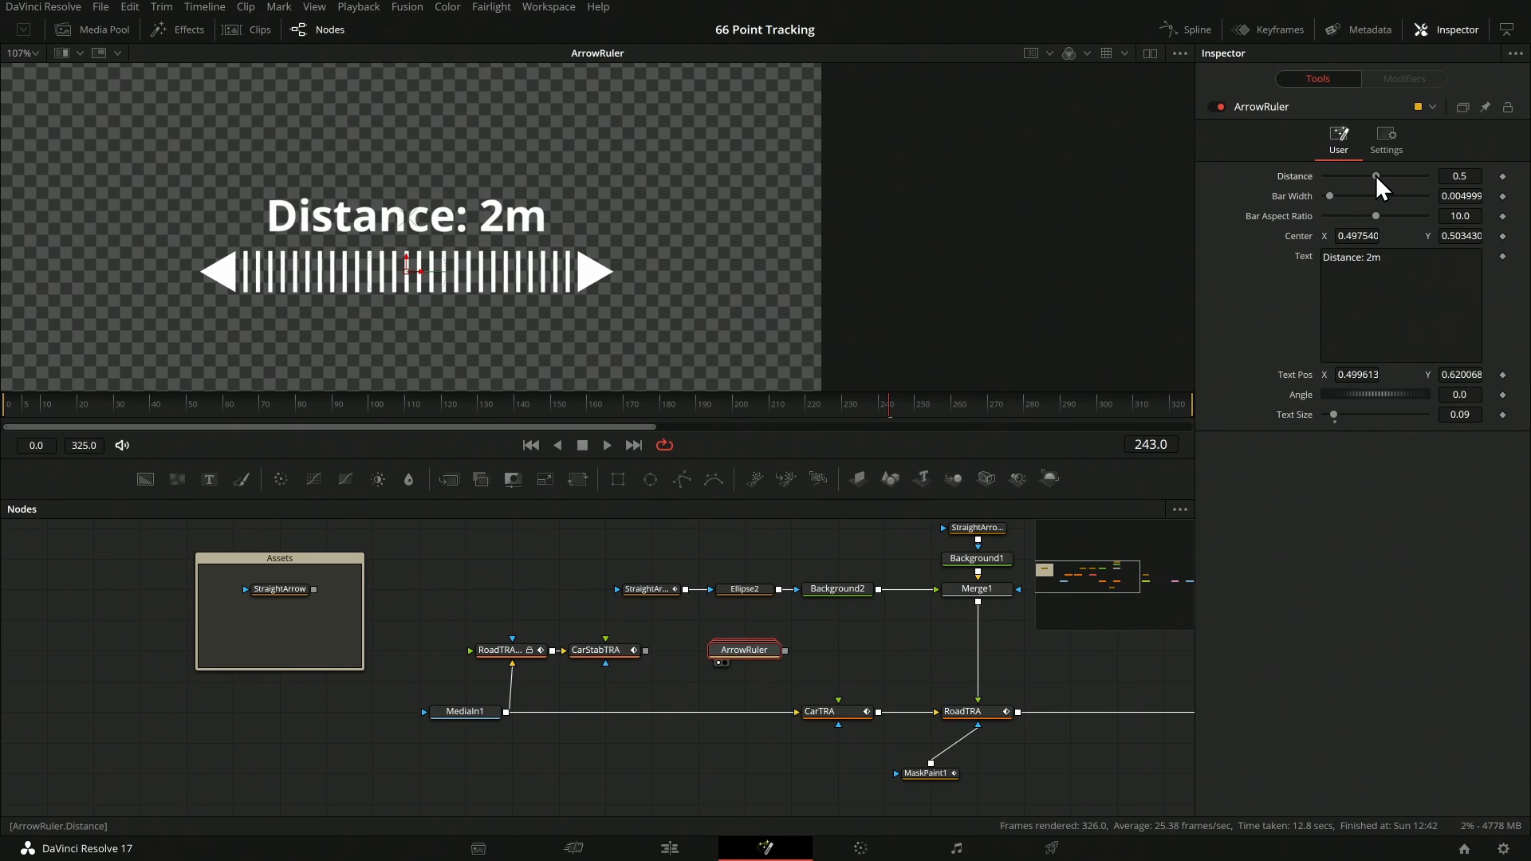
pyautogui.moveTo(1375, 178)
pyautogui.mouseDown()
pyautogui.moveTo(1313, 179)
pyautogui.moveTo(1469, 177)
pyautogui.moveTo(1398, 177)
pyautogui.moveTo(1379, 152)
pyautogui.moveTo(1323, 185)
pyautogui.moveTo(1401, 188)
pyautogui.moveTo(1343, 179)
pyautogui.moveTo(1372, 187)
pyautogui.mouseUp()
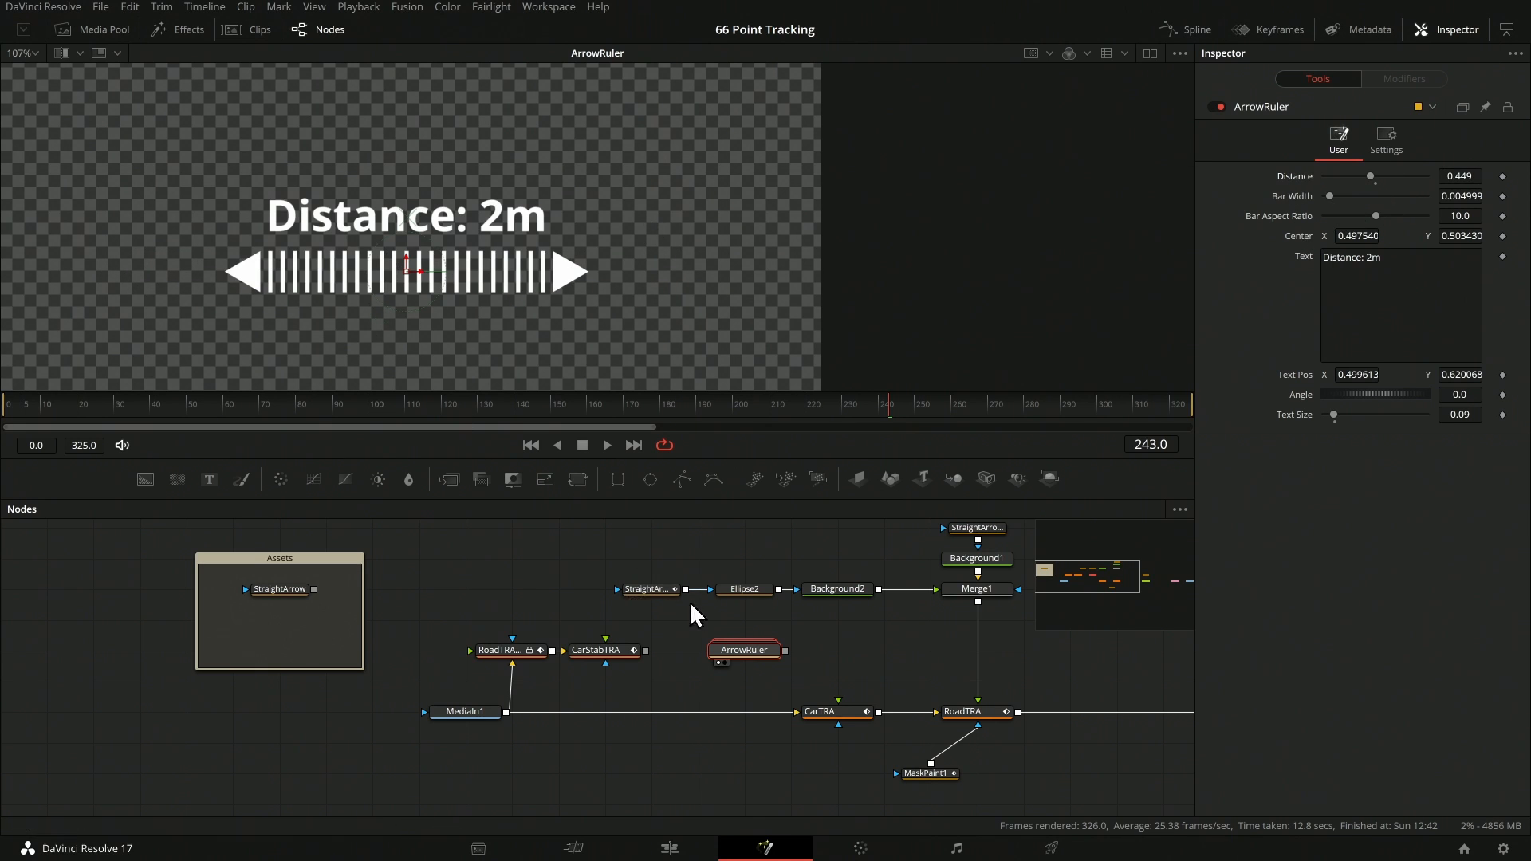
pyautogui.doubleClick(743, 646)
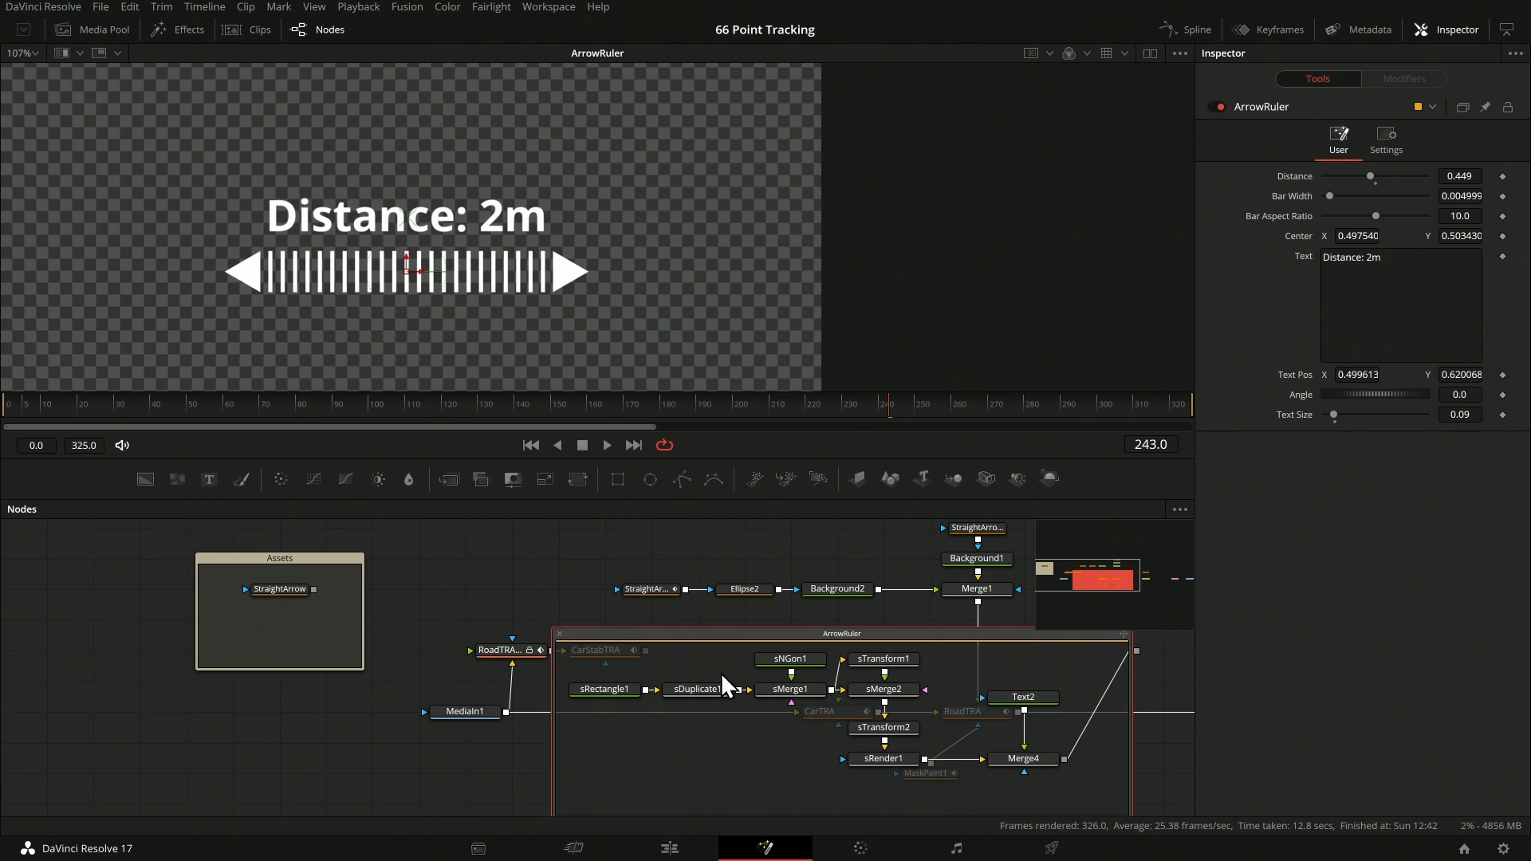
pyautogui.click(560, 630)
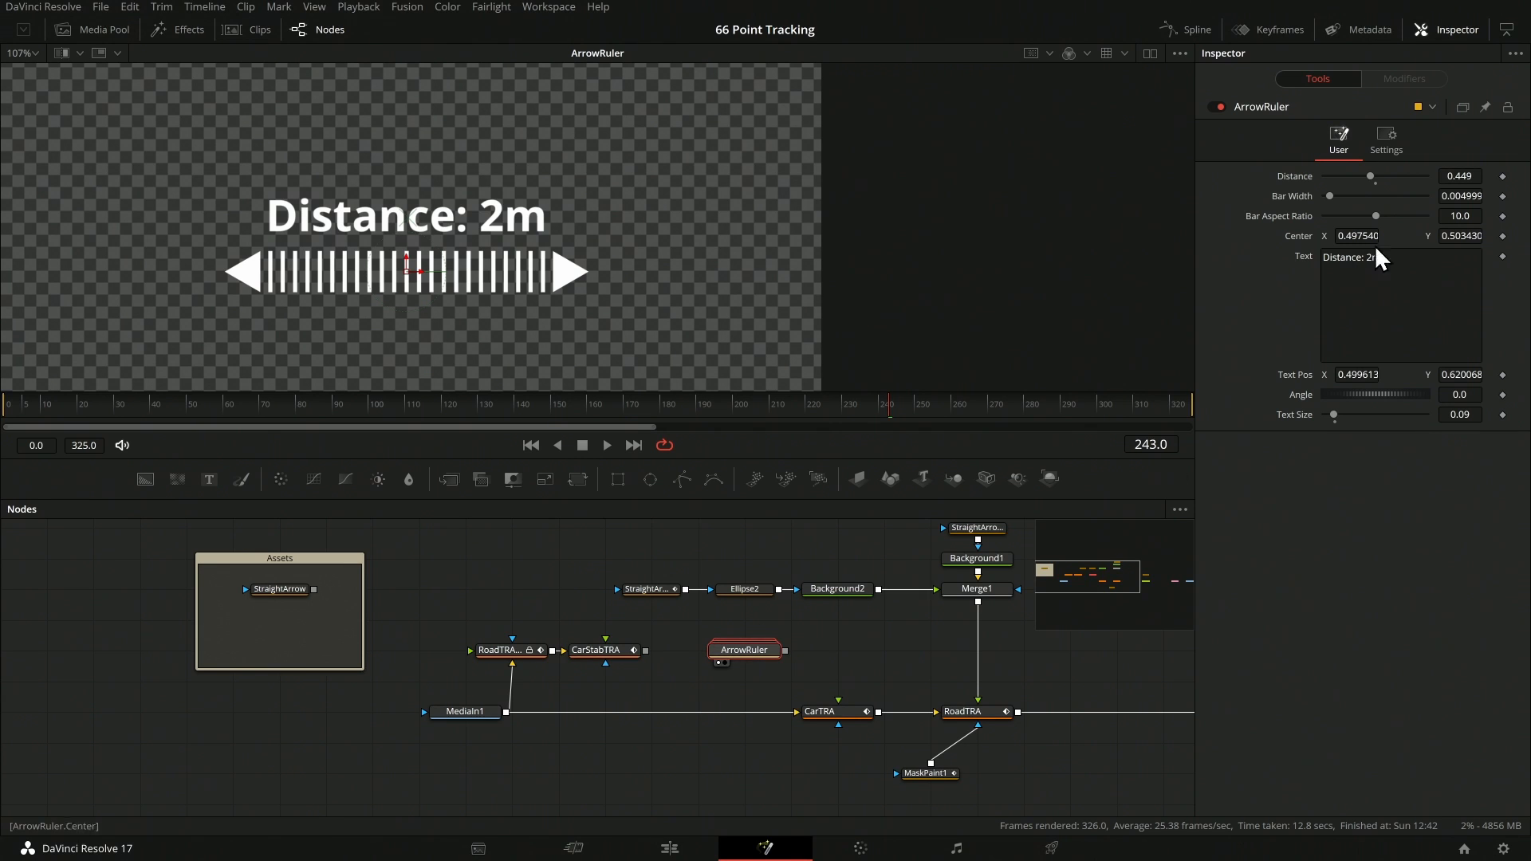
# - Insert Merge2 between Merge1 and RoadTRA, connect ArrowRuler as its foreground and line ArrowRuler up beside it
pyautogui.moveTo(875, 641); pyautogui.dragTo(656, 665)
pyautogui.scroll(1, 640, 605)
pyautogui.moveTo(527, 693); pyautogui.dragTo(562, 588)
pyautogui.press('1')
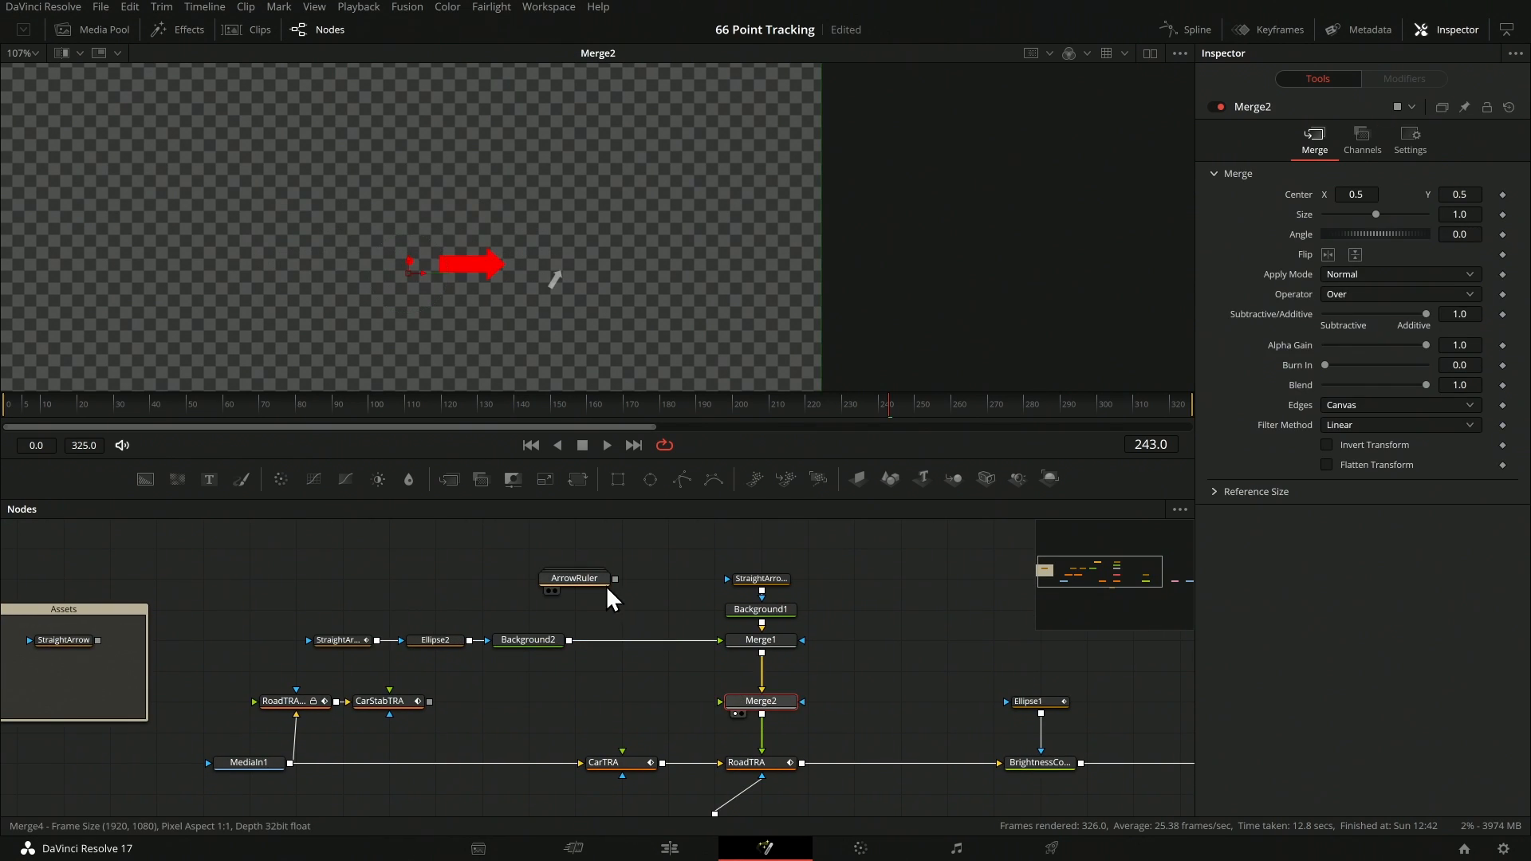
pyautogui.click(627, 724)
pyautogui.moveTo(662, 732); pyautogui.dragTo(746, 702)
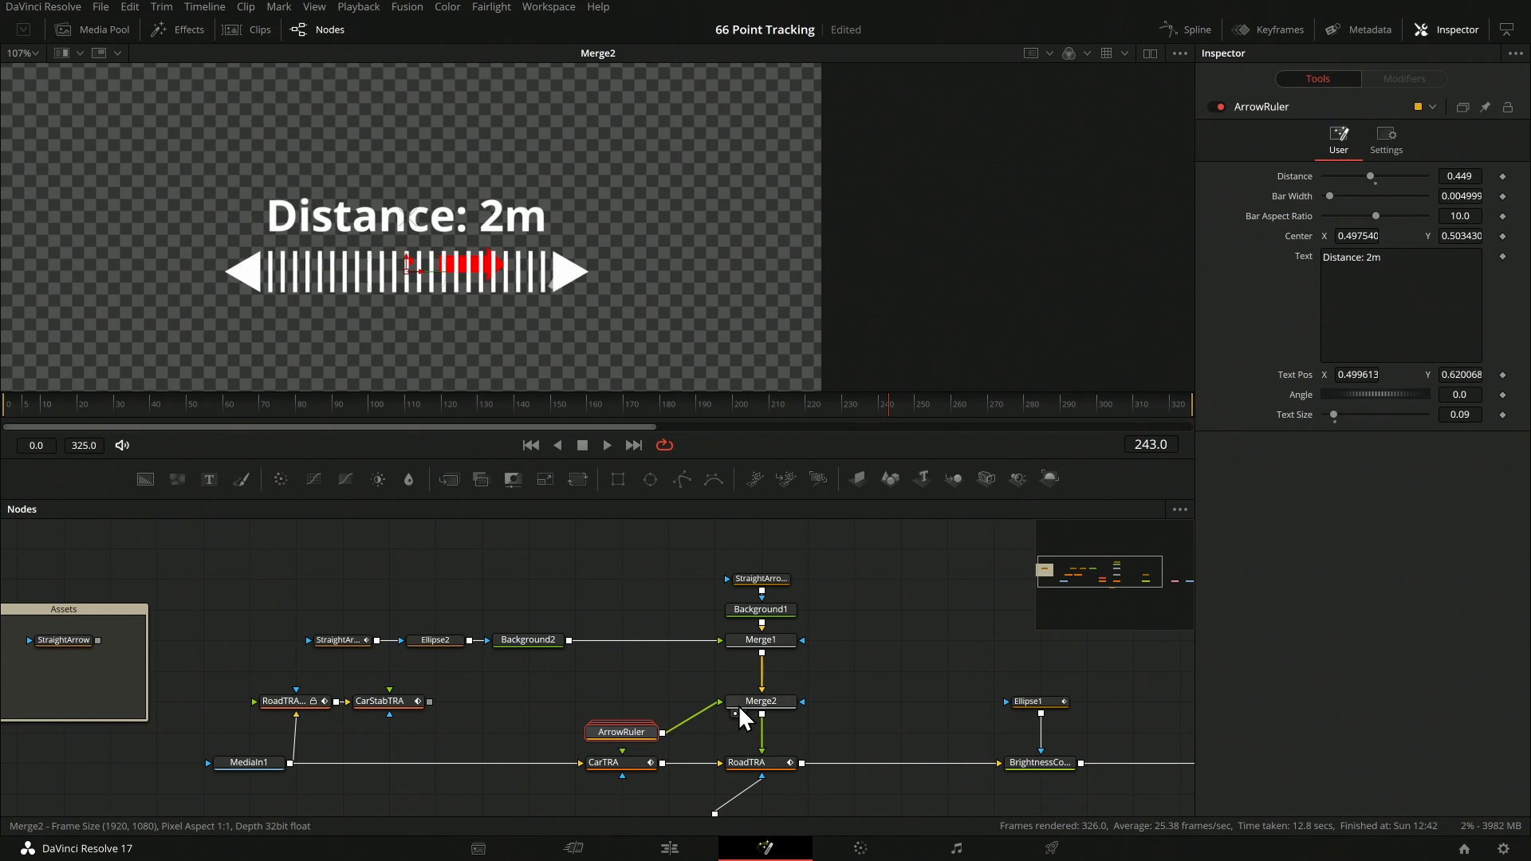
pyautogui.moveTo(631, 735); pyautogui.dragTo(625, 706)
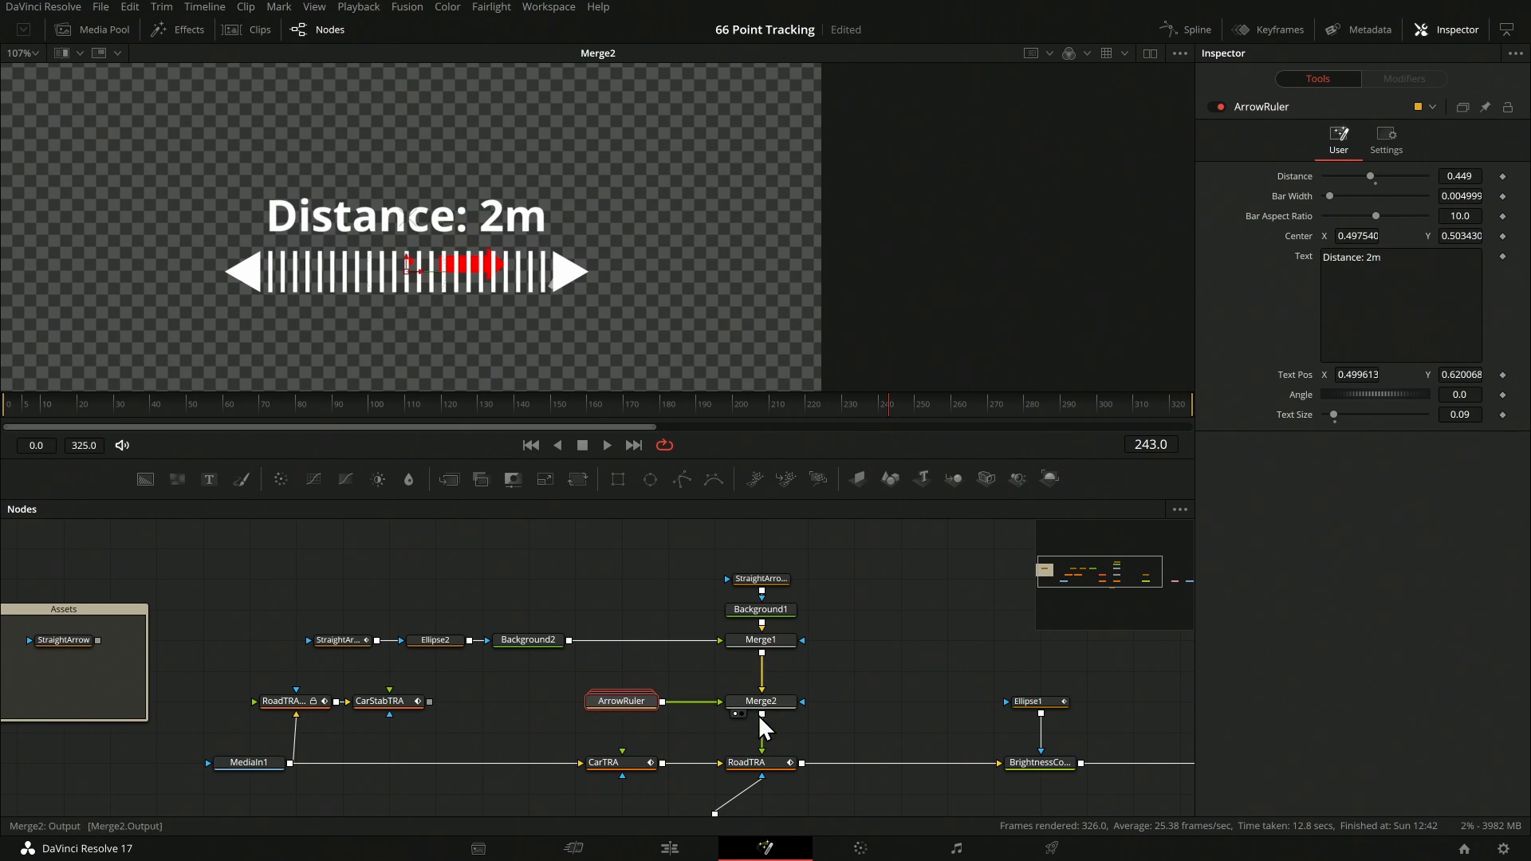
# - View RoadTRA, shorten ArrowRuler's Distance to 0.228 and move its Center to about X 0.703, Y 0.527 near the red and yellow cars
pyautogui.click(782, 763)
pyautogui.press('1')
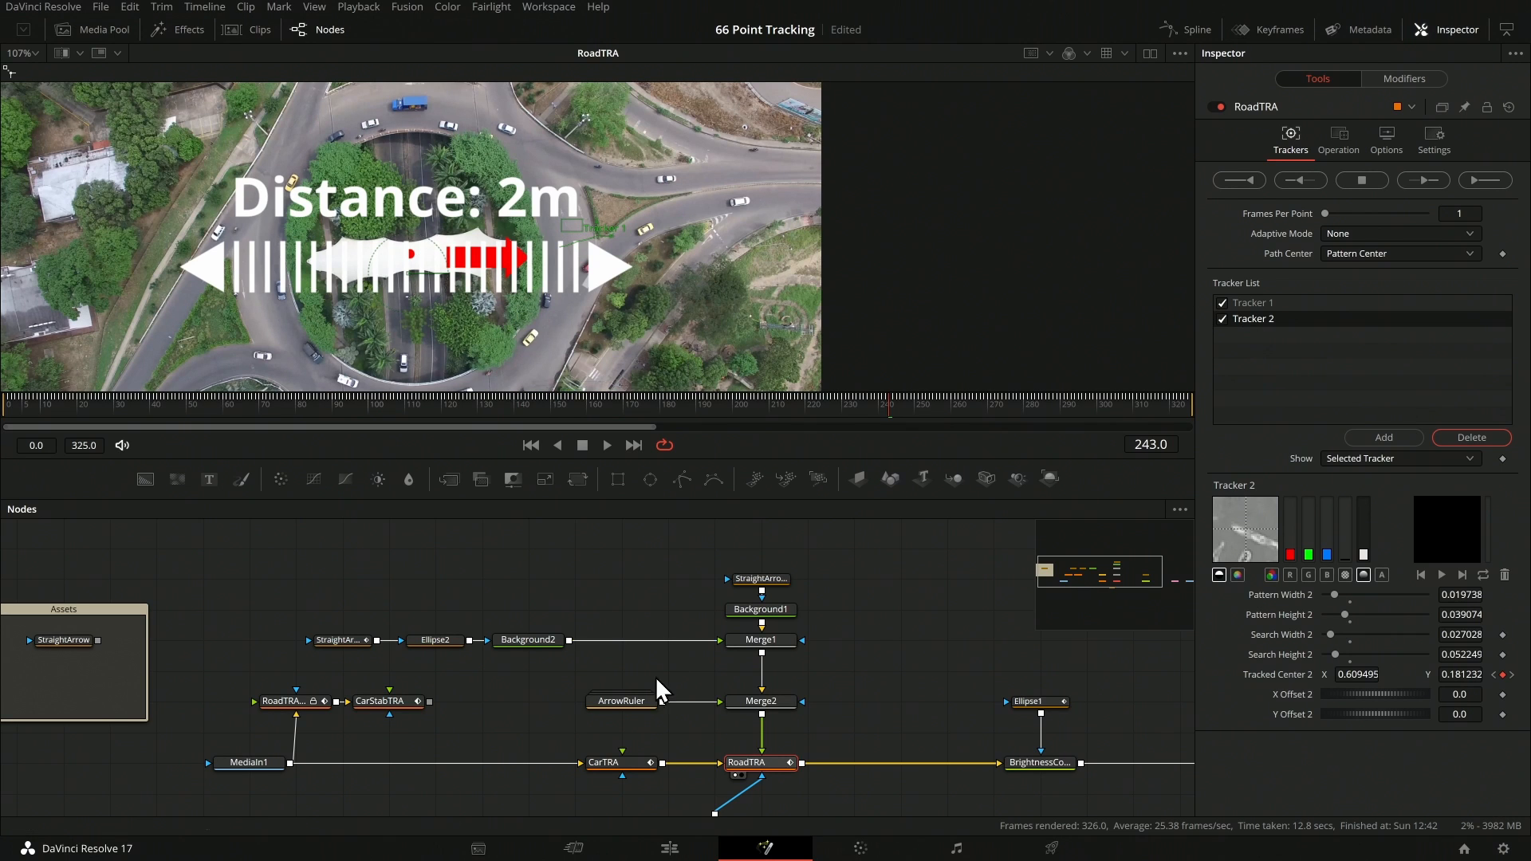
pyautogui.click(627, 700)
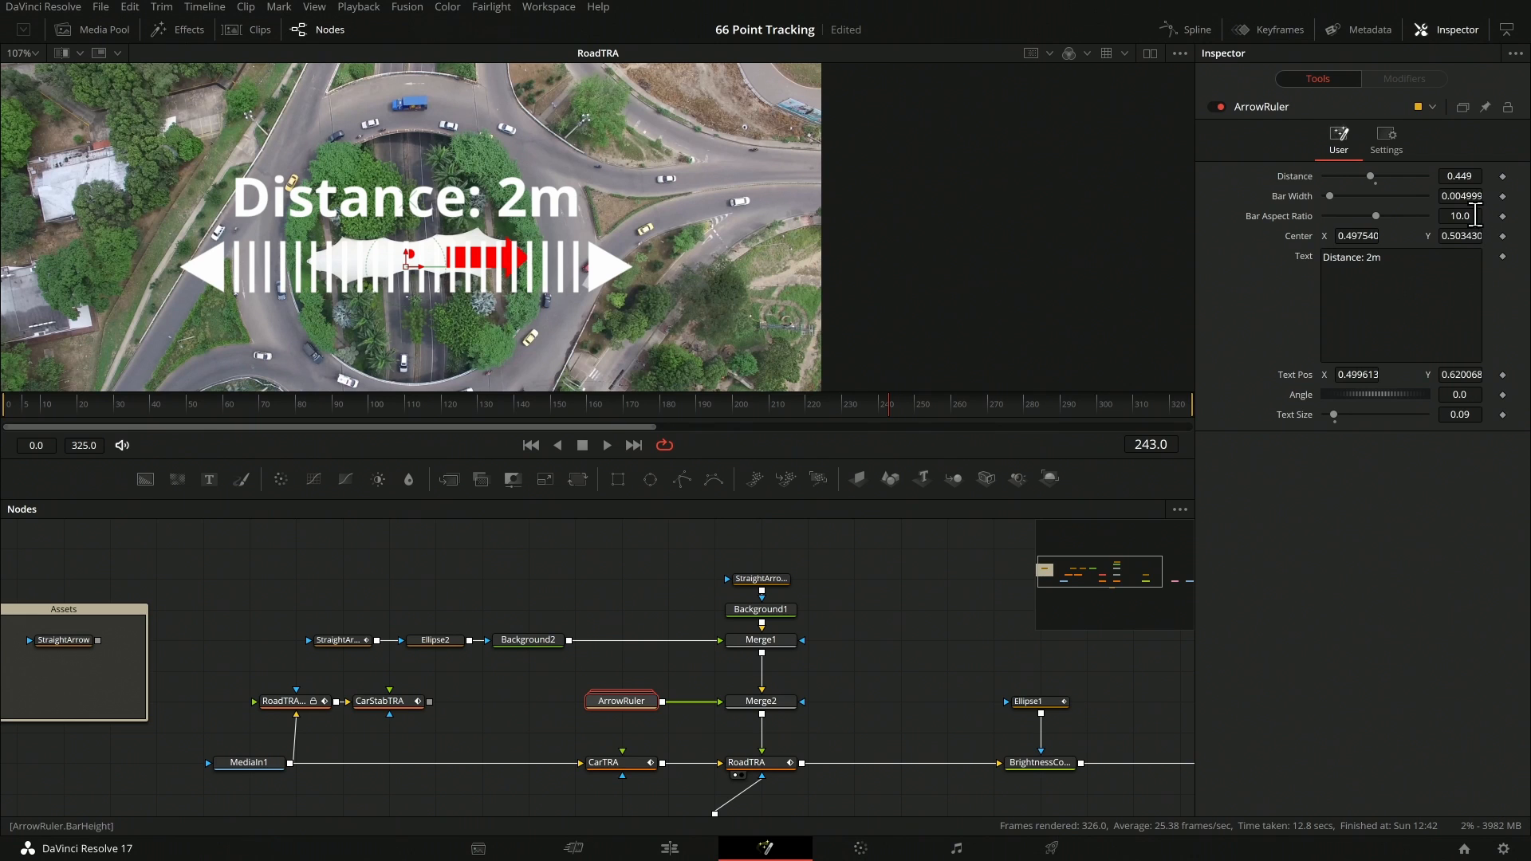
pyautogui.moveTo(1375, 176); pyautogui.dragTo(1351, 183)
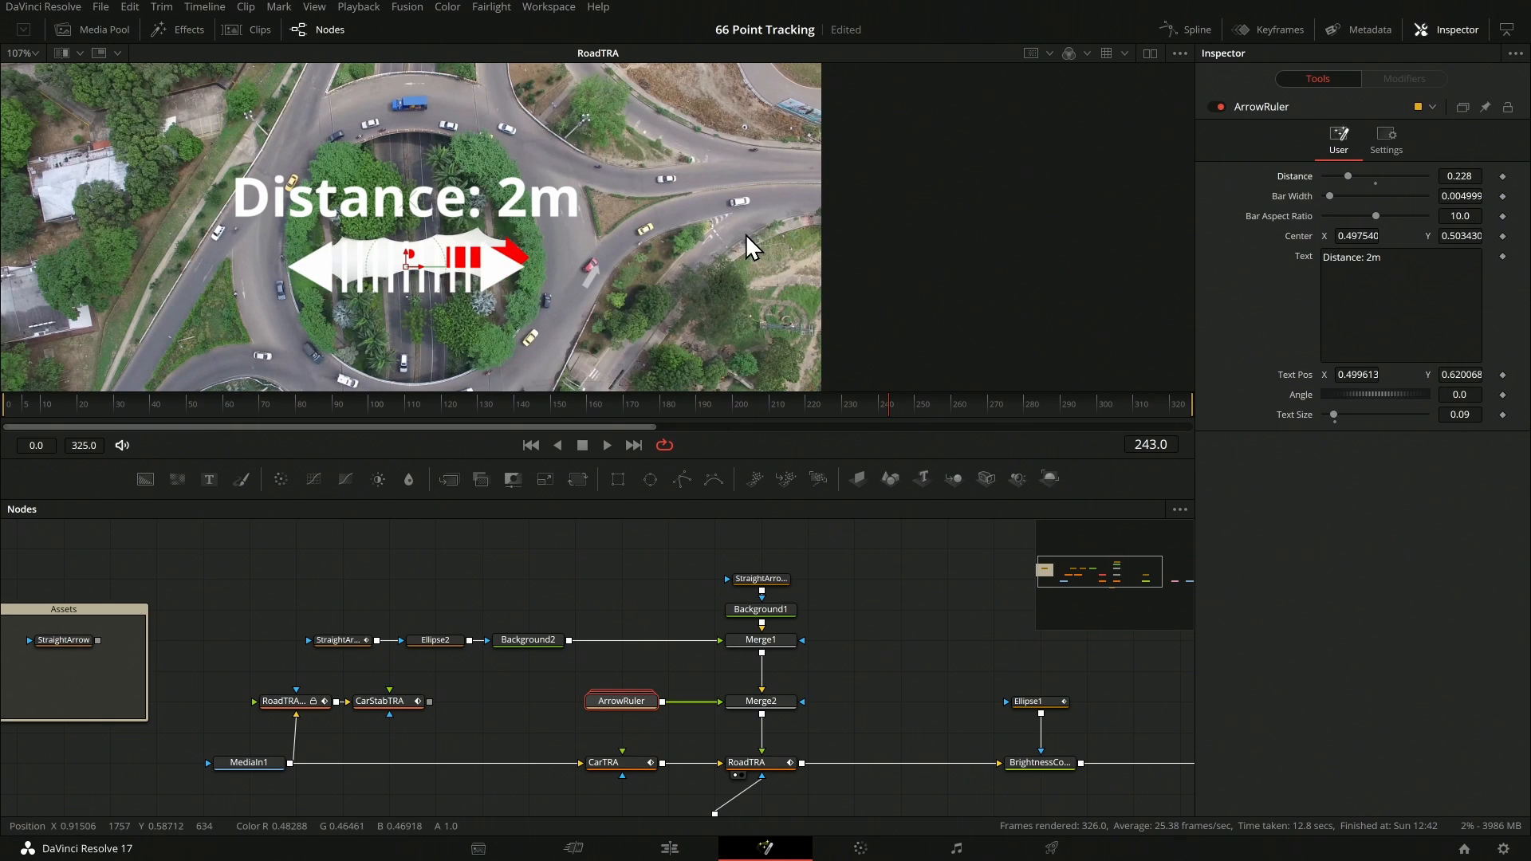
pyautogui.scroll(4, 586, 255)
pyautogui.moveTo(151, 271); pyautogui.dragTo(348, 273)
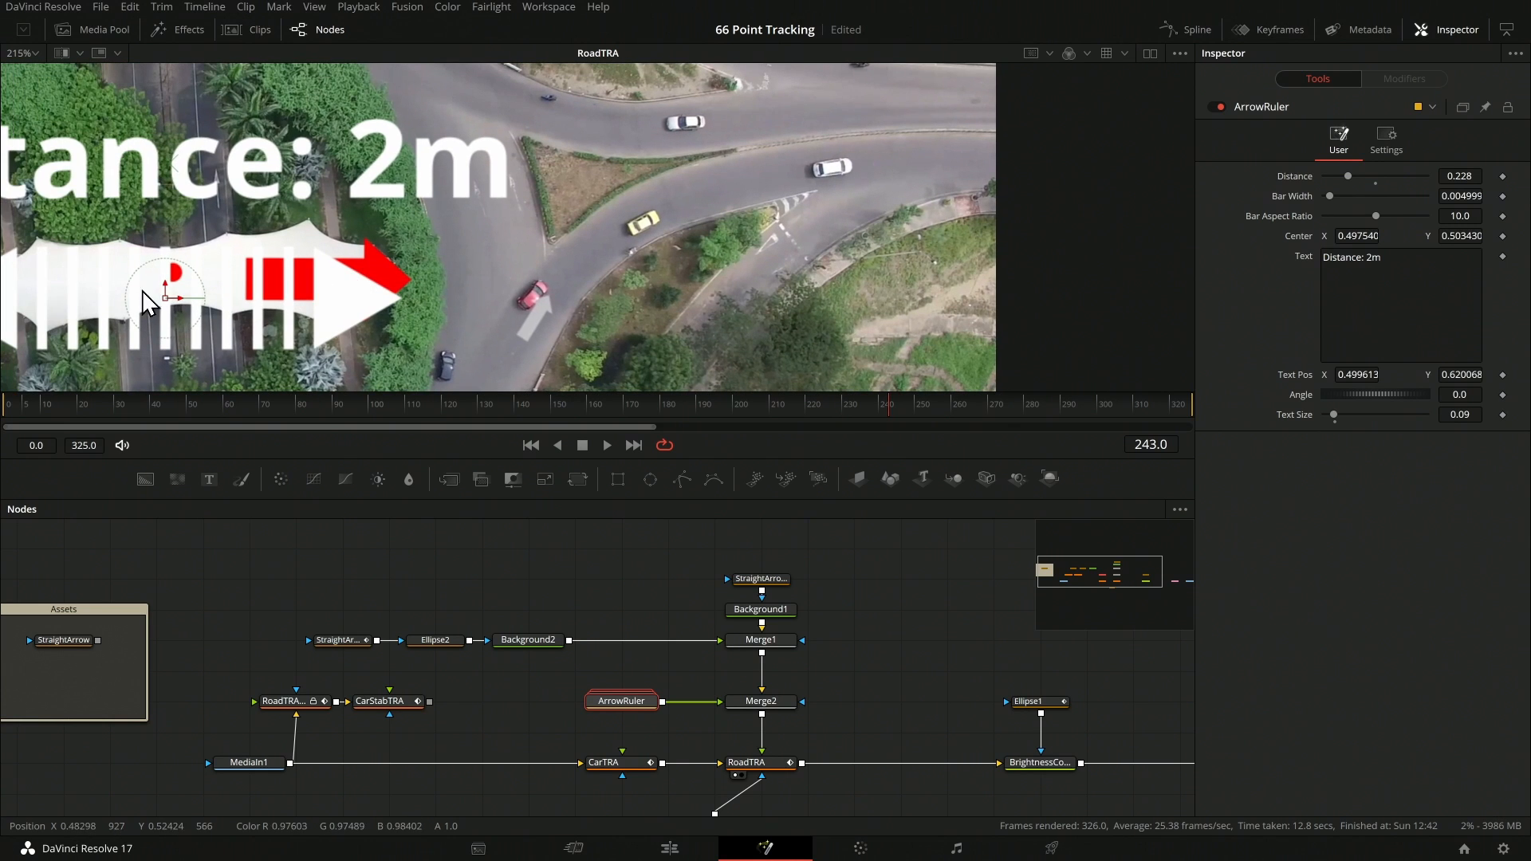
pyautogui.moveTo(216, 303); pyautogui.dragTo(590, 271)
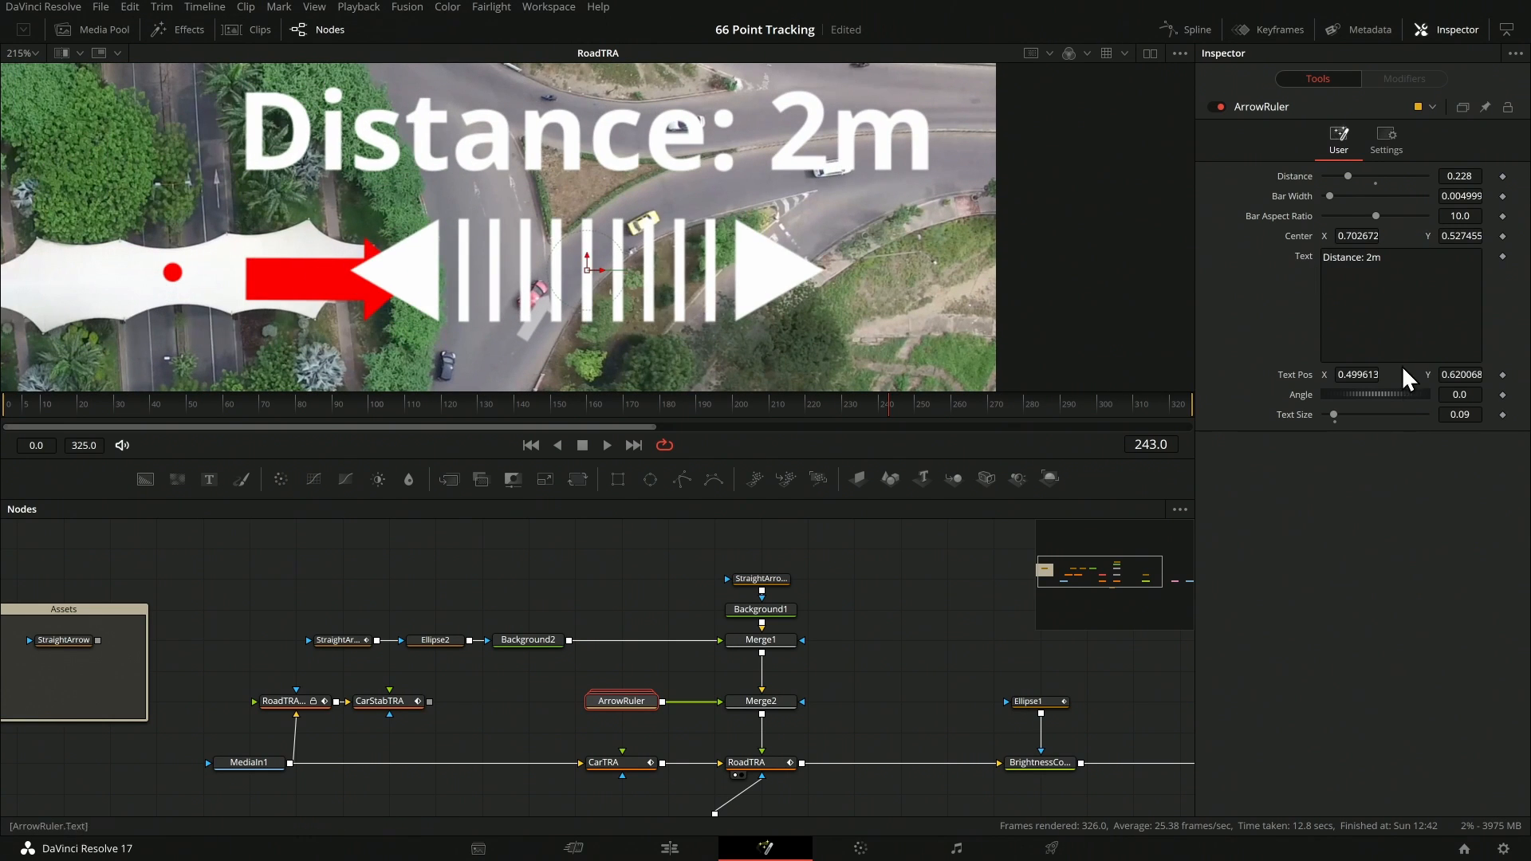
# - Fit ArrowRuler between the cars with Angle 36.5, Distance 0.065, Bar Width 0.001, Text Size 0.021 and Text Pos Y about 0.523
pyautogui.moveTo(1403, 391)
pyautogui.mouseDown()
pyautogui.moveTo(1385, 393)
pyautogui.moveTo(1413, 385)
pyautogui.mouseUp()
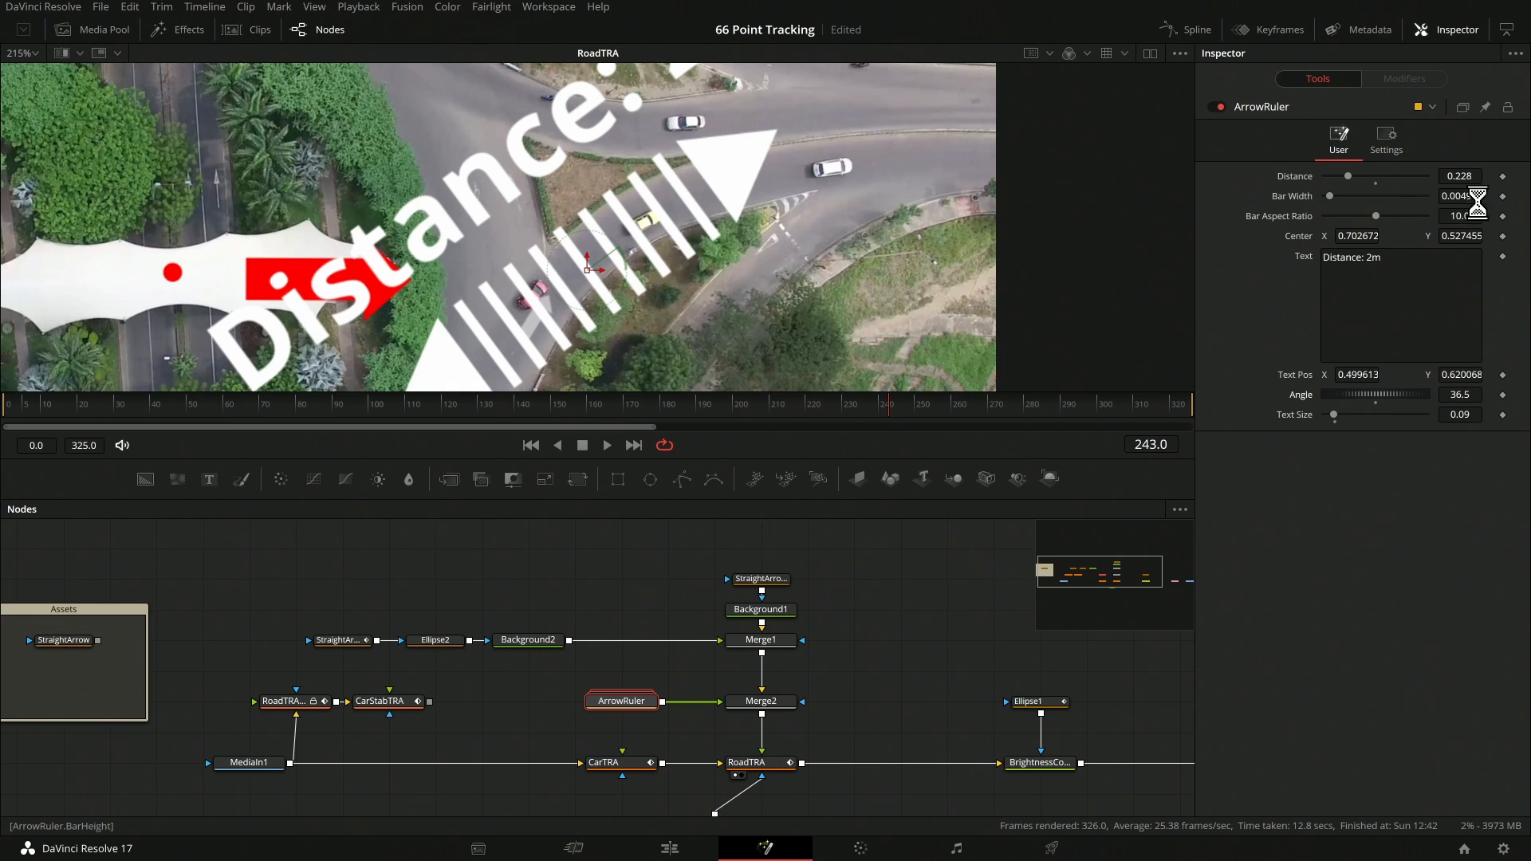
pyautogui.moveTo(1471, 192)
pyautogui.mouseDown()
pyautogui.moveTo(1423, 177)
pyautogui.moveTo(1455, 193)
pyautogui.mouseUp()
pyautogui.moveTo(584, 273); pyautogui.dragTo(586, 264)
pyautogui.click(1459, 415)
pyautogui.write('0')
pyautogui.press('Return')
pyautogui.moveTo(1459, 415); pyautogui.dragTo(1402, 375)
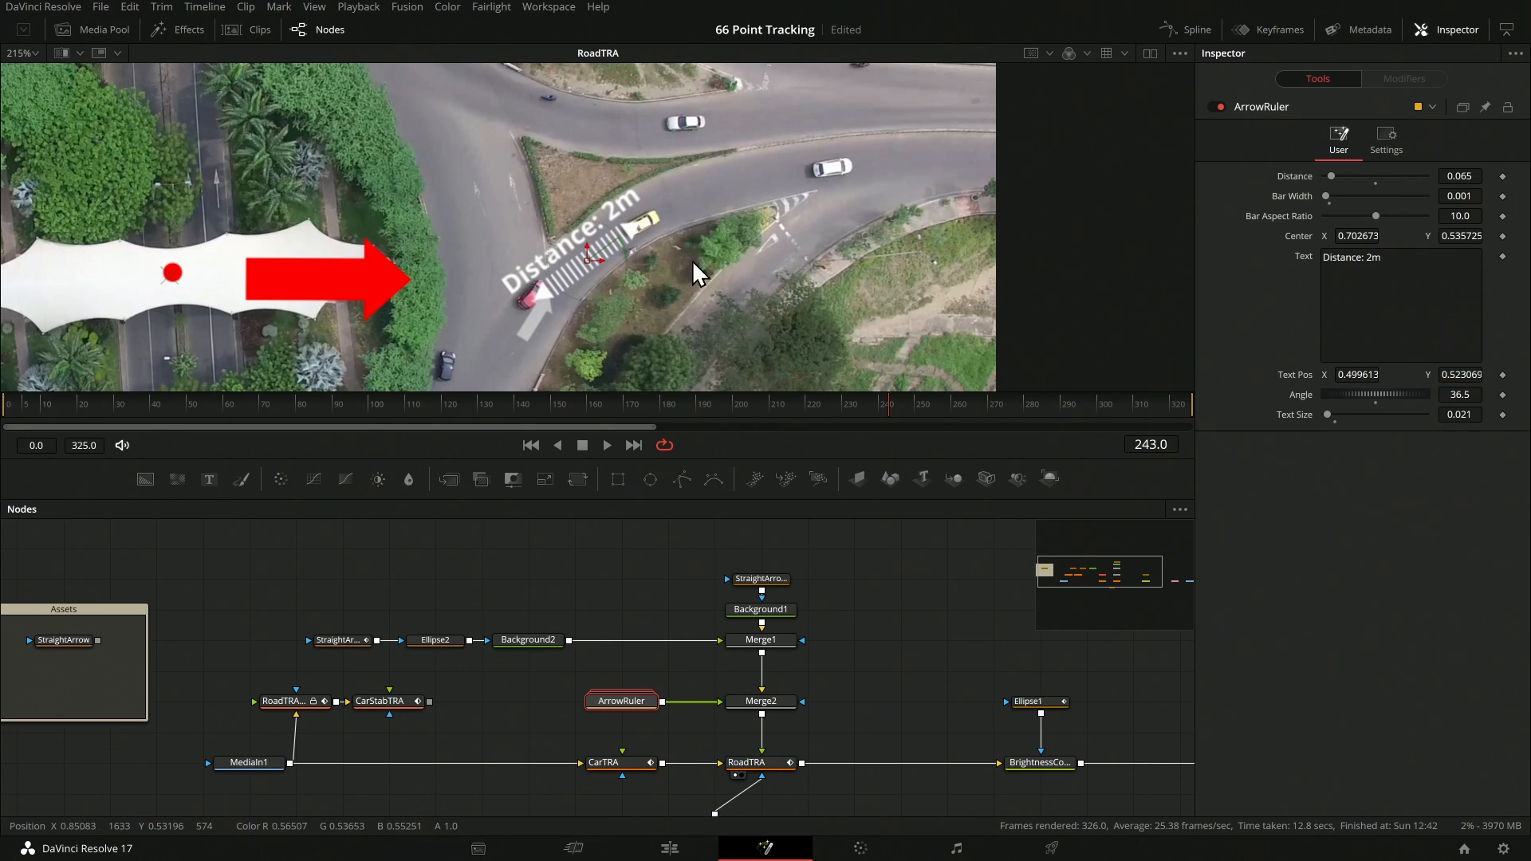
# - Refine ArrowRuler to Distance about 0.04, Bar Width 0.0008, Text Size 0.017 and Center about X 0.699, Y 0.537, and save the project
pyautogui.moveTo(1468, 169); pyautogui.dragTo(1469, 195)
pyautogui.moveTo(584, 264); pyautogui.dragTo(584, 258)
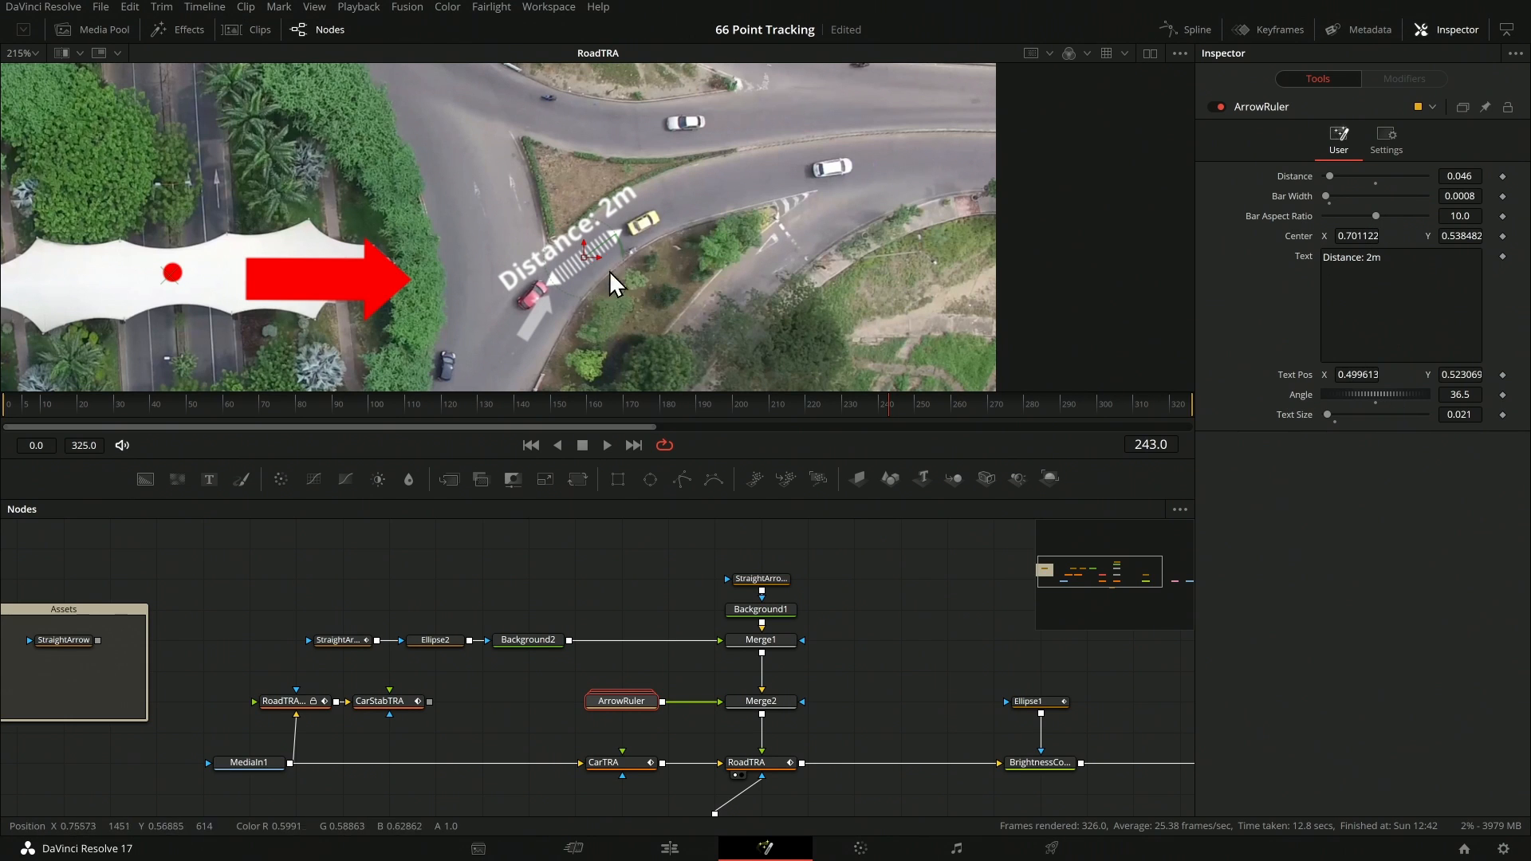
pyautogui.moveTo(582, 260)
pyautogui.mouseDown()
pyautogui.moveTo(495, 283)
pyautogui.moveTo(600, 271)
pyautogui.mouseUp()
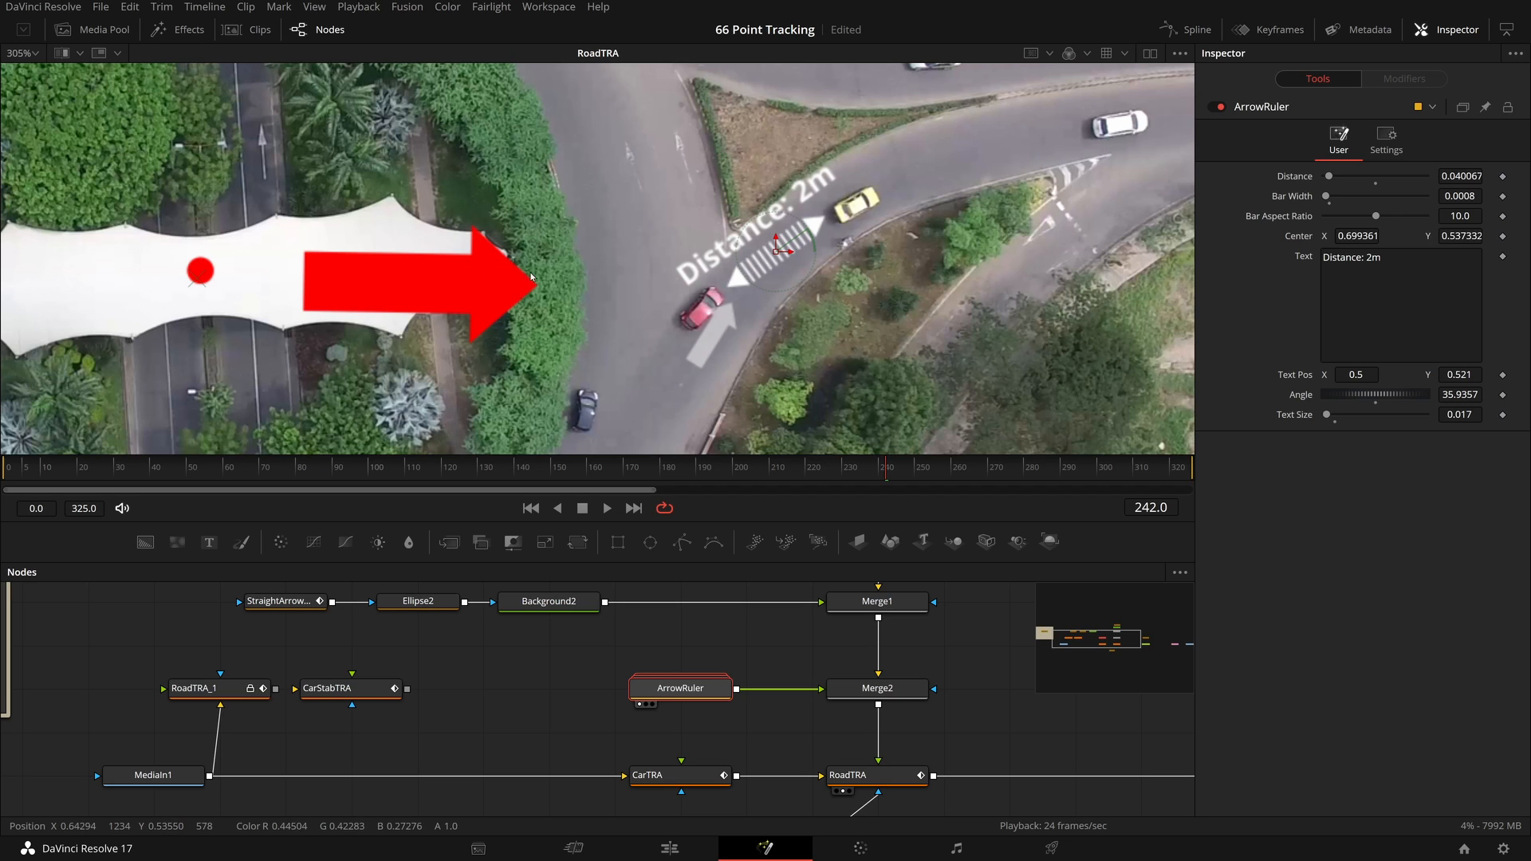
pyautogui.hotkey('ctrl', 's')
# - Modify ArrowRuler's Center with an Offset Position modifier and open the modifier's settings
pyautogui.rightClick(1300, 240)
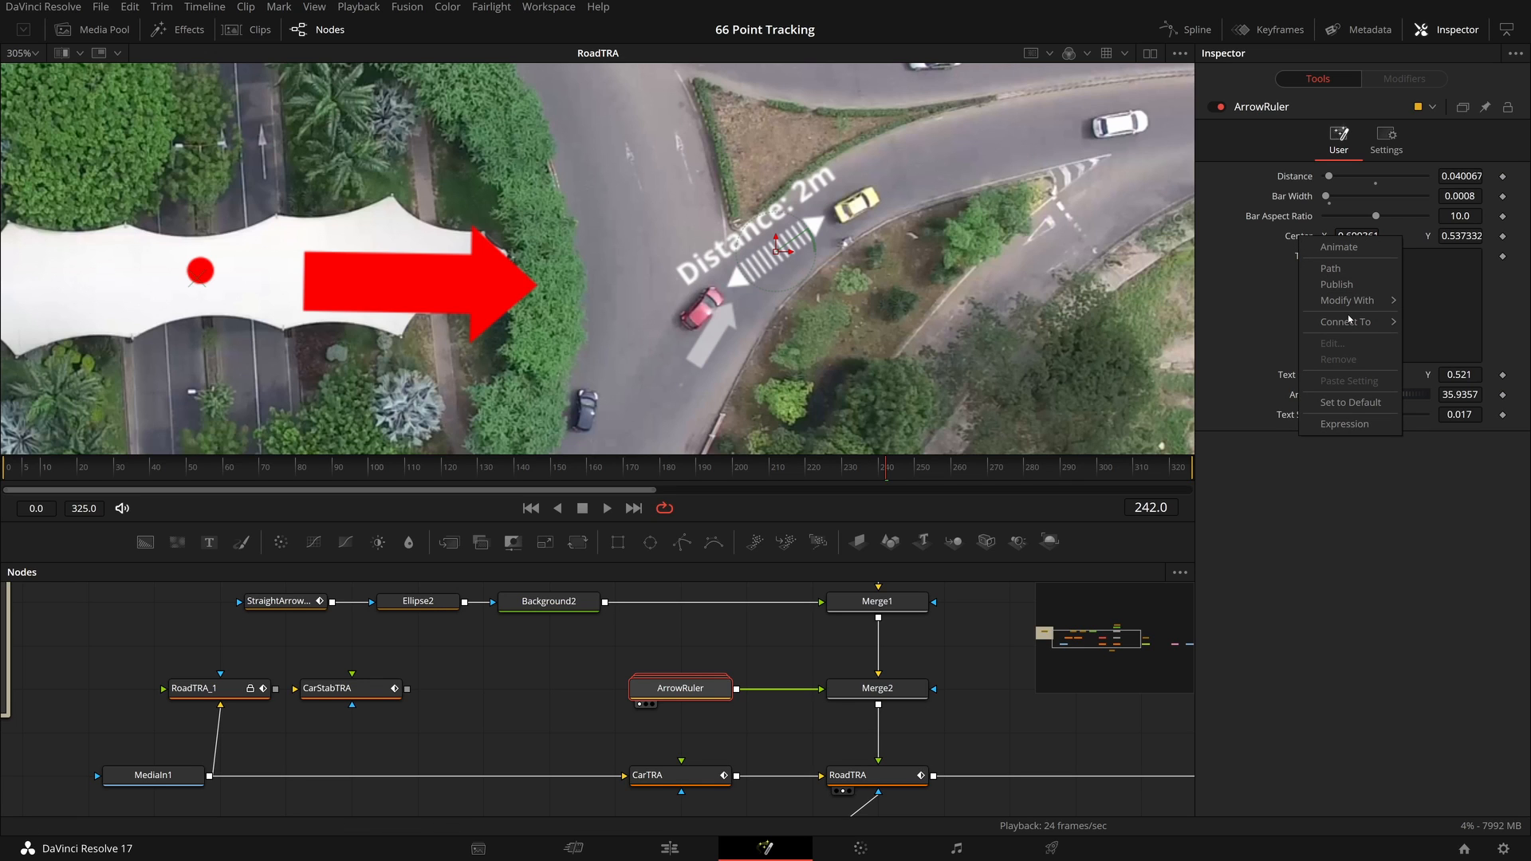
pyautogui.moveTo(1352, 306)
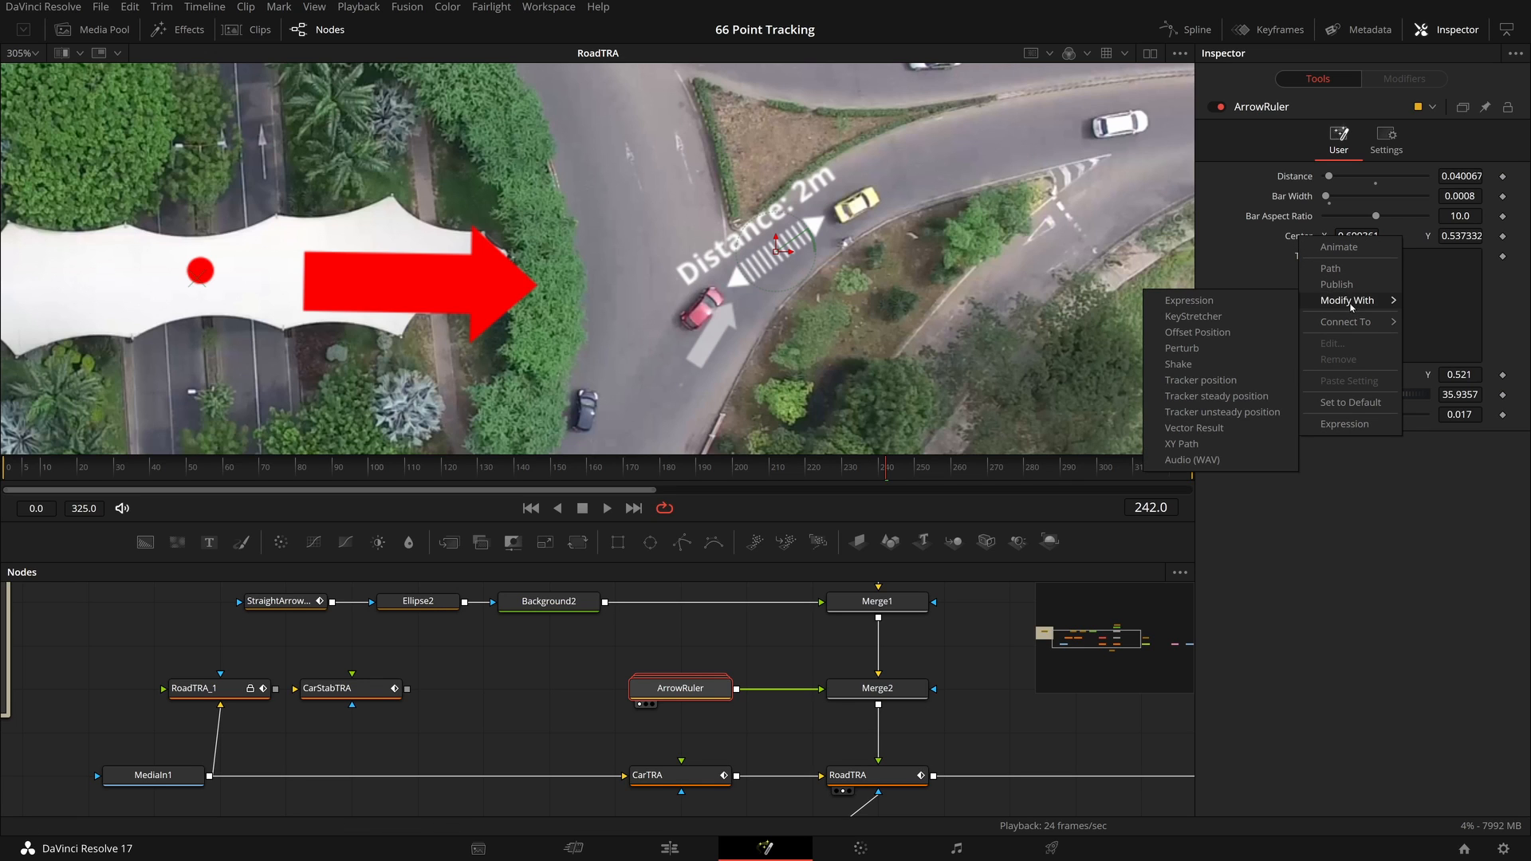
pyautogui.click(1213, 333)
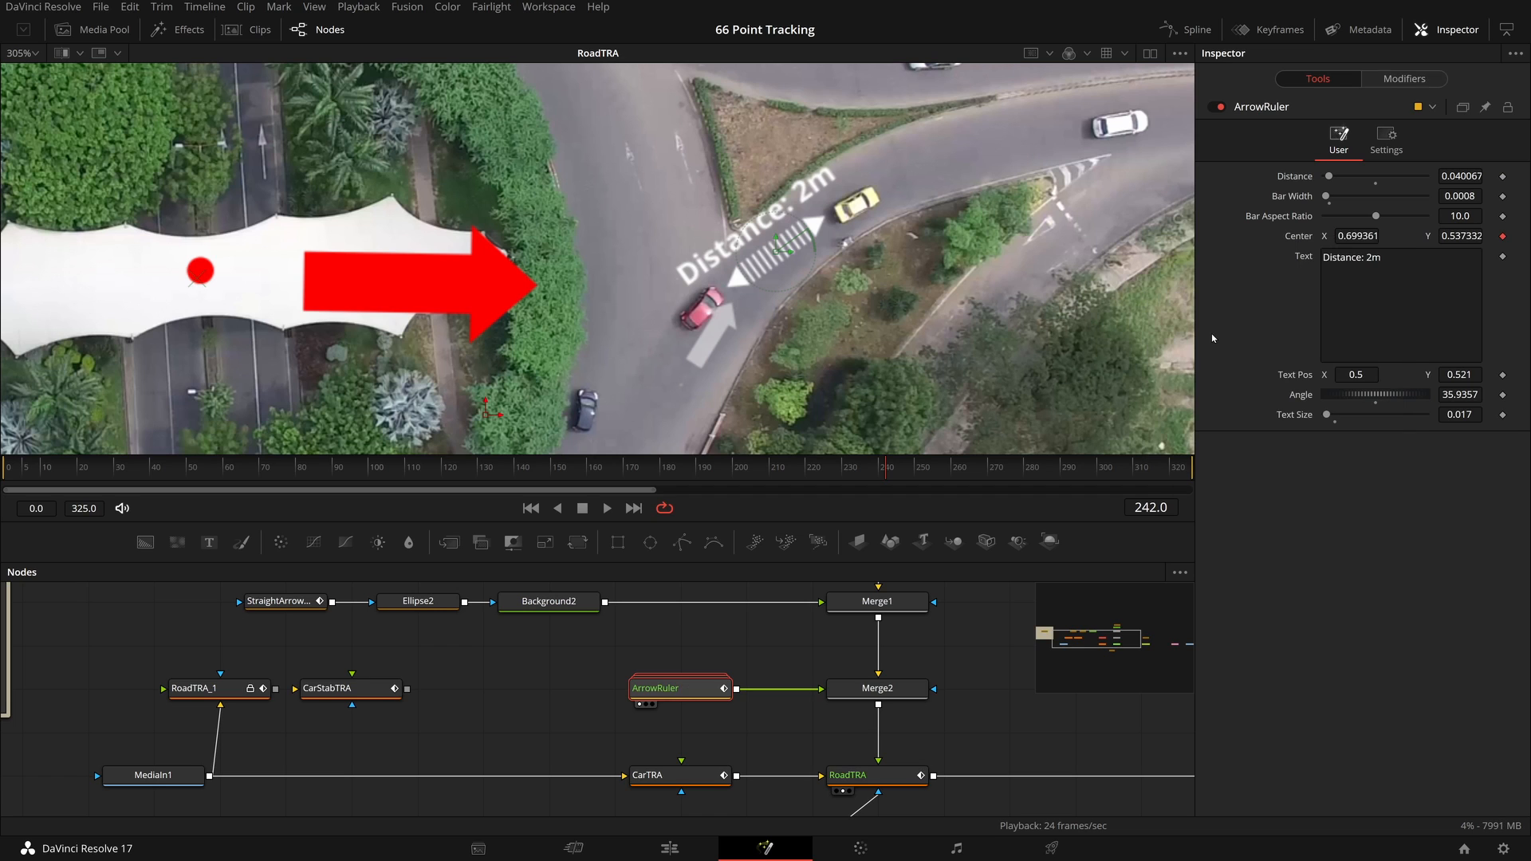
pyautogui.click(1387, 83)
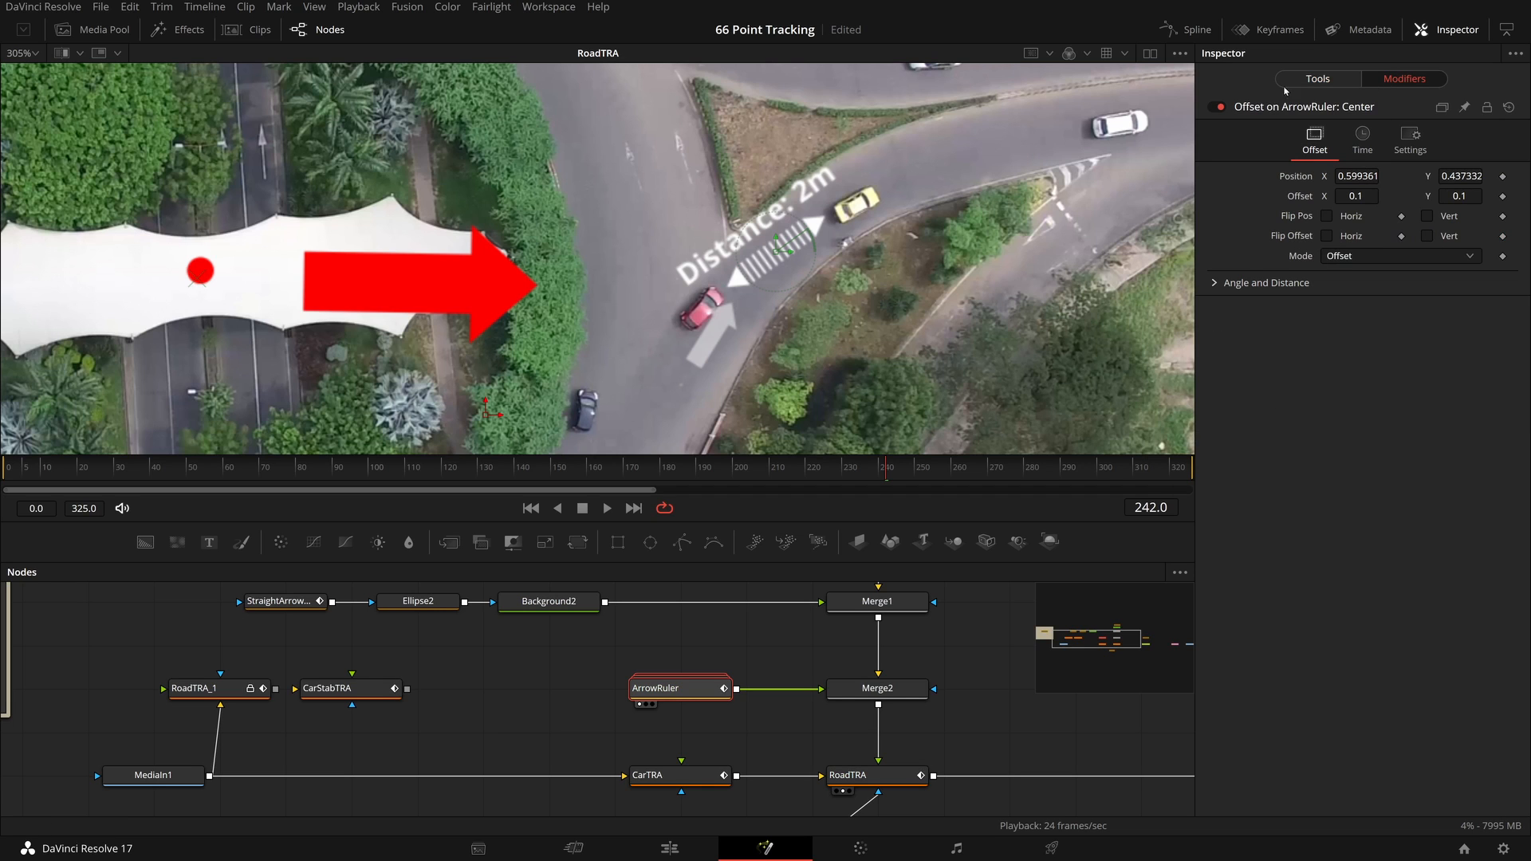
# - Place the modifier's Position on the red car at about X 0.674, Y 0.502 and its Offset on the yellow car at about X 0.730, Y 0.563
pyautogui.moveTo(1357, 175); pyautogui.dragTo(1391, 175)
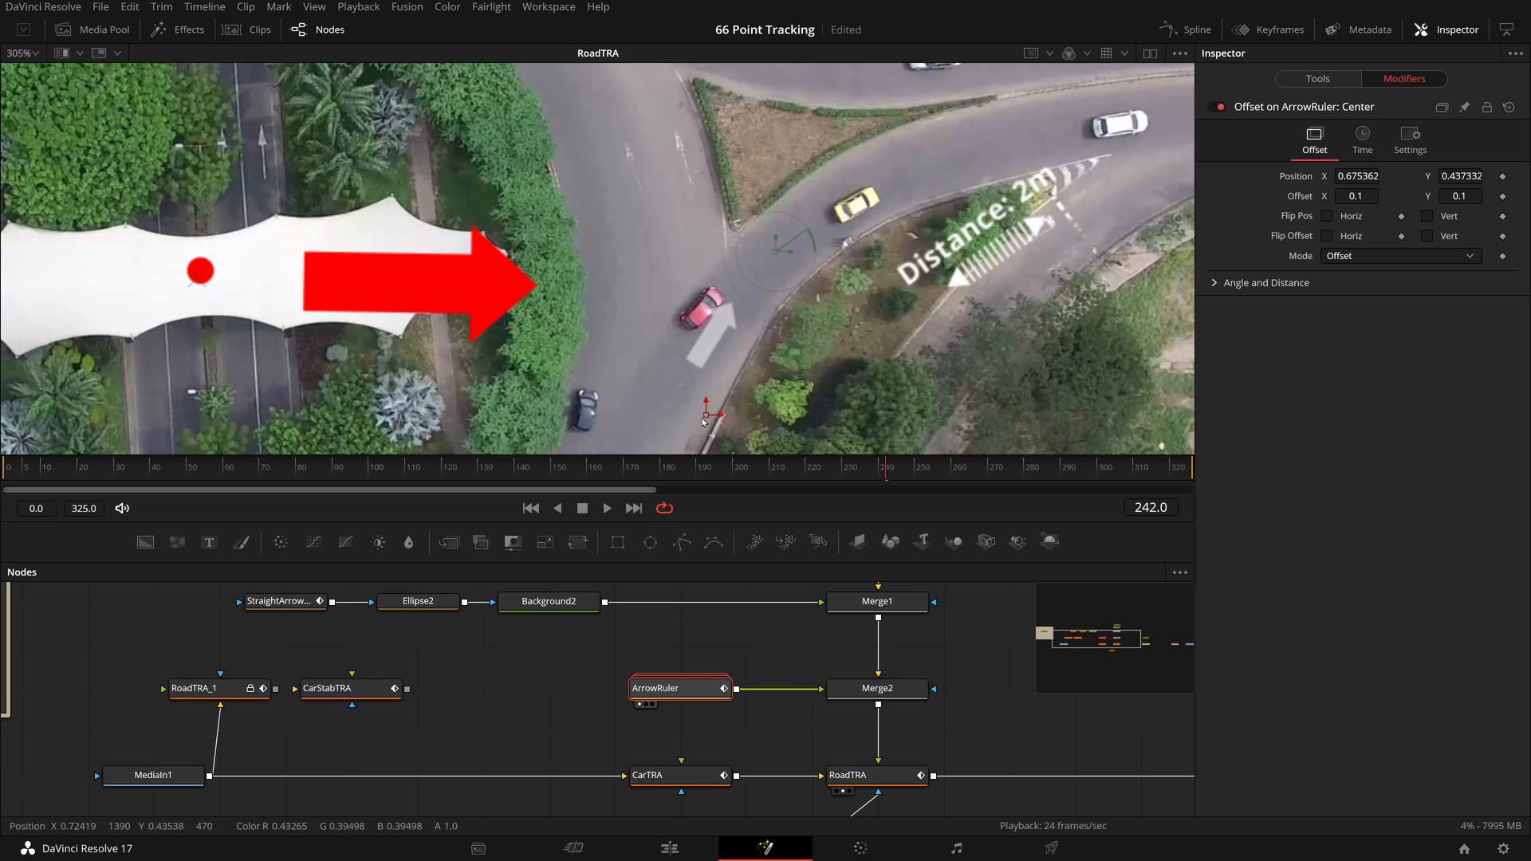
pyautogui.moveTo(704, 414); pyautogui.dragTo(702, 309)
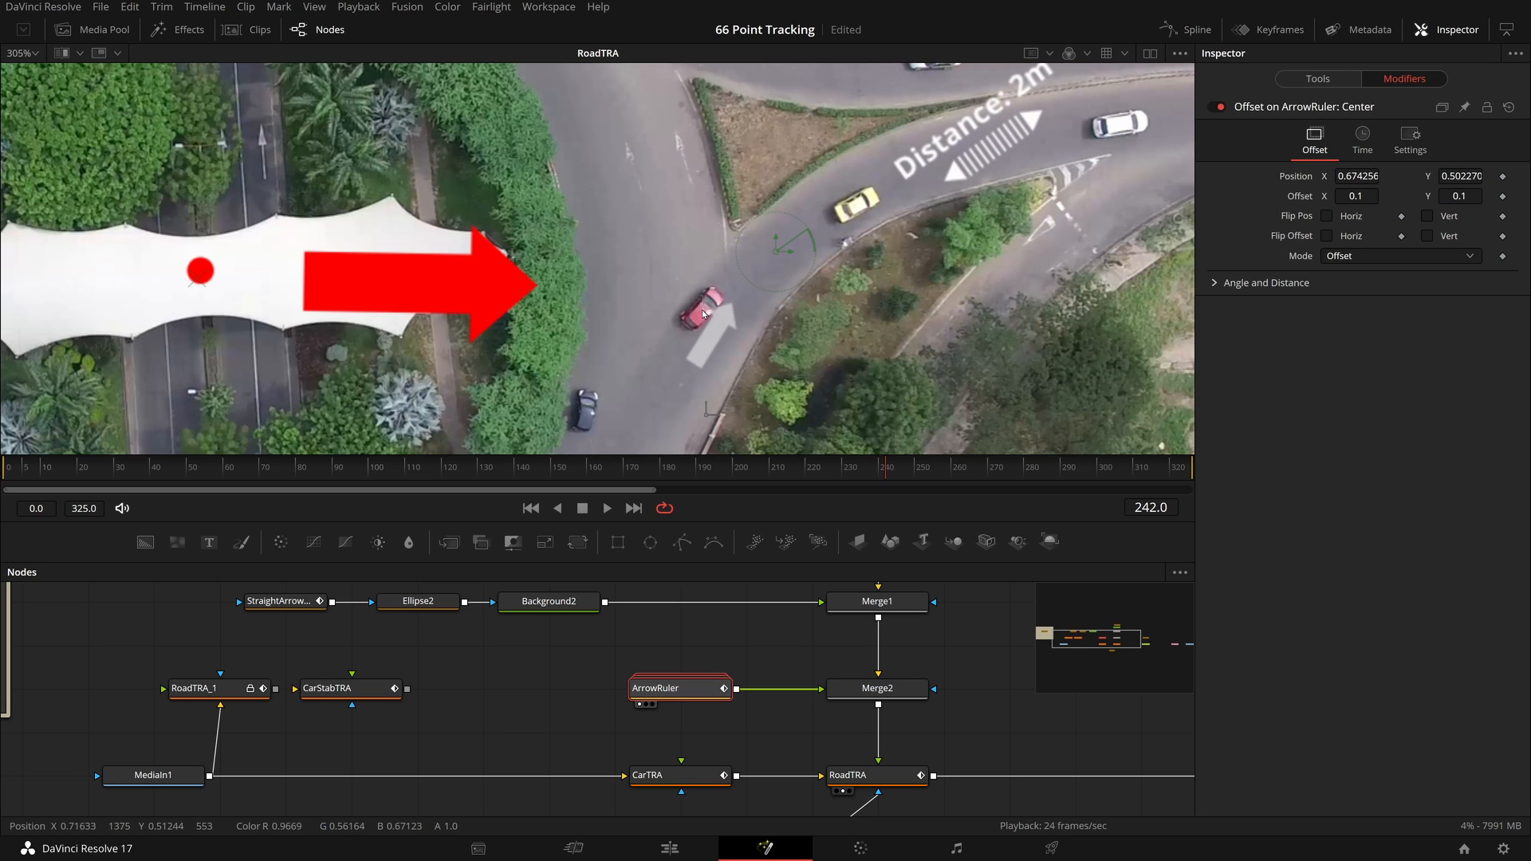
pyautogui.scroll(-3, 718, 307)
pyautogui.scroll(-5, 743, 303)
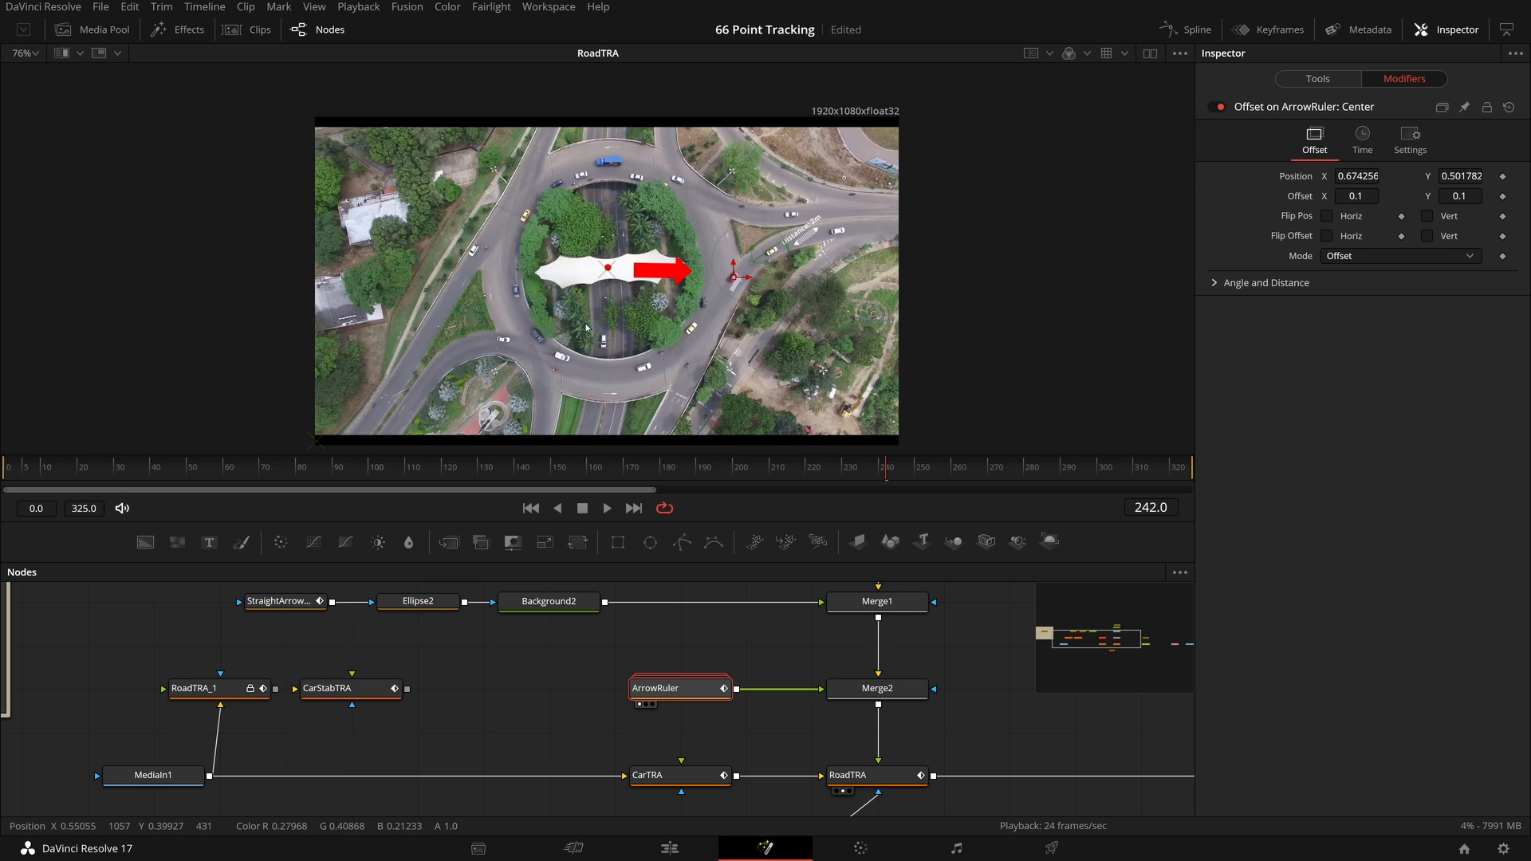
pyautogui.moveTo(318, 446); pyautogui.dragTo(775, 259)
pyautogui.scroll(5, 775, 258)
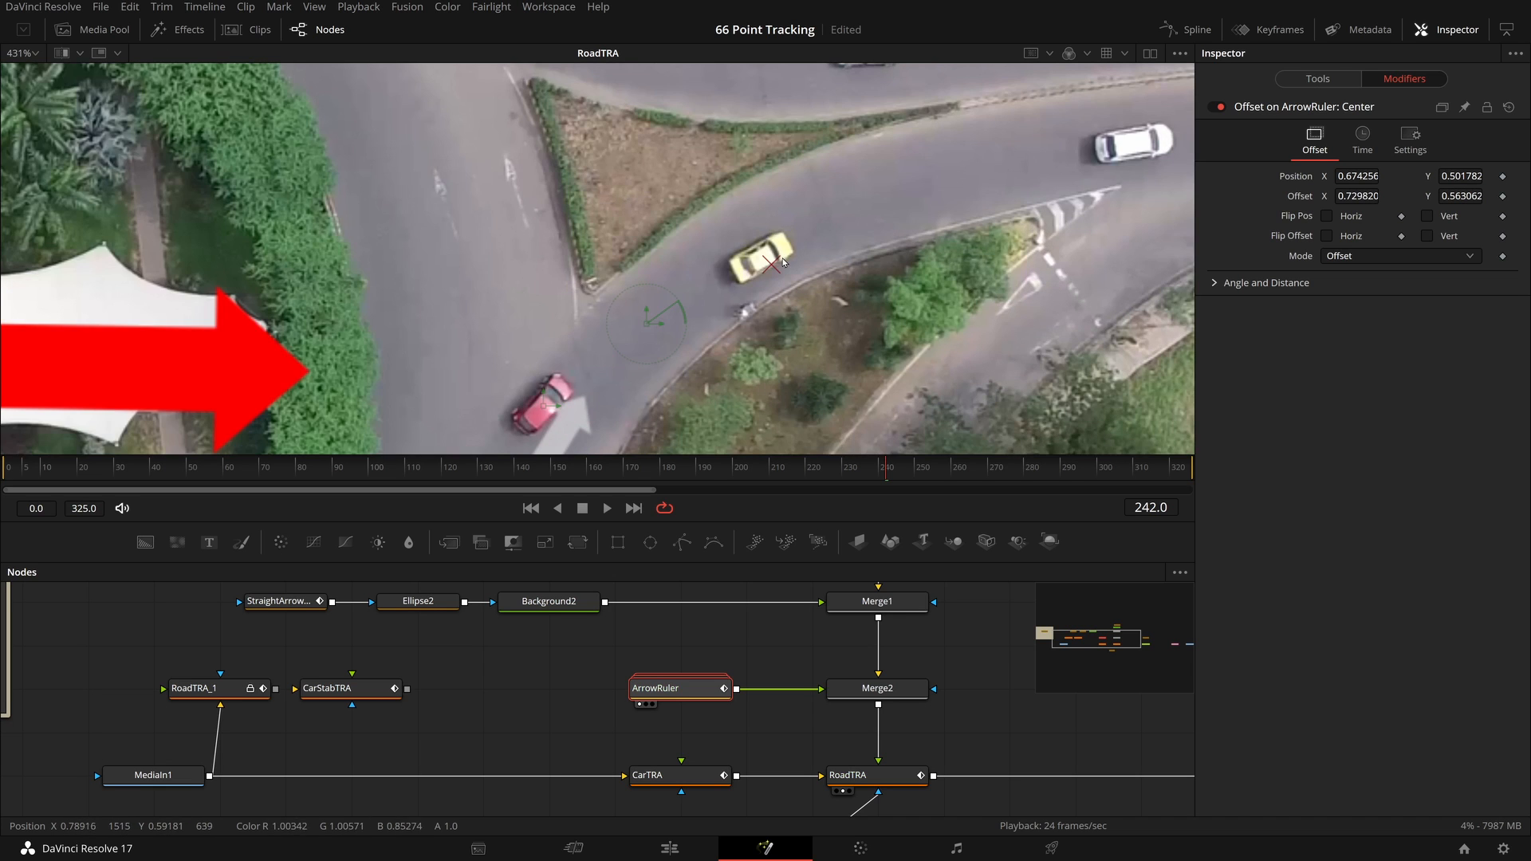
# - Set the Offset modifier's Mode to Average and connect its Position to the position of RedCarStablPath
pyautogui.click(1361, 256)
pyautogui.click(1355, 331)
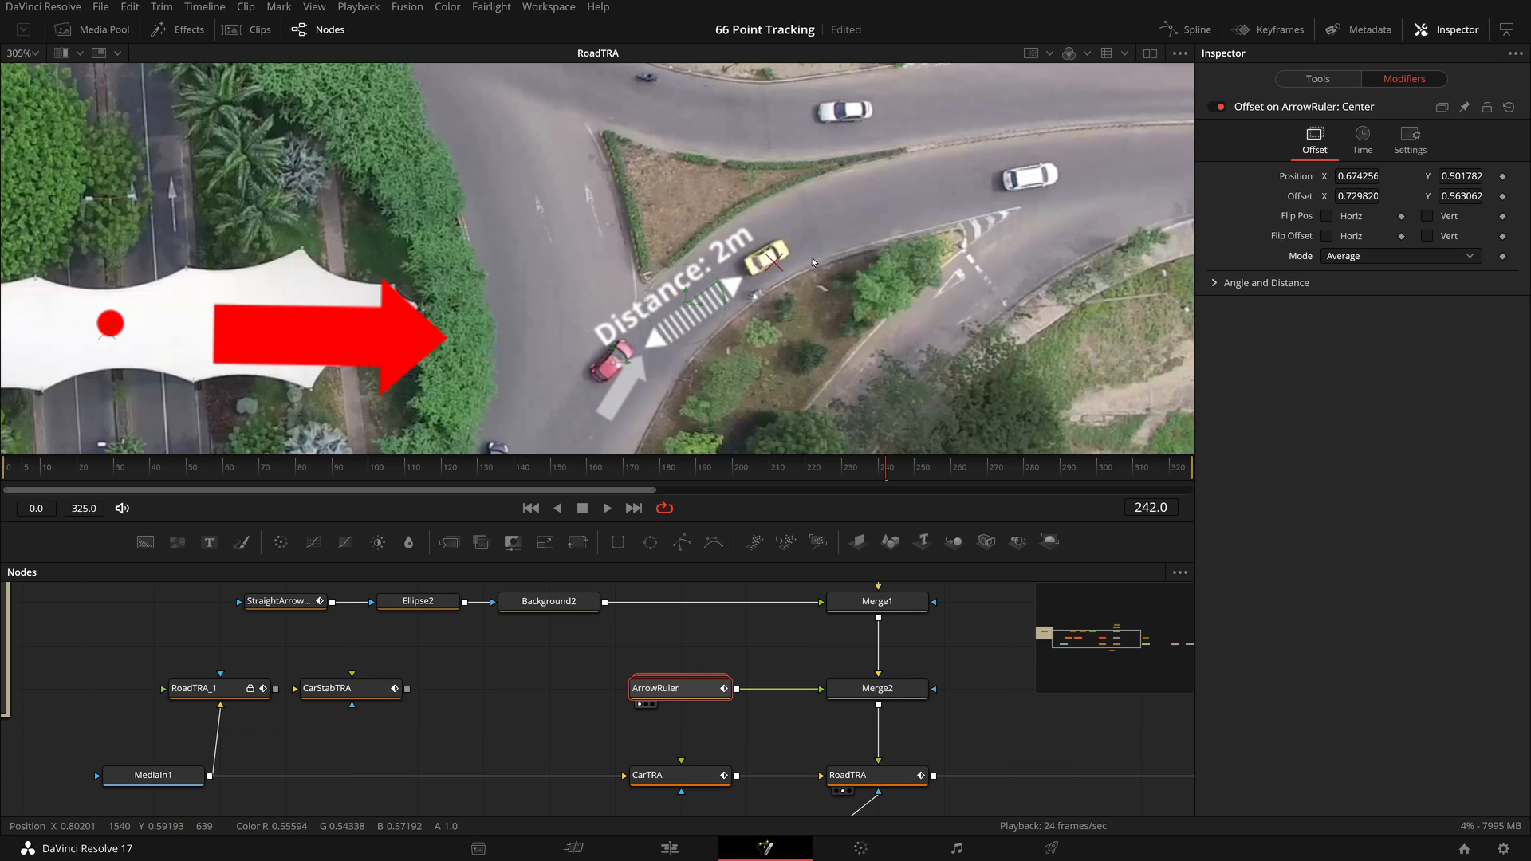
pyautogui.rightClick(1295, 177)
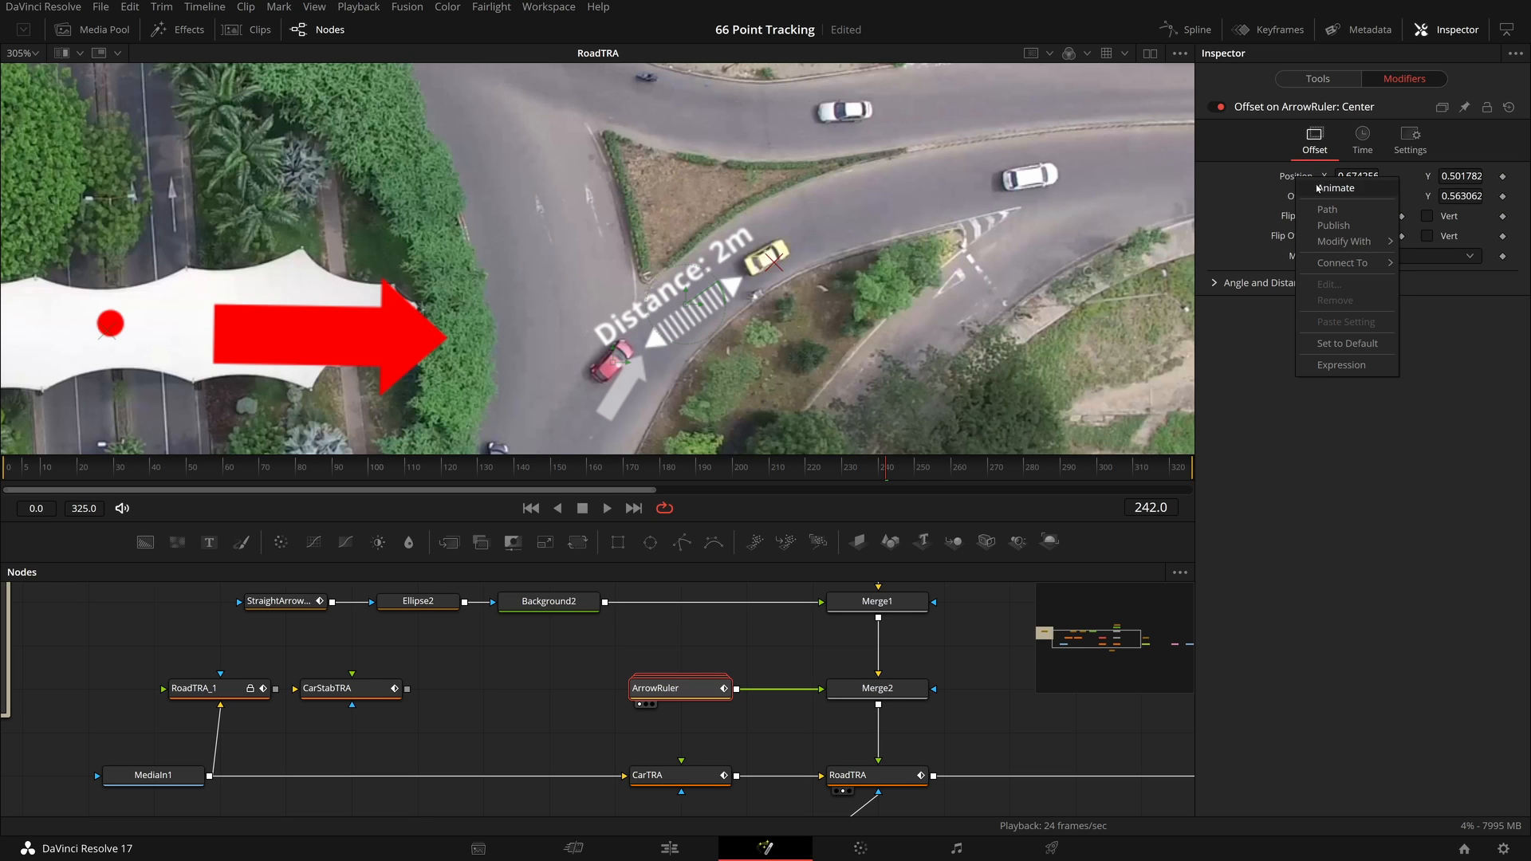
pyautogui.moveTo(1341, 270)
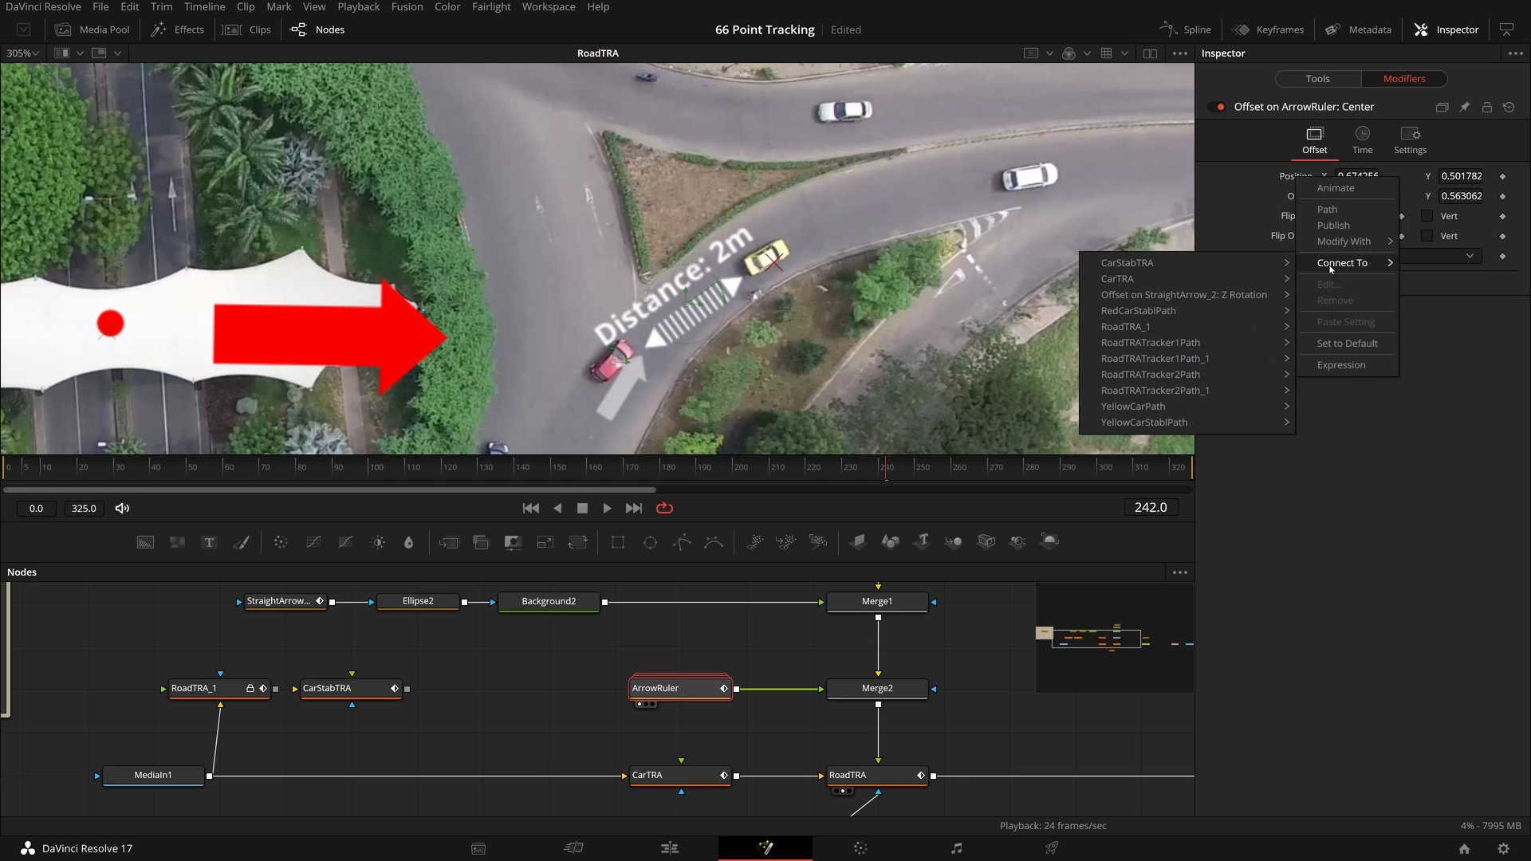
pyautogui.moveTo(1216, 304)
pyautogui.moveTo(1121, 315)
pyautogui.click(1334, 312)
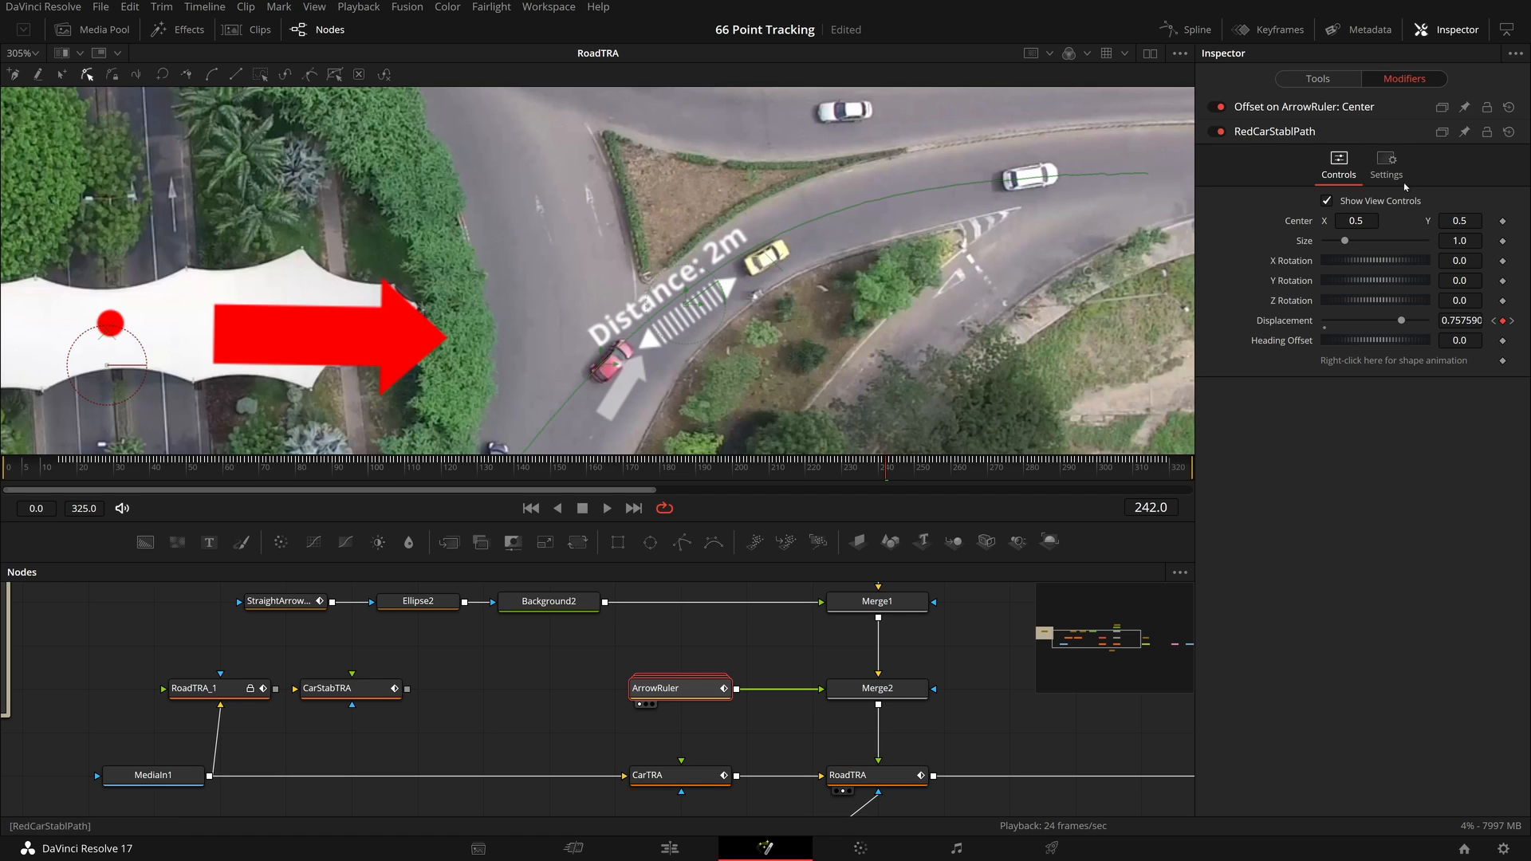
# - Connect the Offset point of the ArrowRuler Center modifier to the position of YellowCarStablPath
pyautogui.click(1274, 110)
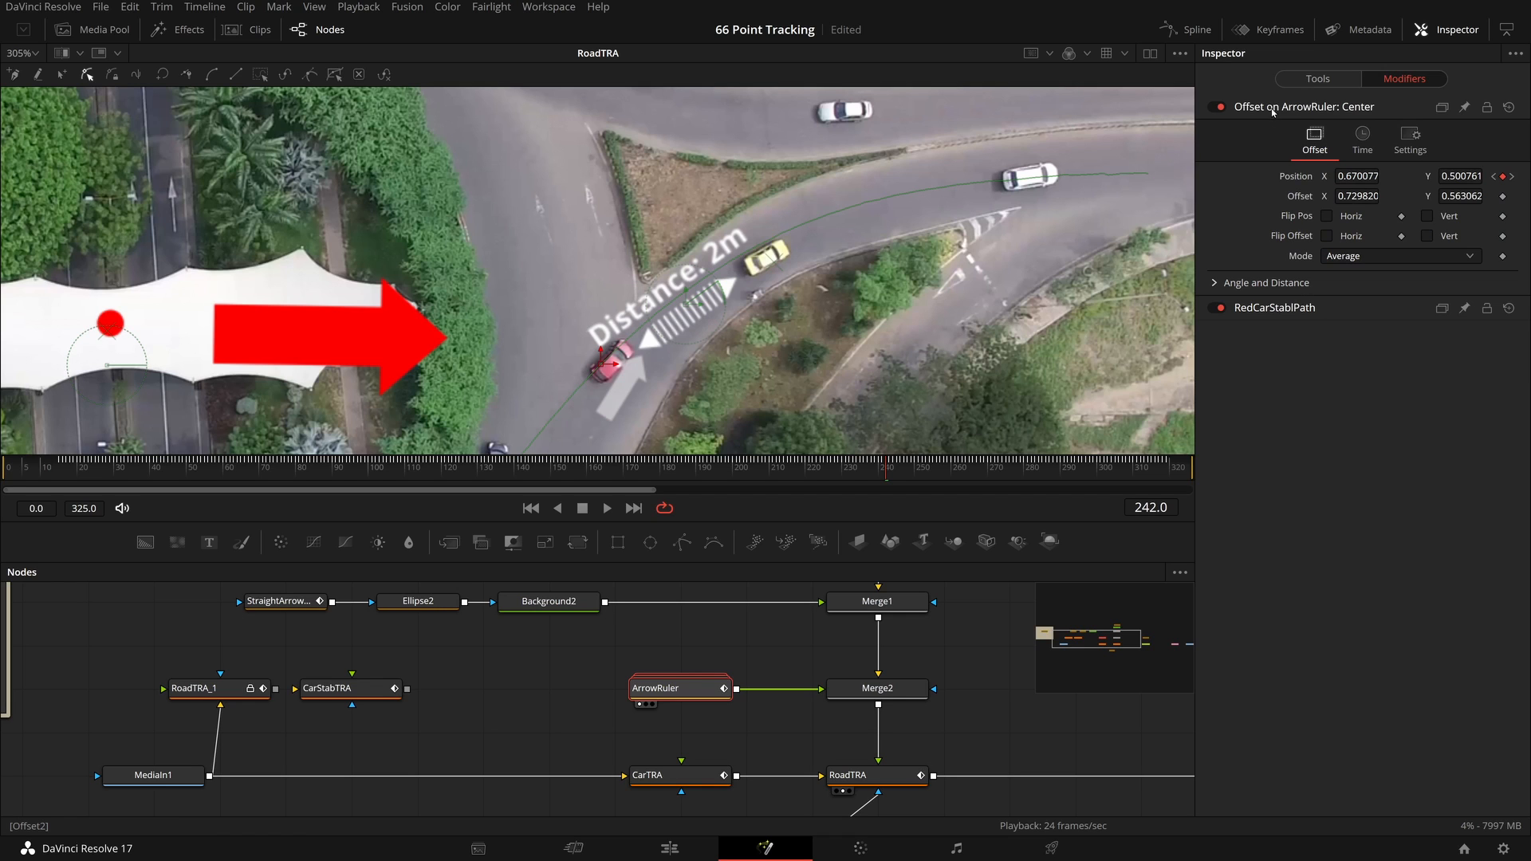
pyautogui.rightClick(1300, 199)
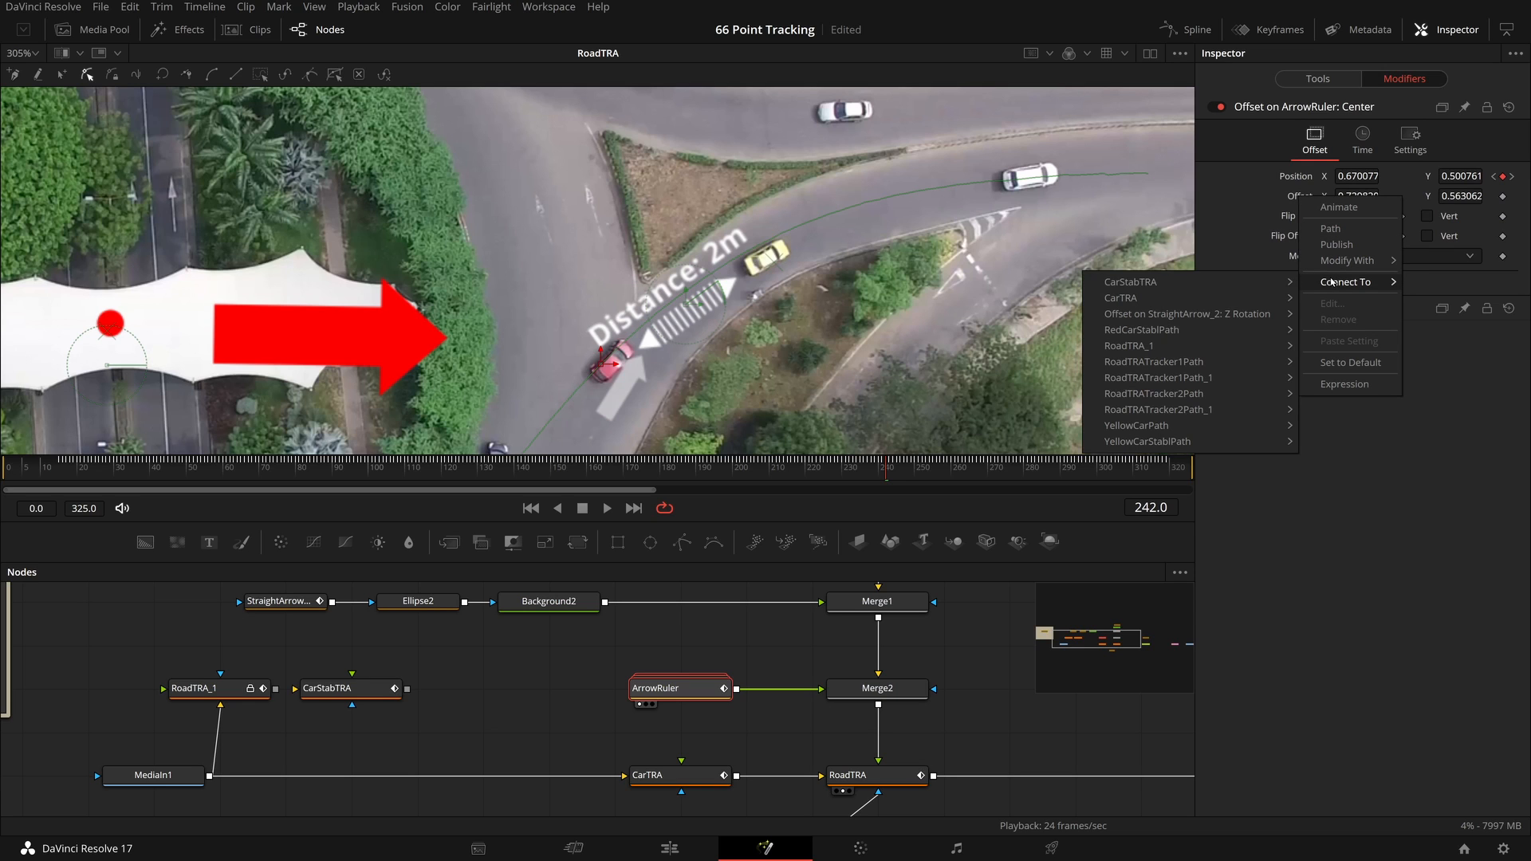
pyautogui.moveTo(1185, 447)
pyautogui.click(1334, 442)
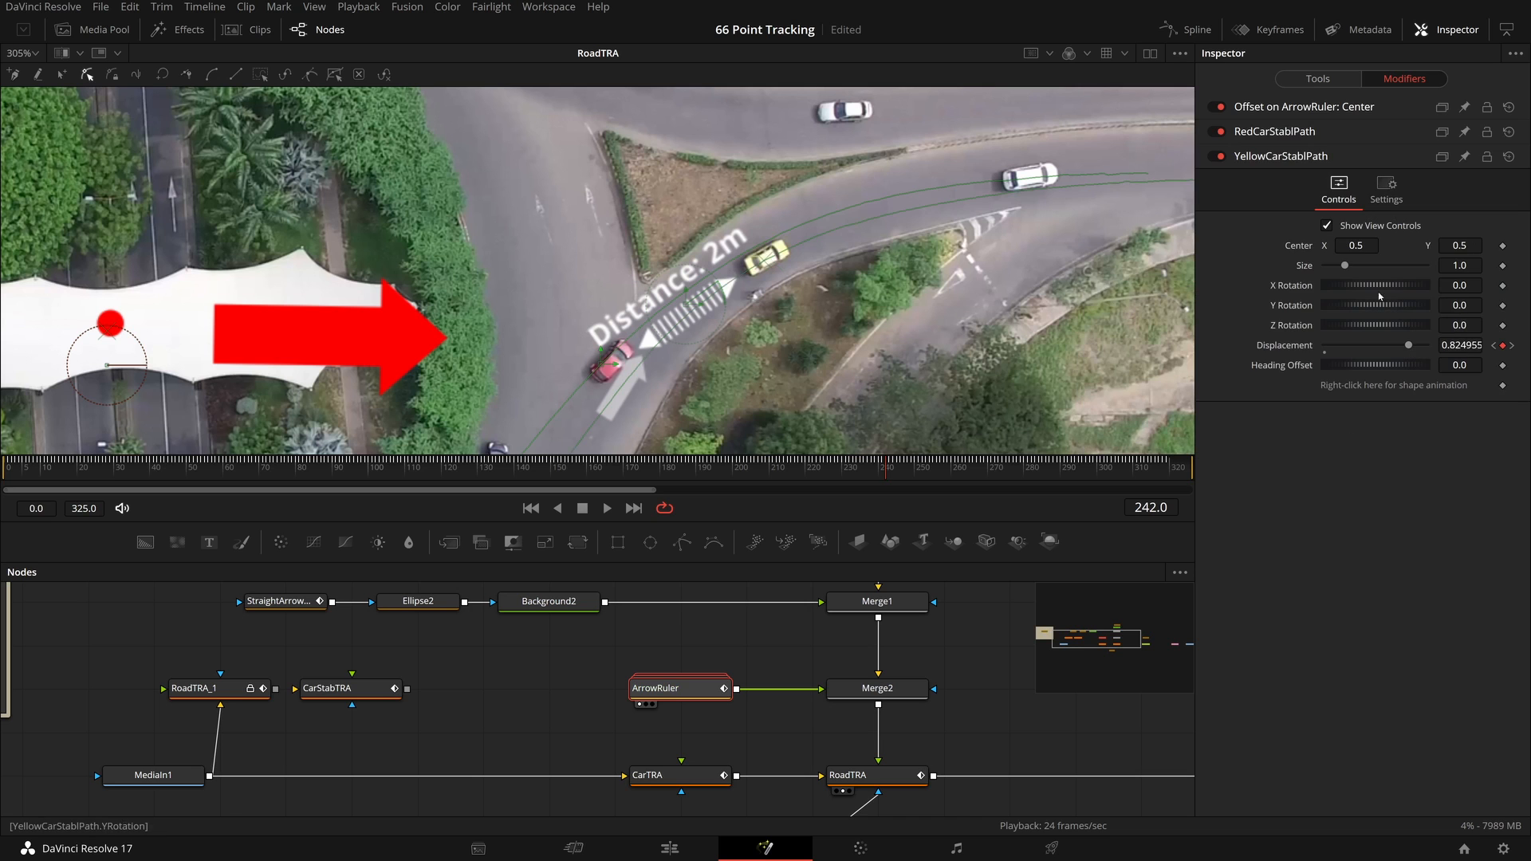
pyautogui.click(1289, 108)
# - Go to frame 38, connect ArrowRuler's Angle to the Angle of Offset on ArrowRuler: Center, and check its rotation at other frames
pyautogui.scroll(-3, 909, 212)
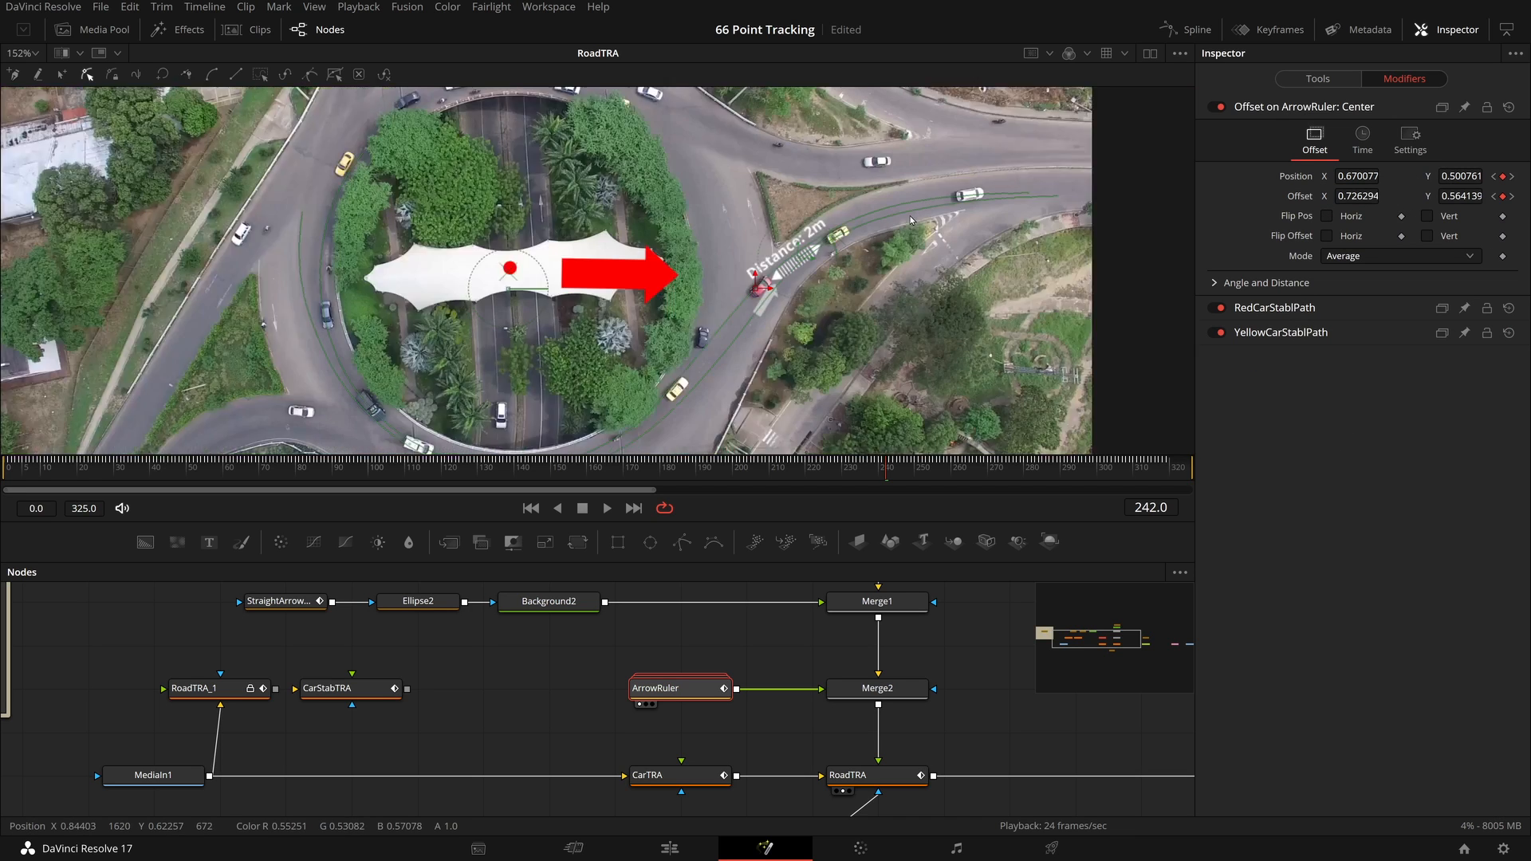
pyautogui.moveTo(811, 477); pyautogui.dragTo(264, 470)
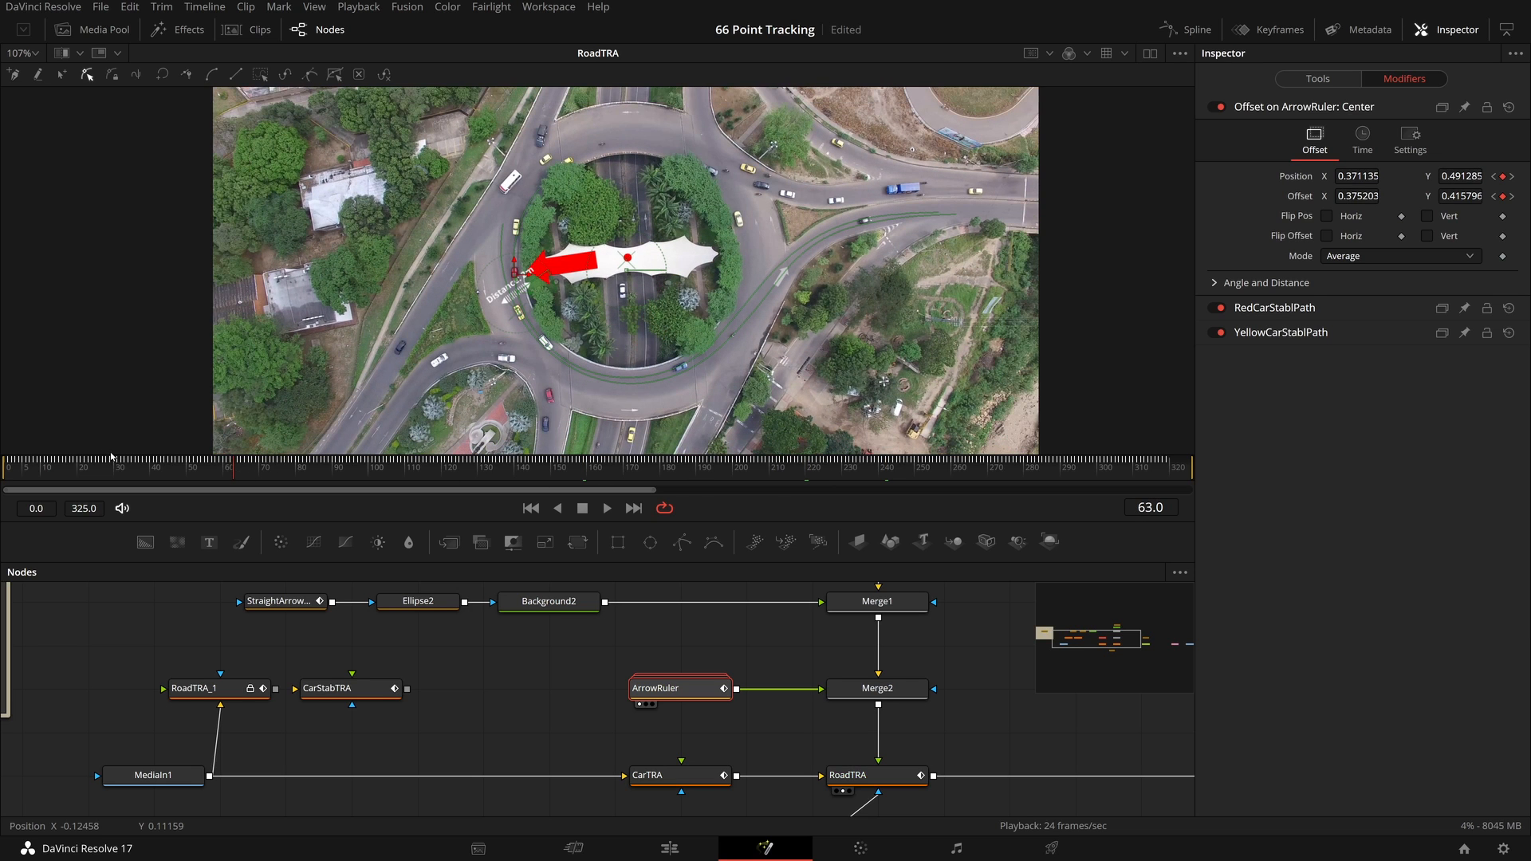
pyautogui.click(35, 476)
pyautogui.click(142, 478)
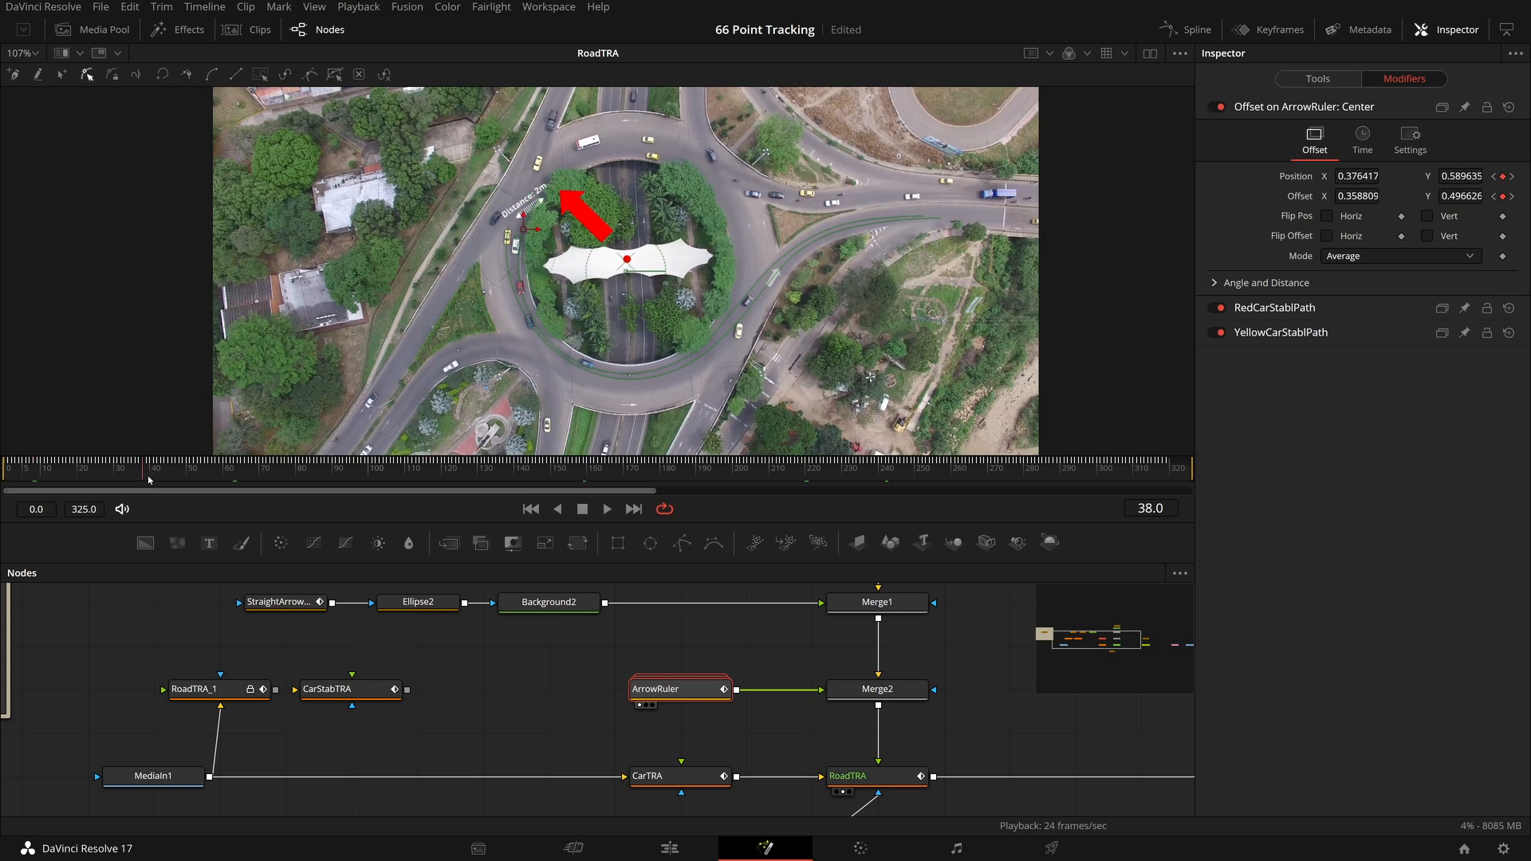
pyautogui.scroll(4, 562, 250)
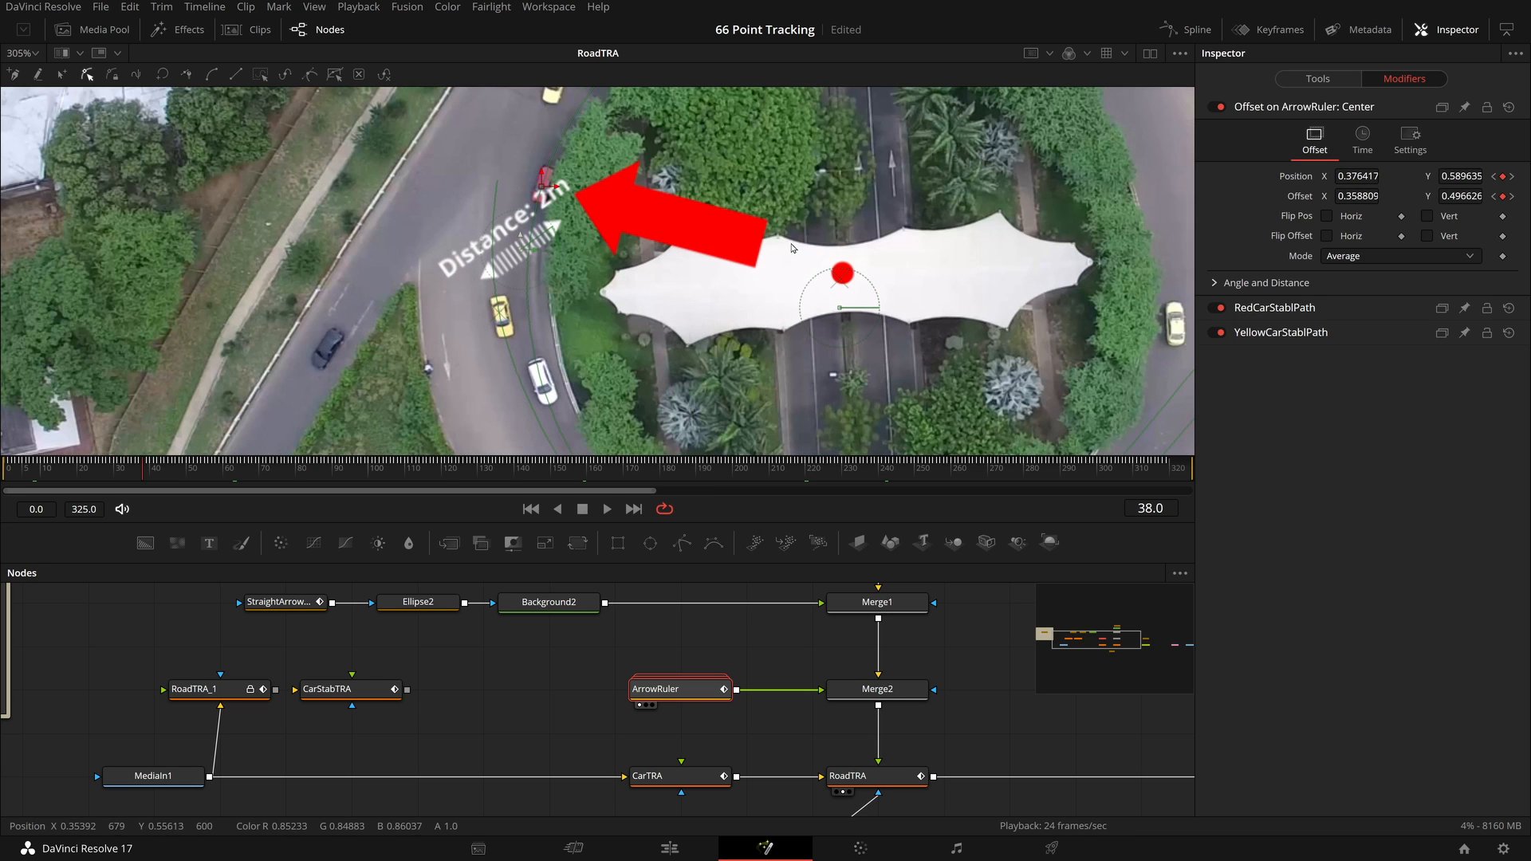
pyautogui.click(1319, 79)
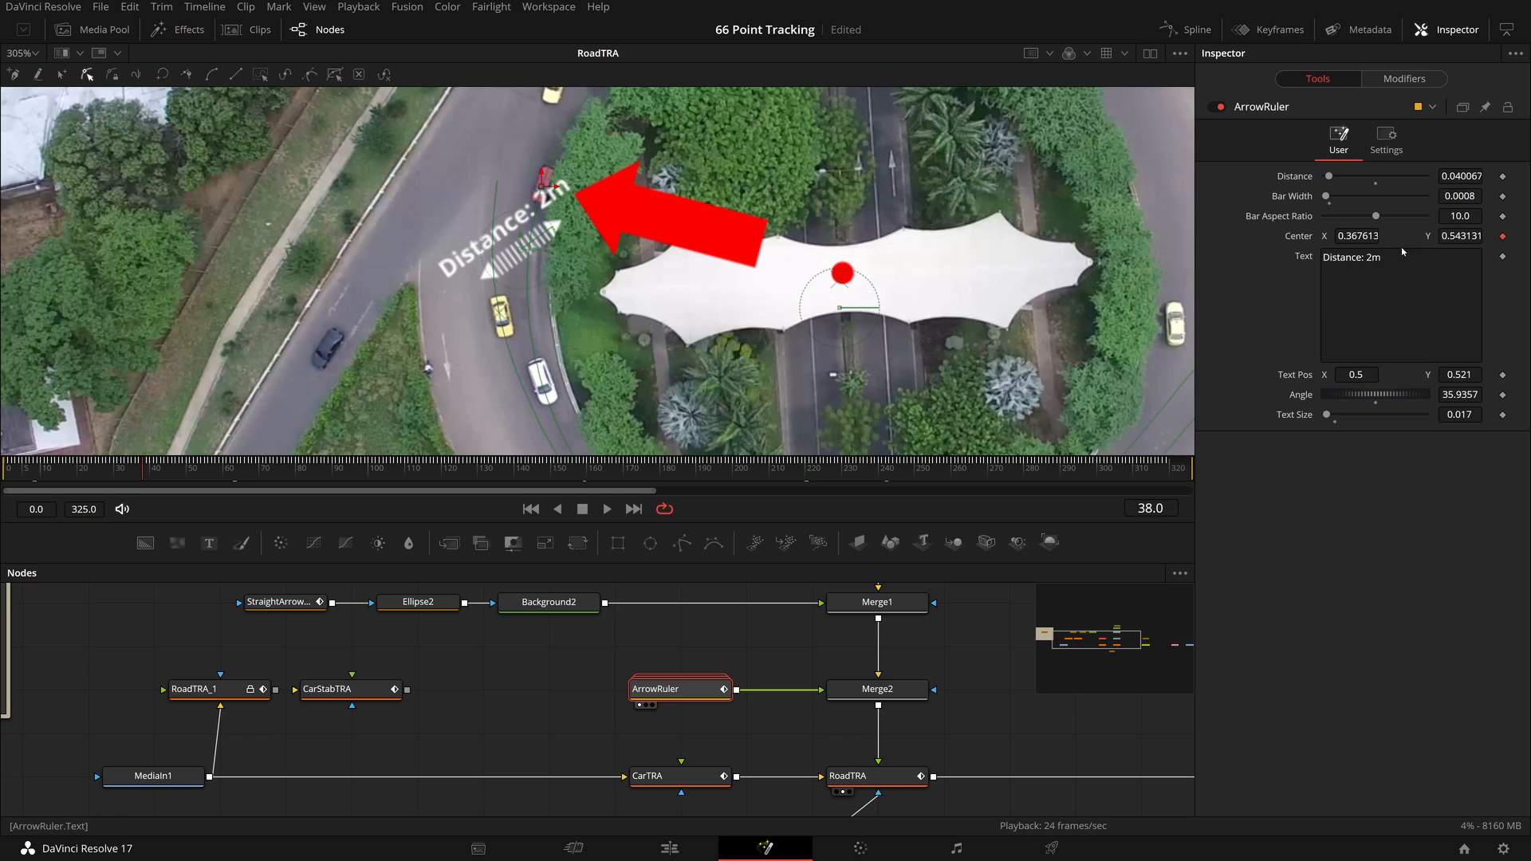
pyautogui.rightClick(1301, 398)
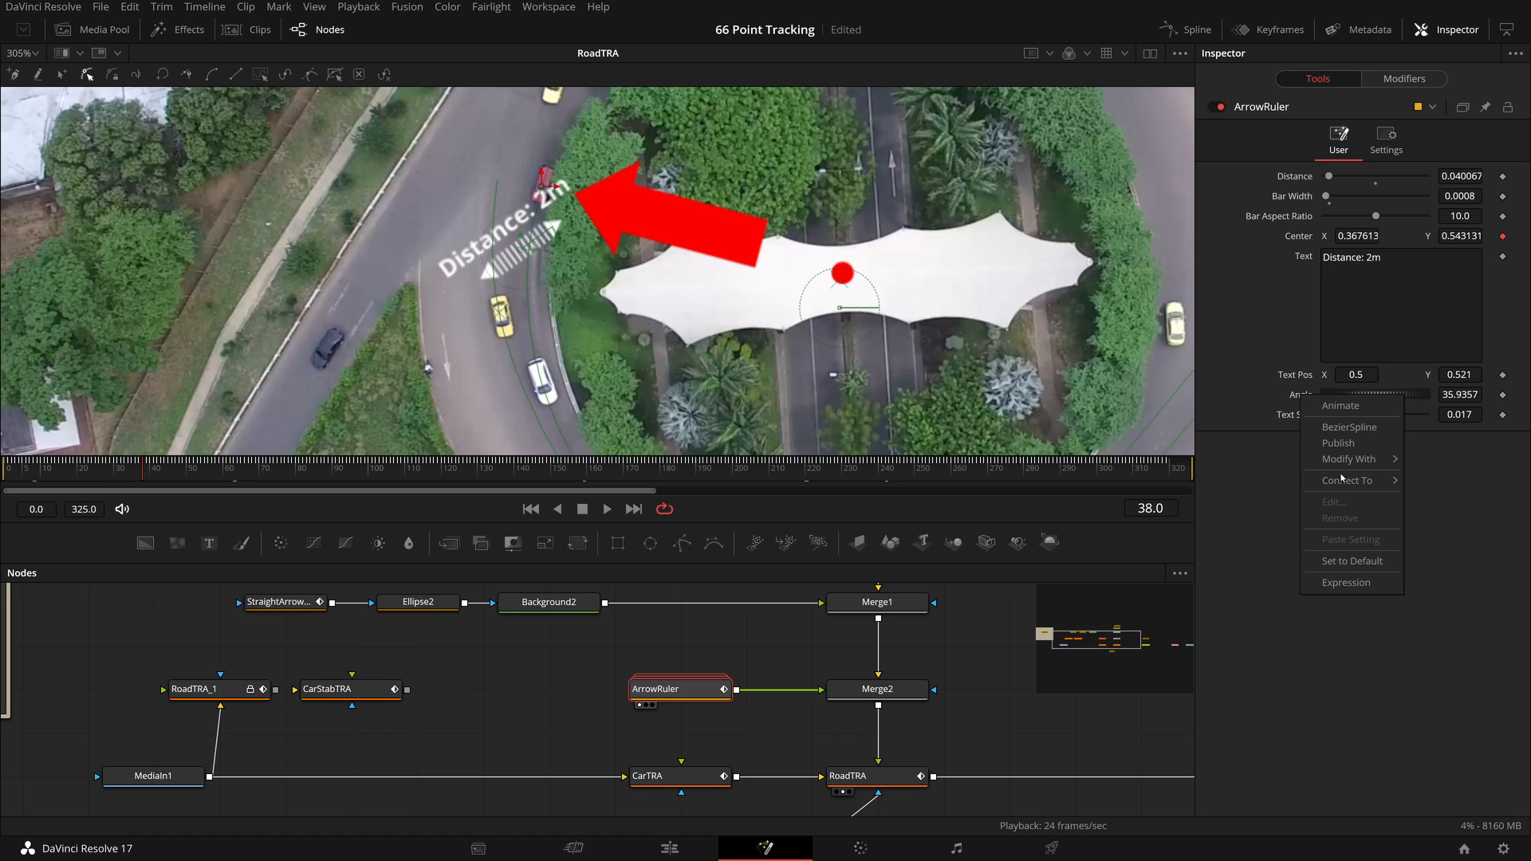
pyautogui.moveTo(1344, 481)
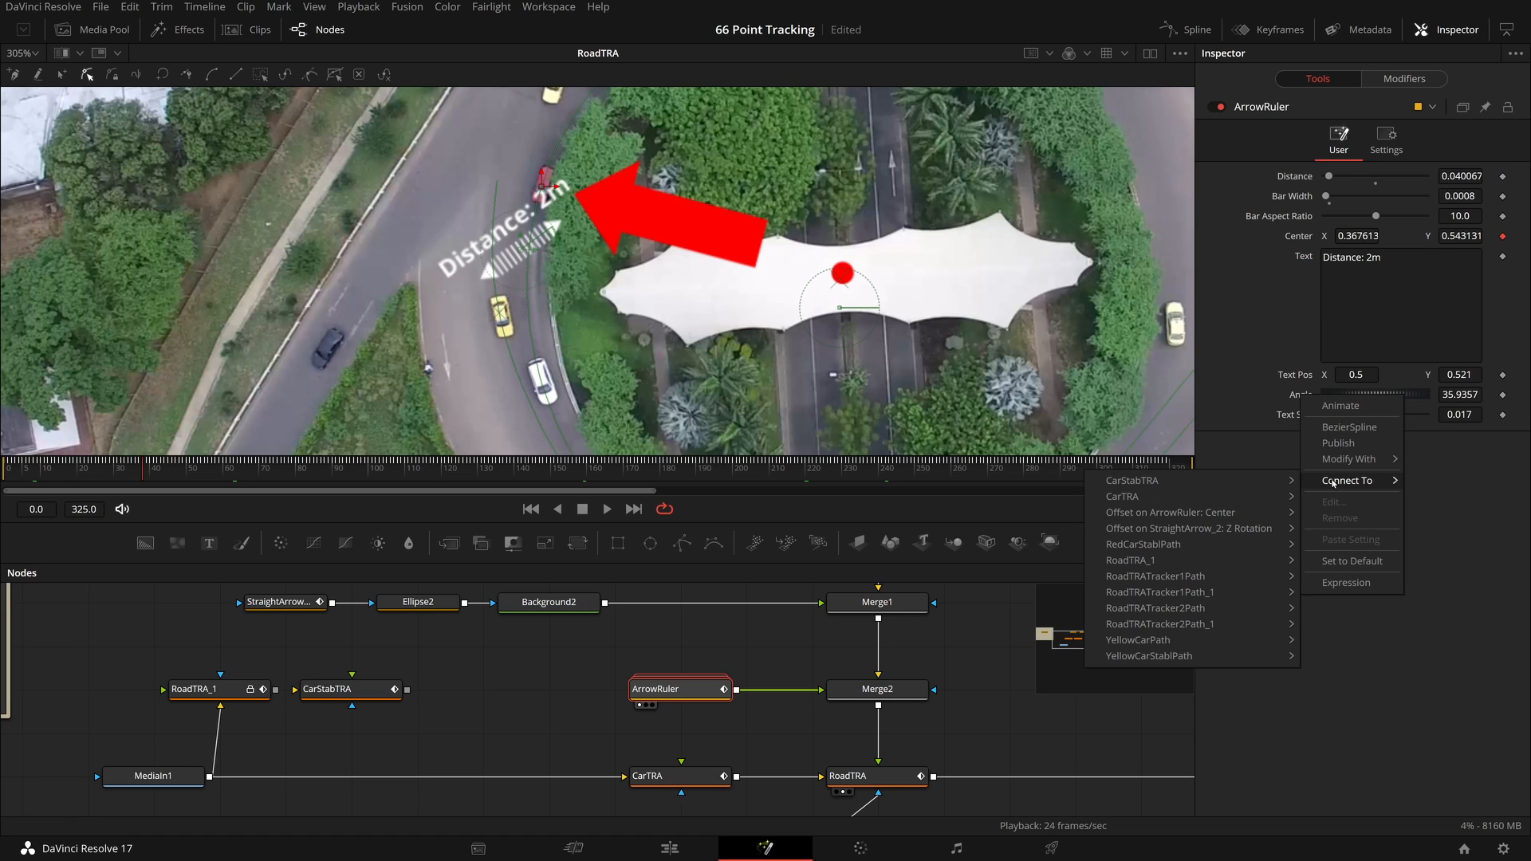
pyautogui.moveTo(1099, 517)
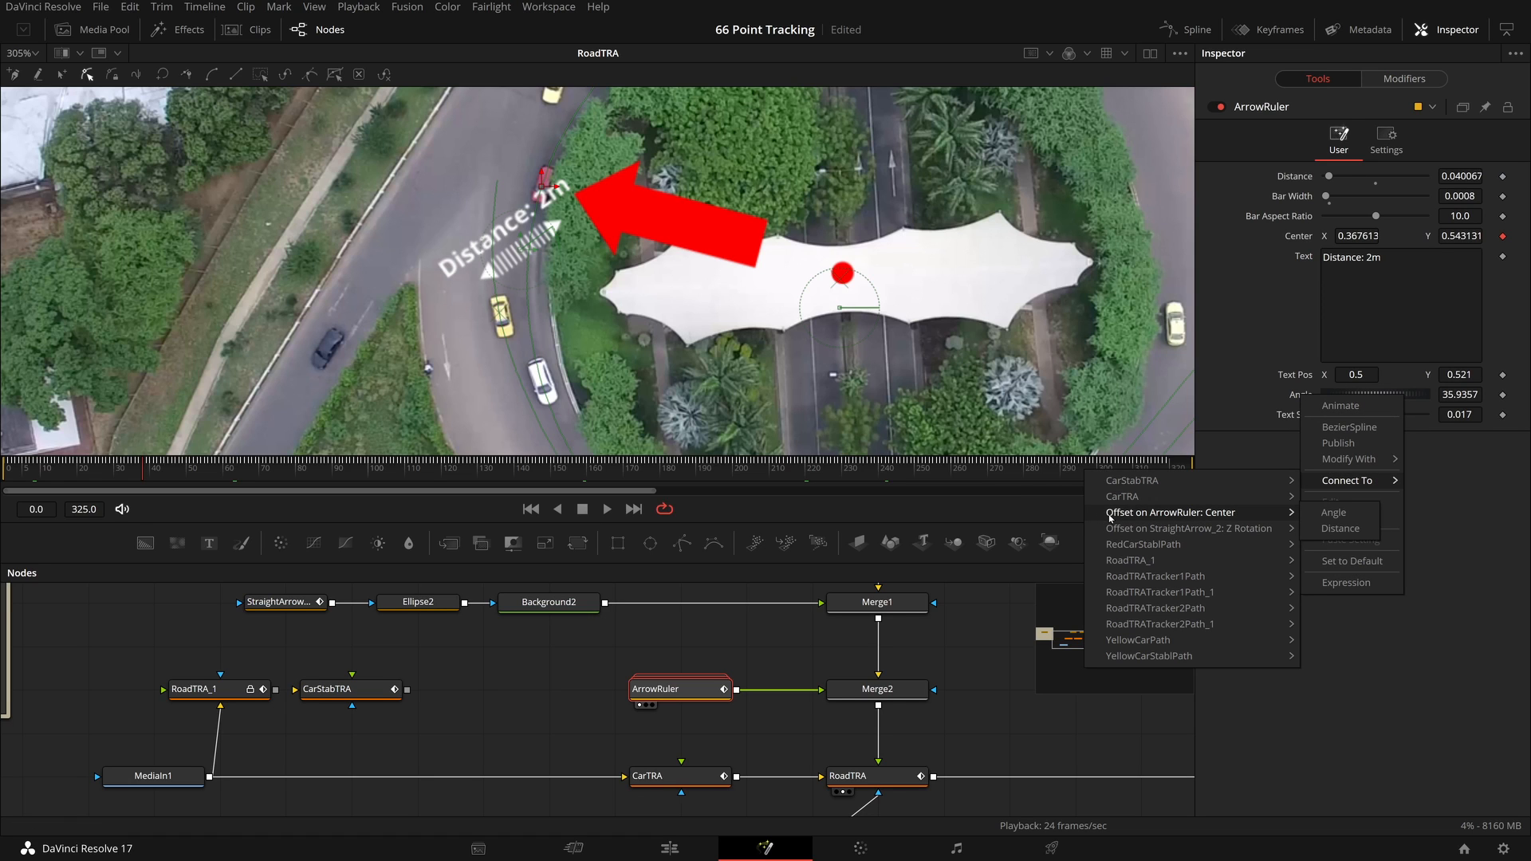
pyautogui.click(1334, 514)
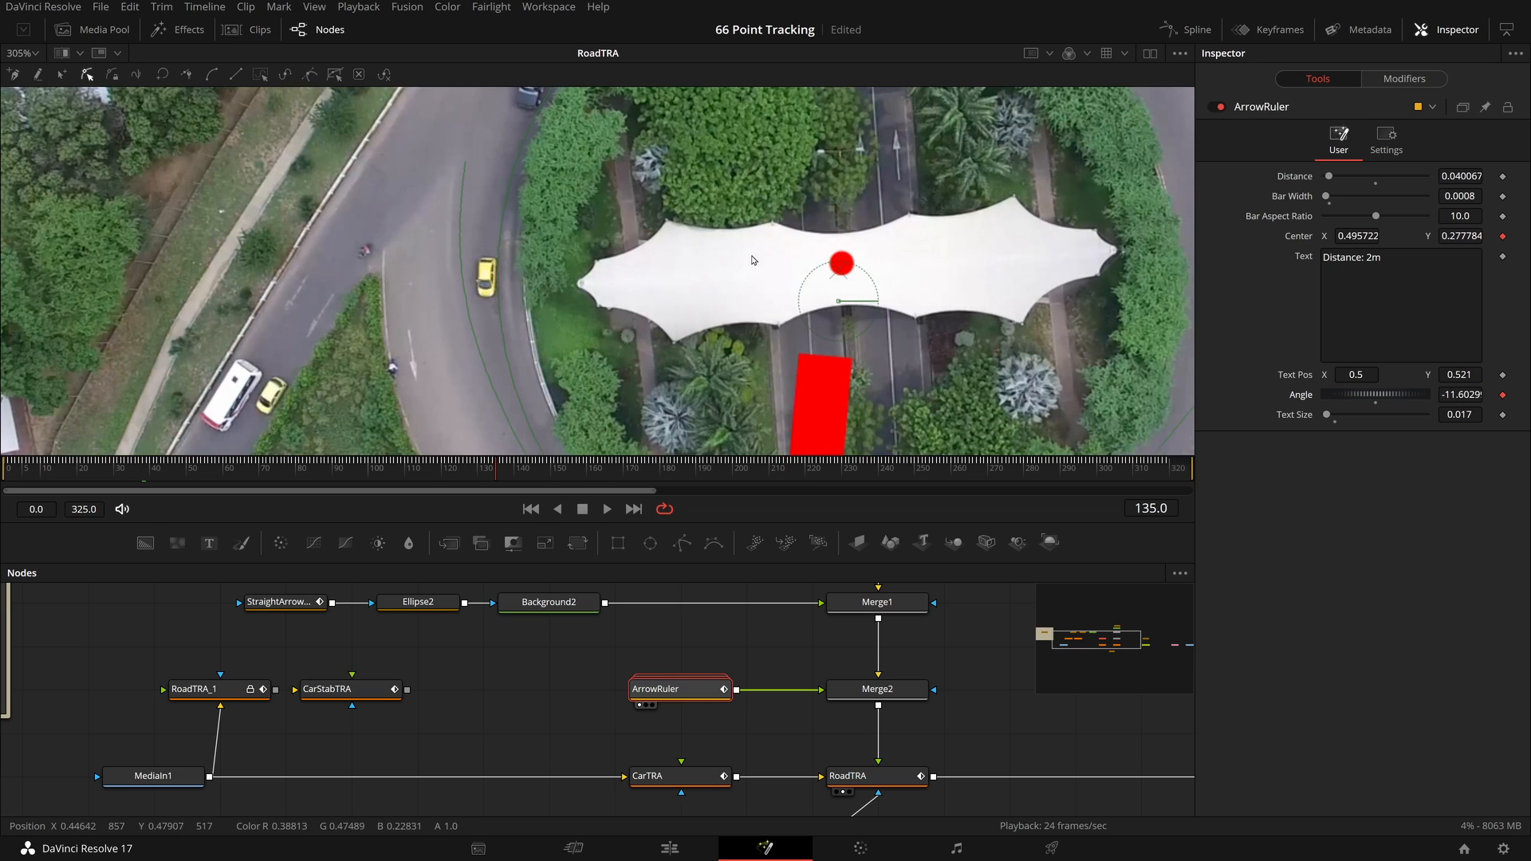
pyautogui.scroll(-3, 724, 128)
pyautogui.scroll(2, 772, 226)
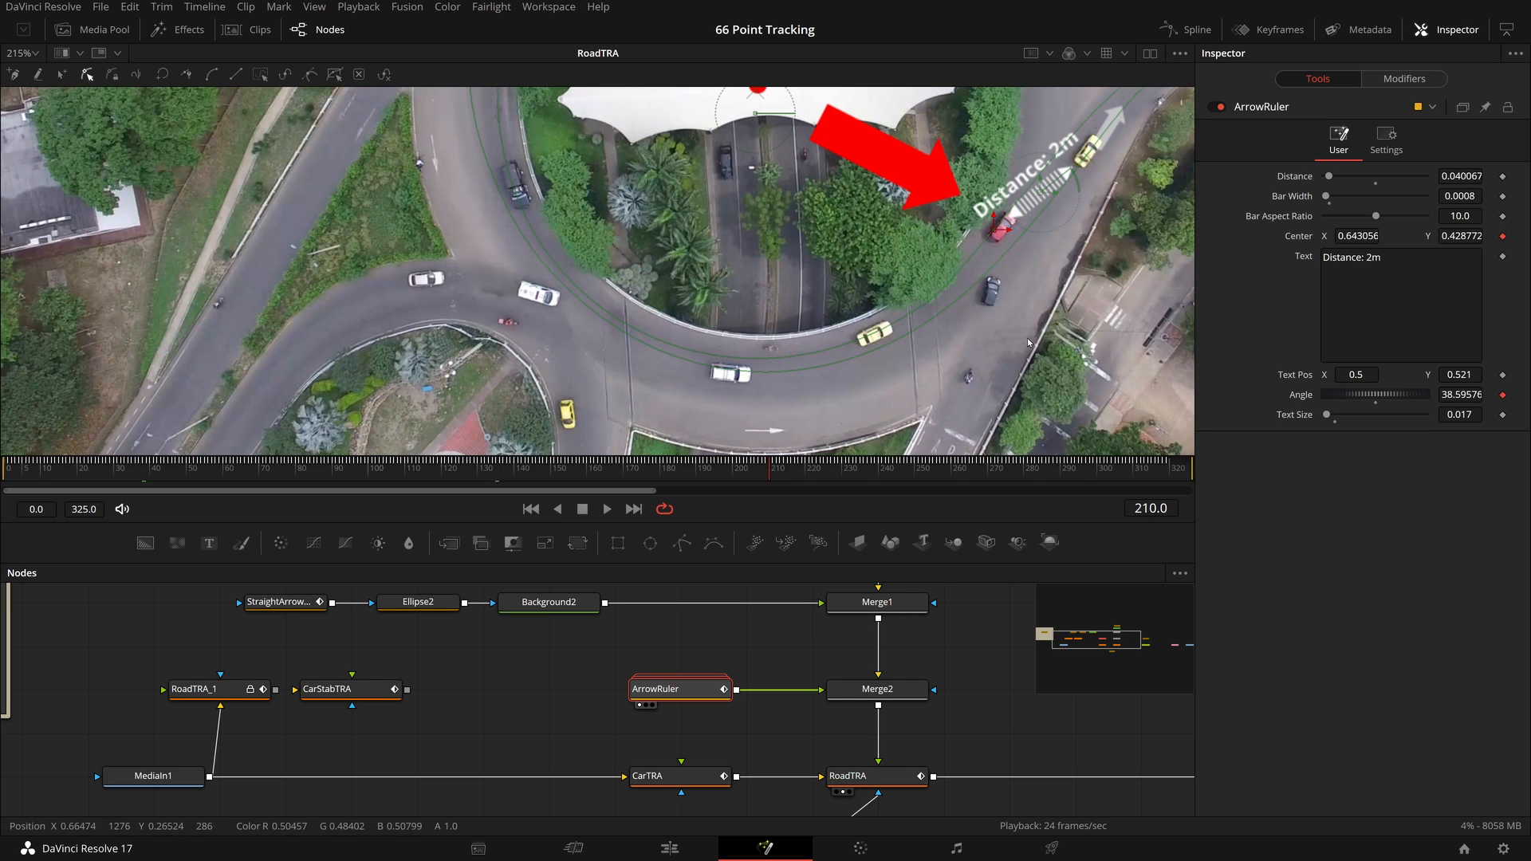
# - Try an Angle Offset of -180 in the ArrowRuler Center modifier, then reset it to 0
pyautogui.click(1405, 78)
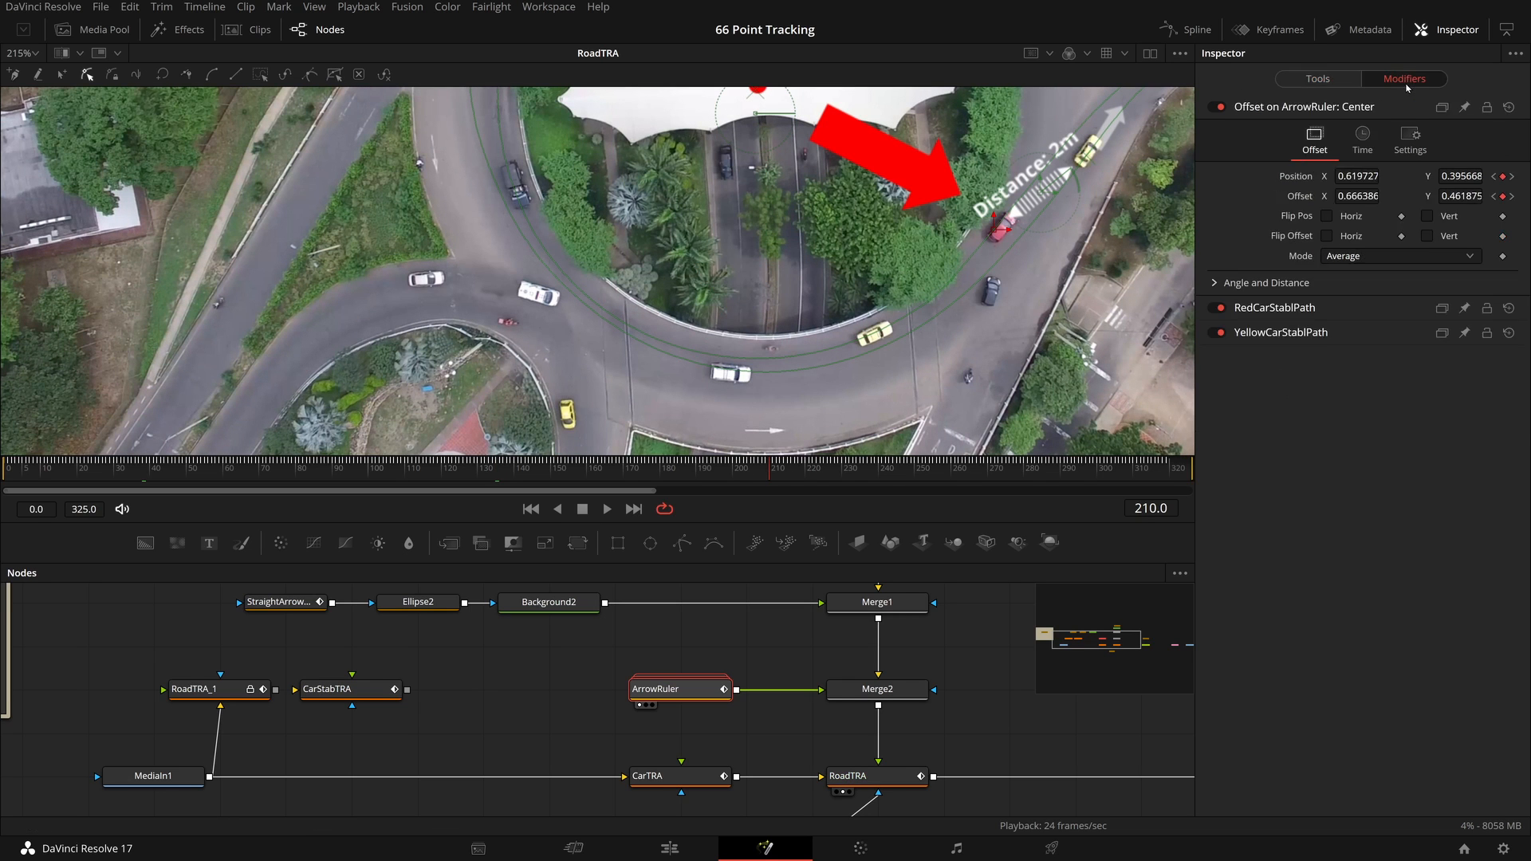
pyautogui.click(1213, 284)
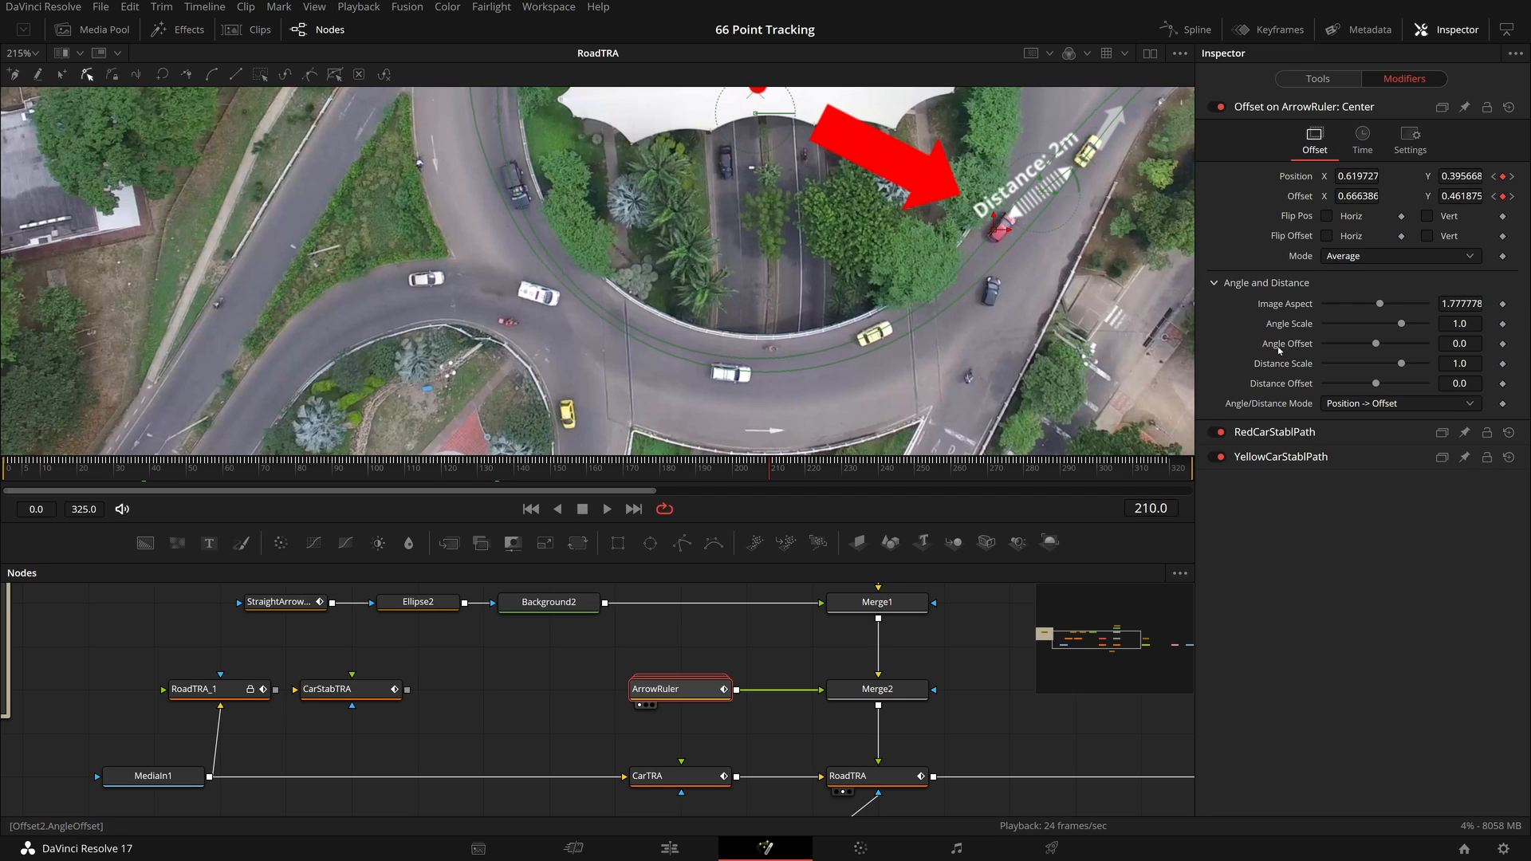
pyautogui.moveTo(1375, 346); pyautogui.dragTo(1261, 344)
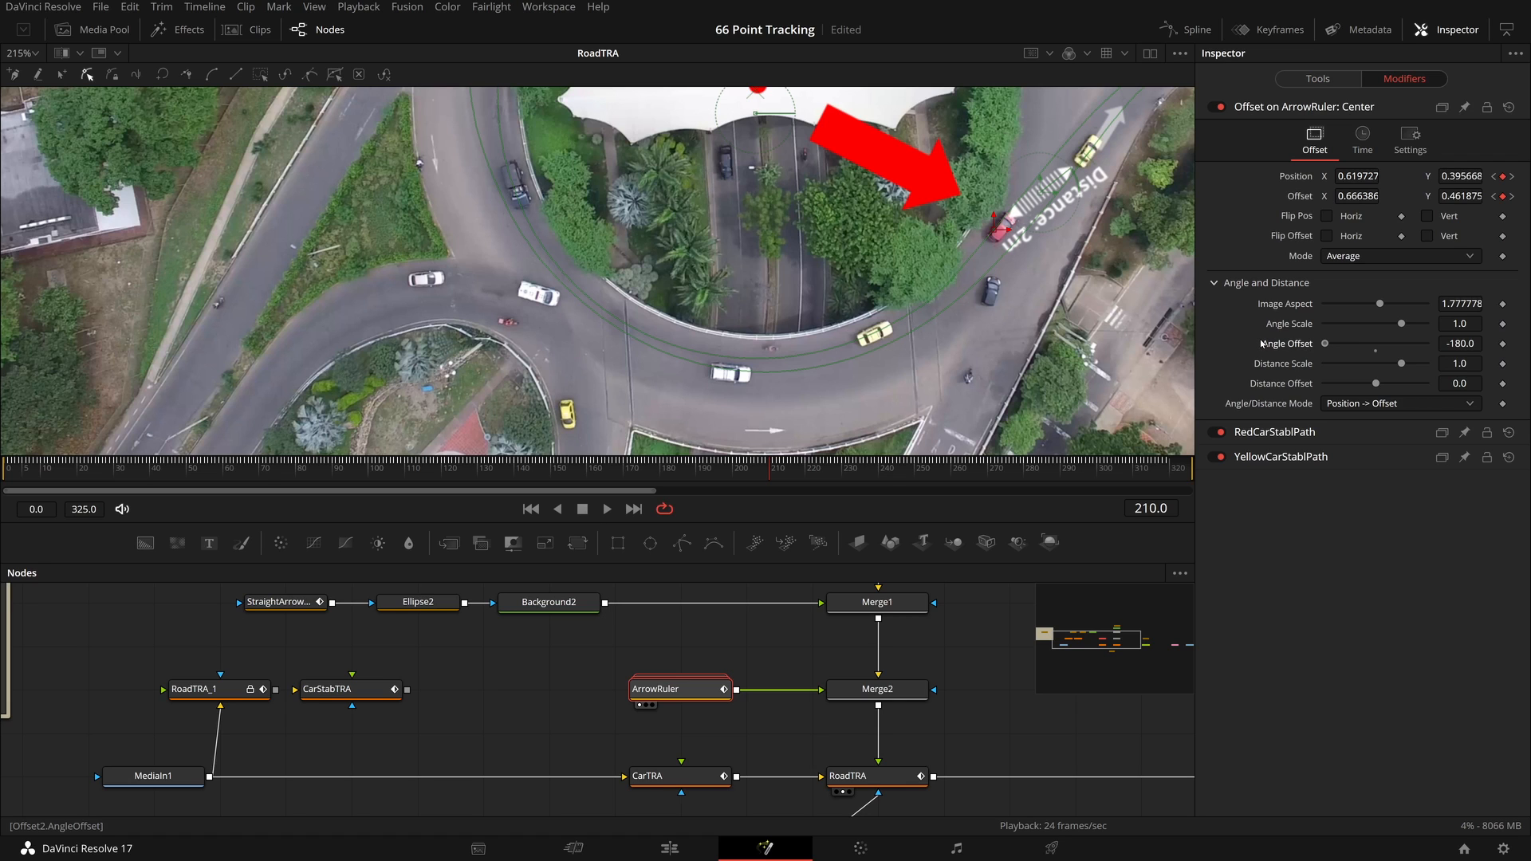
pyautogui.doubleClick(1376, 351)
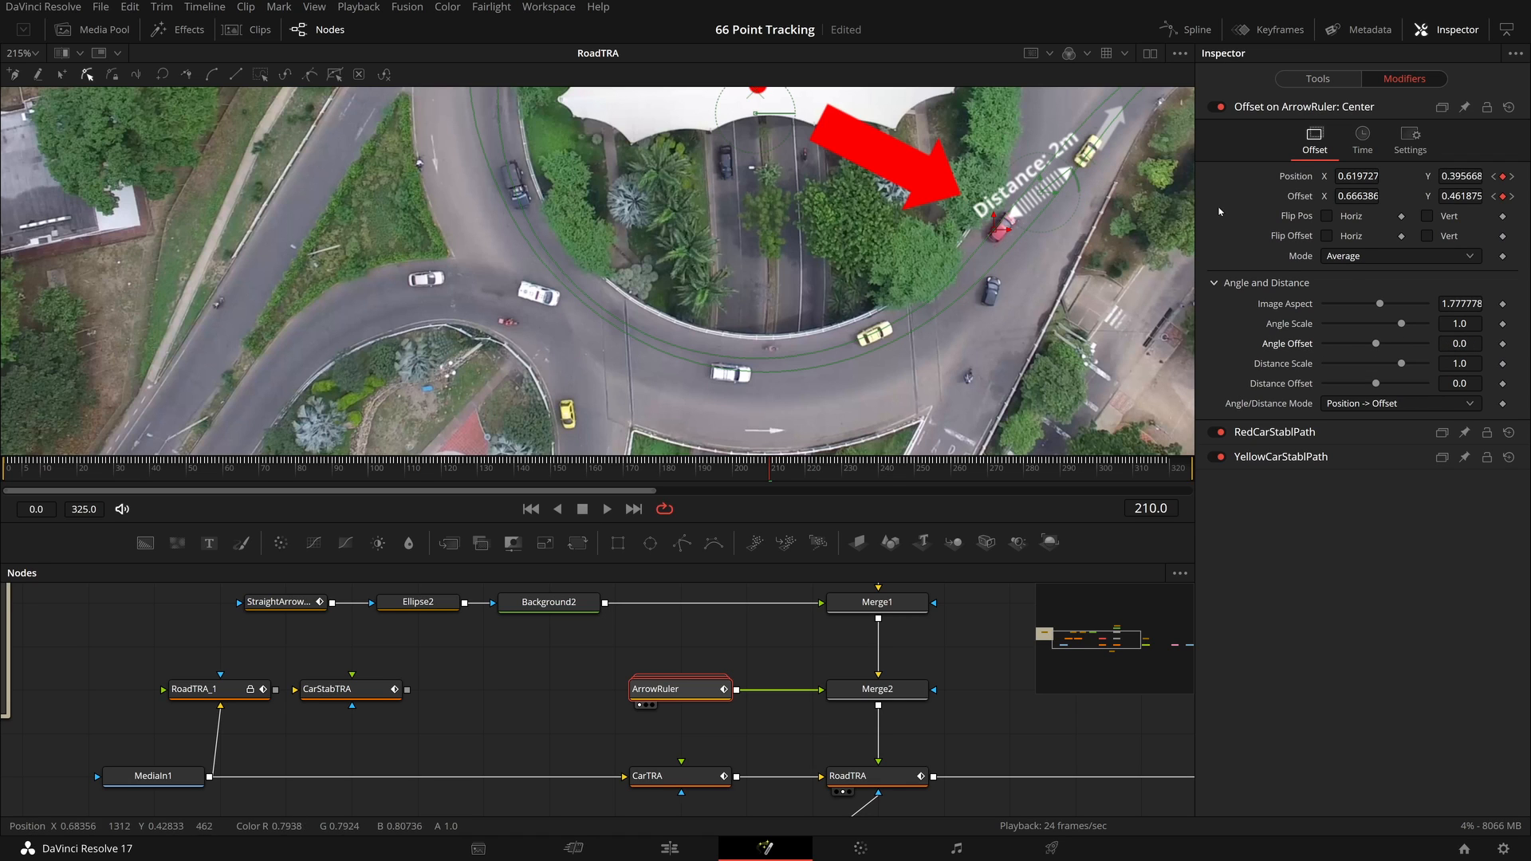
# - Connect ArrowRuler's Distance to the Distance output of Offset on ArrowRuler: Center
pyautogui.click(1312, 79)
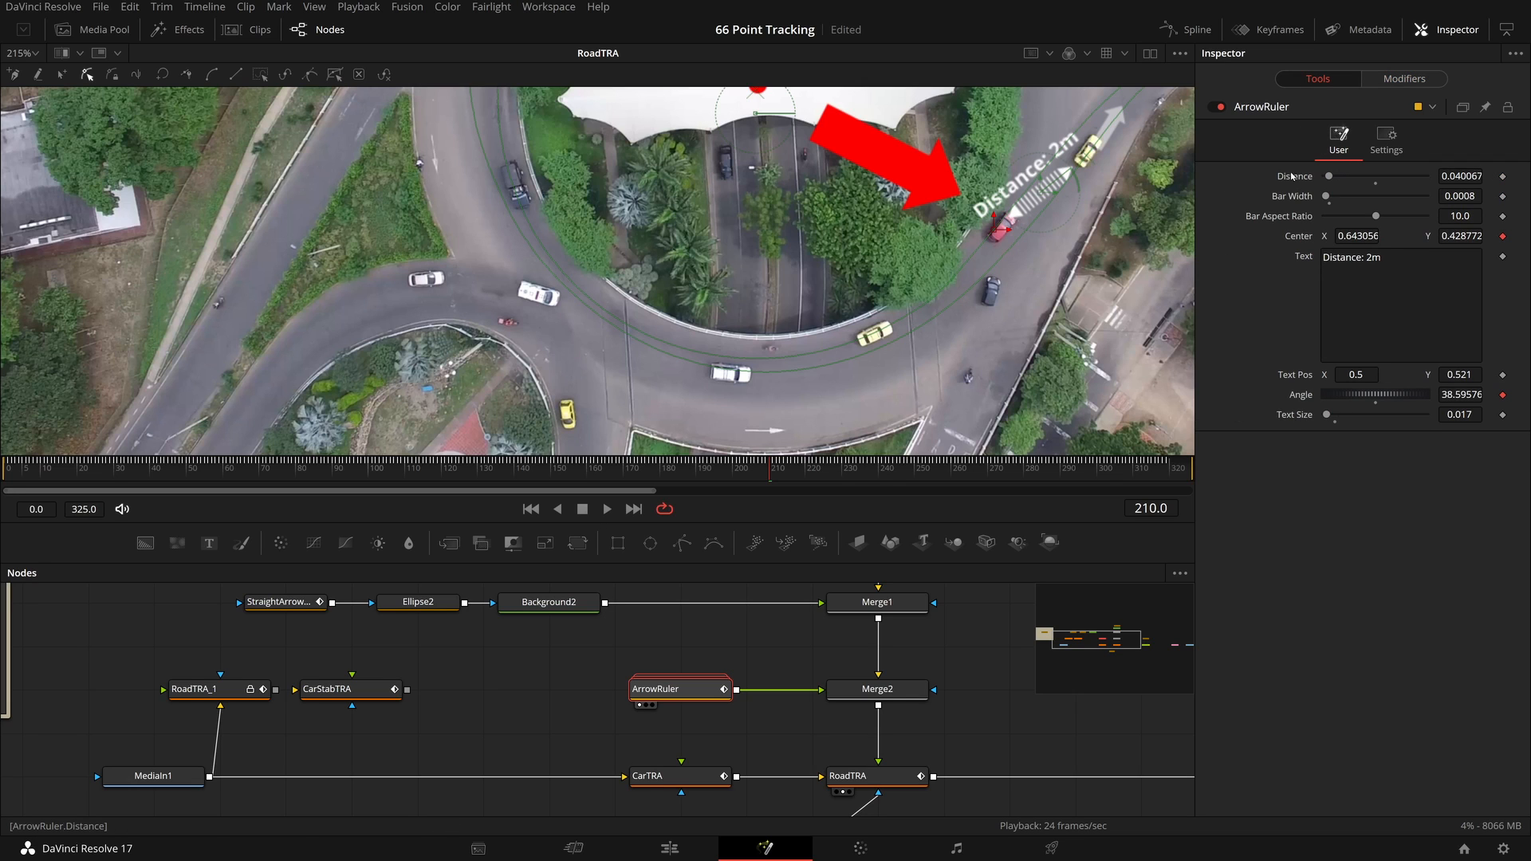
pyautogui.rightClick(1291, 180)
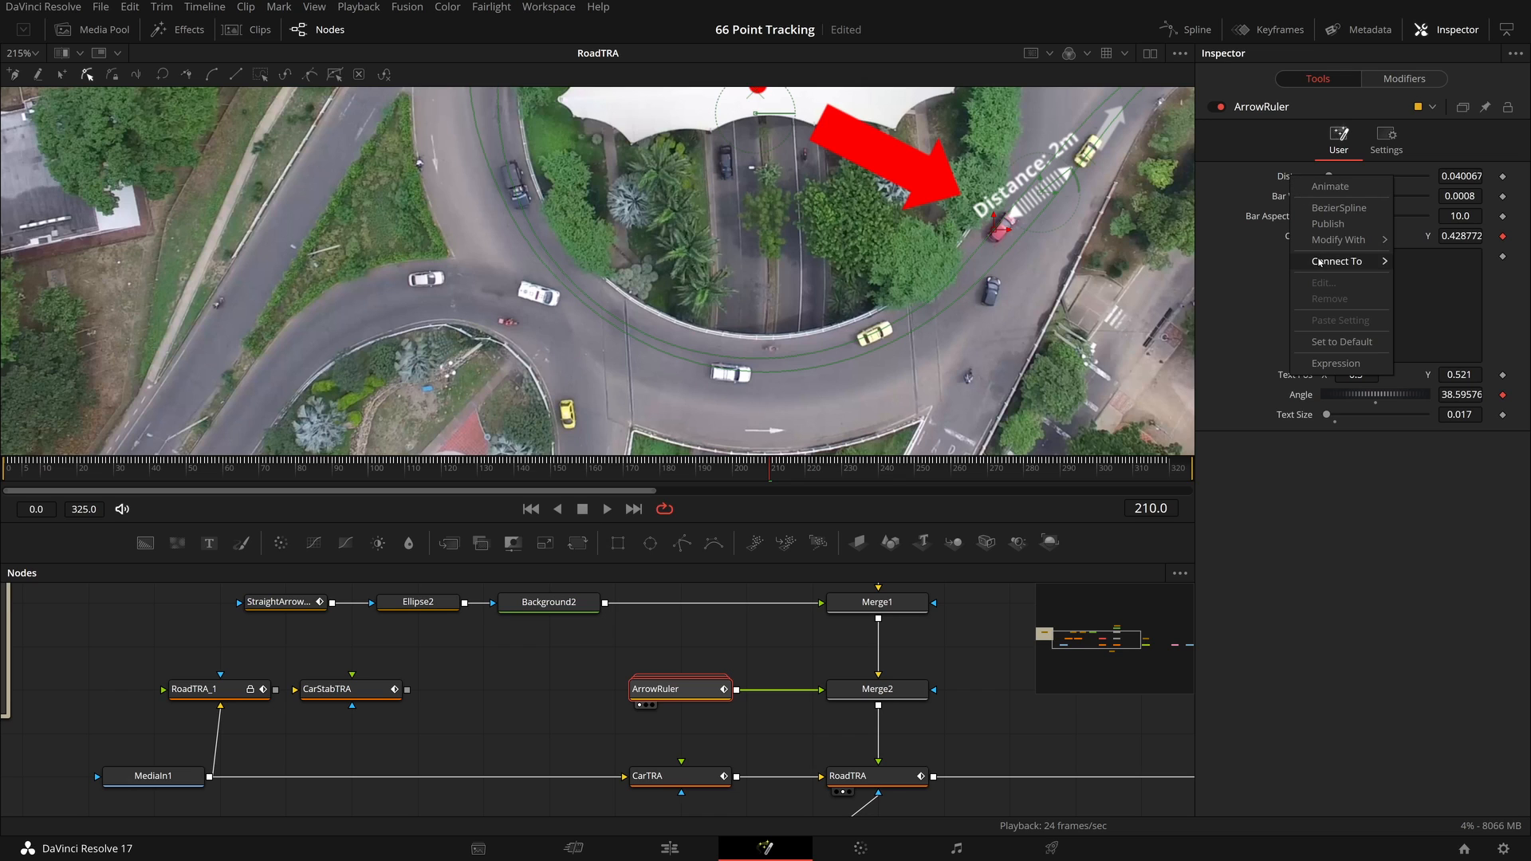
pyautogui.moveTo(1320, 261)
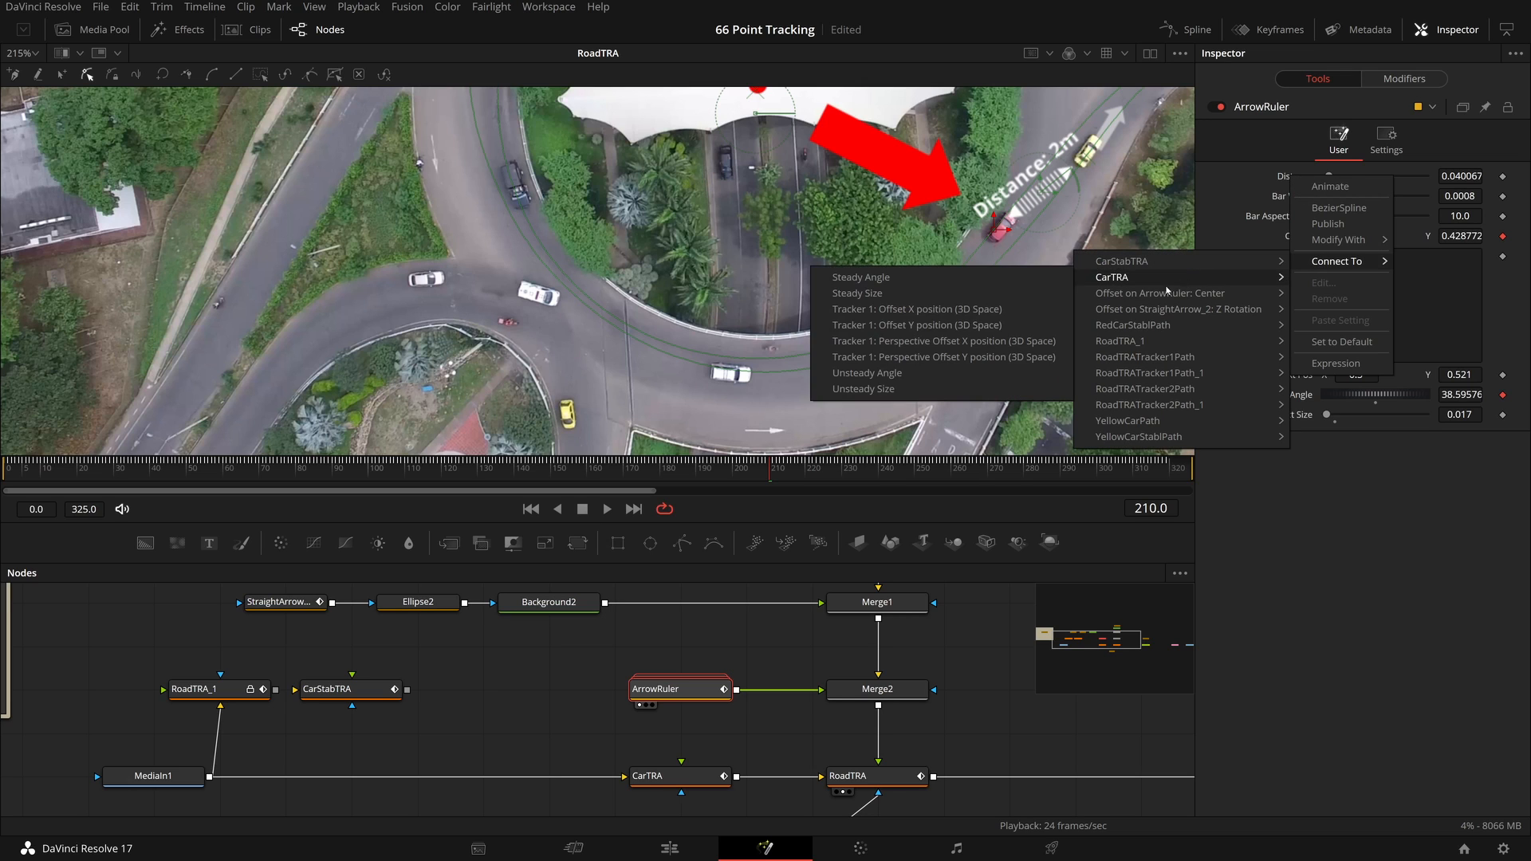
pyautogui.moveTo(1272, 293)
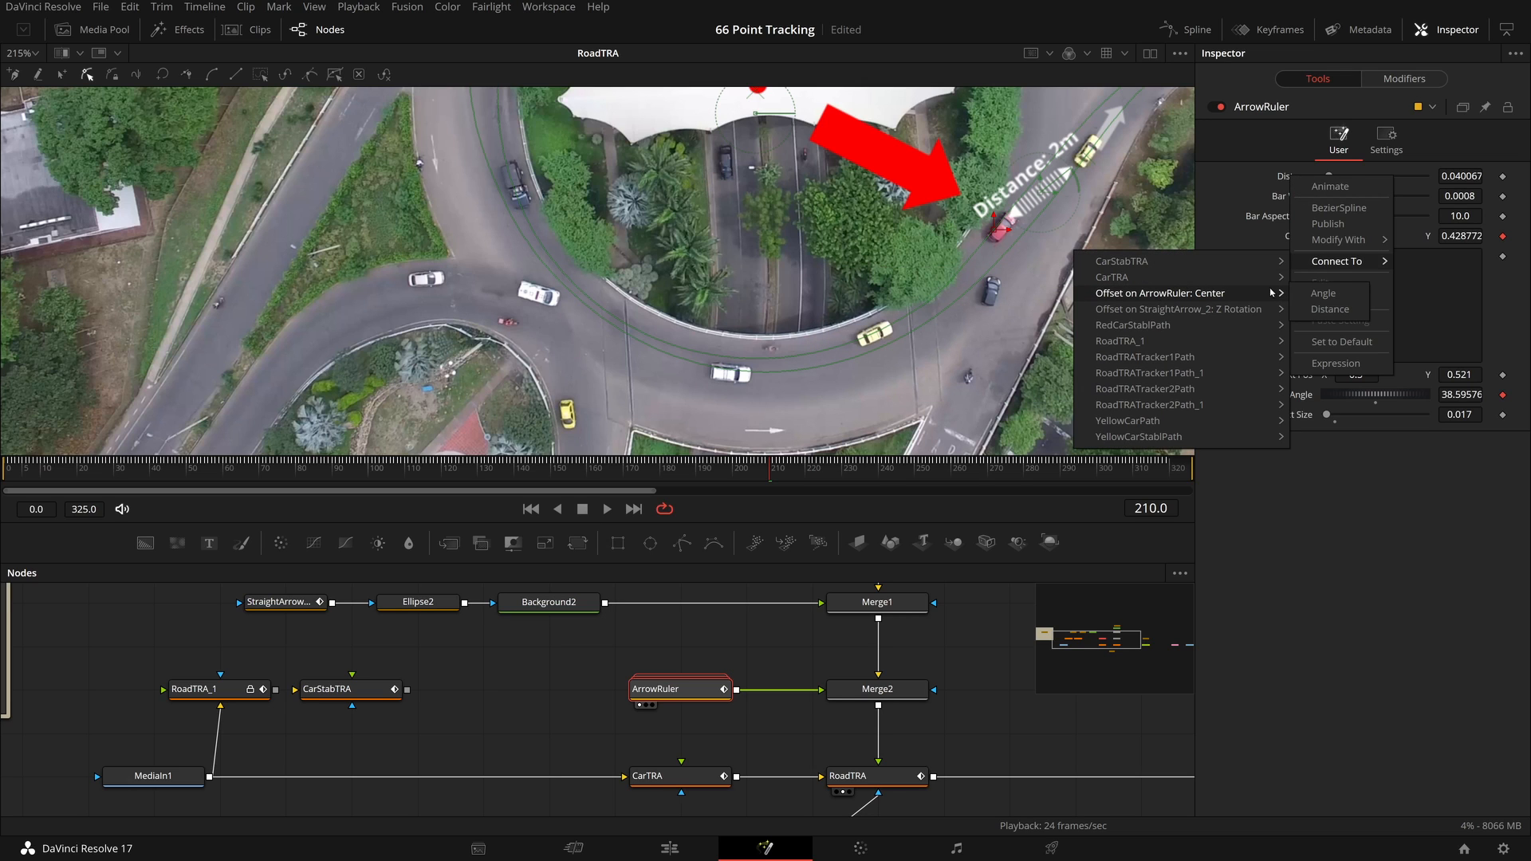
pyautogui.click(1318, 311)
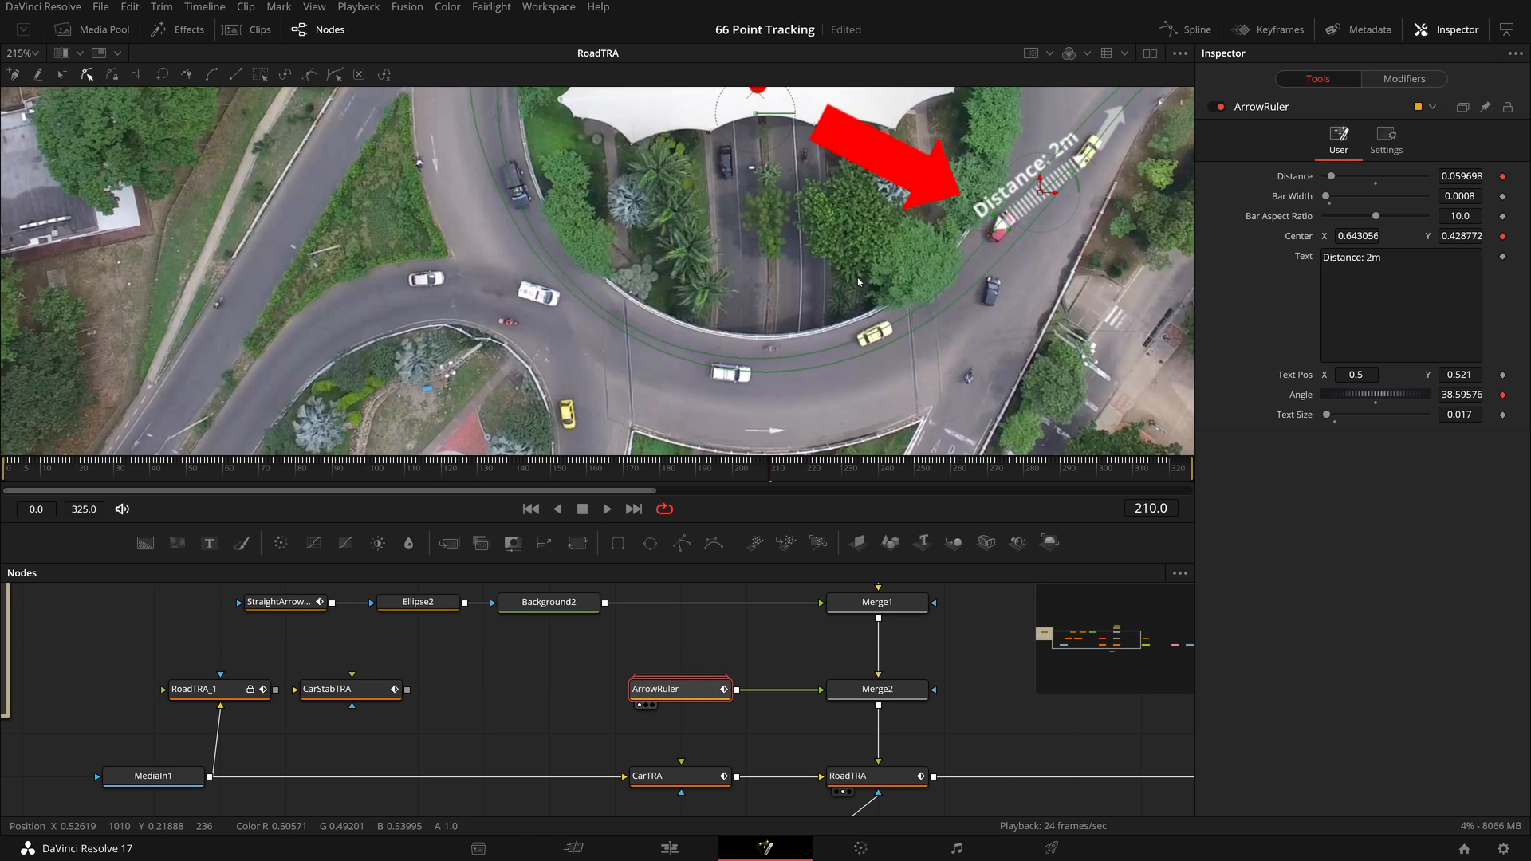
# - Inspect ArrowRuler's length against the full frame in a second viewer, clear that viewer and return to the single RoadTRA view
pyautogui.click(1149, 54)
pyautogui.scroll(3, 608, 277)
pyautogui.scroll(-3, 648, 272)
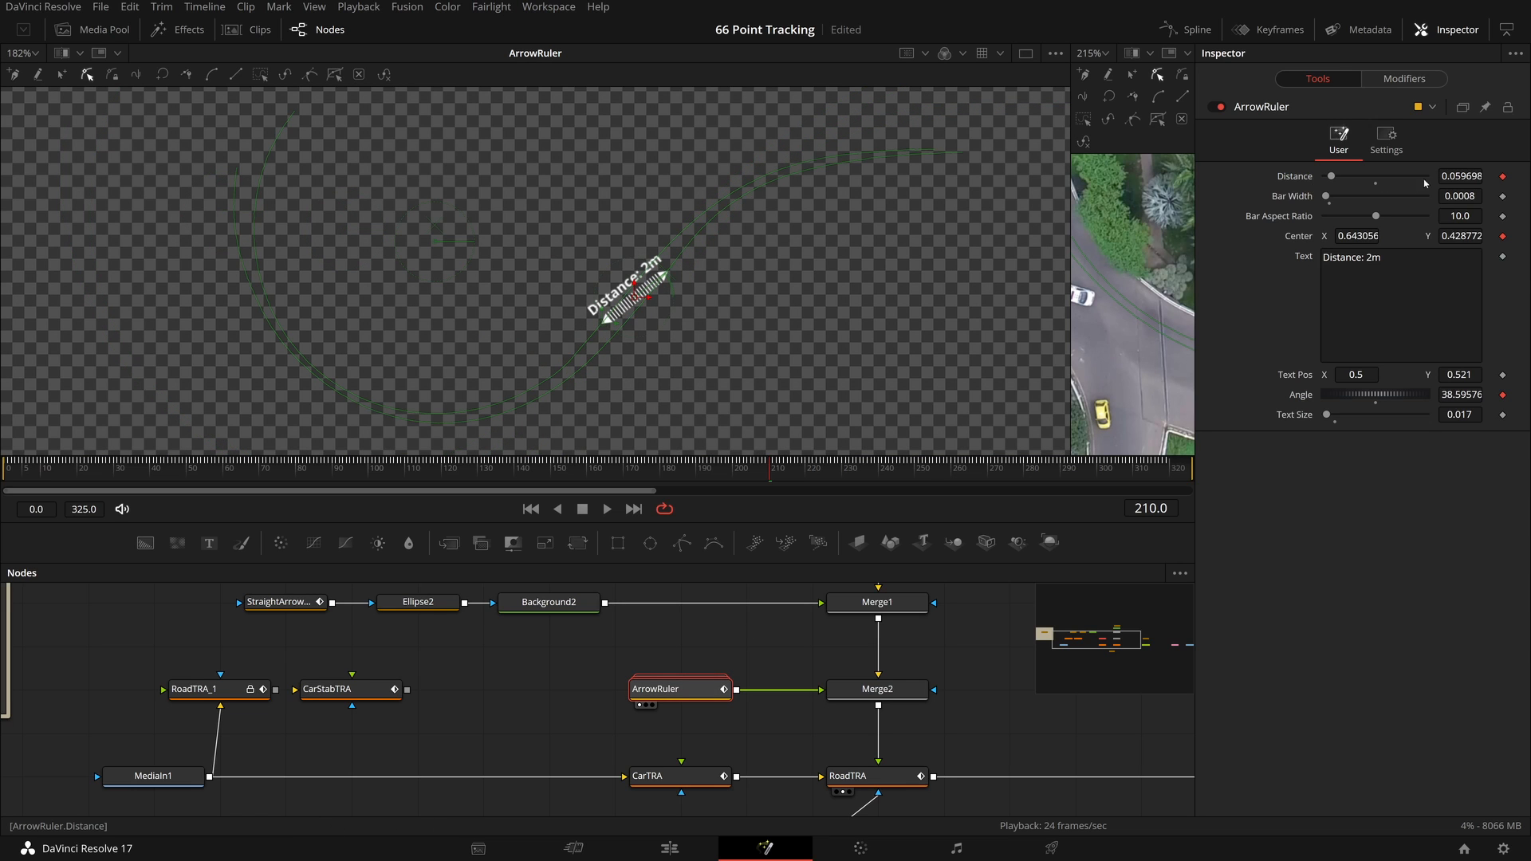
pyautogui.scroll(-6, 877, 184)
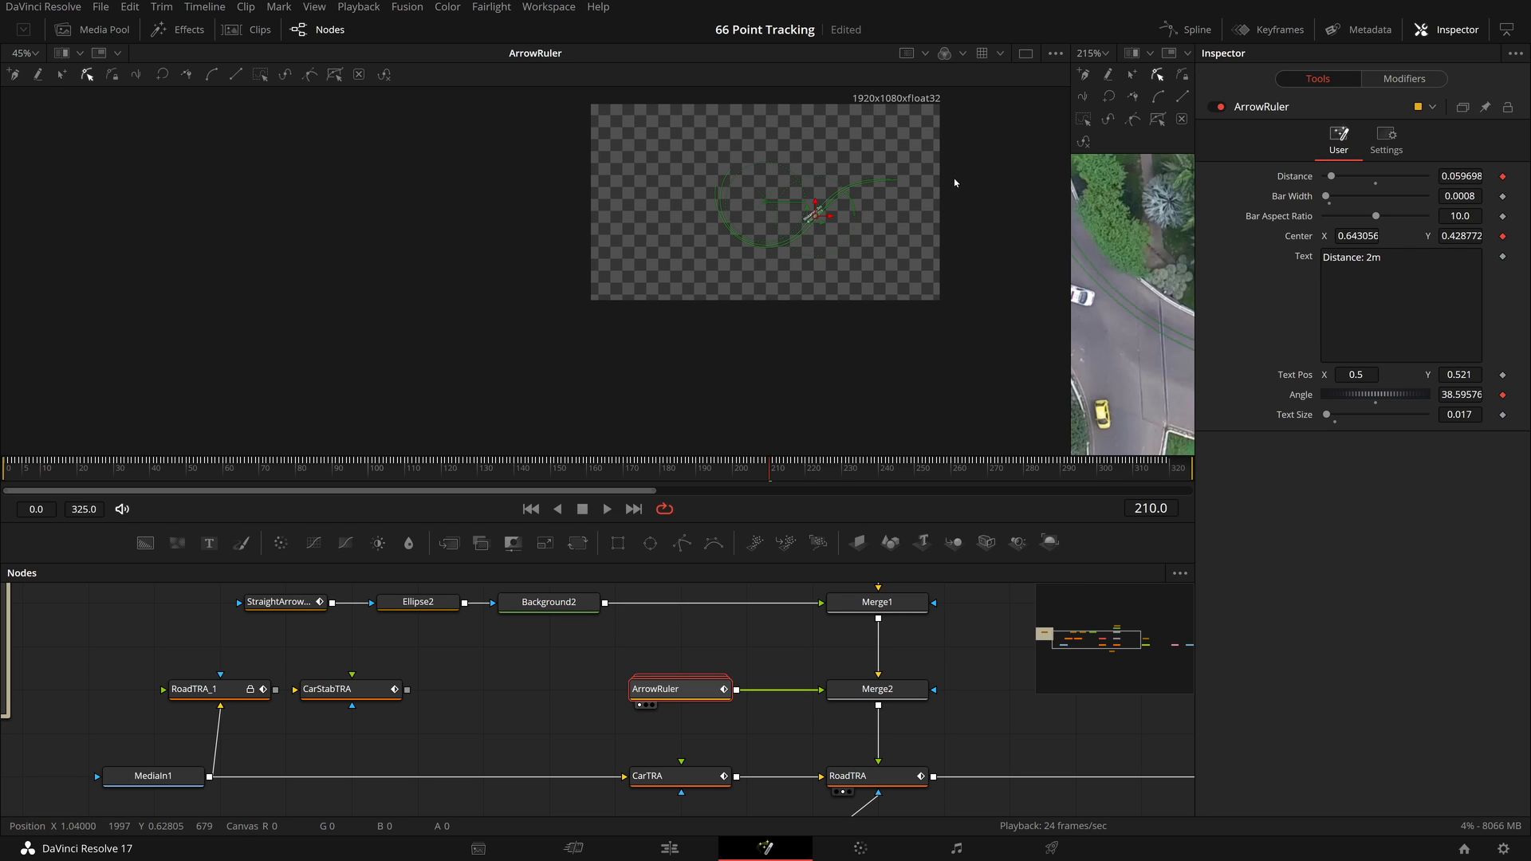
pyautogui.press('1')
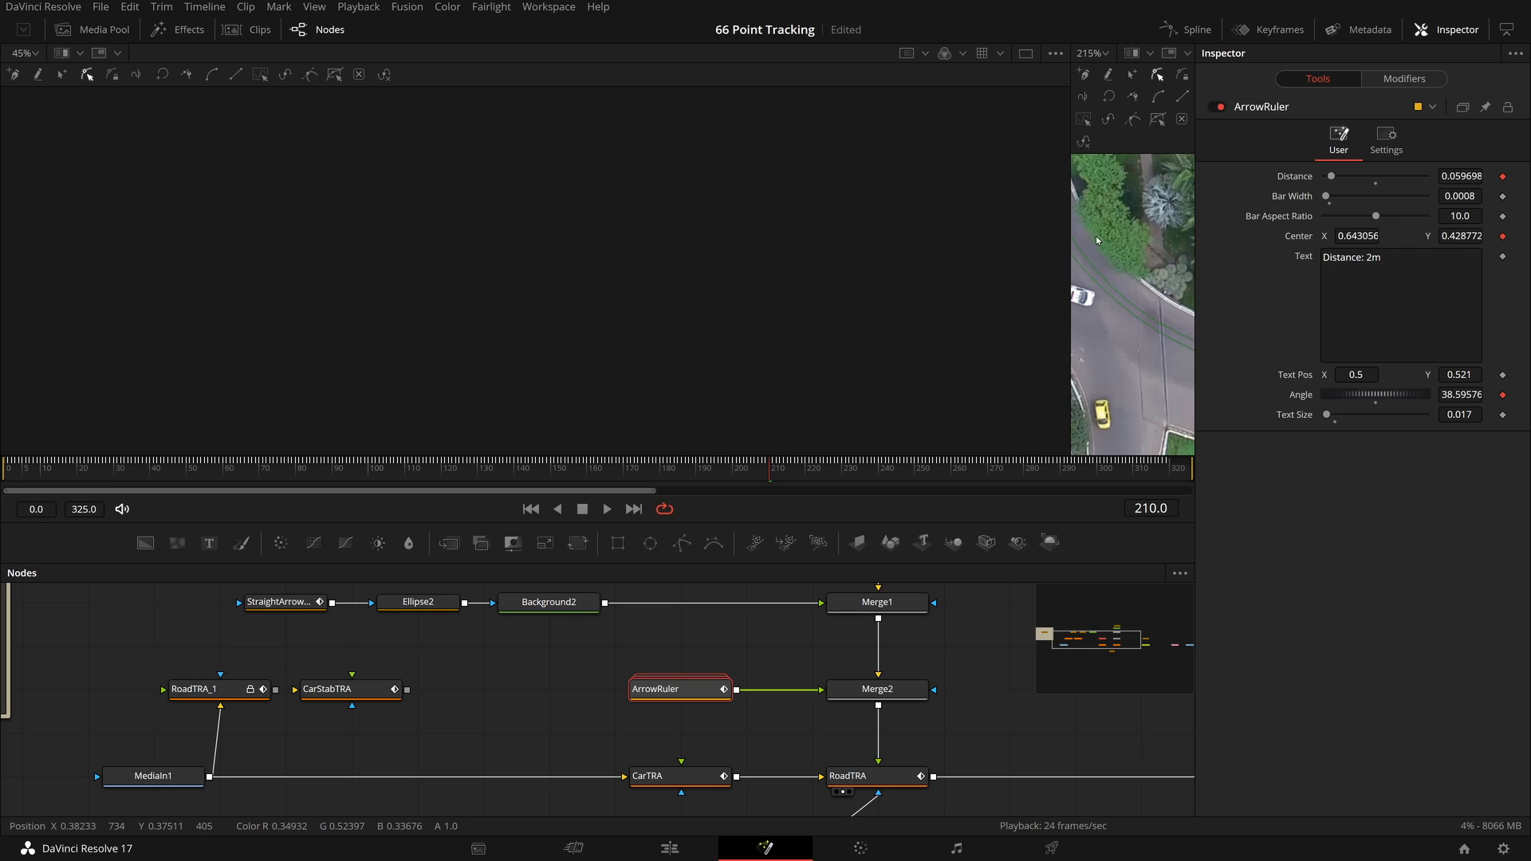
pyautogui.moveTo(876, 240); pyautogui.dragTo(560, 271)
pyautogui.click(1151, 55)
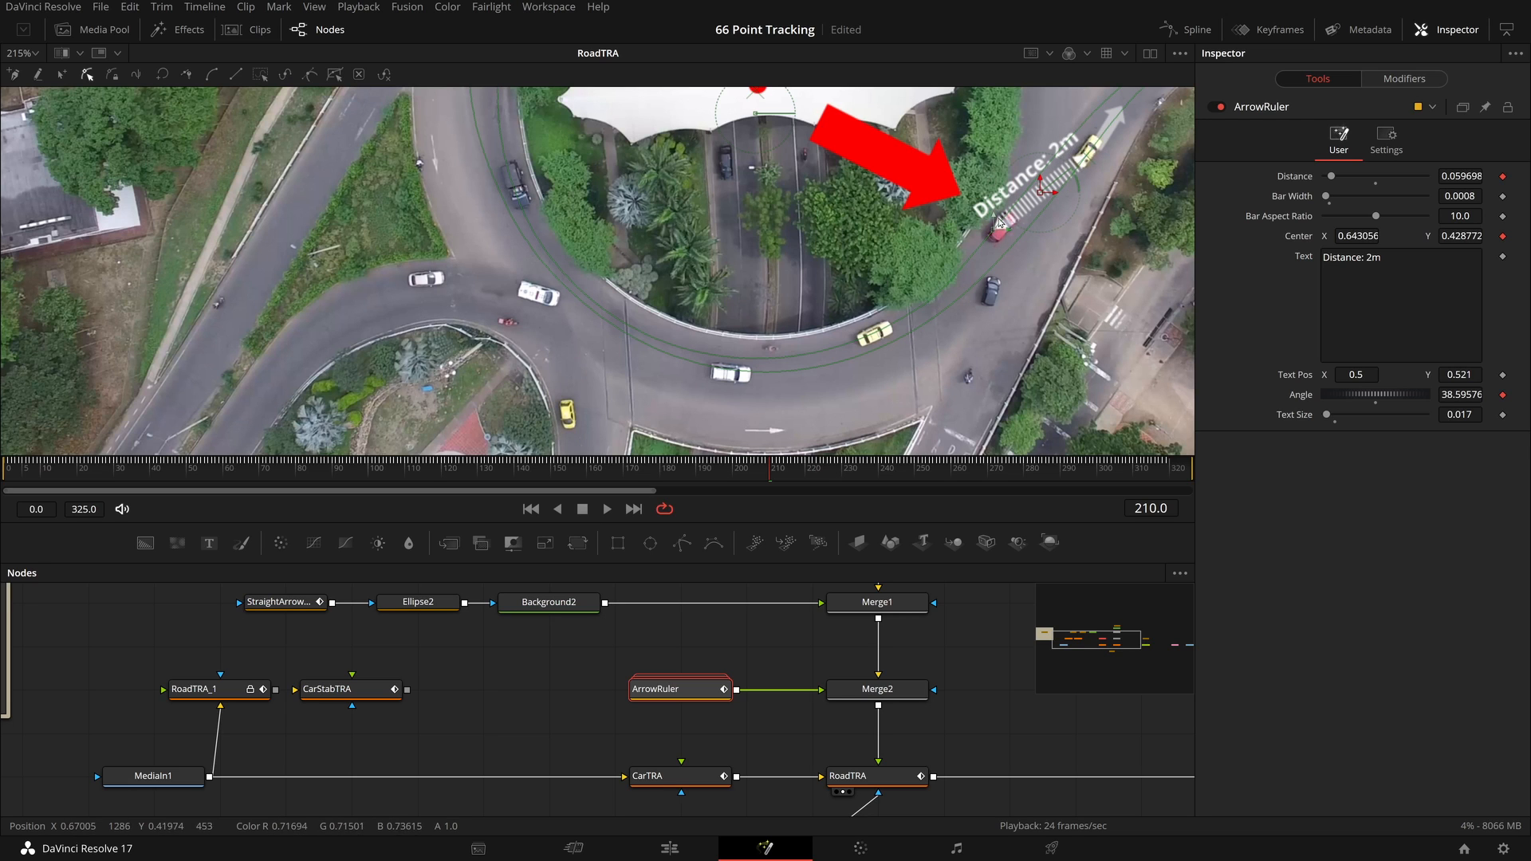
# - Try a Distance Scale of 2.0 in the ArrowRuler Center modifier, then reset it to 1.0
pyautogui.click(1404, 79)
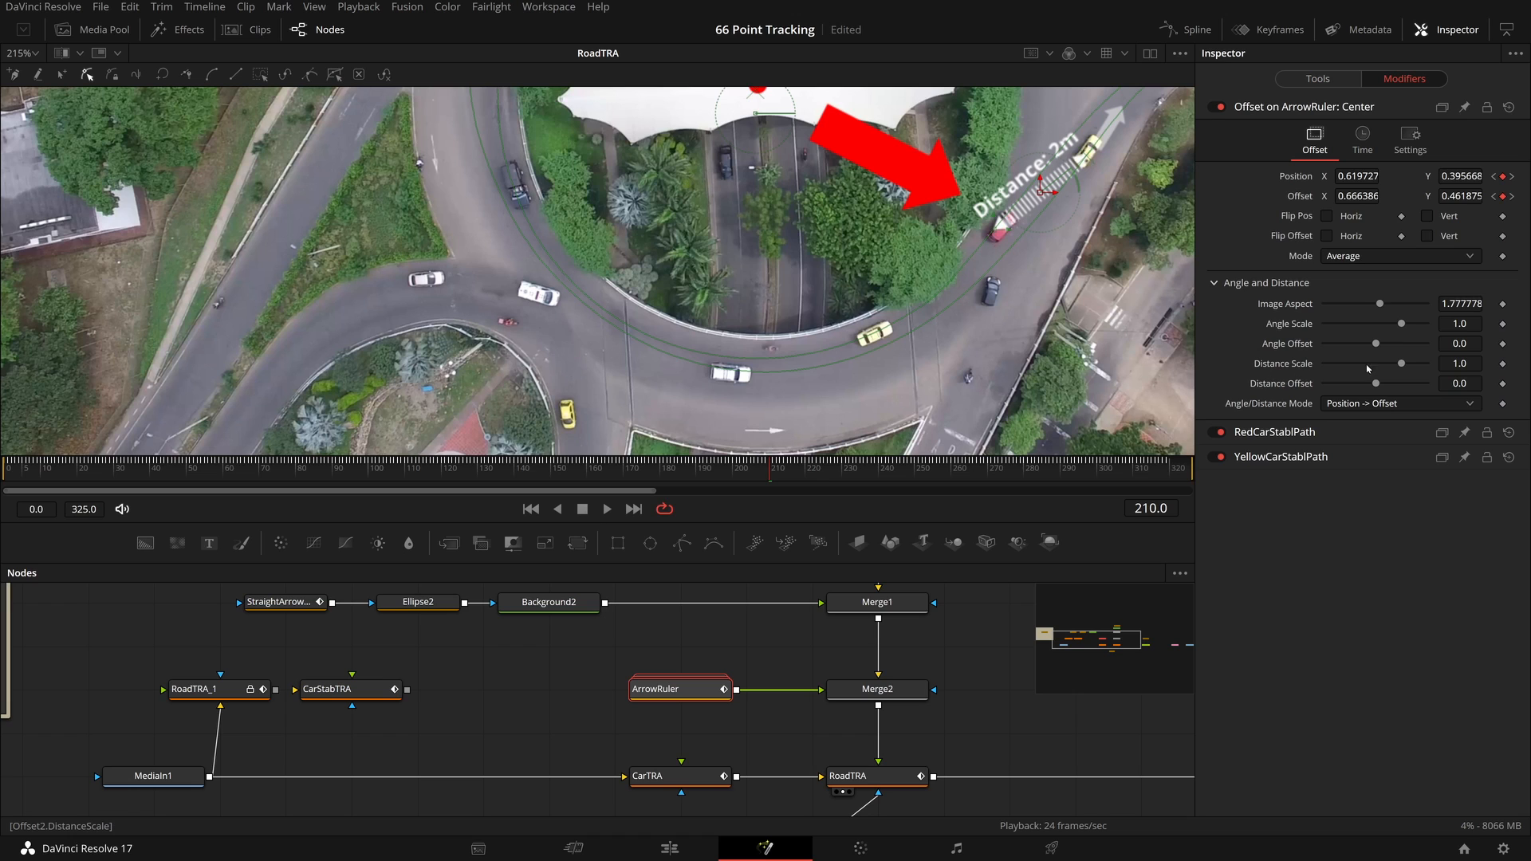
pyautogui.moveTo(1405, 366); pyautogui.dragTo(1442, 365)
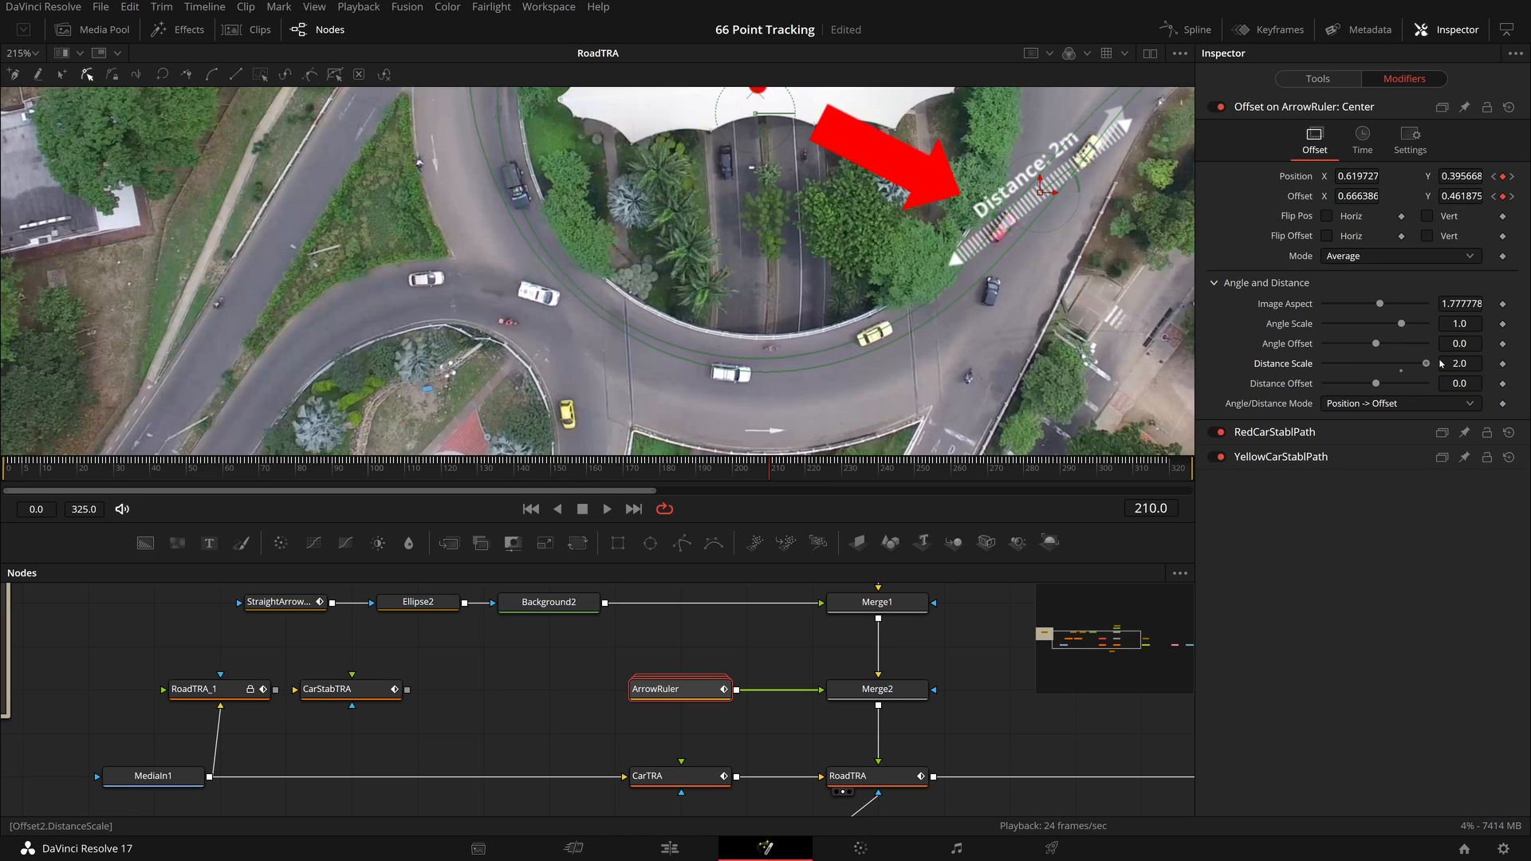
pyautogui.click(1401, 371)
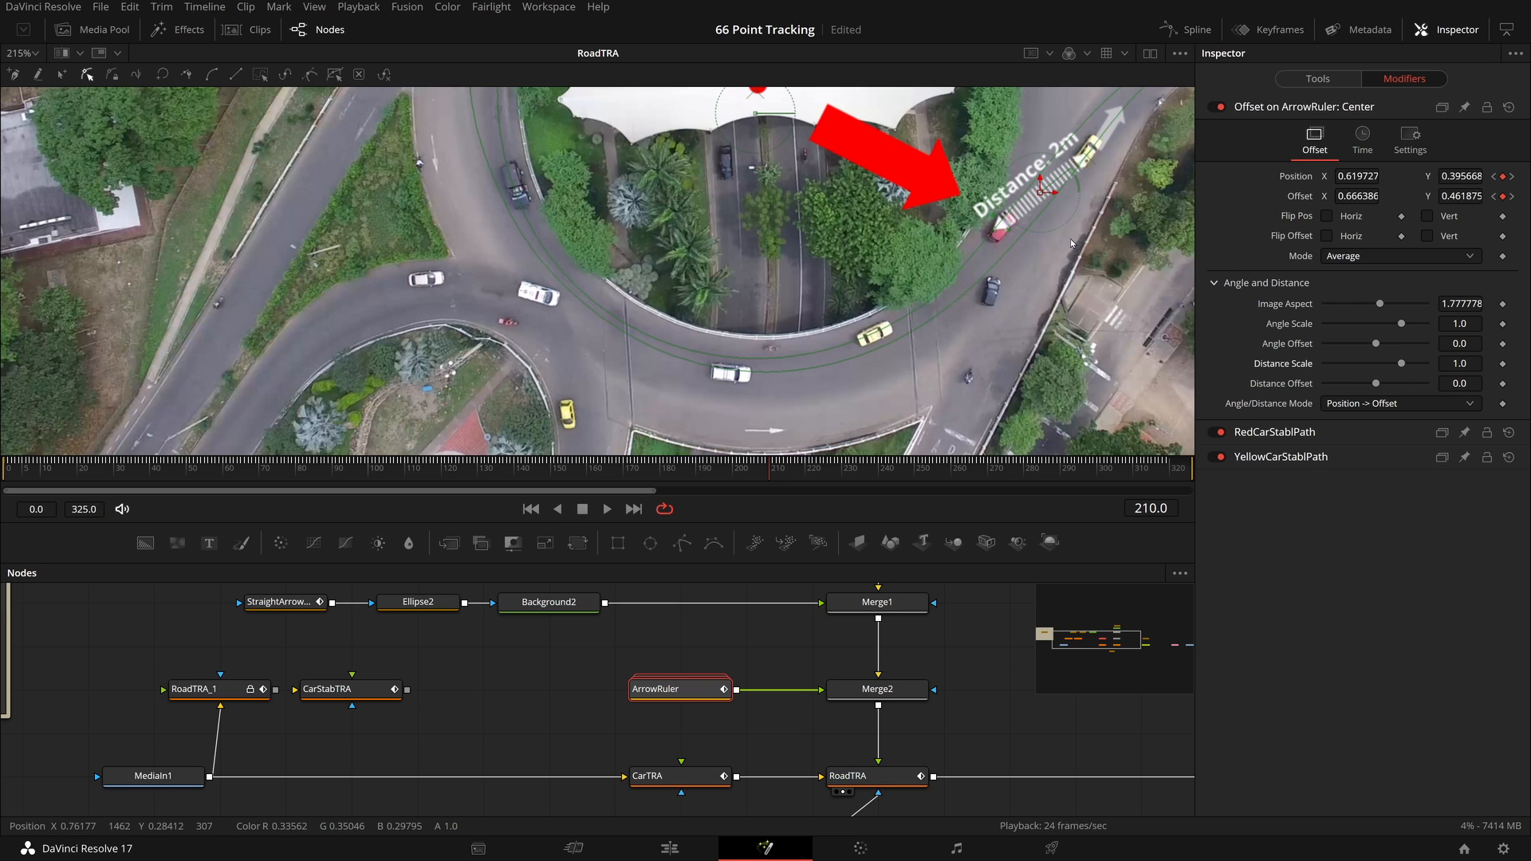
# - Shorten the ruler to fit between the red and yellow cars by setting the modifier's Distance Offset to -0.029
pyautogui.scroll(4, 1030, 197)
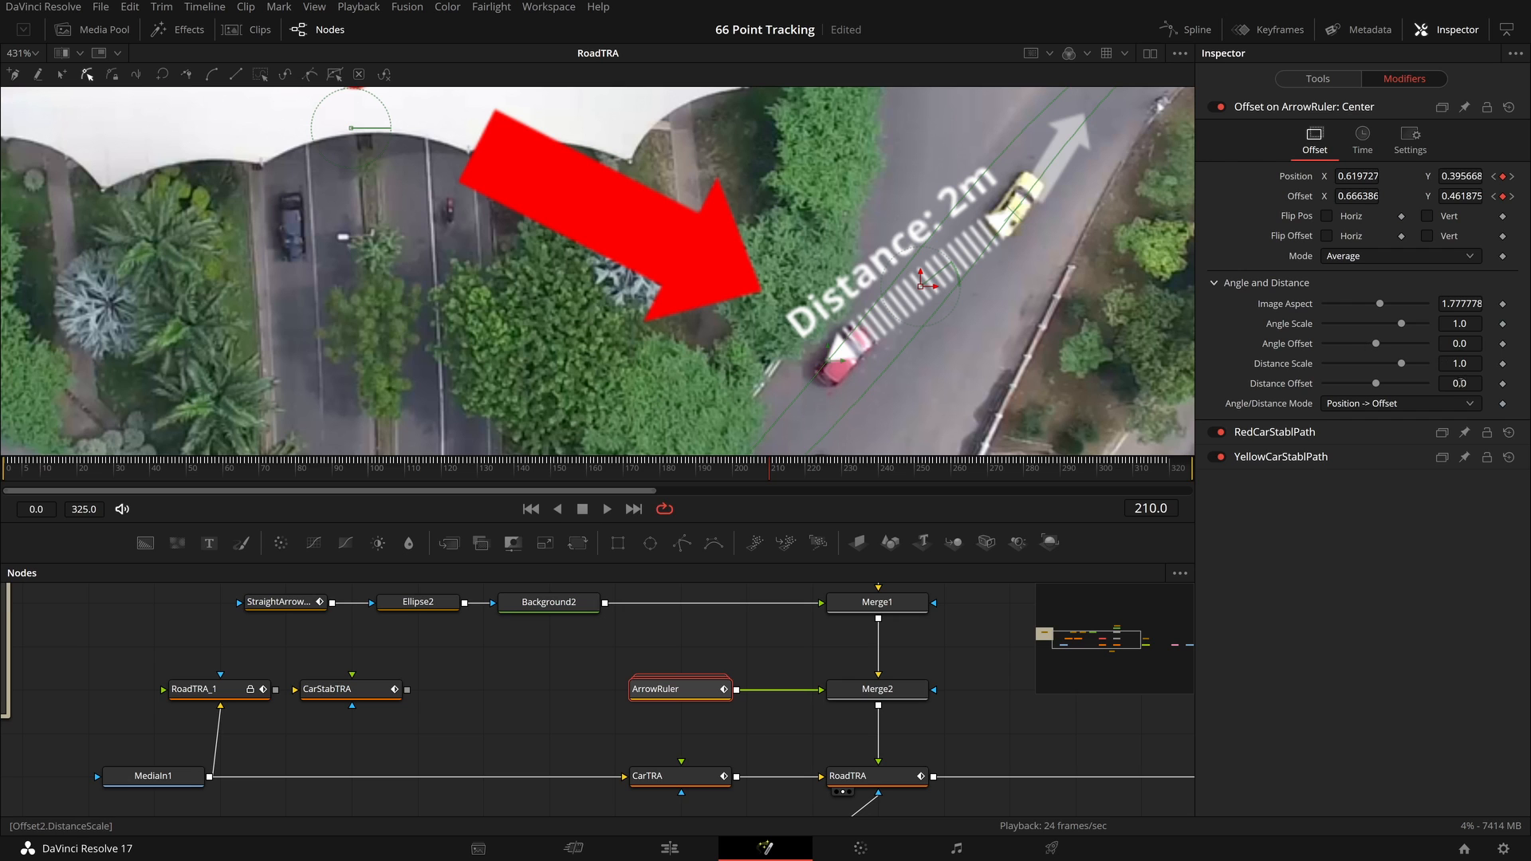
pyautogui.moveTo(1467, 386); pyautogui.dragTo(1443, 386)
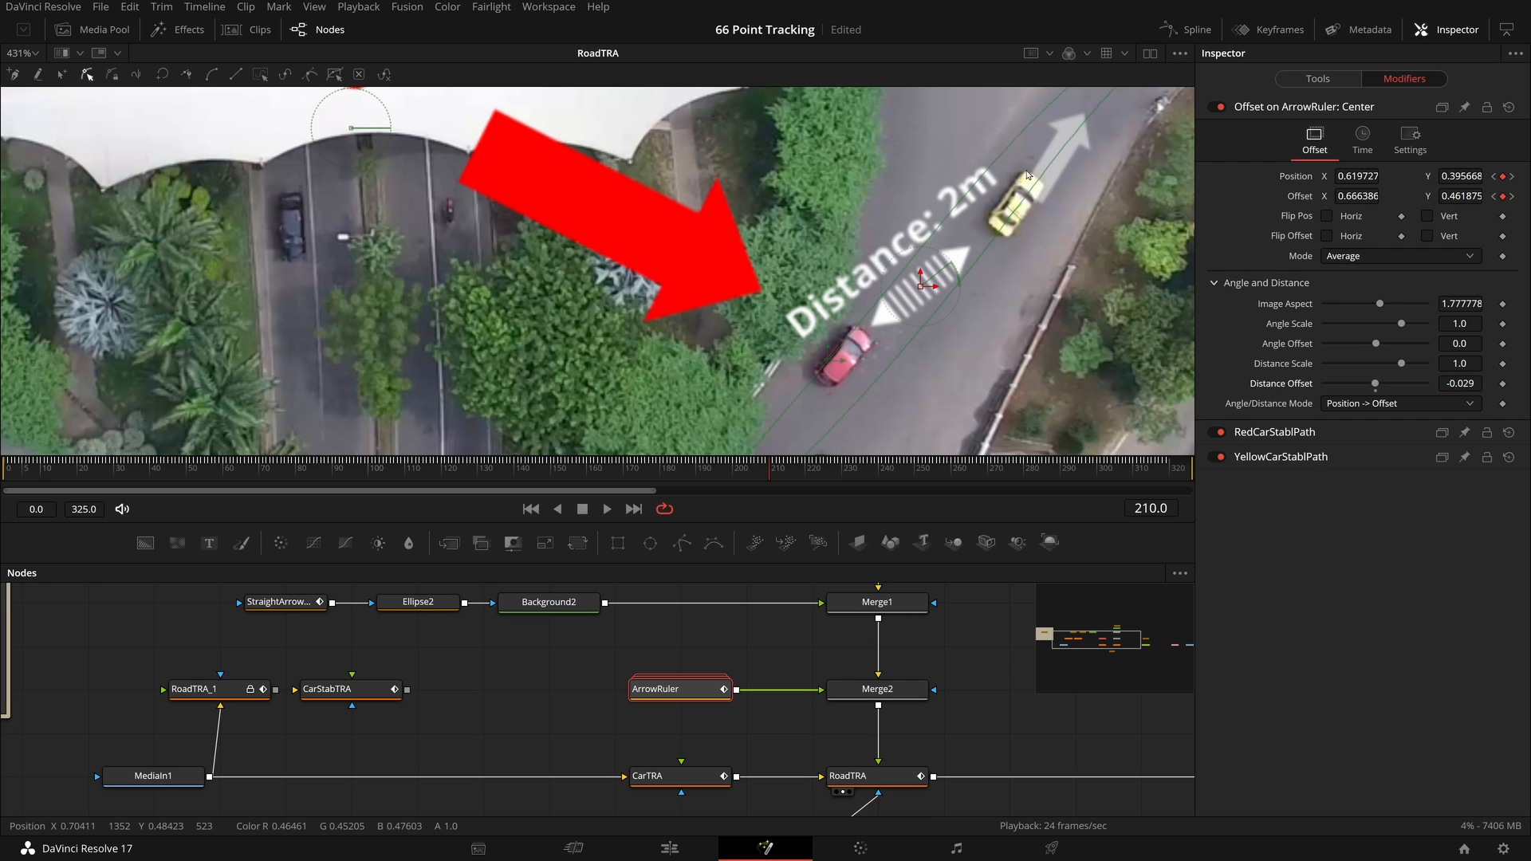
# - Expand the ArrowRuler group and move its open frame clear of the other nodes in the flow
pyautogui.scroll(-2, 1035, 171)
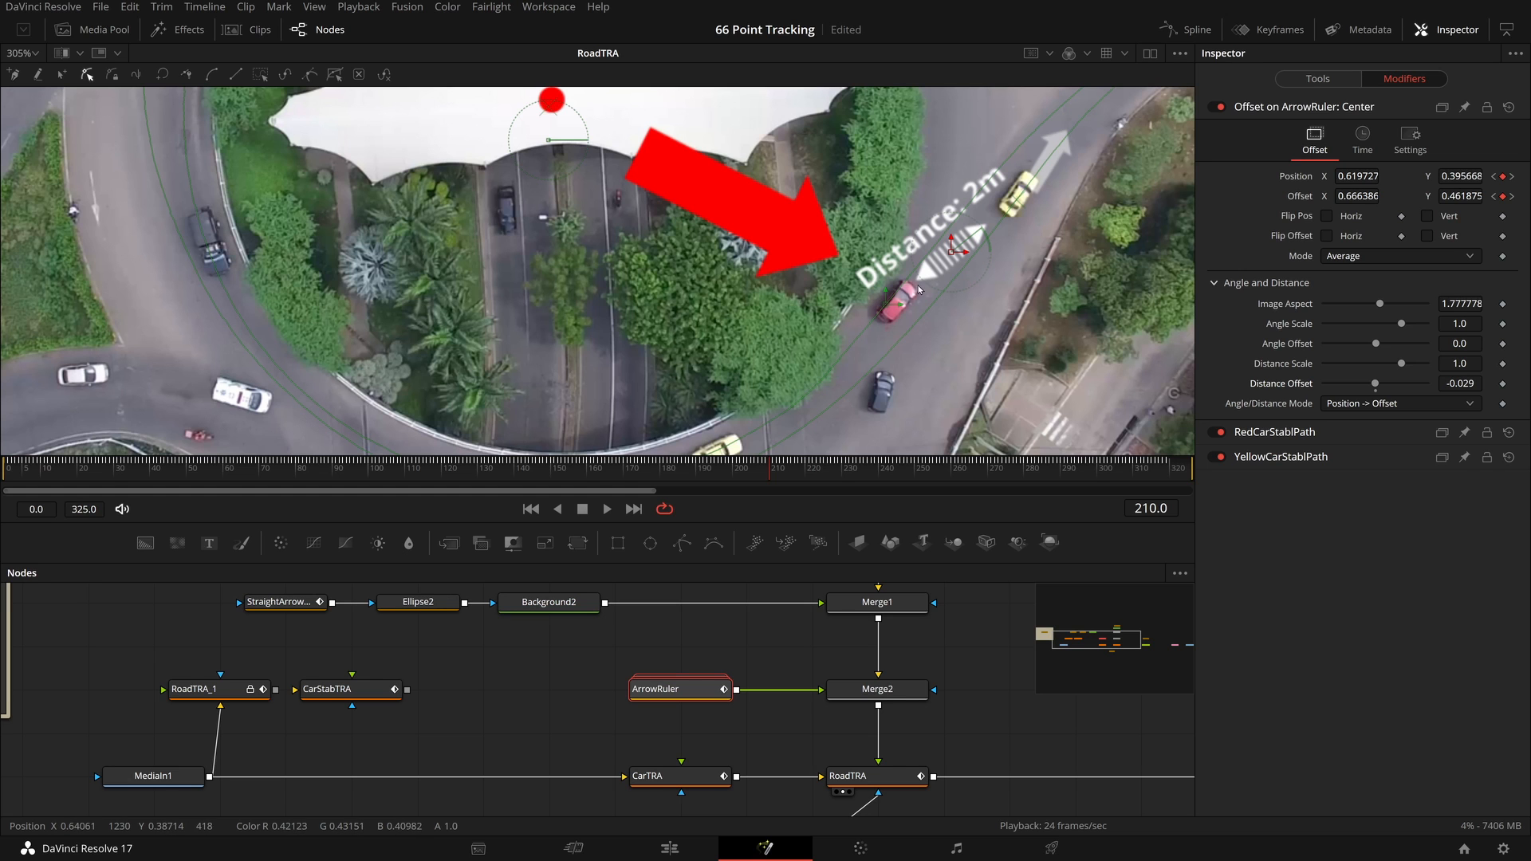
pyautogui.scroll(-2, 1005, 235)
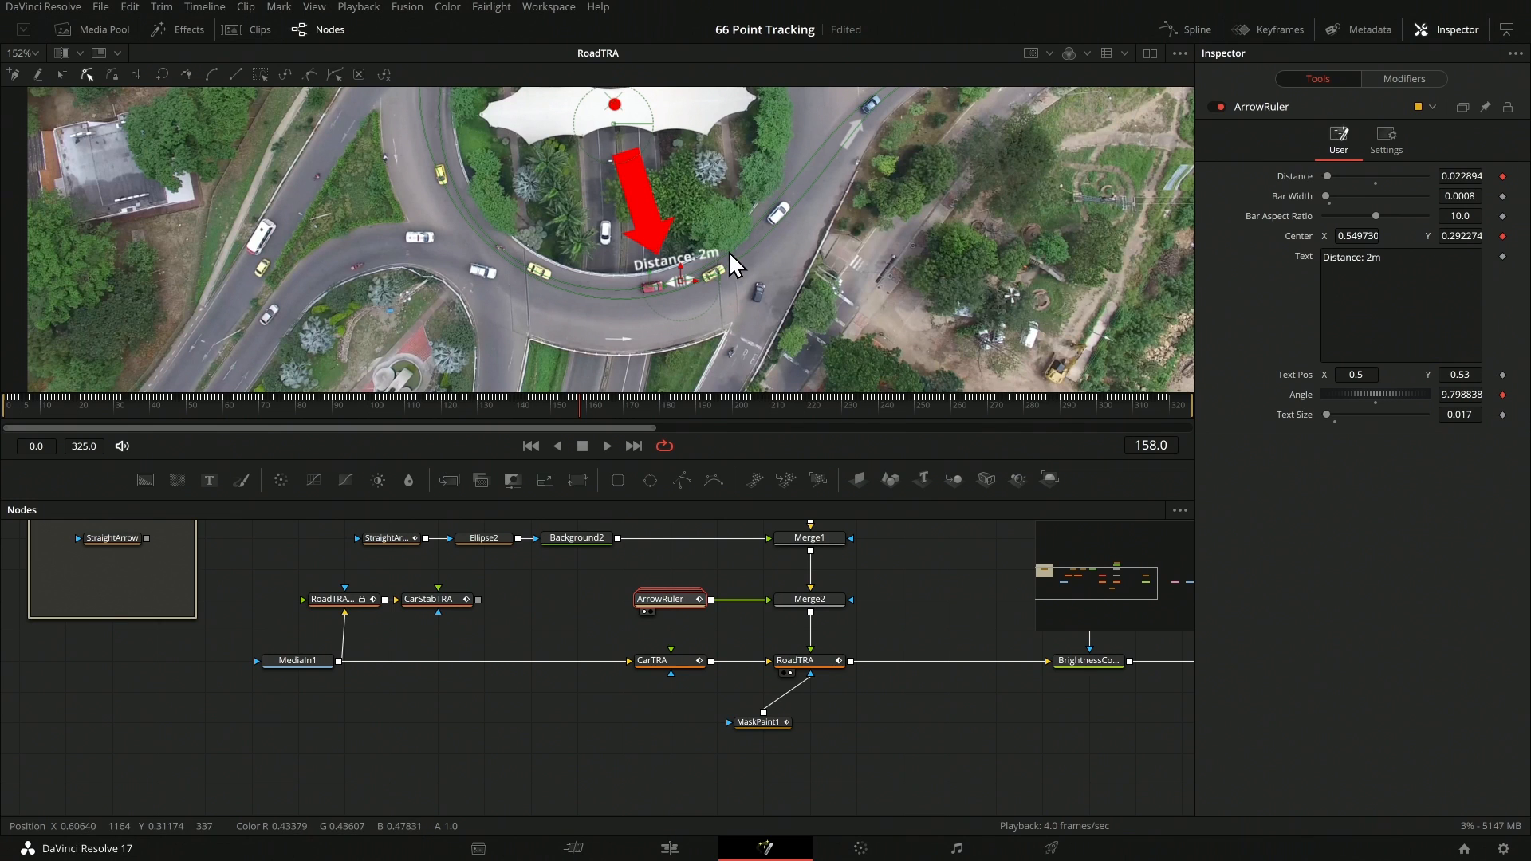
pyautogui.doubleClick(687, 603)
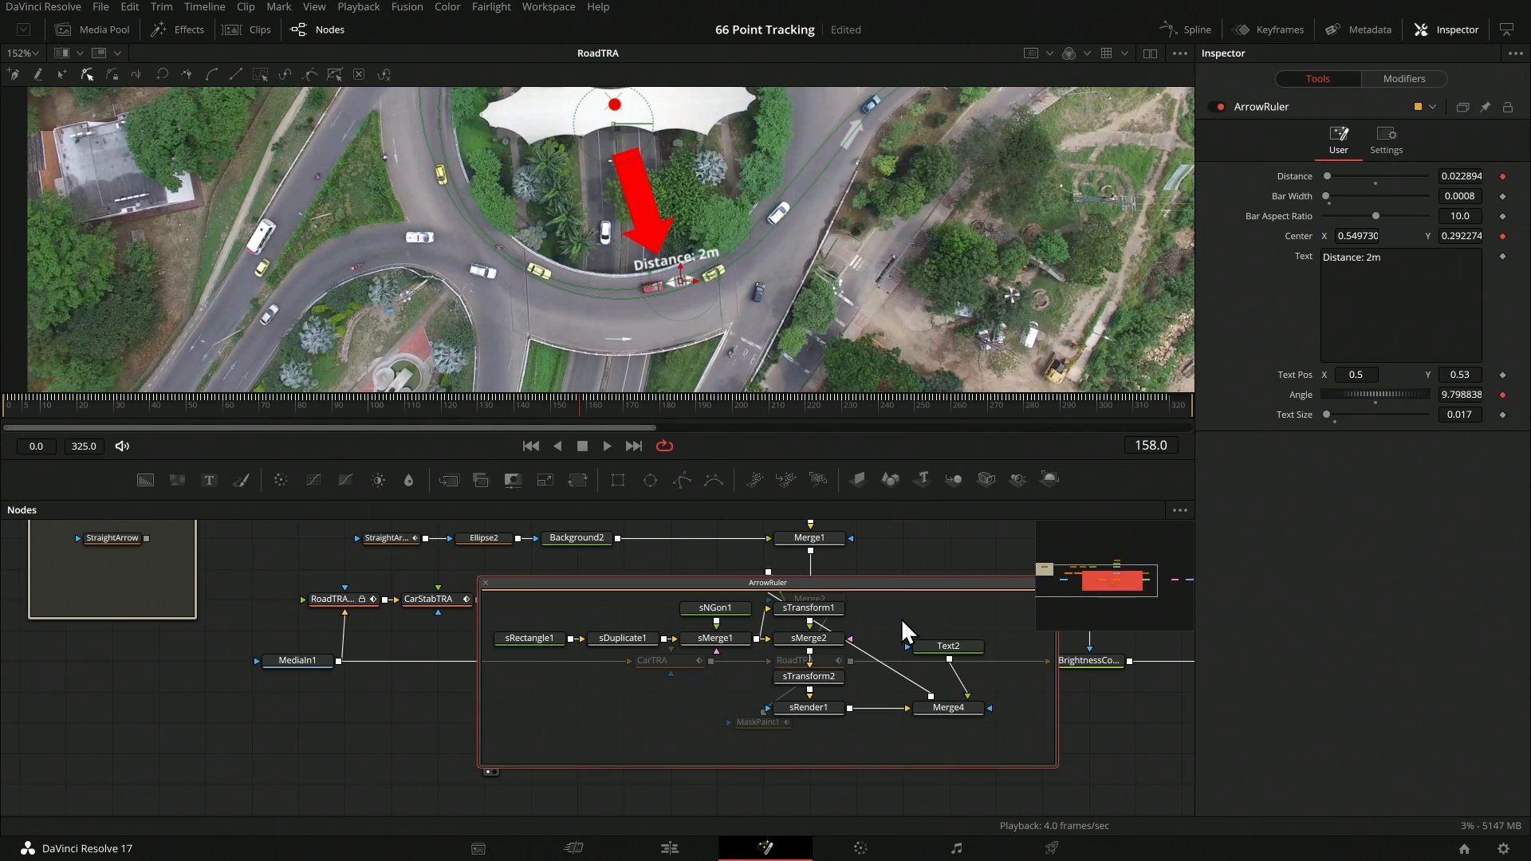
pyautogui.click(954, 648)
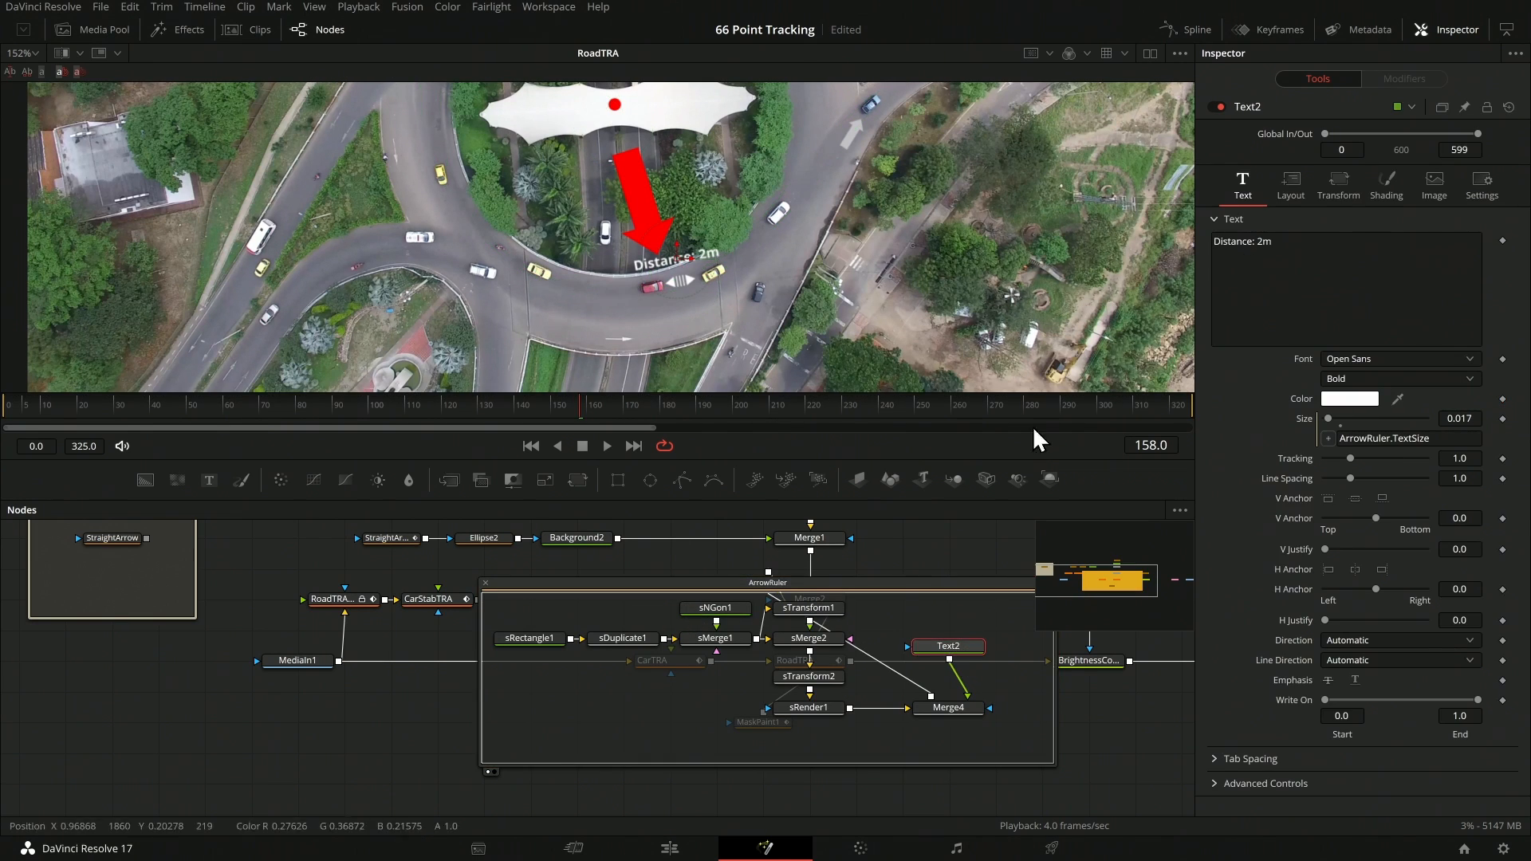
pyautogui.moveTo(911, 592); pyautogui.dragTo(701, 695)
pyautogui.click(742, 675)
pyautogui.moveTo(987, 622); pyautogui.dragTo(1049, 501)
pyautogui.moveTo(770, 556); pyautogui.dragTo(676, 586)
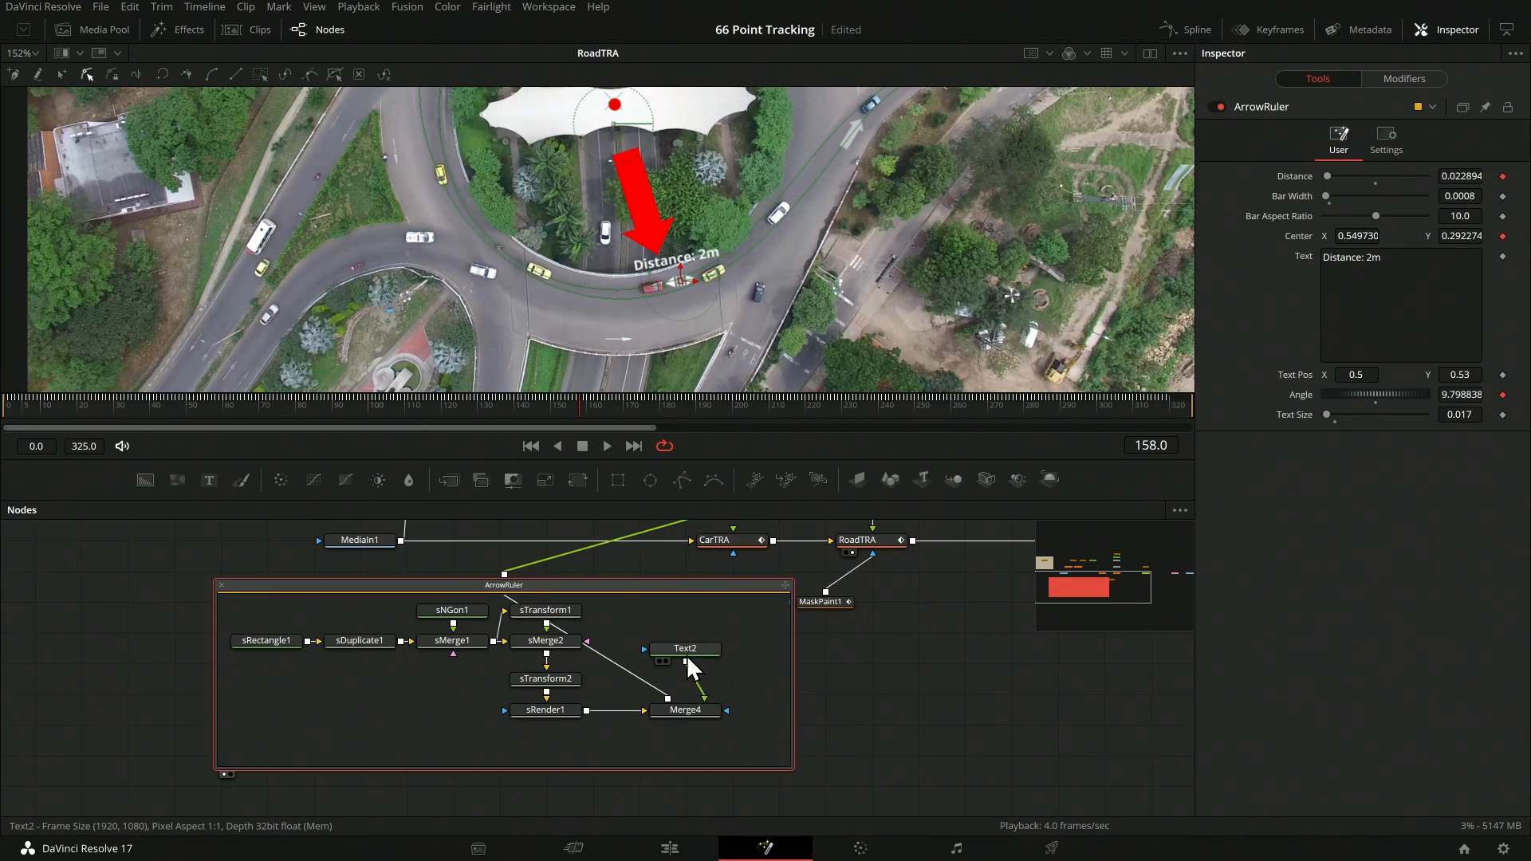
# - Add an expression to the text of the Text2 node inside ArrowRuler
pyautogui.click(683, 654)
pyautogui.click(1296, 264)
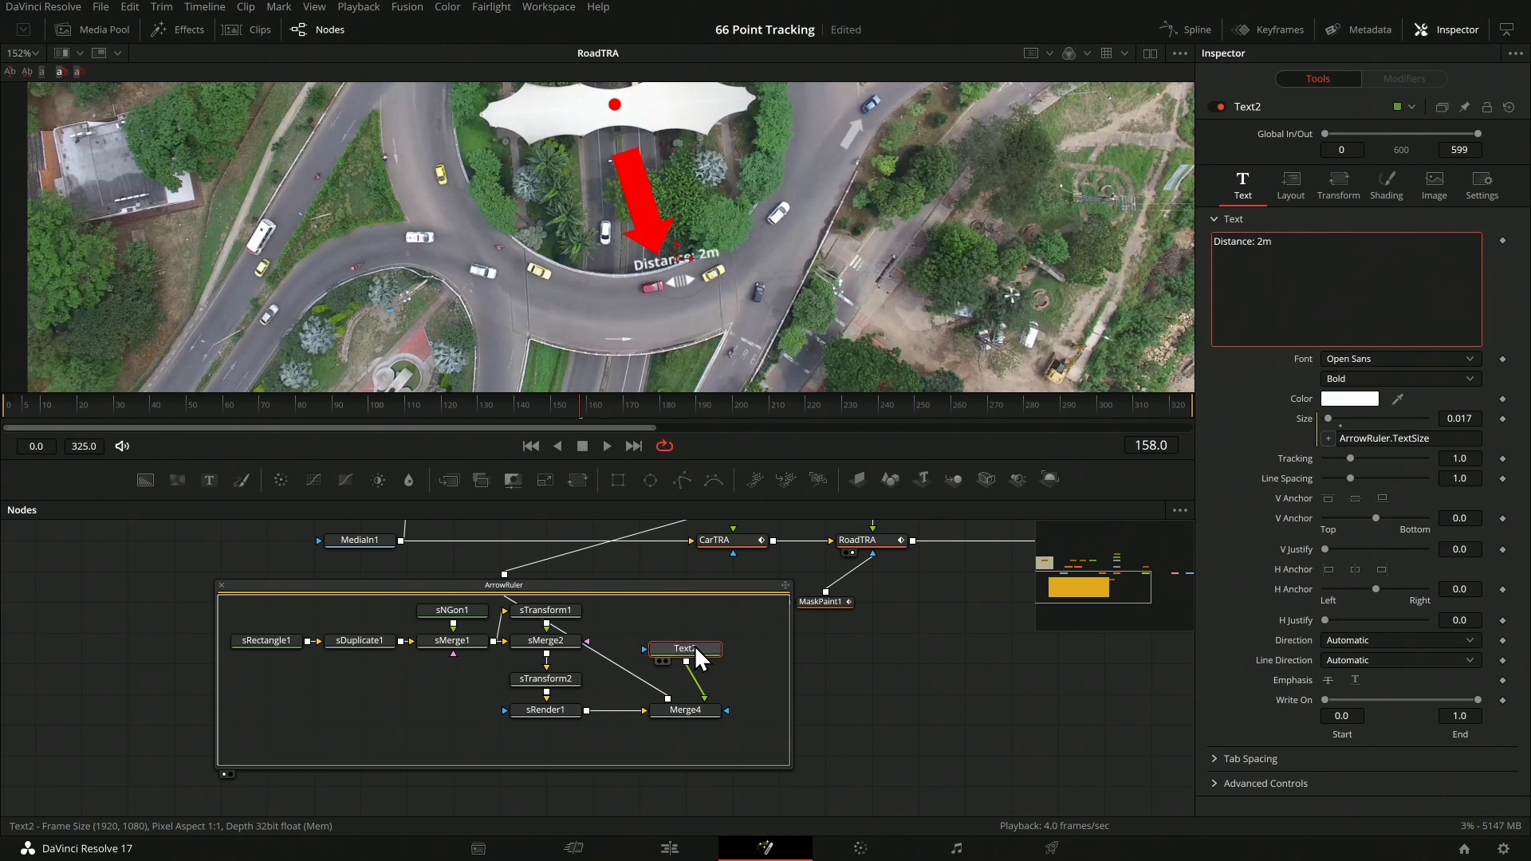
pyautogui.rightClick(1264, 290)
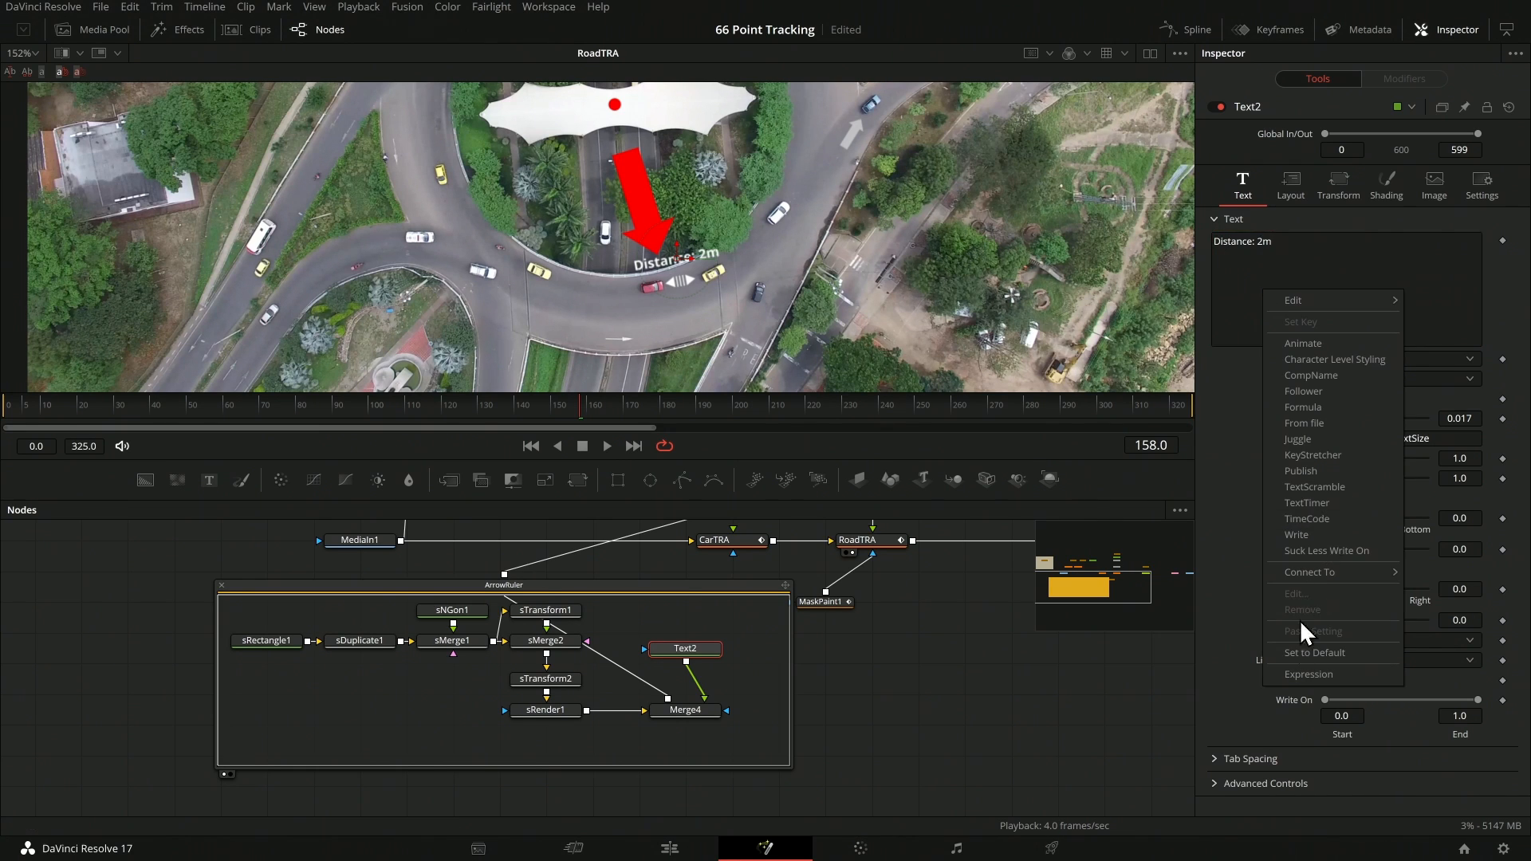
pyautogui.click(1305, 674)
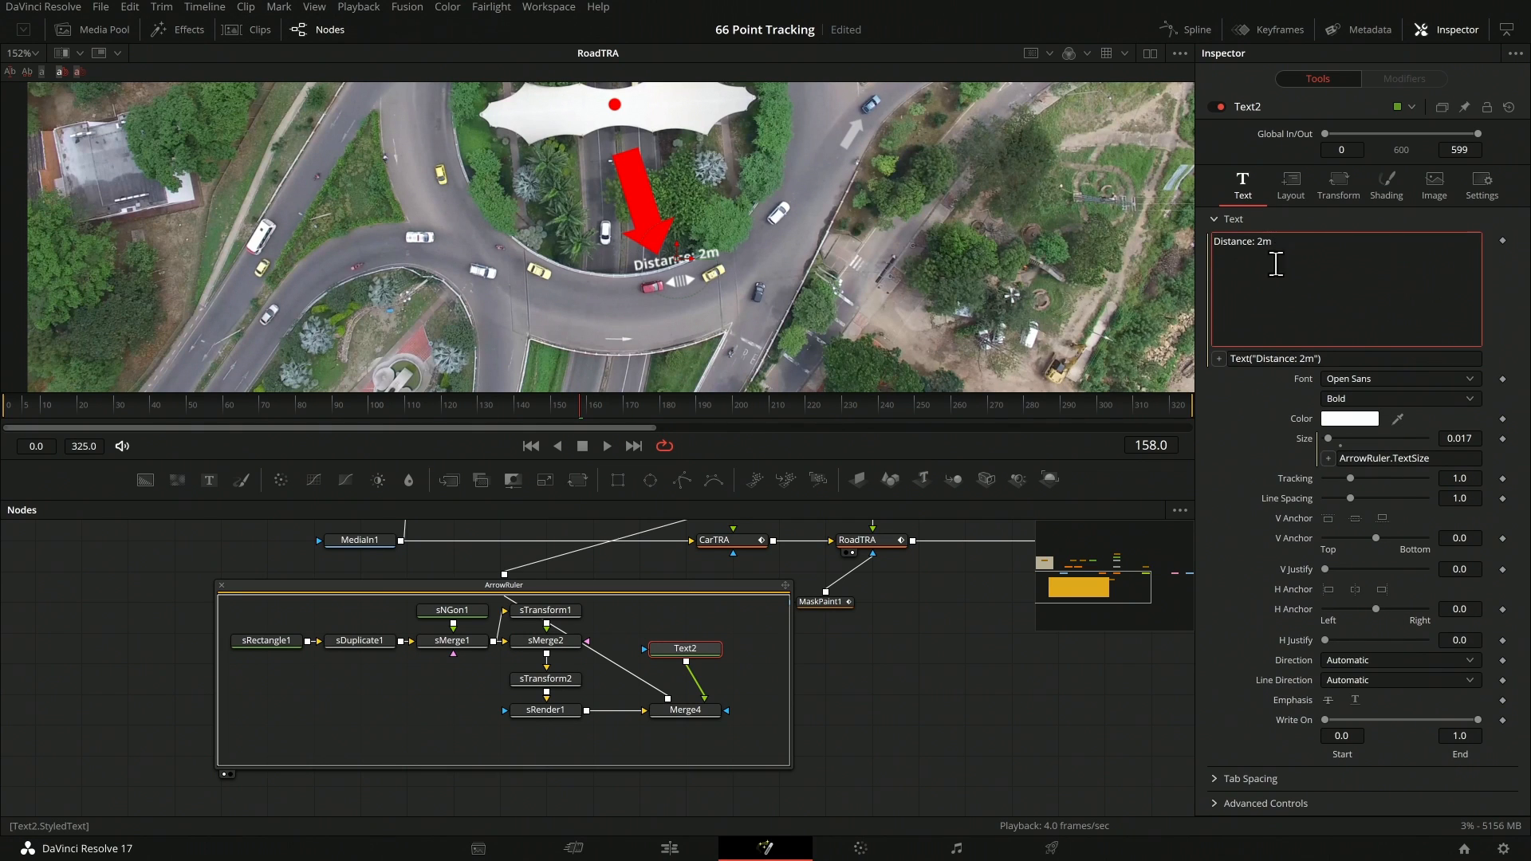
# - Remove the Distance prefix from Text2's expression so that it reads Text("2m")
pyautogui.doubleClick(1241, 358)
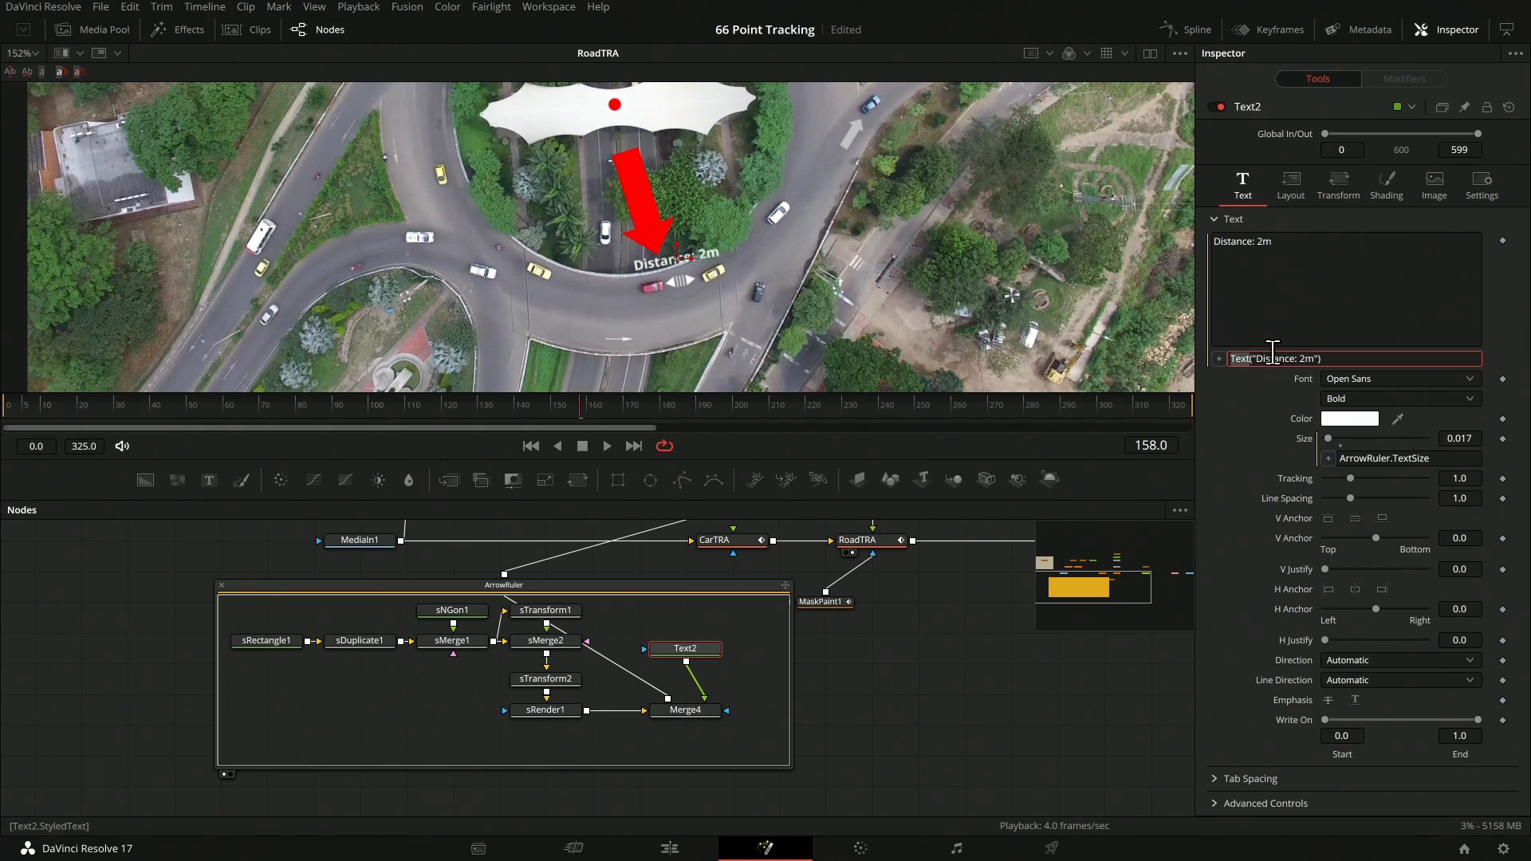
pyautogui.click(1238, 359)
pyautogui.moveTo(1238, 359); pyautogui.dragTo(1321, 358)
pyautogui.click(1311, 358)
pyautogui.doubleClick(1284, 358)
pyautogui.press('BackSpace')
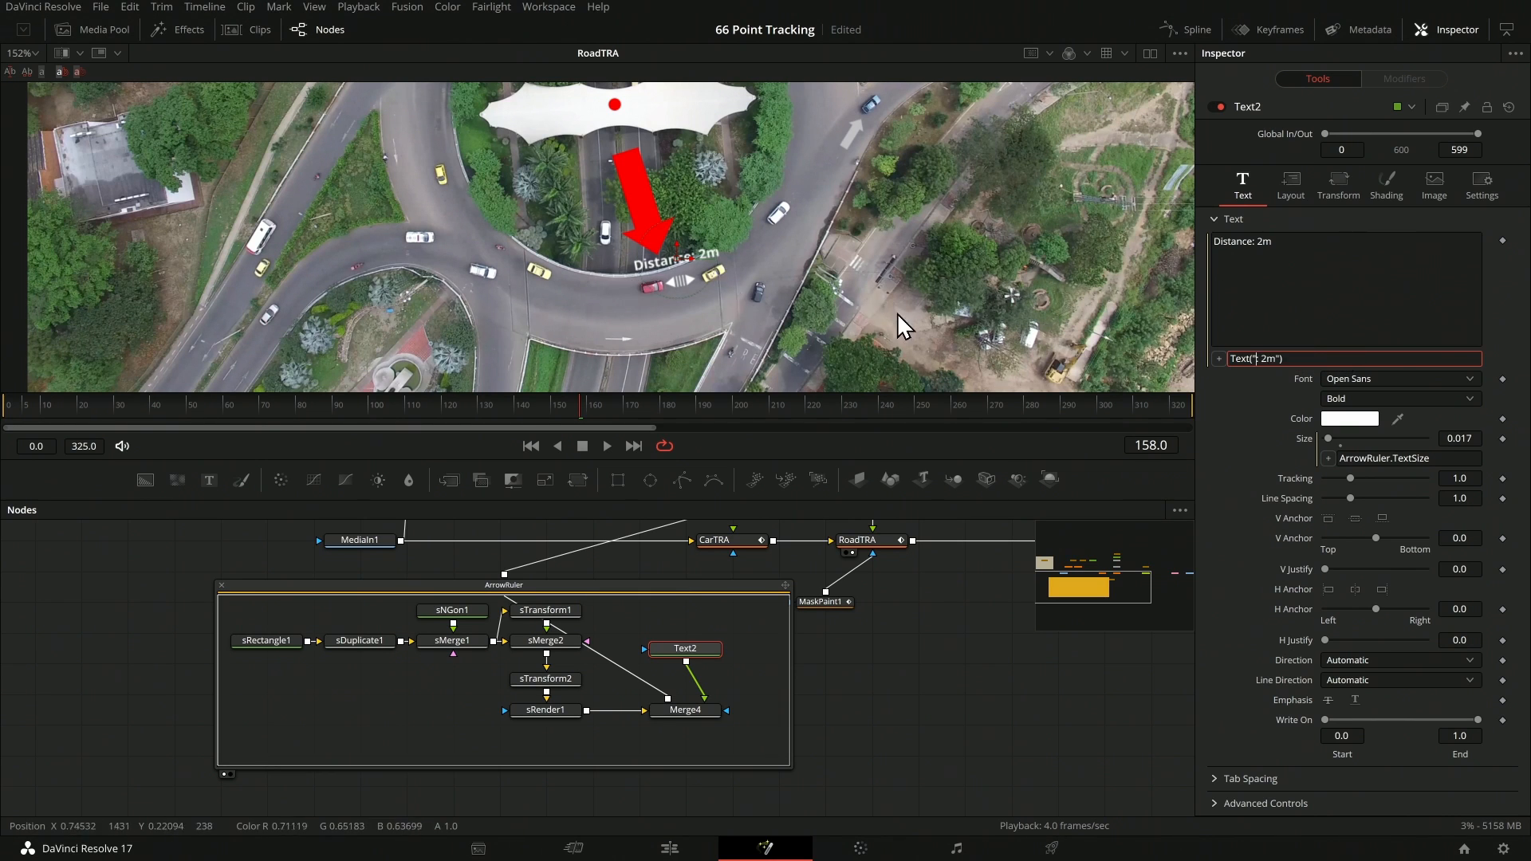
pyautogui.press('Delete')
pyautogui.press('Delete')
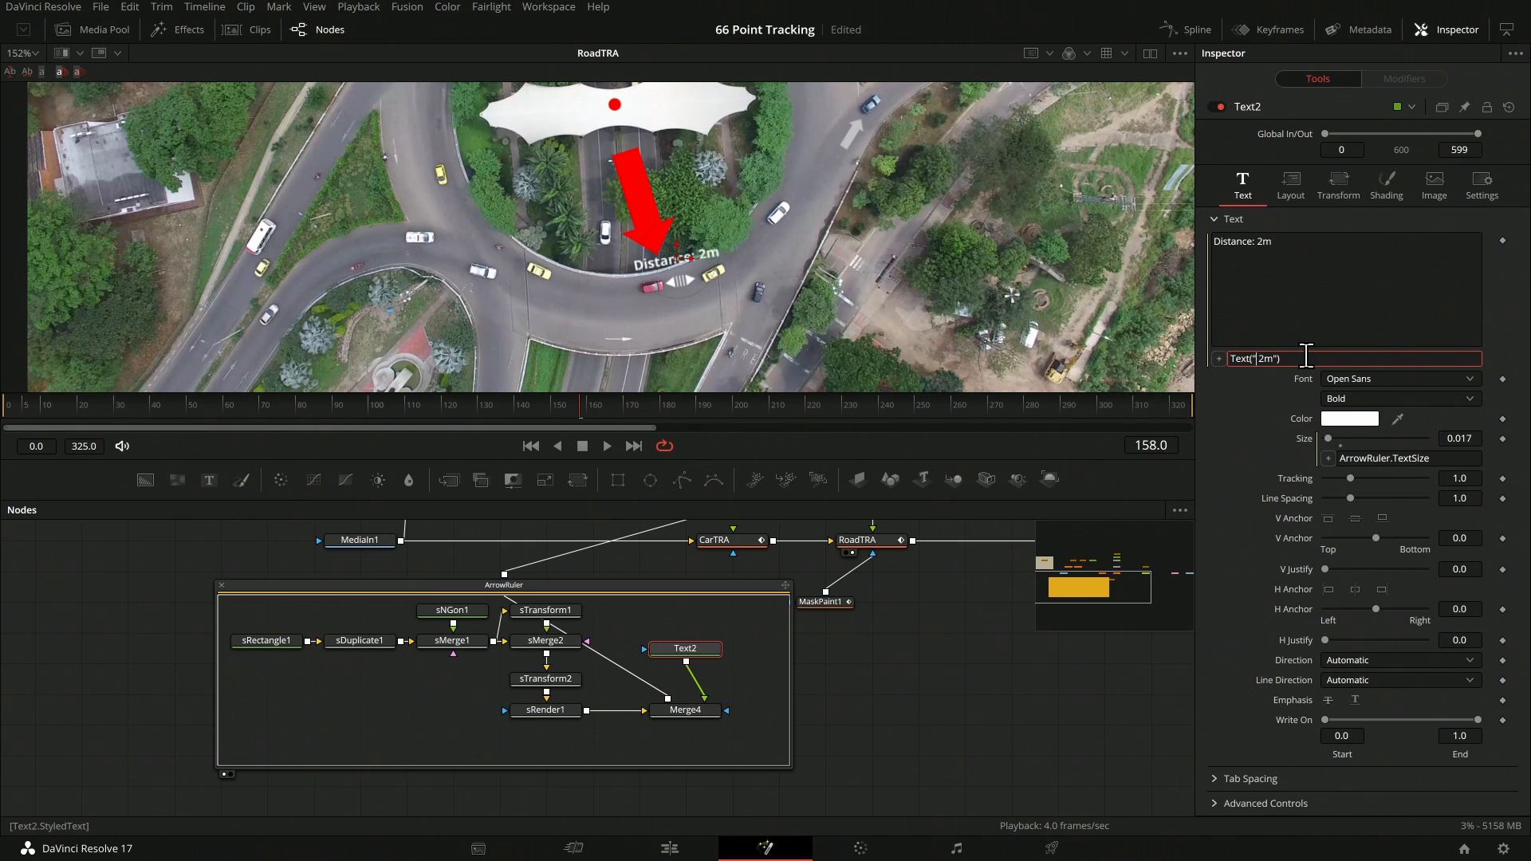
pyautogui.press('Return')
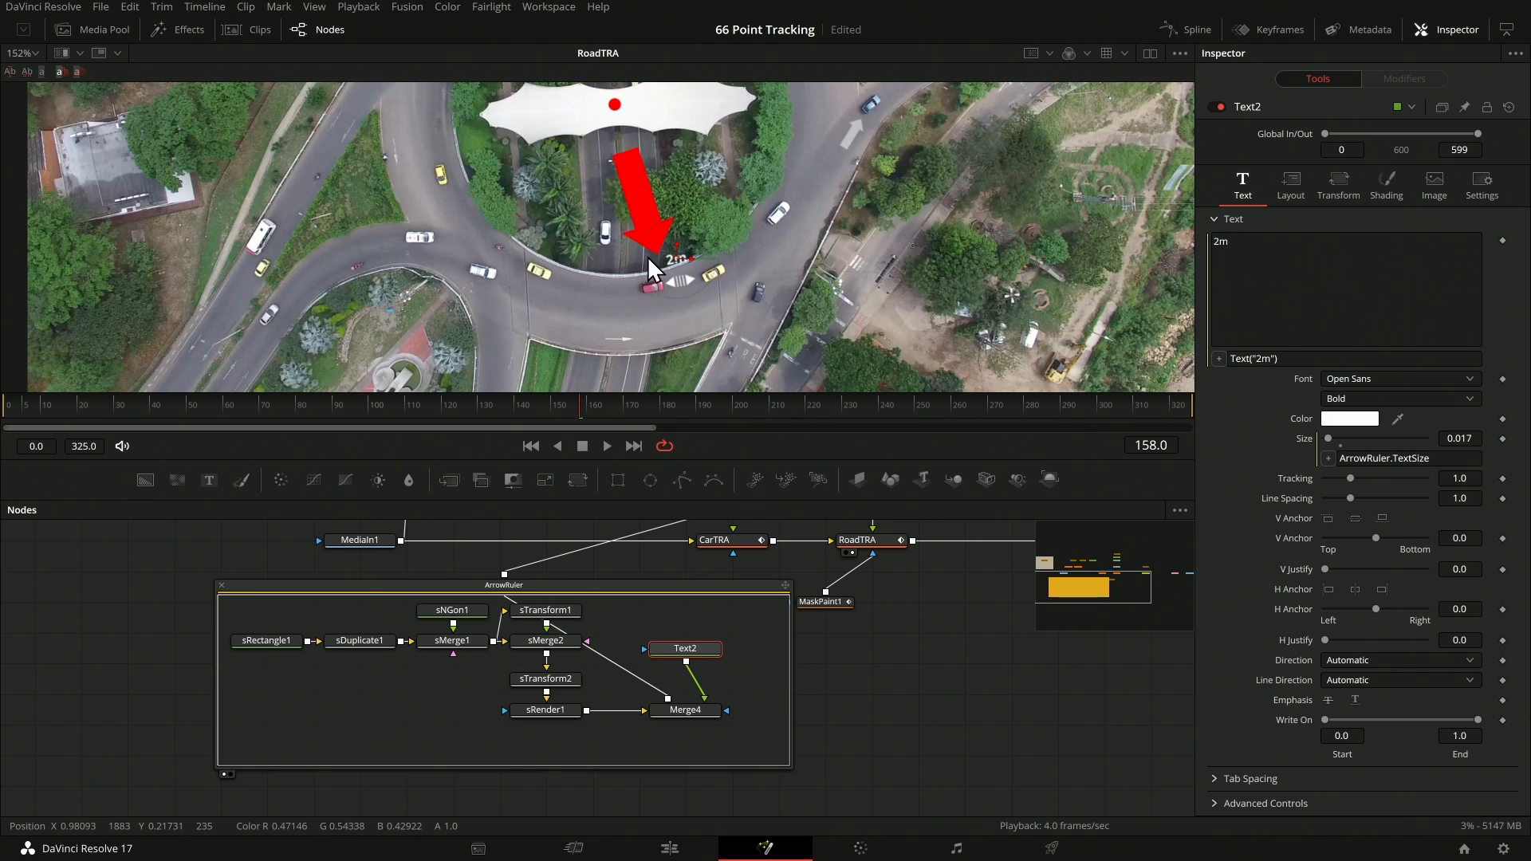
# - Link Text2's text to the ruler's length by setting its expression to Text(ArrowRuler.Distance)
pyautogui.click(1268, 358)
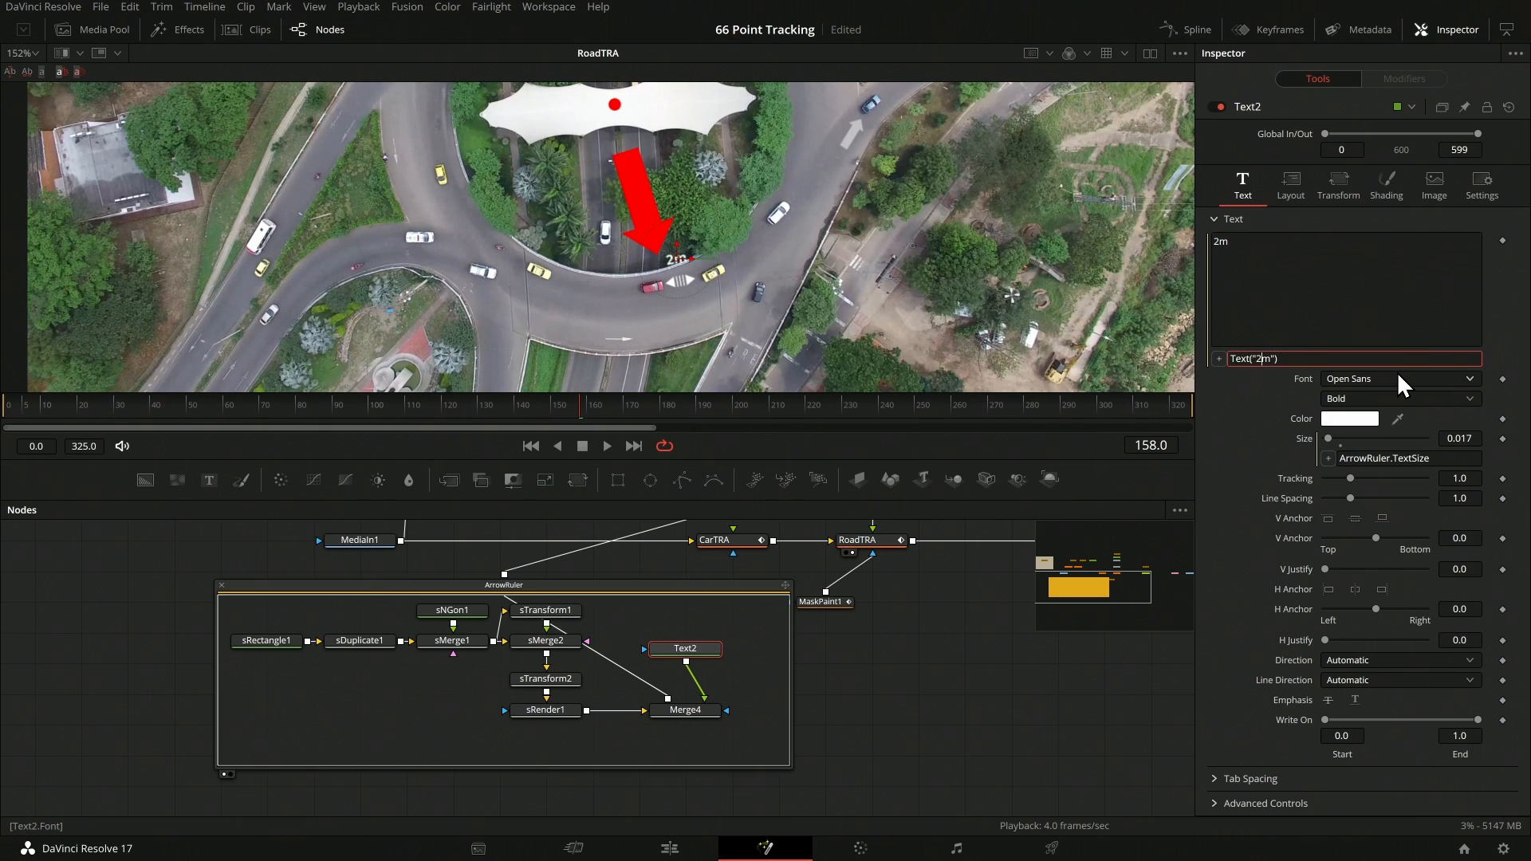
pyautogui.press('BackSpace')
pyautogui.click(518, 586)
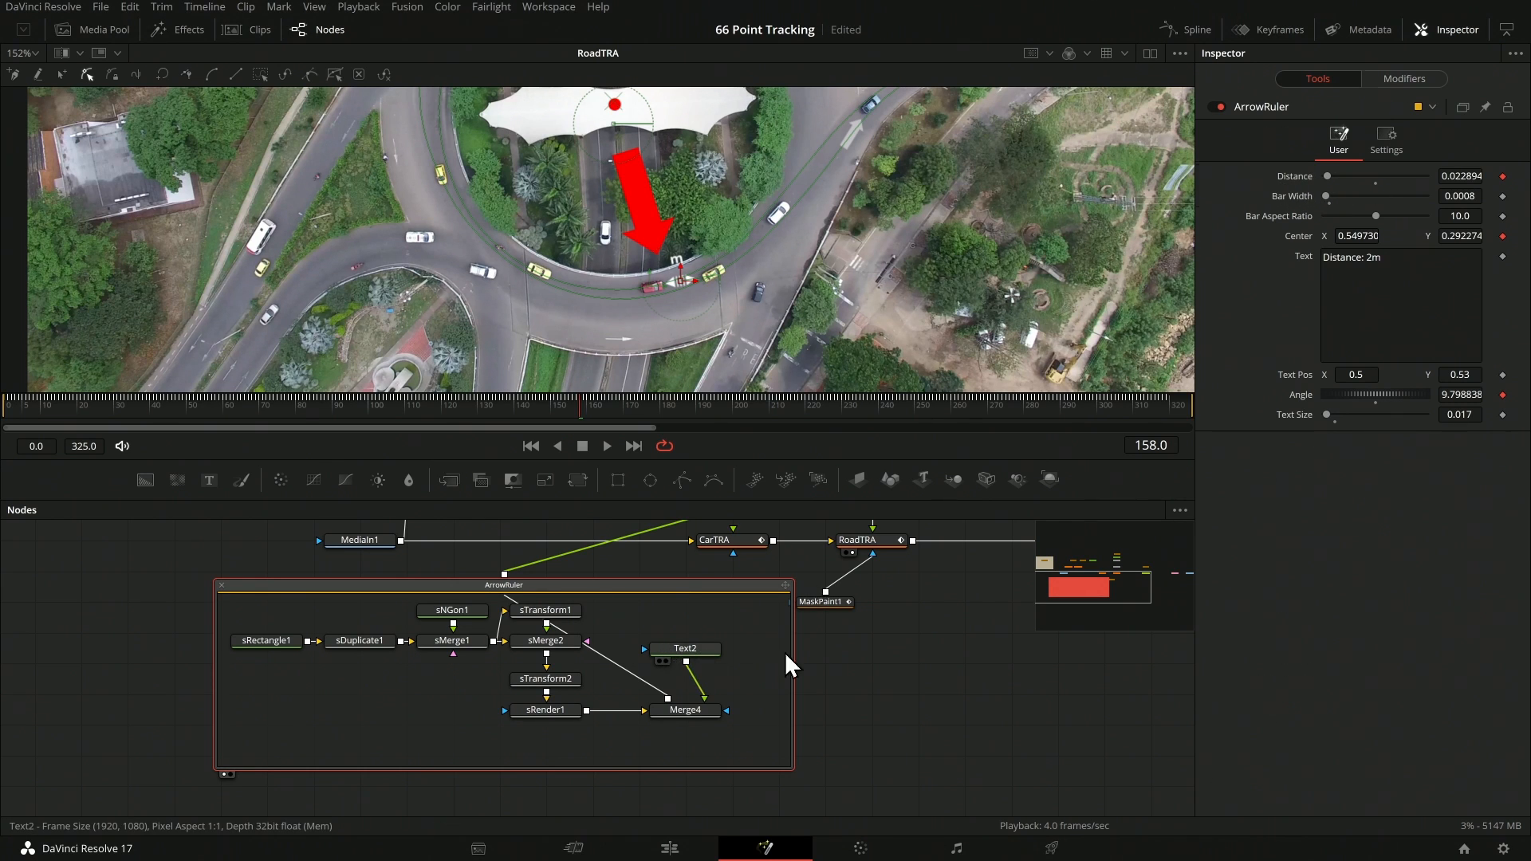
pyautogui.click(685, 648)
pyautogui.click(1294, 358)
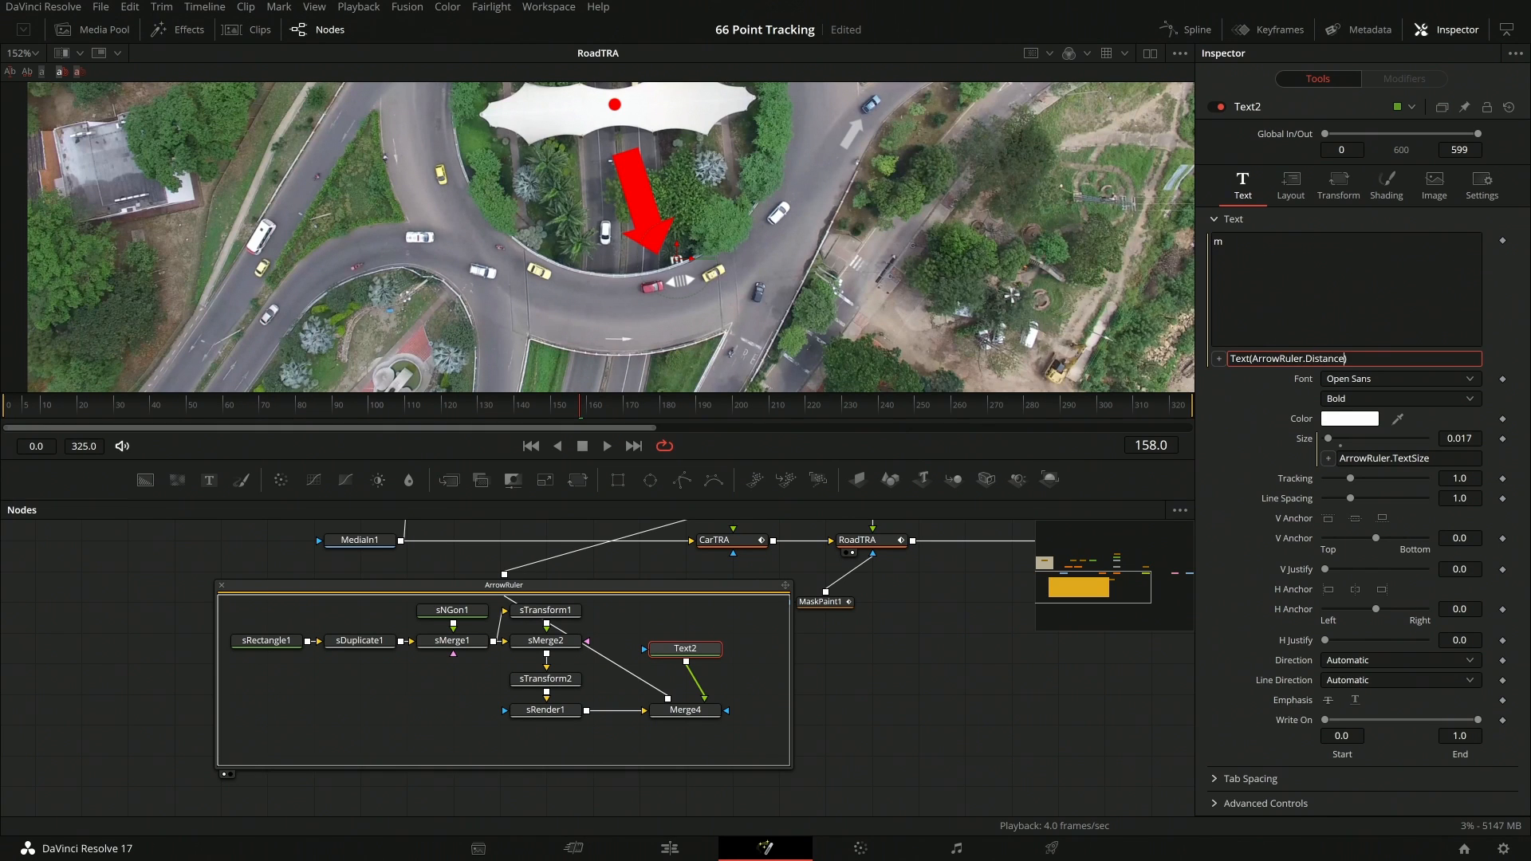
pyautogui.press('Return')
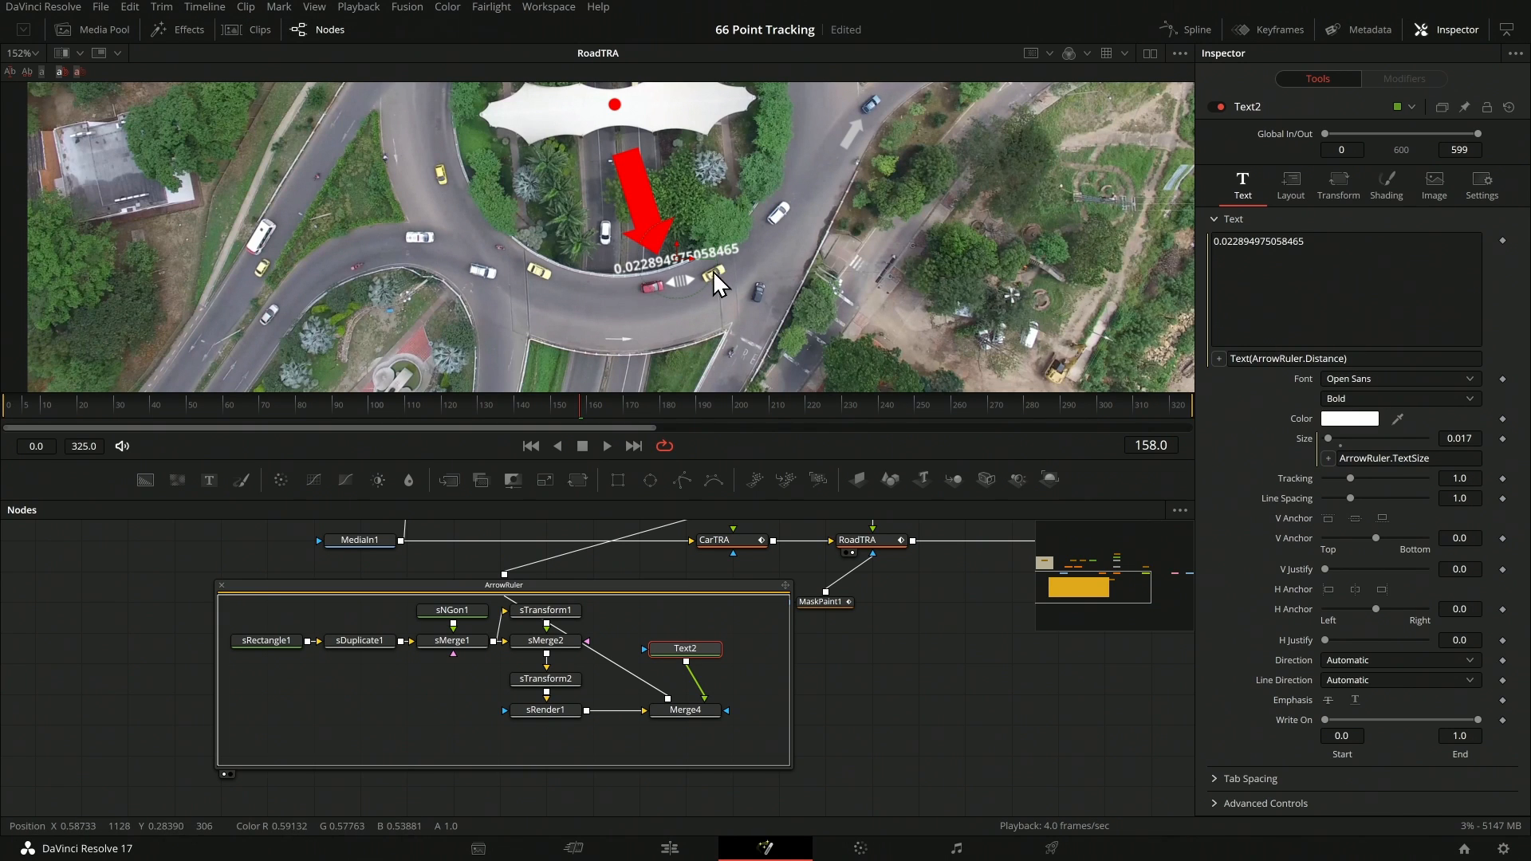
# - Try rounding the value down with Text(floor(ArrowRuler.Distance)), and undo it back to the plain distance expression
pyautogui.click(1343, 358)
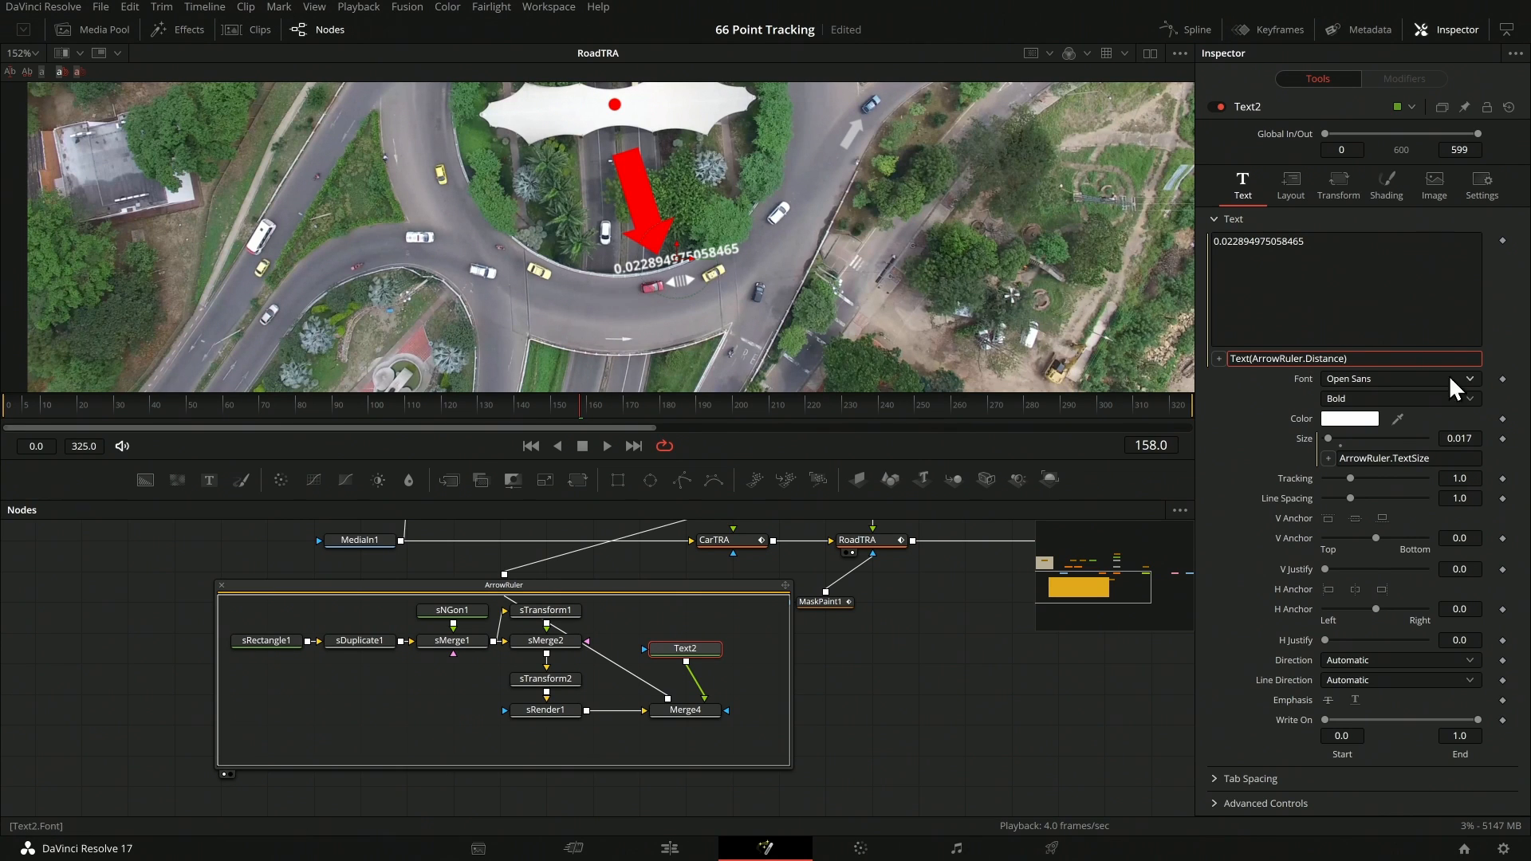
pyautogui.click(1253, 360)
pyautogui.write('floor(')
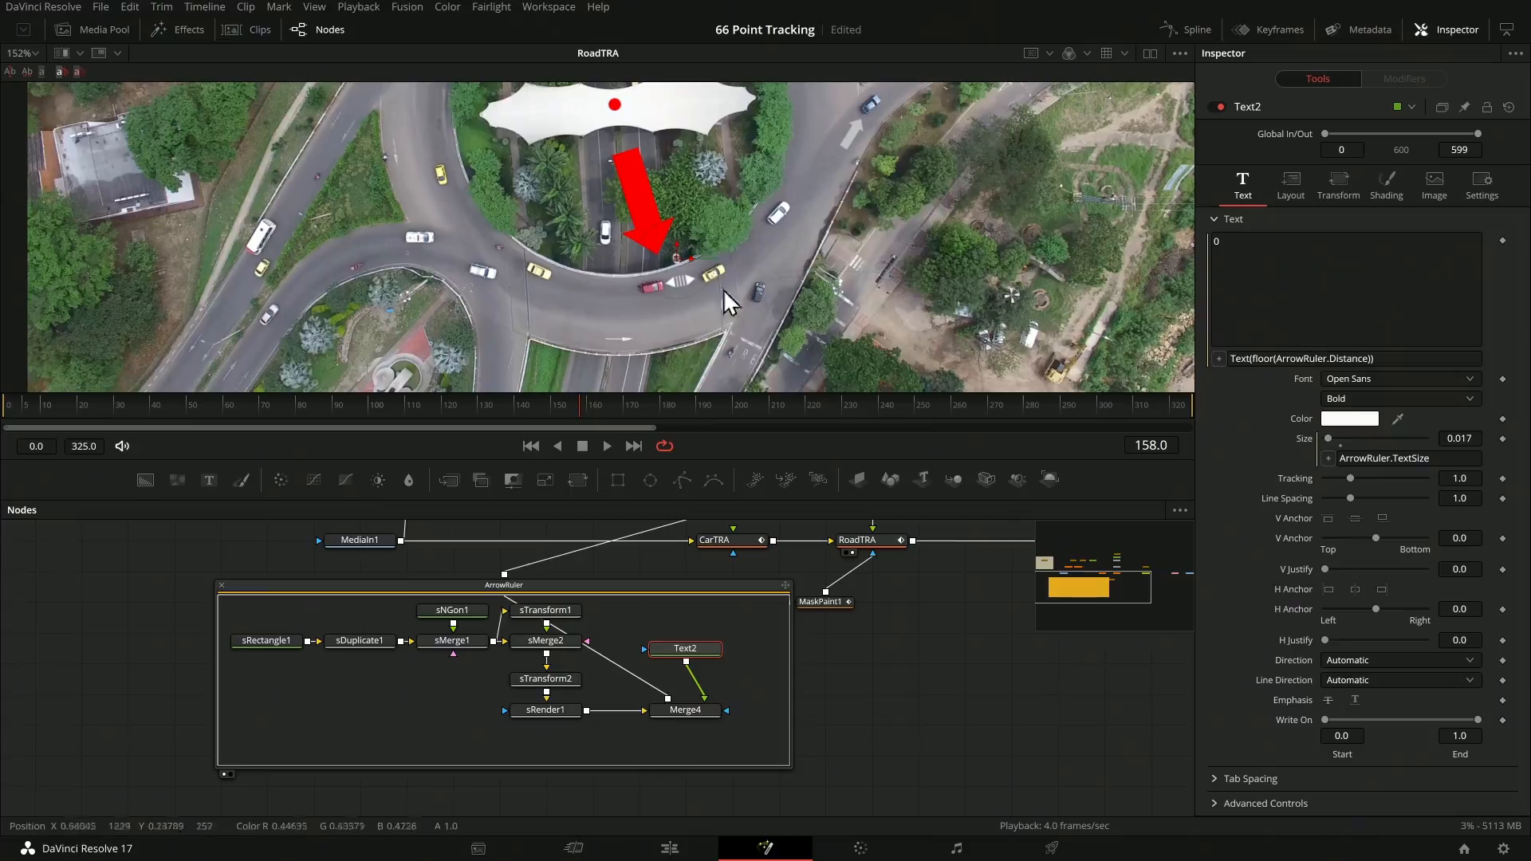
pyautogui.click(1310, 360)
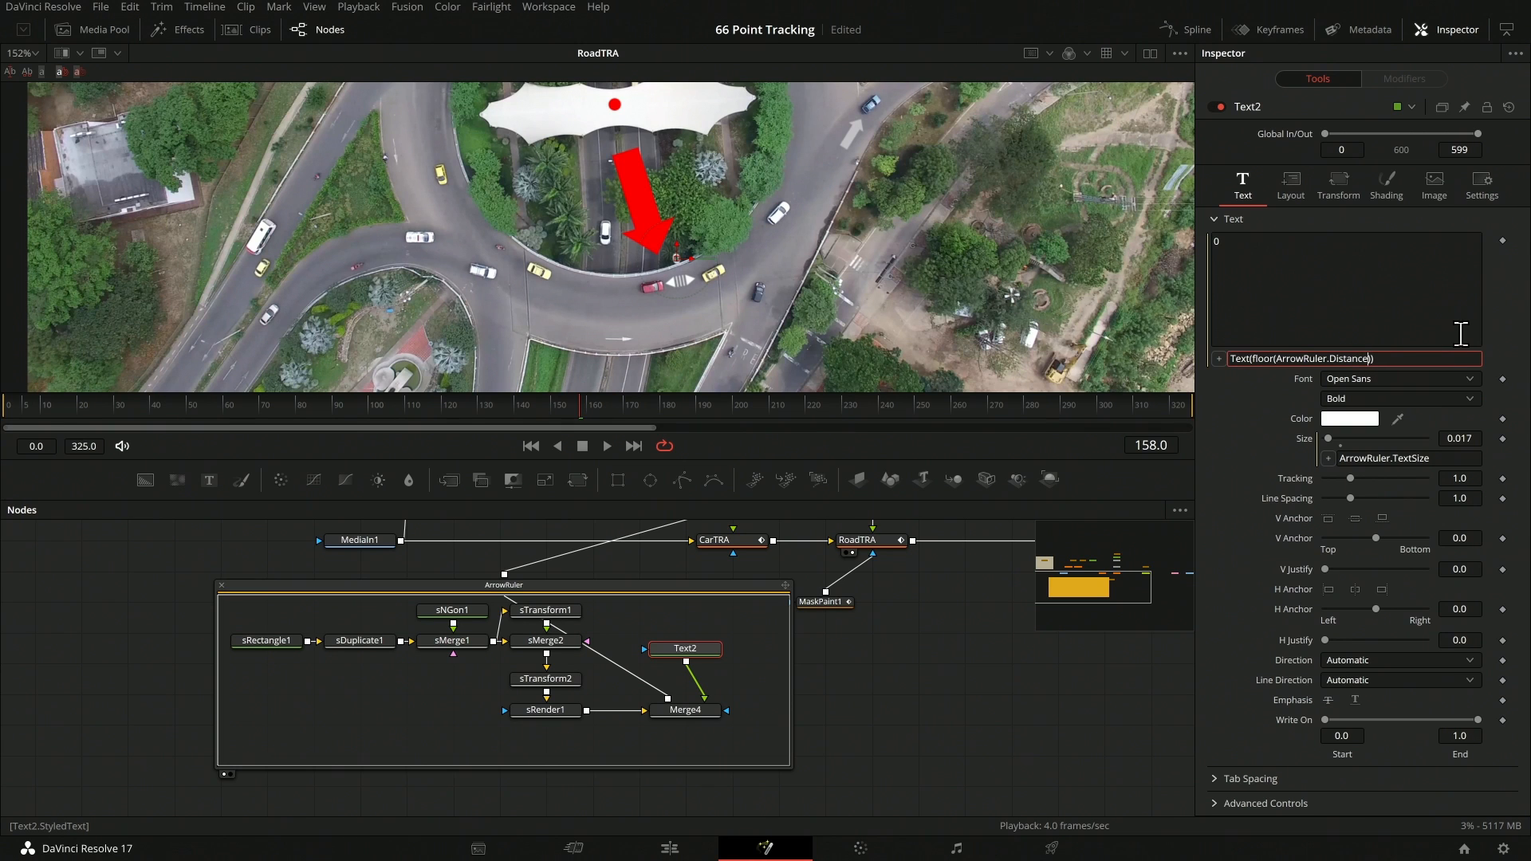
pyautogui.hotkey('ctrl', 'z')
pyautogui.hotkey('ctrl', 'z')
pyautogui.press('Return')
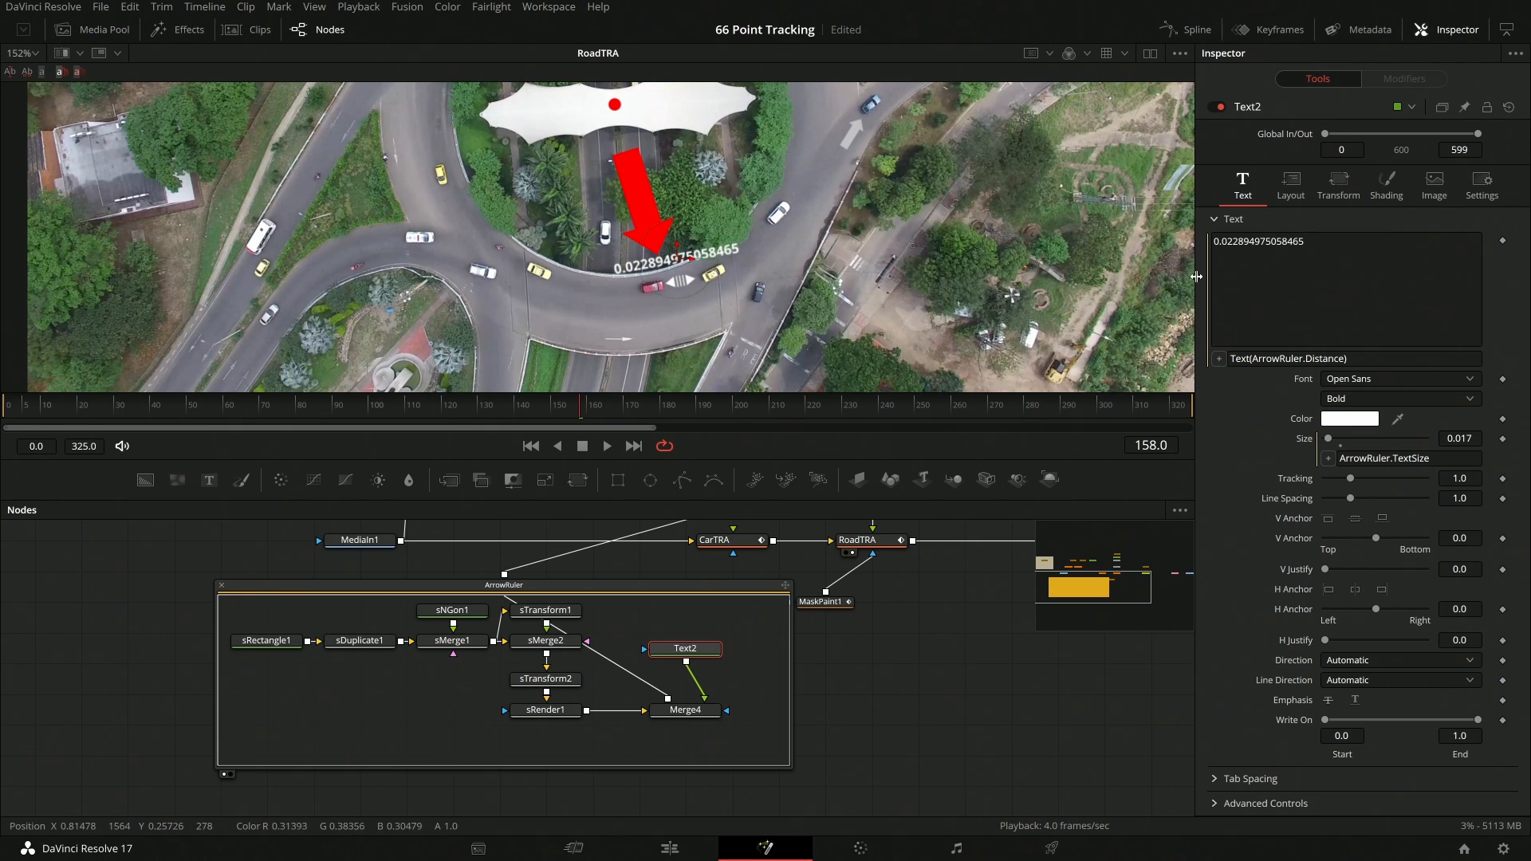
# - Scale the distance by 100 and round it down with the expression Text(floor(ArrowRuler.Distance*100))
pyautogui.click(1344, 359)
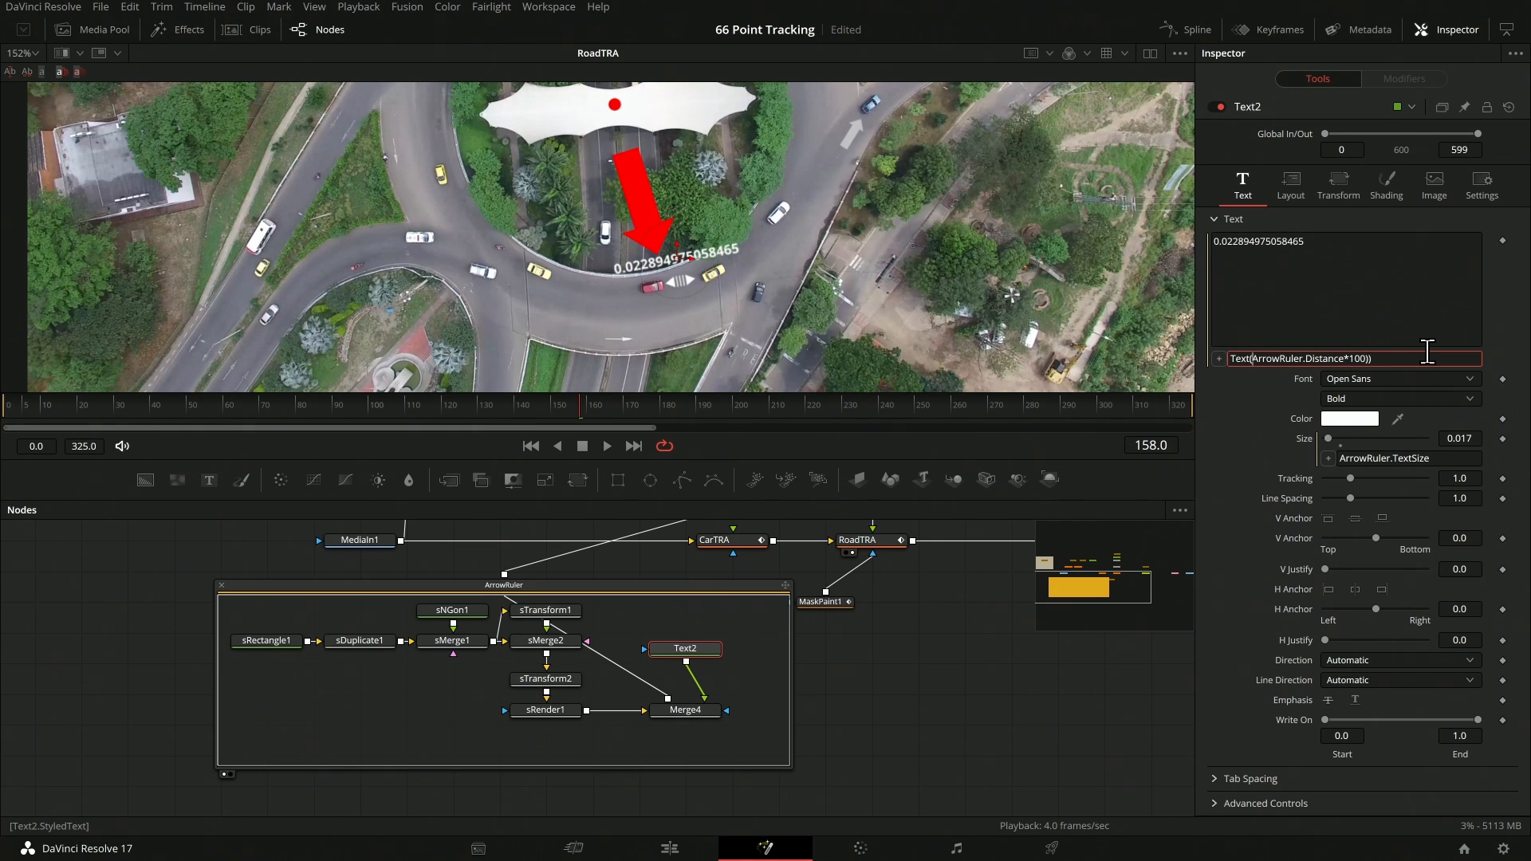
pyautogui.write('(')
pyautogui.press('Return')
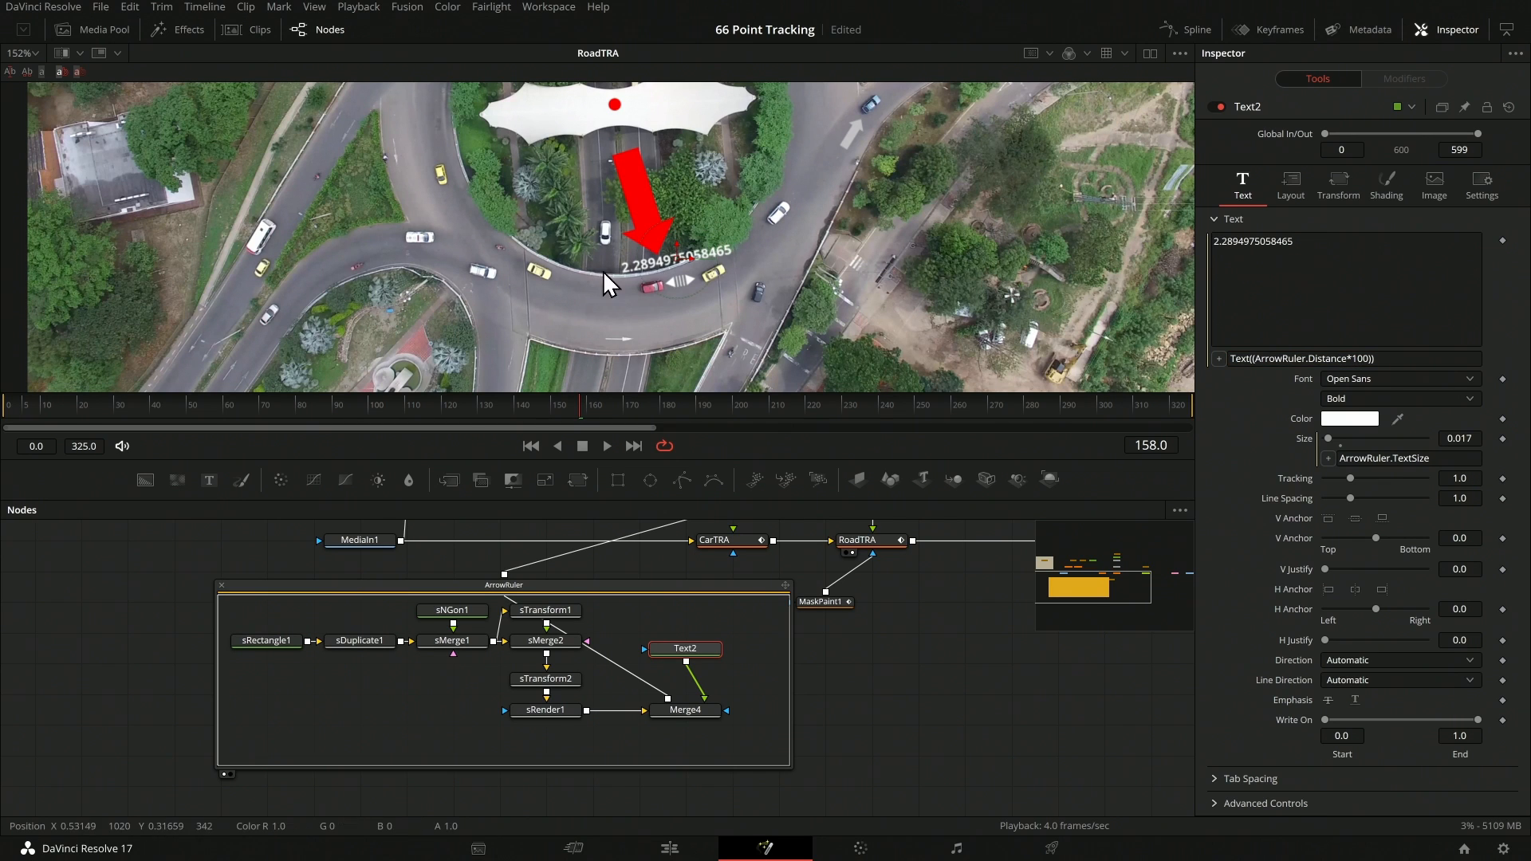
pyautogui.click(1344, 358)
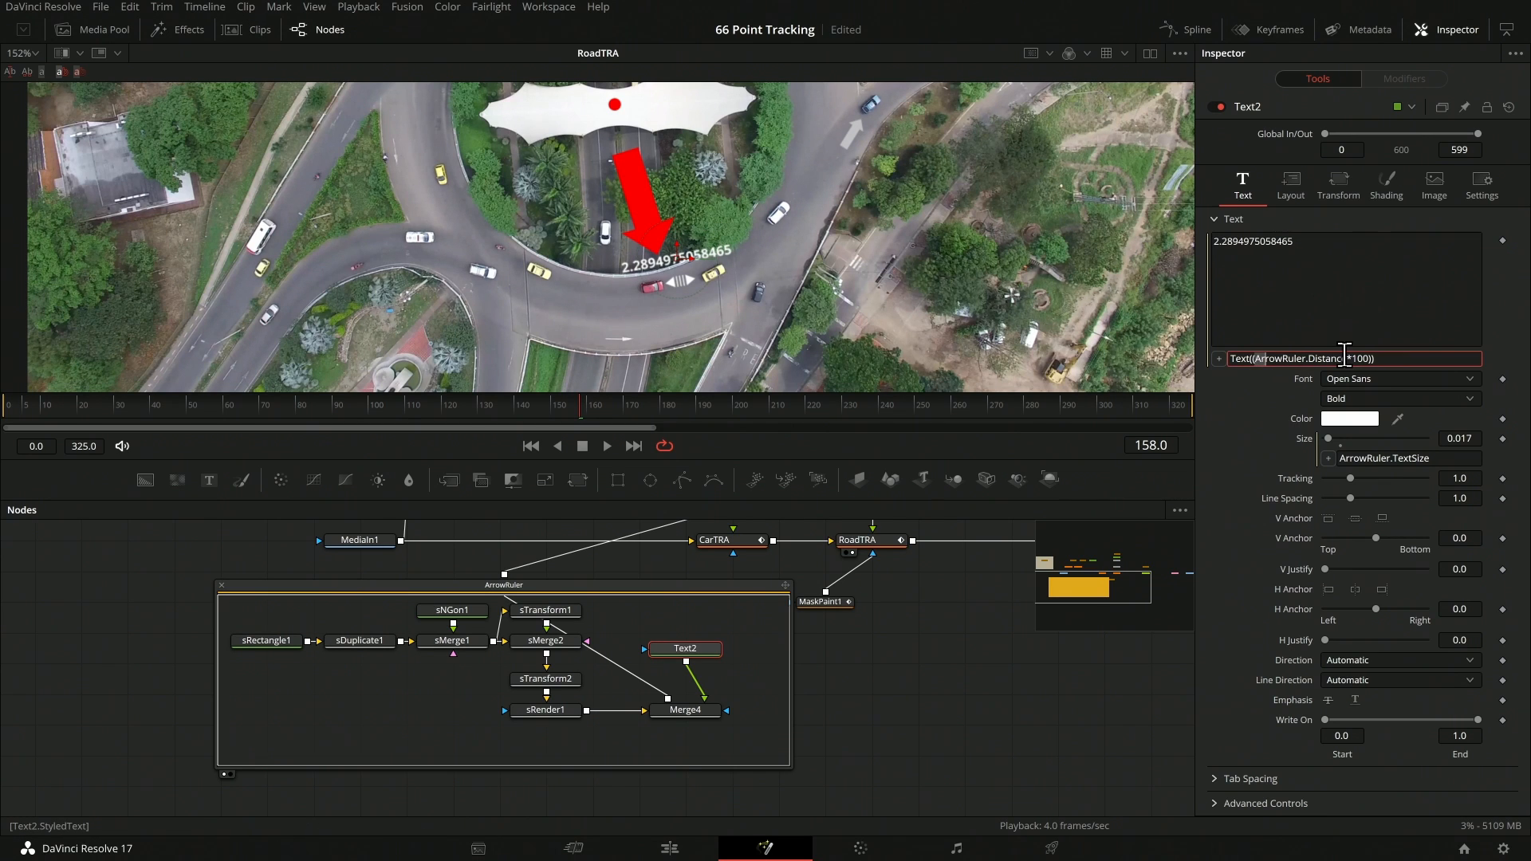
pyautogui.write('floor')
pyautogui.press('Return')
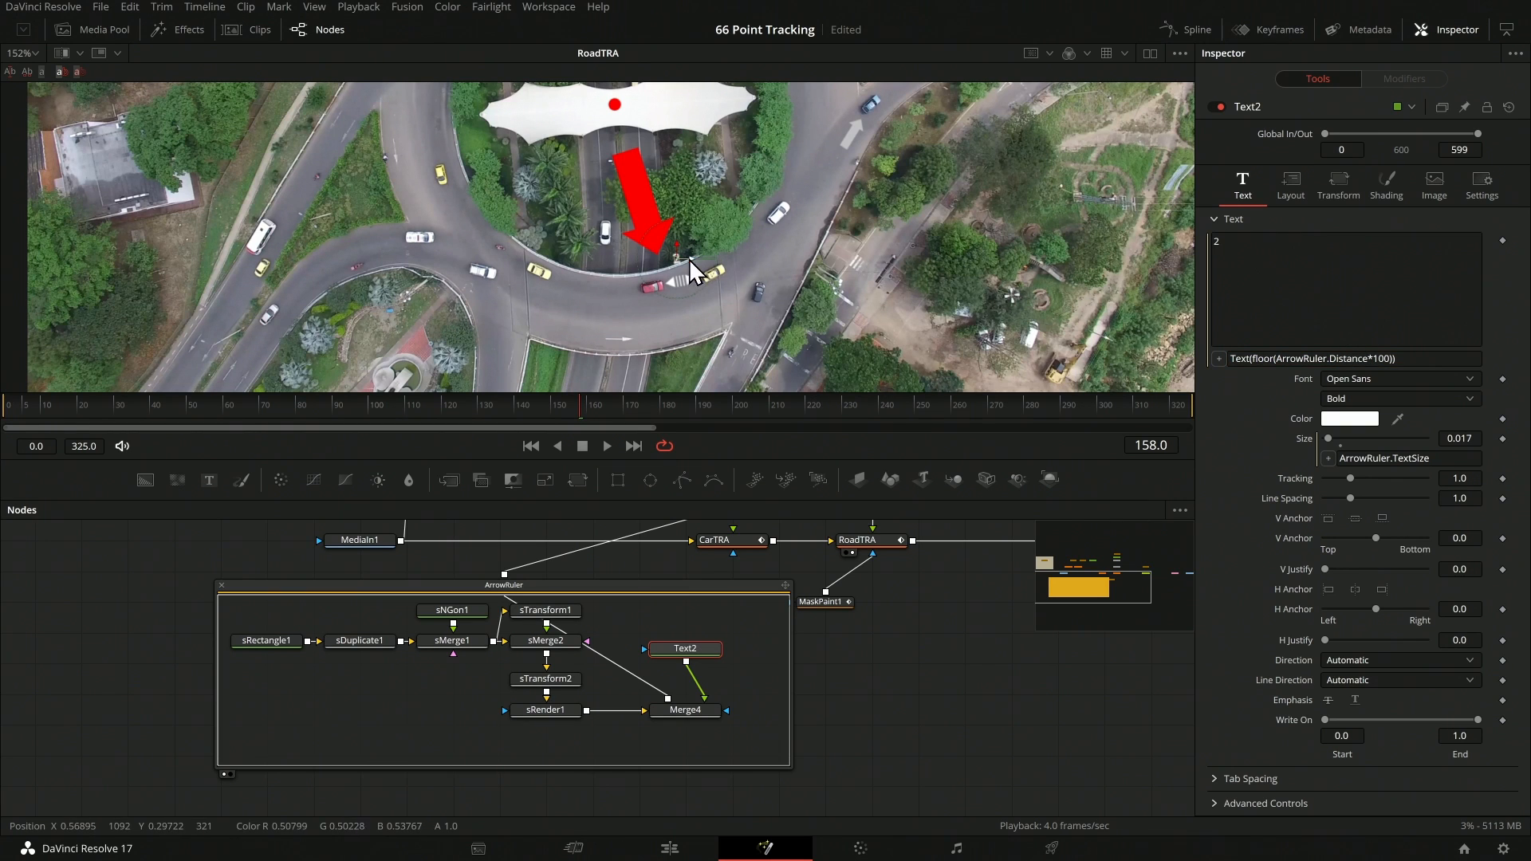
# - Give the label two decimals by changing Text2's expression to Text(floor(ArrowRuler.Distance*10000)/100), and save the project
pyautogui.click(1391, 358)
pyautogui.write('000')
pyautogui.press('Return')
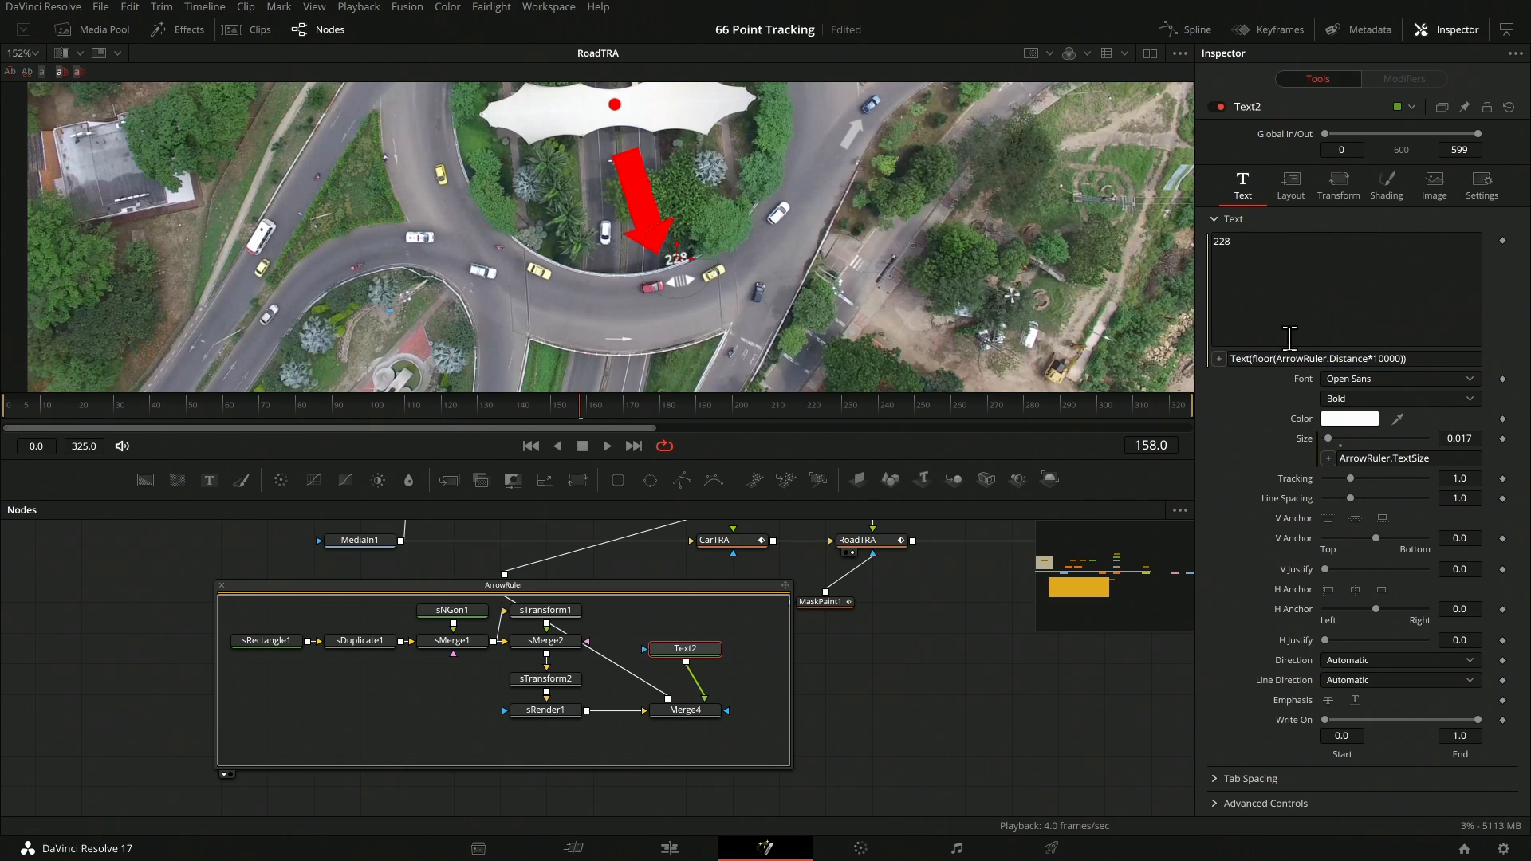
pyautogui.click(1415, 358)
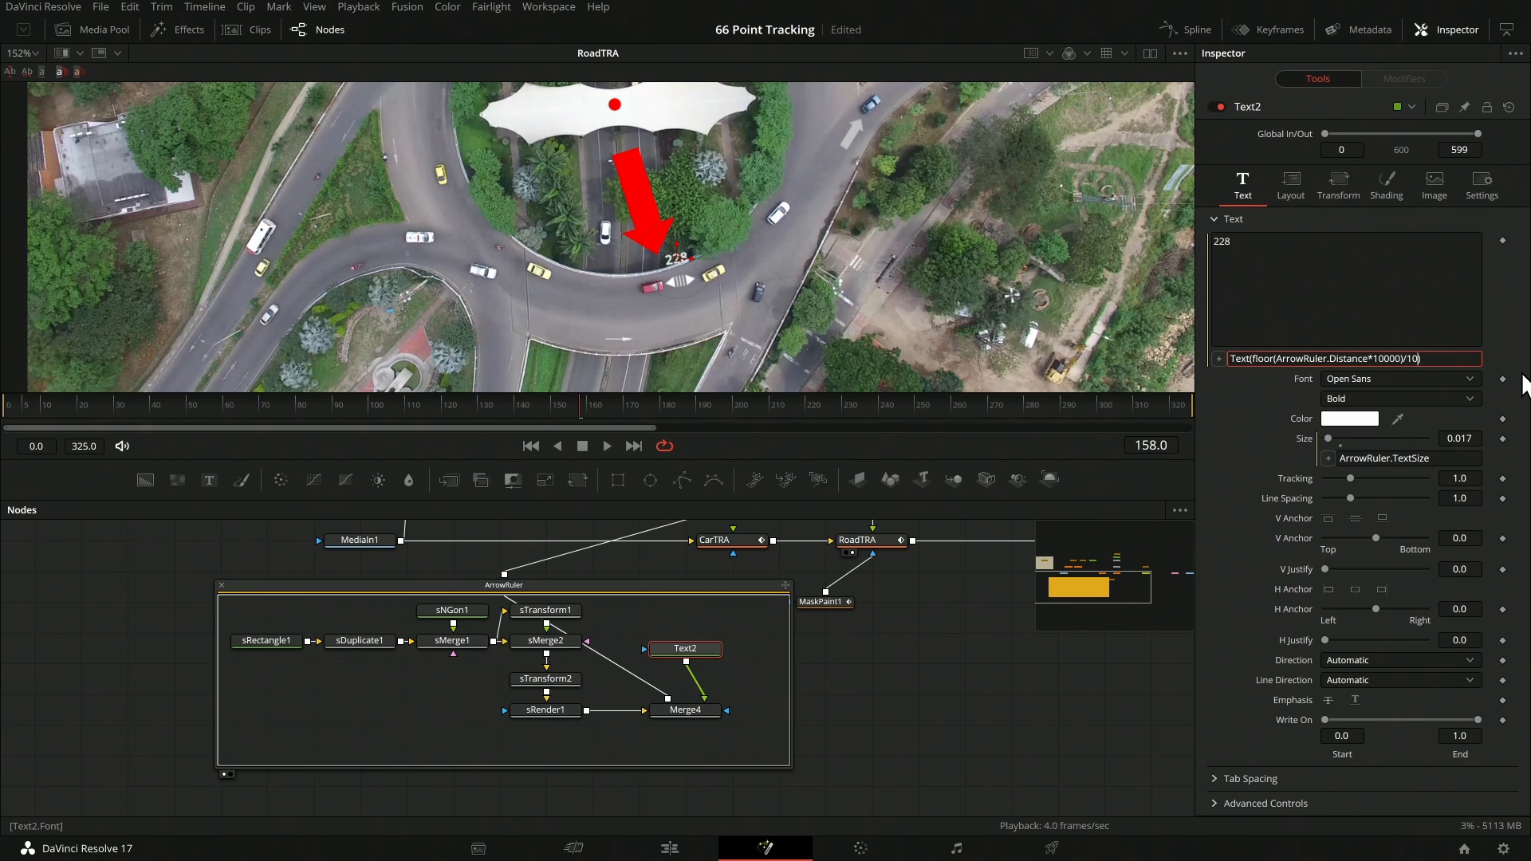
pyautogui.write('0')
pyautogui.press('Return')
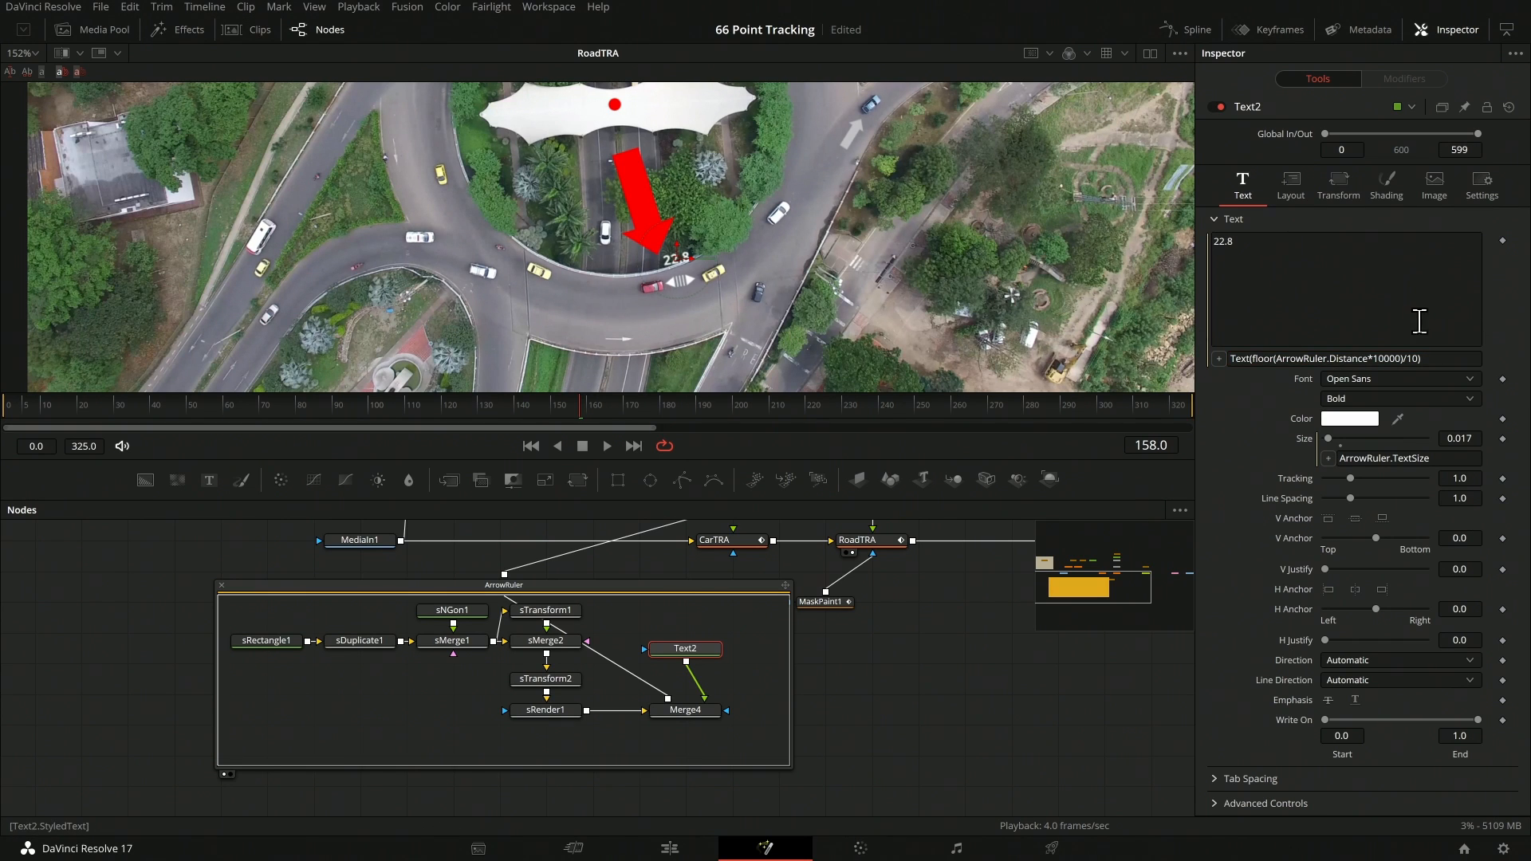
pyautogui.click(1410, 359)
pyautogui.write('0')
pyautogui.press('Return')
pyautogui.hotkey('ctrl', 's')
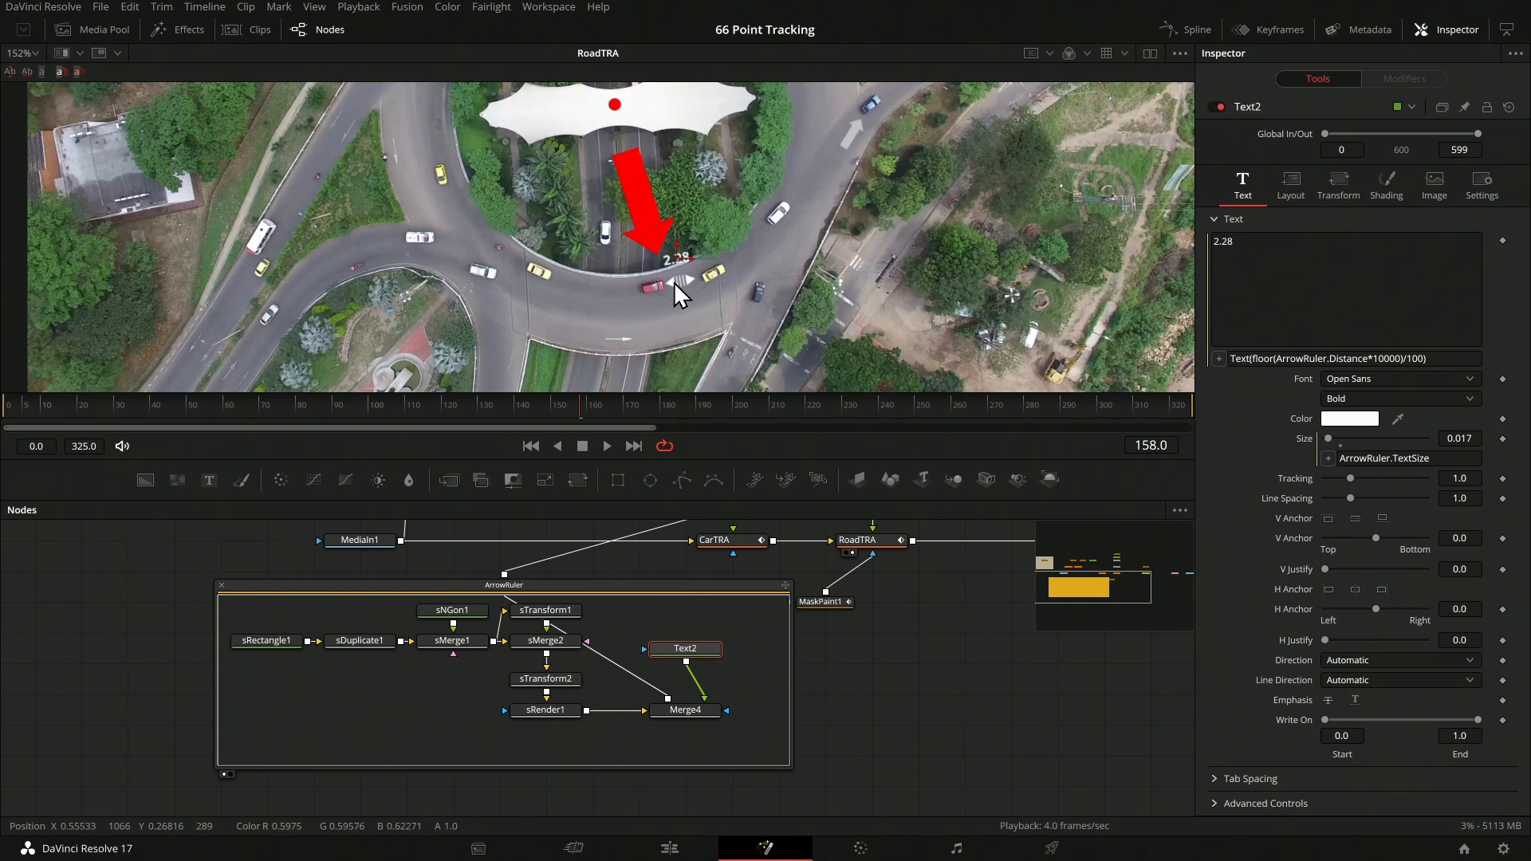
# - Double the displayed distance by changing the expression's multiplier to 20000, and play the shot to check the changing label
pyautogui.click(1380, 360)
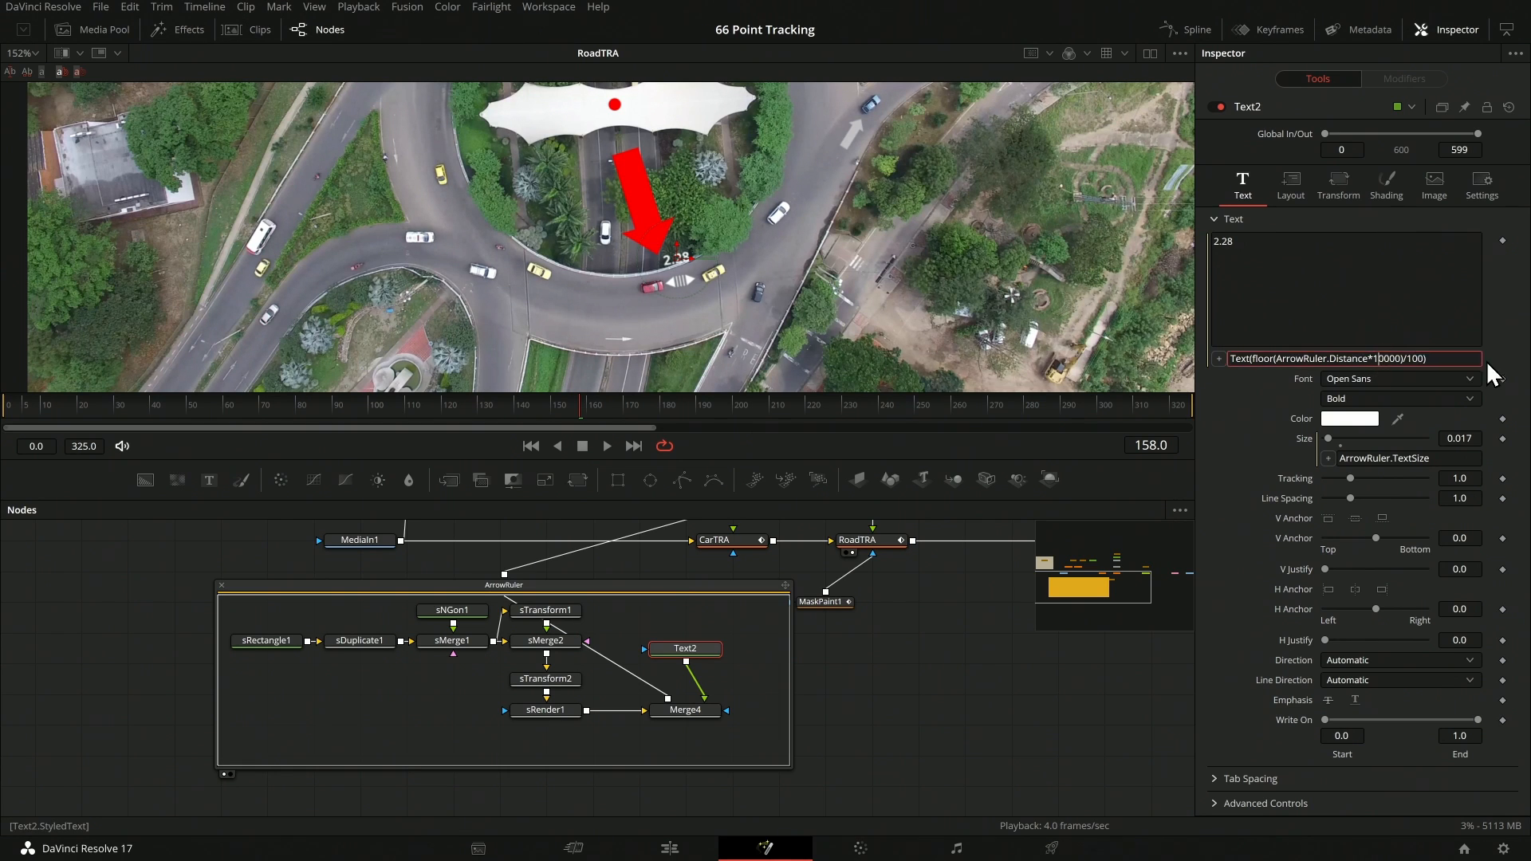
pyautogui.press('BackSpace')
pyautogui.write('2')
pyautogui.press('Return')
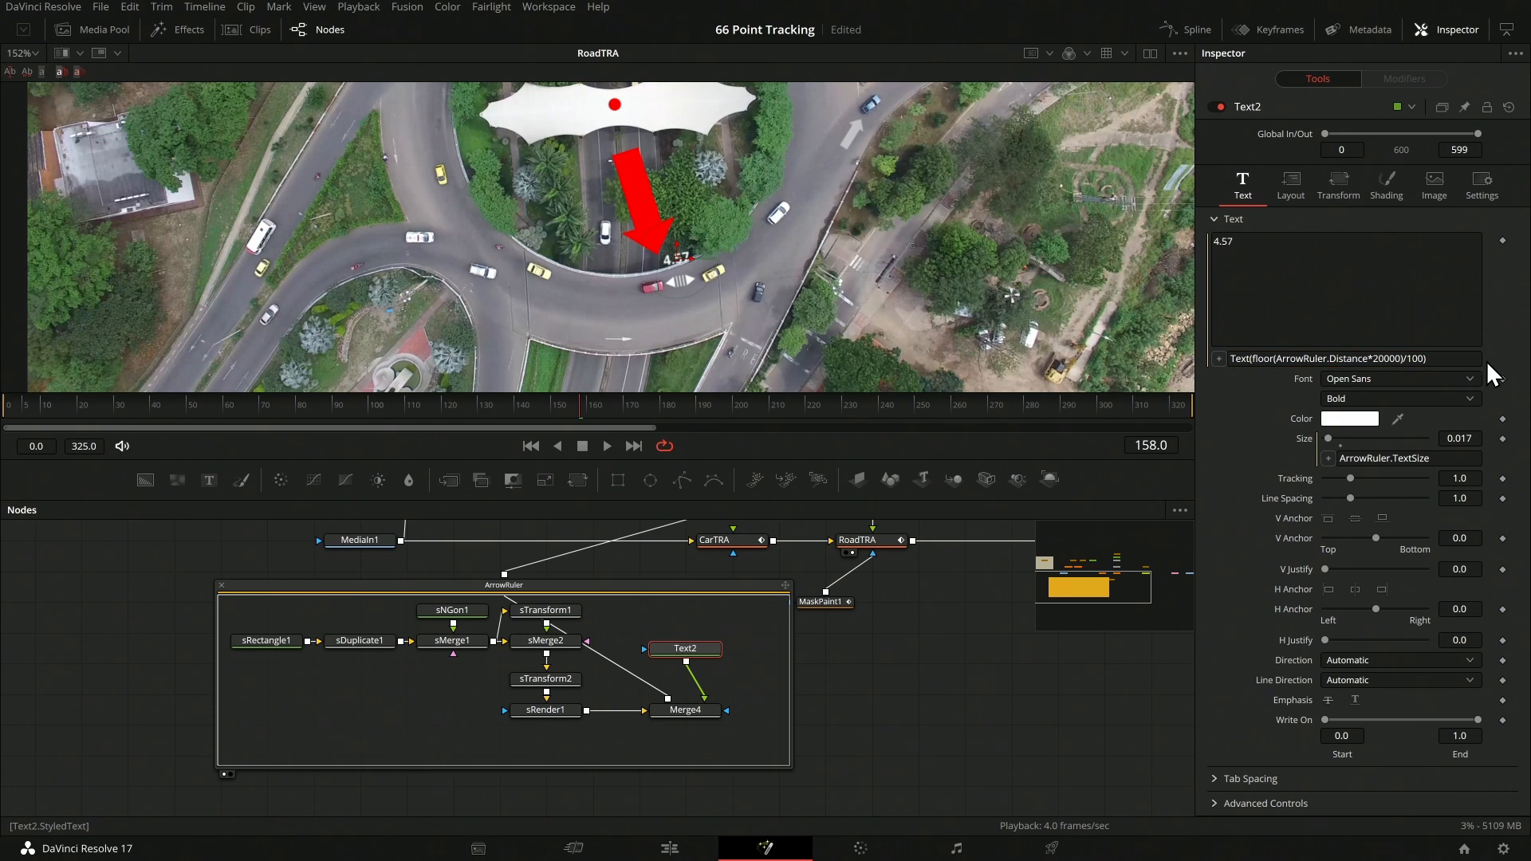
pyautogui.press('space')
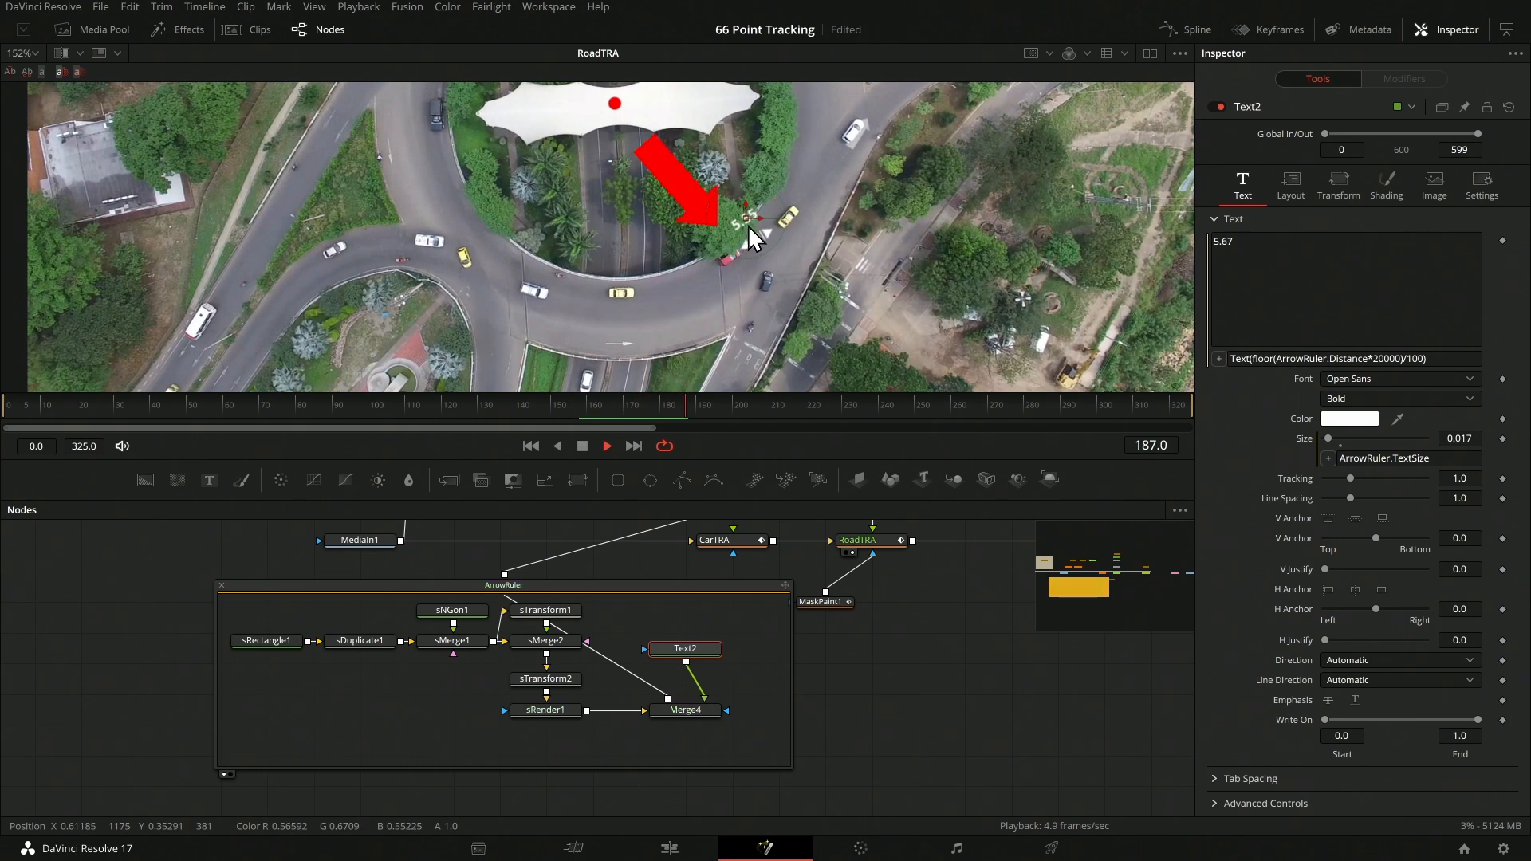
pyautogui.press('space')
# - Append the metre unit to the label with the expression Text(floor(ArrowRuler.Distance*20000)/100 .. "m")
pyautogui.click(952, 659)
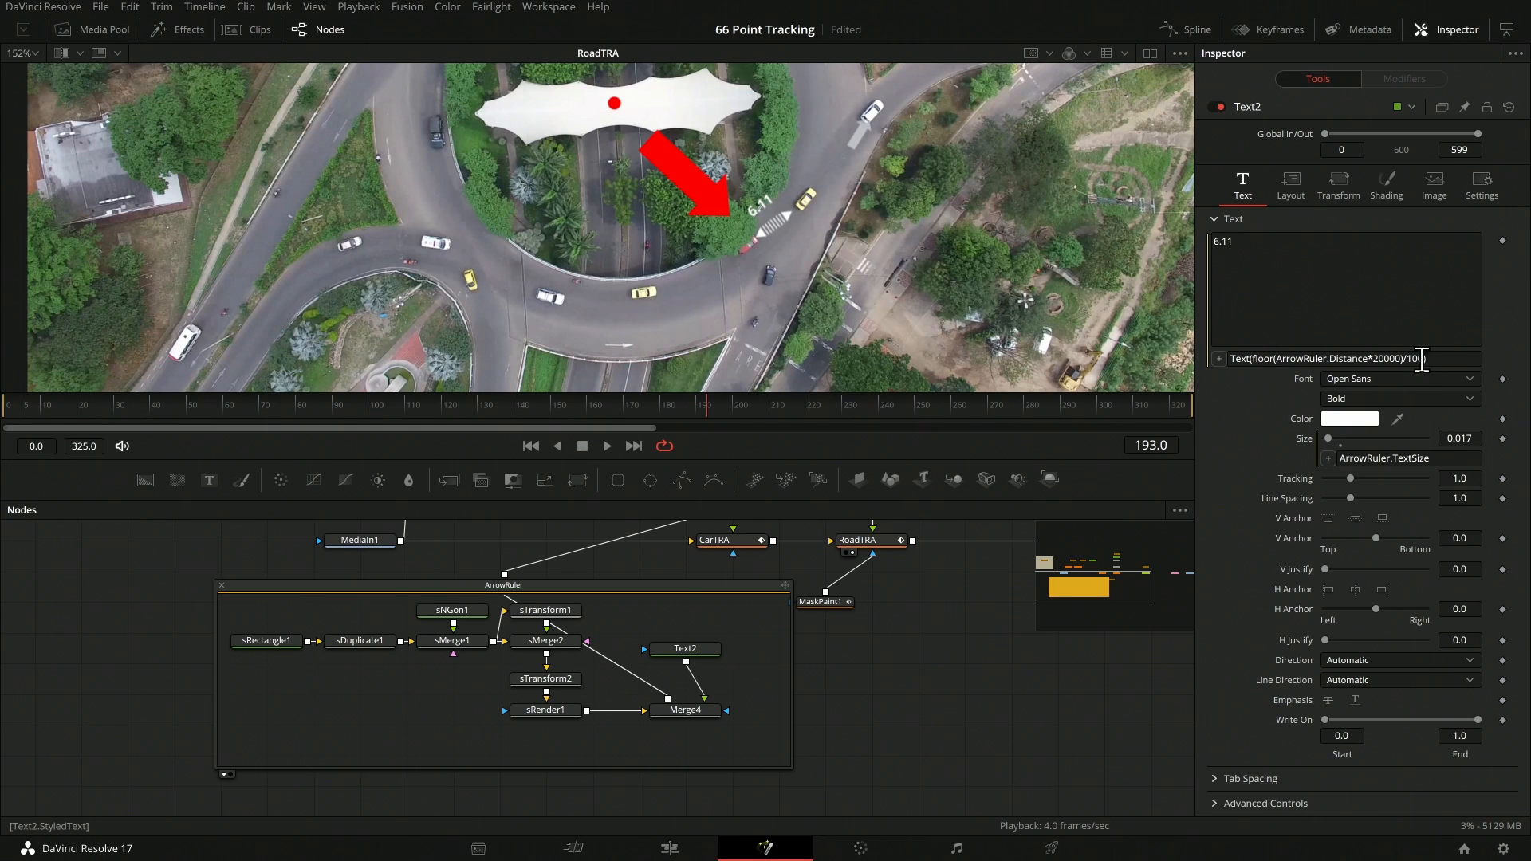
pyautogui.click(1252, 358)
pyautogui.click(1425, 358)
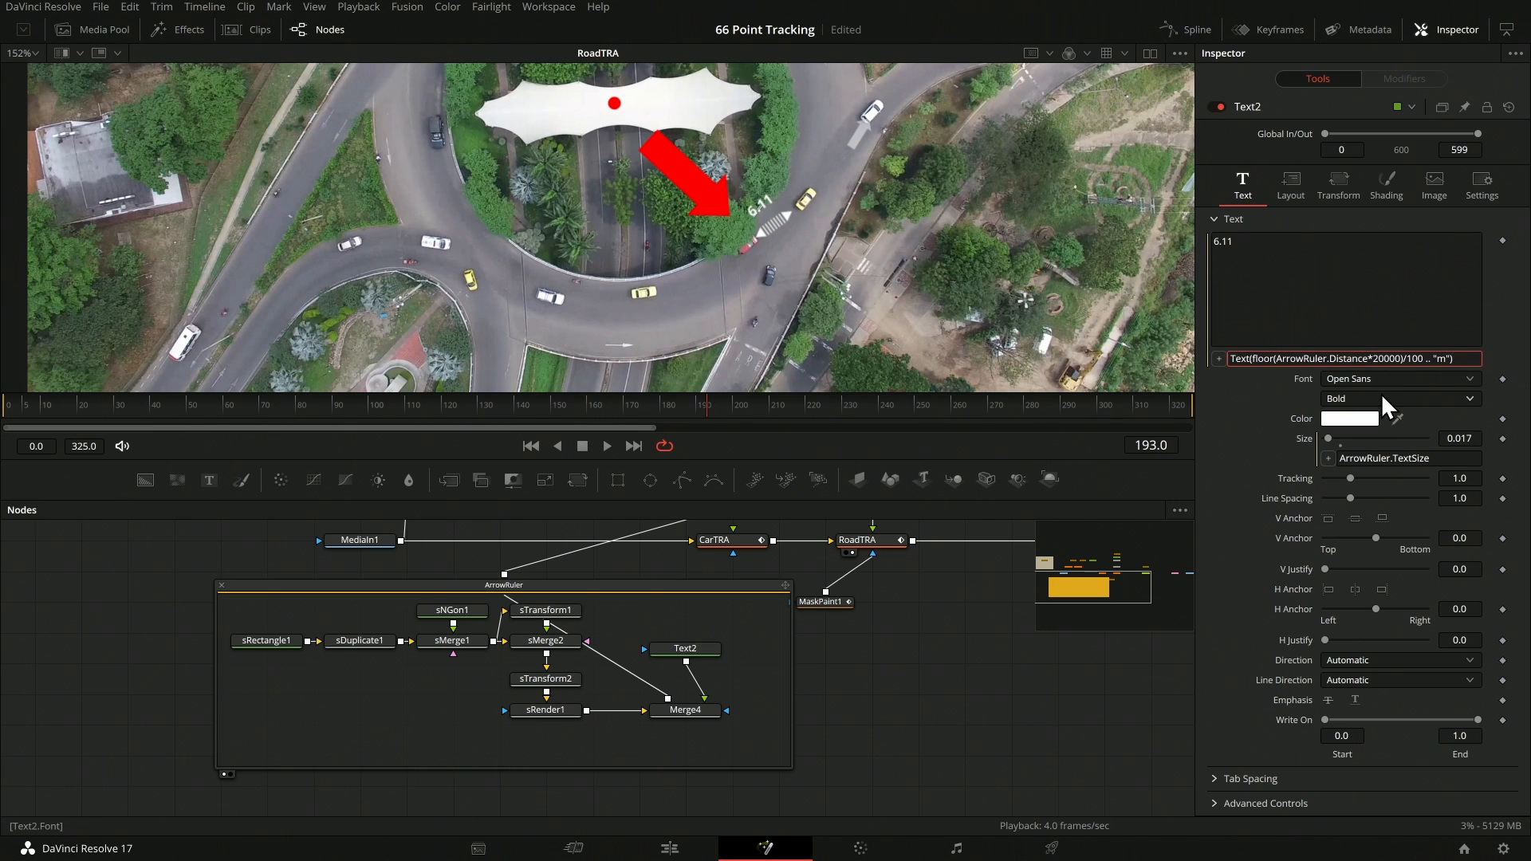
pyautogui.press('Return')
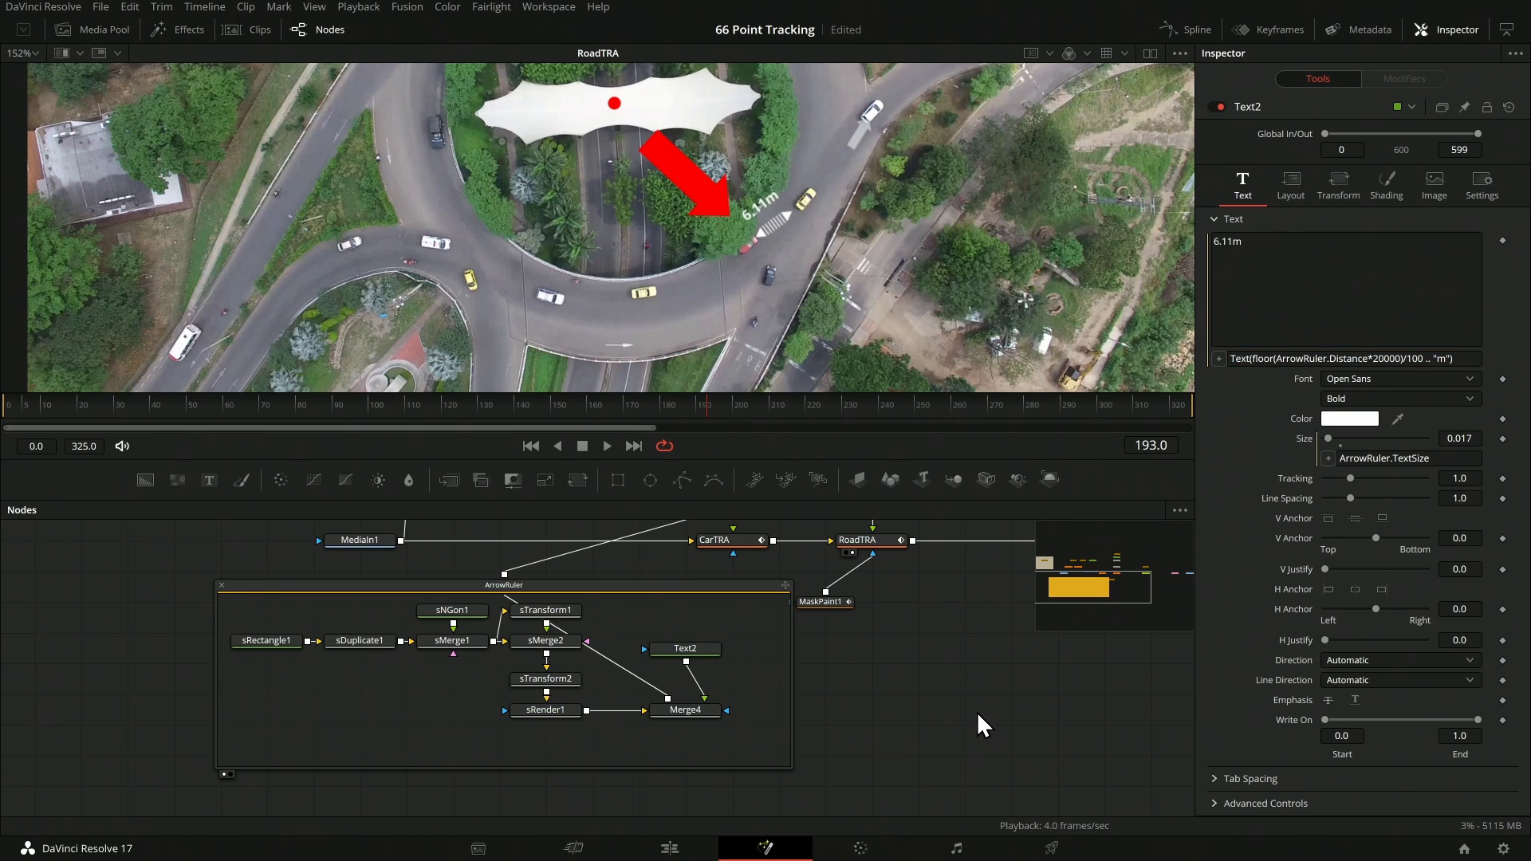
# - Bring the label closer to the ruler by setting ArrowRuler's Text Pos Y to 0.521, and play the shot to check it
pyautogui.press('space')
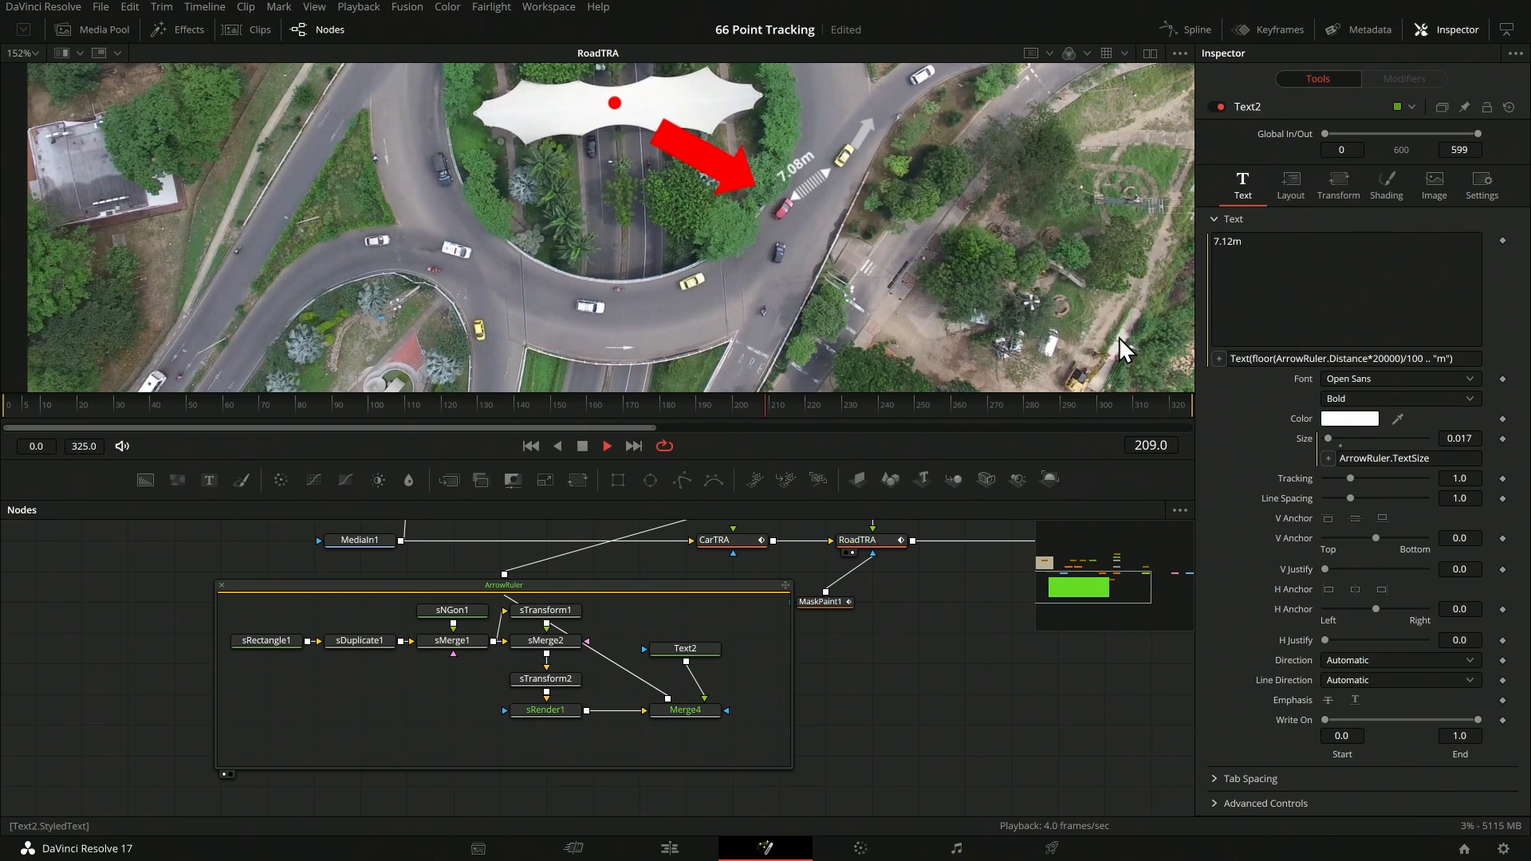
pyautogui.click(772, 585)
pyautogui.press('space')
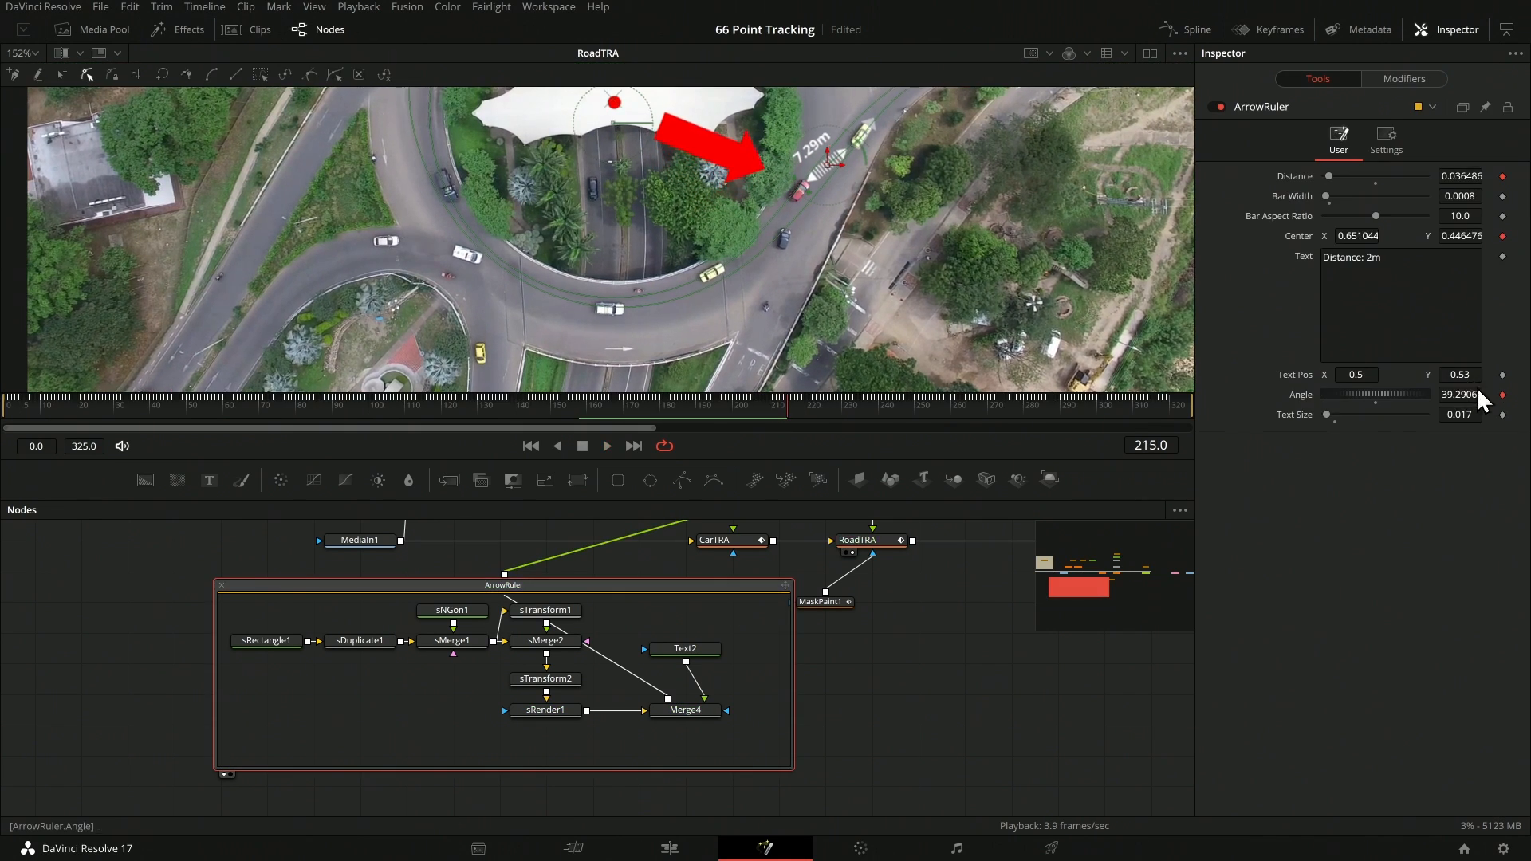
pyautogui.moveTo(1465, 375); pyautogui.dragTo(1457, 375)
pyautogui.press('space')
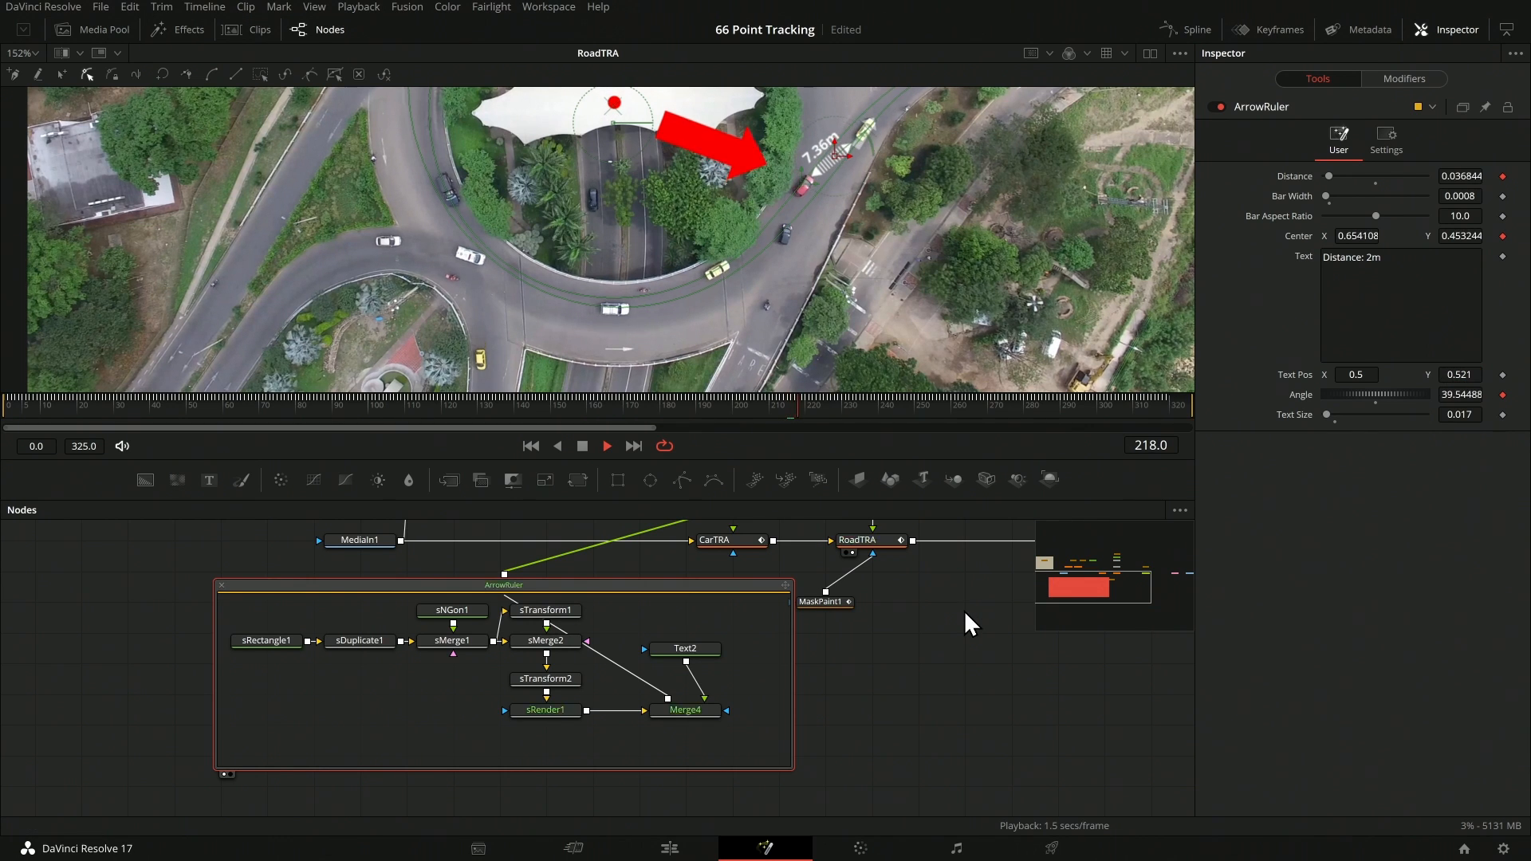
pyautogui.click(964, 611)
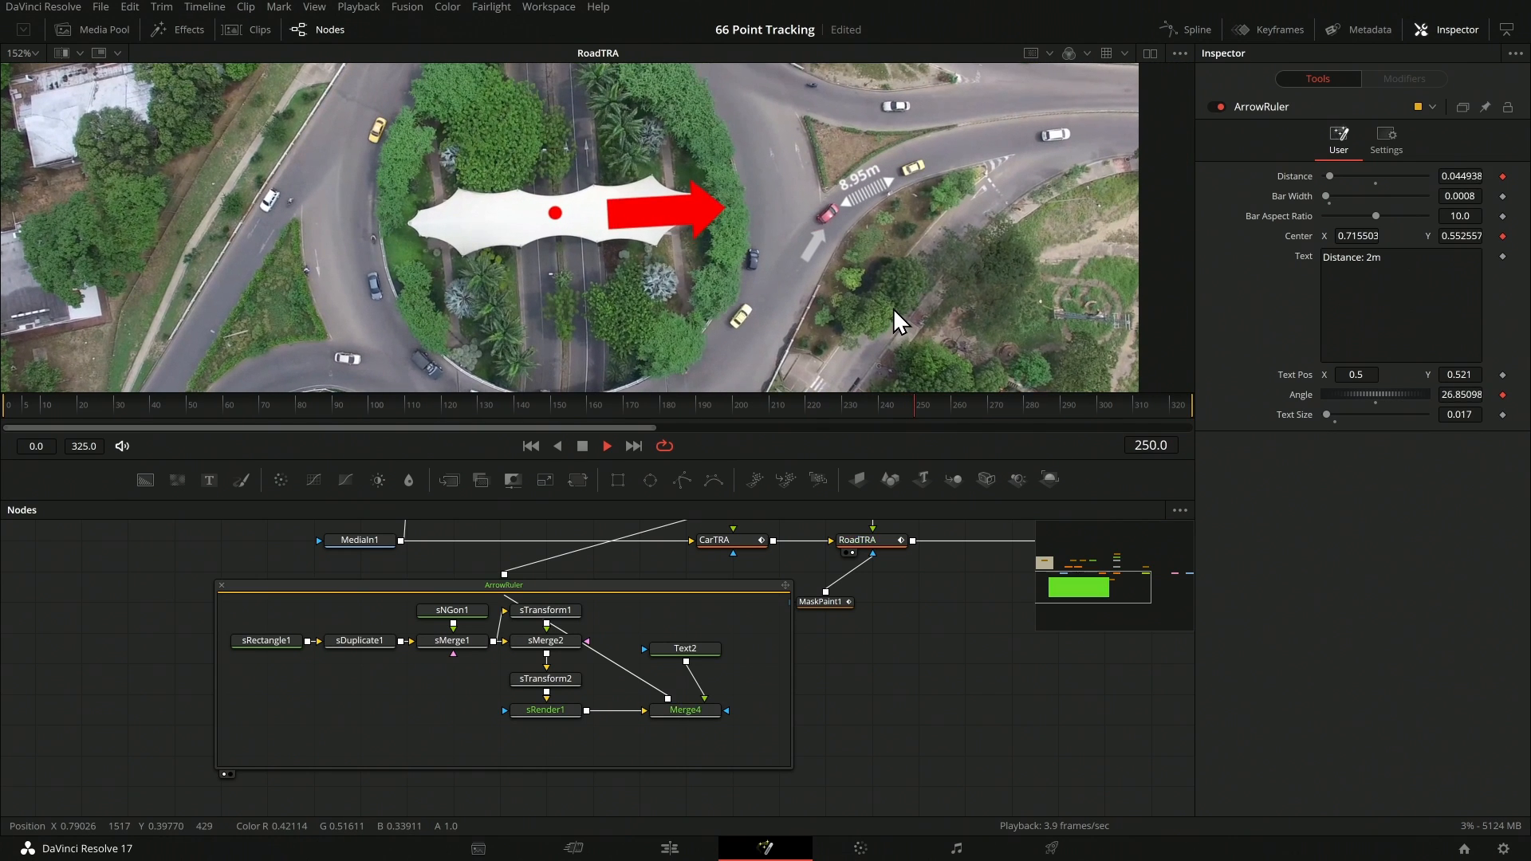
pyautogui.press('space')
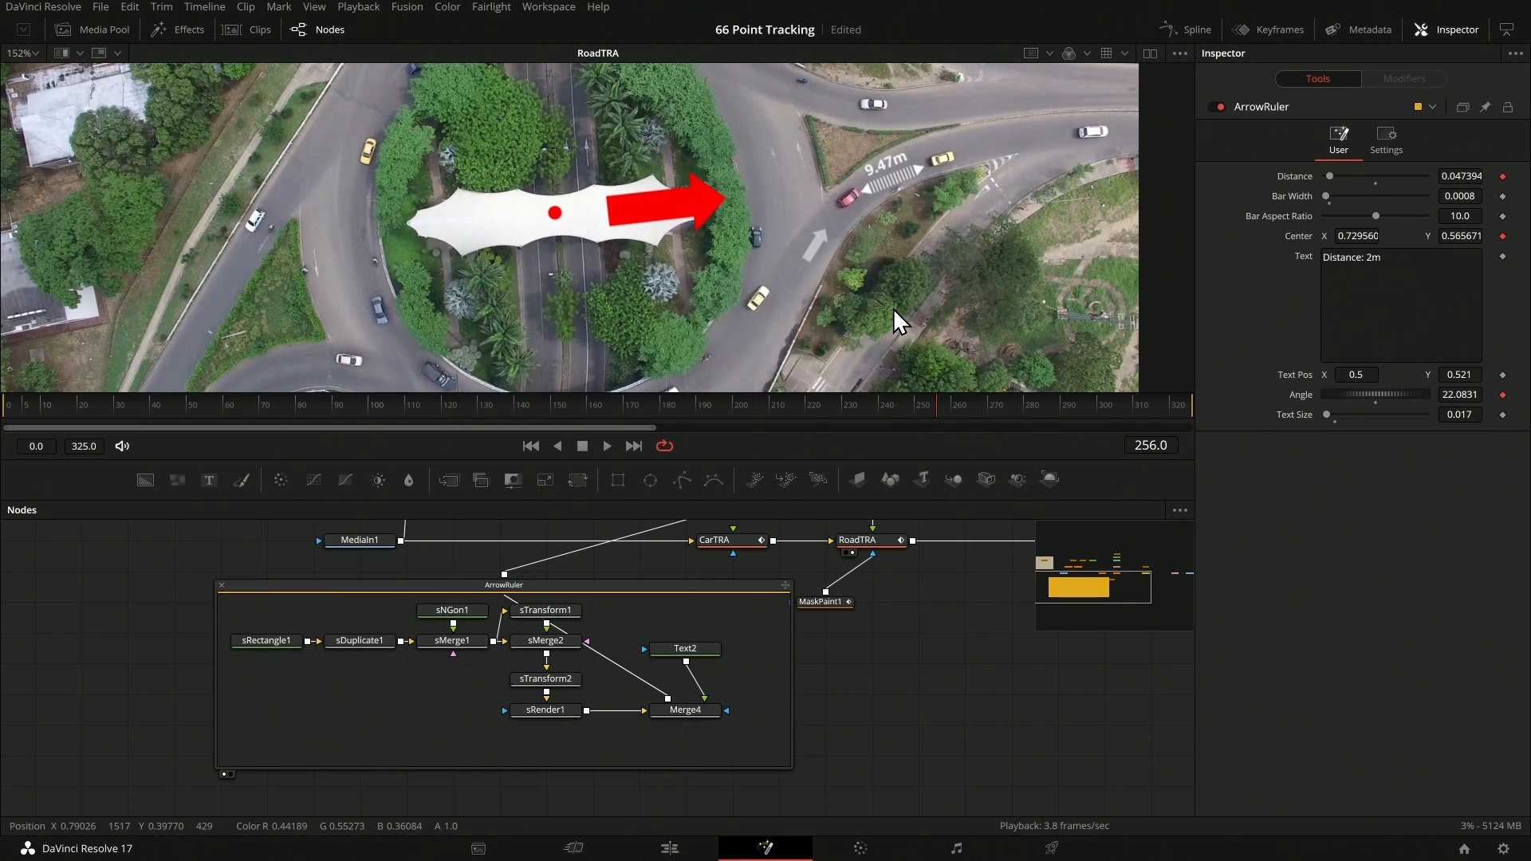